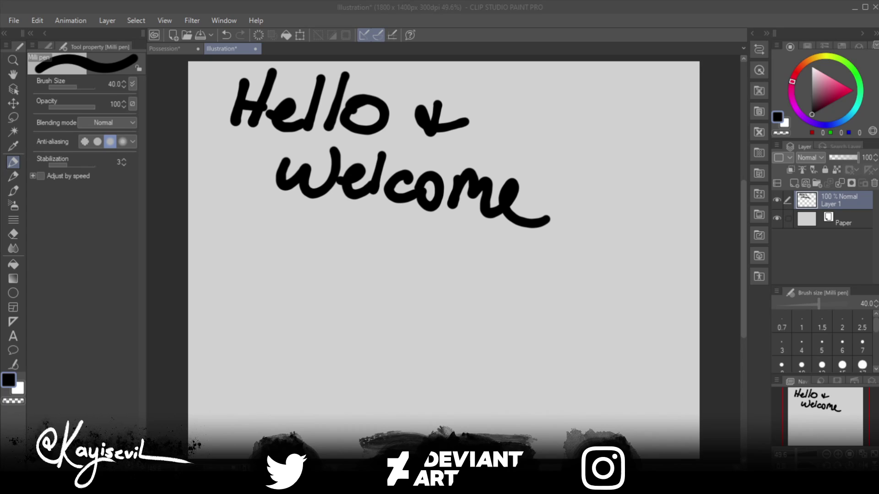
Step: Draw a loose looping squiggle below the Welcome lettering and switch to the Possession illustration
mouse_move(552, 280)
left_mouse_down()
mouse_move(275, 224)
mouse_move(410, 294)
mouse_move(374, 389)
mouse_move(335, 395)
left_mouse_up()
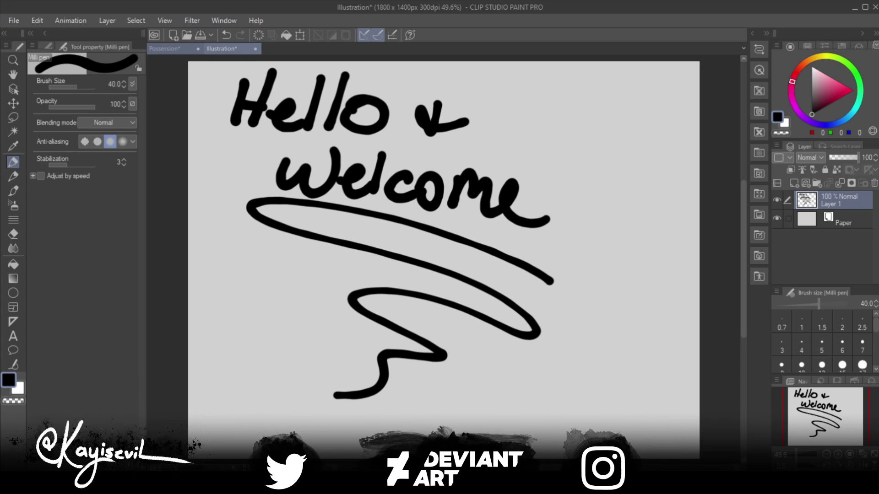
left_click(165, 49)
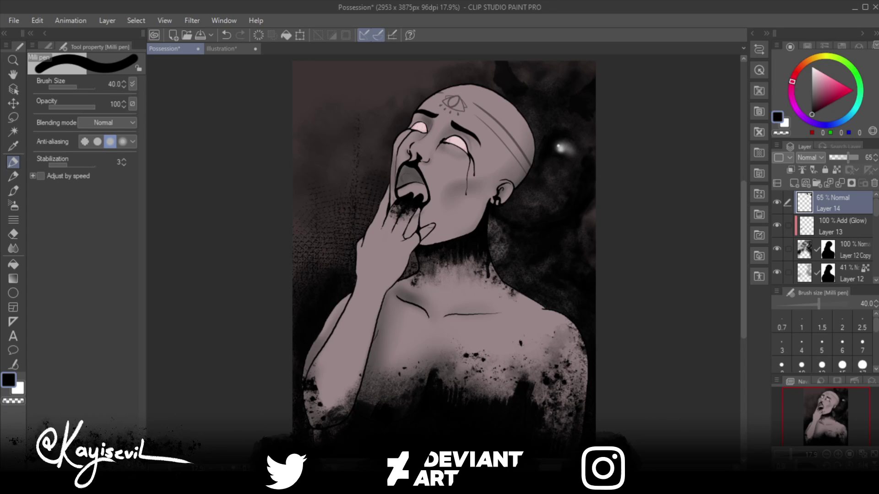
Step: Toggle the visibility of Layer 12 Copy and Layer 13 off and on, and make Layer 12 Copy the active layer
left_click(805, 250)
left_click(777, 248)
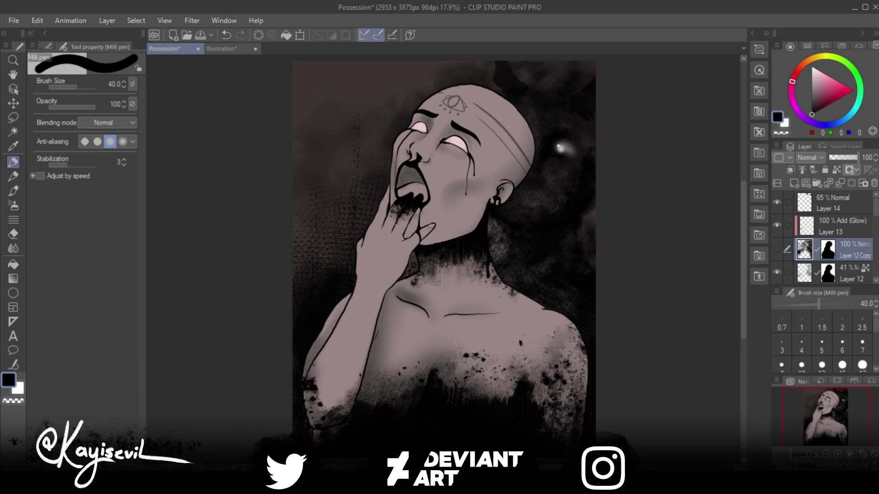
left_click(777, 249)
left_click(777, 226)
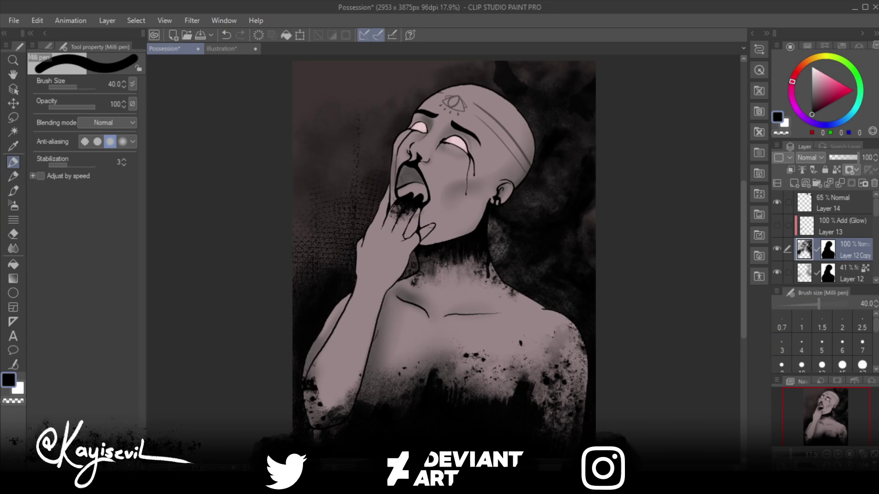
left_click(777, 225)
left_click(842, 226)
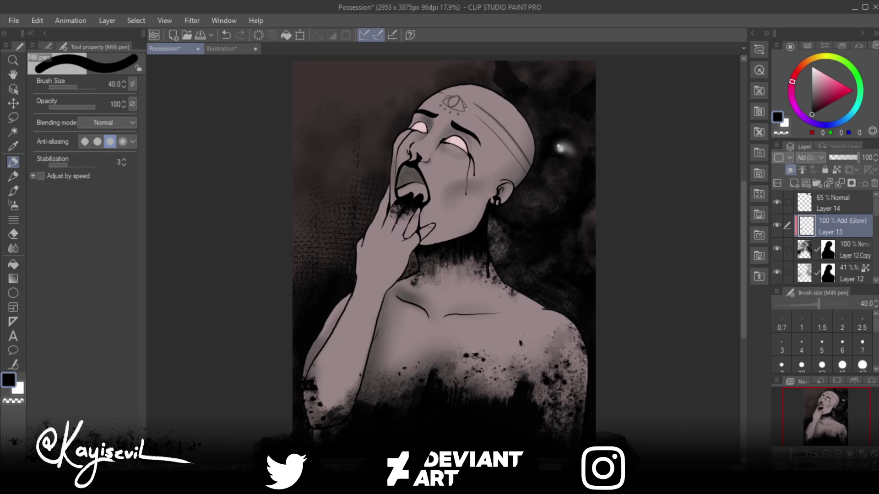
left_click(854, 250)
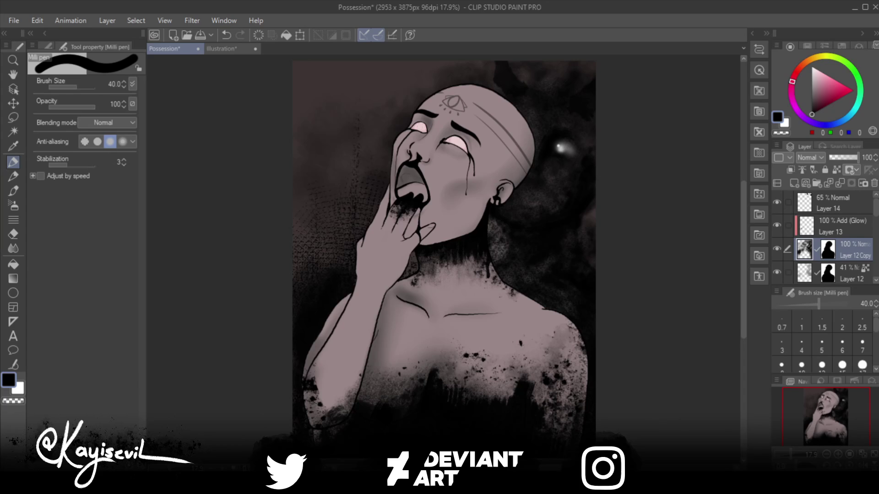
Step: Choose the Dry Gouache brush from the thick paint group and make short test strokes on the Illustration canvas
left_click(13, 205)
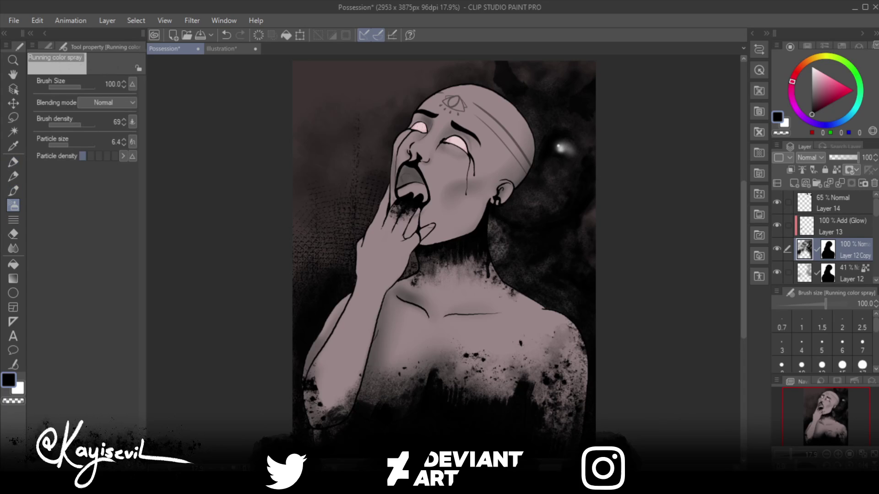
left_click(48, 46)
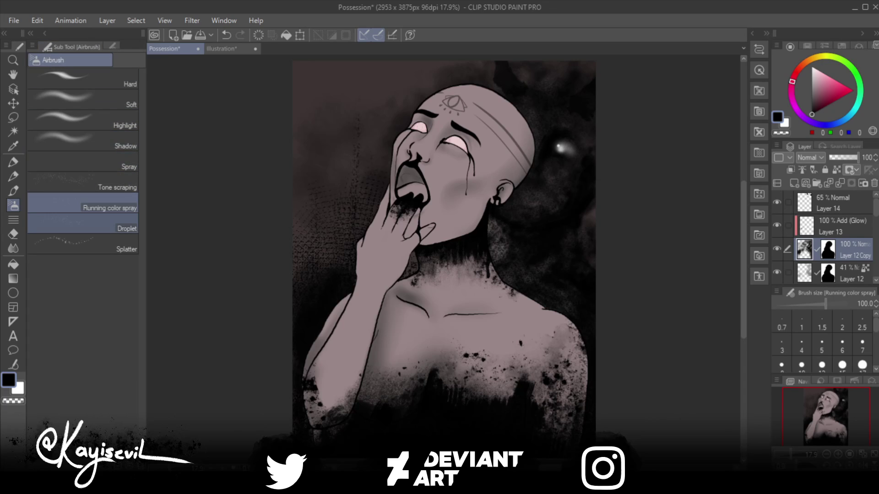
key("b")
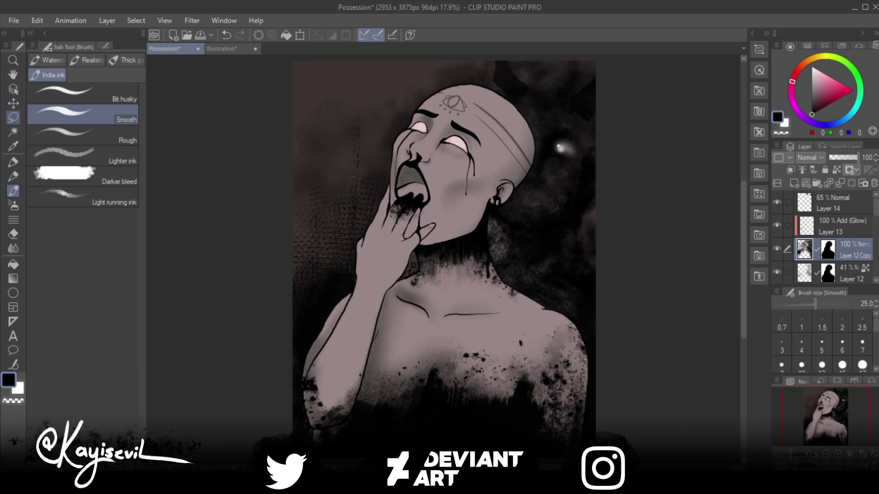
left_click(126, 60)
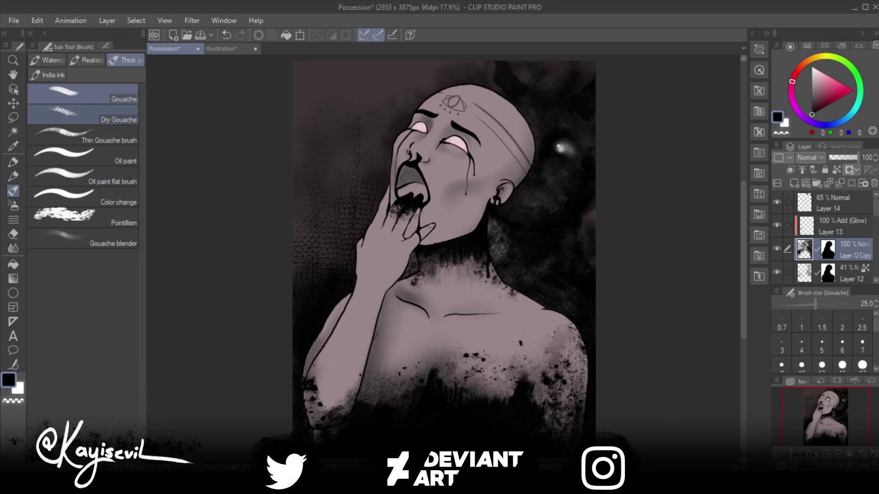
left_click(82, 115)
left_click(222, 48)
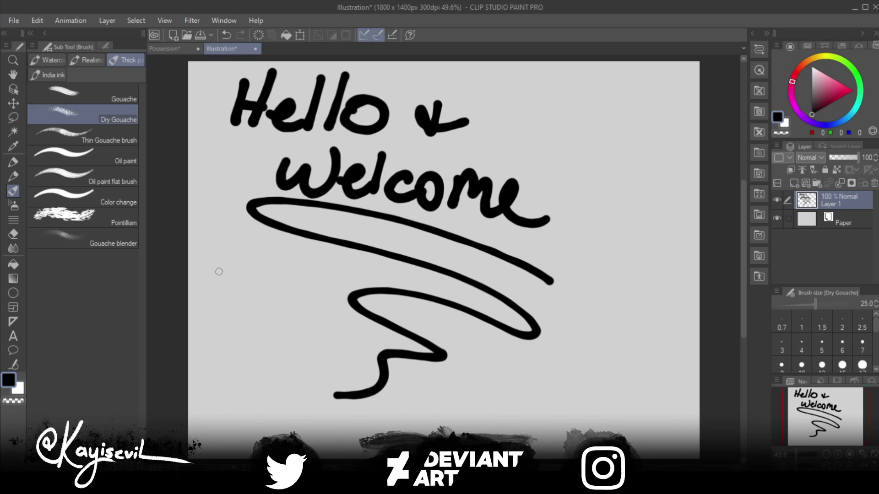
mouse_move(220, 283)
left_mouse_down()
mouse_move(217, 301)
mouse_move(228, 305)
left_mouse_up()
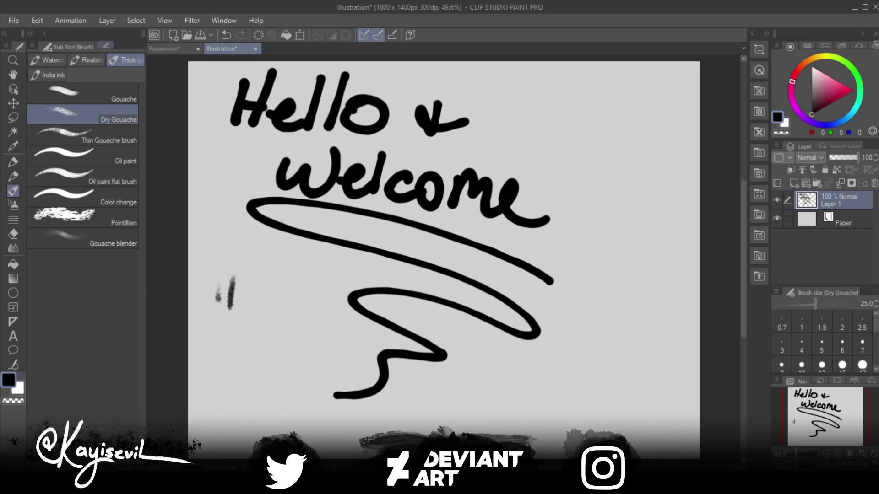
Step: Set the Dry Gouache brush's texture density to 67 and paint test strokes beside the squiggle
left_click(106, 47)
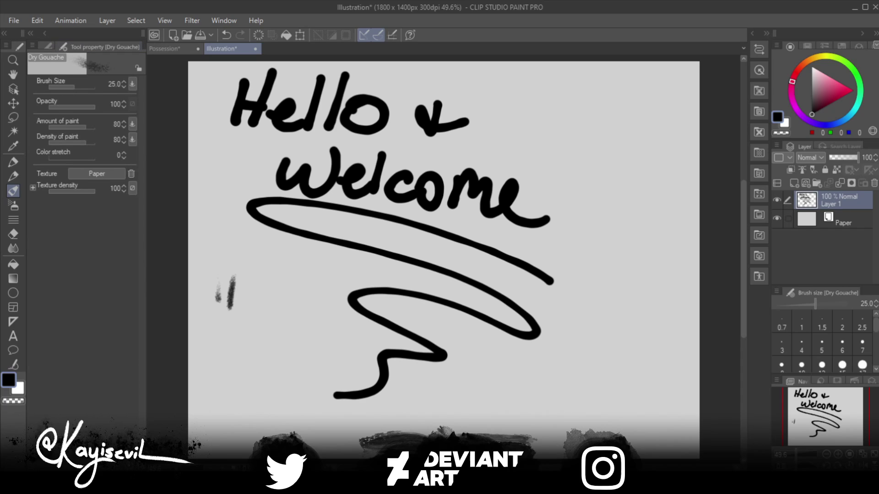
left_click_drag(94, 191, 80, 192)
left_click_drag(248, 328, 249, 367)
left_click_drag(262, 306, 263, 351)
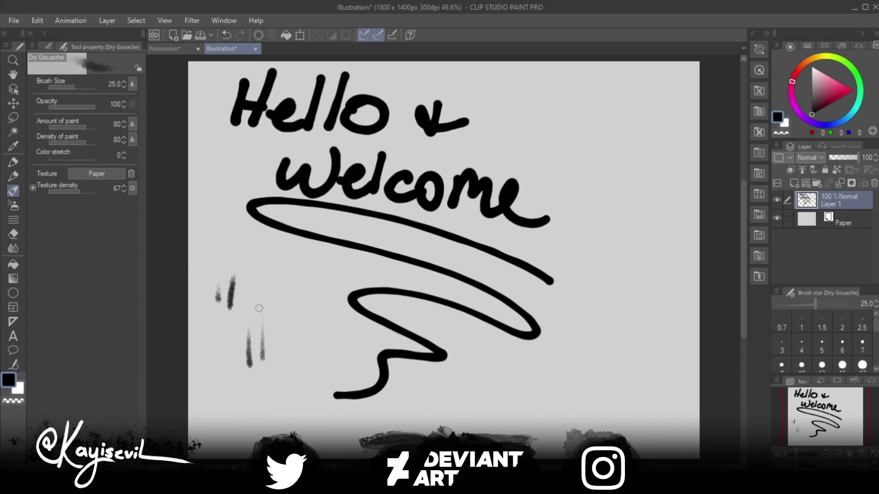
left_click_drag(254, 303, 249, 337)
Step: Lower the brush's texture density to 36 and paint more test strokes beside the squiggle
left_click_drag(80, 191, 65, 191)
left_click_drag(268, 270, 274, 317)
left_click_drag(286, 281, 290, 332)
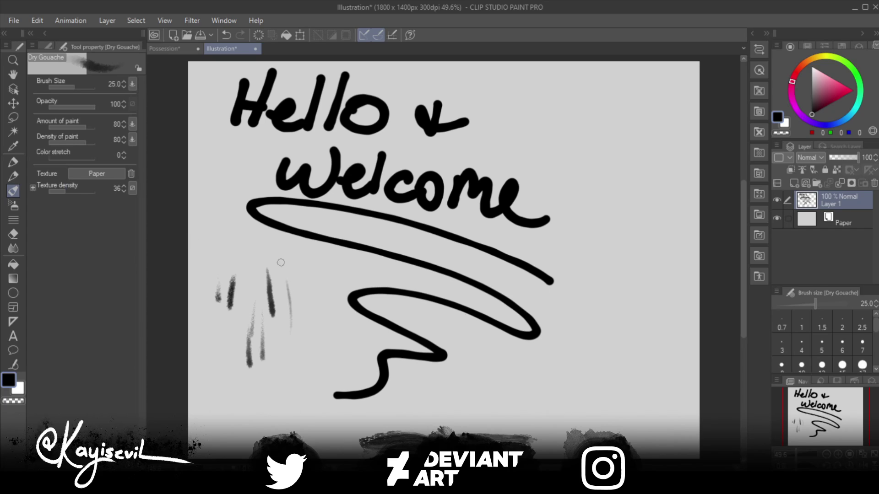
mouse_move(281, 285)
left_mouse_down()
mouse_move(285, 358)
mouse_move(265, 402)
mouse_move(219, 397)
left_mouse_up()
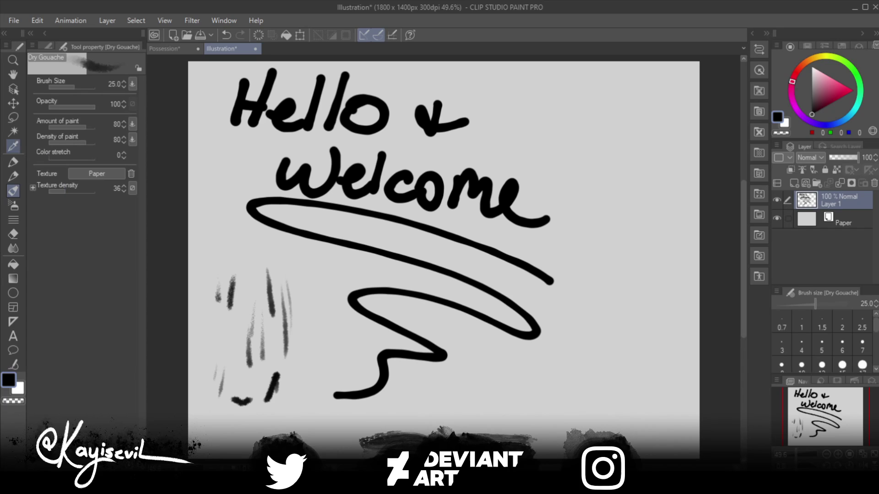
Step: Set the brush's density of paint to 46, paint test strokes above the earlier ones, and inspect the stroke texture up close
left_click_drag(85, 140, 70, 141)
mouse_move(221, 232)
left_mouse_down()
mouse_move(235, 263)
mouse_move(251, 272)
left_mouse_up()
mouse_move(210, 248)
left_mouse_down()
mouse_move(212, 277)
mouse_move(202, 270)
left_mouse_up()
scroll(212, 312, "up", 9)
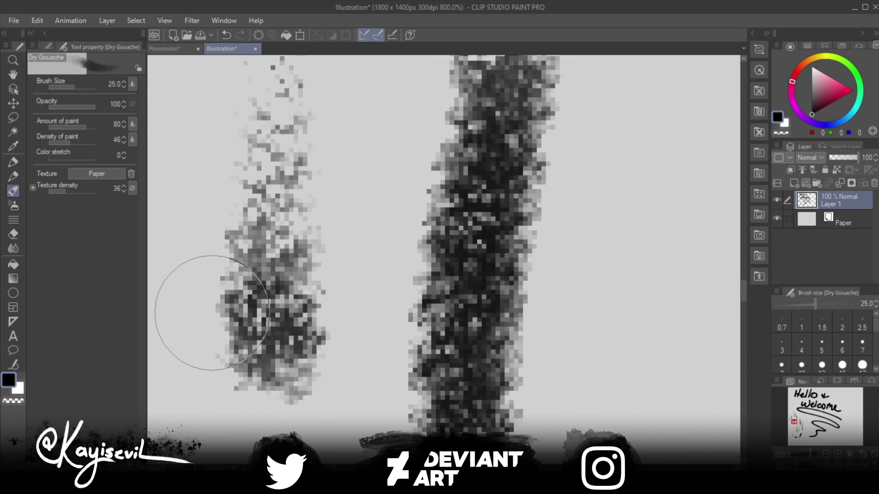
scroll(212, 312, "down", 9)
scroll(212, 313, "up", 2)
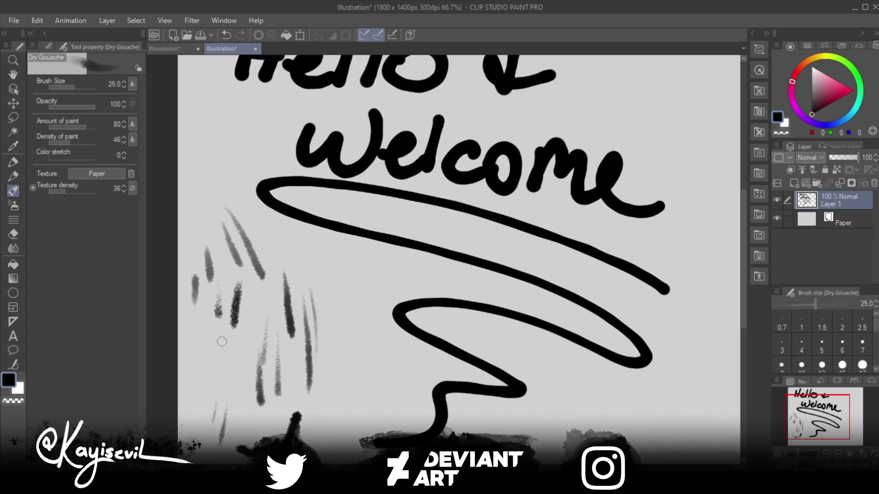
Step: Enlarge the Dry Gouache brush to size 70 and paint short, thick test dabs among the earlier strokes
key("bracketright")
key("bracketright")
key("bracketright")
key("bracketright")
key("bracketright")
mouse_move(218, 359)
left_mouse_down()
mouse_move(217, 373)
mouse_move(215, 346)
mouse_move(199, 355)
mouse_move(202, 394)
left_mouse_up()
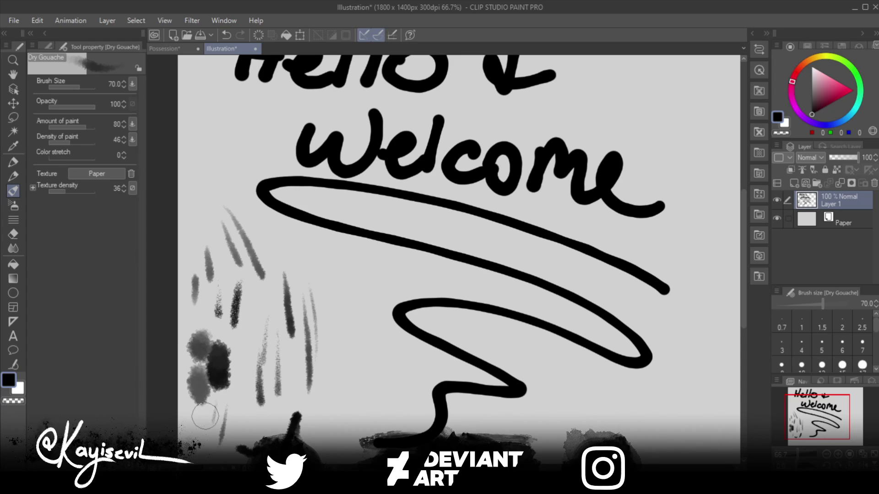
left_click_drag(247, 366, 247, 389)
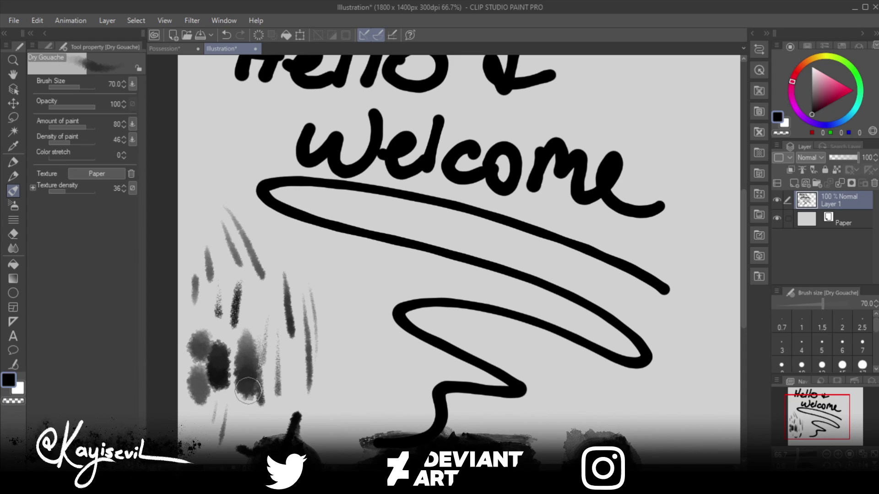
Step: Enlarge the brush to size 200 and paint one large test blotch beside the smaller dabs
key("bracketright")
key("bracketright")
key("bracketright")
key("bracketright")
key("bracketright")
key("bracketright")
mouse_move(282, 366)
left_mouse_down()
mouse_move(291, 383)
mouse_move(275, 407)
mouse_move(274, 355)
left_mouse_up()
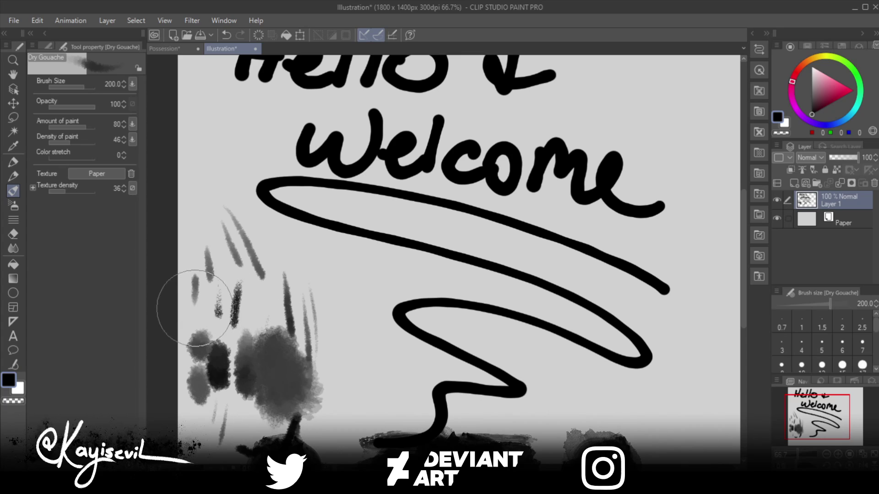
Step: Set the brush's amount of paint to 30 and paint two more large test blotches beside the squiggle
left_click_drag(87, 127, 61, 127)
mouse_move(339, 302)
left_mouse_down()
mouse_move(341, 320)
mouse_move(343, 309)
left_mouse_up()
left_click_drag(345, 366, 334, 291)
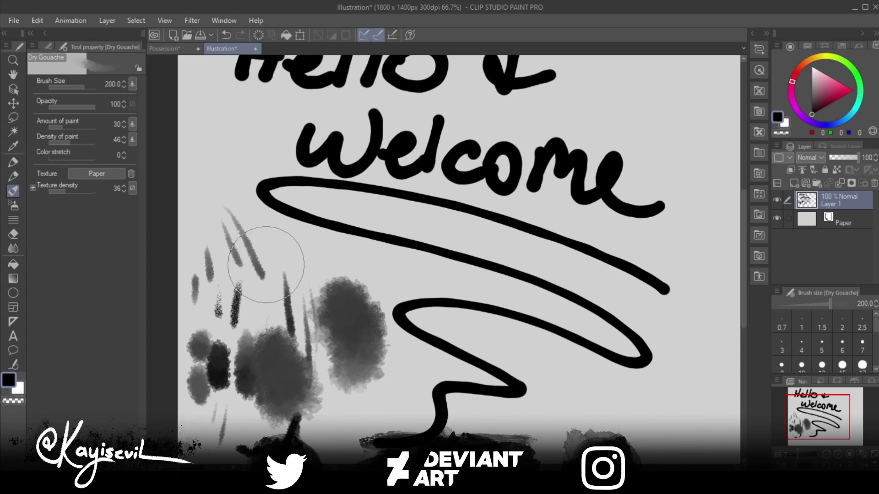
mouse_move(275, 257)
left_mouse_down()
mouse_move(332, 361)
mouse_move(275, 249)
left_mouse_up()
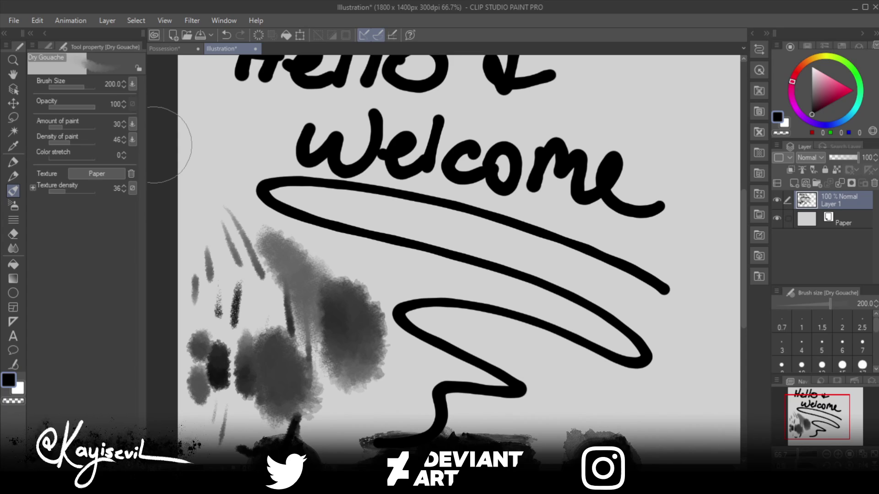
Step: Paint black Dry Gouache texture on Layer 12 Copy of the Possession illustration, between the head and the glowing white spot and around it
left_click(165, 48)
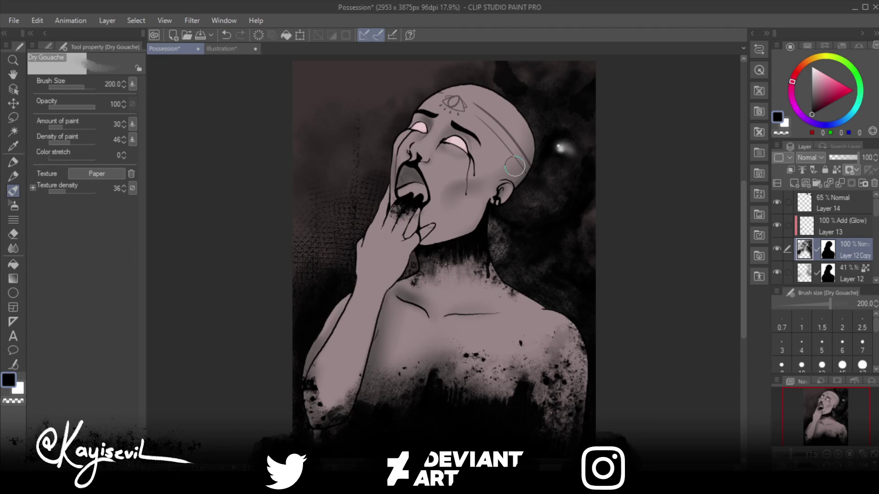
scroll(544, 130, "up", 2)
scroll(544, 130, "up", 2)
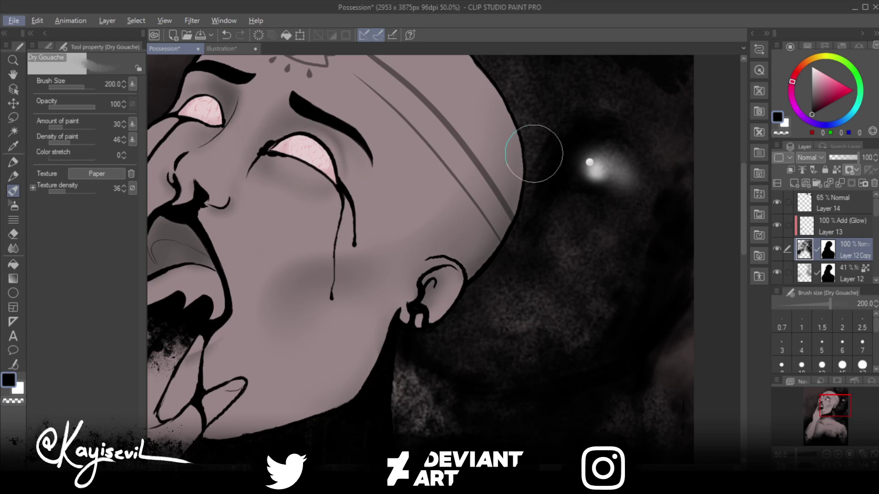
left_click_drag(534, 154, 483, 227)
mouse_move(522, 186)
left_mouse_down()
mouse_move(449, 249)
mouse_move(461, 292)
mouse_move(490, 299)
mouse_move(479, 308)
mouse_move(504, 307)
left_mouse_up()
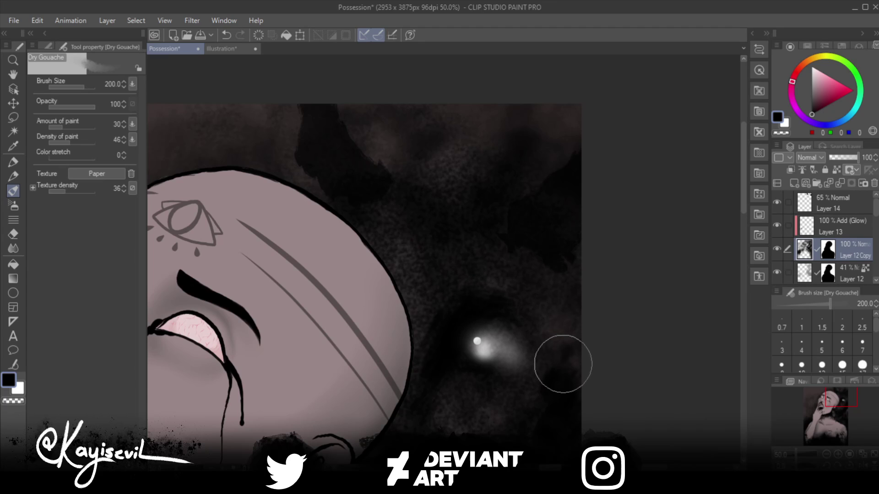
mouse_move(441, 300)
left_mouse_down()
mouse_move(444, 285)
mouse_move(434, 330)
mouse_move(402, 278)
mouse_move(402, 292)
left_mouse_up()
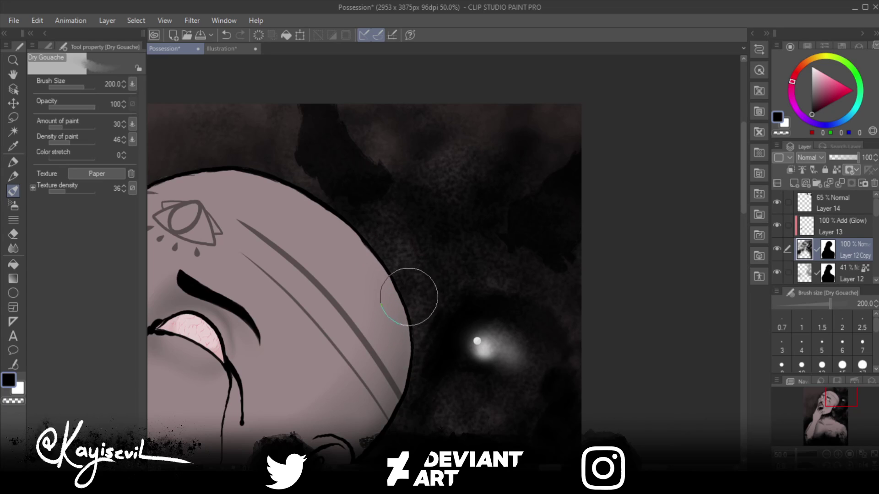
mouse_move(408, 298)
left_mouse_down()
mouse_move(417, 299)
mouse_move(392, 334)
left_mouse_up()
mouse_move(460, 303)
left_mouse_down()
mouse_move(432, 335)
mouse_move(446, 306)
mouse_move(427, 367)
left_mouse_up()
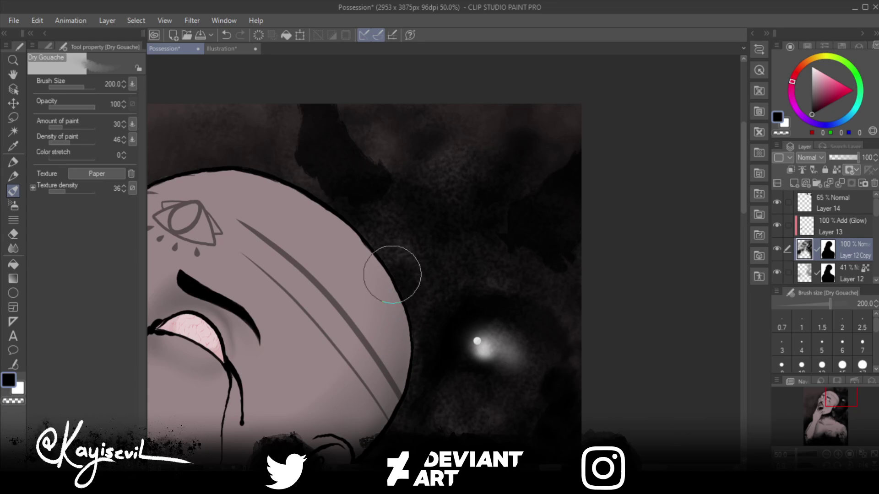
mouse_move(449, 319)
left_mouse_down()
mouse_move(446, 330)
mouse_move(513, 302)
left_mouse_up()
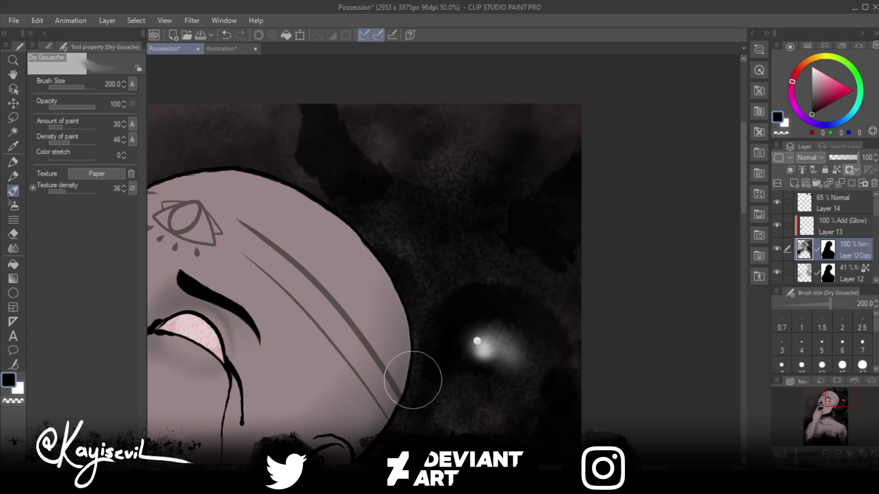
Step: Reduce the Dry Gouache brush to size 150 and undo the last brush stroke
key("bracketleft")
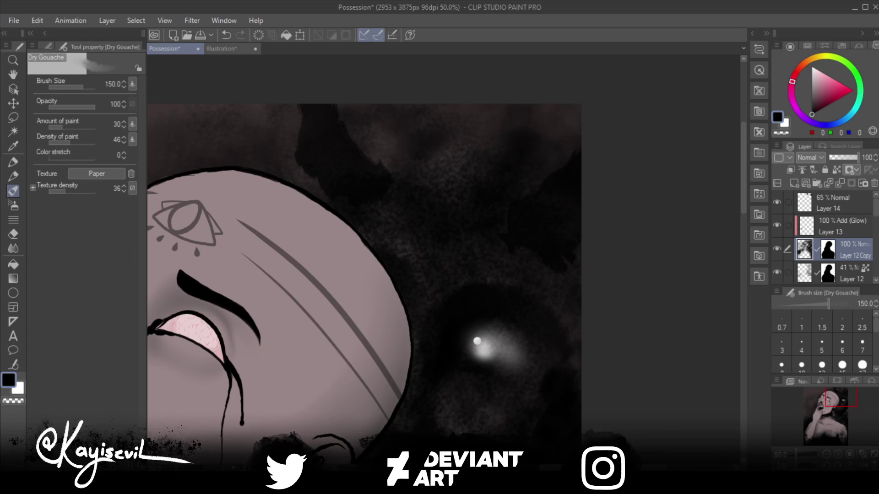
left_click_drag(389, 380, 473, 245)
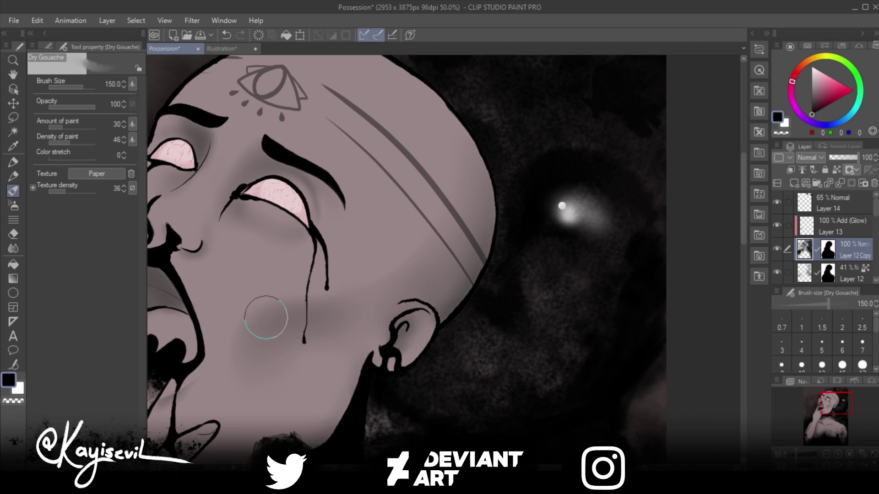
scroll(287, 324, "down", 2)
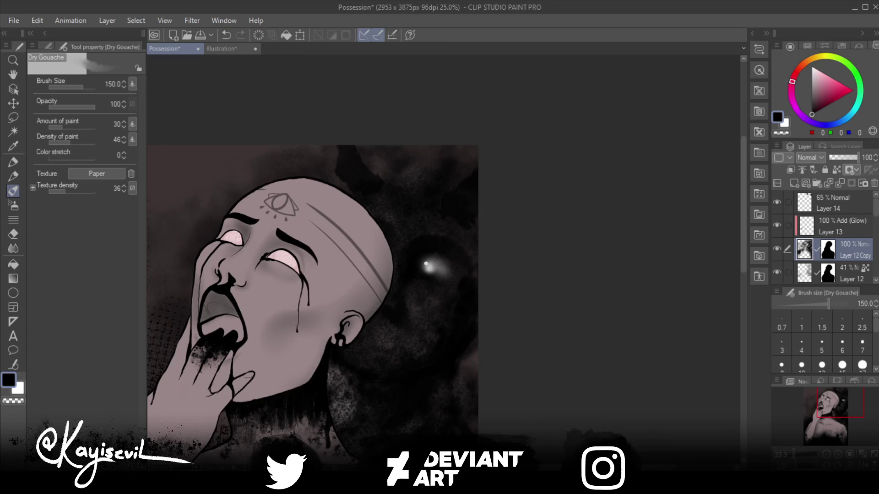
left_click_drag(288, 316, 373, 263)
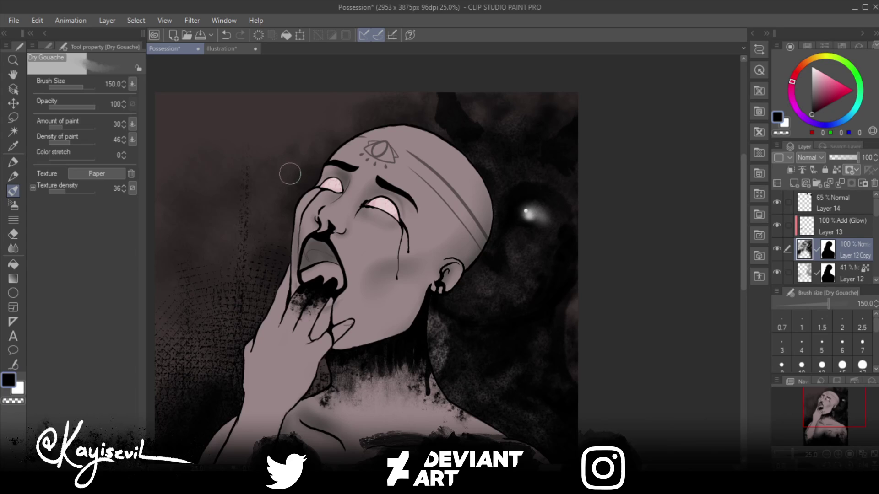
key("ctrl+z")
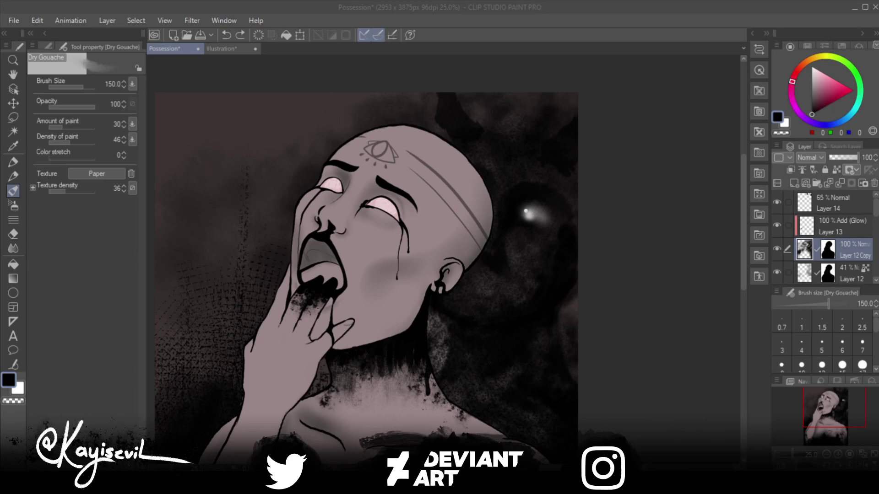
key("alt+Tab")
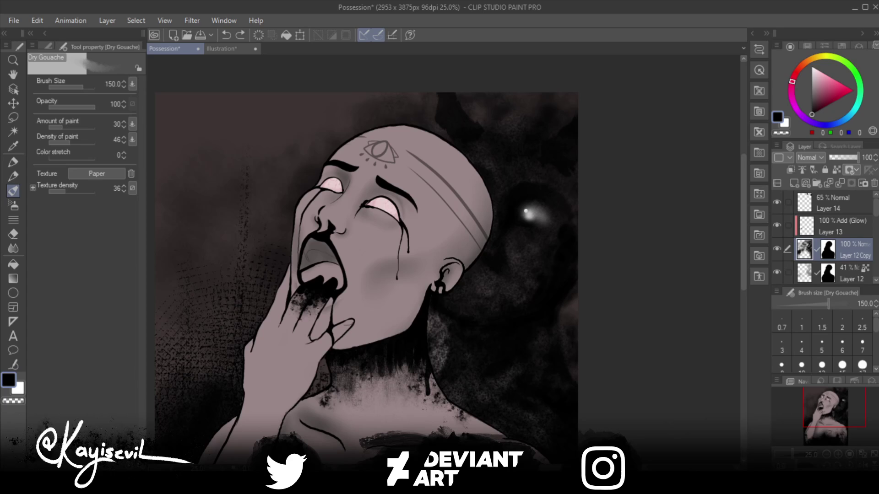
Step: Choose Dry Brush 3 from the realistic watercolor brush group
left_click(47, 46)
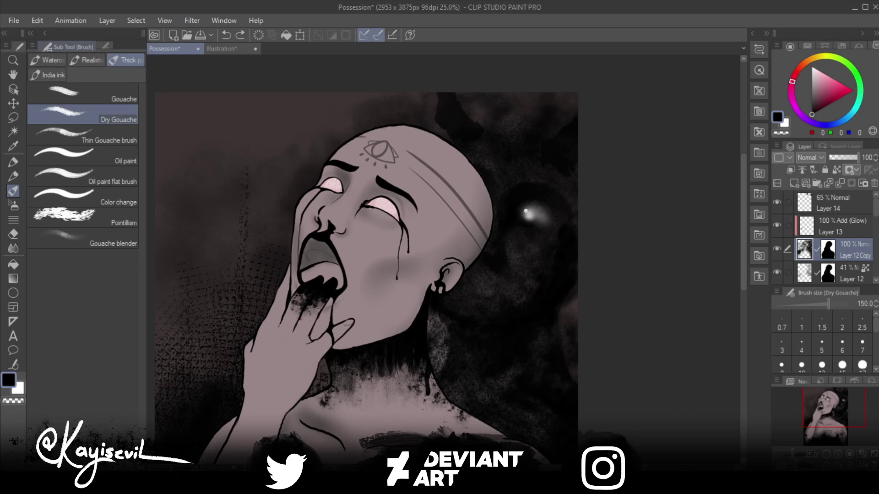
left_click(47, 60)
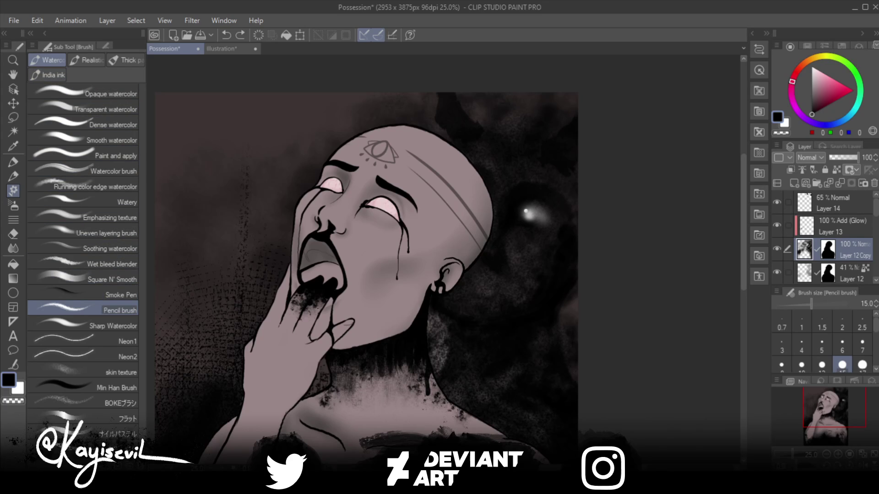
left_click(87, 60)
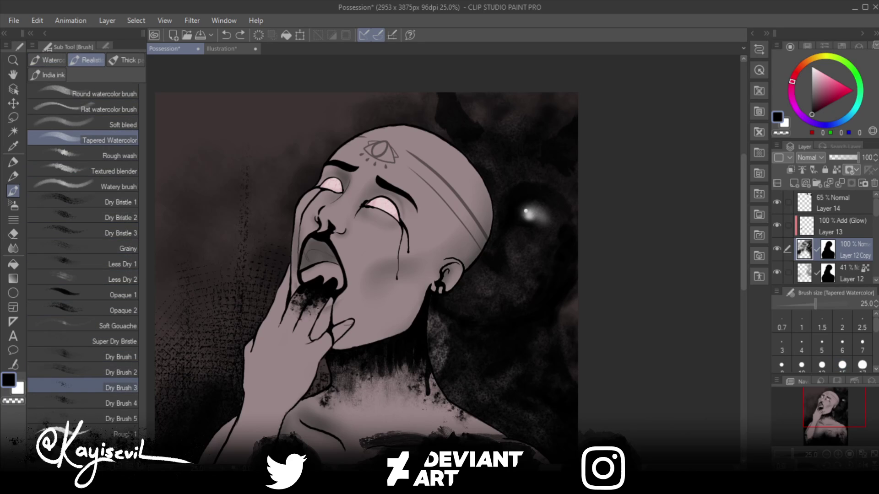
left_click(82, 387)
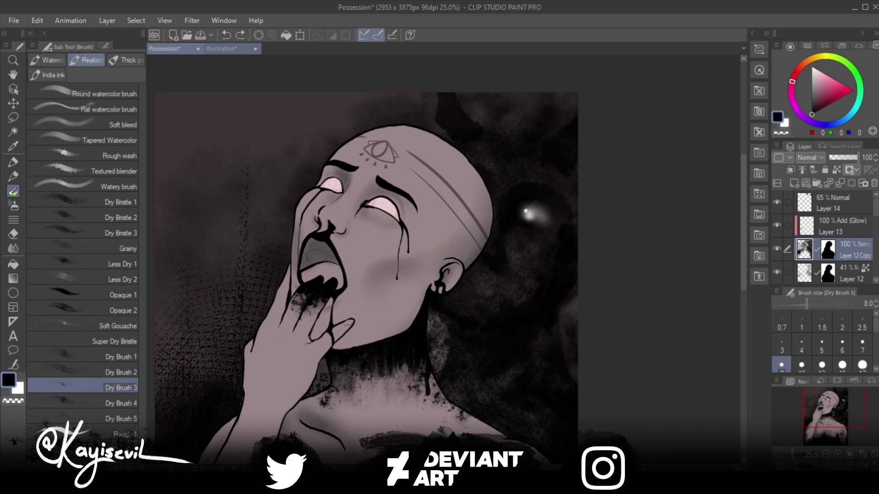
Step: On the Illustration canvas, paint test strokes with Dry Brush 3 below the gray blotches, enlarging the brush to size 50 between strokes
left_click(221, 49)
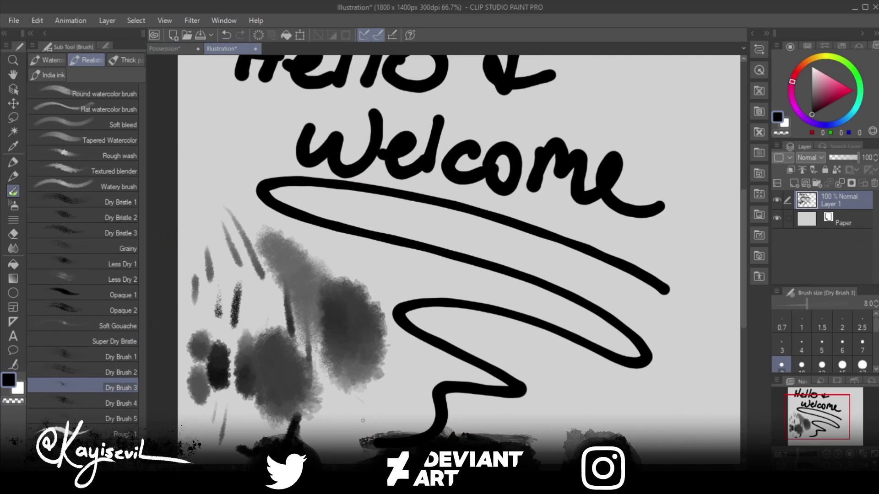
left_click_drag(362, 419, 336, 402)
mouse_move(359, 426)
left_mouse_down()
mouse_move(335, 414)
mouse_move(333, 439)
left_mouse_up()
key("bracketright")
key("bracketright")
key("bracketright")
key("bracketright")
key("bracketright")
key("bracketright")
key("bracketright")
key("bracketright")
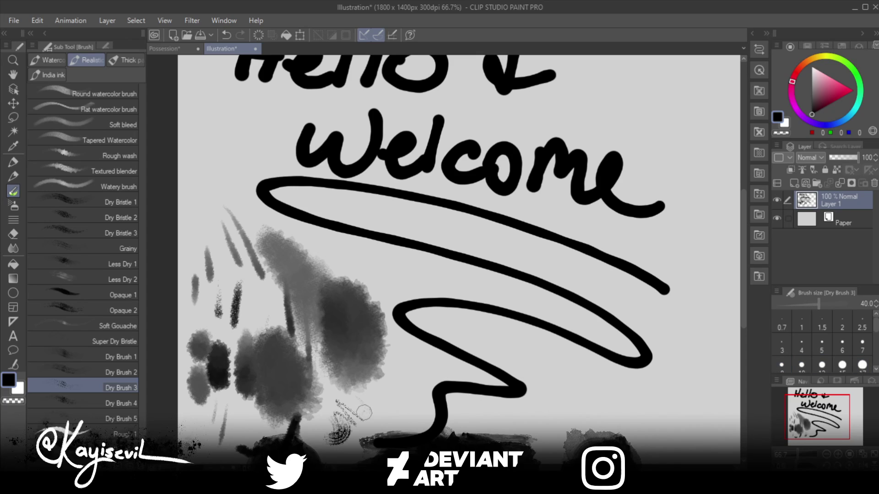
key("bracketright")
left_click_drag(364, 413, 348, 439)
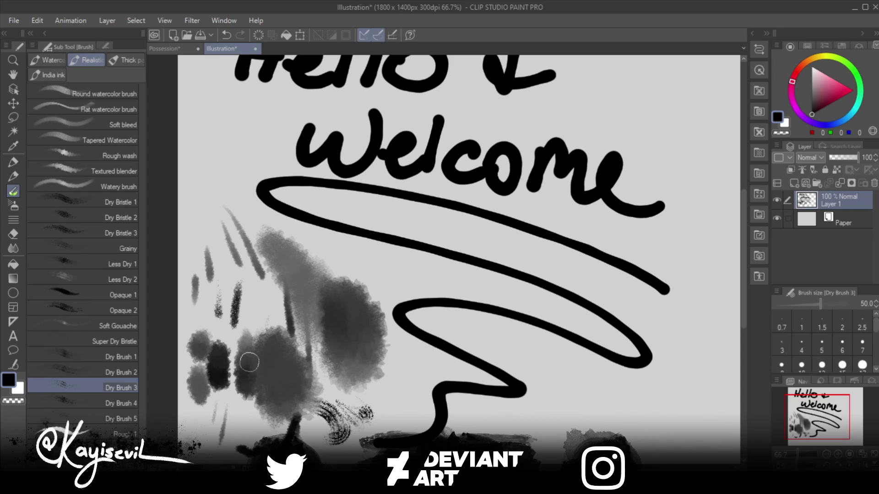
Step: Back in the Possession illustration, set Dry Brush 3 to transparent color at size 150, try one background stroke and undo it
left_click(165, 49)
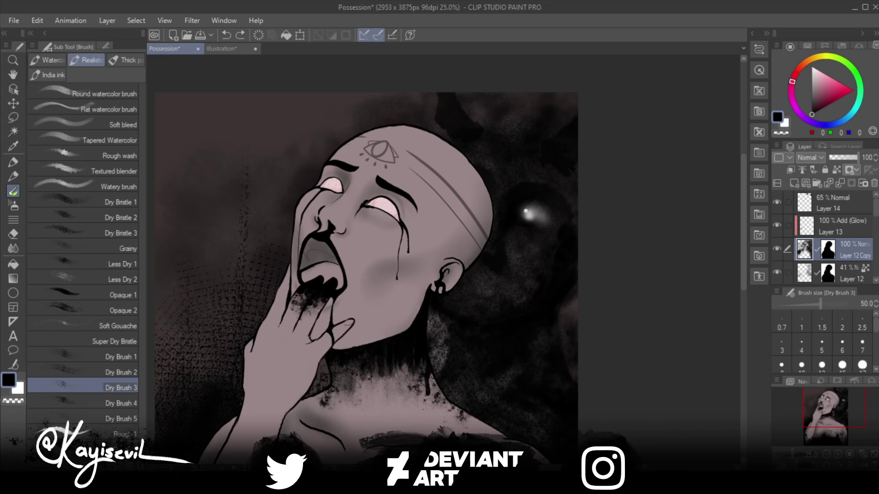
left_click(781, 132)
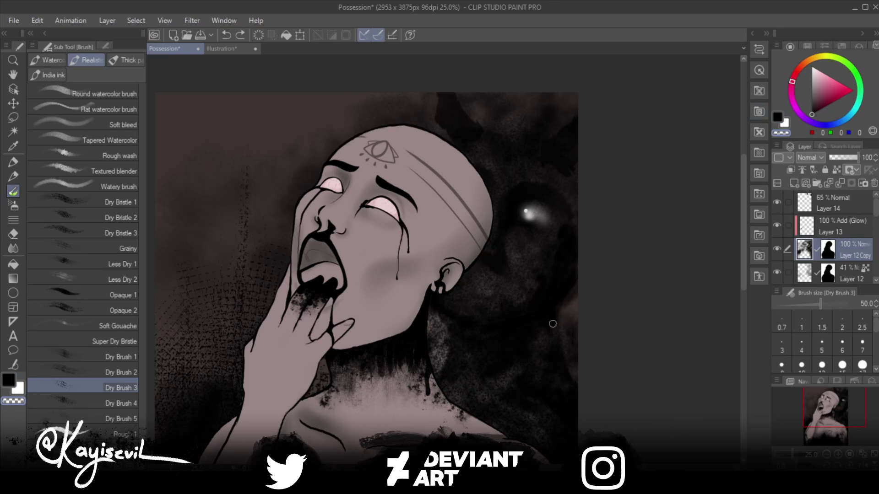
key("bracketright")
key("bracketright")
key("bracketright")
key("bracketright")
key("bracketright")
key("bracketright")
left_click_drag(569, 373, 559, 369)
key("ctrl+z")
Step: Set Dry Brush 3's texture density to 44 and its brush density to 27
left_click(106, 46)
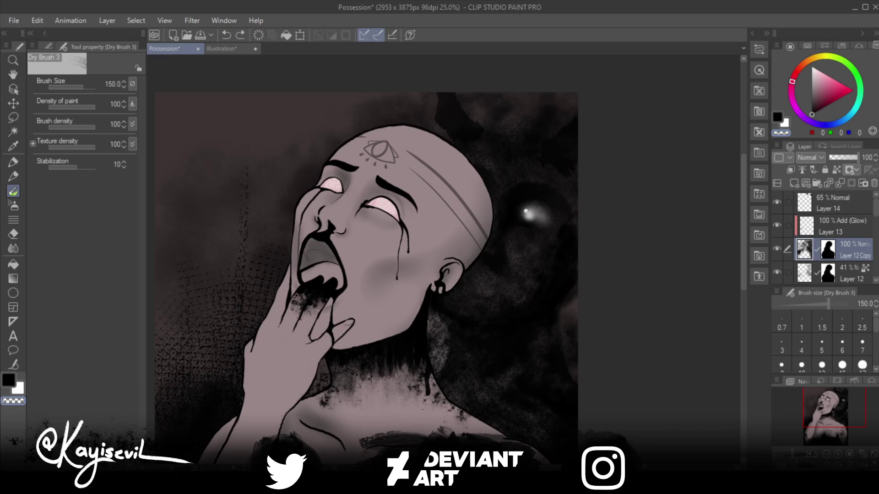
mouse_move(95, 147)
left_mouse_down()
mouse_move(70, 146)
mouse_move(65, 126)
left_mouse_up()
left_click_drag(63, 124, 60, 125)
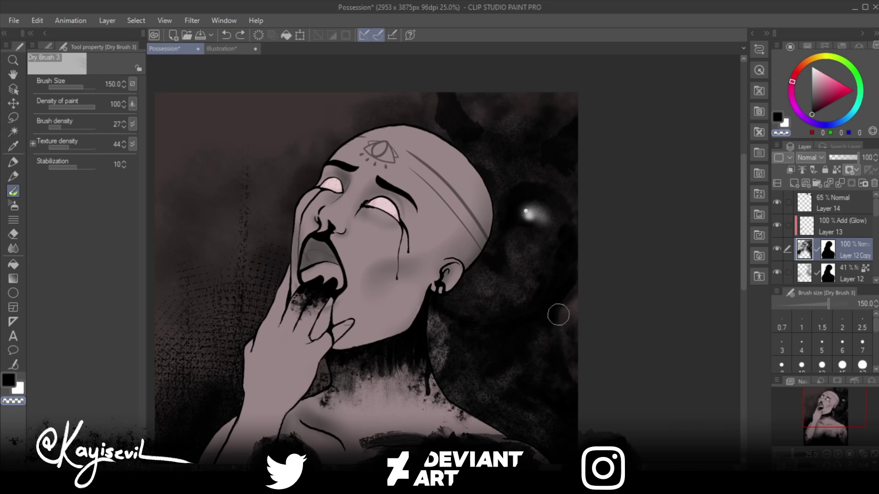
Step: Try two transparent Dry Brush 3 strokes on the dark background near the canvas's right edge, and undo both
left_click_drag(559, 358, 571, 378)
mouse_move(560, 324)
left_mouse_down()
mouse_move(573, 381)
mouse_move(554, 359)
mouse_move(562, 350)
mouse_move(541, 319)
left_mouse_up()
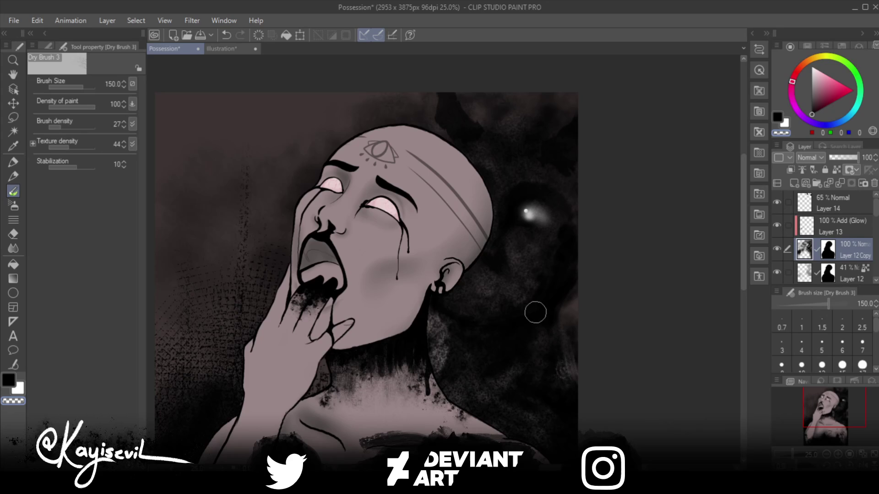
key("ctrl+z")
key("ctrl+z")
Step: Enlarge Dry Brush 3 to size 250 and erase texture into the dark background above the shoulder near the canvas's right edge
key("bracketright")
key("bracketright")
key("bracketright")
left_click_drag(568, 377, 571, 397)
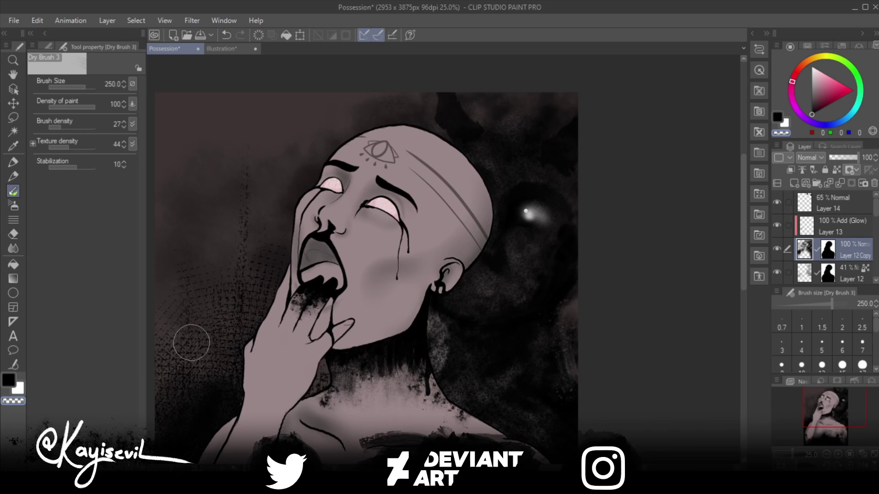
Step: Switch to the Splatter airbrush at size 200 with black and paint splatter on the background near the canvas's right edge
key("b")
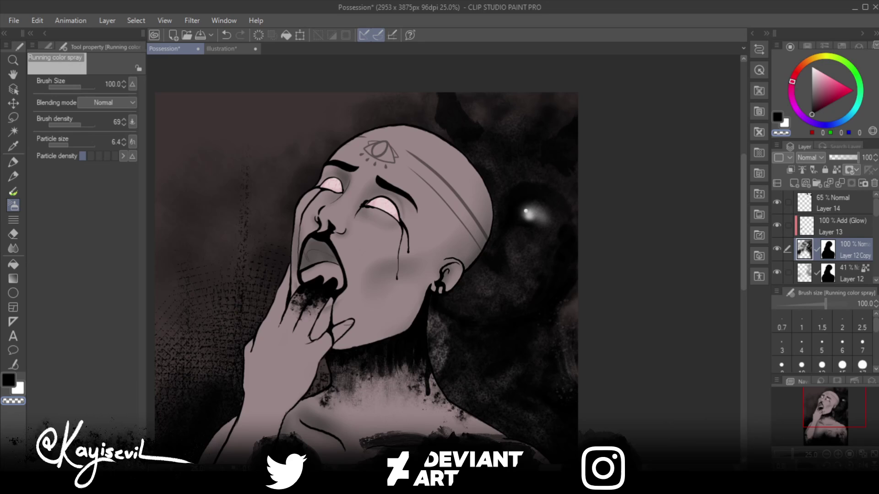
left_click(47, 46)
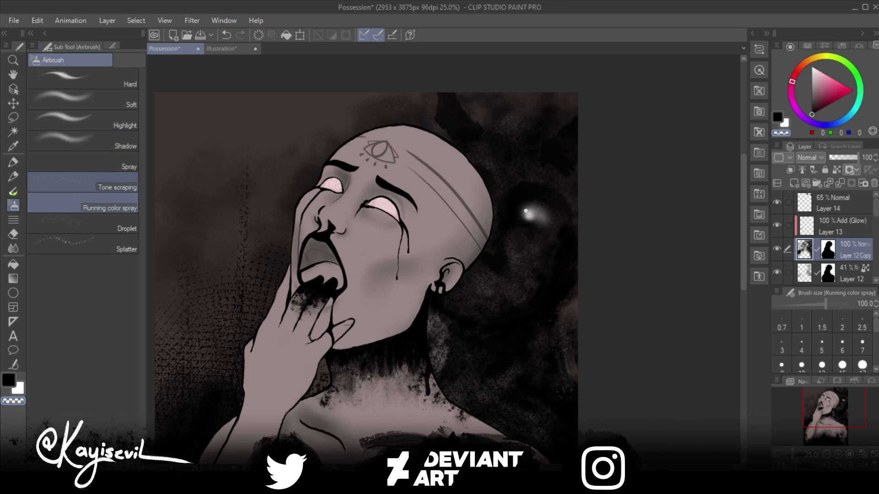
left_click(83, 244)
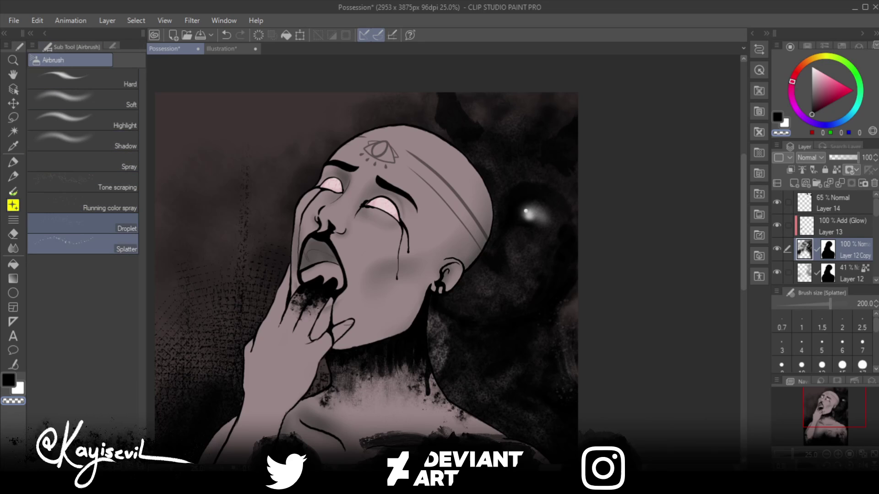
left_click(112, 46)
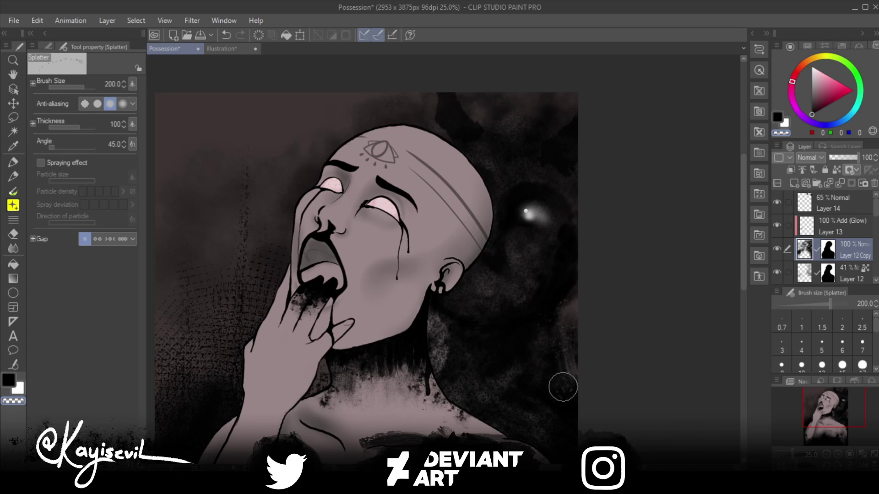
left_click(778, 117)
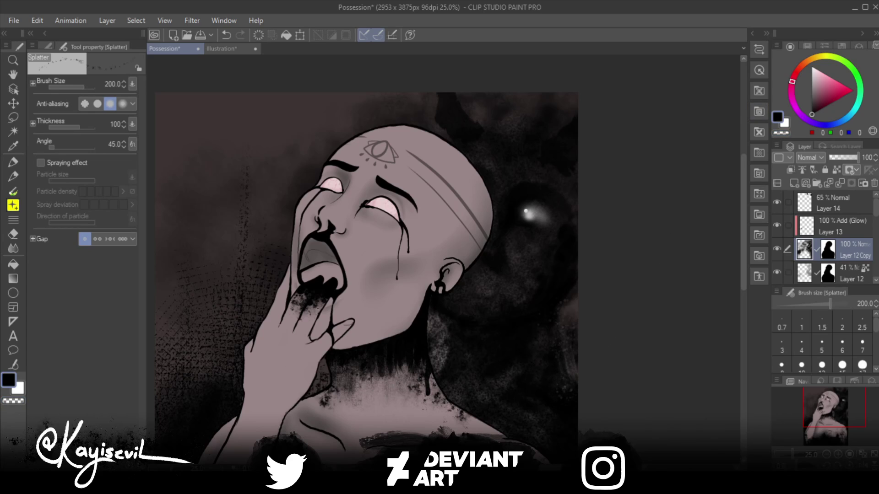
mouse_move(553, 387)
left_mouse_down()
mouse_move(563, 396)
mouse_move(564, 370)
left_mouse_up()
mouse_move(563, 317)
left_mouse_down()
mouse_move(576, 299)
mouse_move(561, 316)
left_mouse_up()
Step: Try to shift the whole Layer 12 Copy slightly to the left with a Scale/Rotate transform
scroll(384, 375, "up", 1)
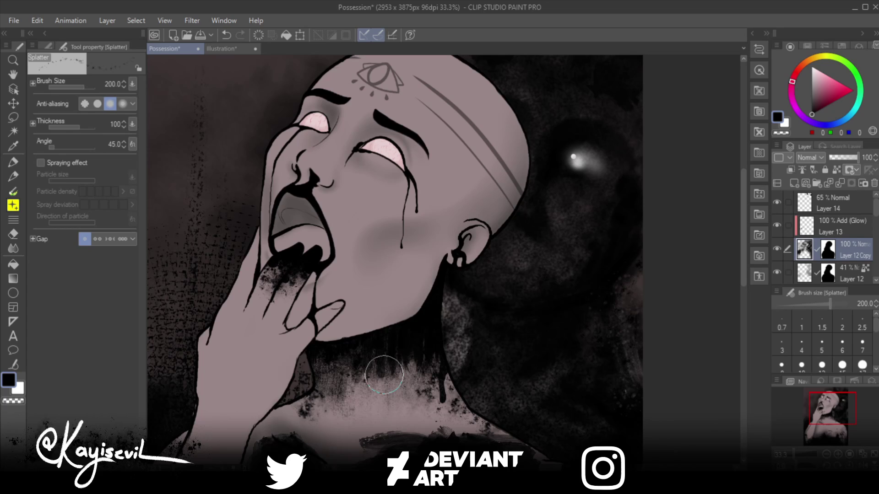
scroll(384, 376, "down", 3)
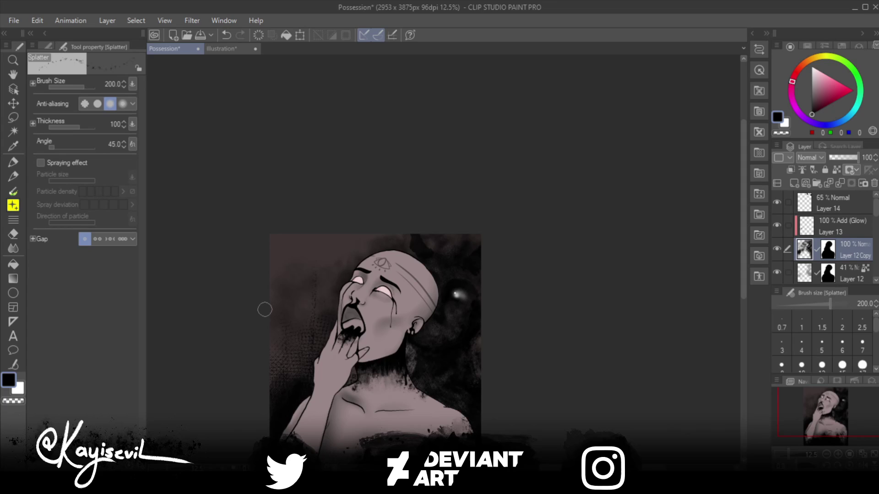
mouse_move(263, 357)
left_mouse_down()
mouse_move(292, 299)
mouse_move(346, 251)
mouse_move(351, 264)
left_mouse_up()
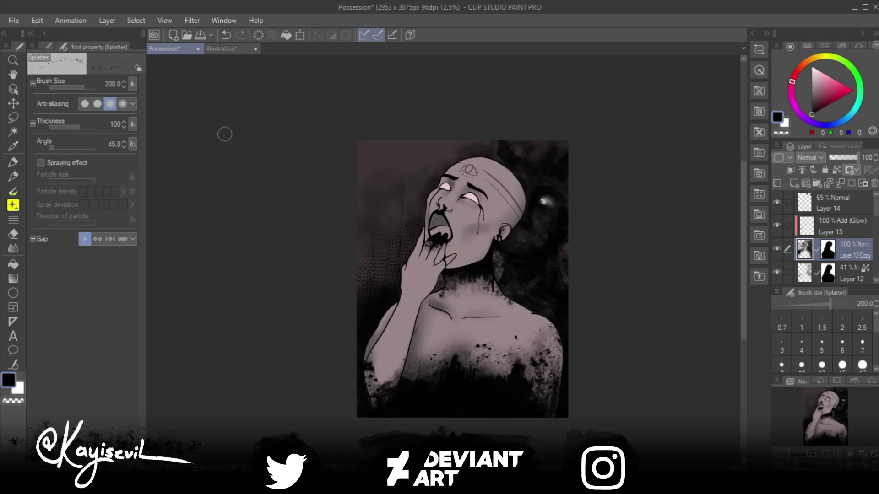
left_click(300, 35)
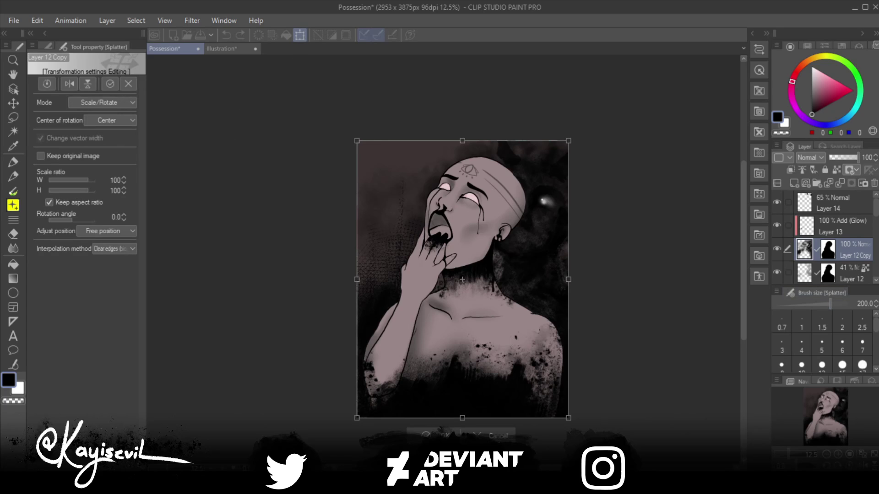
left_click_drag(463, 279, 461, 279)
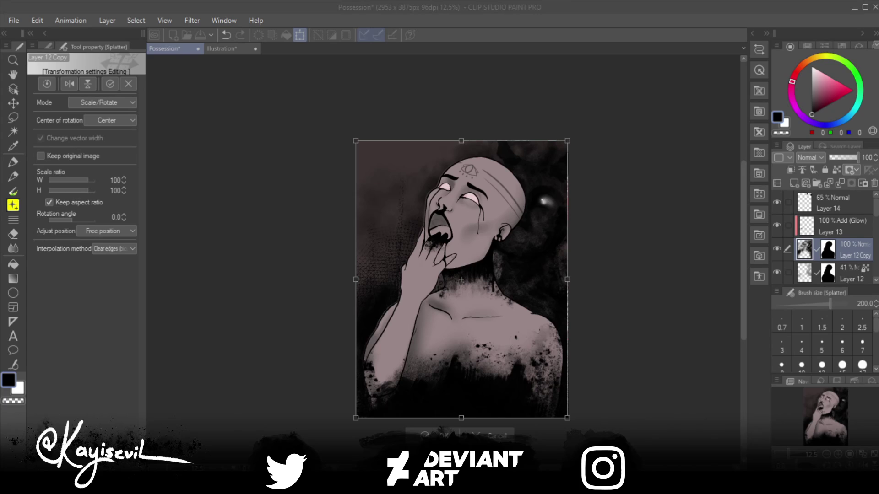
key("Return")
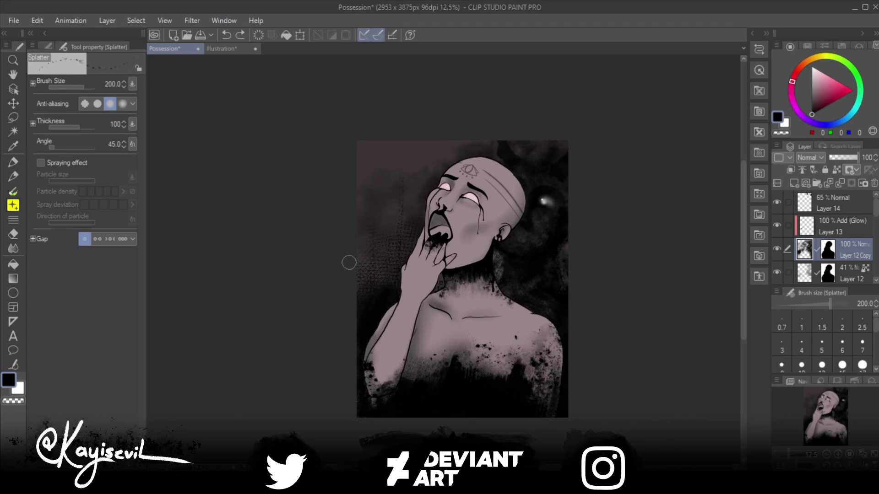
Step: Lasso the upper-right background on Layer 12 Copy, including the back of the head and the glowing white spot
left_click(13, 117)
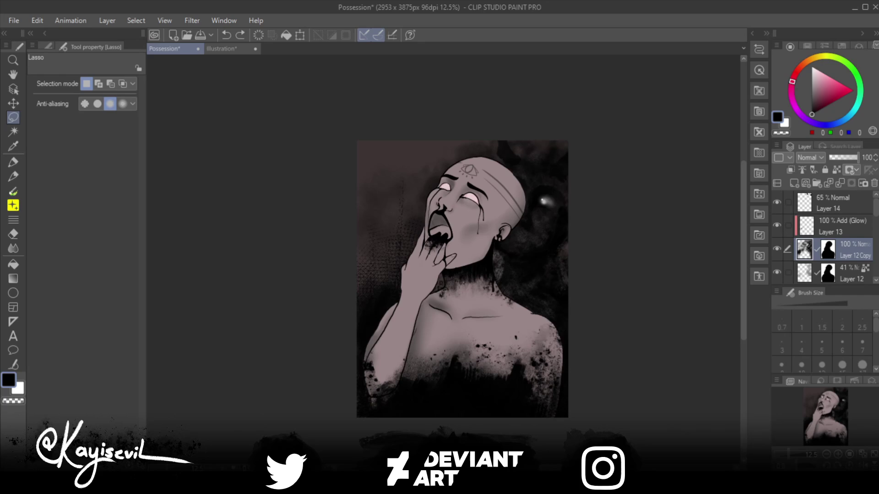
mouse_move(569, 232)
left_mouse_down()
mouse_move(556, 249)
mouse_move(507, 258)
left_mouse_up()
left_click_drag(570, 231, 574, 130)
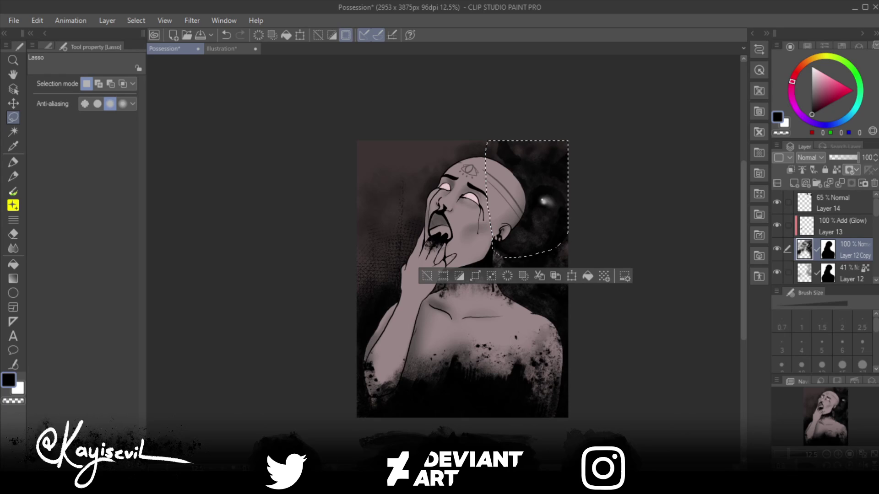
Step: Transform the selected background area, scaling it to 106%, and undo the extra enlargement beyond that
left_click(300, 35)
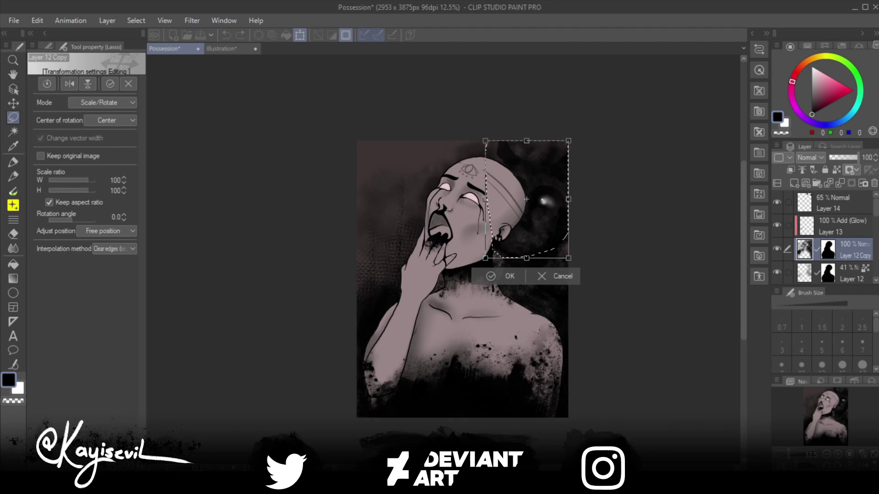
left_click_drag(483, 138, 483, 137)
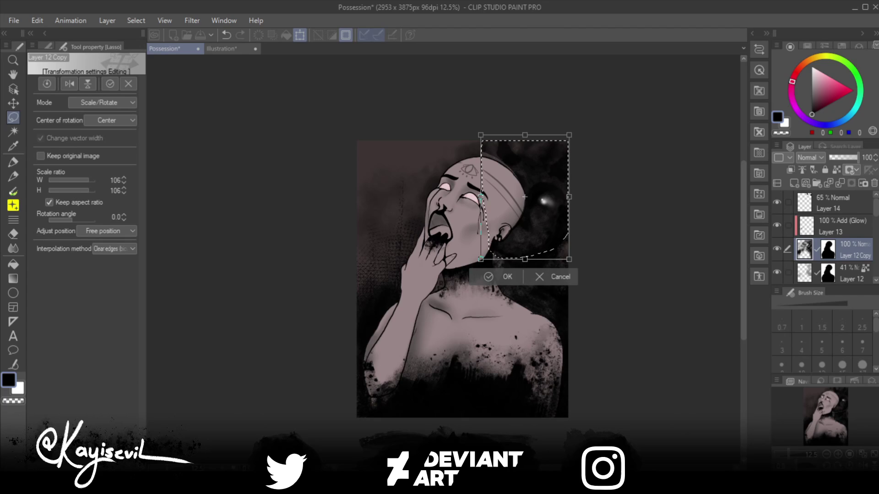
left_click_drag(525, 260, 525, 262)
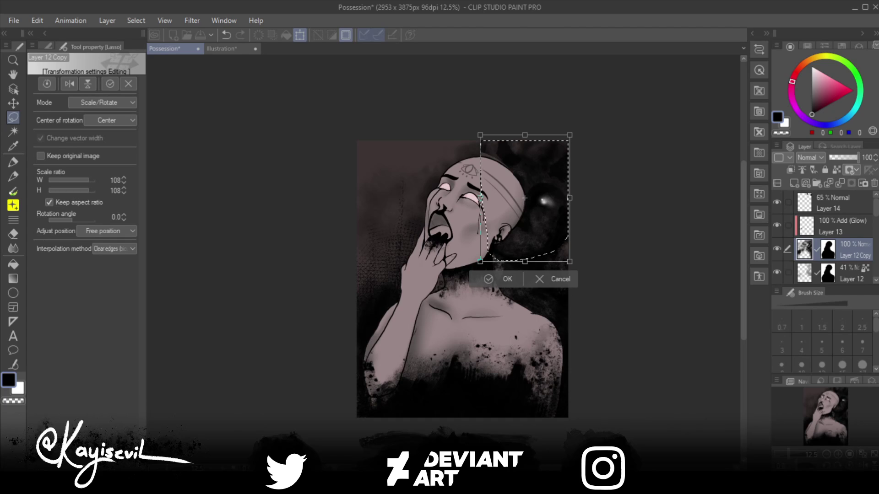
key("ctrl+z")
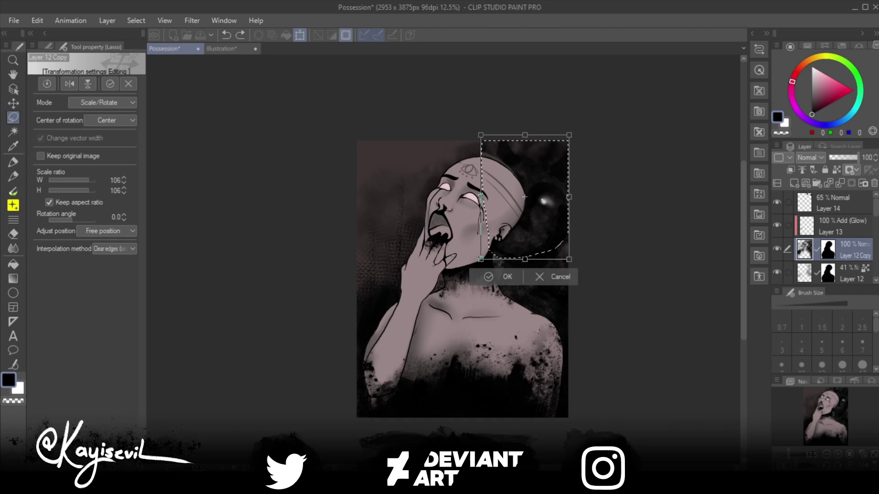
Step: Rotate the selected background area to -9.8 degrees and shift it slightly left and down around the glowing spot
left_click_drag(579, 128, 572, 123)
left_click_drag(531, 197, 530, 197)
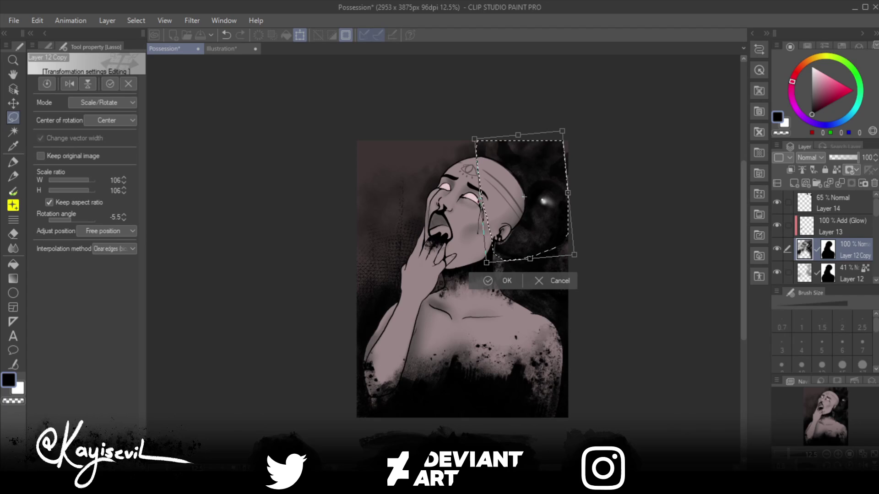
left_click_drag(566, 125, 560, 121)
left_click_drag(524, 196, 518, 202)
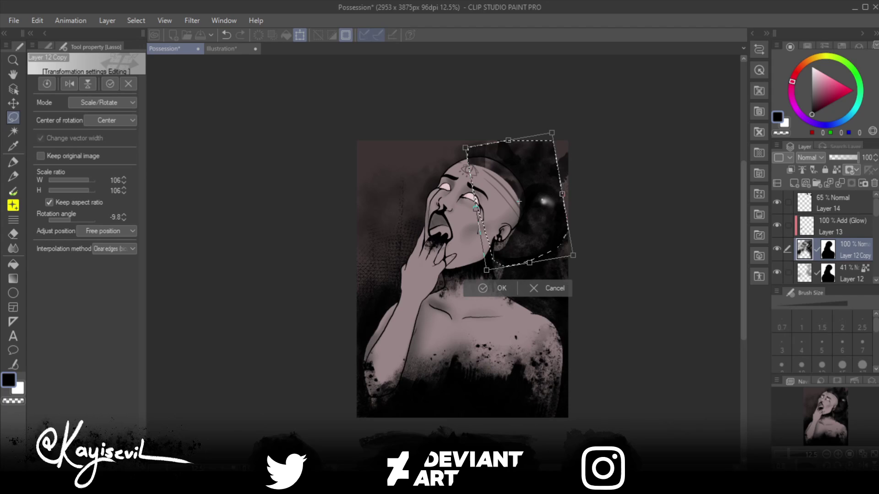
left_click_drag(519, 202, 520, 205)
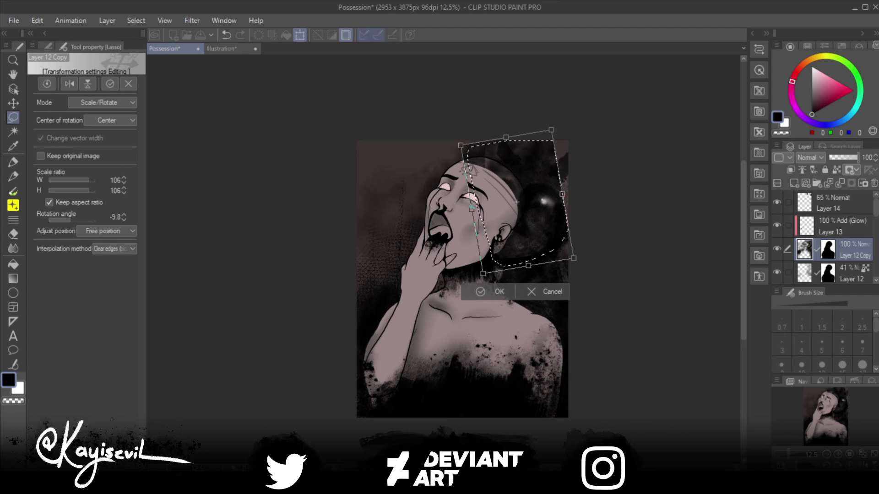
Step: Scale the rotated background area to 111%, move it slightly up and right, and apply the transformation
left_click_drag(466, 151, 460, 146)
left_click_drag(517, 202, 520, 198)
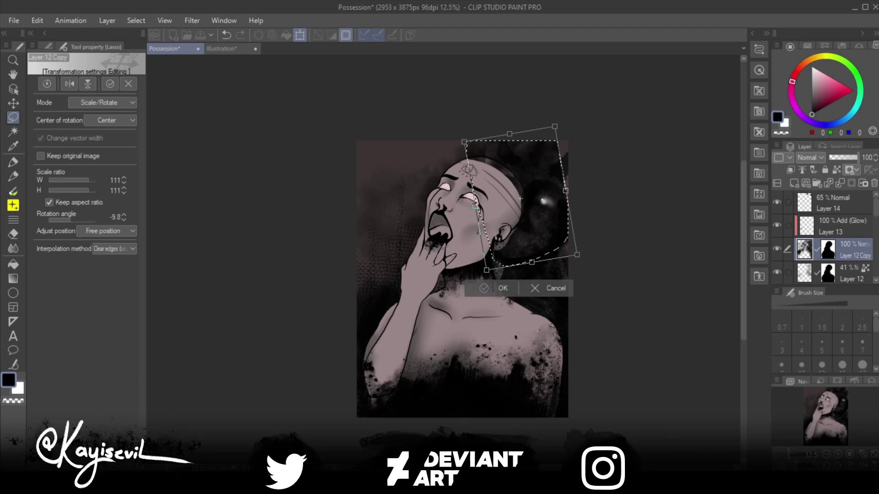
key("Return")
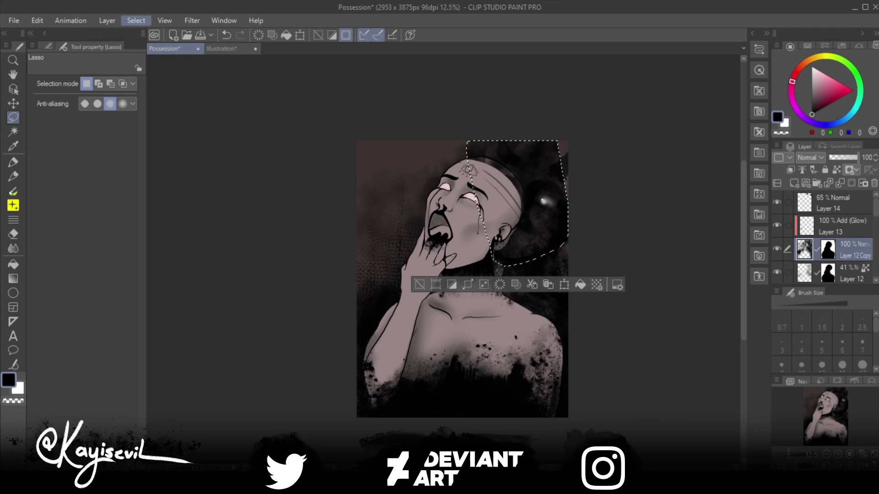
Step: Clear the selection, move Layer 13's glow slightly left with a small vertical adjustment, rotate it to -1.2 degrees, and apply the transformation
key("ctrl+d")
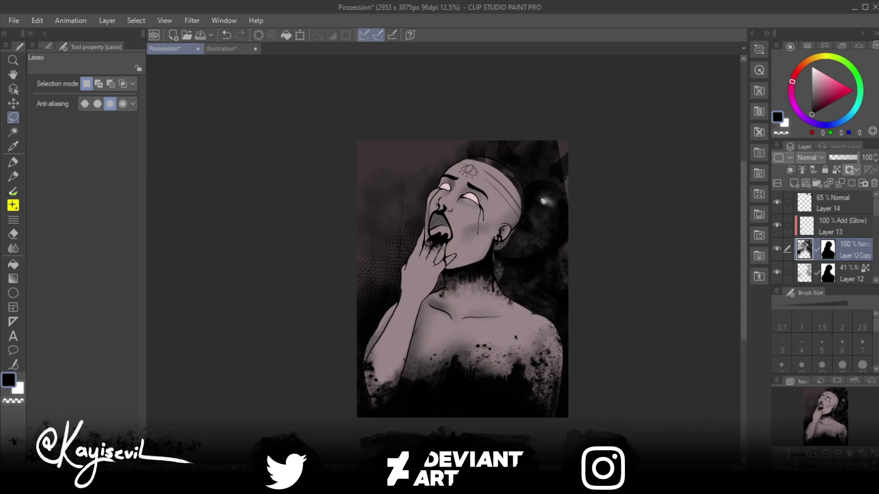
left_click(842, 227)
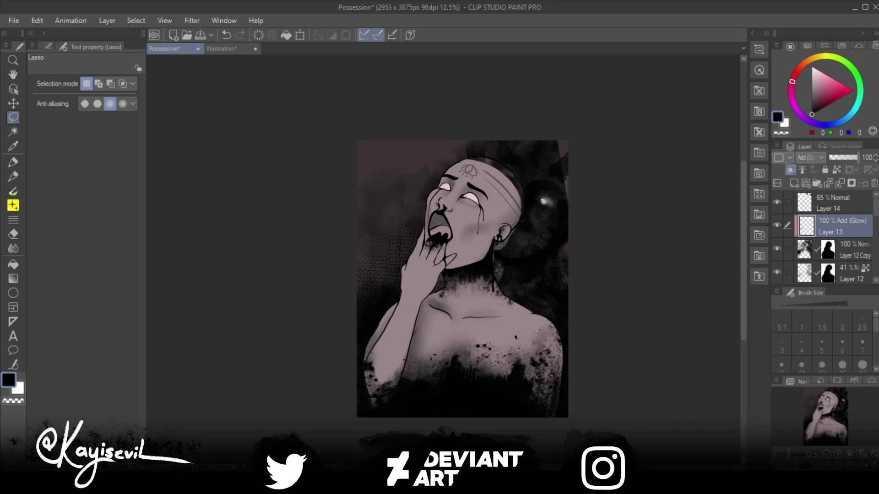
key("ctrl+t")
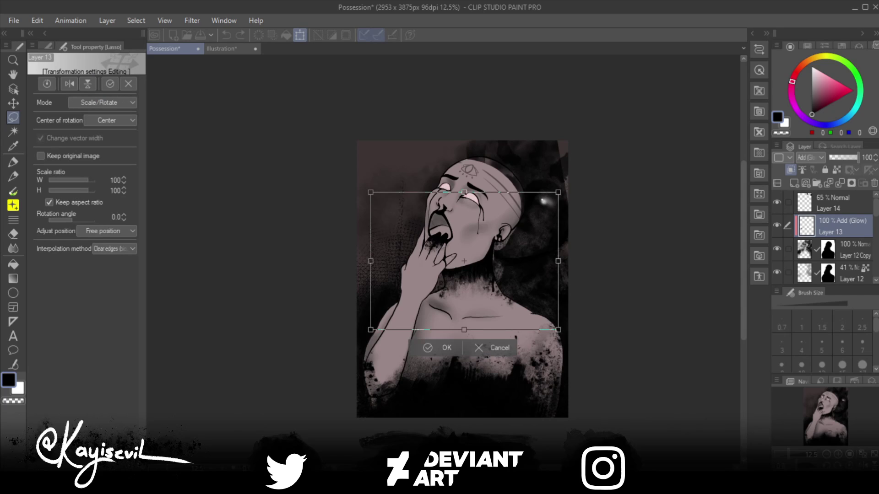
left_click_drag(464, 261, 462, 261)
key("Left")
key("Up")
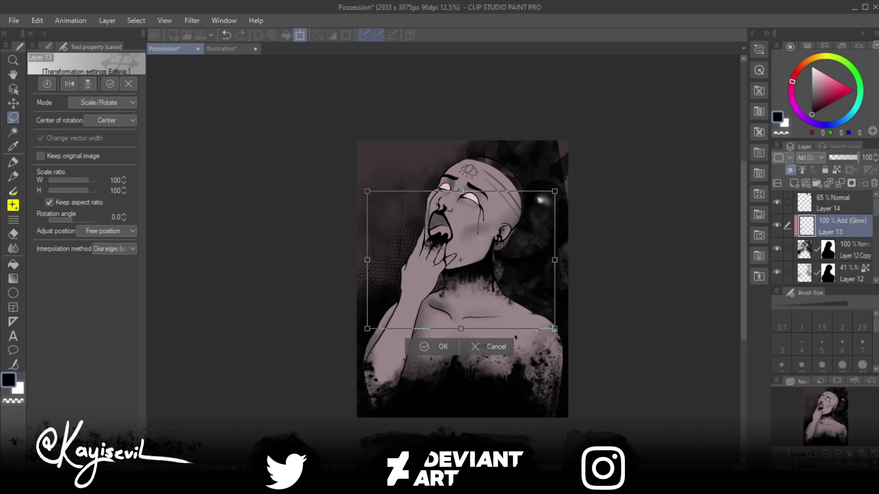
left_click_drag(567, 181, 566, 179)
left_click_drag(461, 260, 462, 263)
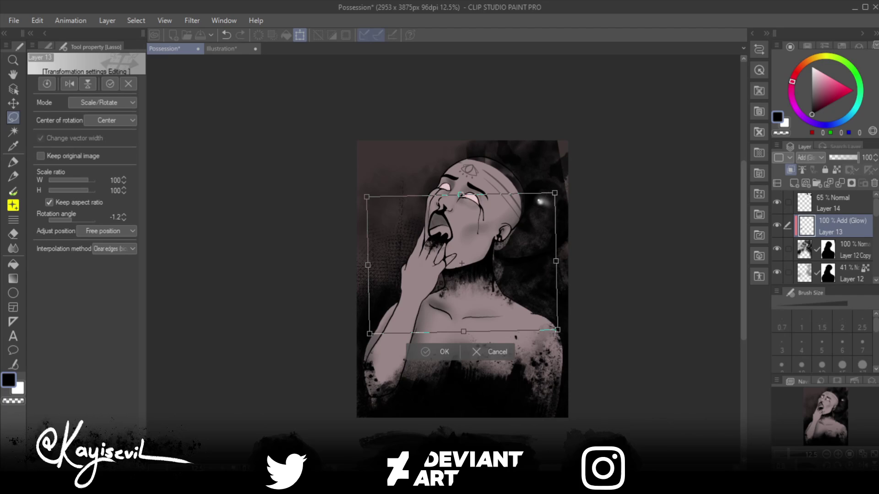
key("Return")
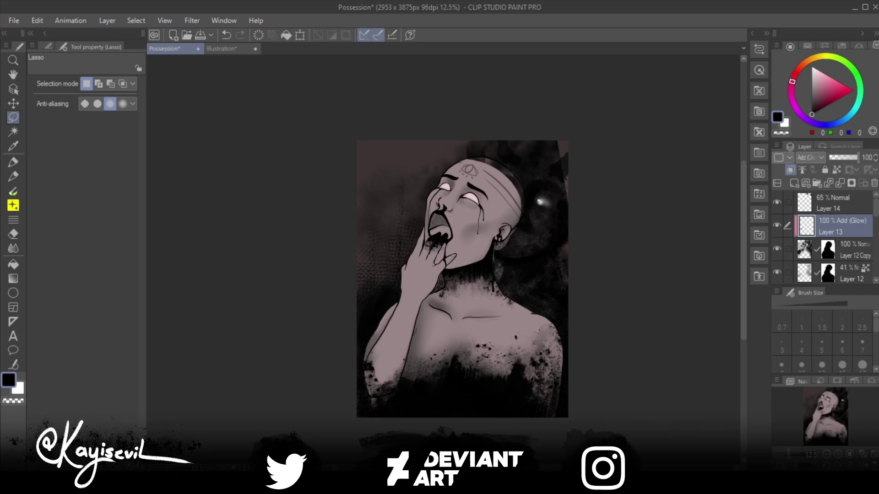
Step: Lower Layer 13's opacity to 92% and reselect Layer 12 Copy
left_click_drag(858, 157, 856, 157)
left_click(852, 250)
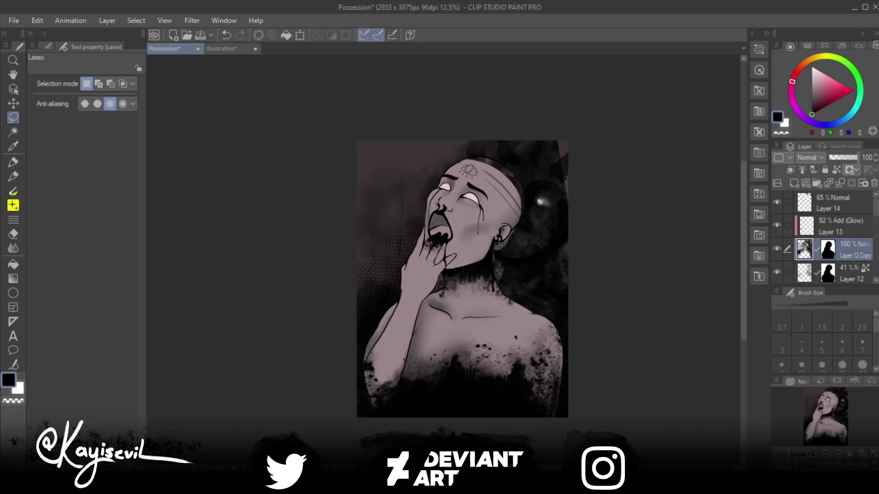
Step: Choose the Dry Brush 5 brush and paint a small test swatch in the Illustration document
left_click(12, 177)
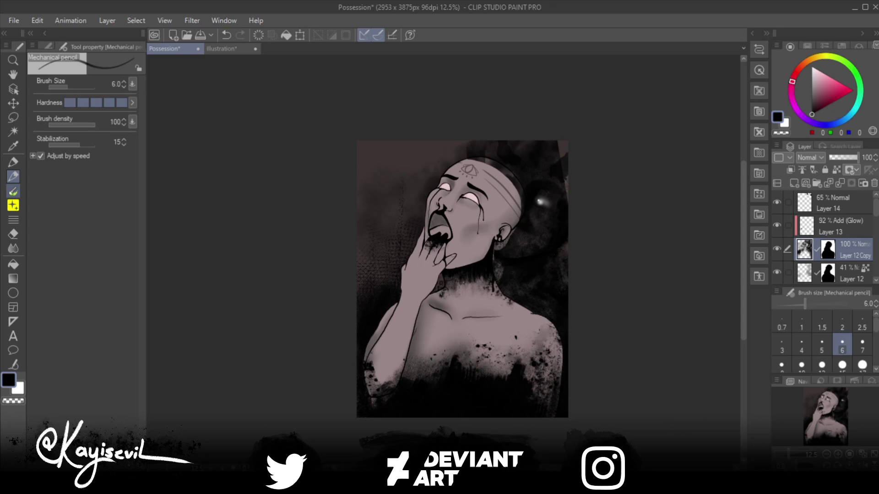
left_click(13, 191)
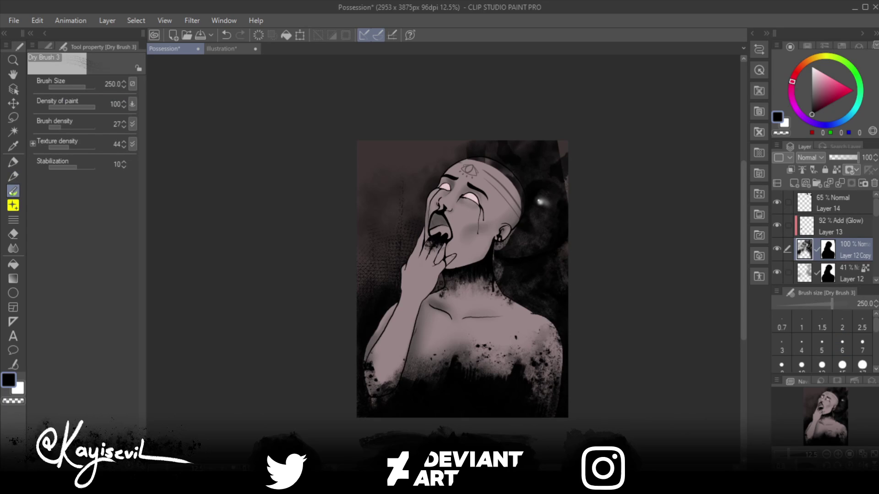
left_click(45, 46)
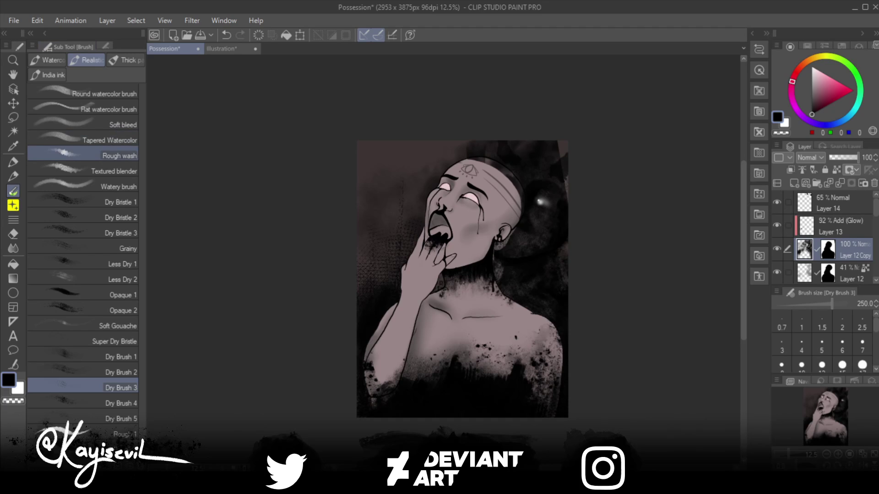
left_click(115, 155)
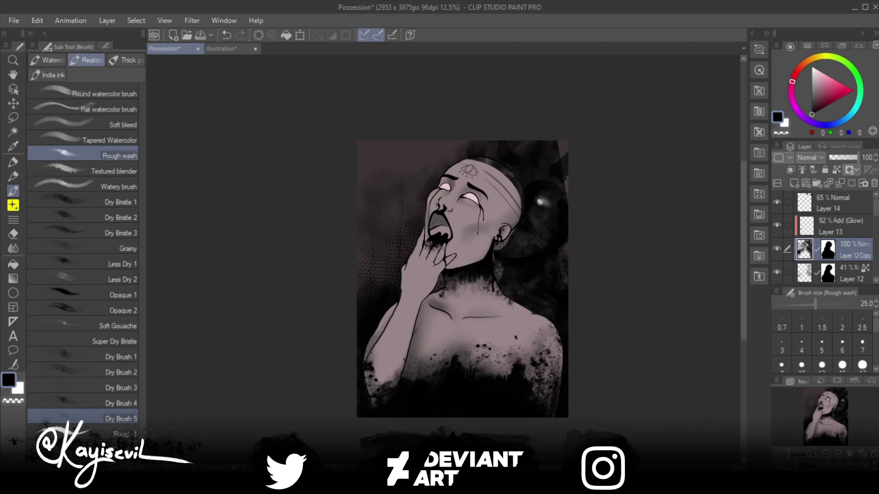
left_click(120, 417)
left_click(221, 48)
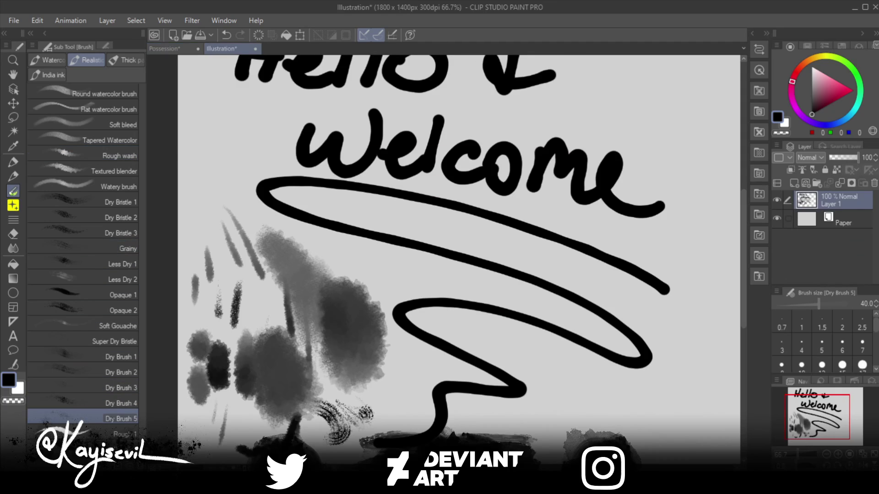
mouse_move(396, 276)
left_mouse_down()
mouse_move(358, 255)
mouse_move(385, 287)
mouse_move(364, 274)
left_mouse_up()
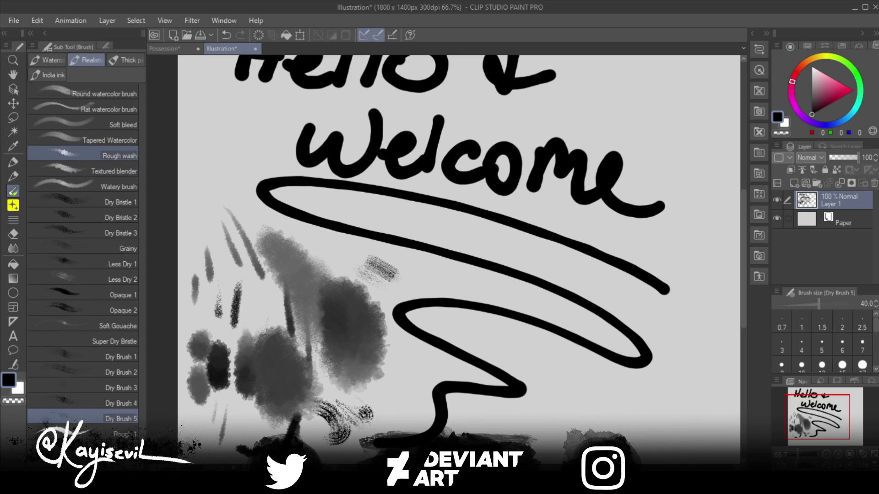
Step: Choose Less Dry 2, paint test strokes at sizes 25 and 100 on the Illustration canvas, and check its brush settings
left_click(120, 156)
left_click(115, 171)
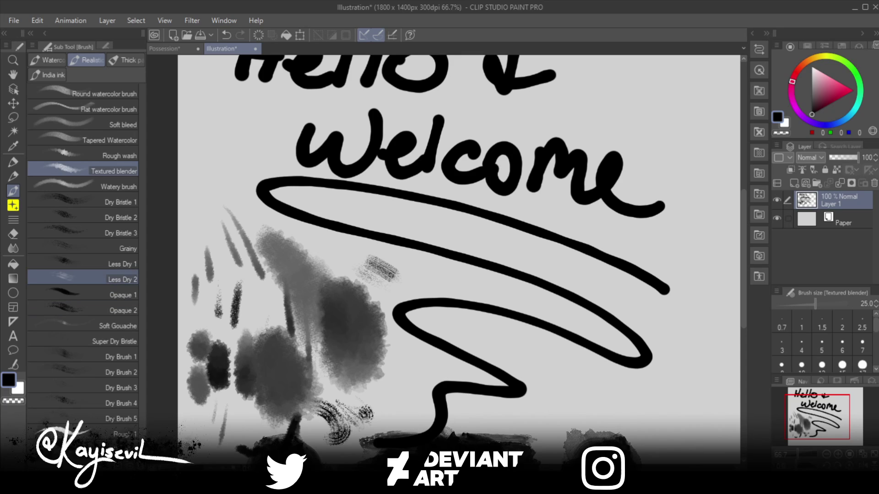
left_click(82, 279)
left_click_drag(428, 371, 403, 354)
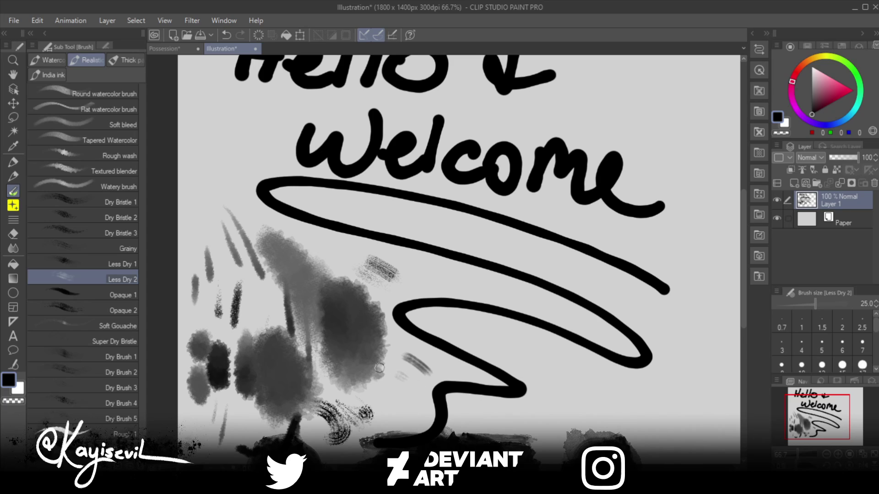
key("]")
key("]")
key("]")
key("]")
key("]")
key("]")
key("]")
left_click_drag(399, 399, 387, 397)
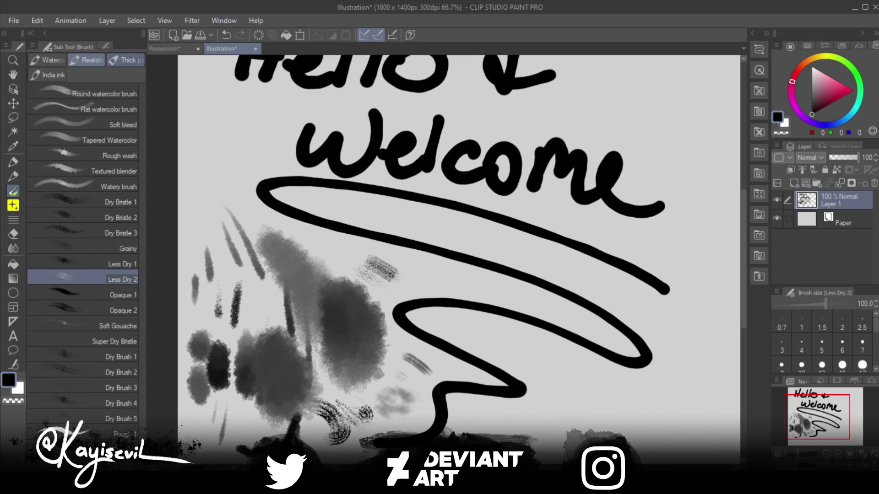
left_click(106, 46)
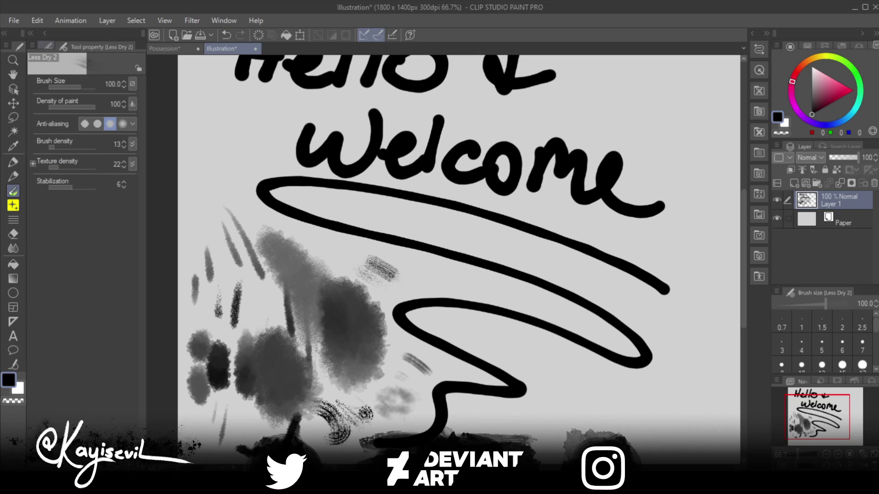
left_click(47, 46)
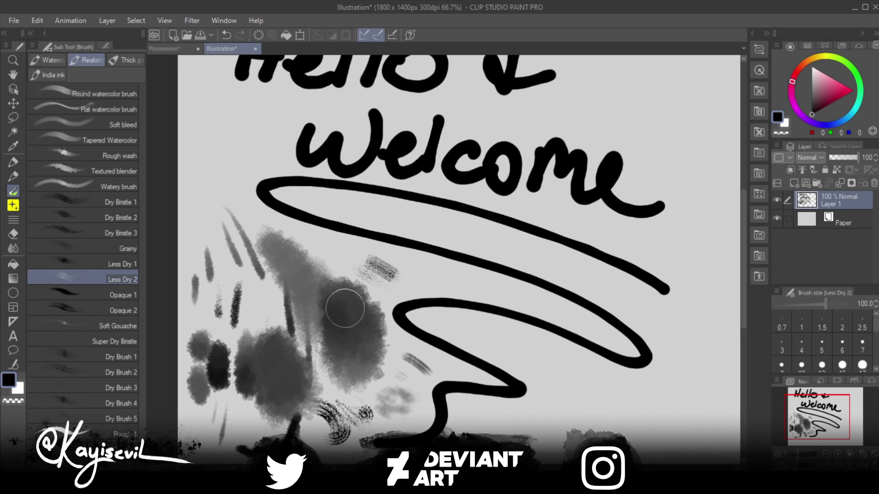
Step: Return to the Possession illustration, enlarge the Less Dry 2 brush to 250, and remove the layer mask from Layer 12 Copy
left_click(165, 48)
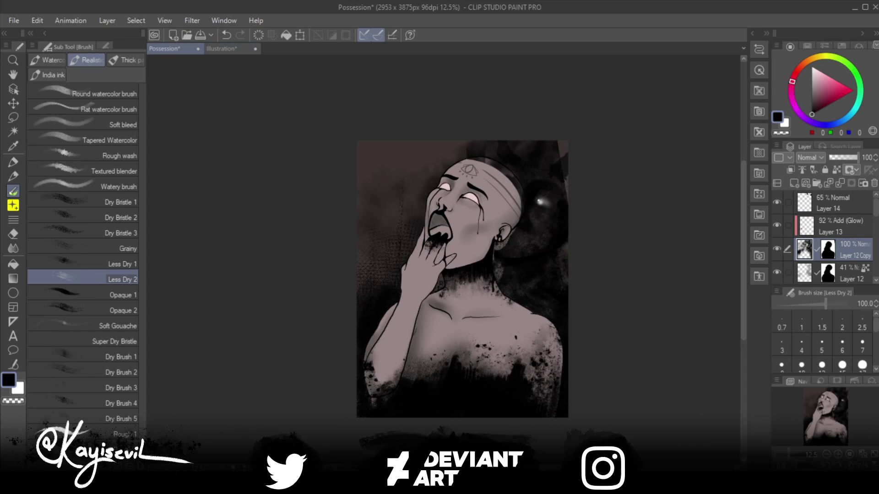
key("bracketright")
key("bracketright")
key("bracketright")
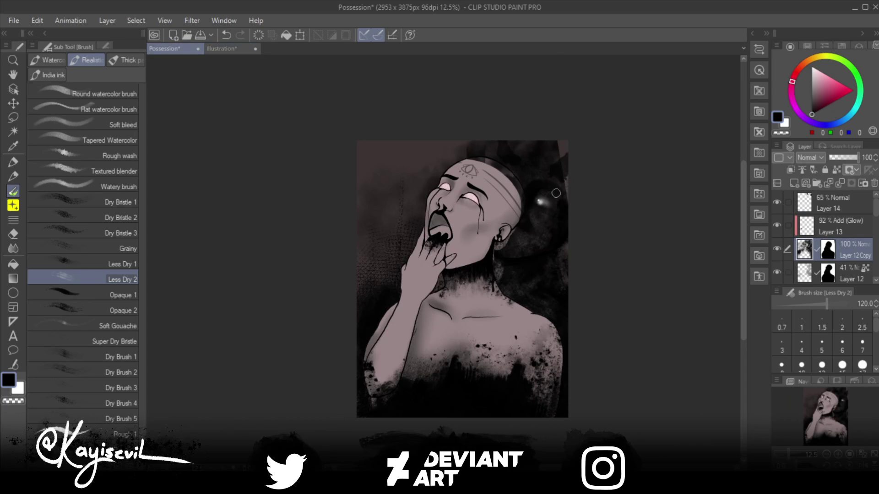
key("bracketright")
key("bracketright")
left_click(672, 324)
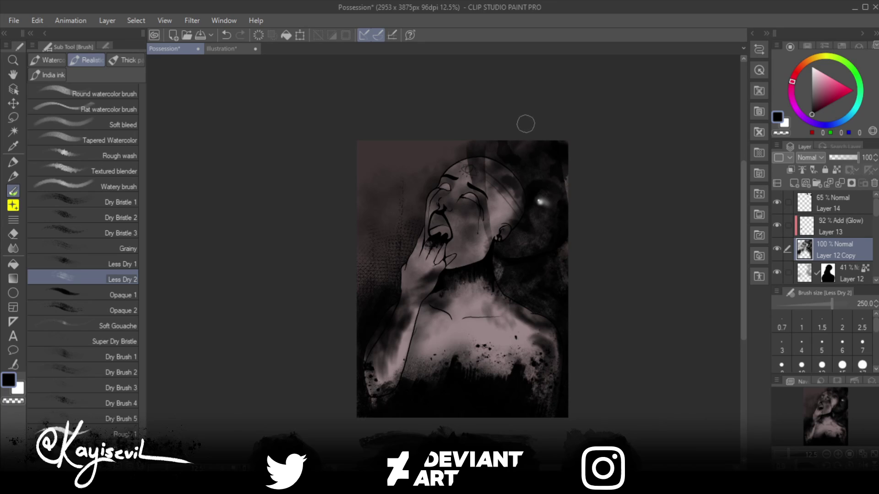
Step: Undo the recent edits back to the lasso selection, and redo them up to the removal of Layer 12 Copy's mask
key("ctrl+z")
key("ctrl+z")
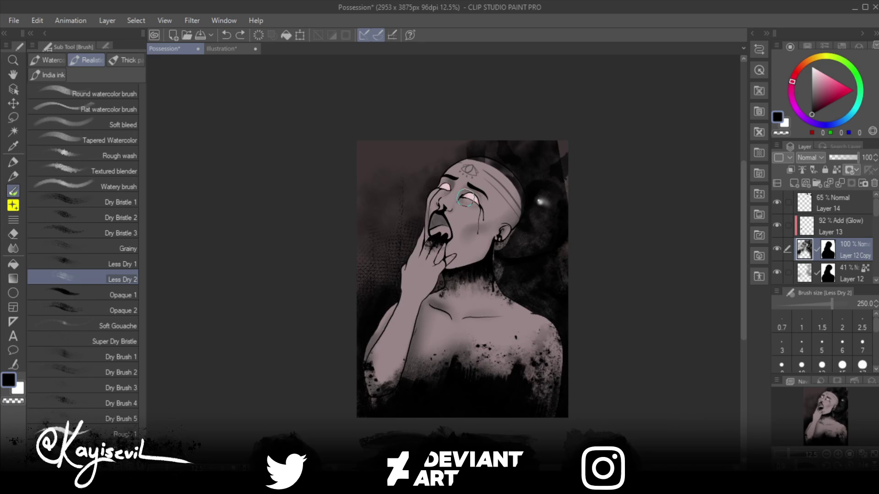
key("ctrl+z")
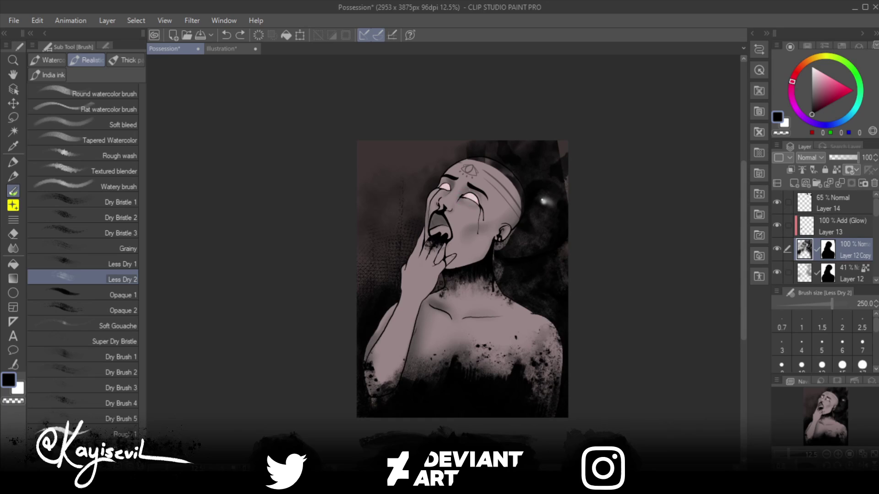
key("ctrl+z")
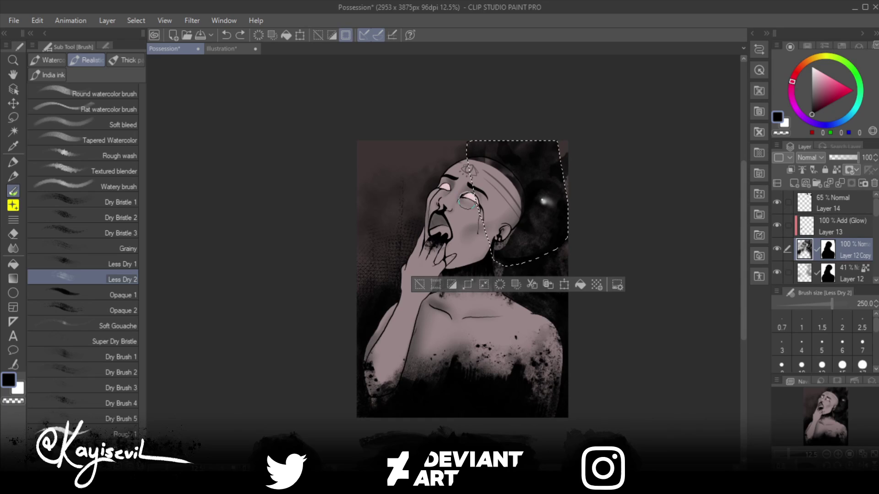
left_click(240, 35)
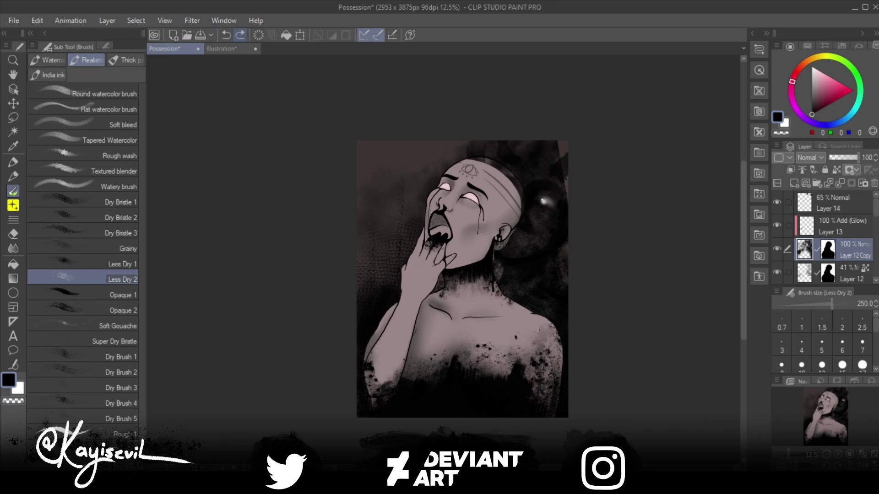
left_click(240, 35)
key("ctrl+y")
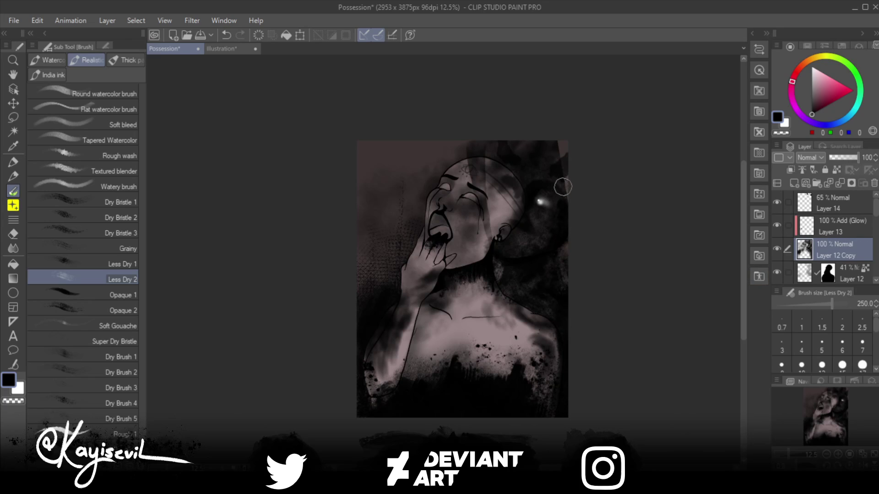
Step: Paint black over the background around the figure with Less Dry 2 at size 600, and switch to the transparent colour
key("bracketright")
key("bracketright")
key("bracketright")
key("bracketright")
mouse_move(564, 188)
left_mouse_down()
mouse_move(544, 128)
mouse_move(538, 140)
mouse_move(557, 144)
mouse_move(543, 159)
mouse_move(558, 155)
mouse_move(566, 174)
mouse_move(564, 256)
mouse_move(552, 264)
mouse_move(553, 277)
mouse_move(529, 267)
left_mouse_up()
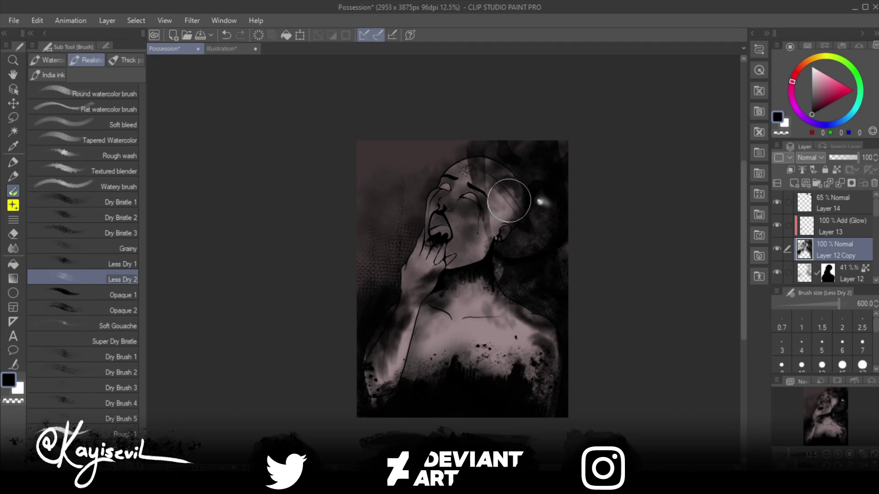
mouse_move(503, 167)
left_mouse_down()
mouse_move(429, 156)
mouse_move(468, 146)
mouse_move(446, 159)
mouse_move(467, 153)
mouse_move(455, 148)
mouse_move(458, 171)
mouse_move(441, 143)
left_mouse_up()
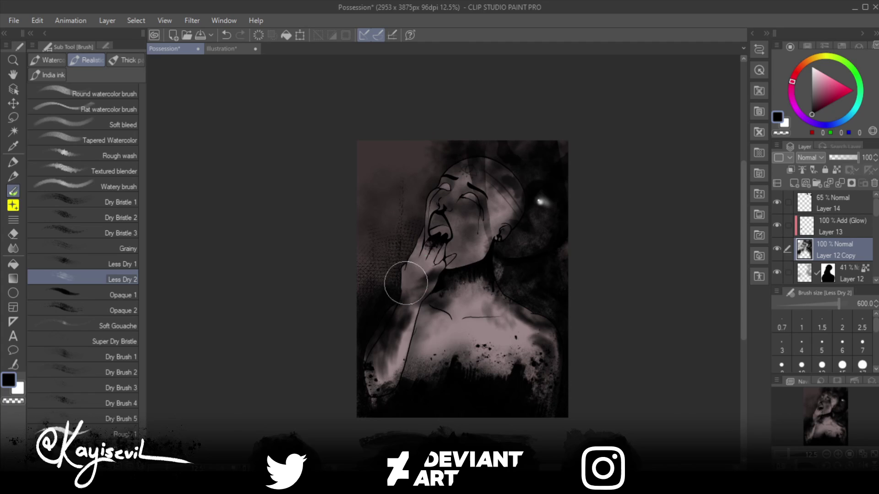
mouse_move(378, 315)
left_mouse_down()
mouse_move(382, 267)
mouse_move(345, 271)
left_mouse_up()
left_click(781, 133)
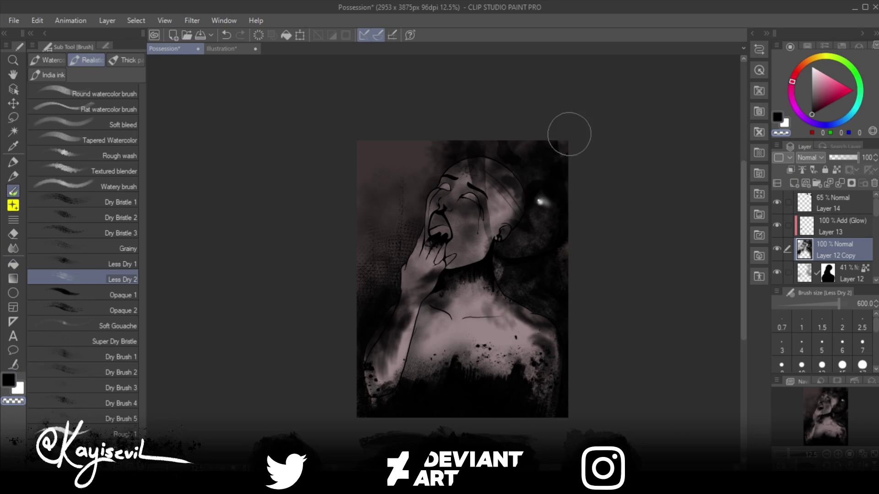
Step: Try erasing part of the dark background in the upper-right corner with Less Dry 2 at size 170, and undo the stroke
key("bracketleft")
key("bracketleft")
key("bracketleft")
key("bracketleft")
key("bracketleft")
key("bracketleft")
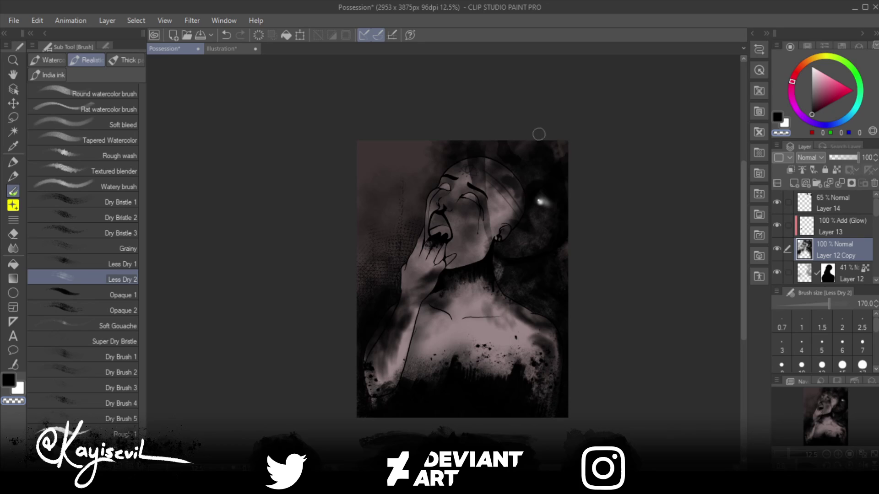
left_click_drag(539, 134, 544, 154)
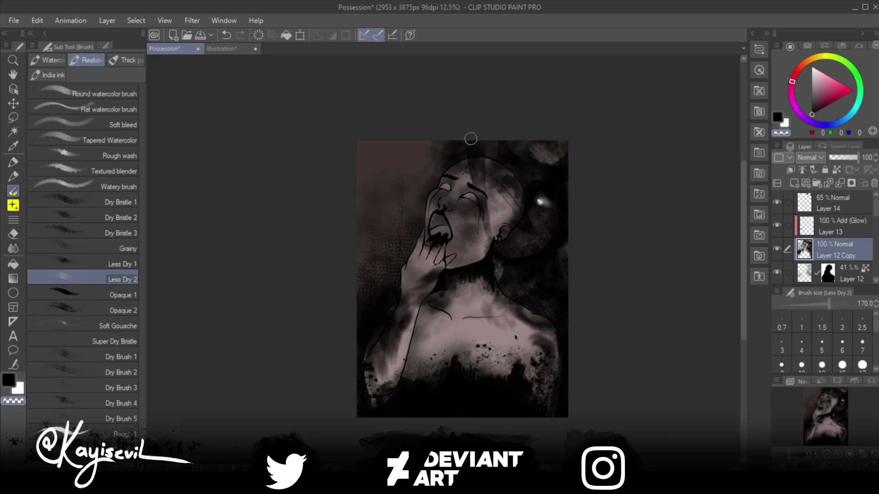
key("ctrl+z")
Step: Brush transparency over the dark background around and below the glowing spot with Less Dry 2 at size 400
key("bracketright")
key("bracketright")
key("bracketright")
key("bracketright")
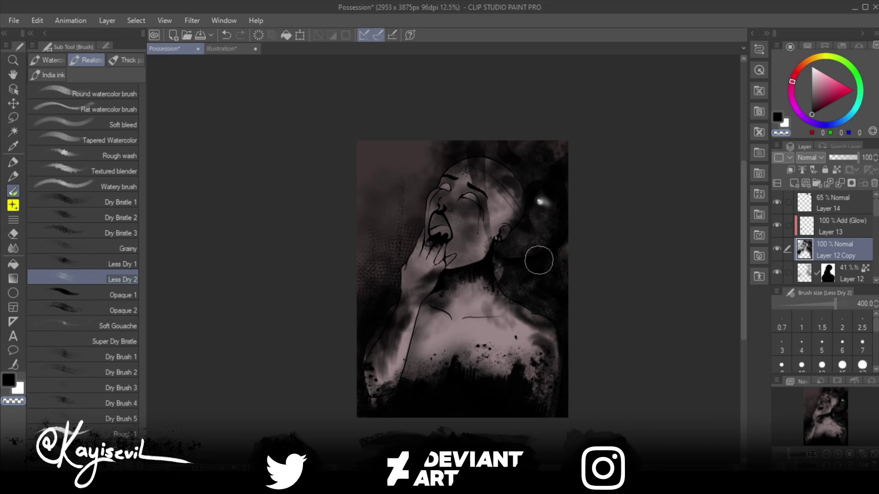
mouse_move(539, 260)
left_mouse_down()
mouse_move(561, 259)
mouse_move(554, 268)
mouse_move(568, 199)
mouse_move(546, 247)
mouse_move(553, 287)
mouse_move(563, 280)
mouse_move(569, 268)
mouse_move(552, 260)
mouse_move(542, 208)
mouse_move(534, 205)
mouse_move(541, 248)
mouse_move(561, 244)
mouse_move(557, 286)
mouse_move(514, 257)
mouse_move(554, 255)
left_mouse_up()
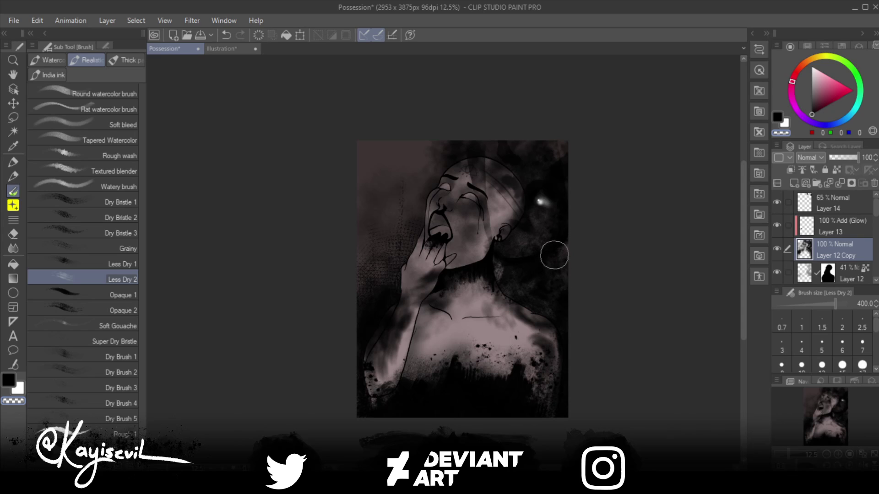
mouse_move(525, 215)
left_mouse_down()
mouse_move(563, 255)
mouse_move(559, 242)
left_mouse_up()
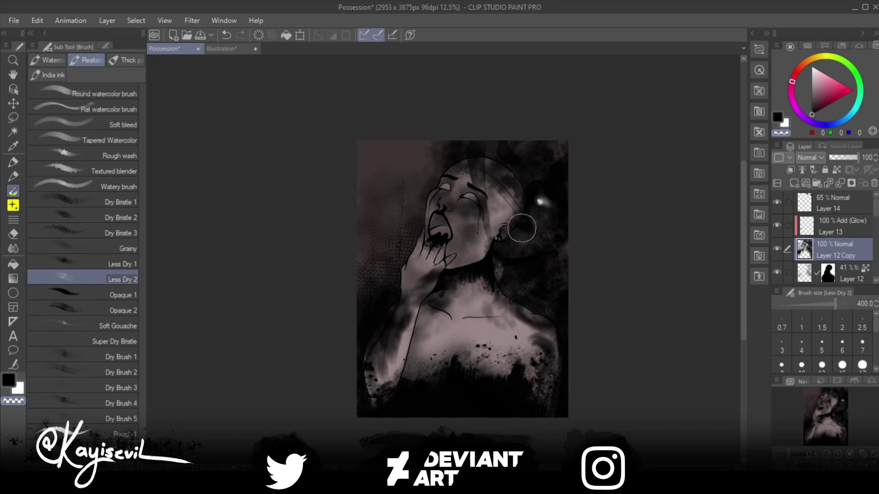
mouse_move(561, 251)
left_mouse_down()
mouse_move(544, 242)
mouse_move(542, 265)
mouse_move(552, 265)
left_mouse_up()
Step: Brush transparency over the forehead and crown of the head with Less Dry 2 at size 400
key("]")
key("]")
key("[")
key("[")
key("bracketleft")
key("bracketleft")
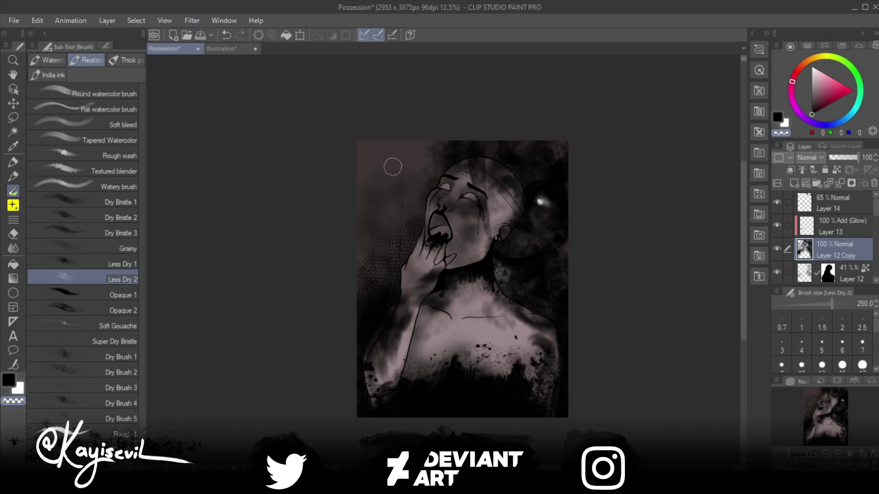
key("]")
key("bracketright")
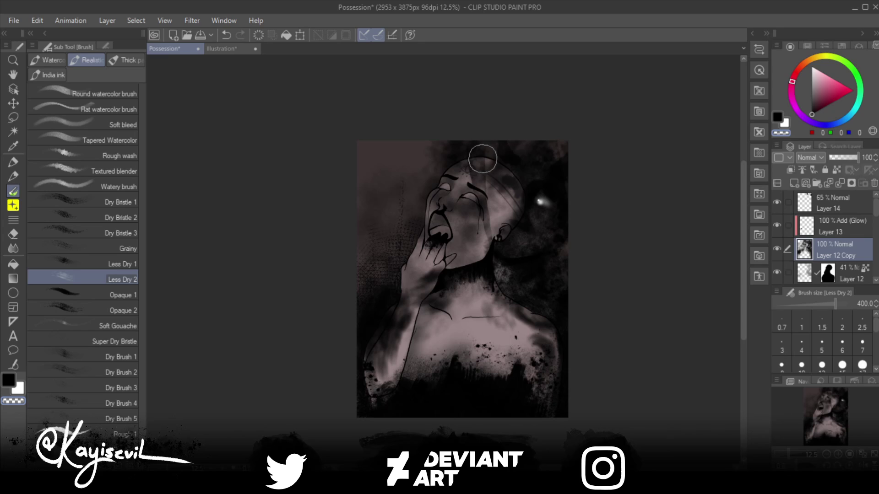
left_click_drag(487, 178, 484, 179)
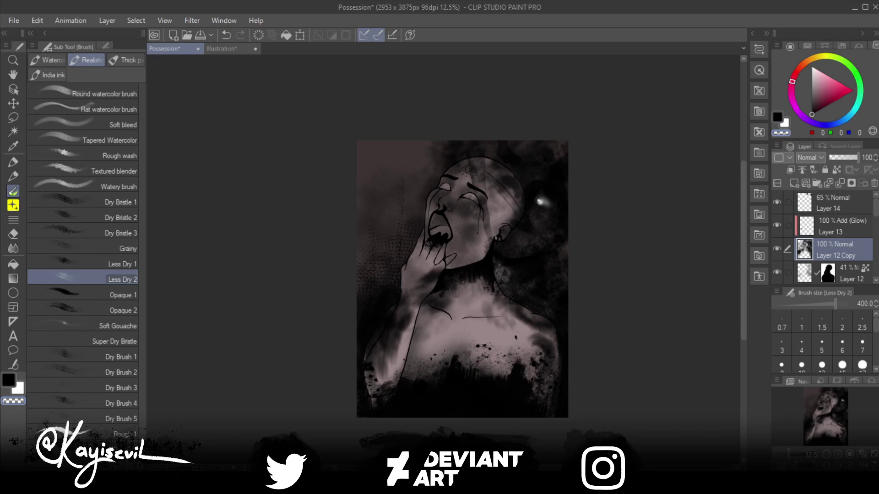
key("]")
key("]")
key("]")
key("]")
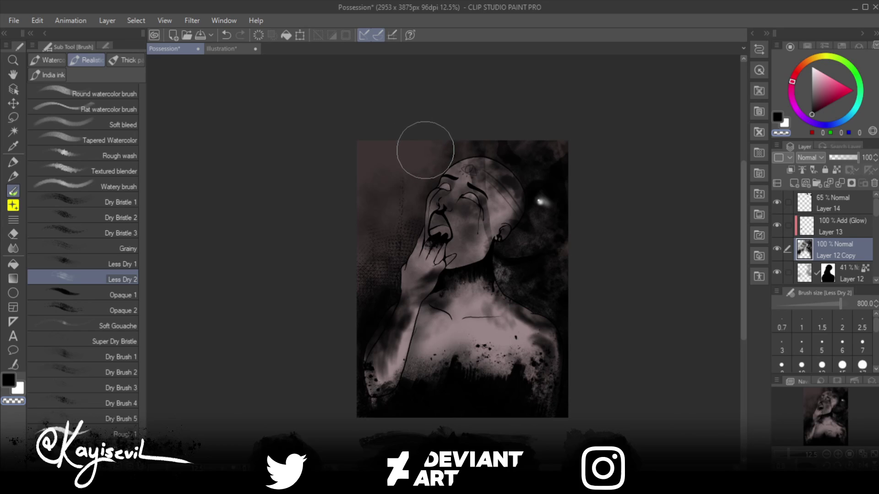
key("bracketright")
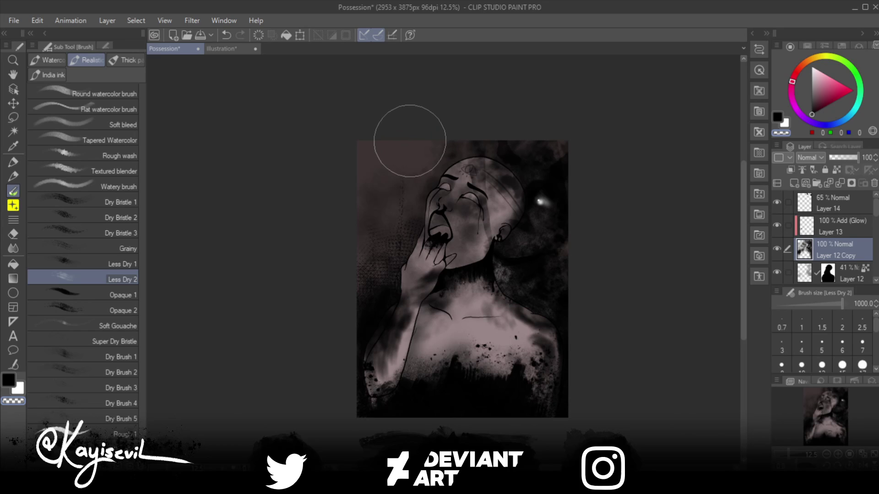
key("bracketleft")
key("bracketleft")
key("bracketleft")
key("bracketleft")
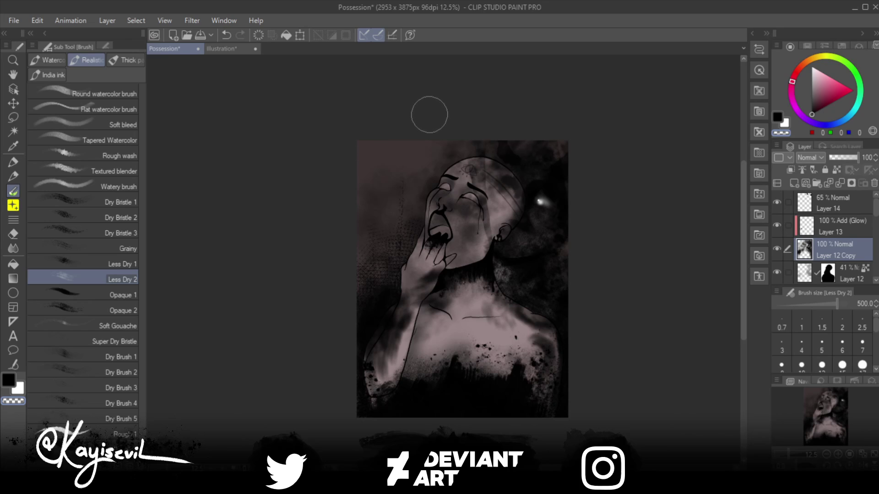
key("bracketleft")
key("bracketright")
key("bracketright")
key("bracketright")
key("bracketright")
key("bracketright")
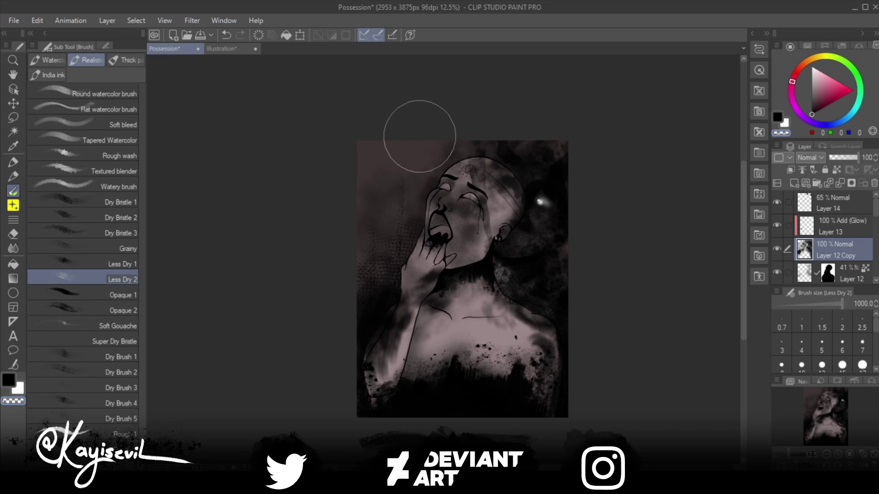
Step: Brush transparency over the neck below the jaw with Less Dry 2 at size 600, and toggle Layer 14's visibility off and on
key("bracketleft")
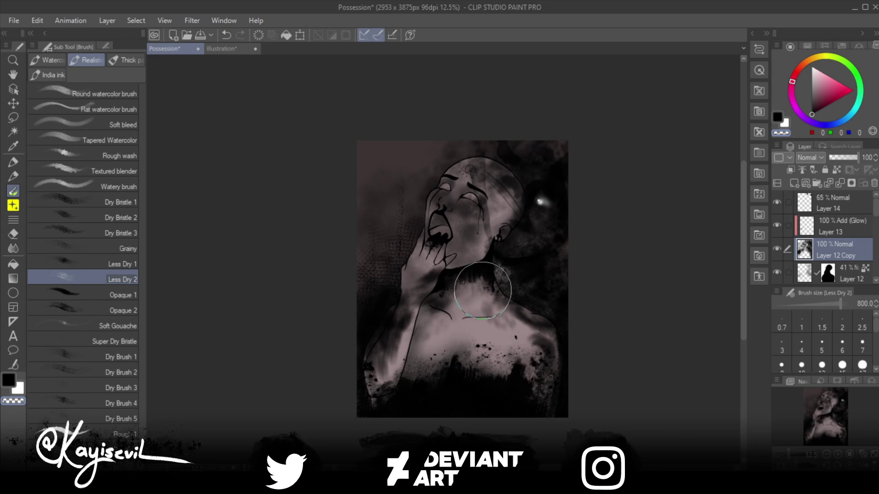
key("bracketleft")
key("bracketleft")
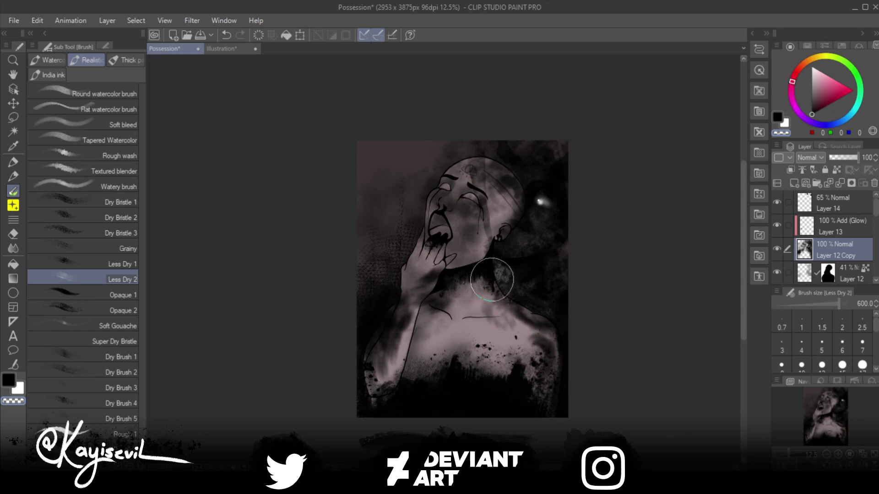
left_click_drag(492, 281, 450, 271)
left_click(777, 202)
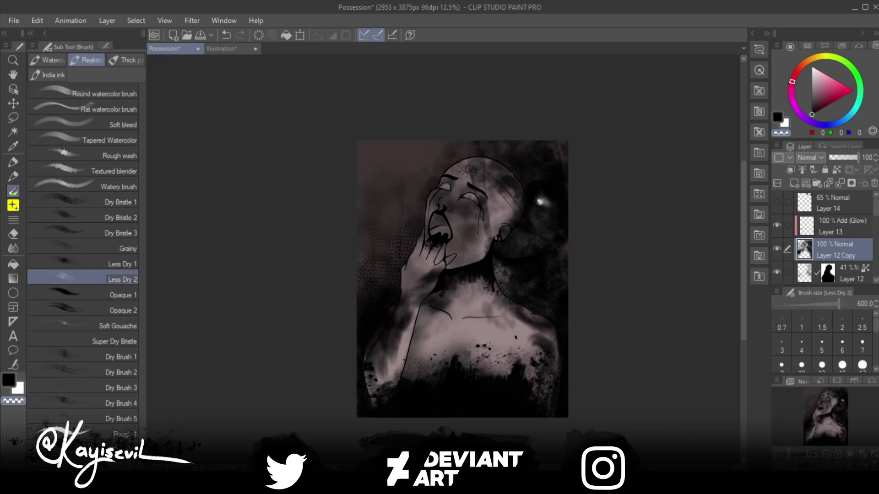
left_click(777, 201)
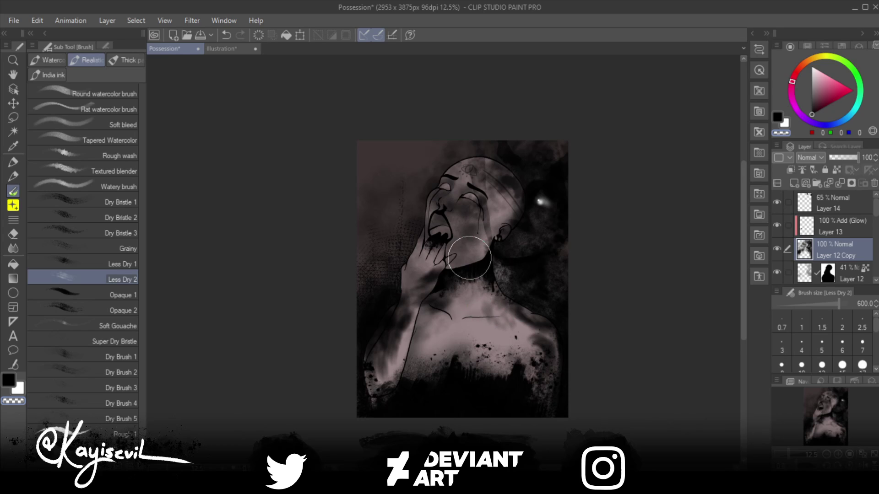
Step: Switch to black and paint around the neck and over the raised forearm with Less Dry 2 at sizes 700 and 600
left_click(777, 117)
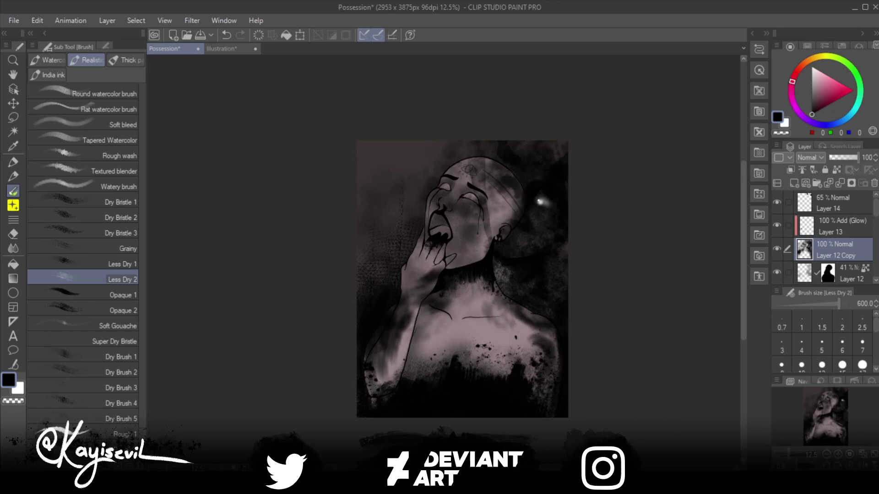
key("bracketleft")
key("bracketleft")
key("bracketright")
key("bracketright")
key("bracketright")
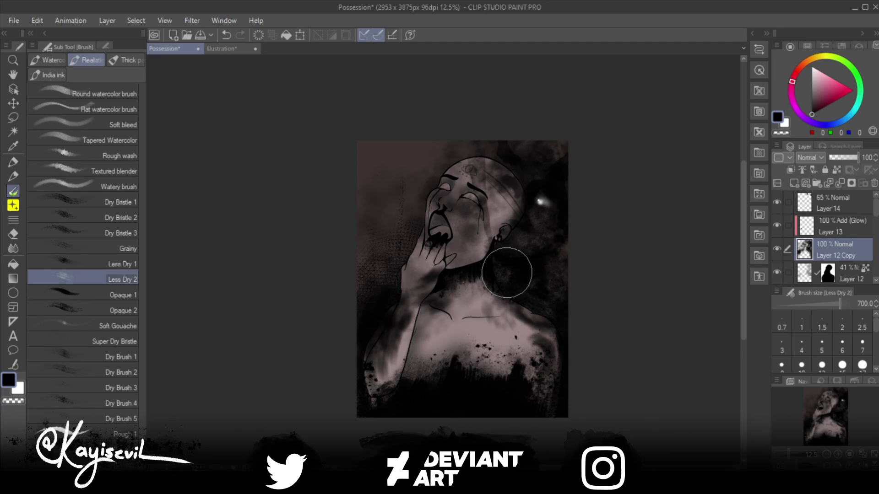
left_click_drag(507, 273, 461, 259)
key("[")
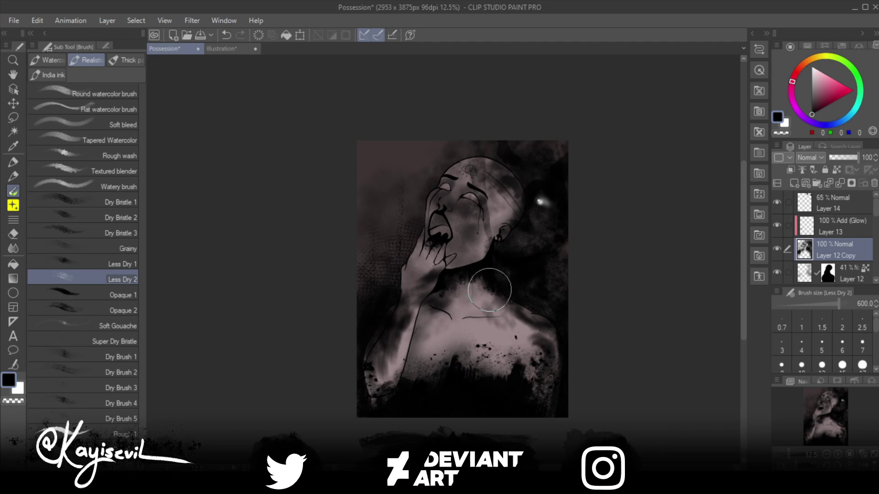
left_click_drag(489, 290, 502, 280)
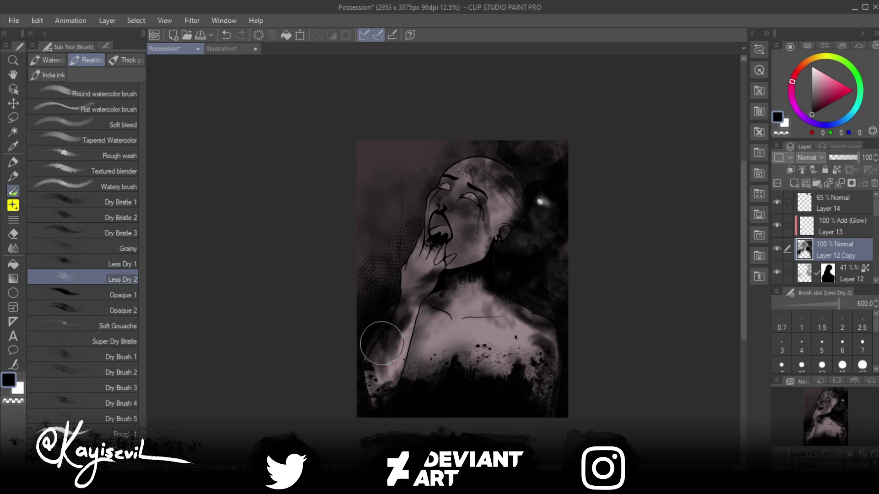
mouse_move(381, 344)
left_mouse_down()
mouse_move(372, 340)
mouse_move(378, 321)
mouse_move(369, 326)
mouse_move(369, 342)
mouse_move(377, 341)
left_mouse_up()
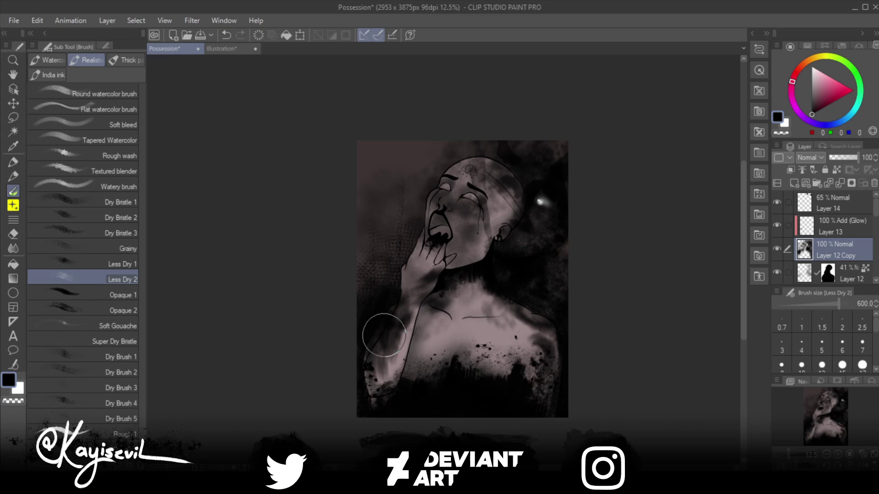
left_click_drag(384, 336, 384, 336)
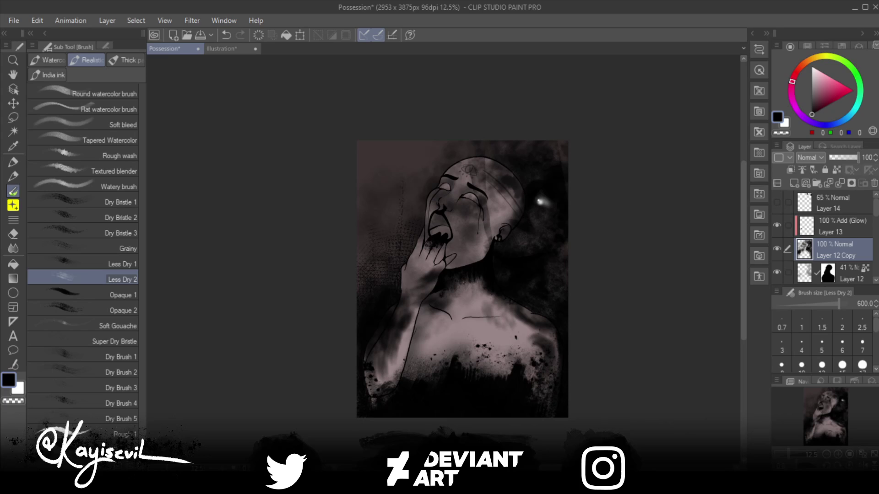
Step: Brush transparency over the upper-right background with Less Dry 2 at size 600, and switch back to black
key("c")
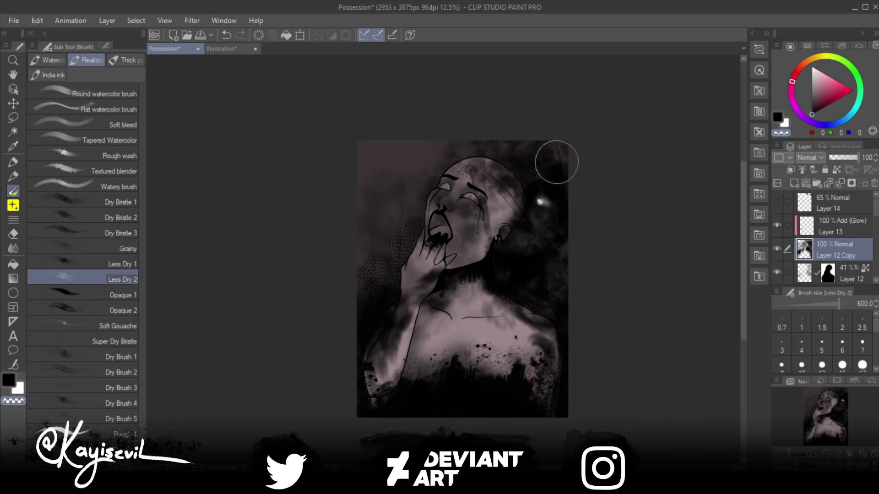
left_click_drag(557, 163, 559, 172)
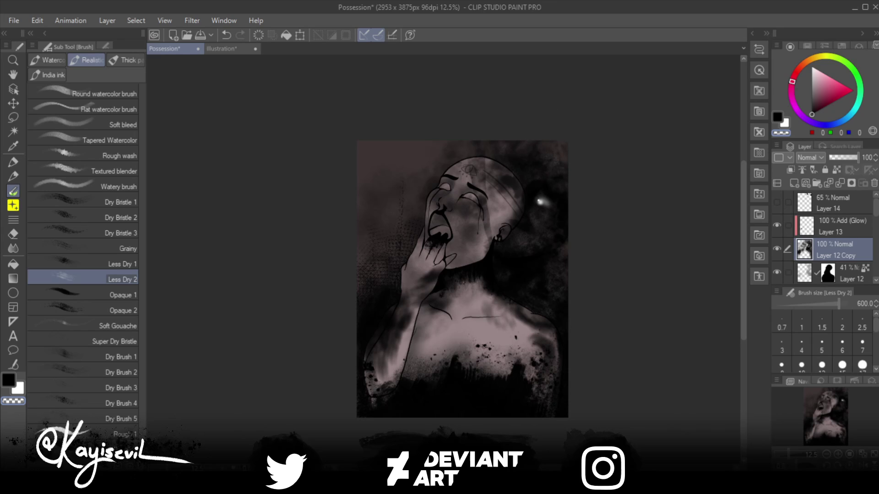
key("c")
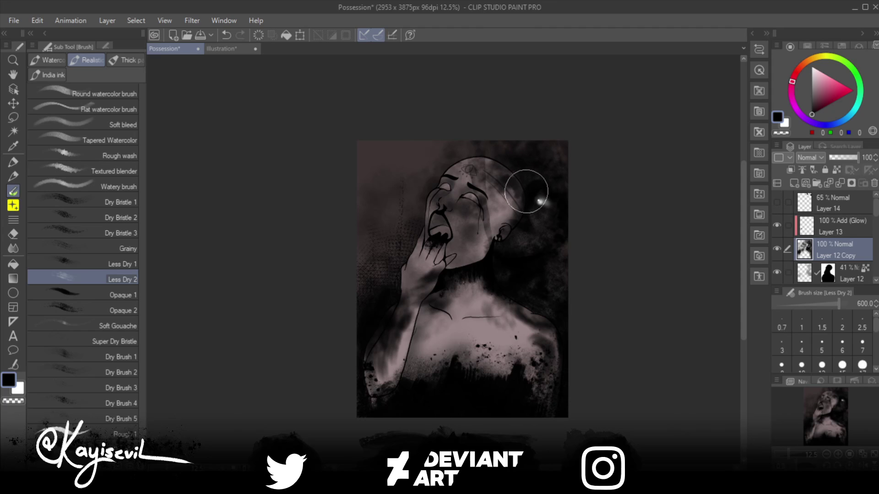
Step: Switch to the Illustration canvas and sketch a small face inside a circle with Less Dry 2 at size 6
left_click(228, 48)
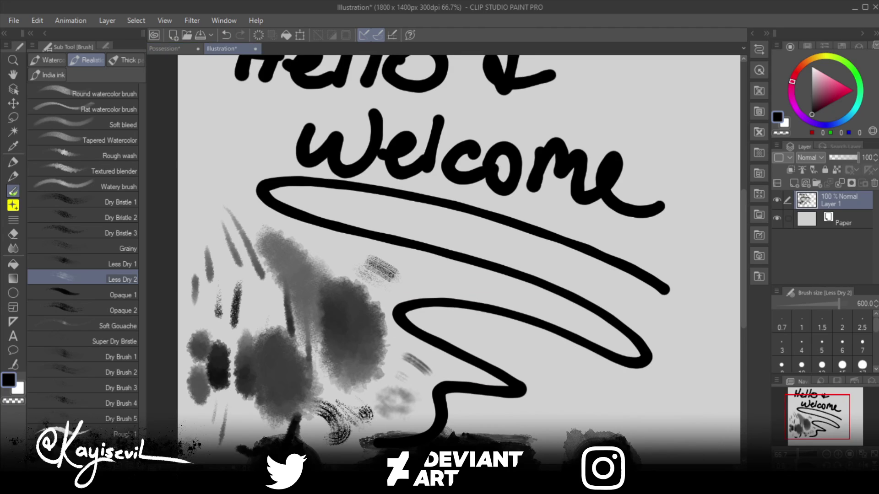
key("bracketright")
key("bracketright")
key("bracketright")
key("bracketright")
key("bracketright")
key("bracketright")
key("bracketright")
key("bracketleft")
key("bracketleft")
key("bracketleft")
key("bracketleft")
key("bracketleft")
key("bracketleft")
key("bracketleft")
key("bracketleft")
key("bracketleft")
key("bracketleft")
key("bracketleft")
key("bracketleft")
key("bracketleft")
key("bracketleft")
key("bracketleft")
key("bracketleft")
key("bracketleft")
key("bracketleft")
key("bracketleft")
key("bracketleft")
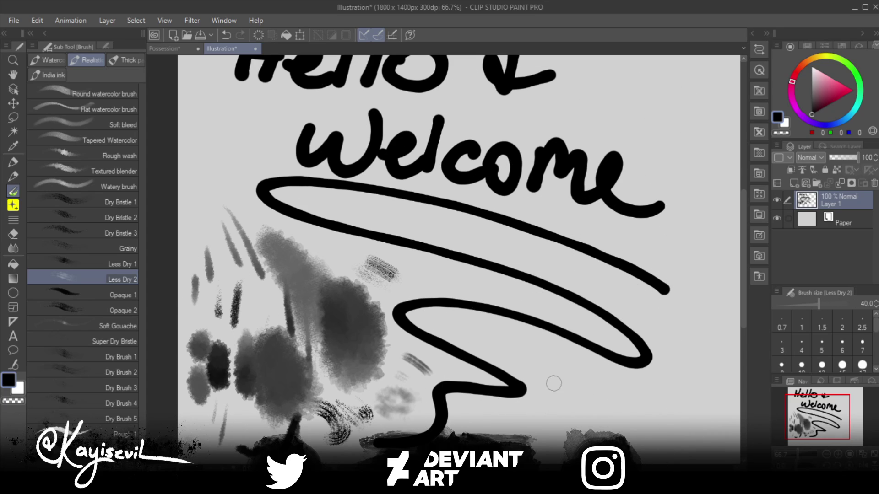
key("bracketleft")
key("bracketleft")
key("bracketleft")
key("bracketleft")
key("bracketleft")
key("bracketleft")
key("bracketleft")
key("bracketleft")
key("bracketleft")
key("bracketleft")
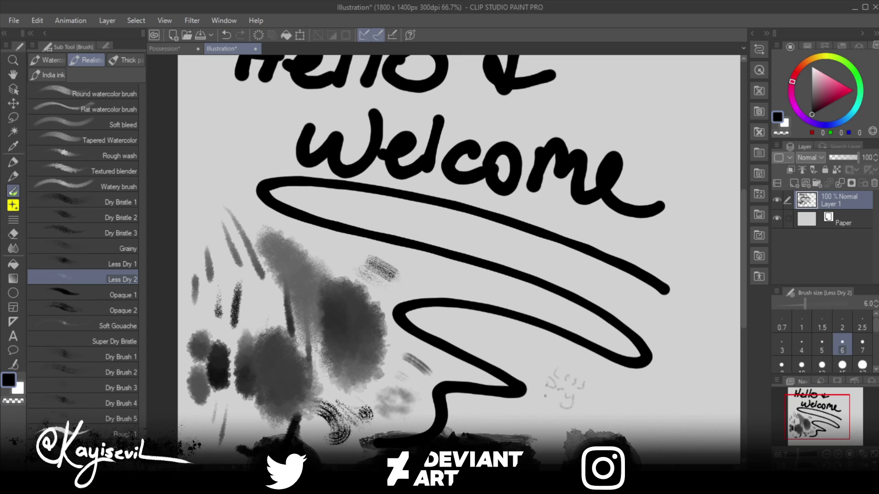
left_click_drag(559, 357, 586, 372)
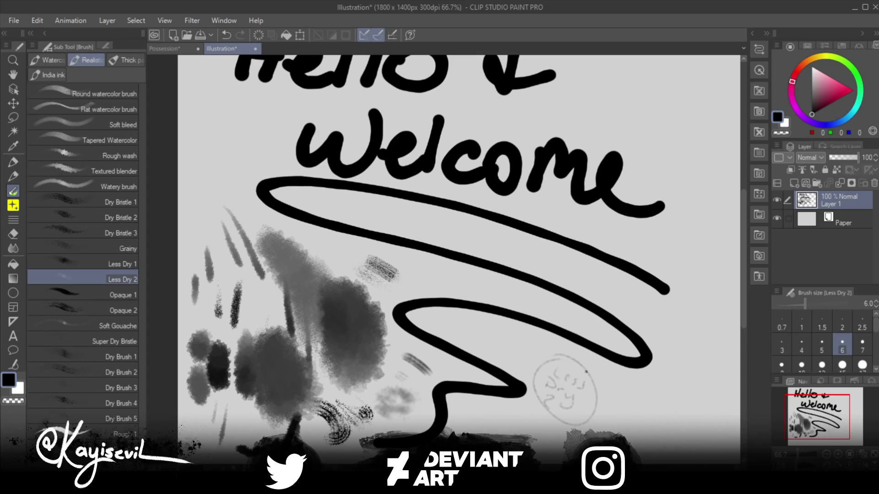
Step: Return to the Possession canvas, paint black over the face with Less Dry 2 at size 1500, and undo the last stroke
left_click(174, 49)
key("bracketright")
key("bracketright")
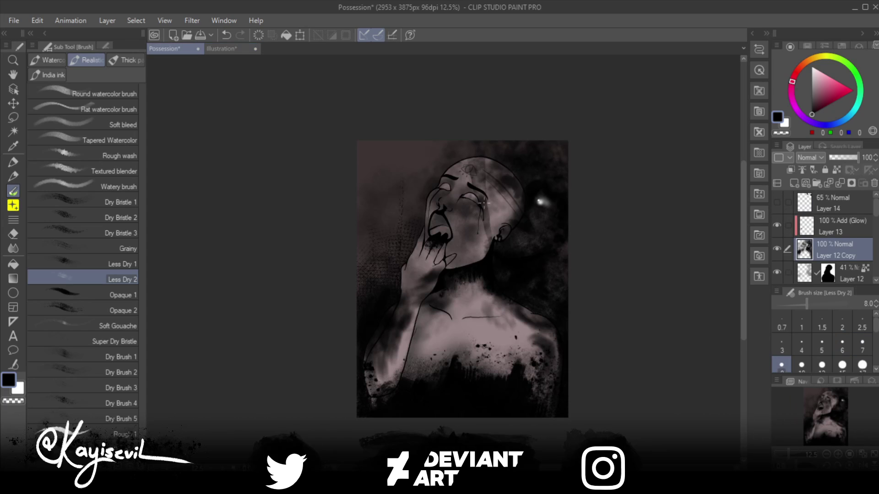
key("bracketright")
key("bracketright")
key("bracketright")
key("bracketright")
key("bracketright")
key("bracketright")
key("bracketleft")
key("bracketleft")
key("bracketleft")
key("bracketleft")
key("bracketleft")
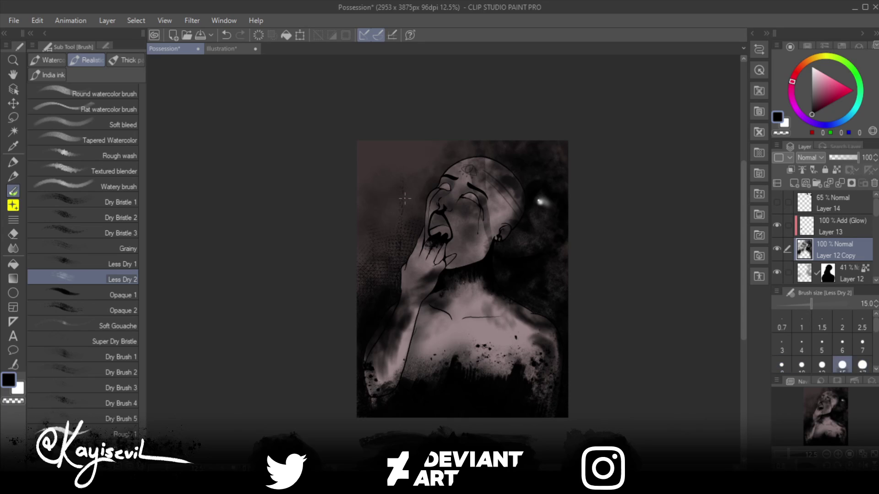
key("bracketright")
key("bracketright")
key("bracketright")
key("bracketright")
key("bracketright")
key("bracketright")
key("bracketright")
key("bracketright")
key("bracketright")
key("bracketright")
key("bracketright")
key("bracketright")
key("bracketright")
key("bracketright")
key("bracketright")
key("bracketright")
key("bracketright")
key("bracketright")
key("bracketright")
key("bracketright")
key("bracketright")
key("bracketleft")
key("bracketleft")
key("bracketleft")
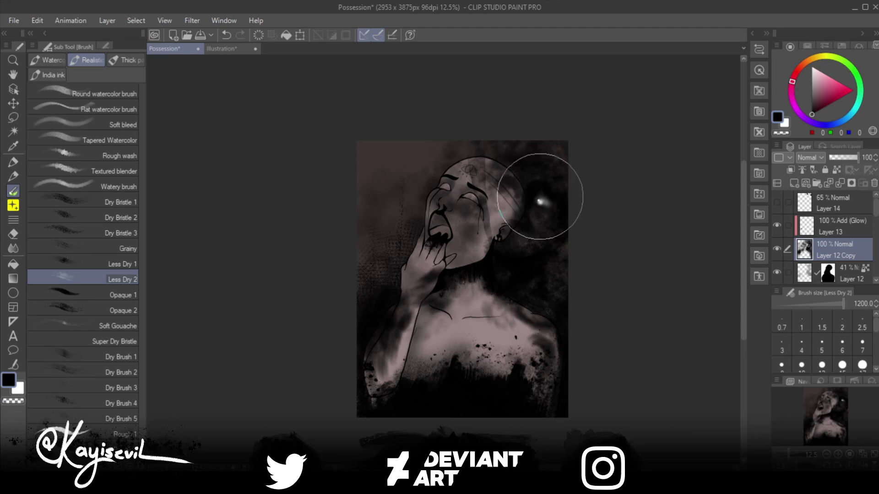
key("bracketleft")
key("bracketleft")
key("bracketleft")
key("bracketleft")
key("bracketleft")
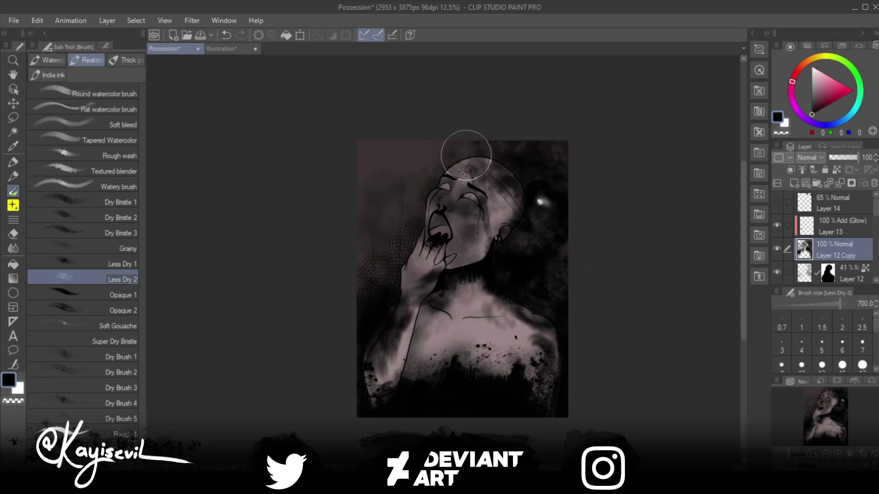
key("bracketright")
key("bracketright")
key("bracketright")
key("bracketright")
key("bracketright")
key("bracketright")
key("bracketright")
key("bracketright")
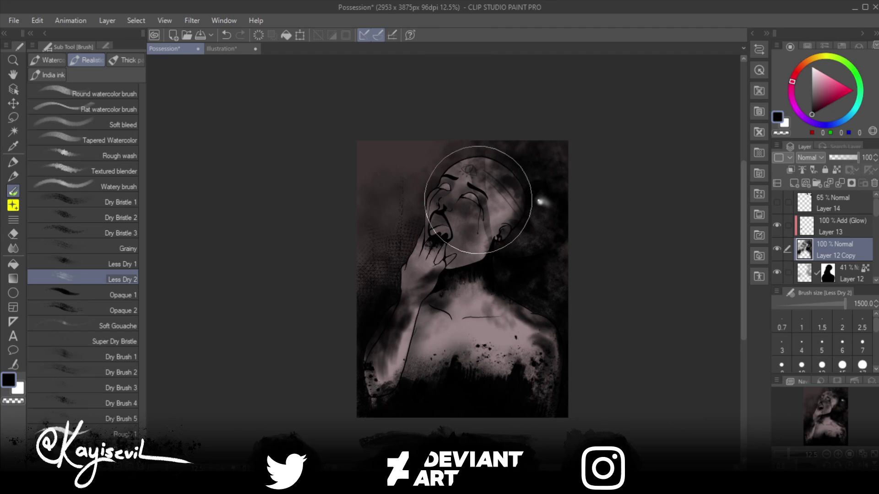
left_click_drag(477, 203, 473, 200)
key("ctrl+z")
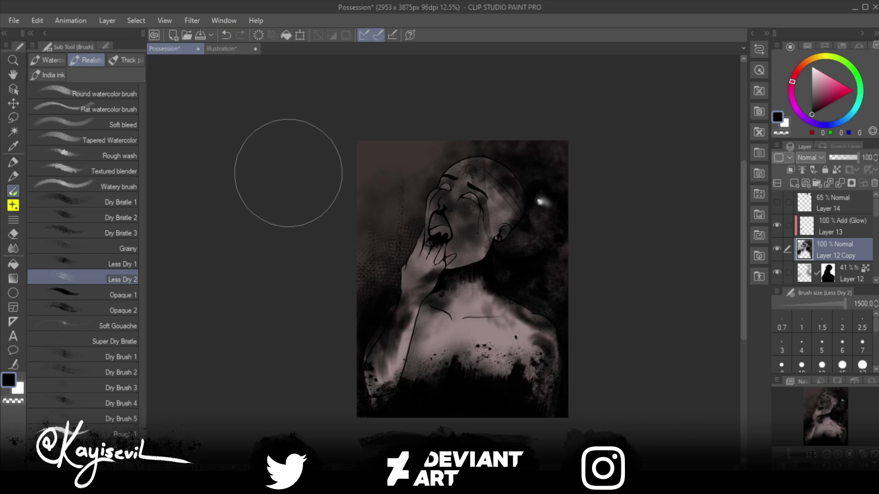
Step: Switch to the transparent colour and brush away the dark shading over the face and neck with Less Dry 2 at size 500
key("c")
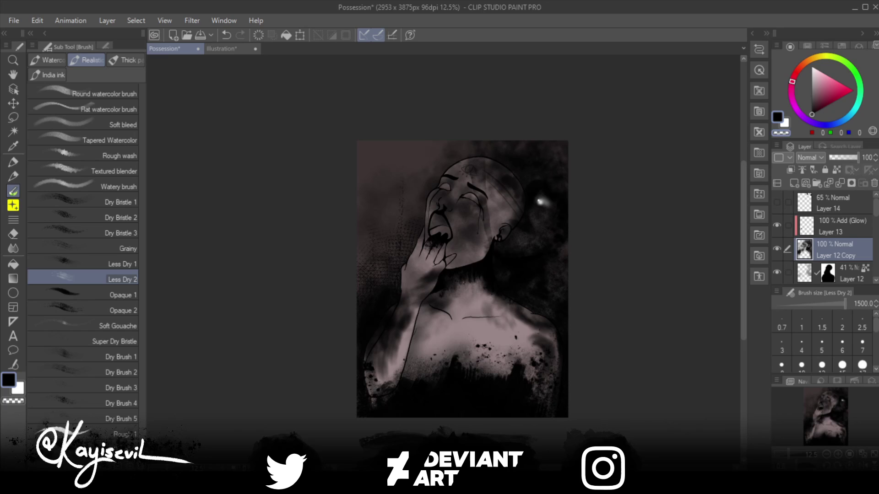
key("bracketleft")
key("bracketleft")
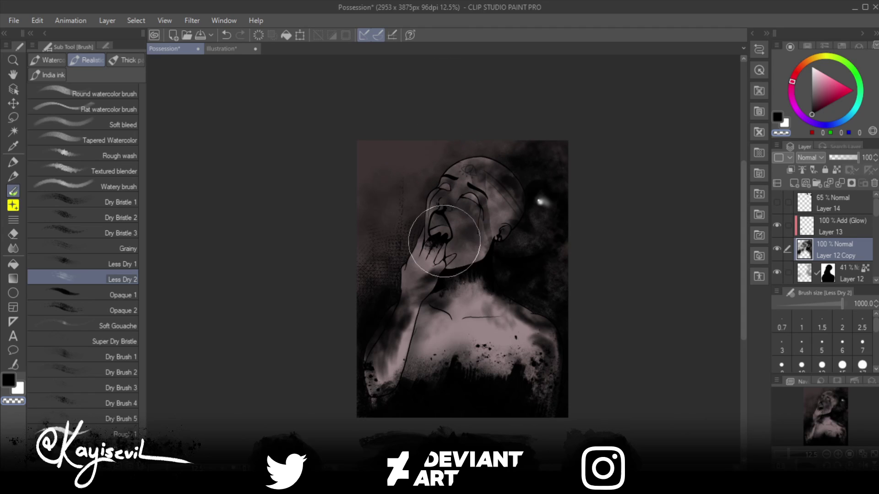
key("bracketleft")
key("bracketleft")
key("bracketleft")
key("bracketleft")
mouse_move(449, 248)
left_mouse_down()
mouse_move(469, 237)
mouse_move(484, 183)
mouse_move(487, 202)
mouse_move(457, 239)
mouse_move(475, 206)
mouse_move(467, 186)
mouse_move(441, 246)
mouse_move(441, 218)
mouse_move(477, 173)
mouse_move(482, 220)
mouse_move(450, 247)
left_mouse_up()
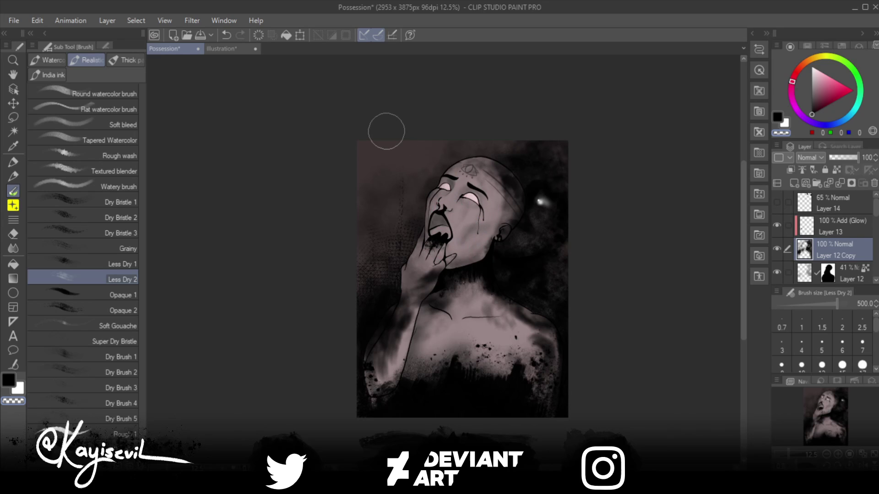
left_click_drag(564, 264, 571, 241)
left_click_drag(443, 285, 454, 281)
Step: Undo the last stroke, brush transparency under the jaw and ear at size 250, and switch to black at size 300
key("bracketleft")
key("bracketleft")
key("bracketleft")
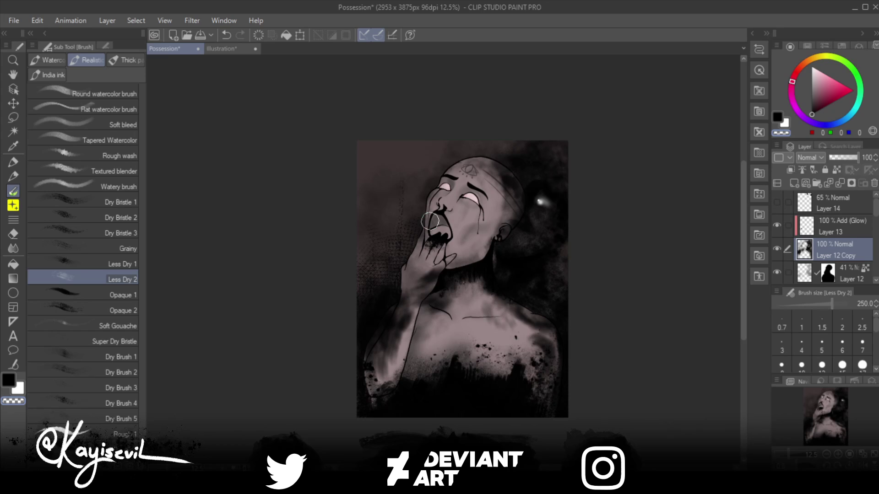
key("ctrl+z")
mouse_move(488, 259)
left_mouse_down()
mouse_move(496, 259)
mouse_move(489, 254)
mouse_move(465, 279)
left_mouse_up()
key("]")
left_click(778, 117)
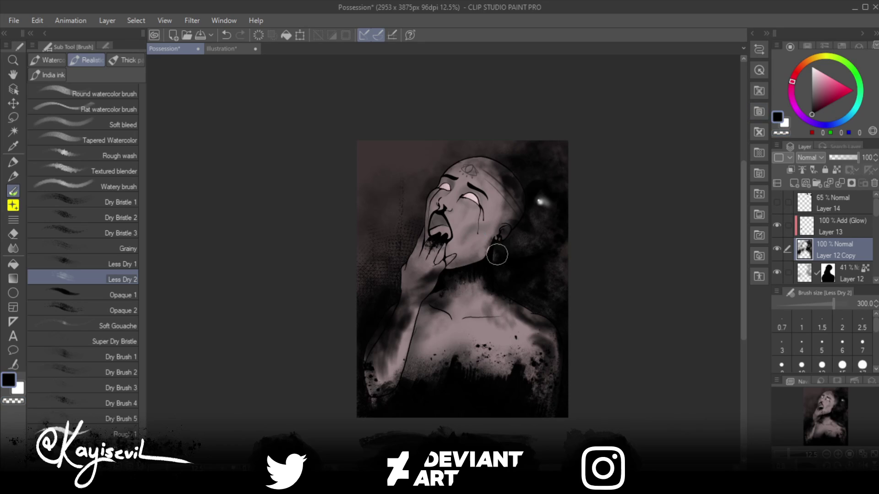
Step: Brush black under the ear and jaw at size 300, dab black at the mouth, and reduce the brush size to 150
mouse_move(498, 255)
left_mouse_down()
mouse_move(490, 267)
mouse_move(484, 247)
left_mouse_up()
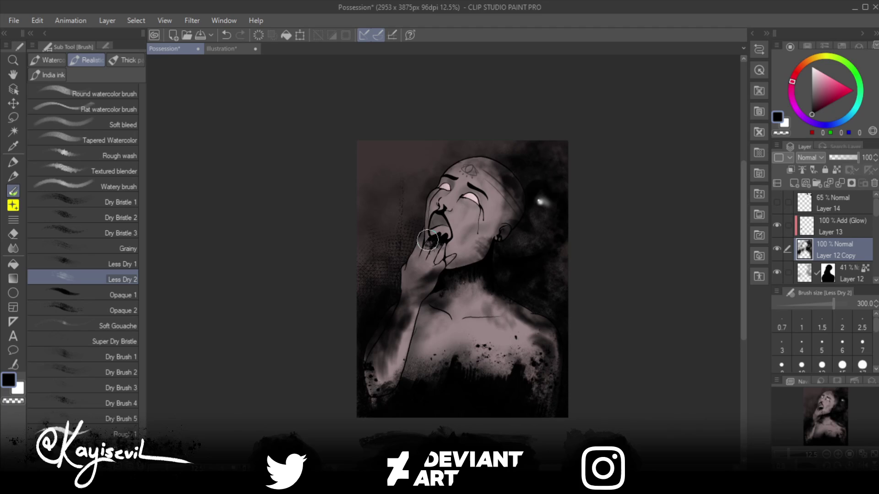
left_click(428, 240)
key("bracketleft")
key("bracketleft")
key("bracketleft")
key("bracketleft")
key("bracketleft")
key("bracketleft")
key("bracketleft")
key("bracketleft")
key("bracketleft")
key("bracketright")
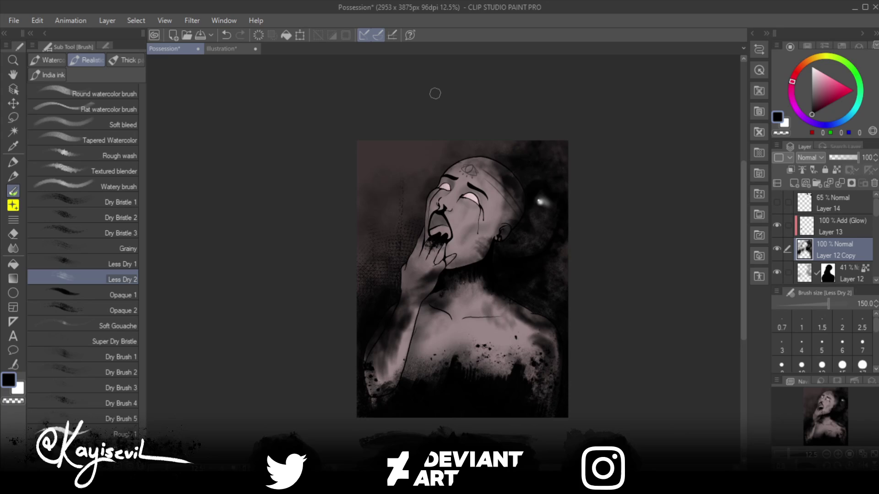
Step: Undo the last stroke, brush black at the upper edge of the head with a larger brush, and set the brush size to 300
key("ctrl+z")
key("]")
key("]")
key("]")
key("]")
key("]")
left_click_drag(508, 152, 507, 159)
key("bracketleft")
key("bracketleft")
Step: Try clipping Layer 12 Copy to the layer below, and remove the clipping
scroll(876, 208, "down", 1)
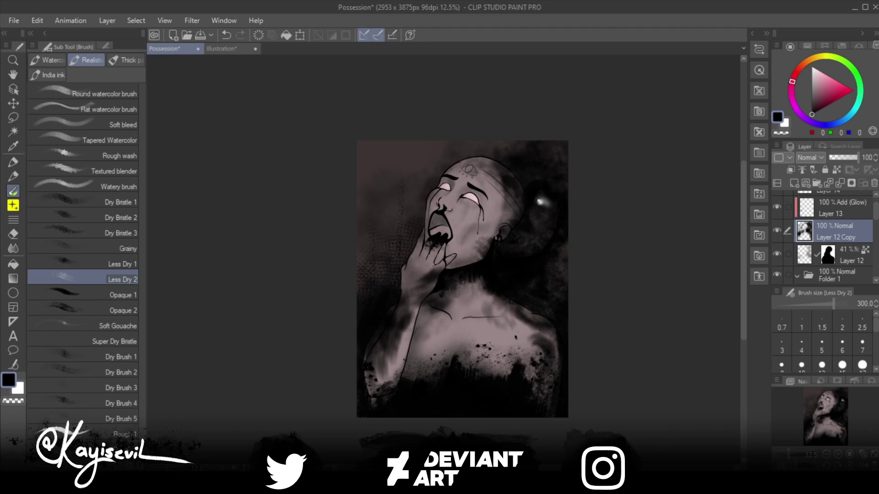
left_click(791, 170)
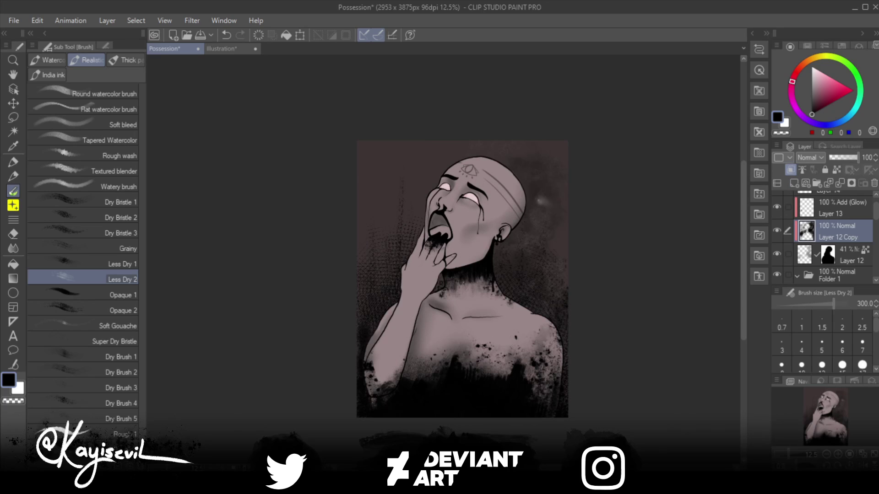
left_click(791, 170)
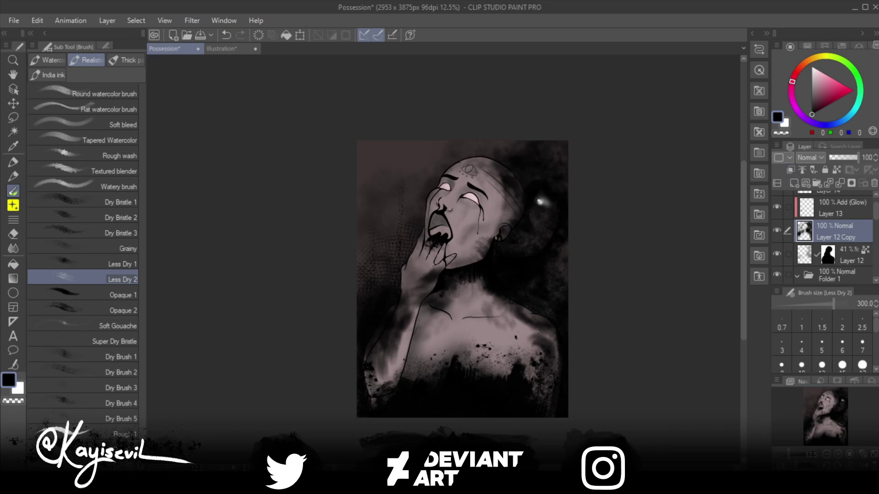
left_click(828, 254)
left_click(835, 231)
Step: On Layer 1 in Folder 1, auto-select the area outside the figure's outline and invert the selection to the figure
scroll(824, 238, "up", 1)
scroll(824, 238, "down", 2)
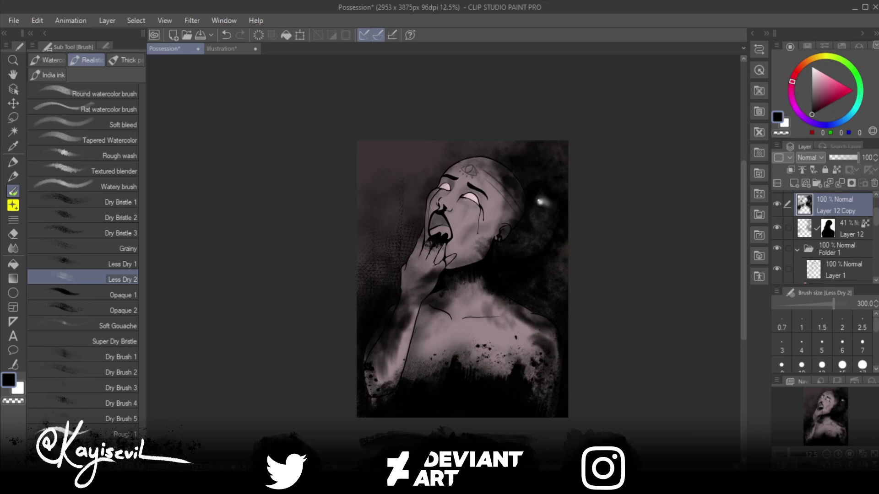
scroll(824, 238, "down", 1)
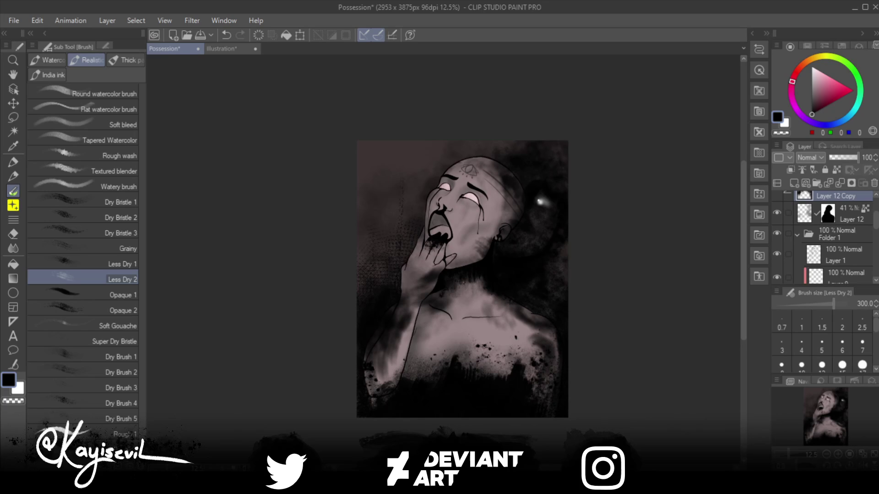
left_click(842, 255)
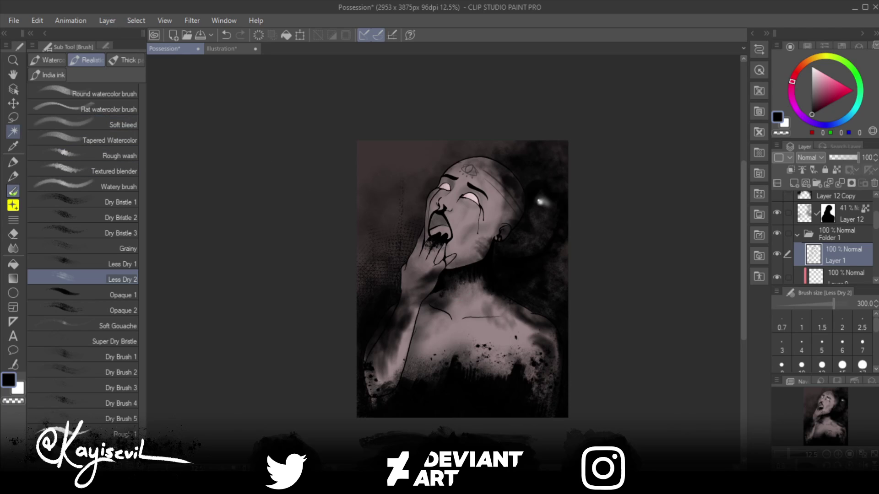
left_click(13, 132)
left_click(396, 197)
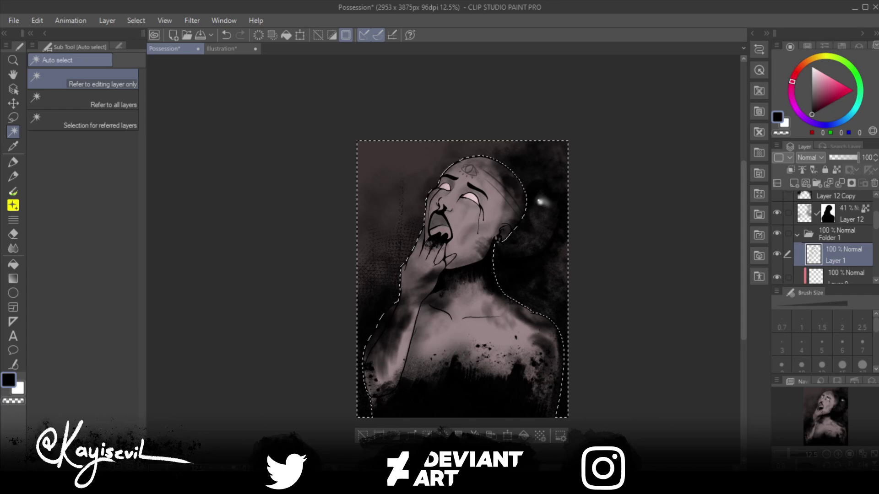
key("ctrl+shift+i")
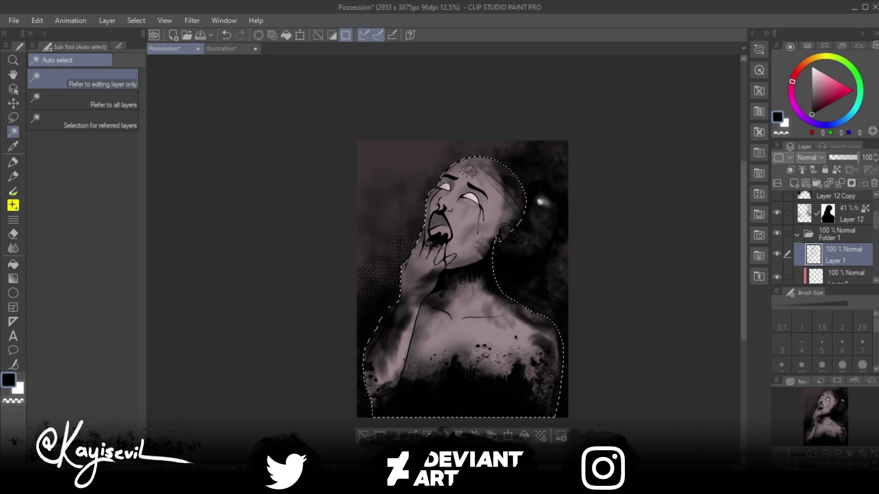
Step: Add a layer mask to Layer 12 Copy that hides the selected figure area, and show Layer 14
scroll(824, 238, "up", 1)
scroll(833, 236, "up", 1)
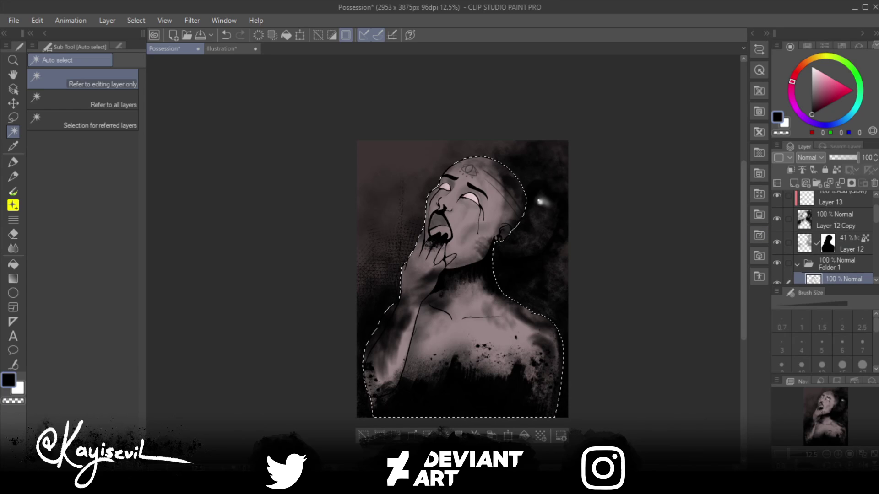
left_click(836, 220)
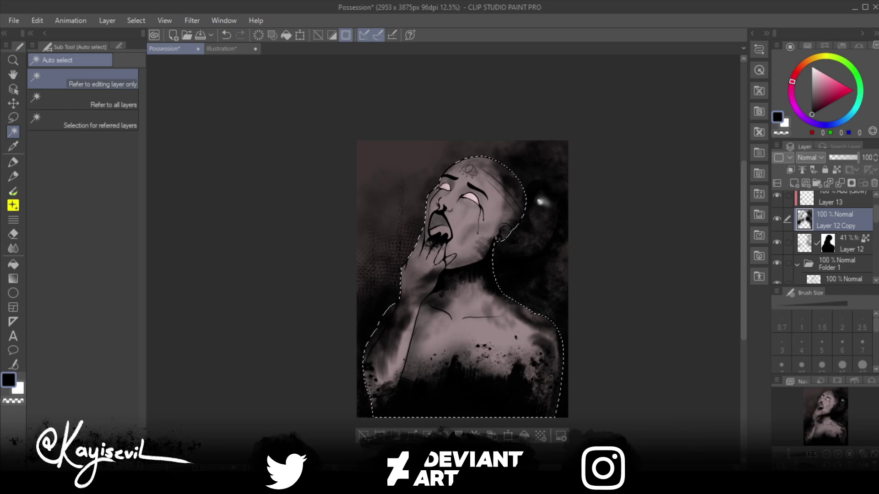
left_click(851, 184, "alt")
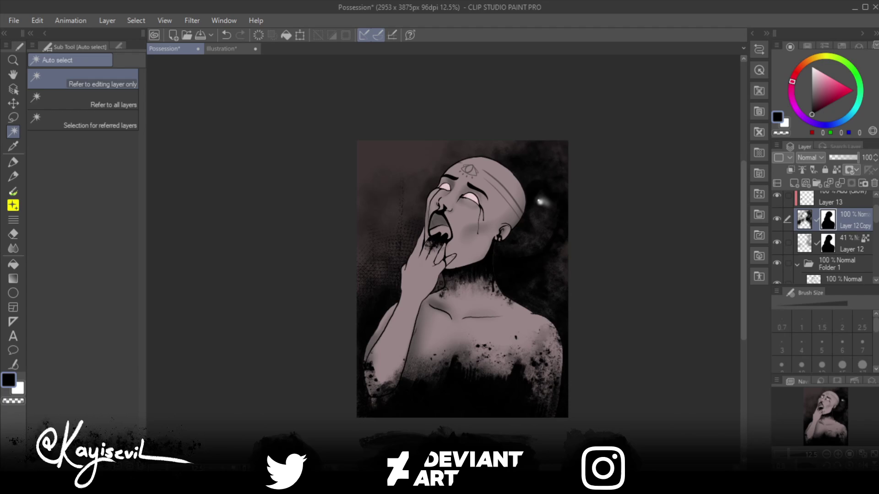
scroll(824, 237, "up", 1)
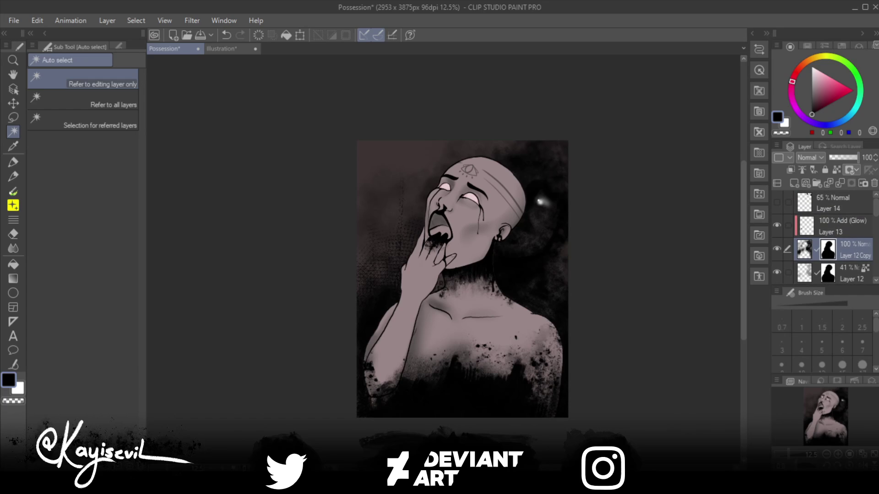
left_click(777, 202)
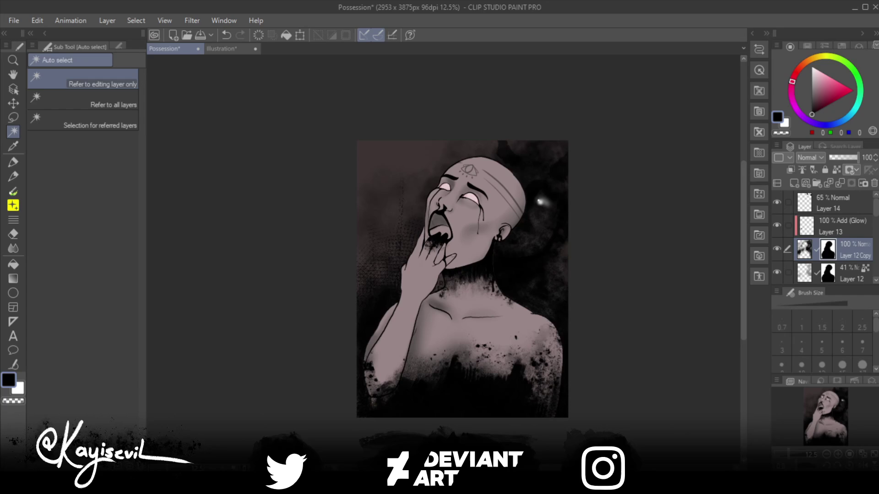
left_click(299, 35)
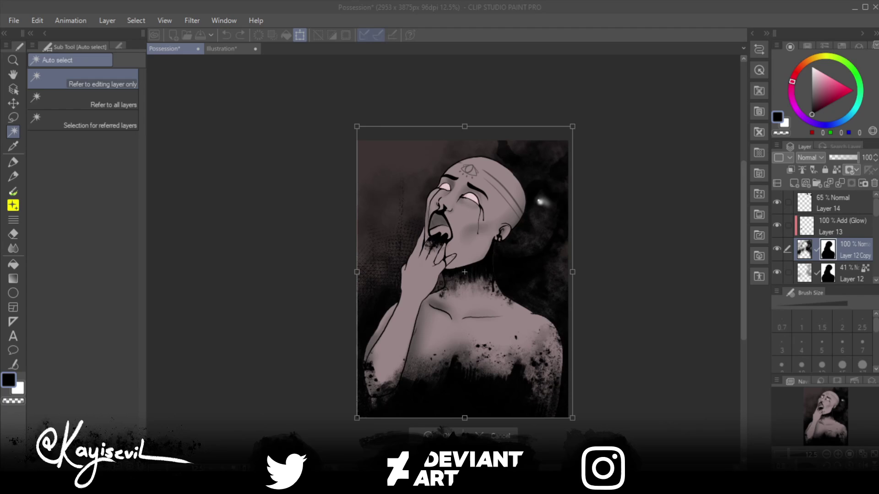
key("Escape")
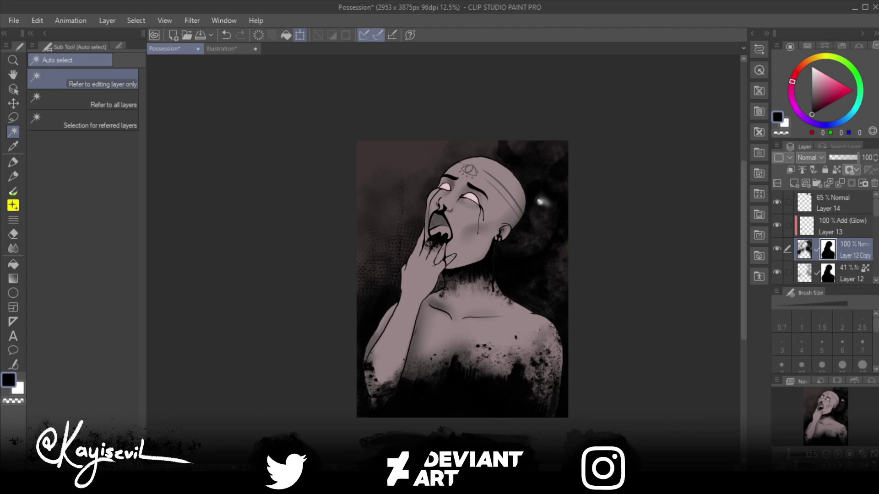
left_click(299, 35)
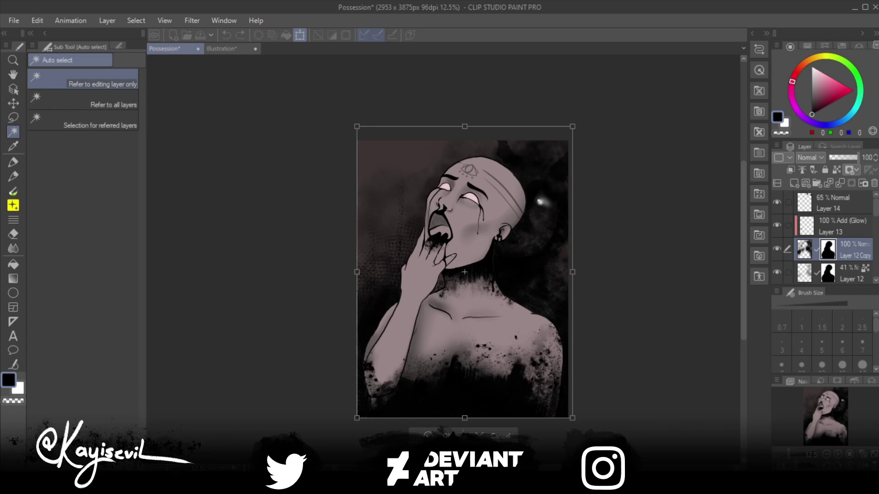
key("Return")
Step: Transform Layer 14, enlarging its texture and shifting it slightly over the upper part of the head
left_click(832, 203)
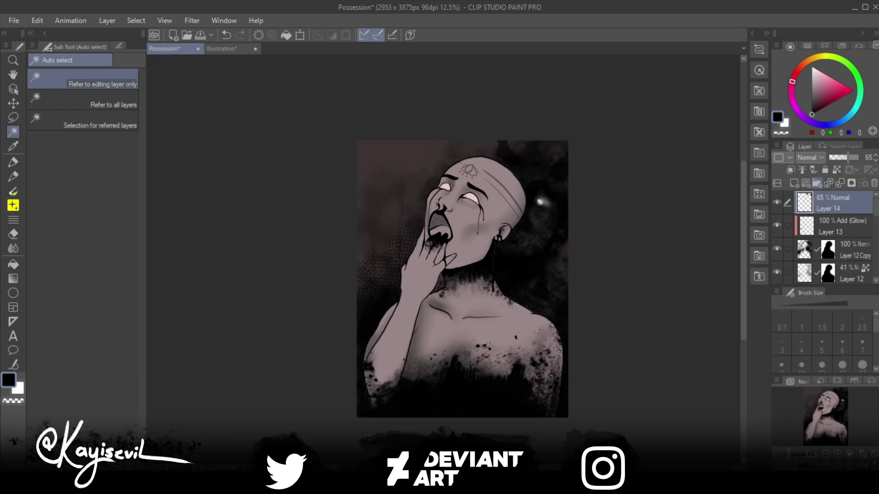
left_click(300, 35)
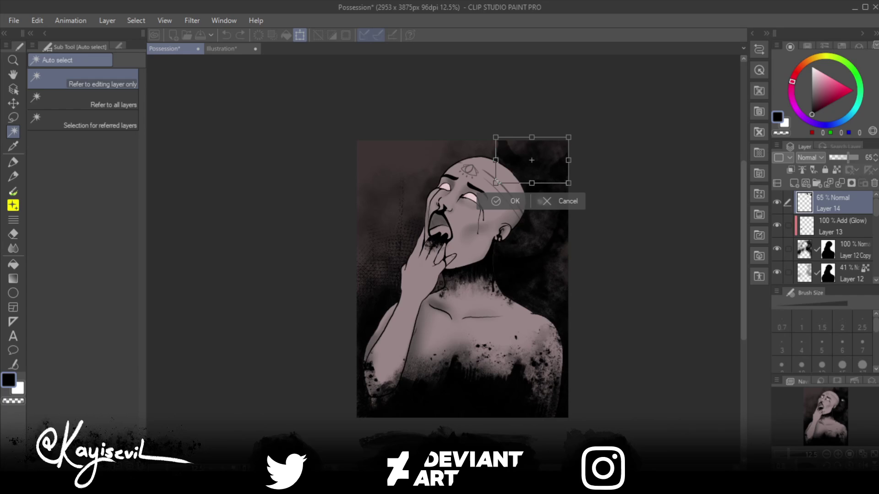
left_click_drag(497, 182, 481, 188)
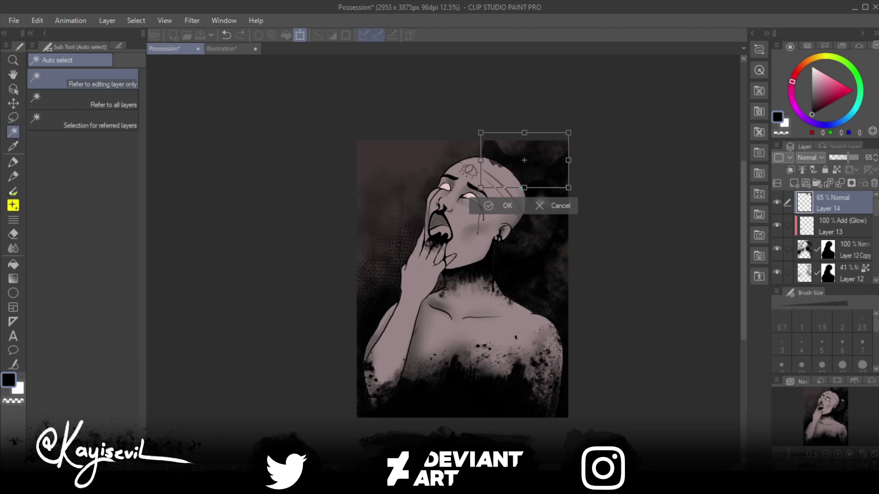
left_click_drag(524, 187, 522, 187)
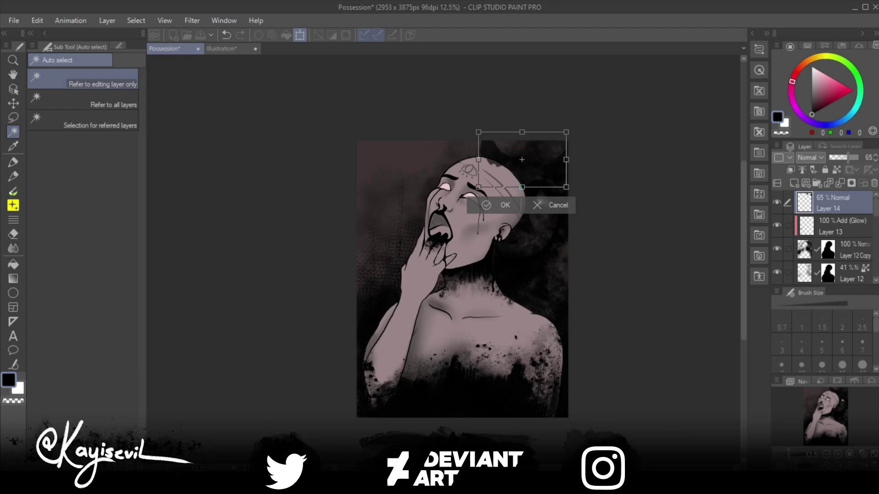
left_click_drag(522, 160, 520, 159)
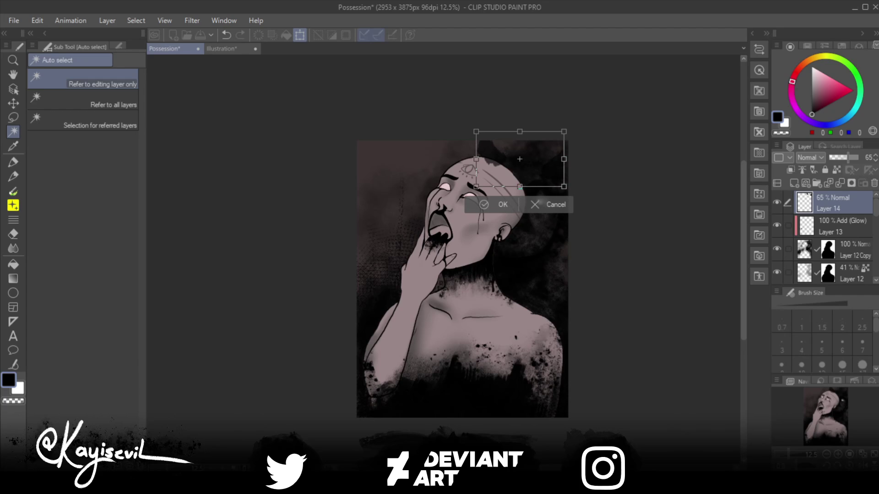
left_click_drag(520, 158, 522, 157)
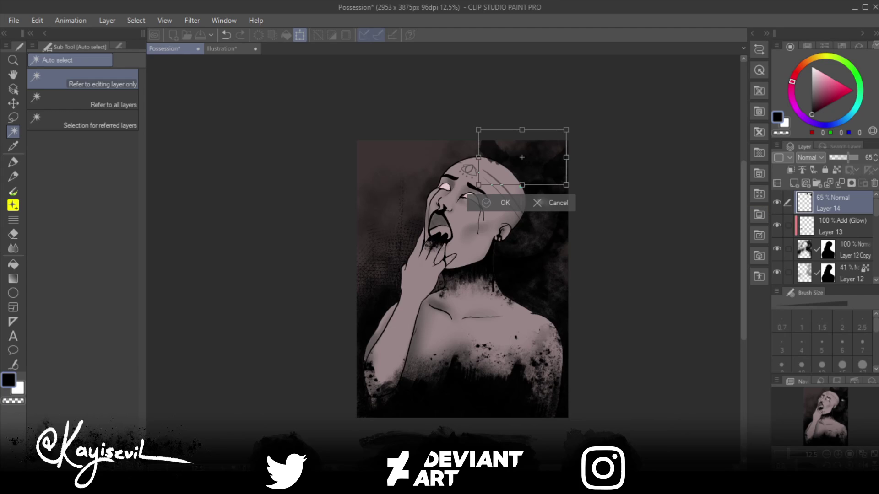
key("Return")
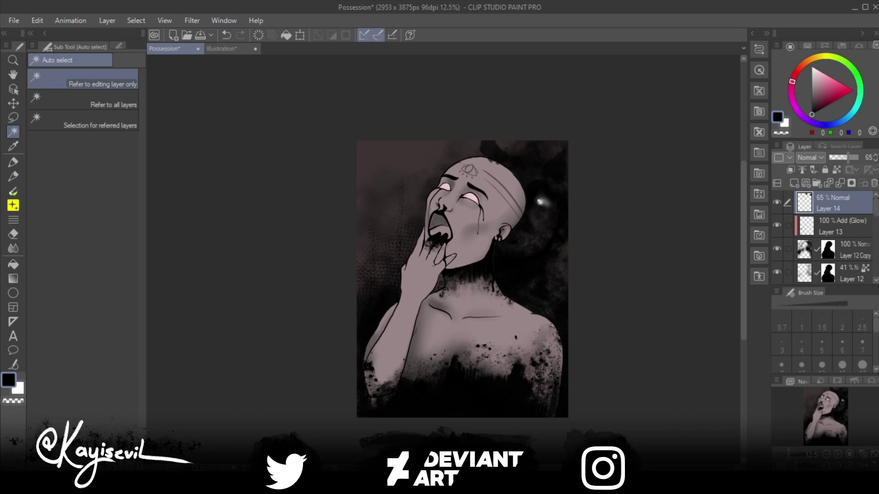
Step: Try other blending modes on Layer 14, including Difference, and set it back to Normal
left_click(806, 182)
scroll(809, 158, "down", 1)
scroll(809, 158, "down", 1)
scroll(809, 158, "down", 12)
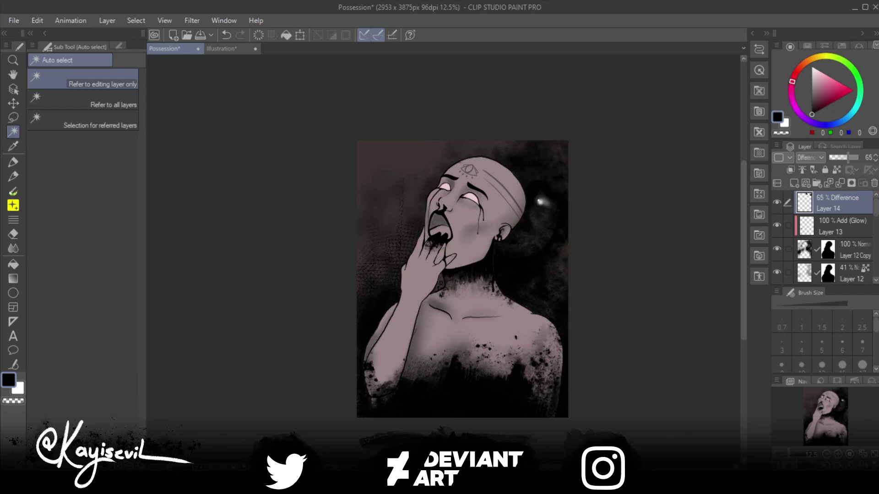
scroll(810, 158, "down", 6)
left_click(810, 166)
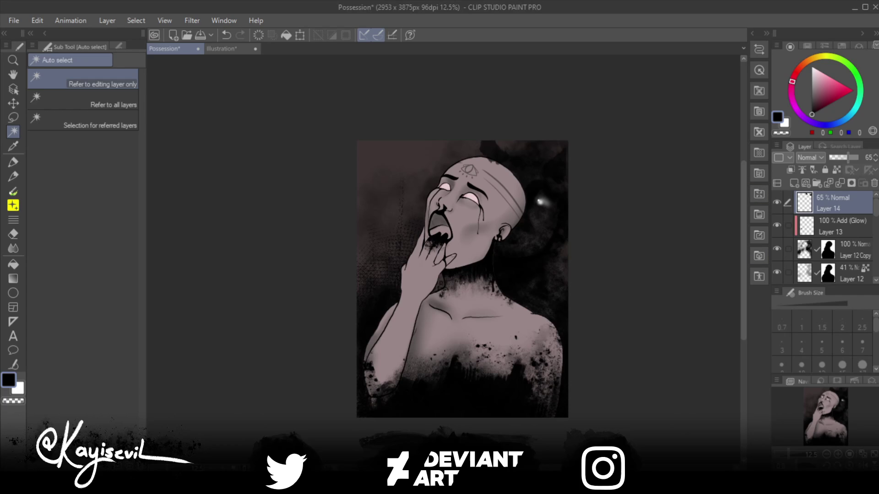
Step: Erase Layer 14's texture from the upper part of the head with the Hard eraser at size 200 to 250
key("e")
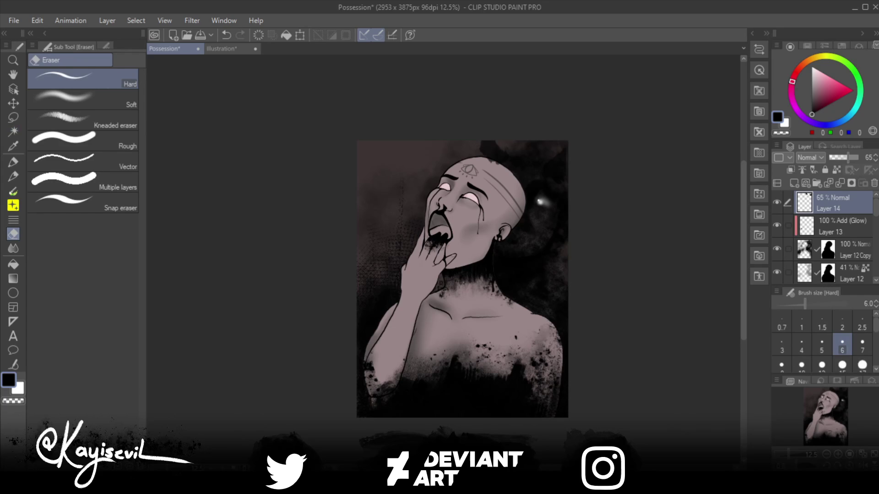
key("bracketright")
key("bracketright")
key("bracketright")
key("bracketright")
key("bracketright")
key("bracketleft")
key("bracketleft")
key("bracketleft")
key("bracketleft")
key("bracketleft")
key("bracketleft")
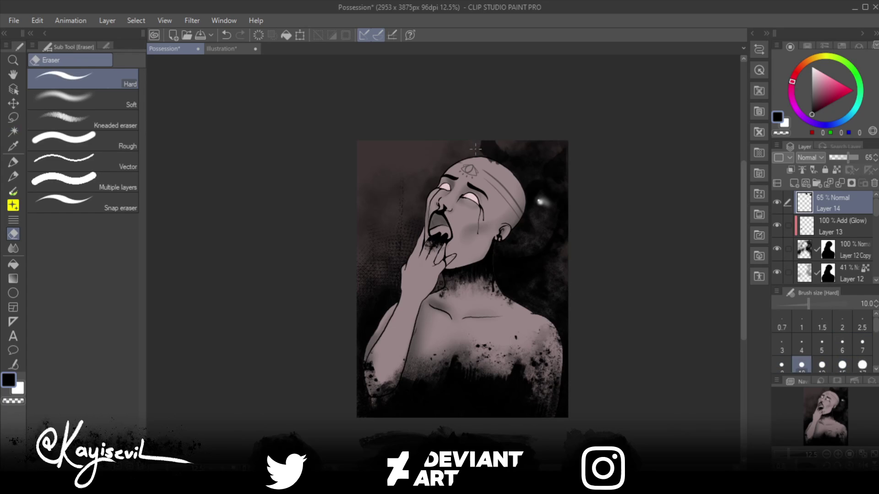
key("bracketright")
key("bracketright")
key("bracketright")
key("bracketright")
key("bracketright")
key("bracketright")
key("bracketright")
key("bracketright")
key("bracketright")
key("bracketright")
key("bracketright")
key("bracketright")
key("bracketright")
key("bracketright")
key("bracketright")
key("bracketright")
key("bracketright")
key("bracketright")
key("bracketright")
key("bracketright")
key("bracketright")
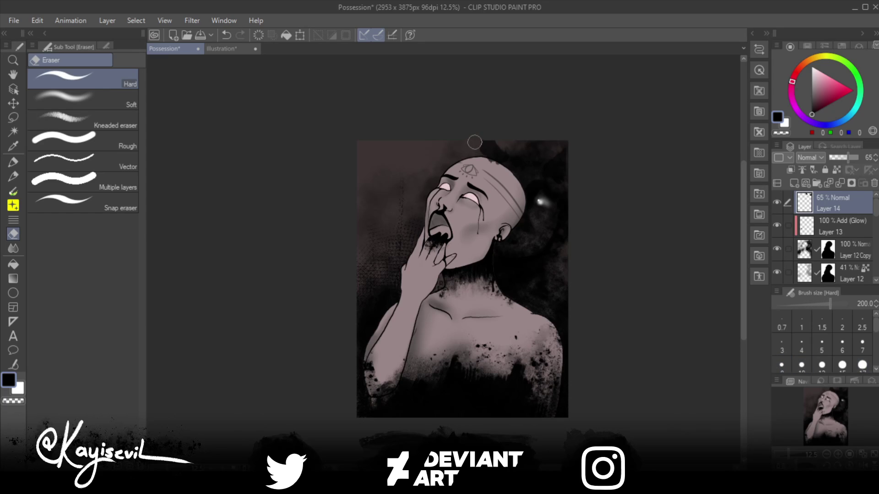
left_click_drag(498, 151, 502, 181)
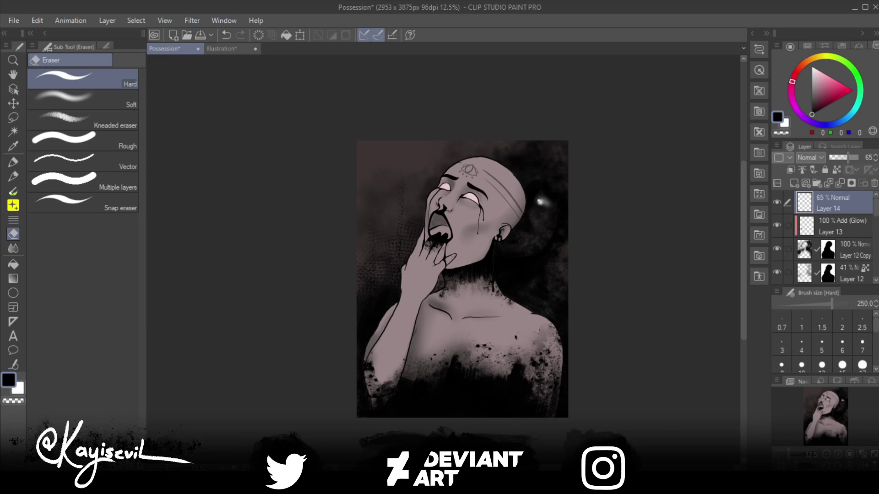
Step: On Layer 12 Copy, paint black texture into the background around the head with the Less Dry 2 brush at size 250 to 400
left_click(805, 250)
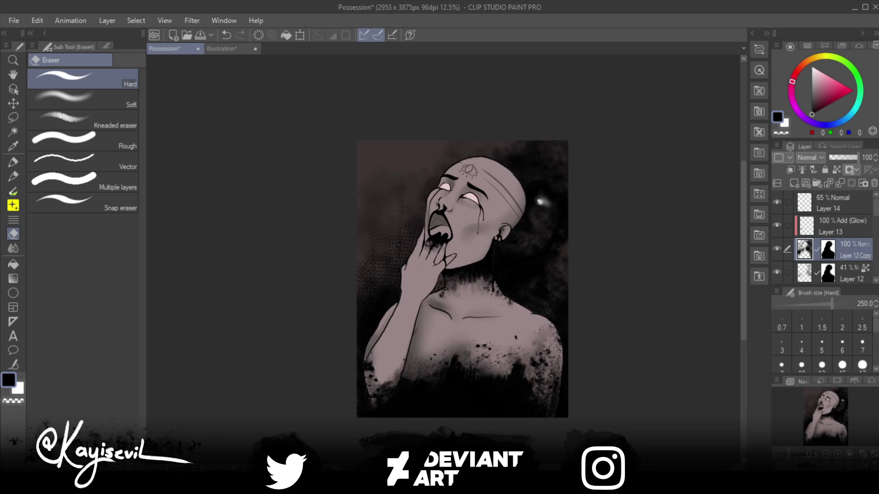
left_click(13, 162)
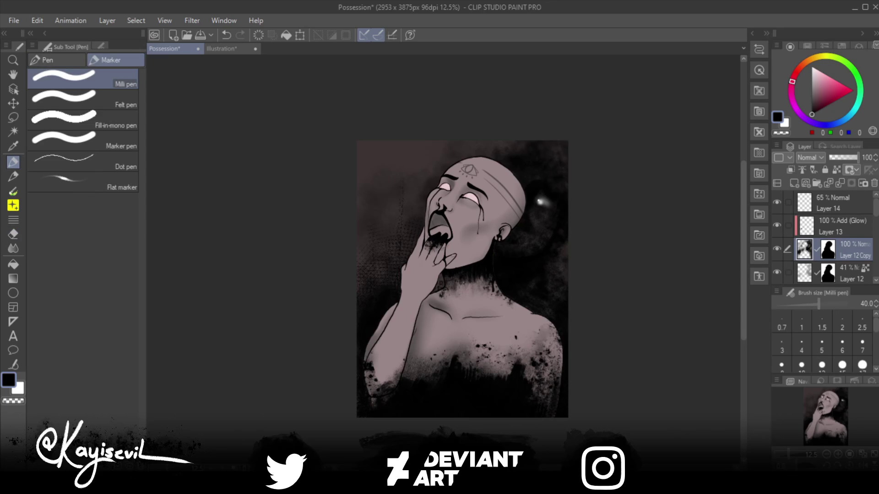
left_click(13, 176)
left_click(13, 191)
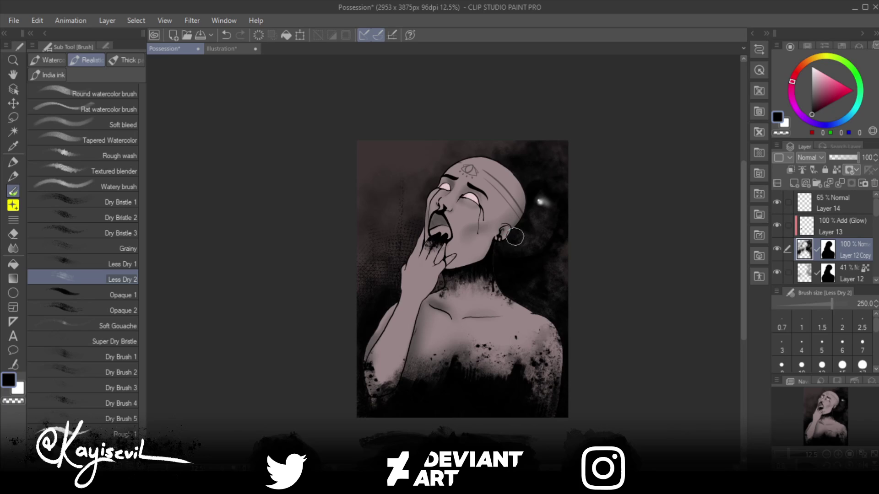
key("]")
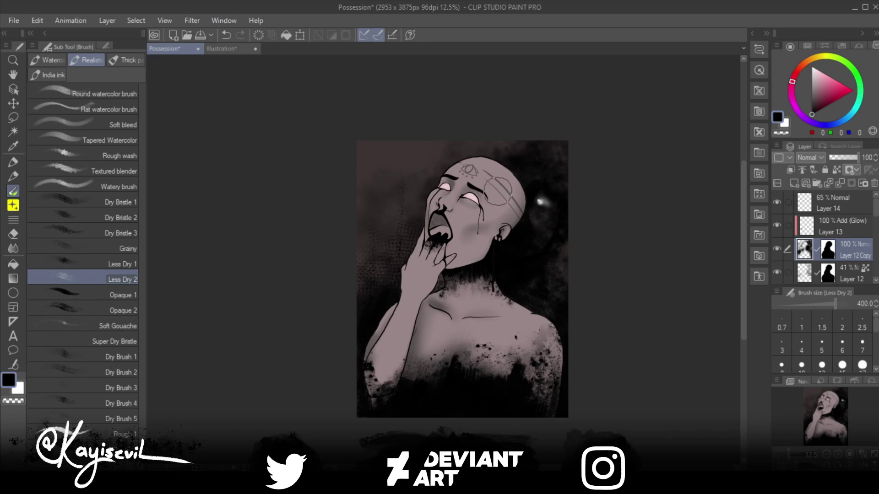
key("bracketright")
key("bracketleft")
key("bracketleft")
key("bracketleft")
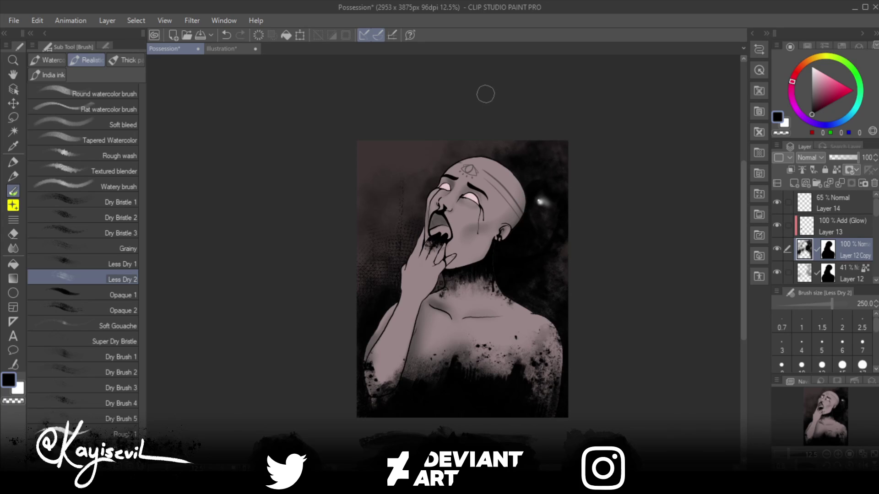
Step: Thin out the dark background above the far shoulder using Less Dry 2 with transparent color at size 400 to 600
key("bracketleft")
key("bracketright")
key("bracketright")
key("bracketleft")
key("bracketleft")
key("c")
key("bracketright")
key("bracketright")
key("bracketright")
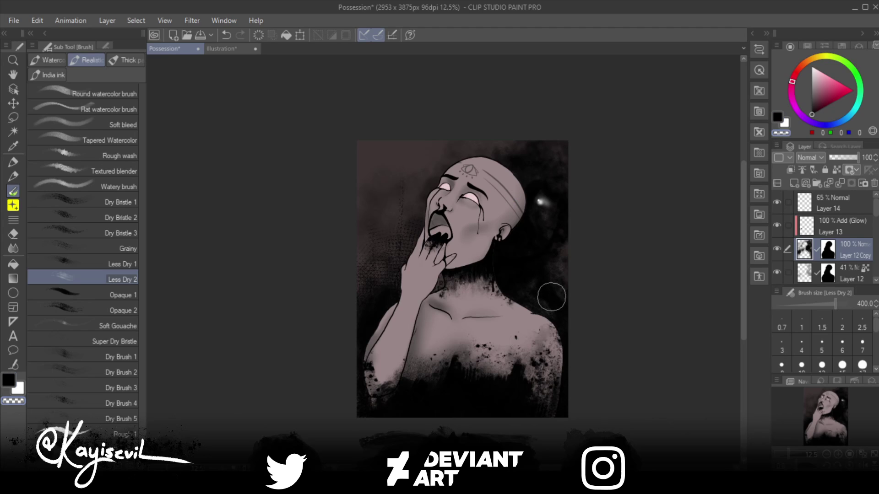
key("bracketright")
key("bracketright")
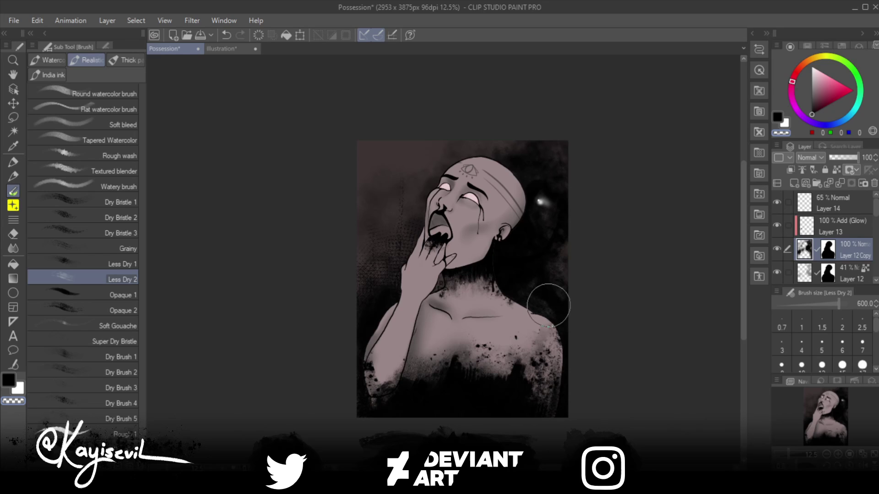
mouse_move(546, 303)
left_mouse_down()
mouse_move(497, 292)
mouse_move(555, 304)
left_mouse_up()
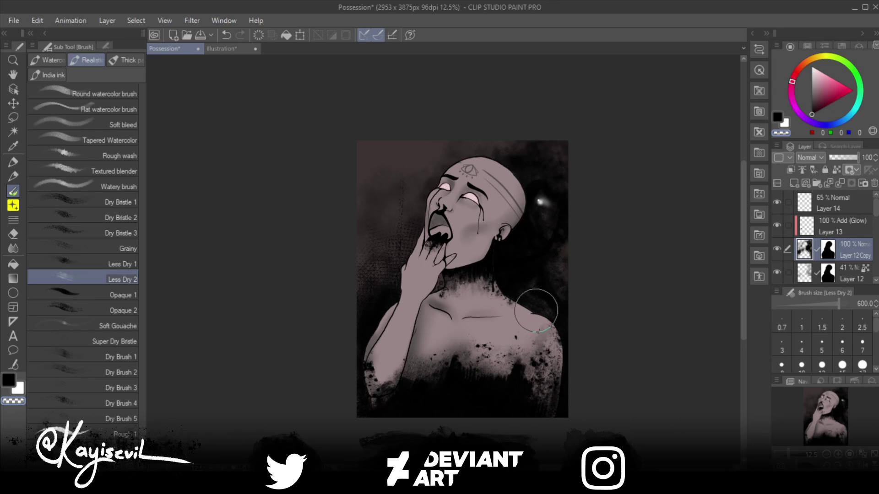
Step: Return to black and brush over the neck area with Less Dry 2, enlarging it from size 400 to 700
key("bracketleft")
key("c")
key("bracketleft")
key("bracketleft")
key("bracketleft")
key("bracketleft")
key("bracketleft")
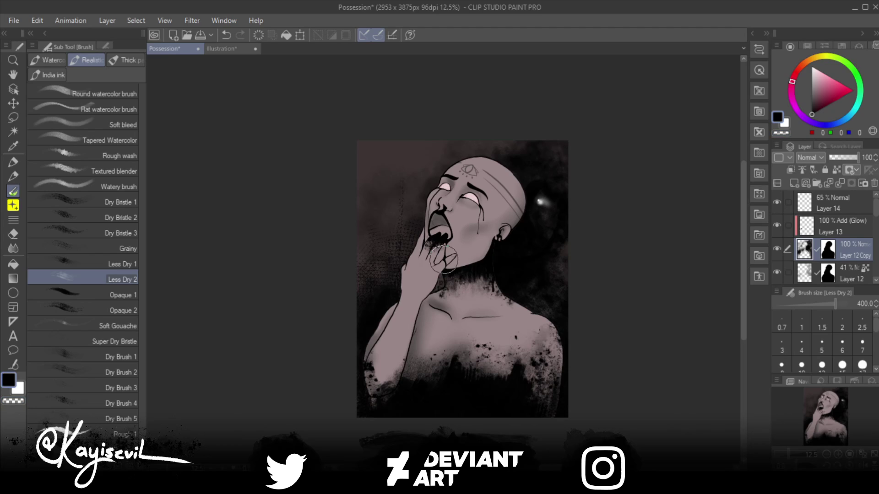
key("bracketleft")
key("bracketleft")
key("bracketright")
key("bracketright")
key("bracketright")
key("bracketright")
key("bracketright")
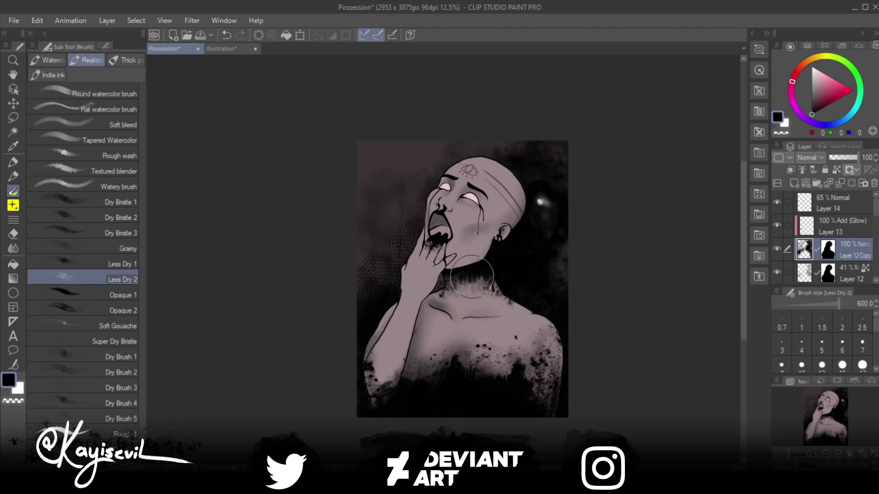
key("bracketright")
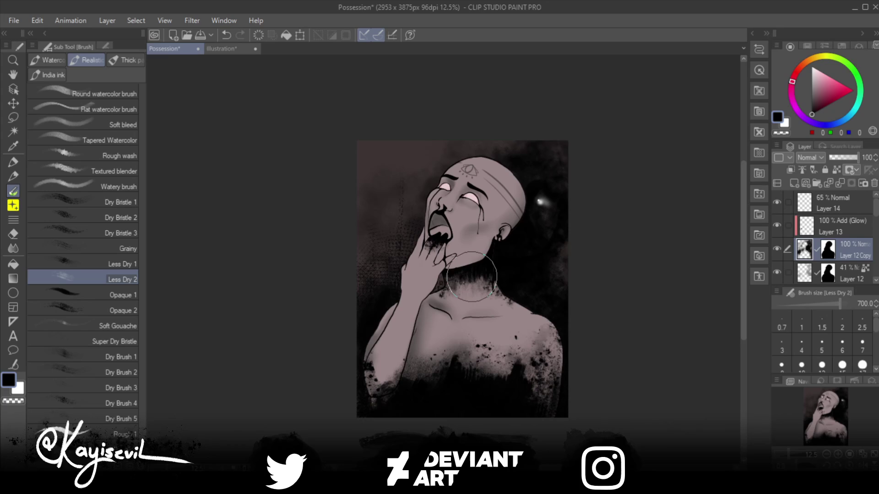
left_click_drag(472, 277, 476, 275)
Step: Try pale and near-black colors, and soften the background behind the head using transparent Less Dry 2 at size 1000 and 1500
left_click(814, 73)
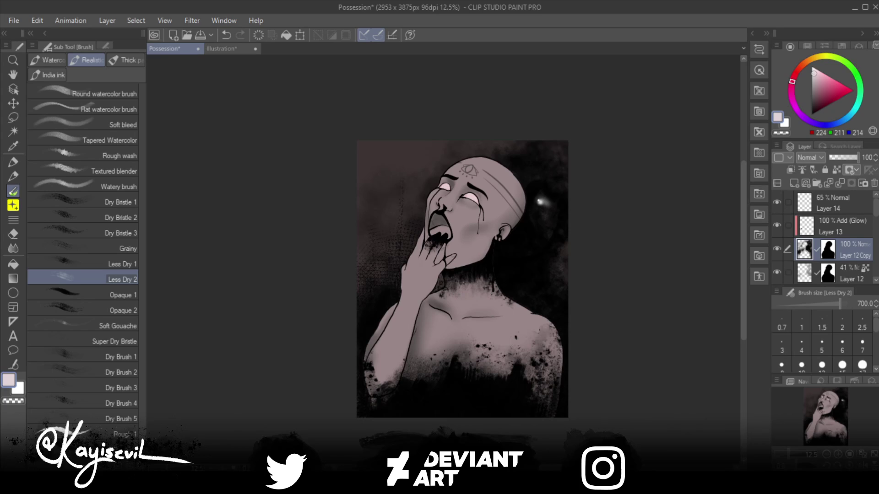
left_click(812, 114)
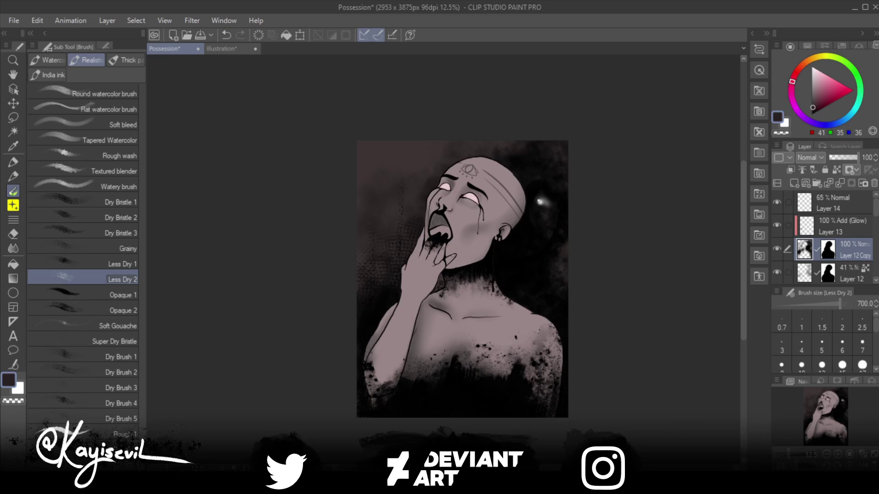
key("c")
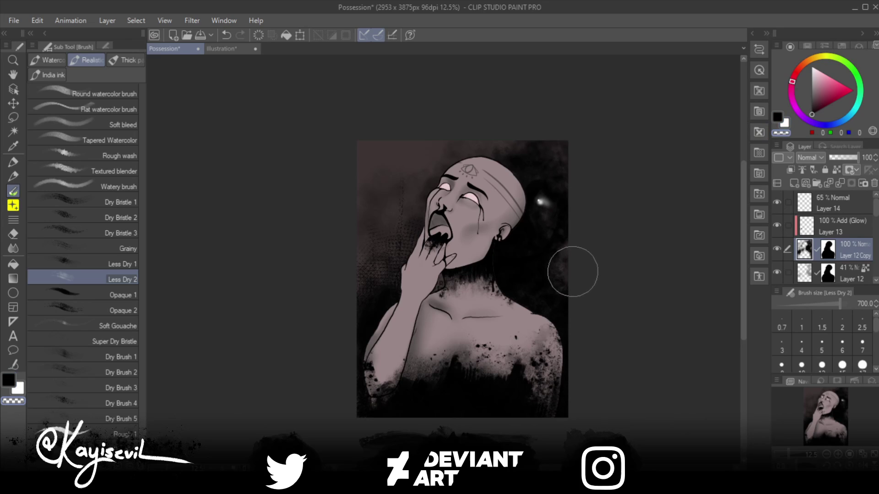
key("]")
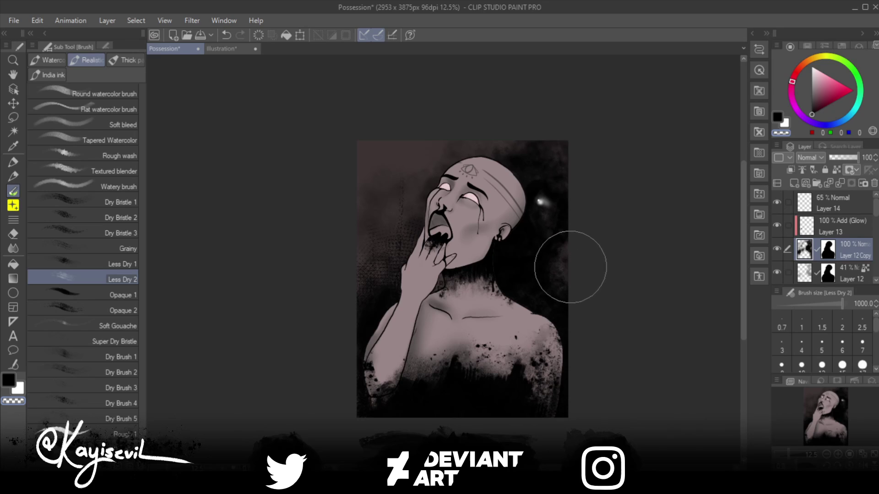
key("bracketright")
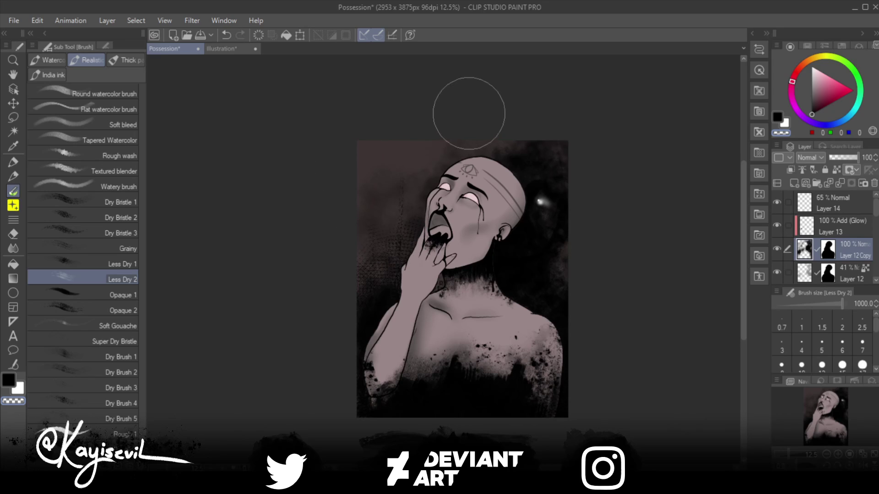
key("bracketright")
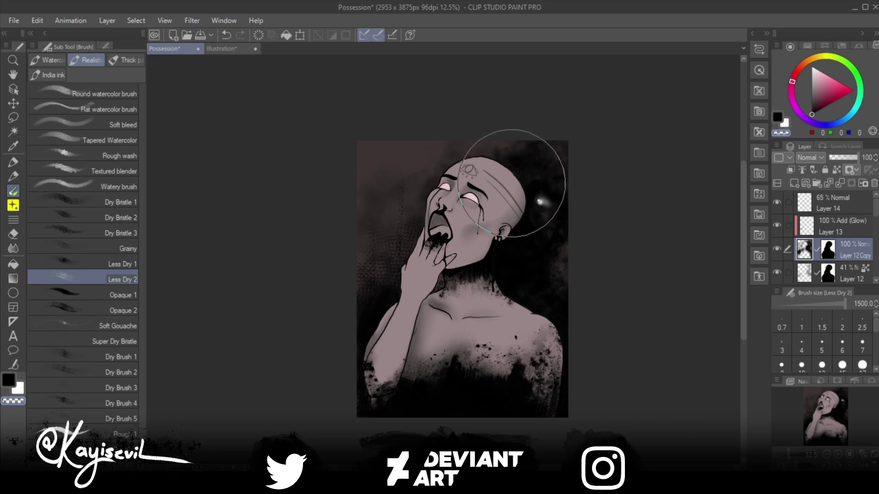
key("c")
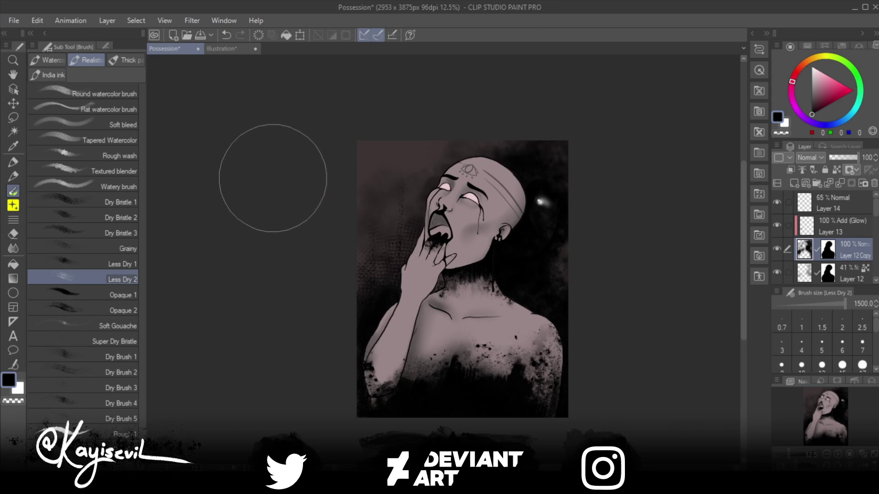
Step: Lighten the dark texture behind the head and neck using Less Dry 2 with transparent color, reducing its size from 800 to 300
left_click(781, 133)
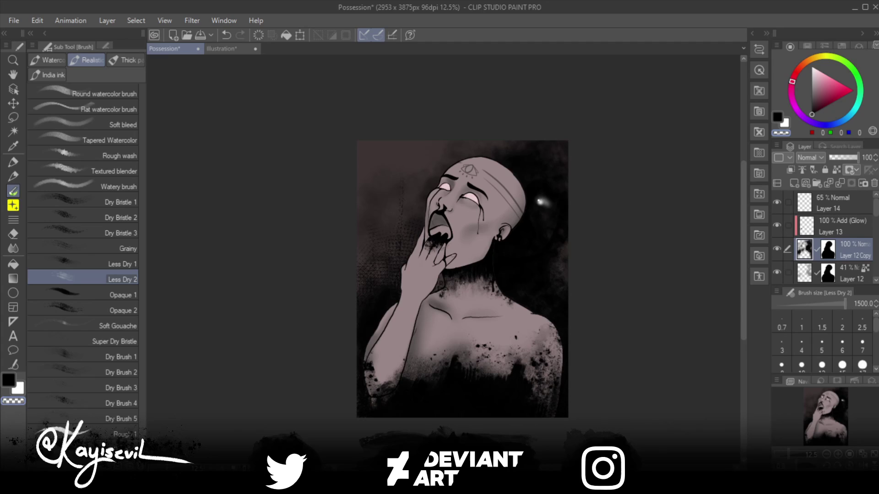
key("bracketright")
key("bracketright")
key("bracketleft")
key("bracketleft")
key("bracketleft")
key("bracketleft")
key("bracketleft")
key("bracketleft")
key("bracketleft")
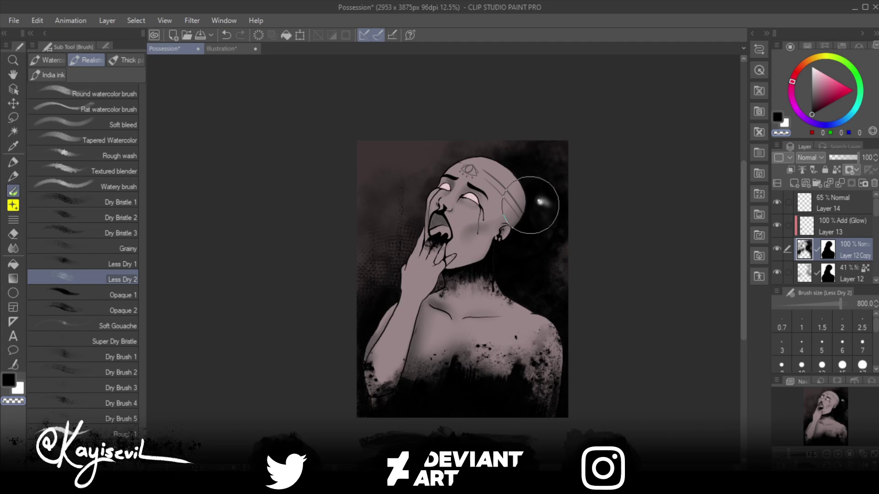
key("bracketleft")
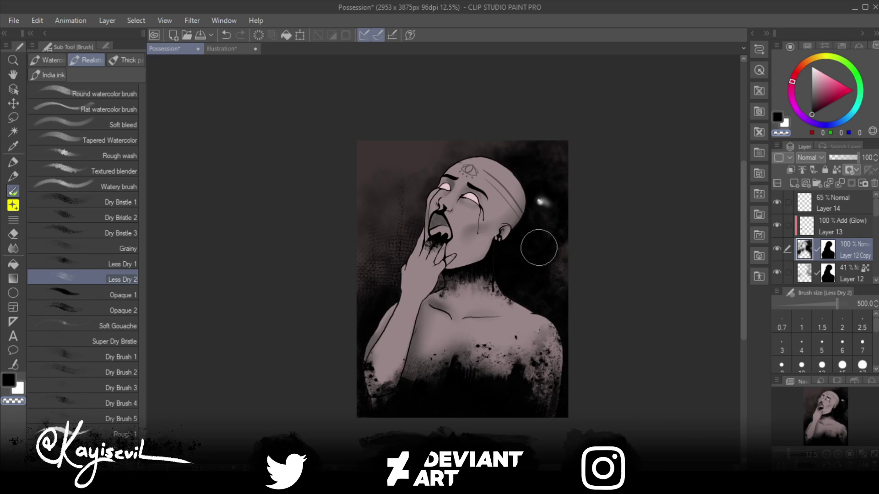
key("bracketleft")
key("bracketleft")
Step: Add a new raster layer directly above Layer 12 and choose the Soft bleed brush
left_click(855, 274)
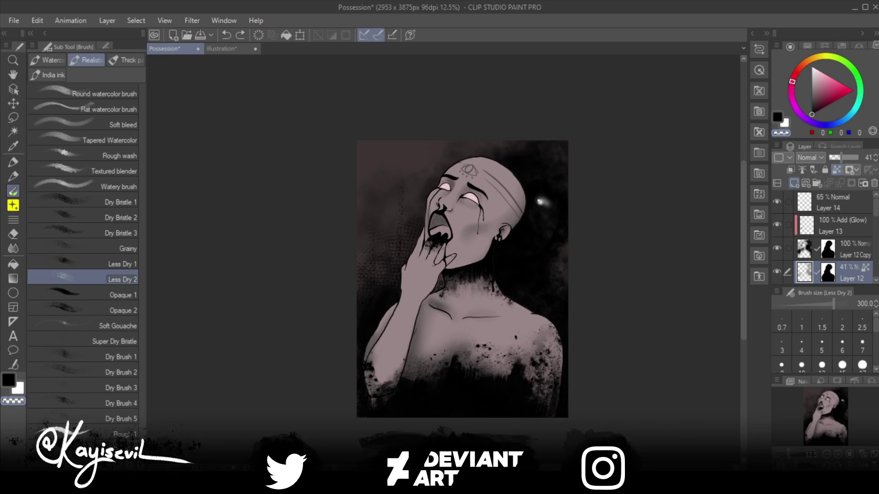
left_click(794, 183)
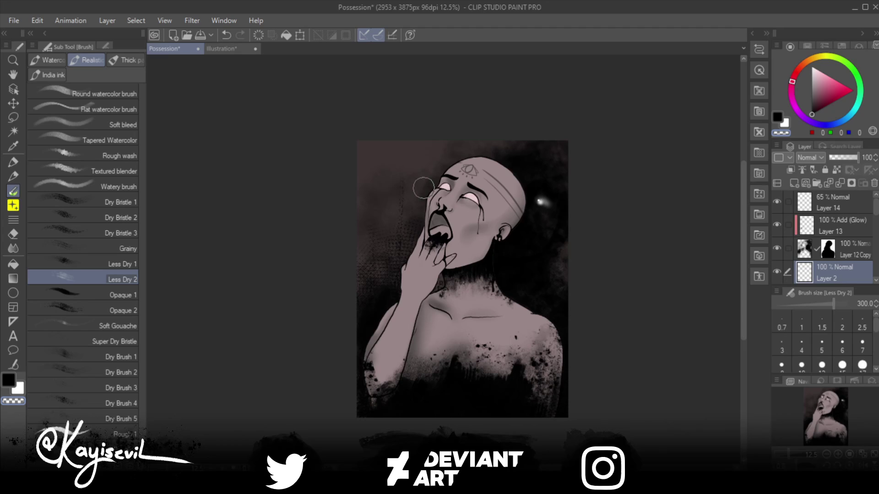
scroll(462, 259, "up", 2)
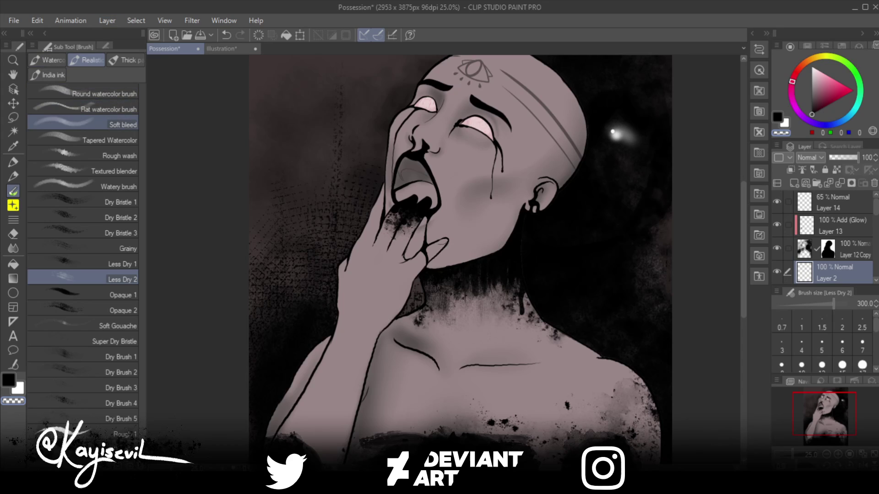
left_click(82, 125)
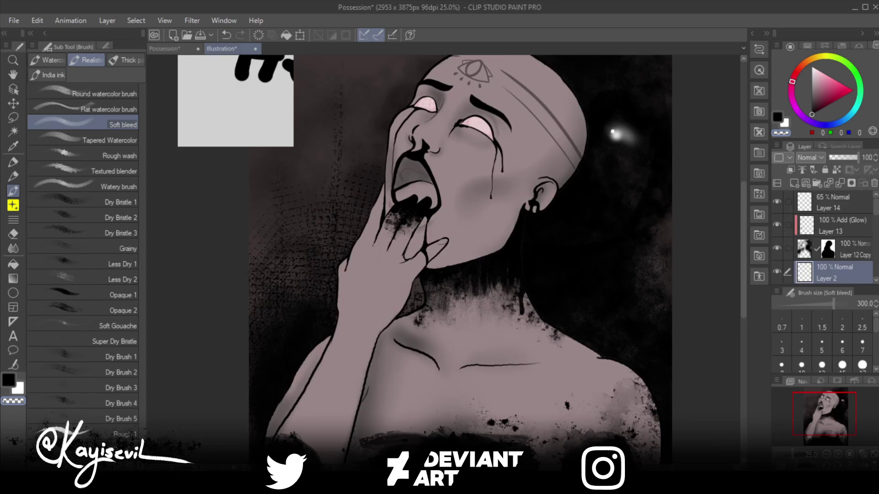
Step: In the Illustration document, test the Soft bleed and Tapered Watercolor brushes with short strokes beside the Welcome lettering
left_click(222, 49)
key("bracketleft")
key("bracketleft")
key("bracketleft")
key("bracketleft")
key("bracketleft")
key("bracketleft")
key("bracketleft")
key("bracketleft")
key("bracketleft")
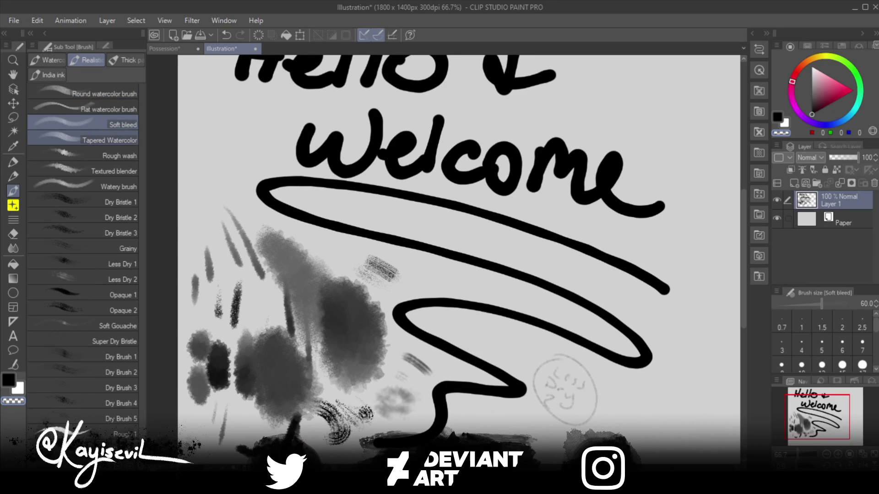
left_click(110, 140)
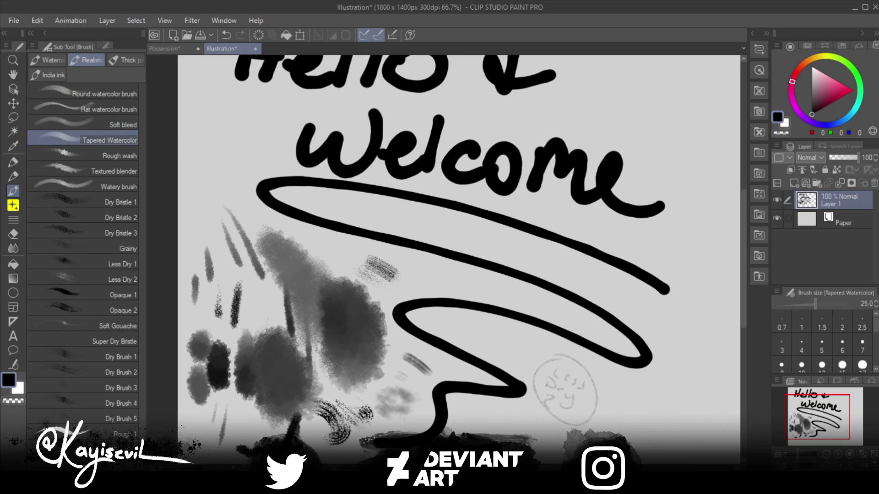
mouse_move(215, 128)
left_mouse_down()
mouse_move(257, 150)
mouse_move(254, 169)
mouse_move(194, 148)
left_mouse_up()
left_click(82, 125)
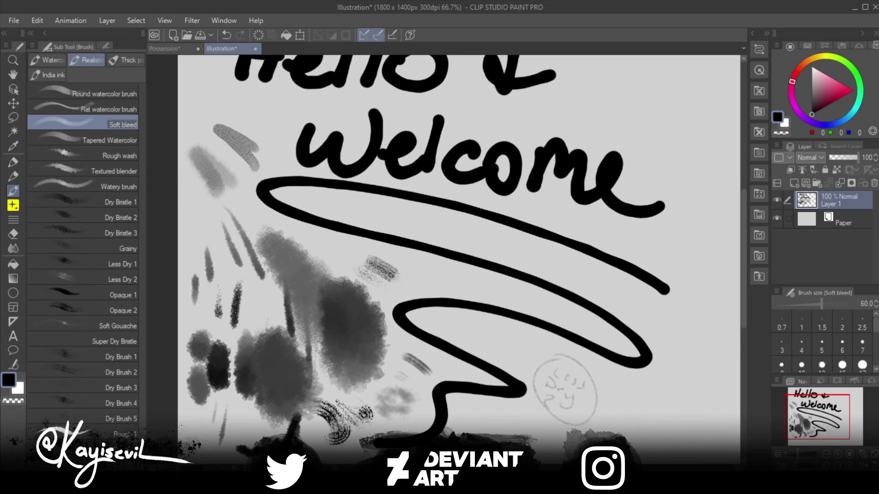
Step: In the Possession document, try short dark Soft bleed strokes over the crown of the head and erase them with transparent color
left_click(165, 49)
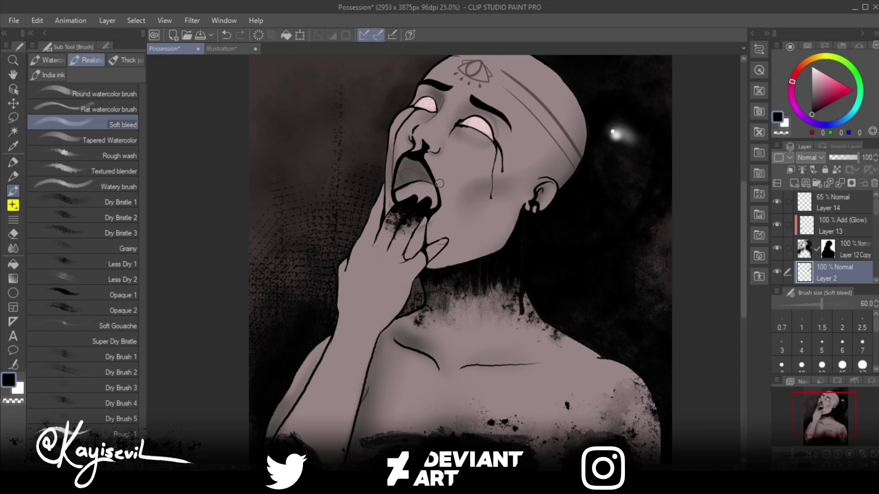
mouse_move(443, 180)
left_mouse_down()
mouse_move(430, 190)
mouse_move(411, 286)
mouse_move(423, 203)
mouse_move(419, 263)
left_mouse_up()
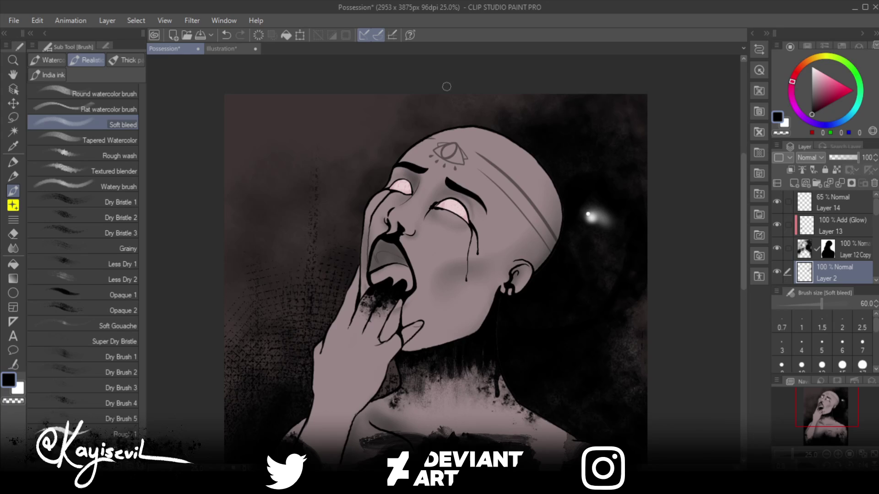
left_click_drag(505, 139, 495, 170)
left_click_drag(518, 120, 504, 149)
mouse_move(520, 118)
left_mouse_down()
mouse_move(504, 153)
mouse_move(510, 133)
left_mouse_up()
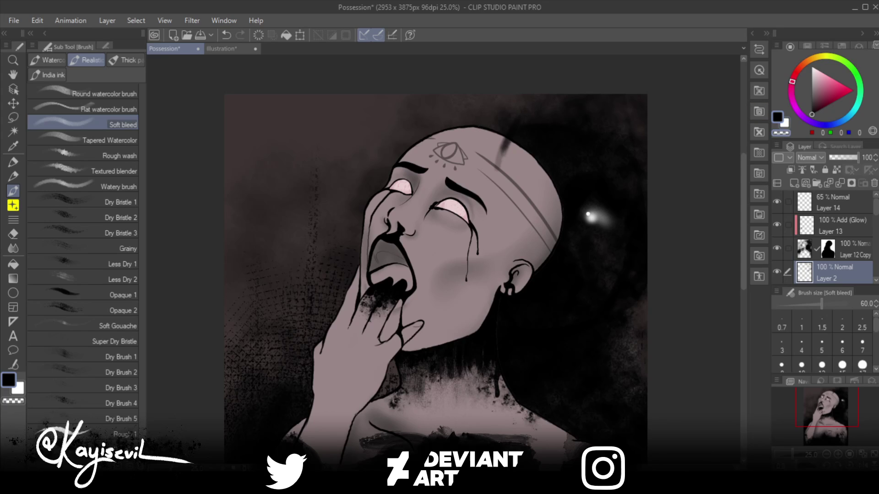
left_click(781, 133)
mouse_move(503, 130)
left_mouse_down()
mouse_move(496, 168)
mouse_move(502, 139)
mouse_move(515, 149)
mouse_move(495, 139)
mouse_move(495, 164)
mouse_move(499, 138)
left_mouse_up()
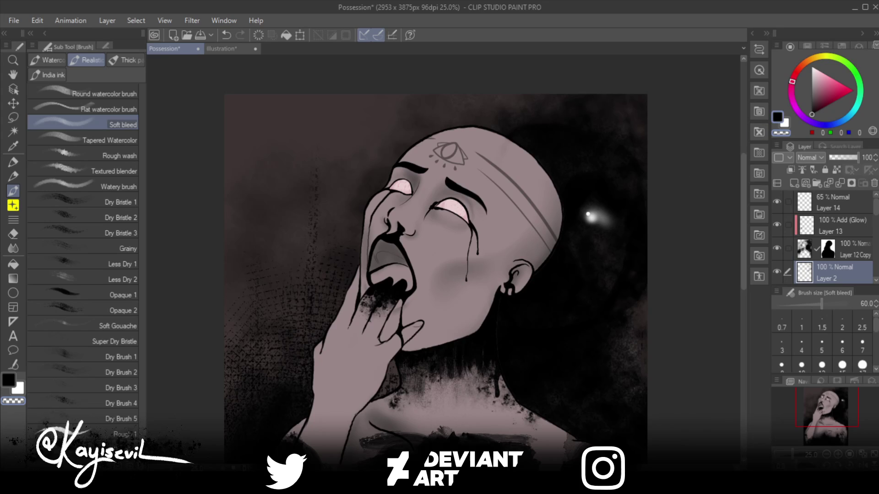
Step: Return to the black main color and increase the Soft bleed brush size to 100
left_click(777, 117)
key("bracketright")
key("bracketright")
key("bracketright")
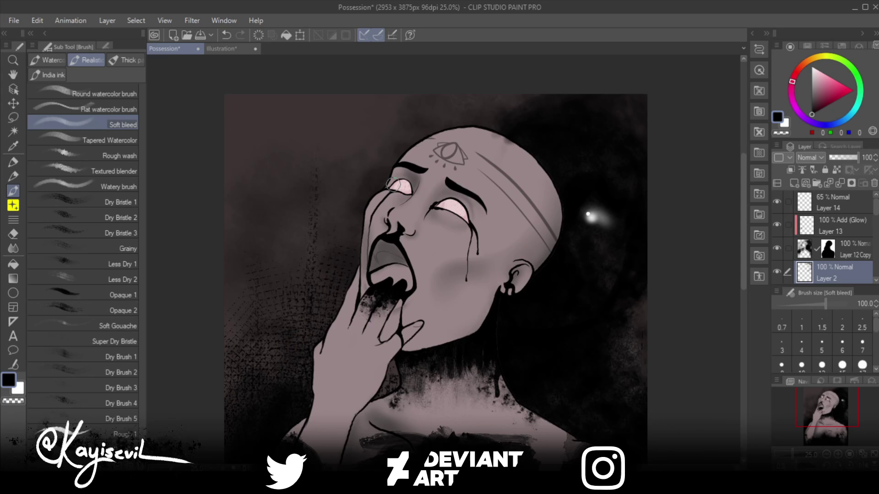
Step: Switch Soft bleed to transparent color and enlarge the brush to size 300
key("c")
key("bracketright")
key("bracketright")
key("bracketright")
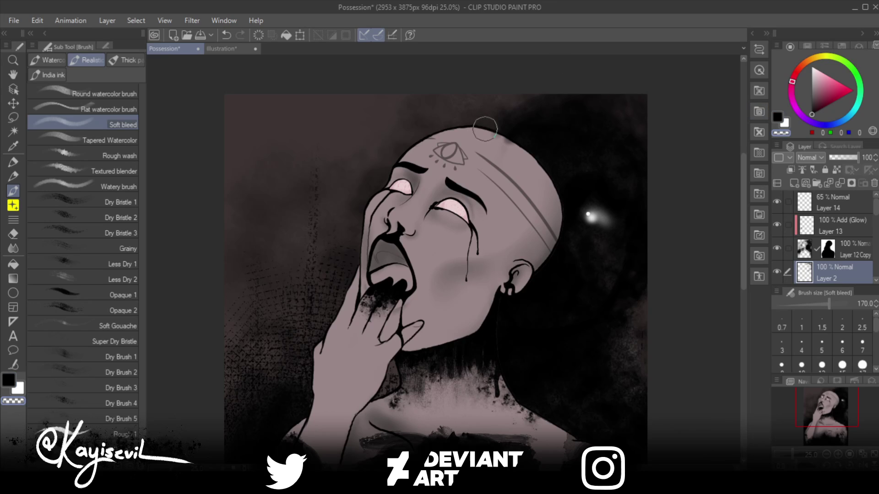
key("bracketright")
key("bracketright")
key("bracketright")
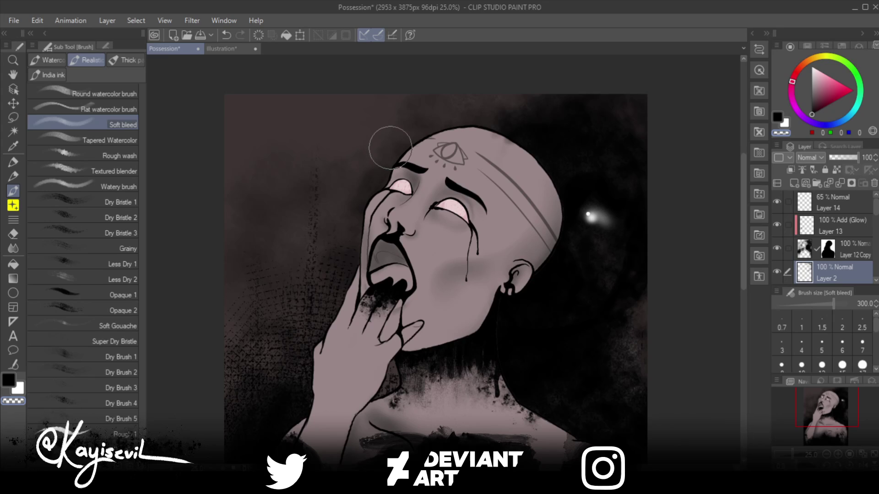
Step: Choose the Hard eraser and reduce its size to 100
key("e")
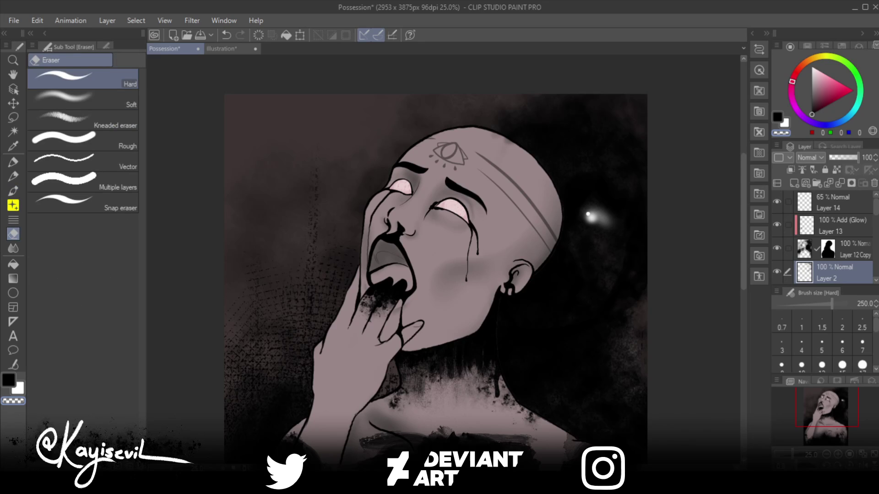
key("bracketleft")
key("bracketleft")
key("bracketleft")
key("bracketleft")
key("bracketleft")
Step: Hide and show Layer 14 to check its contents, and select that layer
left_click_drag(876, 207, 876, 203)
left_click(777, 202)
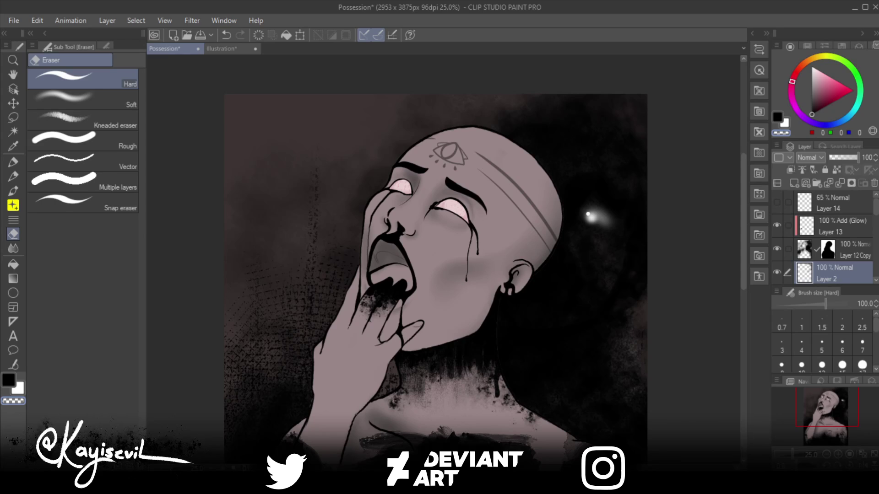
left_click(777, 202)
left_click(829, 203)
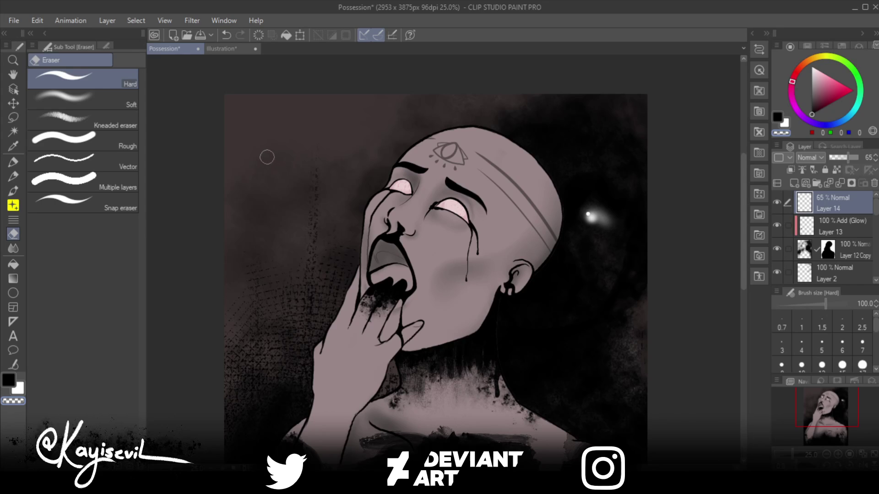
Step: Add a new raster layer directly above Layer 9 inside Folder 1
scroll(267, 157, "up", 1)
scroll(271, 159, "down", 3)
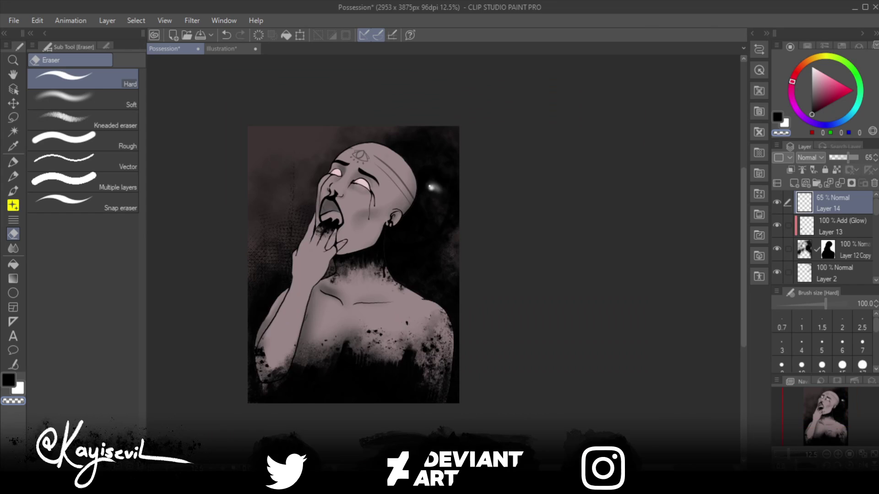
left_click_drag(271, 160, 403, 177)
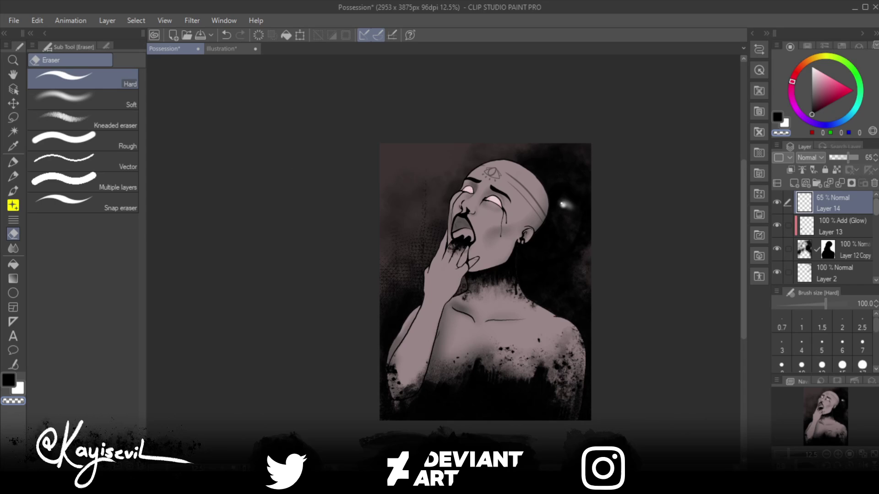
scroll(824, 237, "down", 3)
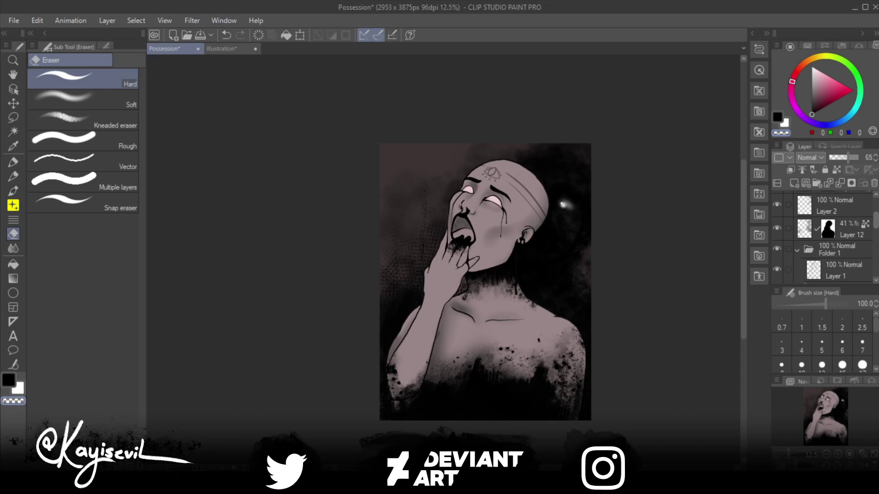
scroll(833, 237, "down", 5)
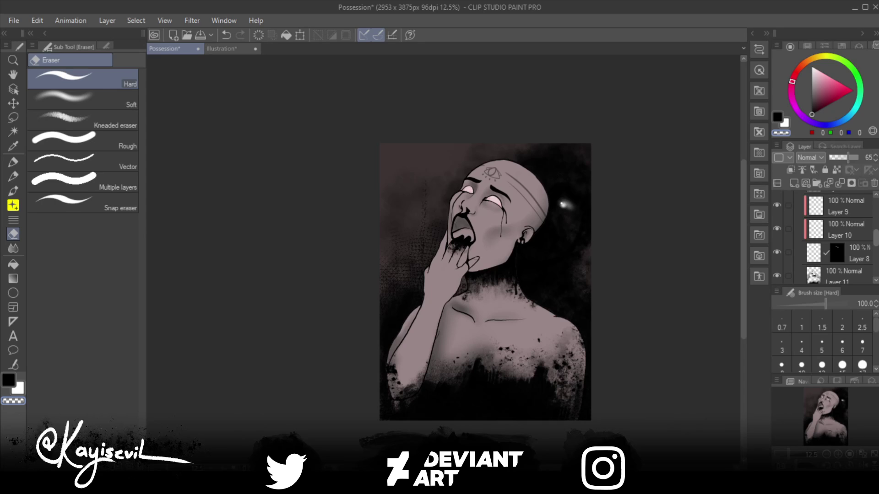
scroll(833, 237, "up", 4)
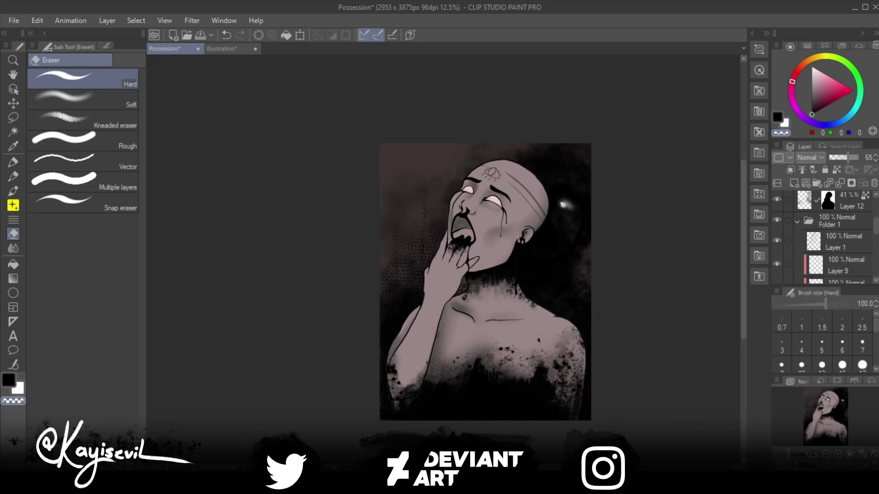
left_click(843, 242)
left_click(845, 266)
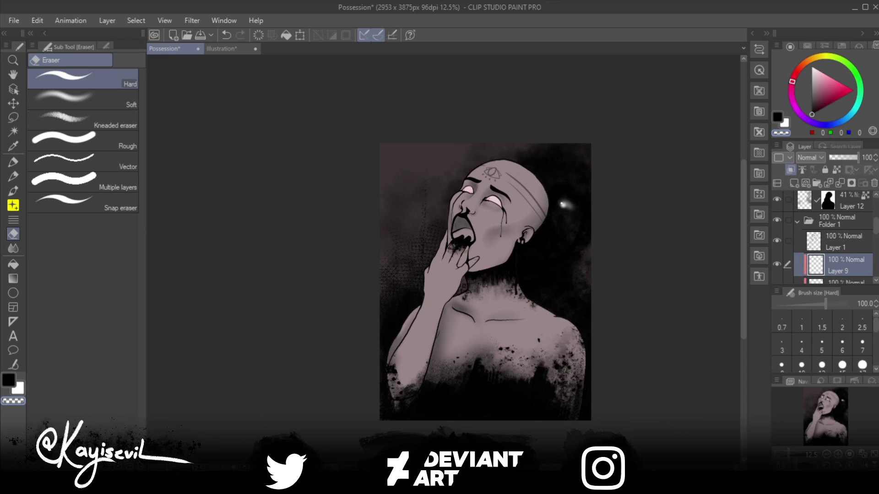
key("ctrl+shift+n")
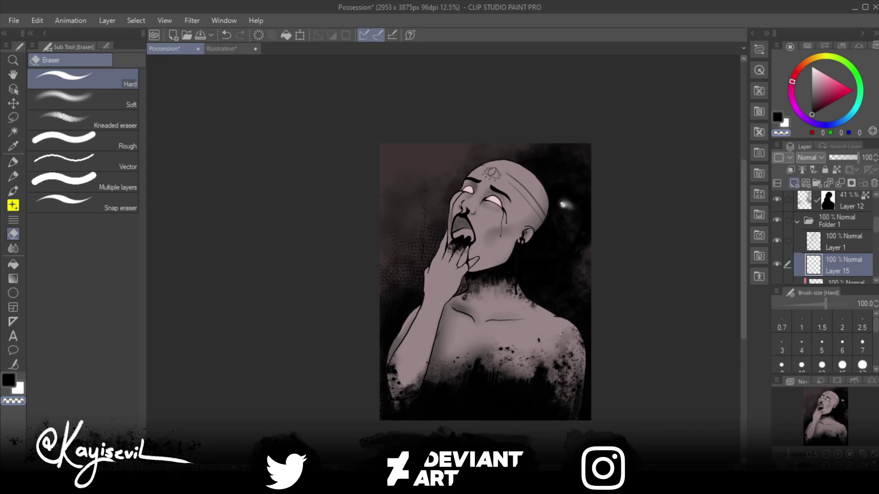
Step: Add and delete a surplus raster layer above Layer 15, and clip Layer 15 to the layer below
key("ctrl+shift+n")
scroll(833, 236, "down", 2)
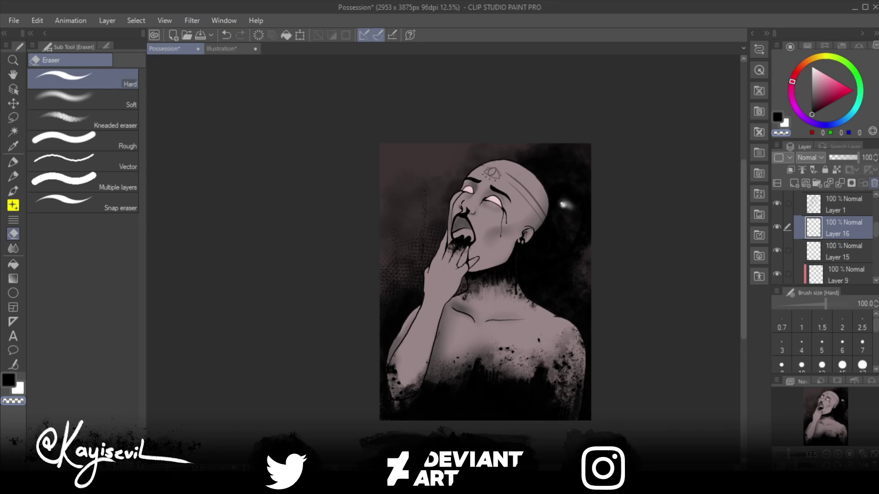
left_click(874, 183)
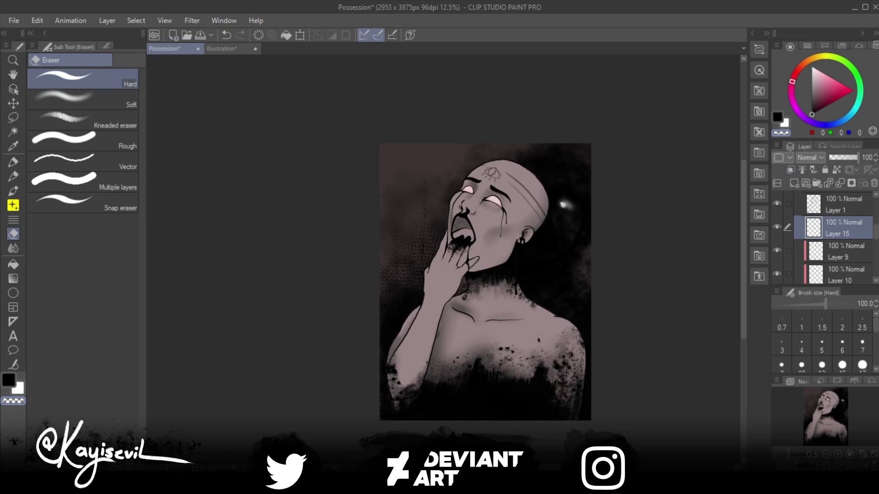
left_click(791, 170)
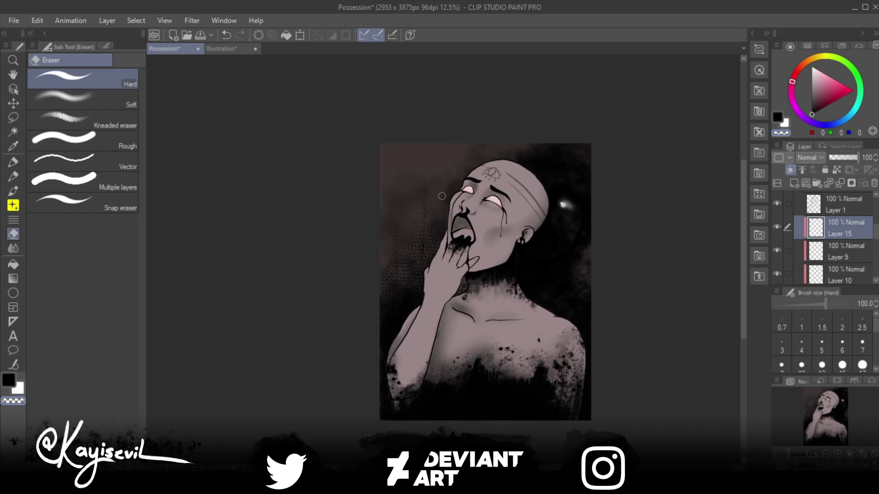
Step: Set up the Milli pen marker at size 7 with the black main color for working on the face
scroll(442, 196, "up", 4)
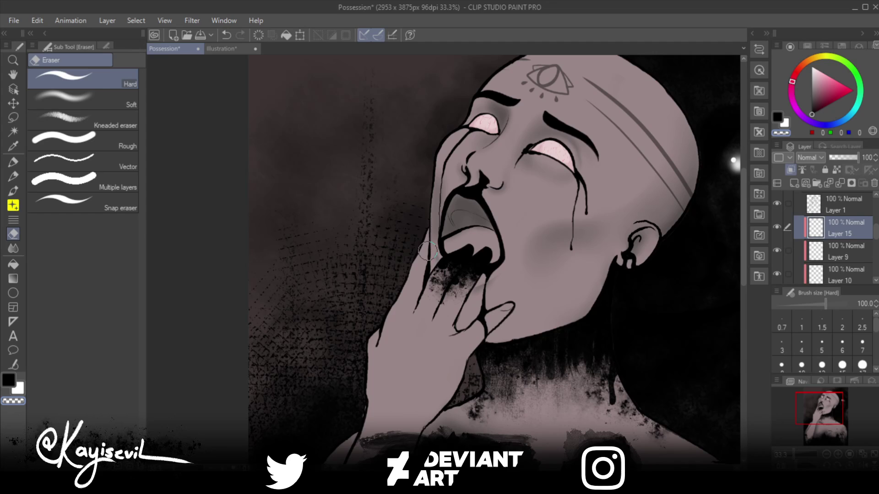
left_click_drag(428, 252, 443, 334)
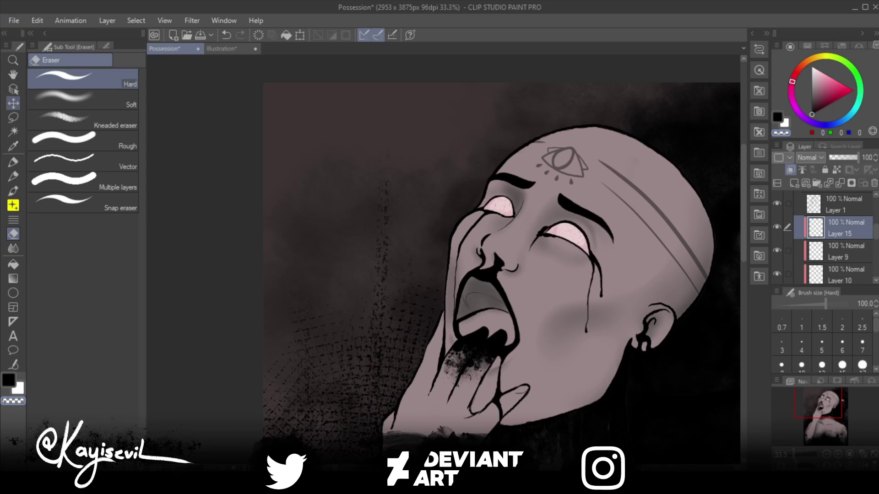
left_click(13, 161)
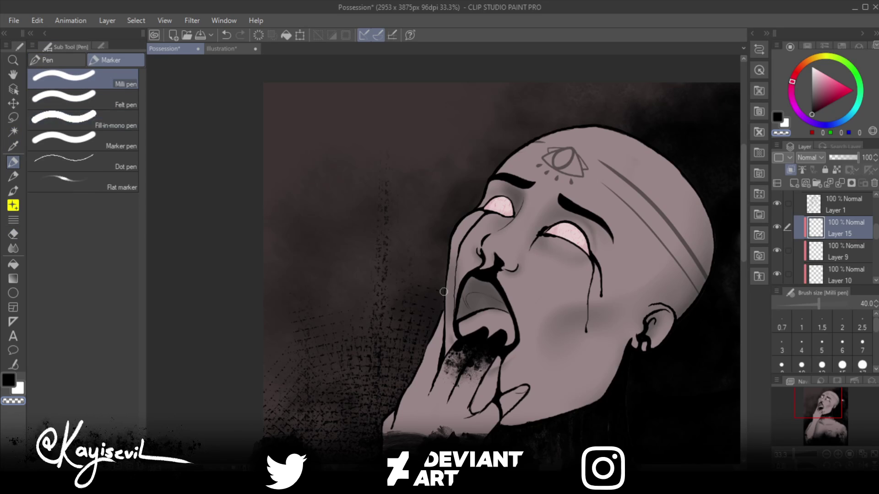
key("bracketleft")
key("bracketleft")
key("bracketleft")
key("bracketleft")
key("bracketleft")
key("bracketleft")
key("bracketleft")
key("bracketleft")
key("bracketleft")
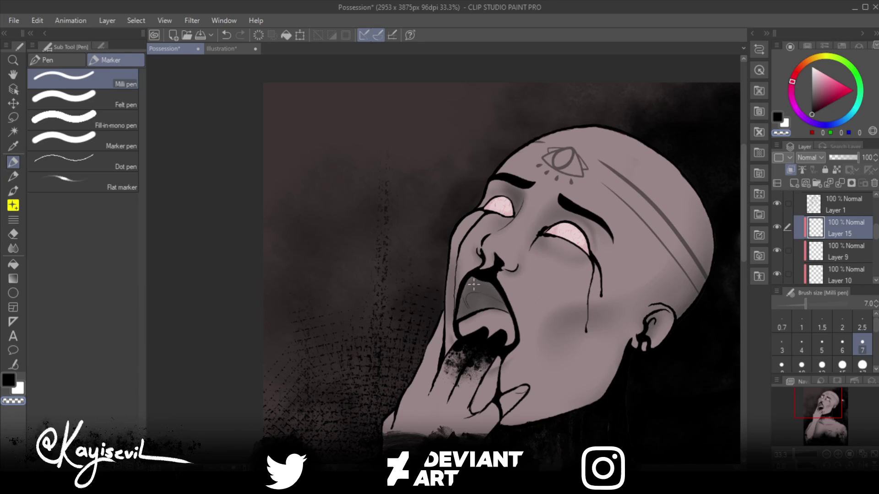
left_click(777, 117)
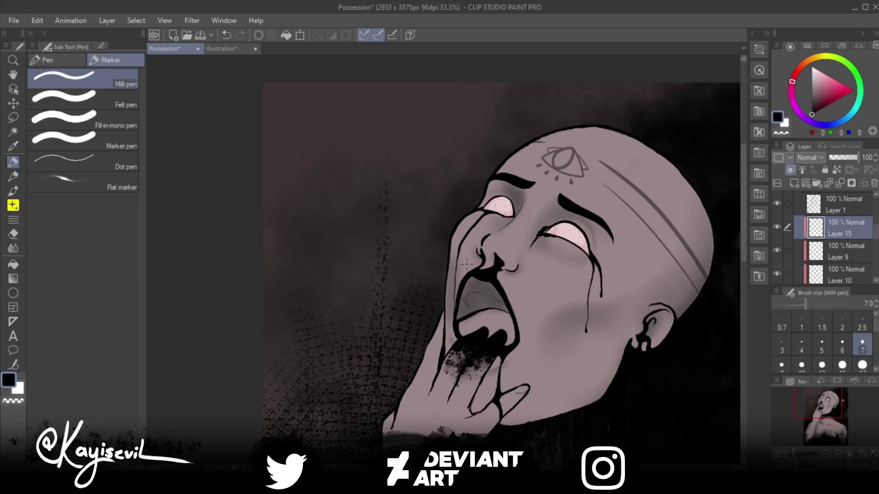
Step: In the Illustration document, test the Milli pen with a short curved stroke beside the Welcome lettering, and return to Possession
left_click(222, 49)
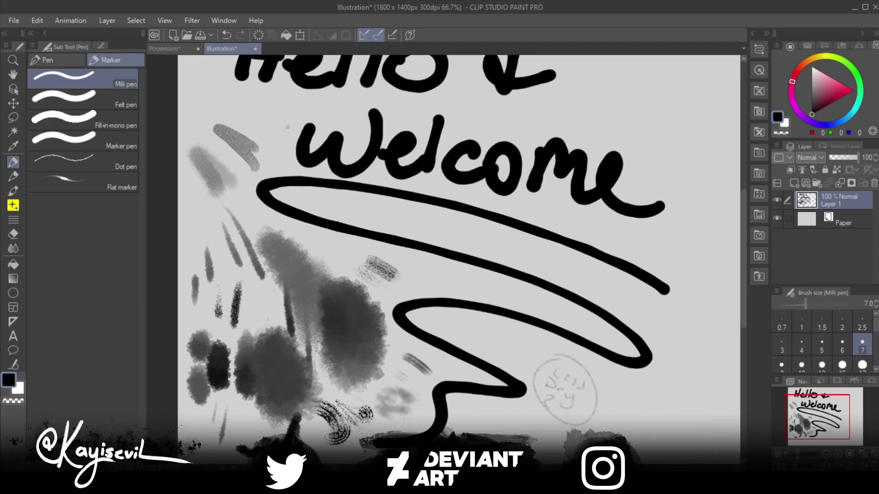
mouse_move(282, 109)
left_mouse_down()
mouse_move(285, 138)
mouse_move(273, 145)
left_mouse_up()
left_click(171, 49)
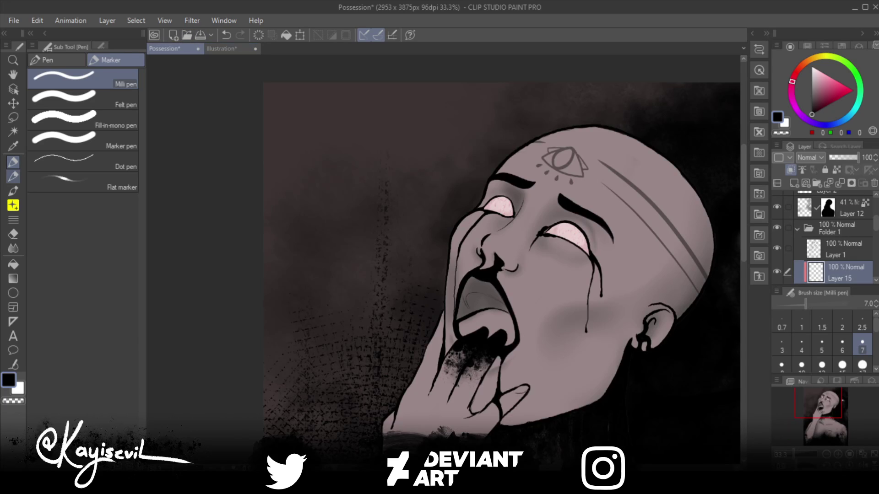
Step: Replace the Milli pen with the Soft Pen and set its size to 10
left_click(13, 176)
left_click(13, 162)
left_click(56, 60)
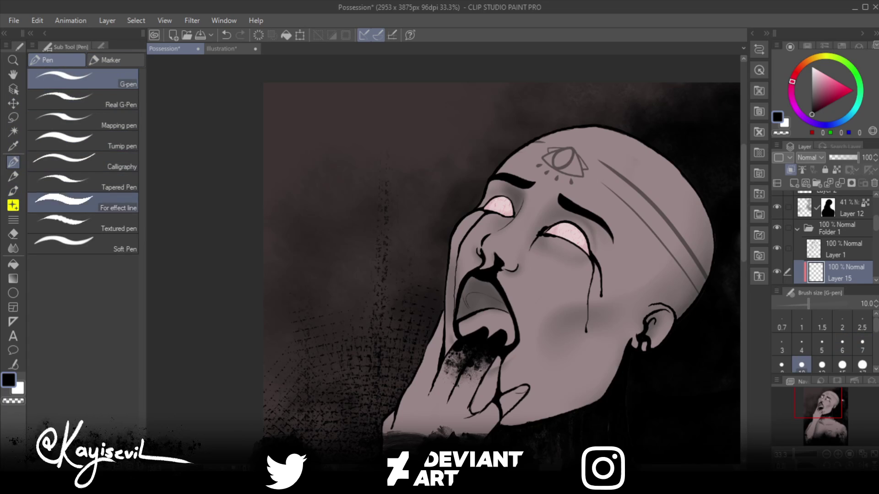
left_click(83, 244)
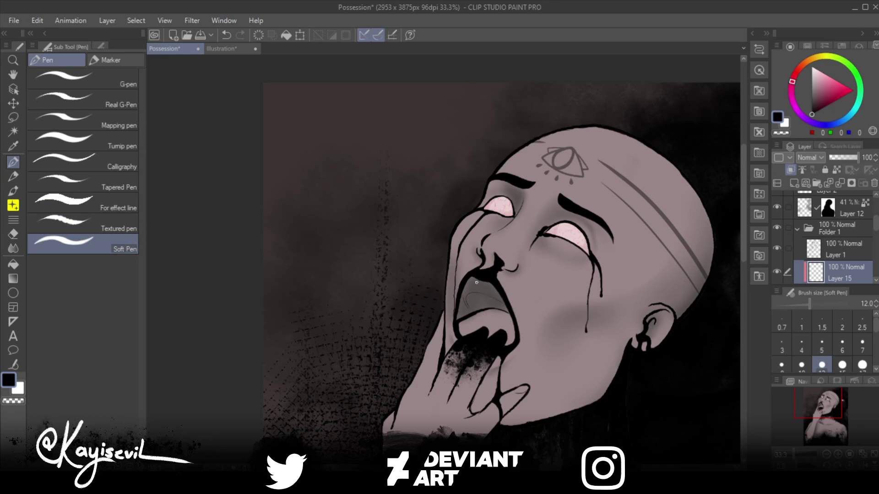
key("bracketleft")
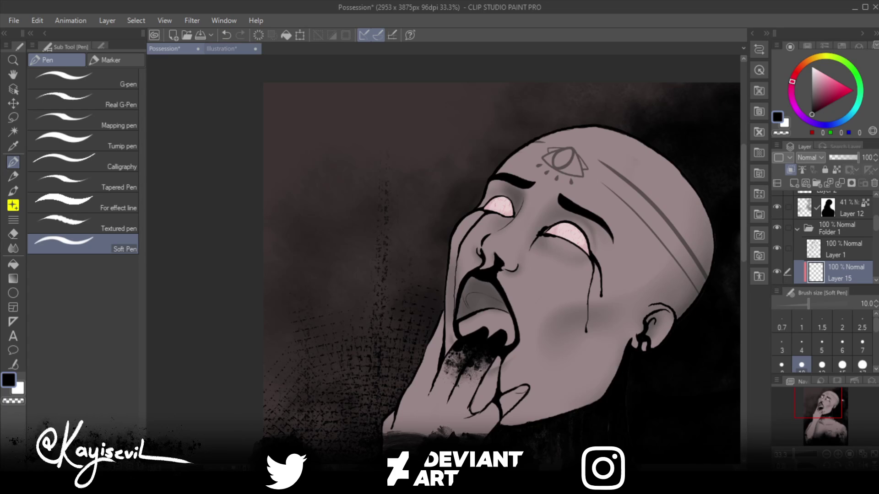
Step: In the Illustration document, test the Soft Pen with short strokes inside and just below the long black loop
left_click(222, 49)
left_click_drag(329, 199, 303, 207)
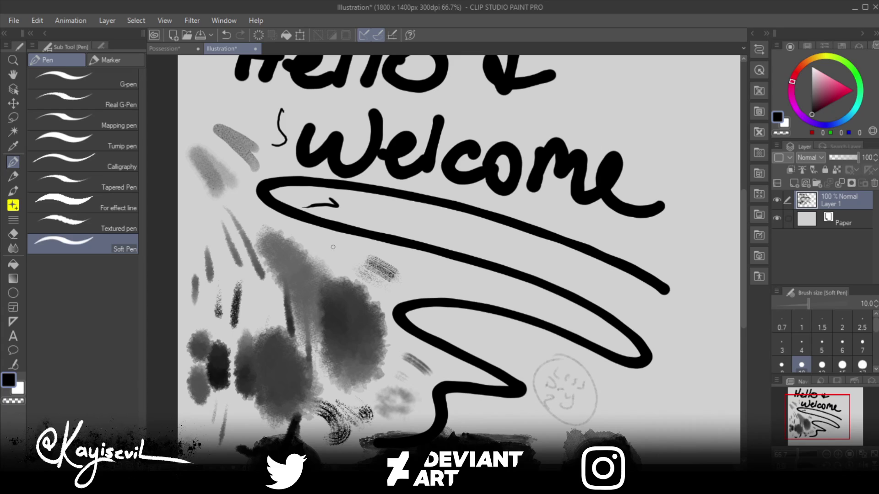
left_click_drag(334, 242, 326, 265)
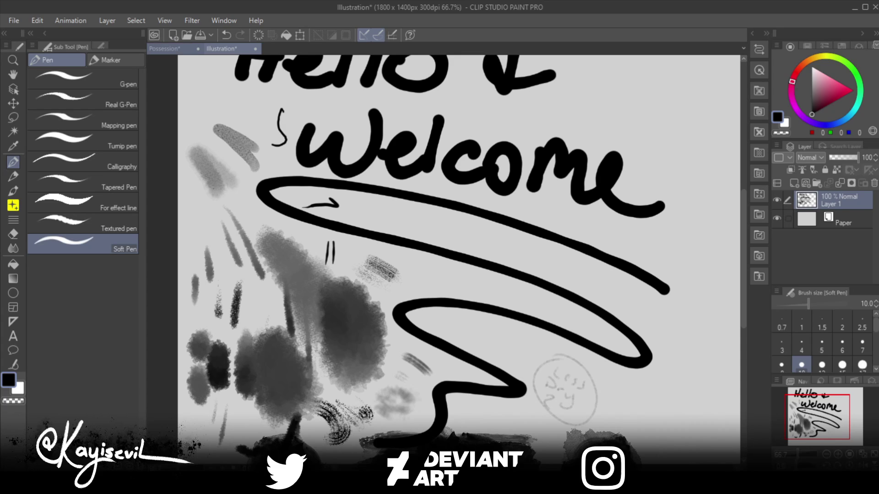
Step: Return to the Possession document and turn off clipping to the layer below for Layer 15
left_click(164, 49)
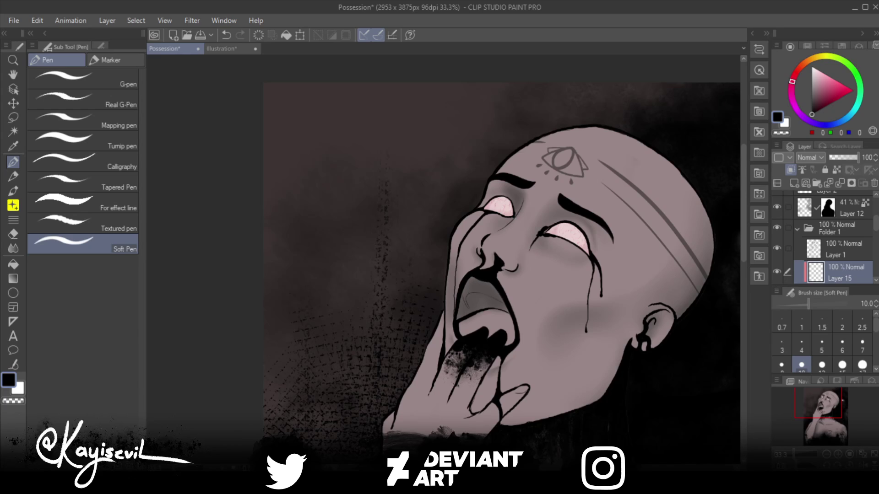
scroll(833, 238, "down", 2)
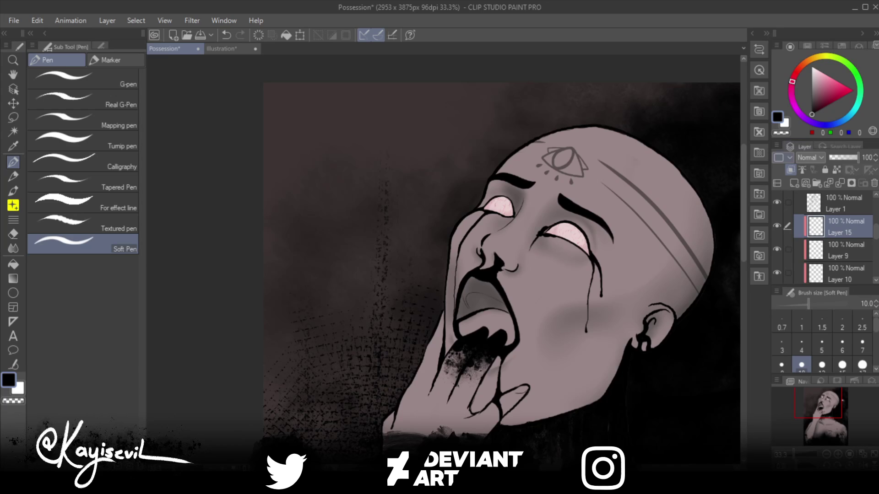
left_click(790, 170)
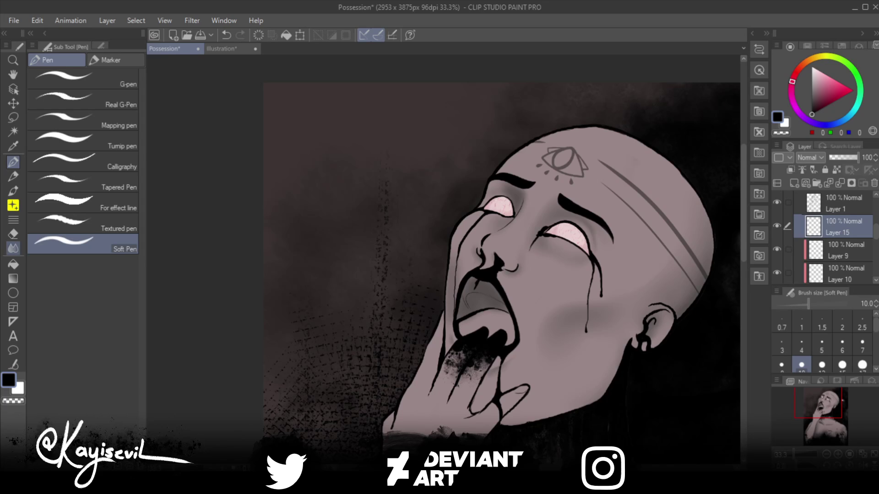
Step: Erase the thin stray strokes inside the open mouth on Layer 15 with the Hard eraser
left_click(13, 234)
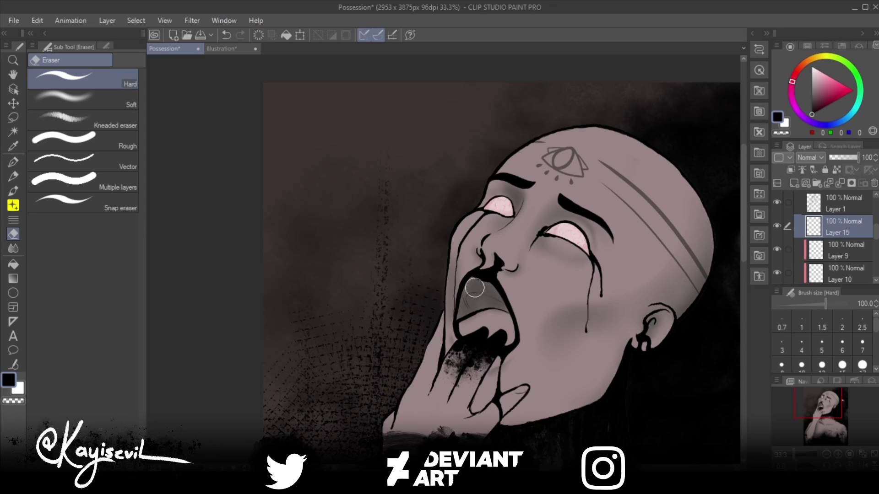
left_click(13, 161)
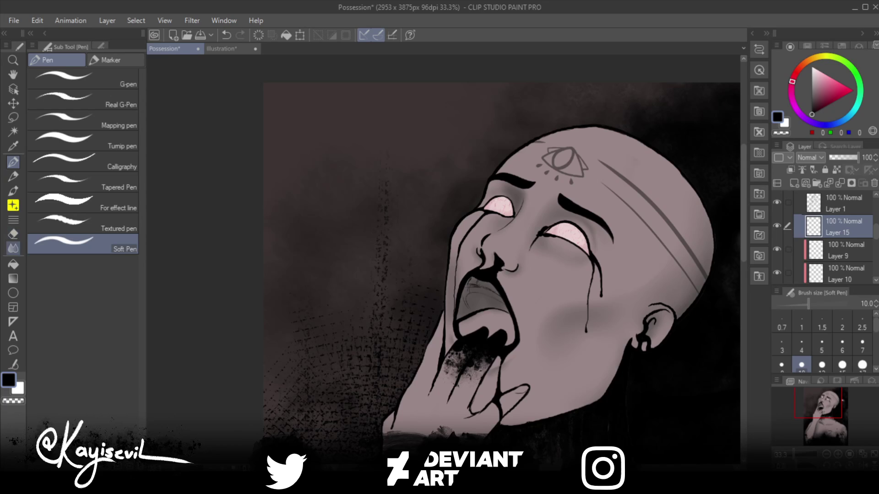
left_click(12, 234)
mouse_move(478, 285)
left_mouse_down()
mouse_move(505, 310)
mouse_move(488, 283)
mouse_move(504, 305)
mouse_move(472, 284)
mouse_move(456, 316)
left_mouse_up()
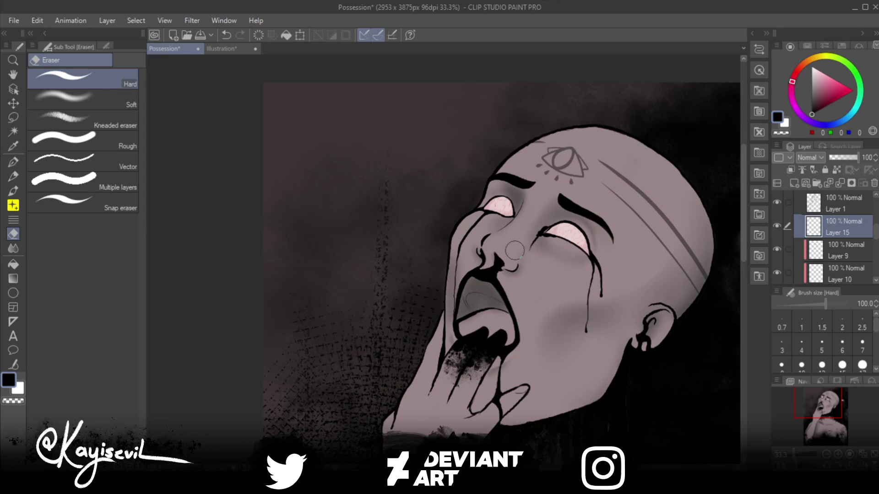
Step: Reduce the Hard eraser's size to 17 on Layer 1 and lock that layer
left_click(839, 204)
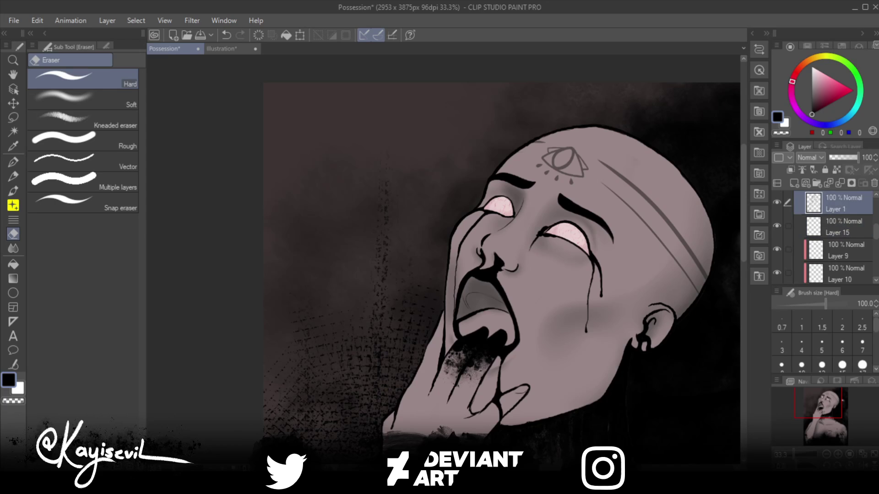
key("[")
key("[")
key("bracketleft")
key("bracketleft")
key("bracketleft")
key("bracketleft")
key("bracketleft")
left_click(825, 170)
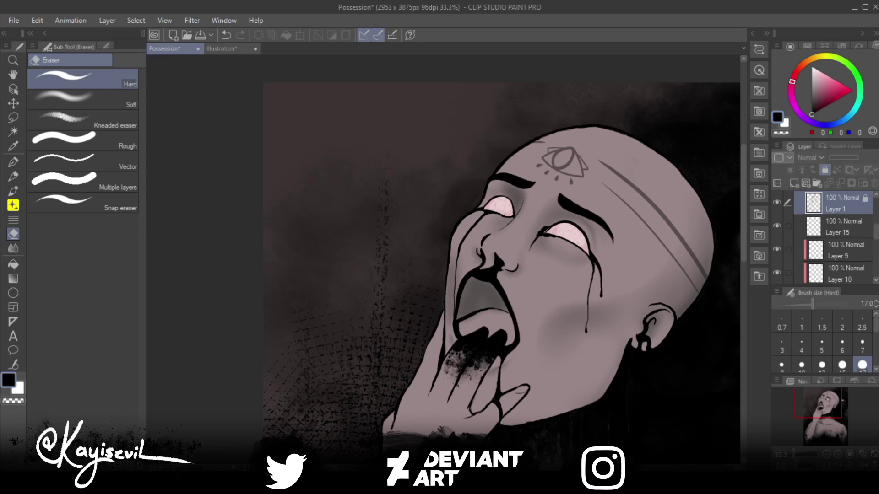
Step: Hide and show Layer 1 to check which line art it holds, and unlock the layer
left_click(842, 227)
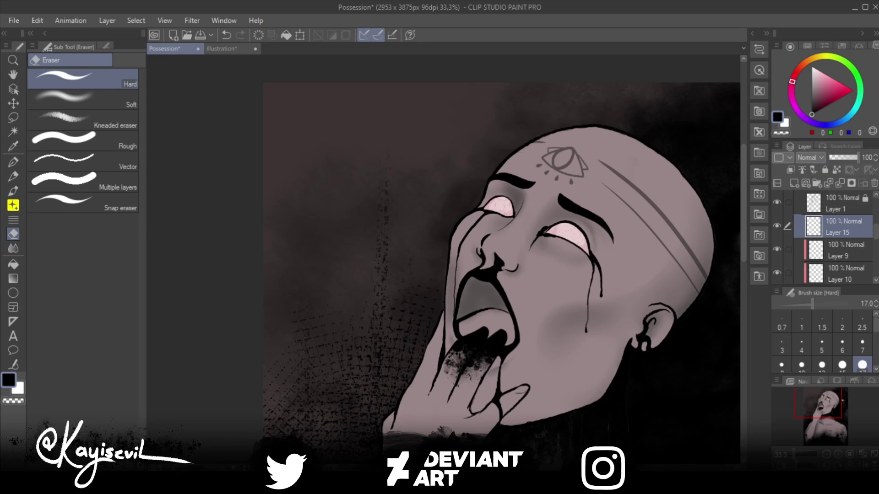
scroll(833, 236, "down", 2)
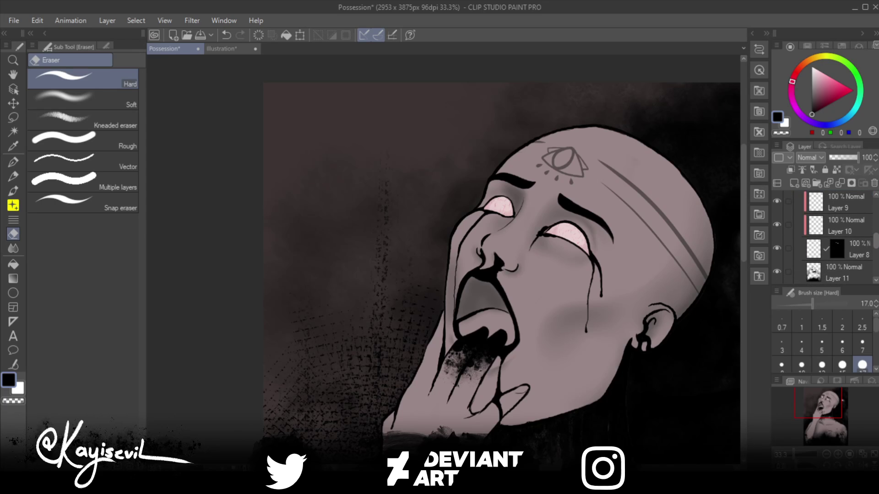
scroll(829, 236, "up", 3)
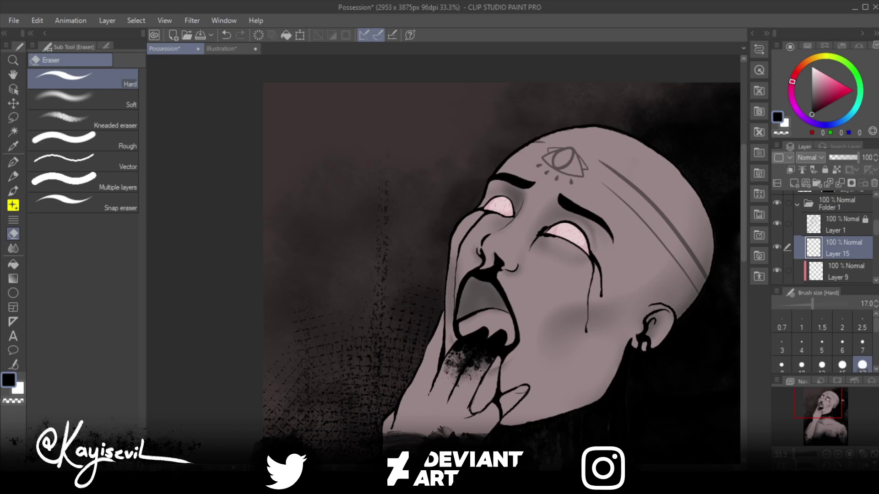
left_click(777, 223)
left_click(776, 224)
left_click(841, 225)
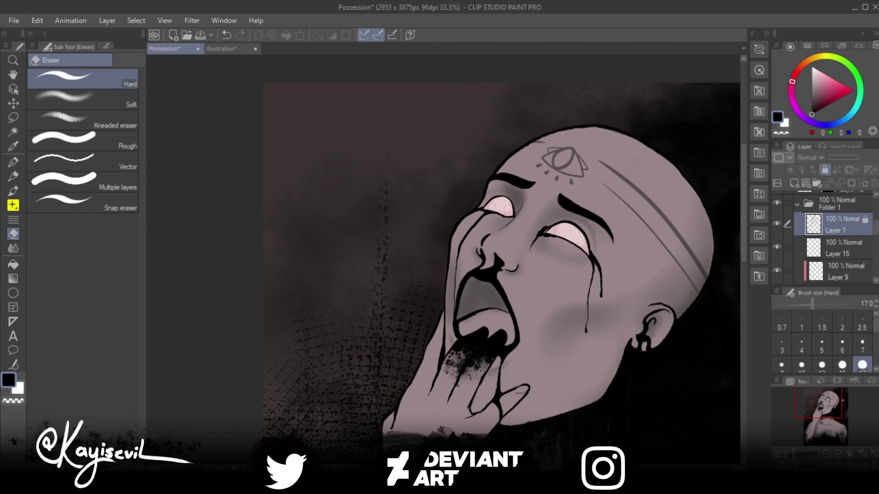
scroll(476, 313, "up", 1)
left_click(825, 170)
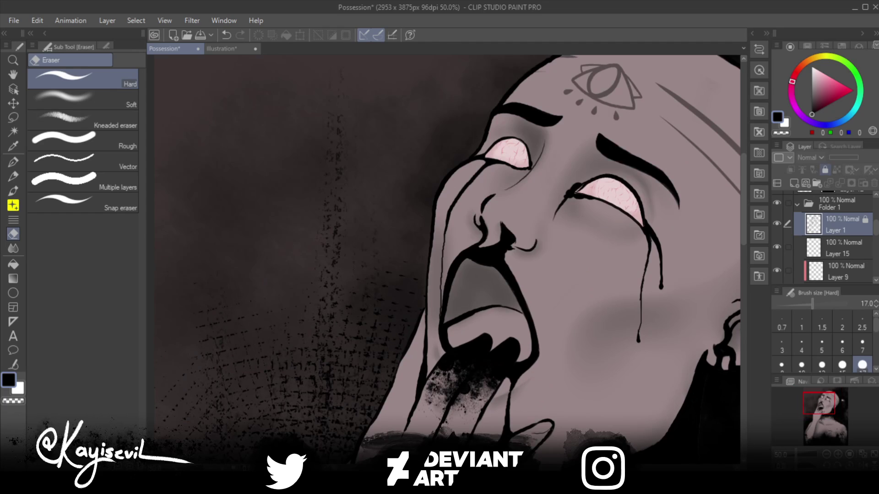
Step: Test the オイルパステル watercolor brush at size 120 in the Illustration document by painting a dark patch beside the Welcome lettering
scroll(462, 272, "up", 1)
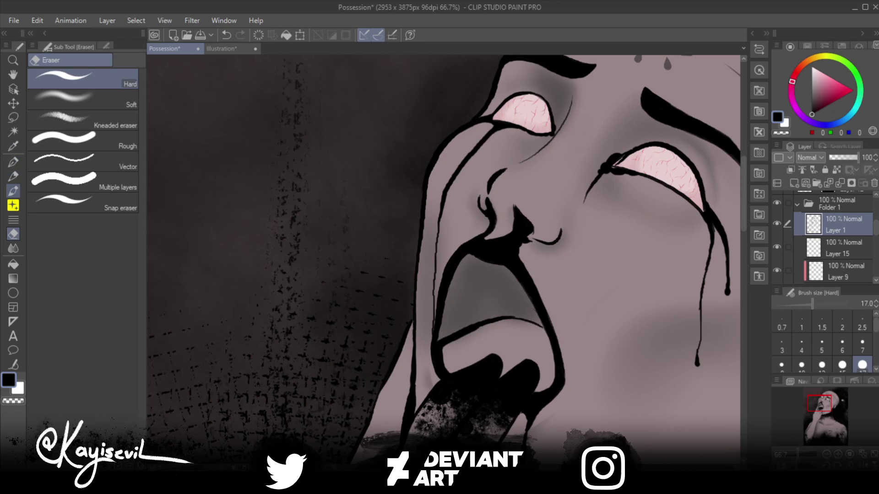
left_click(13, 190)
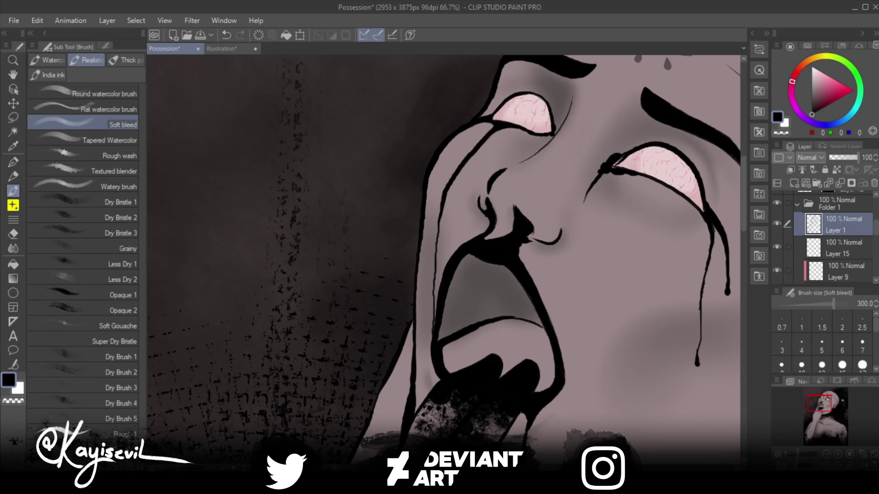
left_click(47, 60)
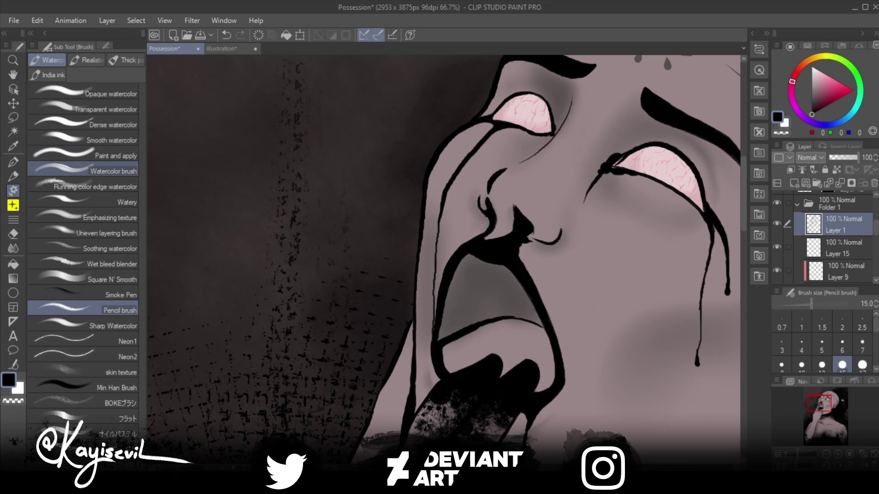
left_click(91, 447)
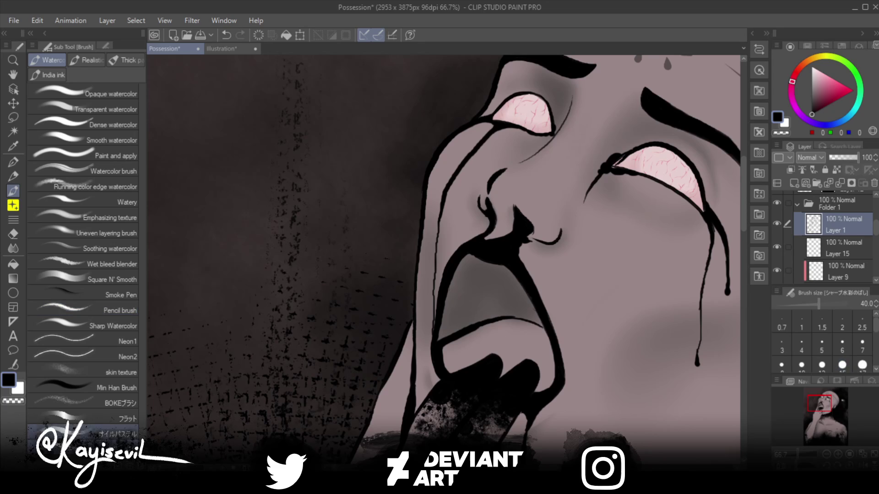
left_click(222, 49)
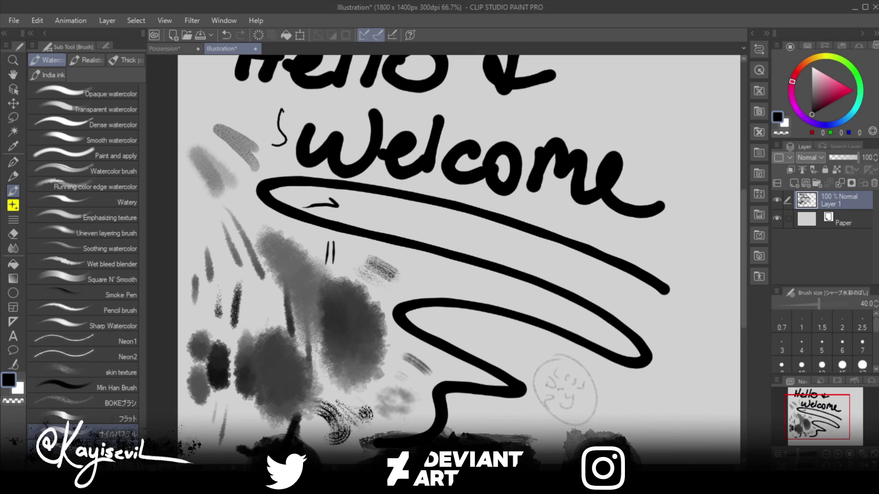
left_click(92, 433)
left_click_drag(209, 97, 229, 104)
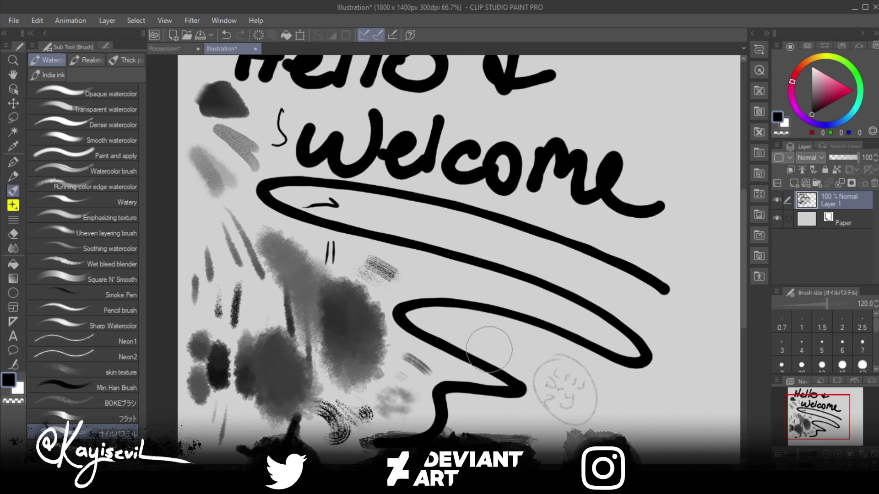
Step: Set the オイルパステル brush to size 15 and test it with short curved strokes inside the lower bend of the black line
key("bracketleft")
key("bracketleft")
key("bracketleft")
key("bracketleft")
key("bracketleft")
key("bracketleft")
key("bracketleft")
key("bracketleft")
key("bracketleft")
key("bracketleft")
key("bracketleft")
mouse_move(506, 348)
left_mouse_down()
mouse_move(459, 330)
mouse_move(502, 363)
left_mouse_up()
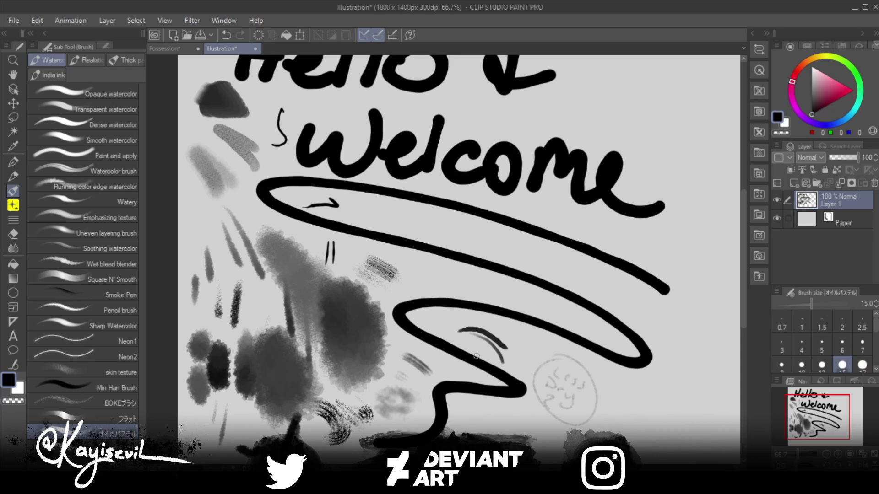
left_click_drag(466, 339, 505, 371)
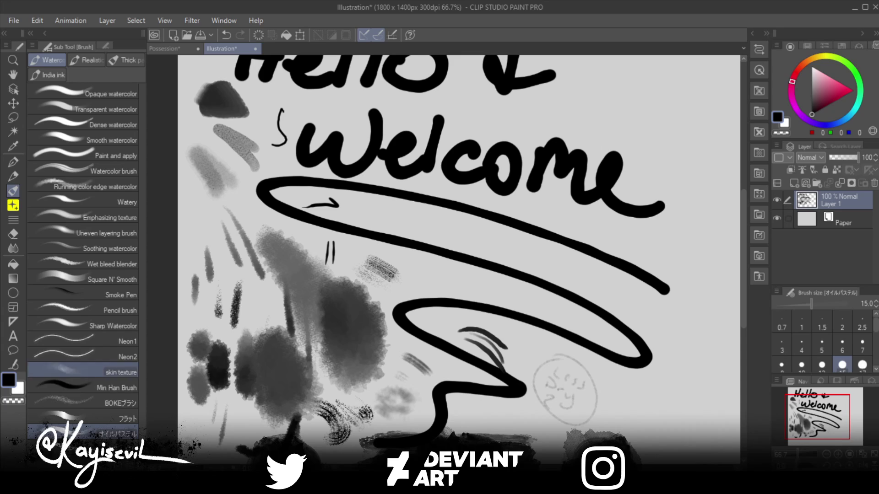
Step: Test the Min Han Brush at size 40 with a short stroke below the zigzag line, and return to the Possession document
left_click(92, 387)
mouse_move(504, 420)
left_mouse_down()
mouse_move(491, 411)
mouse_move(509, 435)
left_mouse_up()
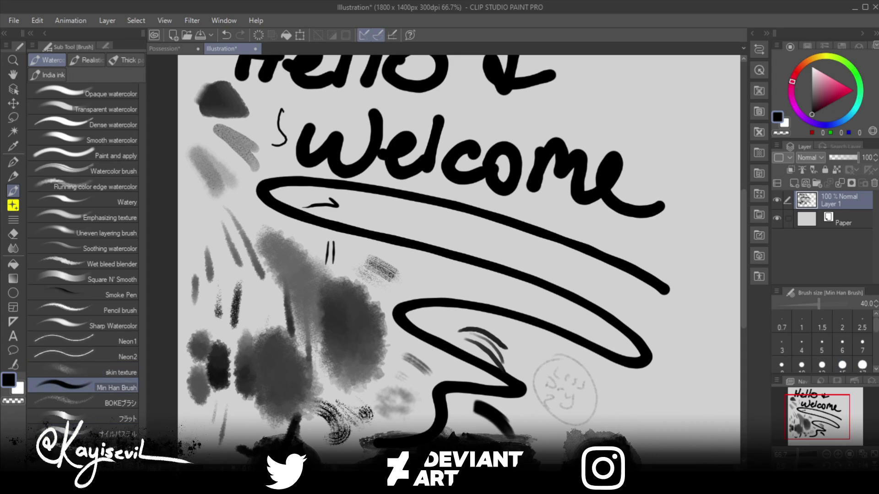
left_click(165, 49)
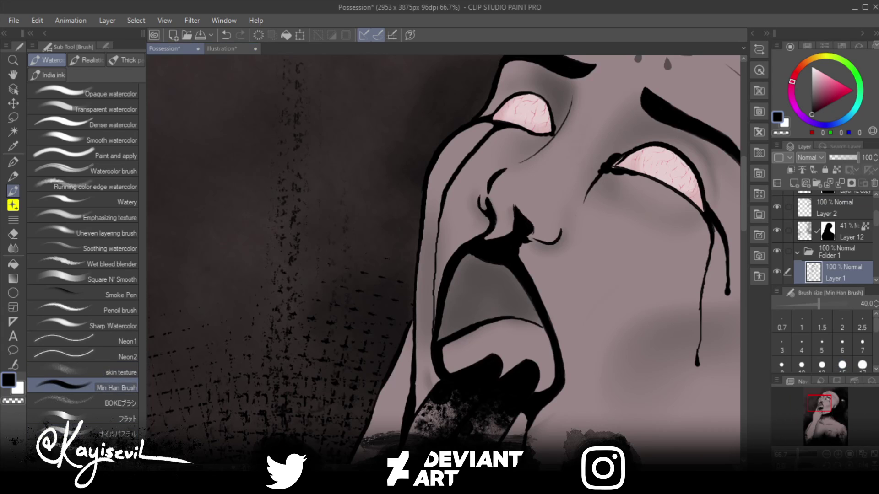
Step: Set the Min Han Brush to size 15 and thicken the upper edge and right side of the mouth outline on Layer 1
key("bracketleft")
key("bracketleft")
key("bracketleft")
key("bracketleft")
key("bracketleft")
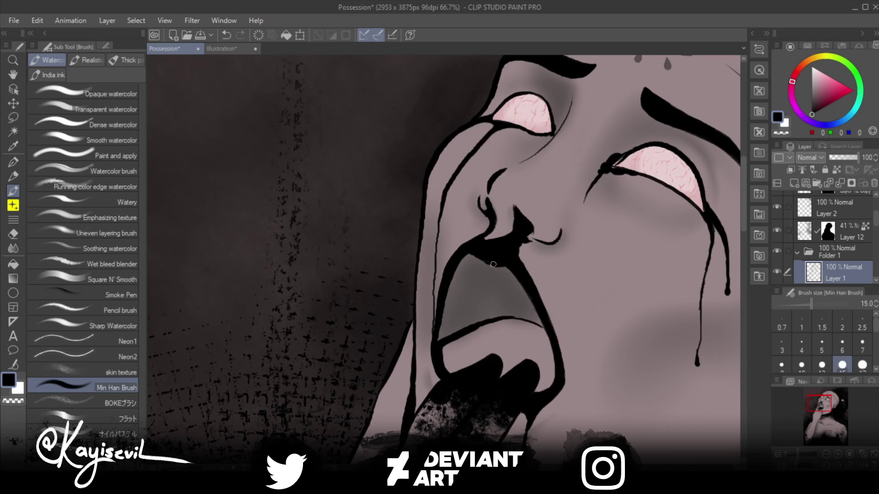
mouse_move(493, 264)
left_mouse_down()
mouse_move(468, 253)
mouse_move(497, 260)
mouse_move(541, 313)
left_mouse_up()
mouse_move(554, 352)
left_mouse_down()
mouse_move(499, 260)
mouse_move(532, 310)
left_mouse_up()
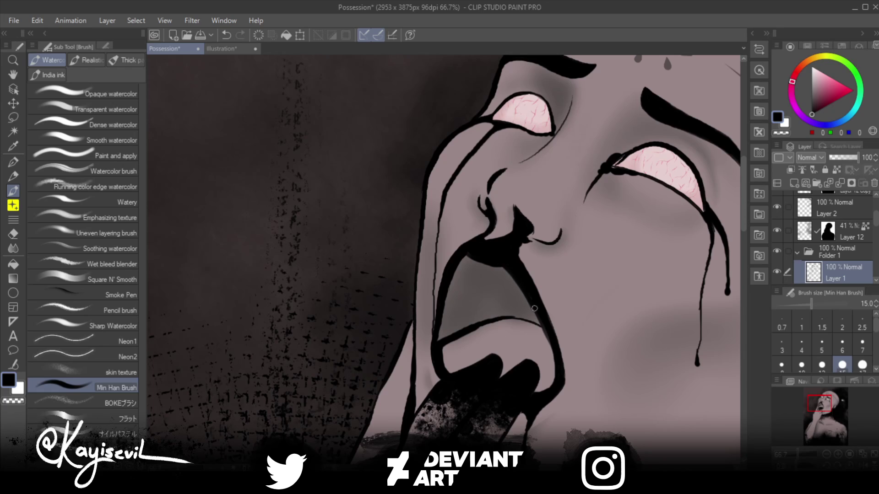
mouse_move(529, 293)
left_mouse_down()
mouse_move(557, 361)
mouse_move(534, 304)
left_mouse_up()
left_click_drag(515, 276, 492, 262)
Step: Thicken the left side and upper-left curve of the mouth outline with the Min Han Brush
mouse_move(474, 255)
left_mouse_down()
mouse_move(453, 278)
mouse_move(468, 254)
mouse_move(440, 325)
left_mouse_up()
left_click_drag(451, 278, 437, 338)
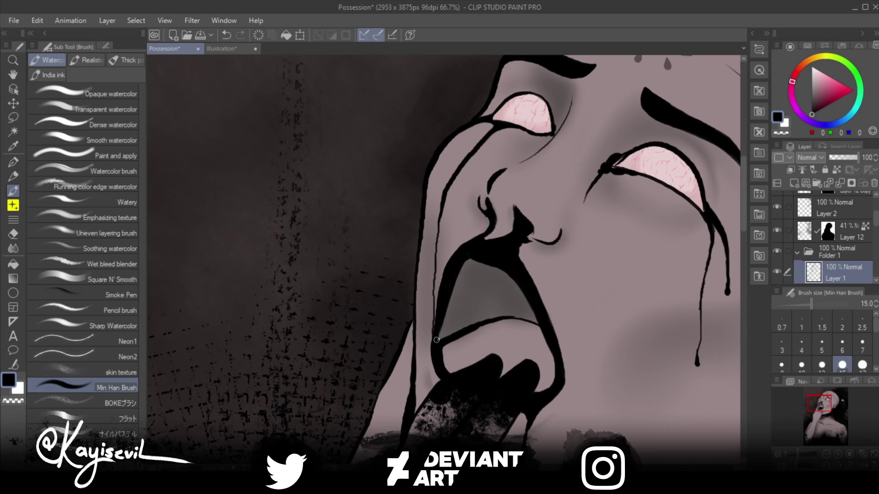
mouse_move(470, 238)
left_mouse_down()
mouse_move(455, 277)
mouse_move(474, 250)
mouse_move(456, 274)
mouse_move(434, 339)
left_mouse_up()
left_click_drag(493, 261, 467, 260)
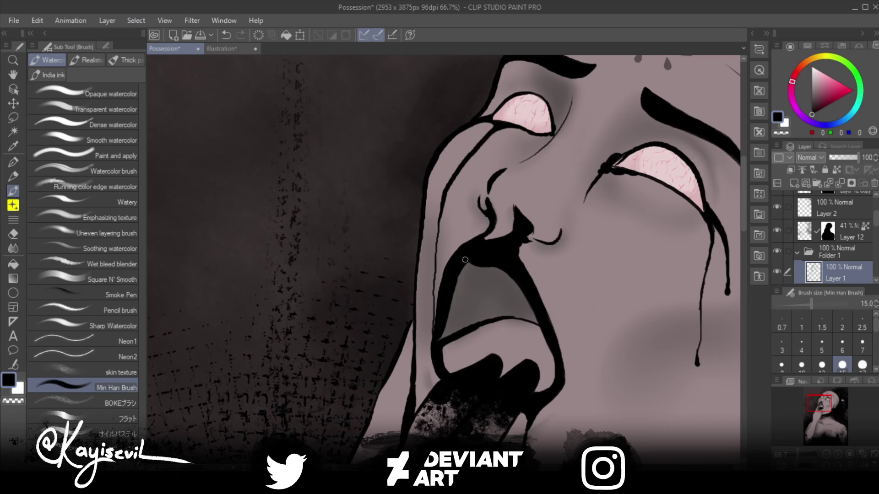
left_click_drag(465, 259, 441, 336)
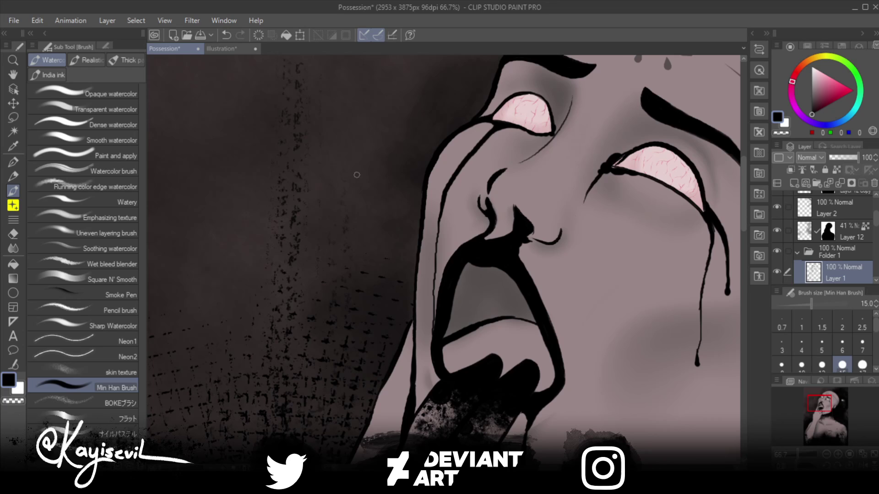
Step: Examine the thickened mouth outline against the whole figure and in a close-up of the face
scroll(357, 176, "down", 3)
scroll(357, 176, "down", 3)
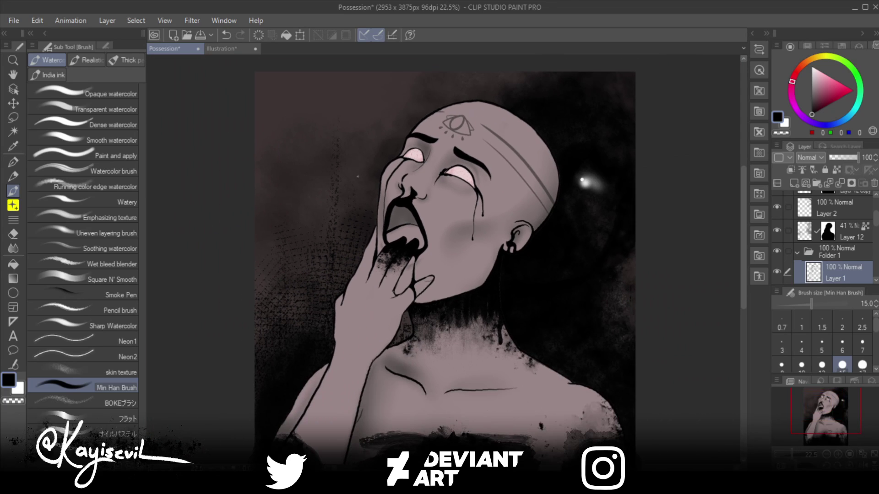
scroll(357, 177, "down", 1)
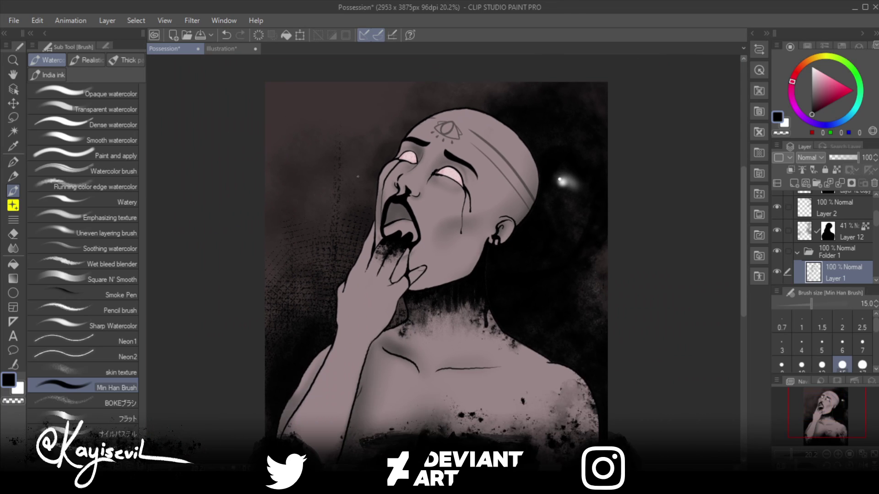
scroll(357, 176, "down", 1)
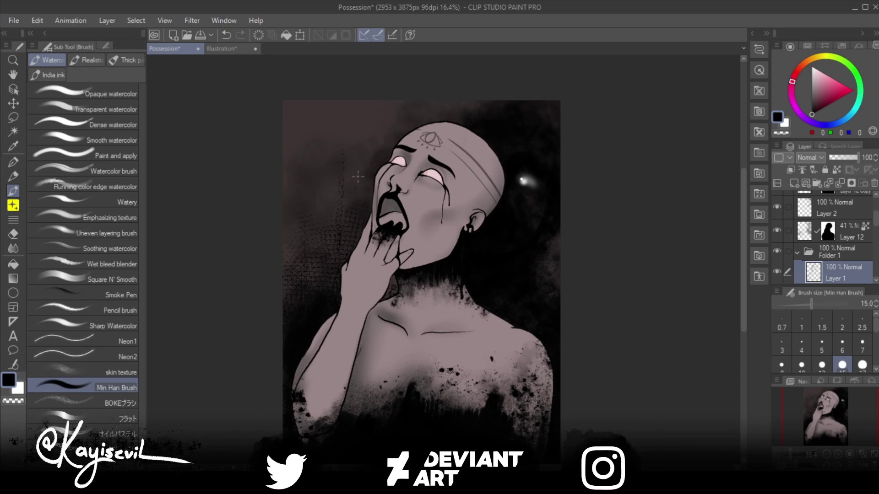
scroll(473, 247, "up", 2)
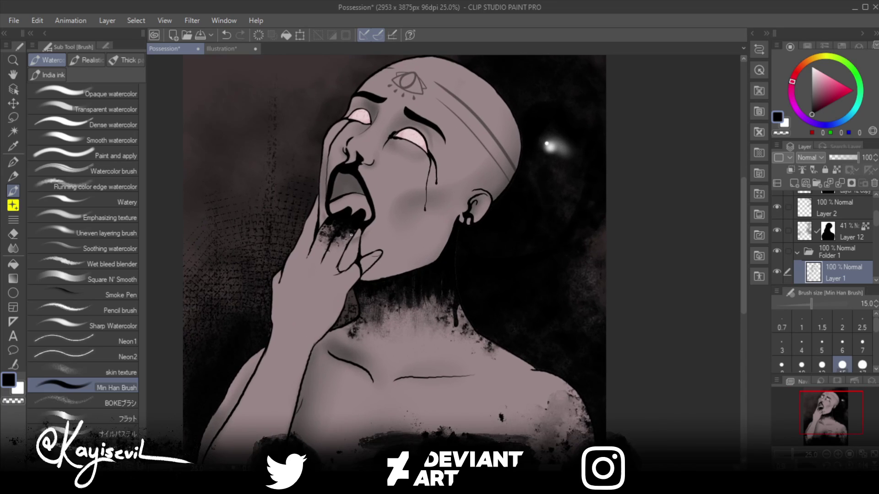
scroll(324, 165, "up", 3)
scroll(324, 164, "up", 1)
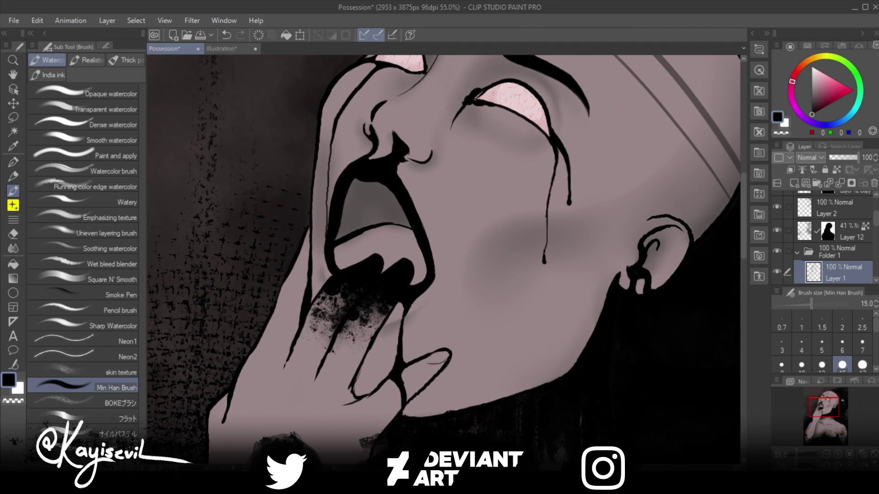
left_click_drag(366, 192, 460, 303)
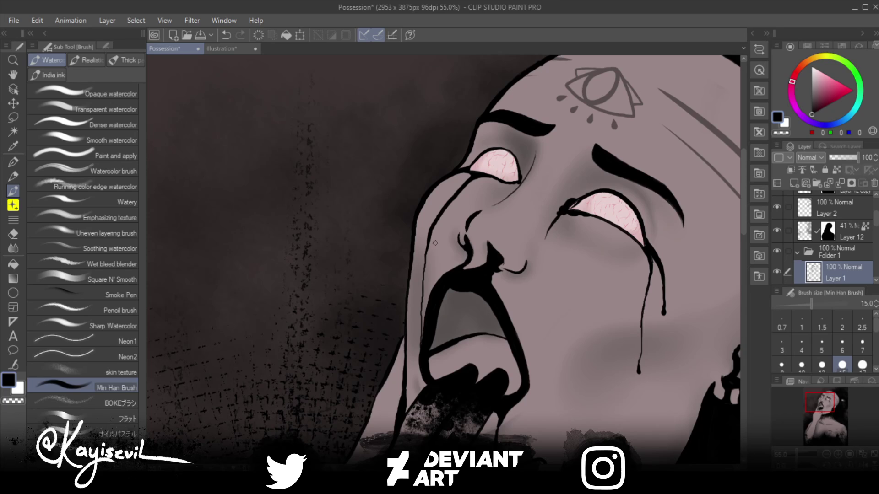
Step: Auto-select the tongue area in the lower mouth on Layer 1, and trim the stray neck and finger regions with the lasso
left_click_drag(875, 219, 876, 233)
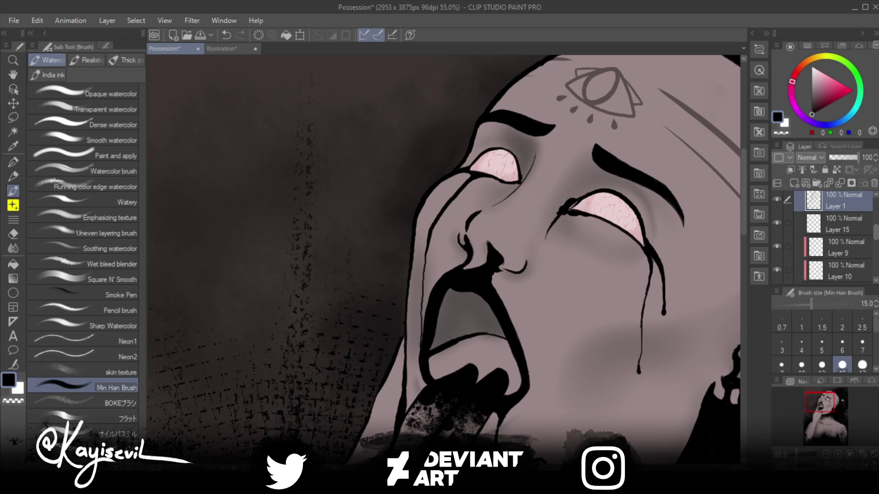
left_click_drag(875, 233, 876, 230)
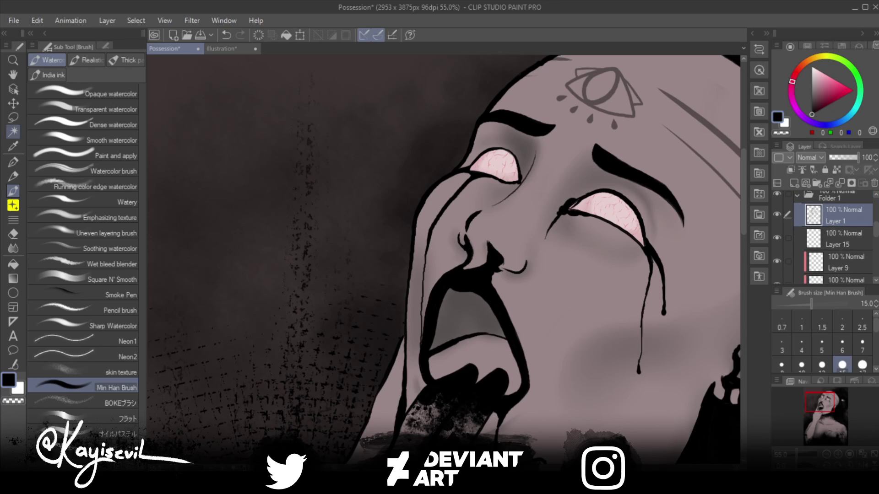
key("w")
left_click(440, 406)
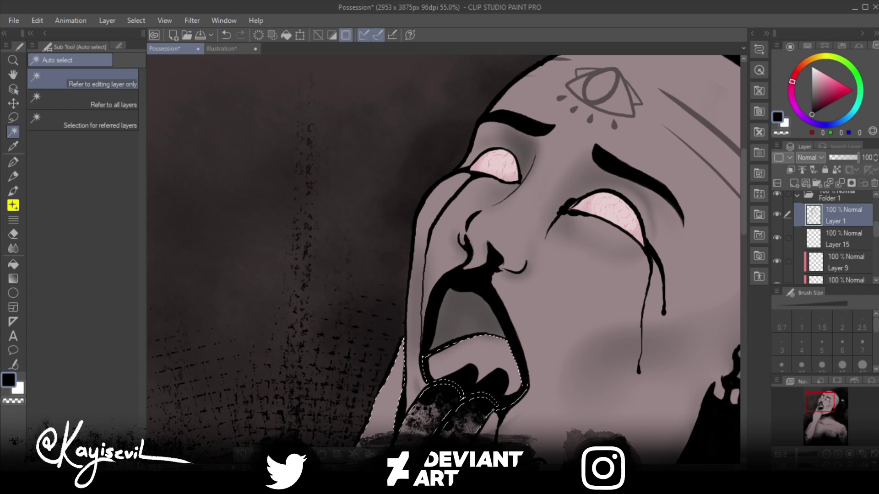
key("m")
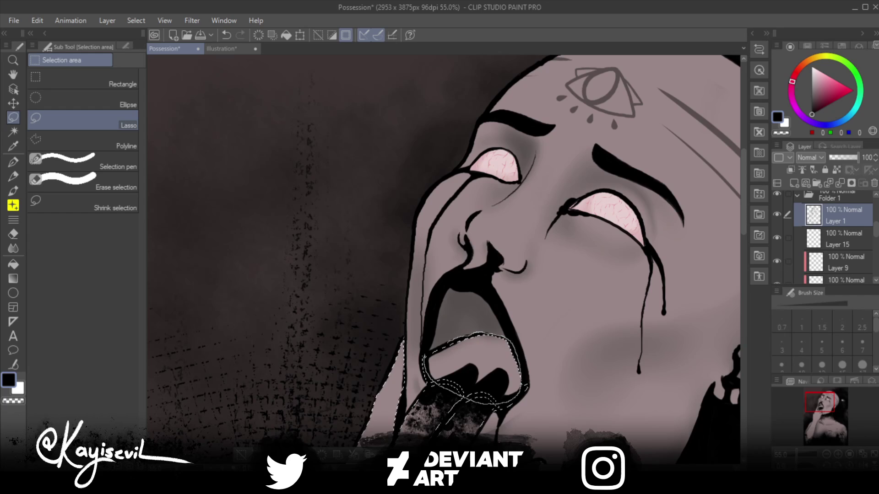
left_click_drag(425, 362, 426, 355)
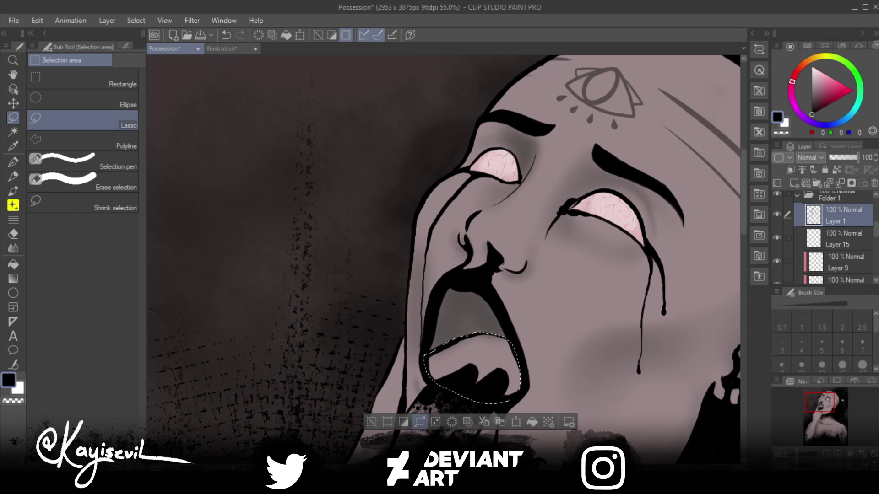
Step: Expand the selection around the tongue area slightly so that it reaches under the line art
left_click(419, 423)
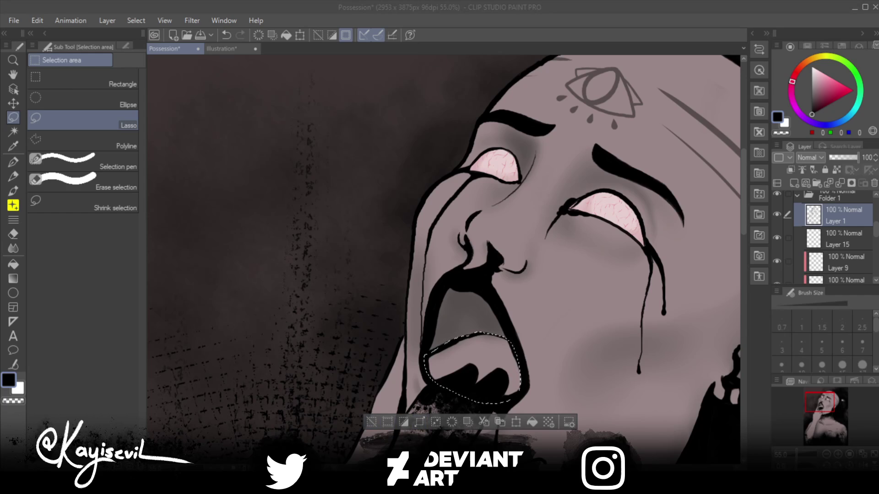
key("Return")
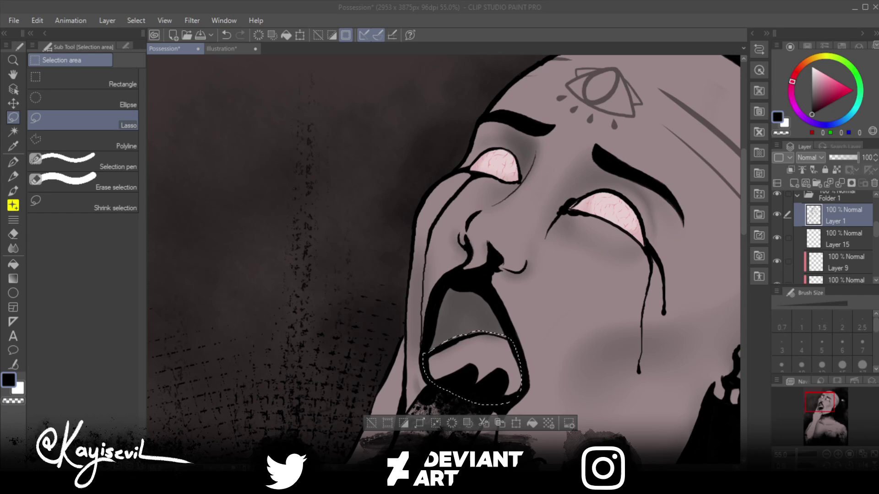
key("Return")
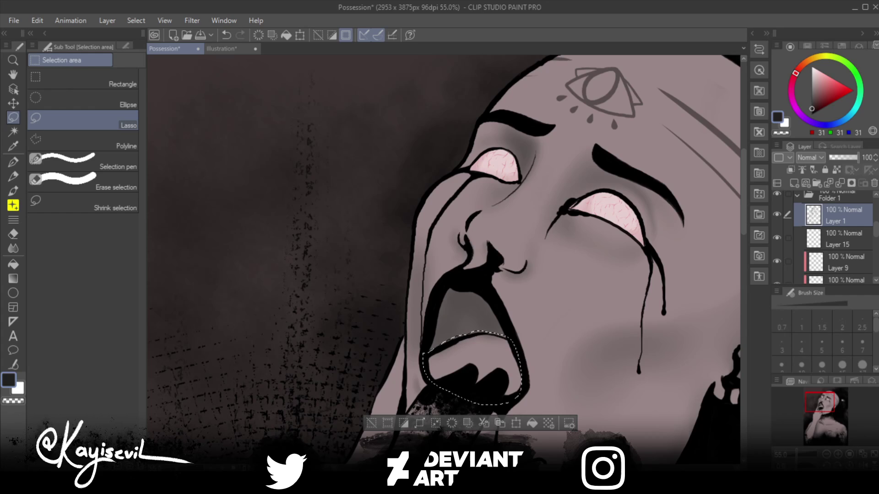
Step: Fill the selected tongue area with dark gray (31, 31, 31) on Layer 15 using the Min Han Brush at size 70
key("b")
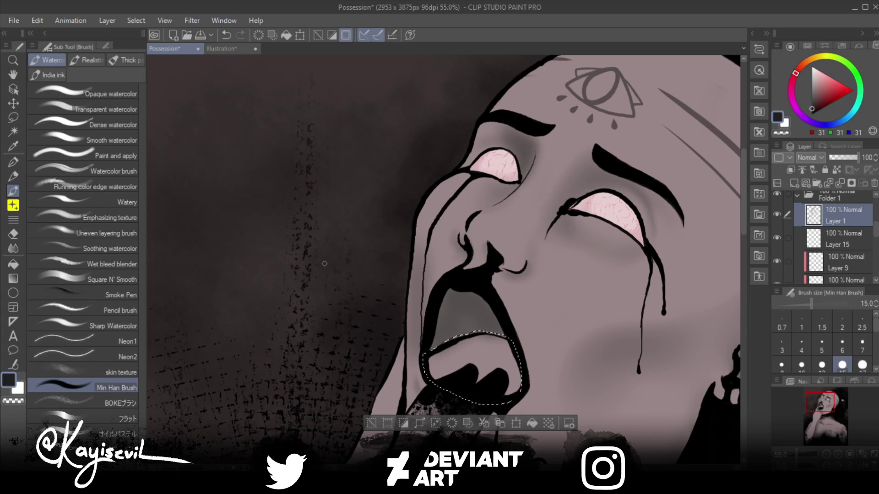
key("bracketright")
key("bracketright")
key("bracketright")
key("bracketright")
key("bracketright")
key("bracketright")
key("bracketright")
key("bracketright")
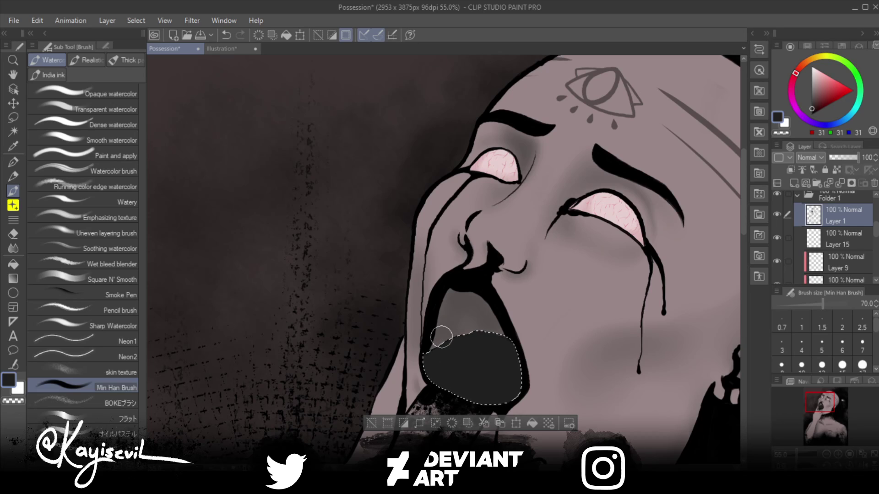
key("ctrl+z")
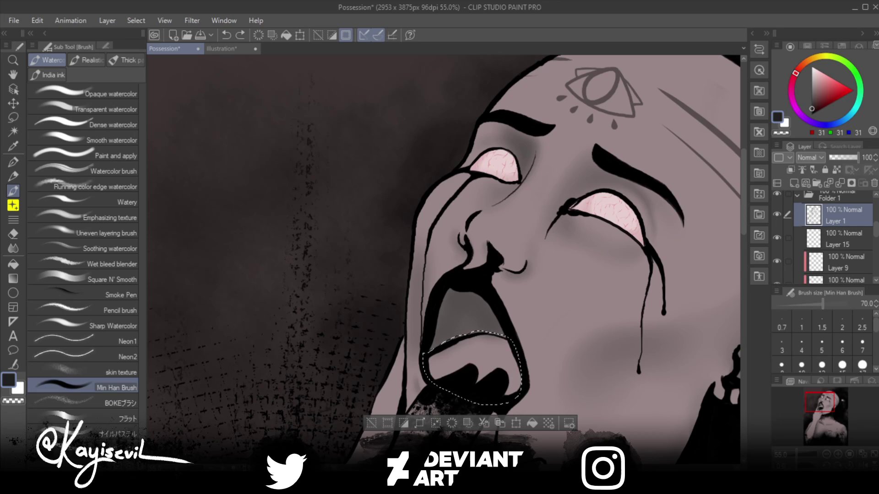
left_click(843, 239)
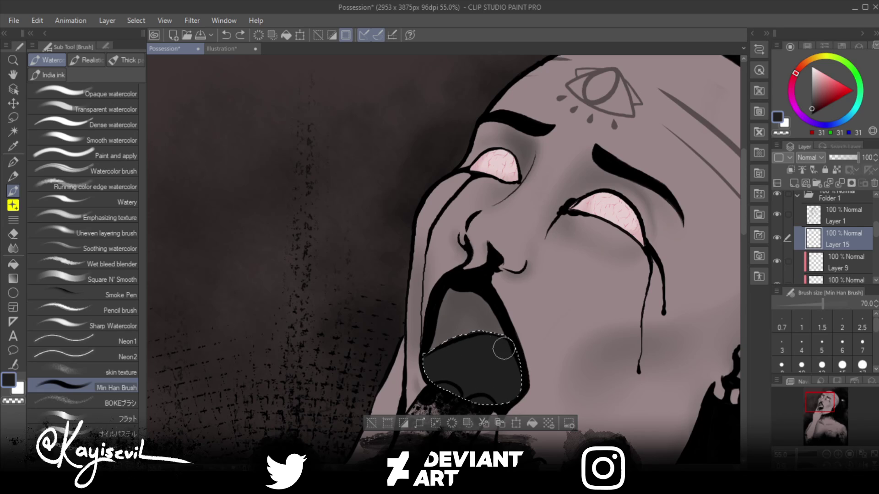
left_click_drag(504, 348, 435, 362)
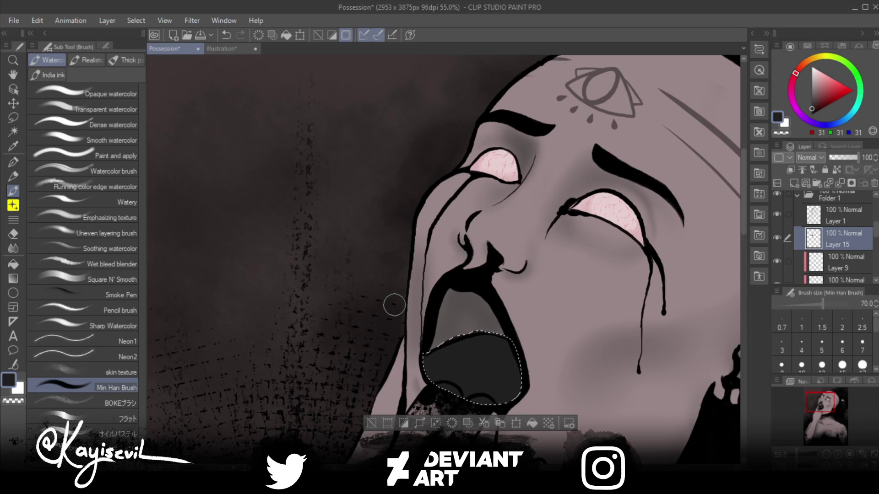
Step: Move Layer 15 directly below Layer 11 in the layer stack, and clear the selection
key("e")
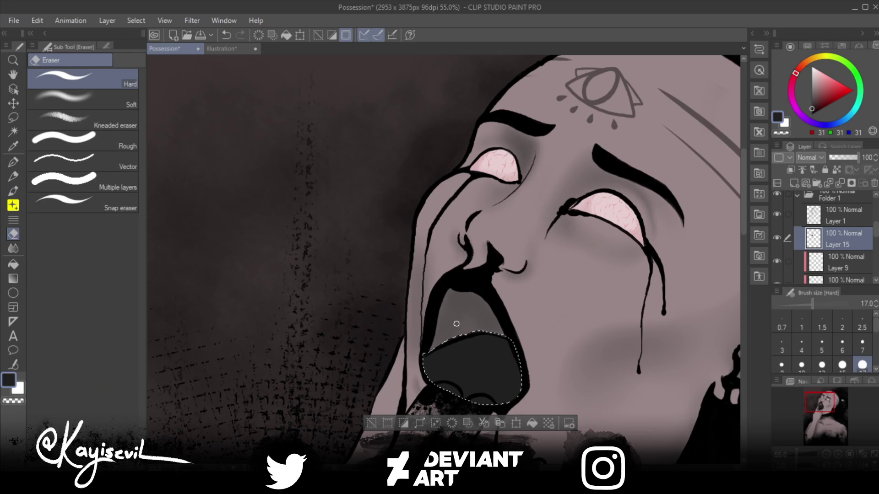
key("shift+space")
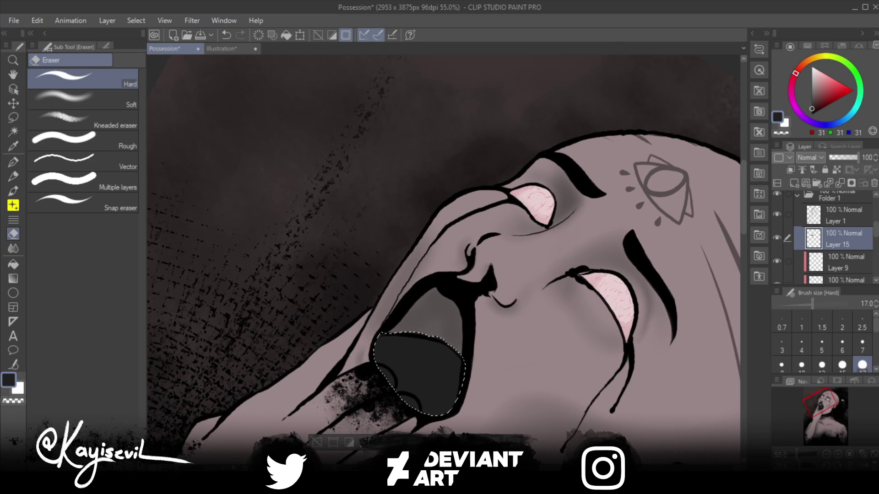
key("asciicircum")
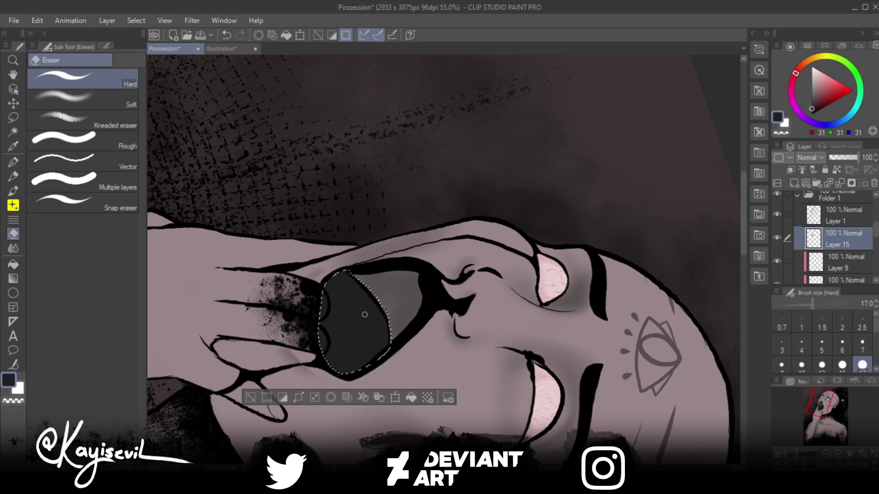
left_click_drag(876, 230, 877, 240)
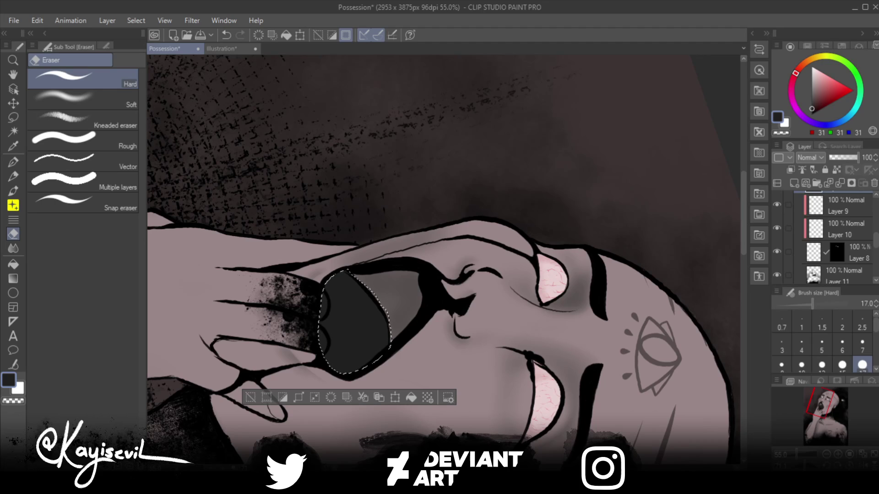
scroll(838, 239, "up", 1)
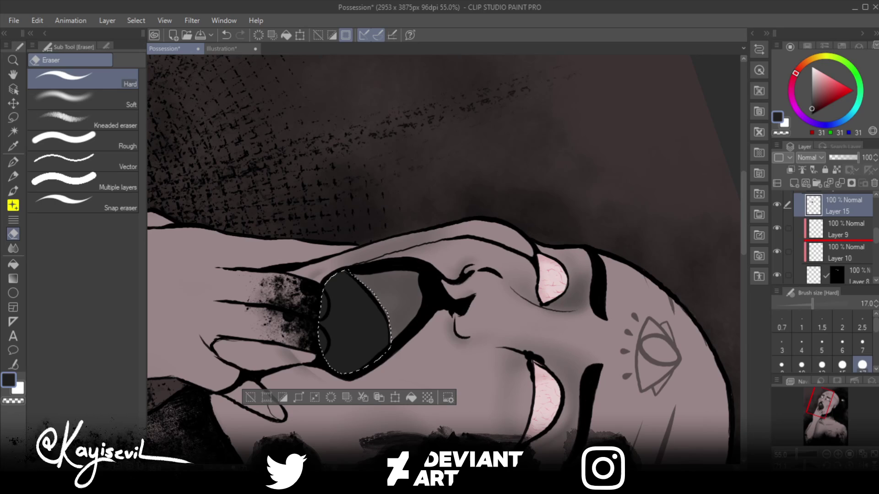
mouse_move(838, 239)
left_mouse_down()
mouse_move(838, 279)
mouse_move(838, 249)
left_mouse_up()
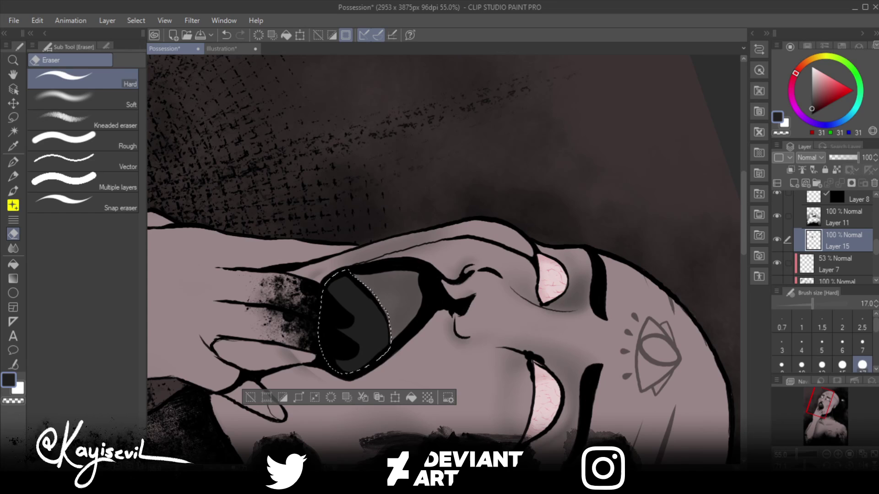
key("minus")
key("minus")
key("minus")
key("minus")
key("minus")
key("minus")
key("minus")
key("minus")
key("minus")
key("minus")
key("minus")
key("minus")
key("minus")
key("minus")
key("minus")
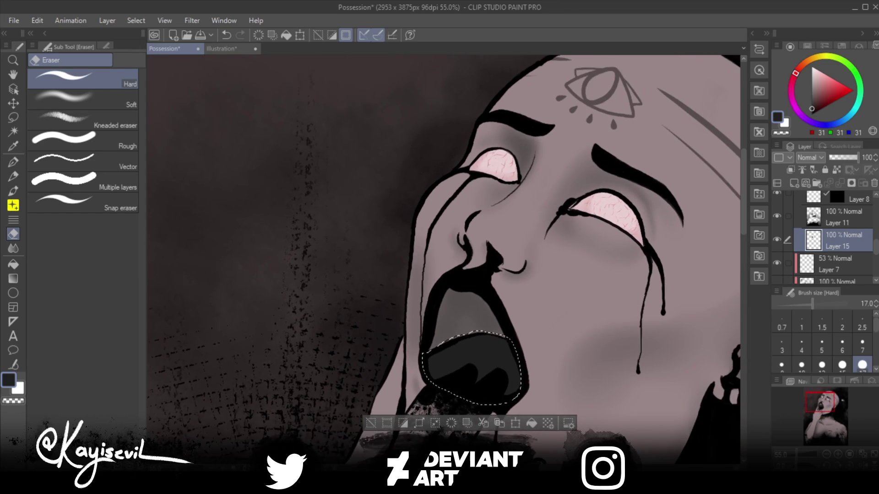
key("minus")
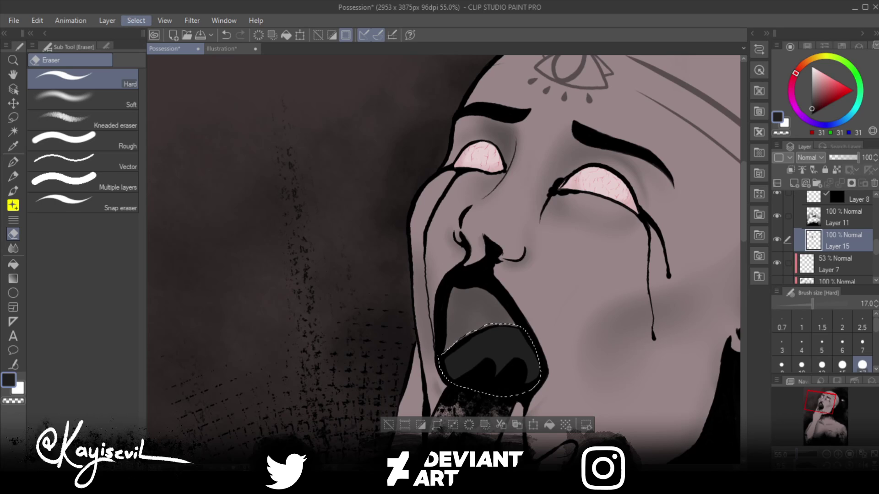
key("ctrl+d")
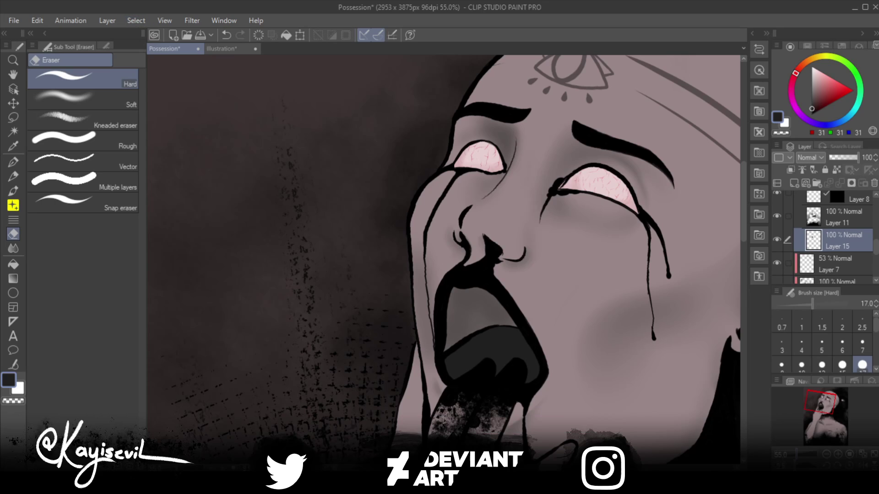
Step: Auto-select the dark gray tongue fill and create a layer mask from it on Layer 15
key("w")
left_click(485, 348)
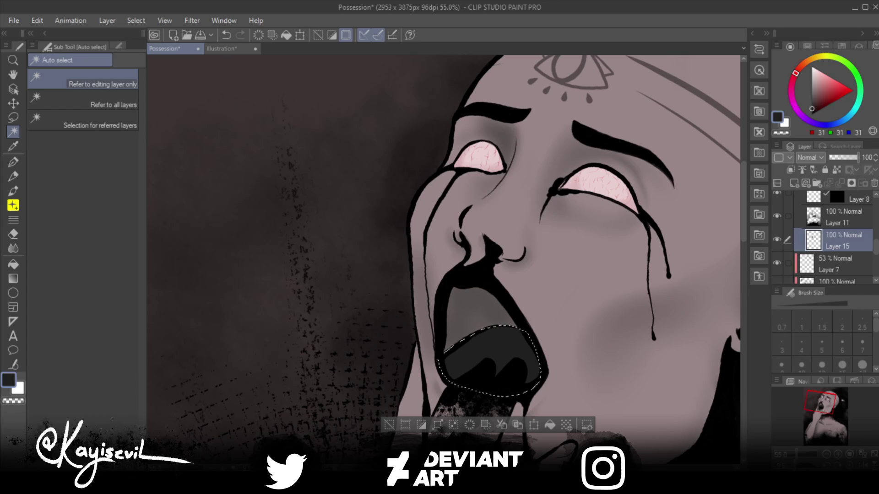
left_click(851, 183)
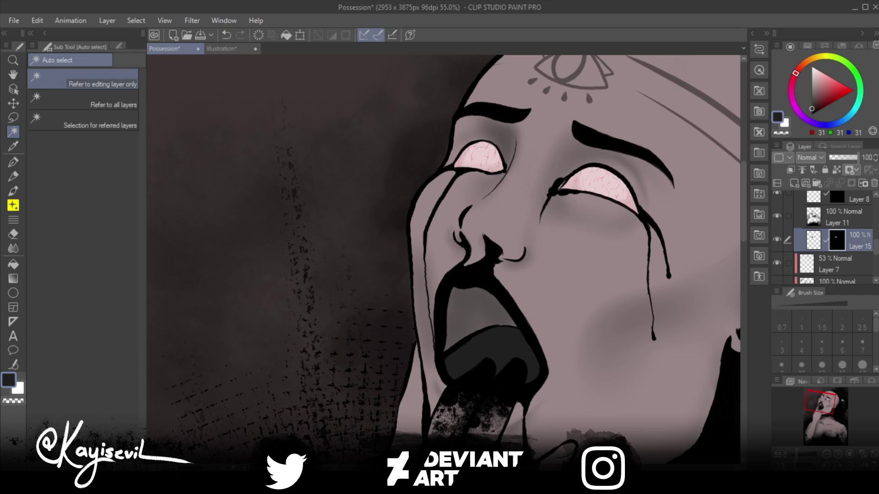
Step: Test the Shadow airbrush in black at size 120 over the gray smudges in the Illustration document, and return to Possession
left_click_drag(812, 109, 817, 111)
left_click_drag(817, 110, 812, 115)
key("b")
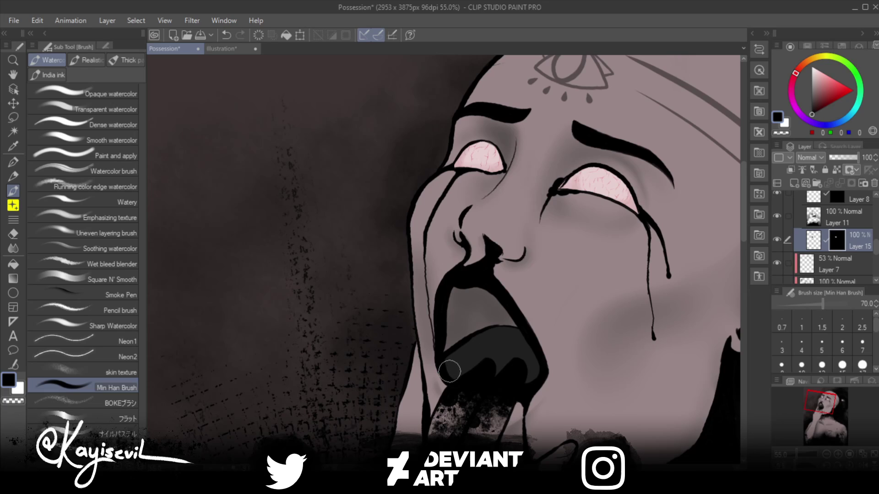
key("bracketleft")
key("e")
left_click(12, 205)
left_click(82, 141)
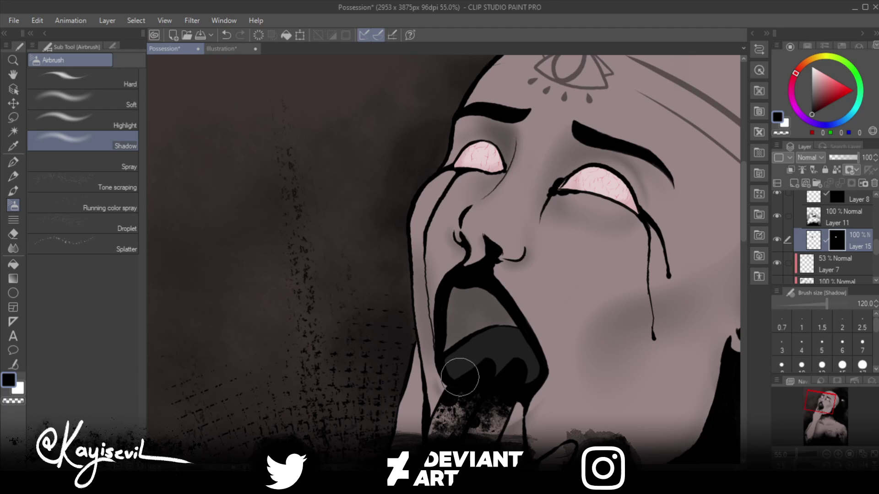
left_click(222, 48)
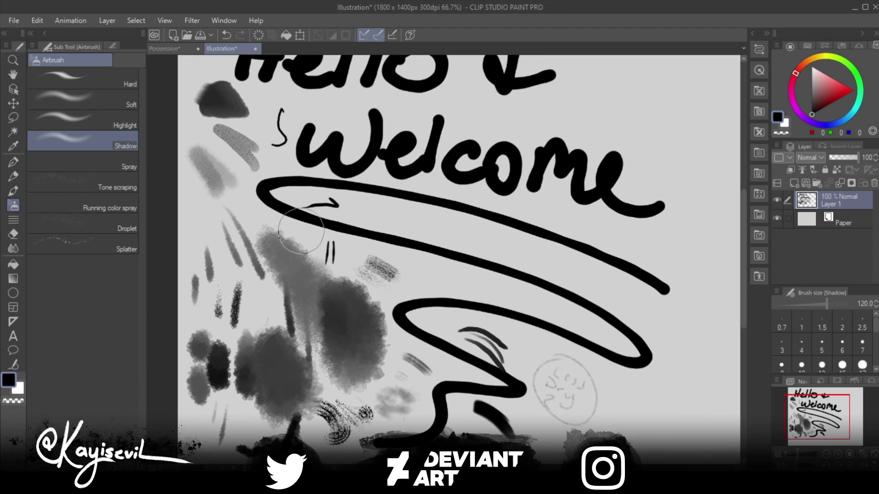
mouse_move(299, 308)
left_mouse_down()
mouse_move(387, 371)
mouse_move(240, 291)
left_mouse_up()
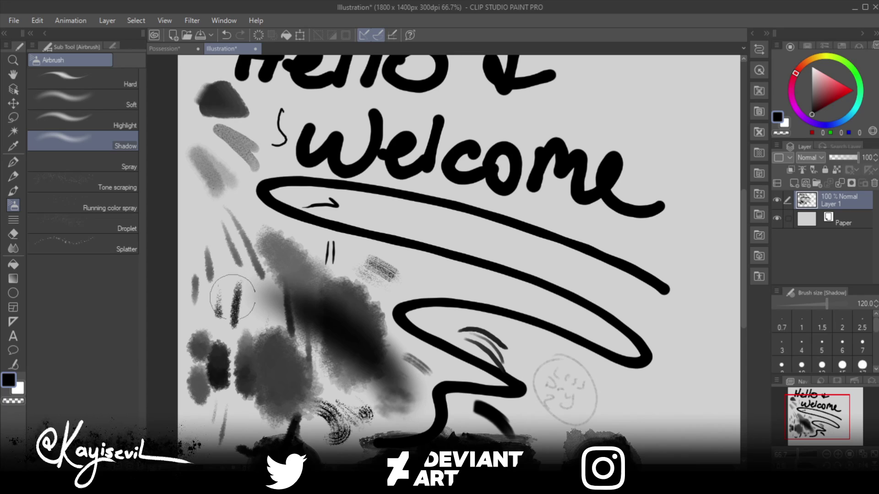
left_click(166, 48)
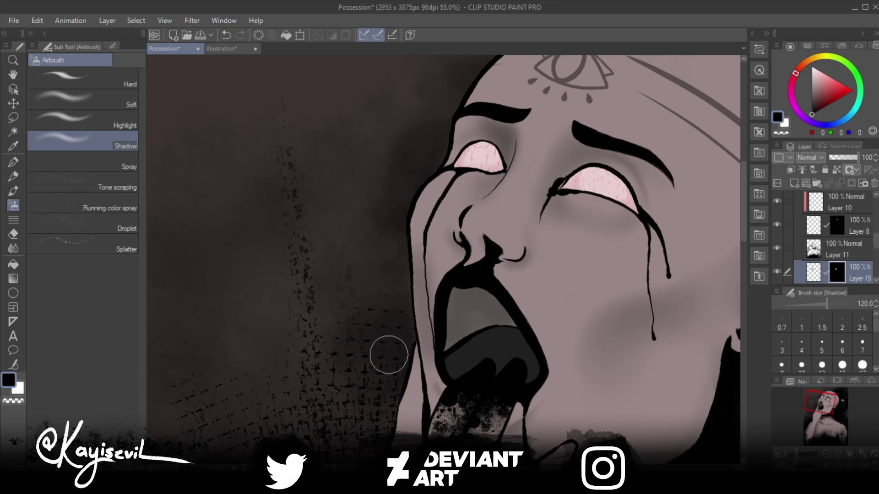
Step: Switch from Layer 15's mask to its image, and set the Shadow airbrush to size 40 with black as the drawing color
left_click(814, 68)
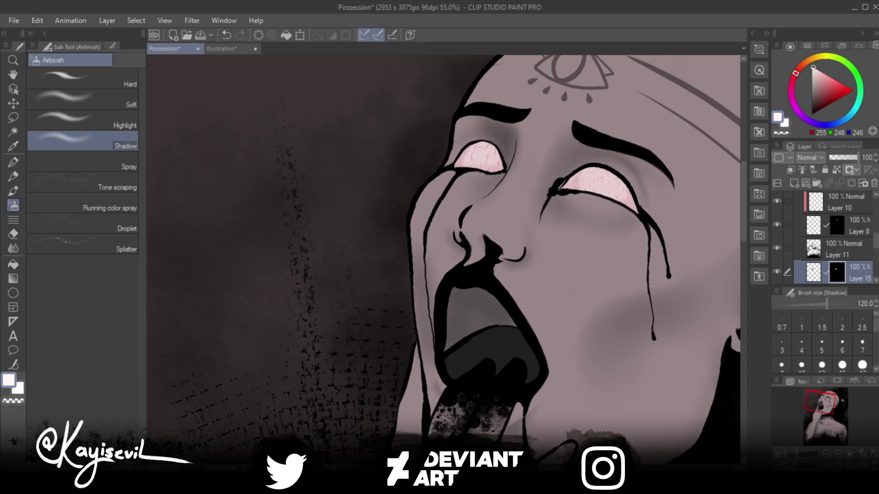
key("bracketleft")
key("bracketleft")
key("bracketleft")
key("bracketleft")
key("bracketleft")
key("bracketleft")
left_click(814, 272)
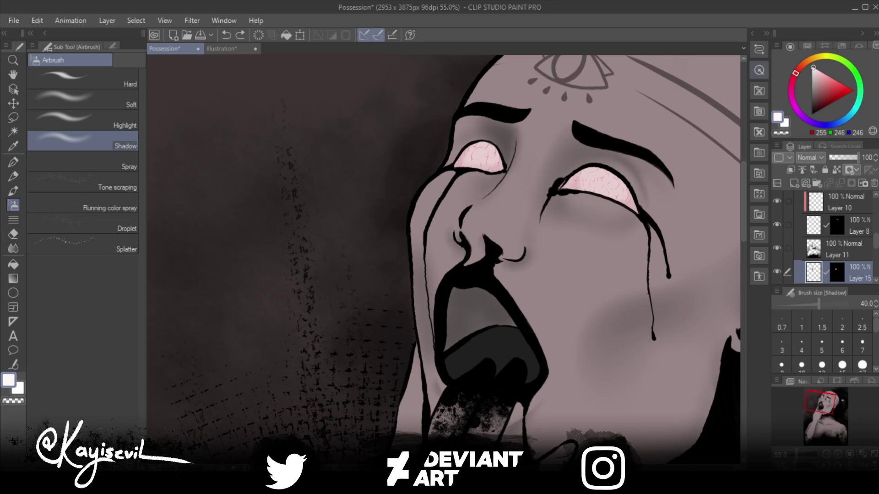
left_click(814, 70)
left_click(812, 115)
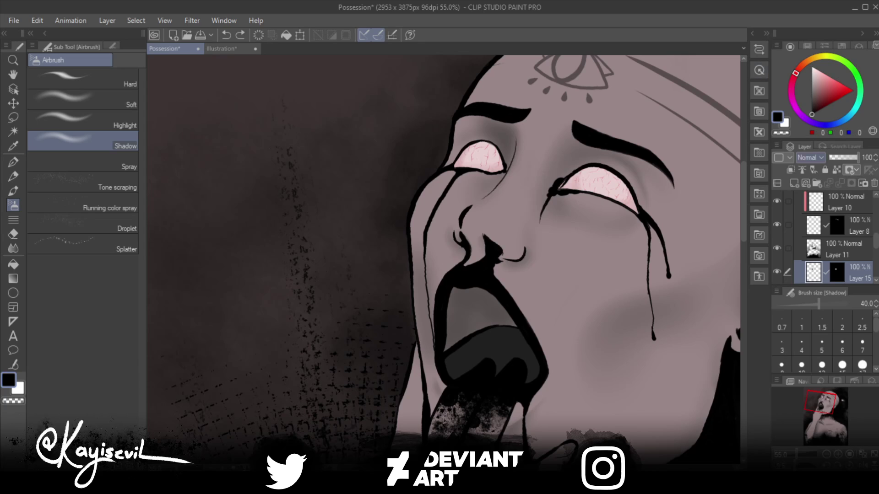
Step: Shade the upper edge and sides of the gray tongue fill on Layer 15 with the black Shadow airbrush at size 50
key("bracketleft")
key("bracketleft")
key("bracketleft")
key("bracketleft")
key("bracketleft")
key("bracketleft")
key("bracketright")
key("bracketright")
key("bracketright")
key("bracketright")
key("bracketright")
key("bracketright")
key("bracketright")
key("bracketright")
key("bracketright")
key("bracketright")
key("bracketright")
key("bracketright")
key("bracketright")
key("bracketright")
mouse_move(534, 378)
left_mouse_down()
mouse_move(545, 354)
mouse_move(512, 388)
mouse_move(478, 342)
mouse_move(513, 363)
mouse_move(534, 345)
mouse_move(481, 377)
mouse_move(447, 330)
mouse_move(520, 334)
mouse_move(480, 293)
mouse_move(502, 329)
mouse_move(519, 330)
mouse_move(495, 343)
mouse_move(494, 315)
mouse_move(485, 333)
mouse_move(519, 331)
mouse_move(486, 348)
mouse_move(545, 317)
mouse_move(508, 334)
mouse_move(551, 362)
left_mouse_up()
key("bracketleft")
key("bracketleft")
key("bracketleft")
key("bracketleft")
key("bracketleft")
key("bracketleft")
key("bracketleft")
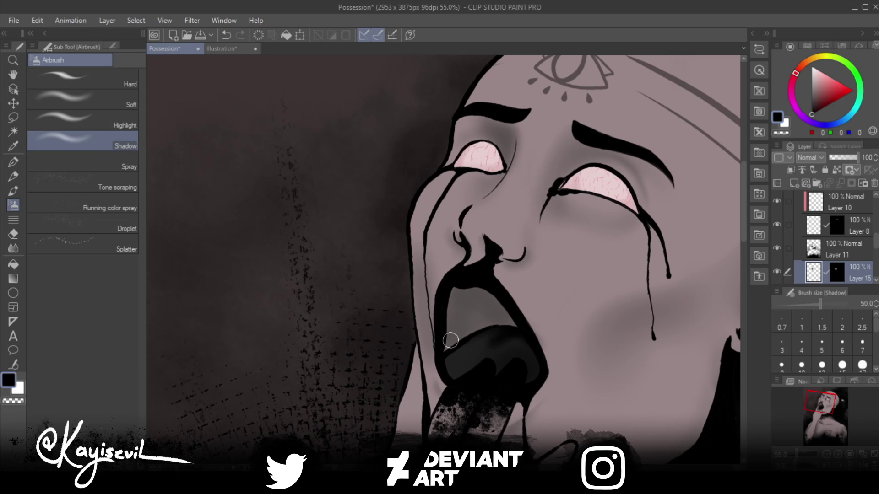
mouse_move(450, 340)
left_mouse_down()
mouse_move(501, 329)
mouse_move(500, 340)
mouse_move(521, 335)
mouse_move(482, 349)
mouse_move(508, 332)
mouse_move(476, 353)
mouse_move(466, 372)
mouse_move(467, 345)
mouse_move(506, 309)
mouse_move(478, 358)
mouse_move(503, 334)
mouse_move(466, 371)
mouse_move(510, 329)
left_mouse_up()
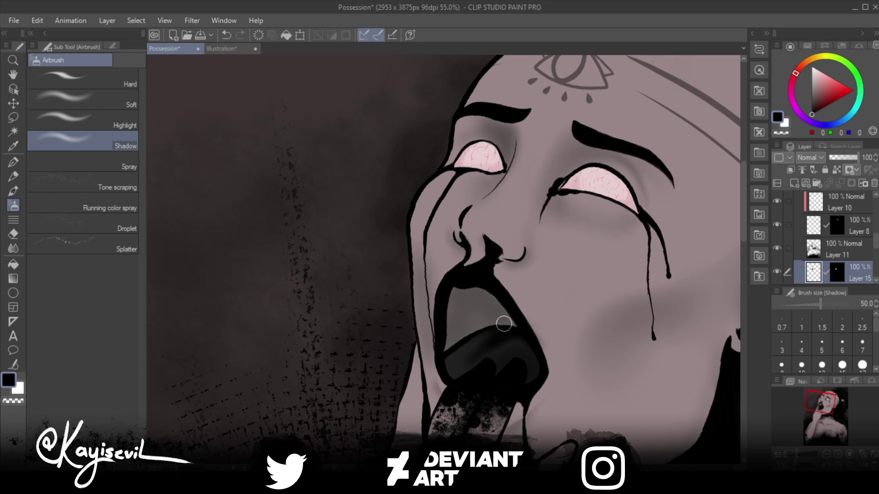
mouse_move(504, 324)
left_mouse_down()
mouse_move(459, 336)
mouse_move(484, 327)
mouse_move(444, 356)
mouse_move(473, 333)
mouse_move(455, 344)
mouse_move(446, 369)
mouse_move(463, 382)
mouse_move(450, 343)
mouse_move(464, 337)
mouse_move(449, 354)
mouse_move(493, 388)
mouse_move(444, 346)
mouse_move(463, 384)
mouse_move(450, 374)
mouse_move(444, 335)
mouse_move(446, 367)
mouse_move(499, 348)
mouse_move(481, 345)
mouse_move(538, 361)
mouse_move(514, 382)
mouse_move(531, 334)
mouse_move(535, 361)
mouse_move(489, 368)
mouse_move(524, 340)
mouse_move(530, 353)
mouse_move(490, 376)
mouse_move(535, 351)
left_mouse_up()
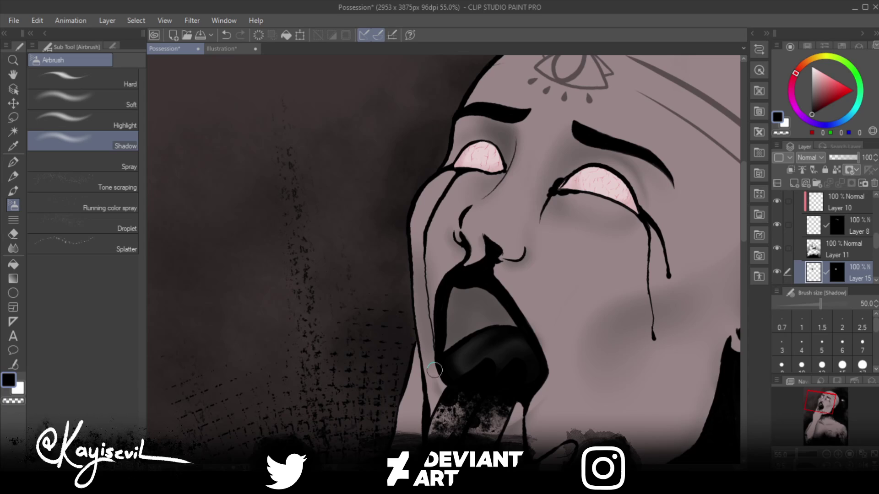
Step: Lighten the tongue's surface on Layer 15 with the Soft airbrush in dark gray (RGB 90, 90, 90), adjusting the brush size while painting
left_click(83, 99)
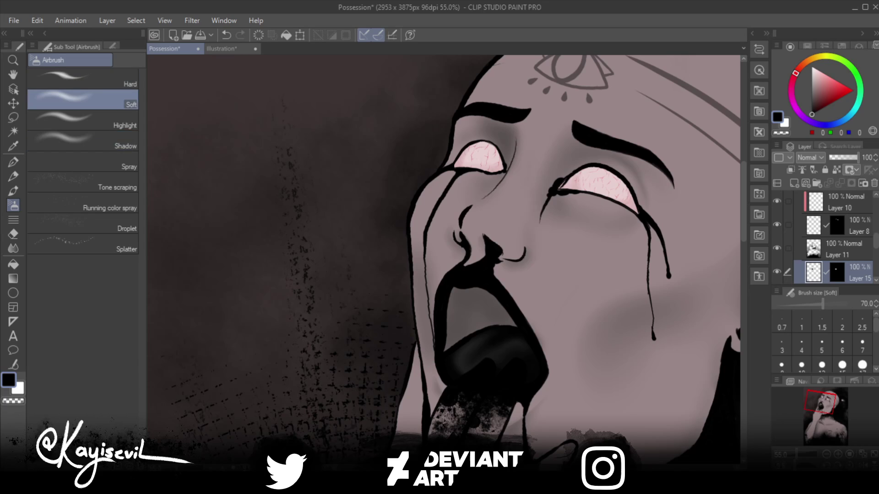
left_click_drag(812, 114, 811, 98)
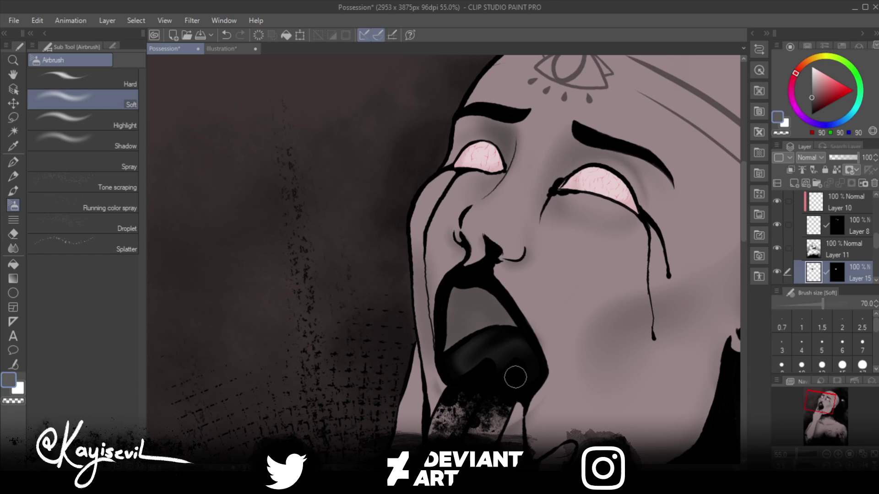
key("bracketleft")
key("bracketleft")
key("bracketright")
key("bracketright")
key("bracketright")
mouse_move(518, 375)
left_mouse_down()
mouse_move(489, 383)
mouse_move(501, 390)
mouse_move(514, 374)
mouse_move(491, 389)
mouse_move(517, 373)
mouse_move(512, 366)
mouse_move(495, 397)
mouse_move(477, 359)
left_mouse_up()
key("bracketleft")
key("bracketleft")
key("bracketleft")
key("bracketleft")
key("bracketleft")
Step: Refine the shading on the tongue with the Shadow airbrush in black, reducing the brush size to 30
left_click(82, 140)
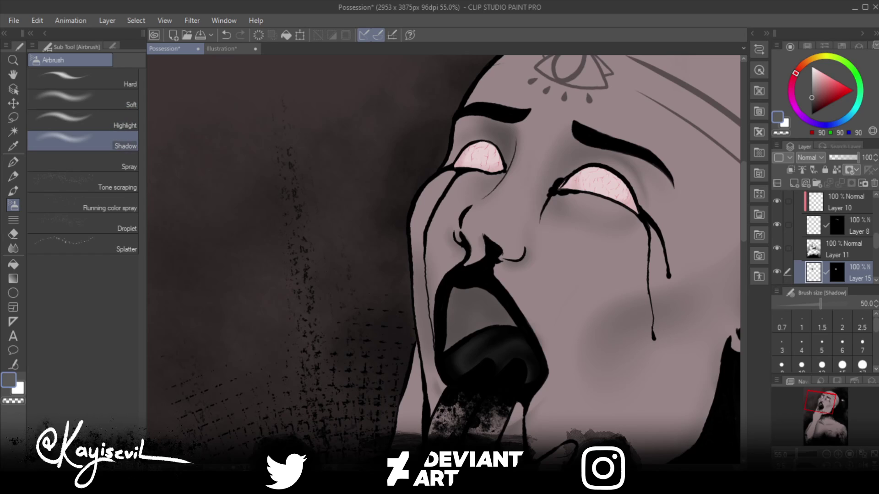
key("d")
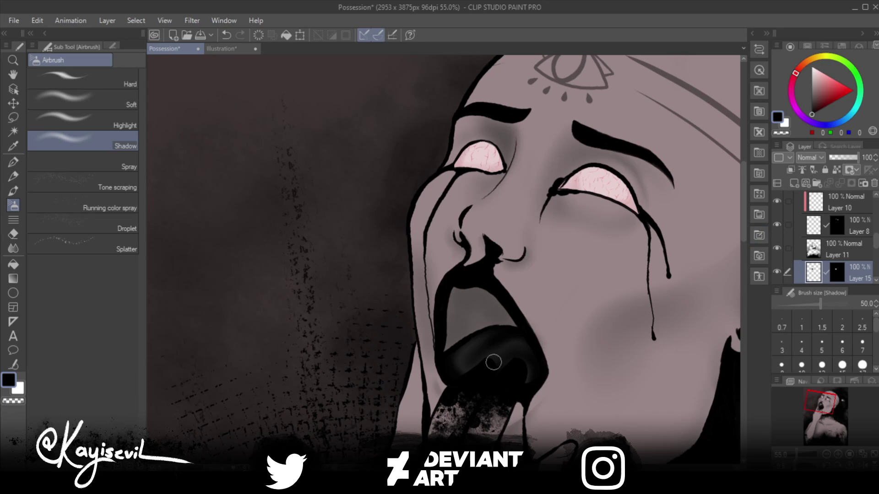
key("bracketleft")
key("bracketleft")
key("bracketleft")
key("bracketright")
Step: Reset the canvas rotation so the illustration stands upright, and set the Shadow airbrush size to 100
scroll(380, 314, "down", 6)
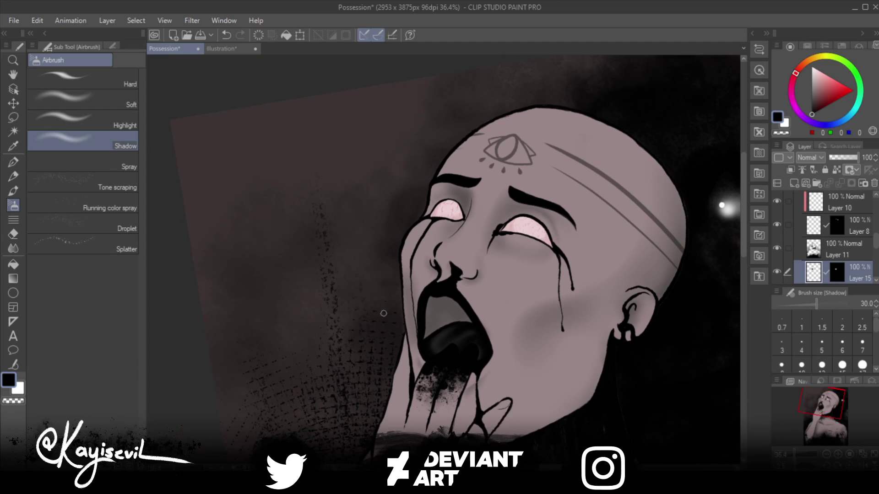
scroll(381, 316, "down", 2)
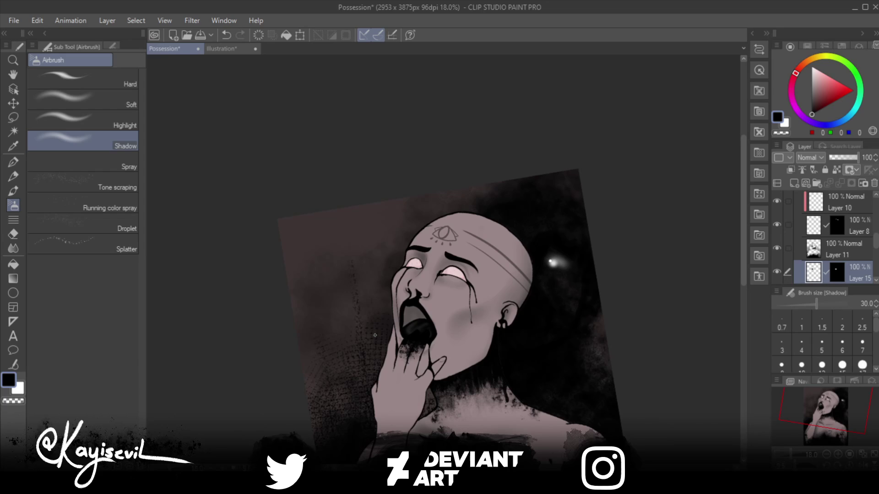
key("ctrl+@")
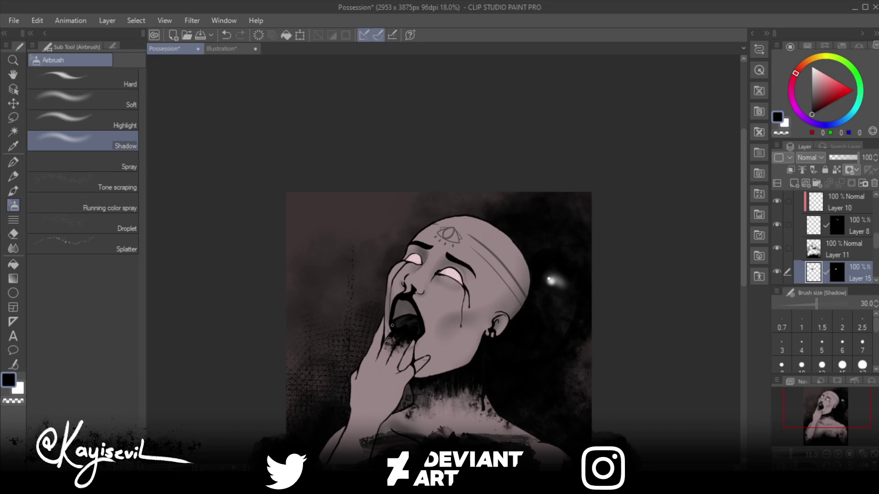
key("bracketright")
key("bracketright")
key("bracketright")
key("bracketright")
key("bracketright")
key("bracketright")
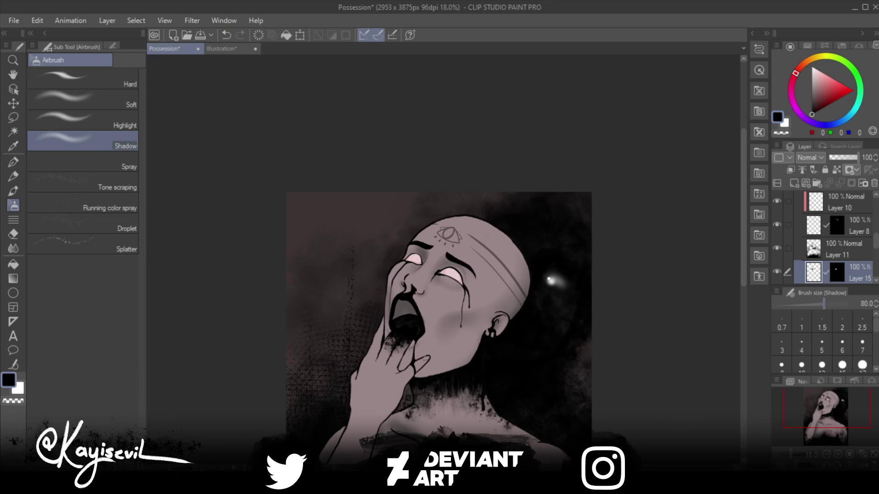
Step: Add a new raster layer above Layer 11 for drawing inside the open mouth
left_click(843, 249)
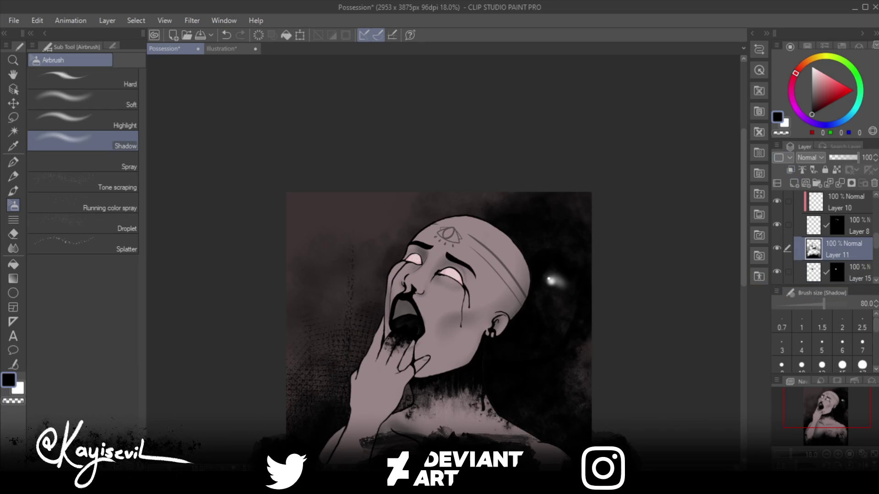
left_click(795, 183)
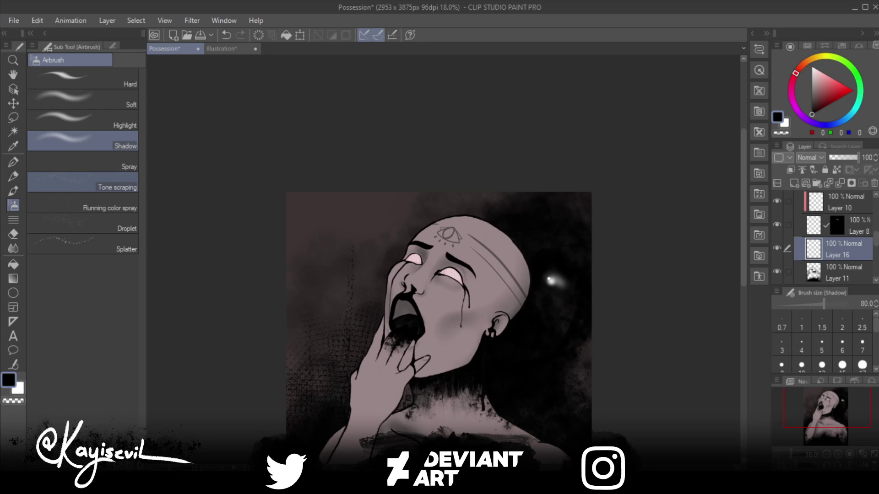
scroll(394, 321, "up", 5)
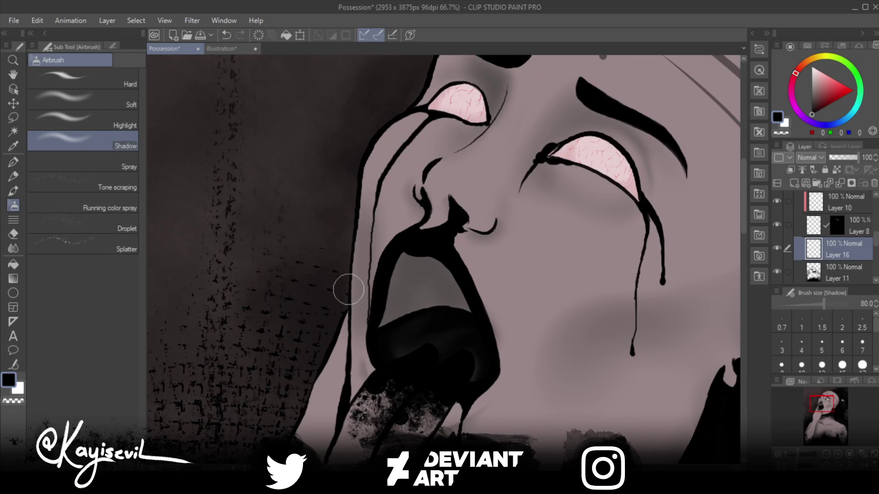
scroll(400, 326, "up", 2)
scroll(380, 326, "up", 1)
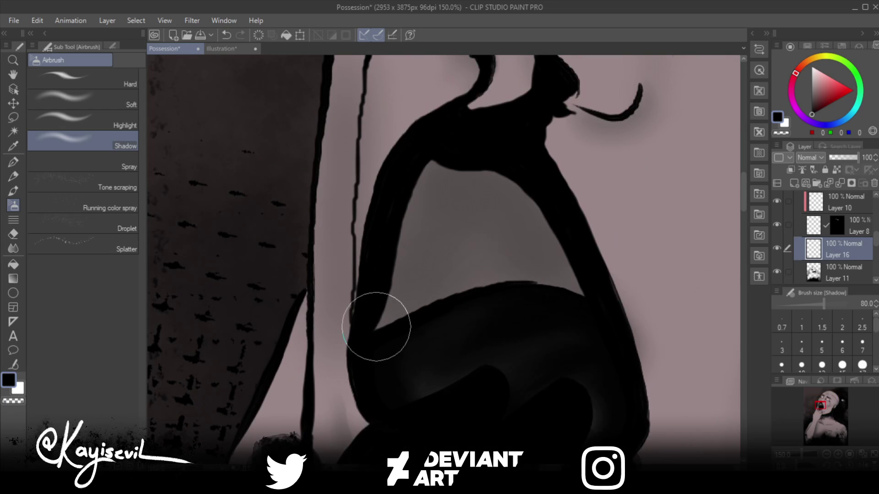
Step: Draw two thin curved black strands from the upper lip to the tongue with the Soft Pen at size 4
key("p")
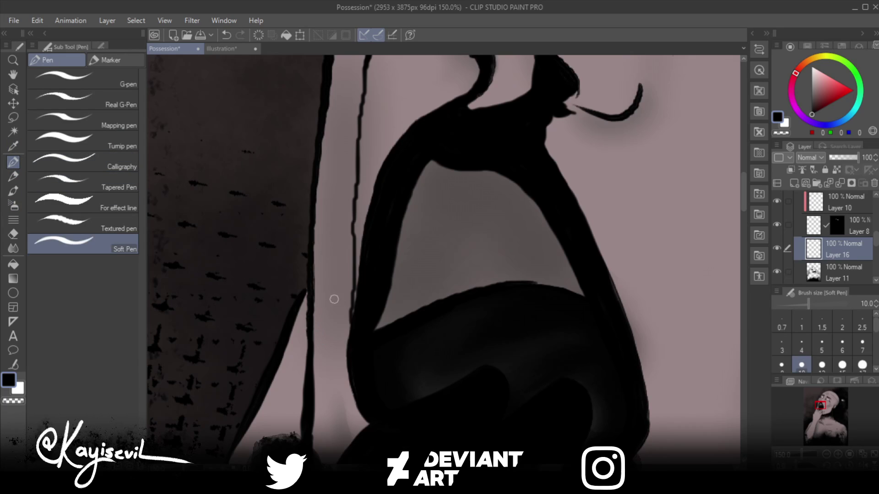
key("bracketleft")
key("bracketleft")
key("bracketleft")
key("bracketleft")
key("bracketleft")
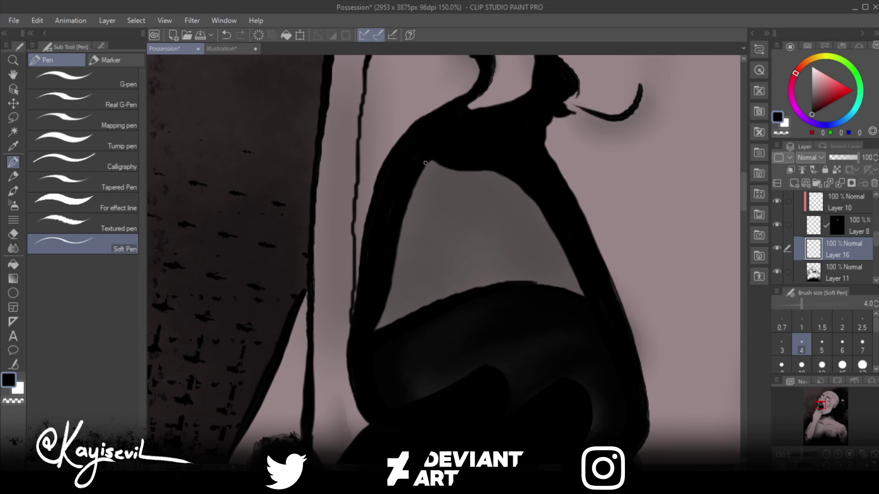
mouse_move(425, 163)
left_mouse_down()
mouse_move(442, 237)
mouse_move(428, 299)
mouse_move(444, 226)
left_mouse_up()
key("ctrl+z")
key("ctrl+z")
mouse_move(425, 162)
left_mouse_down()
mouse_move(440, 199)
mouse_move(441, 300)
left_mouse_up()
mouse_move(471, 169)
left_mouse_down()
mouse_move(459, 224)
mouse_move(473, 289)
left_mouse_up()
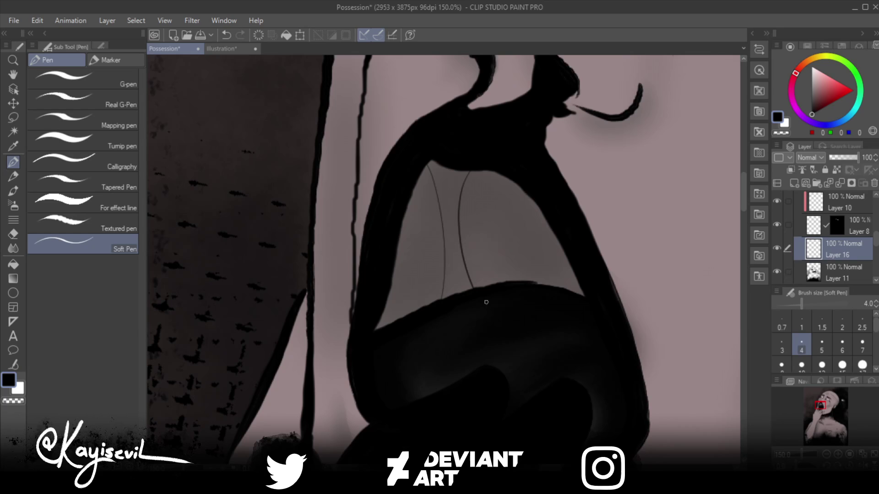
Step: Link the two strands with a curved web below the upper lip and add thin lines running down between them
mouse_move(462, 170)
left_mouse_down()
mouse_move(446, 195)
mouse_move(429, 163)
left_mouse_up()
left_click_drag(455, 203, 464, 290)
left_click_drag(454, 205, 451, 293)
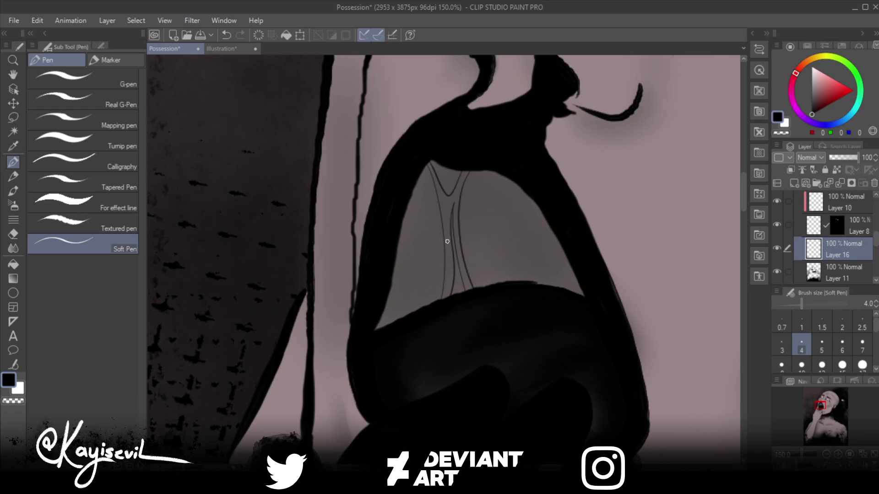
left_click_drag(447, 242, 446, 297)
left_click_drag(447, 246, 442, 290)
left_click_drag(446, 205, 444, 234)
Step: Thicken the left black strand from the upper lip down to the tongue with the Soft Pen at size 6
key("bracketright")
key("bracketright")
left_click_drag(428, 163, 443, 220)
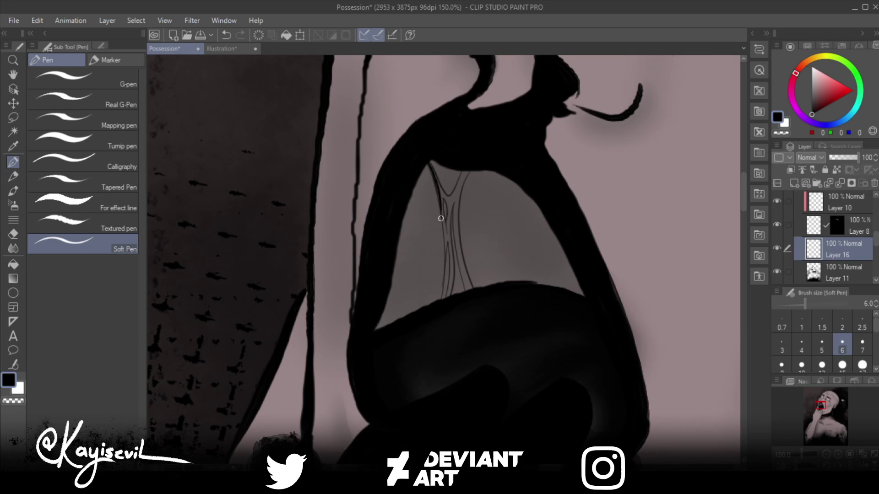
mouse_move(434, 177)
left_mouse_down()
mouse_move(428, 198)
mouse_move(447, 187)
mouse_move(445, 224)
mouse_move(436, 179)
mouse_move(449, 202)
mouse_move(439, 186)
left_mouse_up()
mouse_move(441, 192)
left_mouse_down()
mouse_move(444, 234)
mouse_move(425, 121)
mouse_move(441, 198)
mouse_move(413, 150)
mouse_move(436, 178)
mouse_move(432, 144)
mouse_move(437, 182)
left_mouse_up()
left_click_drag(449, 199, 443, 286)
mouse_move(445, 227)
left_mouse_down()
mouse_move(455, 200)
mouse_move(448, 241)
mouse_move(448, 219)
mouse_move(446, 225)
mouse_move(451, 276)
mouse_move(447, 302)
mouse_move(451, 253)
mouse_move(439, 305)
mouse_move(452, 281)
mouse_move(448, 227)
left_mouse_up()
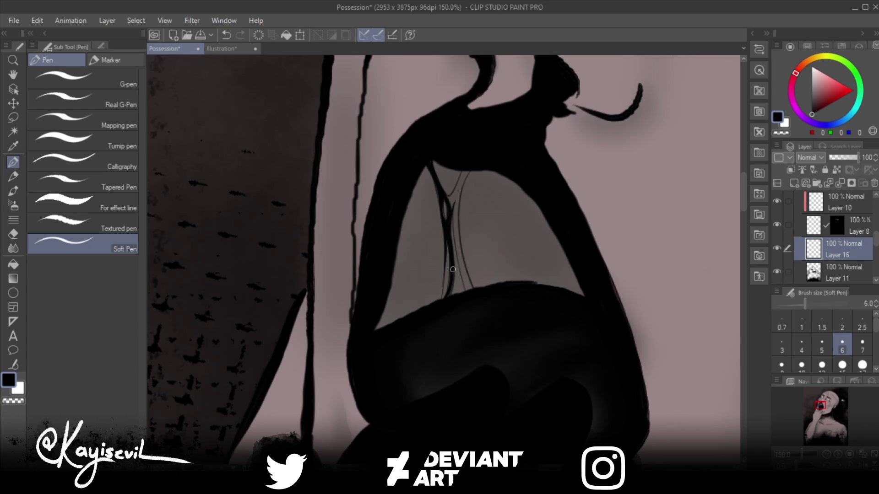
mouse_move(451, 276)
left_mouse_down()
mouse_move(454, 293)
mouse_move(442, 304)
mouse_move(454, 289)
left_mouse_up()
Step: Thicken the right black strand down to the tongue and fill in its junction with the left strand
mouse_move(464, 171)
left_mouse_down()
mouse_move(443, 196)
mouse_move(453, 196)
mouse_move(469, 160)
mouse_move(455, 195)
mouse_move(467, 168)
mouse_move(456, 231)
mouse_move(446, 179)
mouse_move(464, 287)
left_mouse_up()
left_click_drag(458, 253, 470, 289)
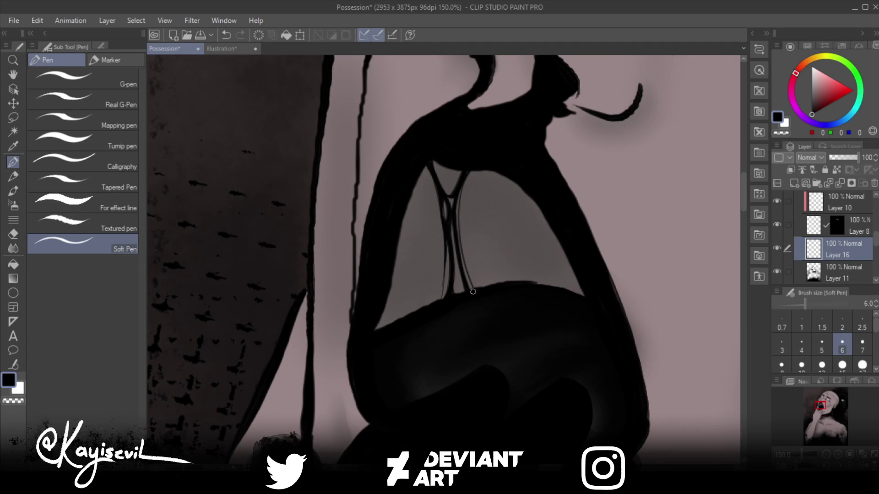
left_click_drag(458, 249, 469, 284)
left_click_drag(465, 179, 457, 232)
left_click_drag(461, 185, 457, 238)
left_click_drag(449, 198, 450, 214)
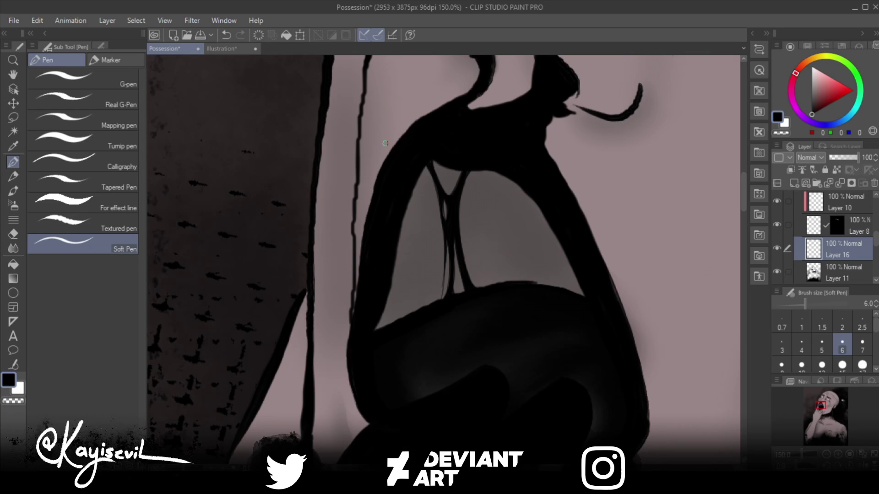
Step: Trim the right strand just below the junction using the Soft Pen with transparent color at size 4
key("c")
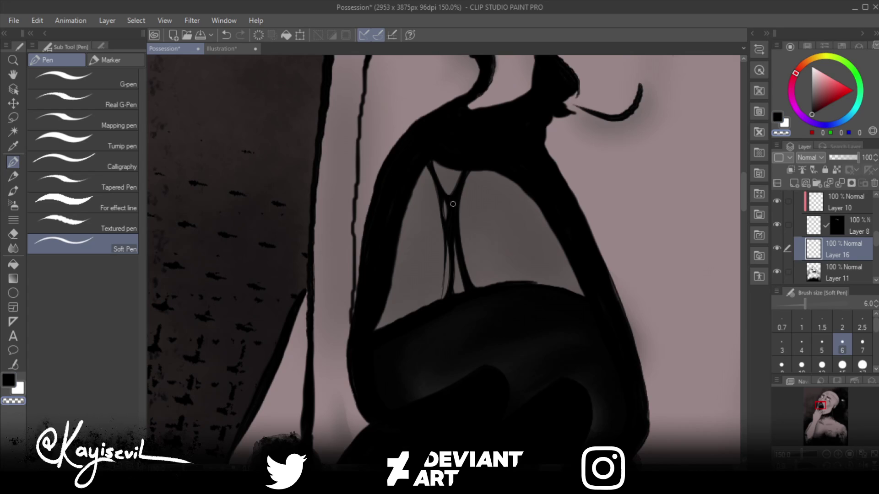
key("bracketleft")
key("bracketleft")
key("bracketleft")
key("bracketleft")
key("bracketleft")
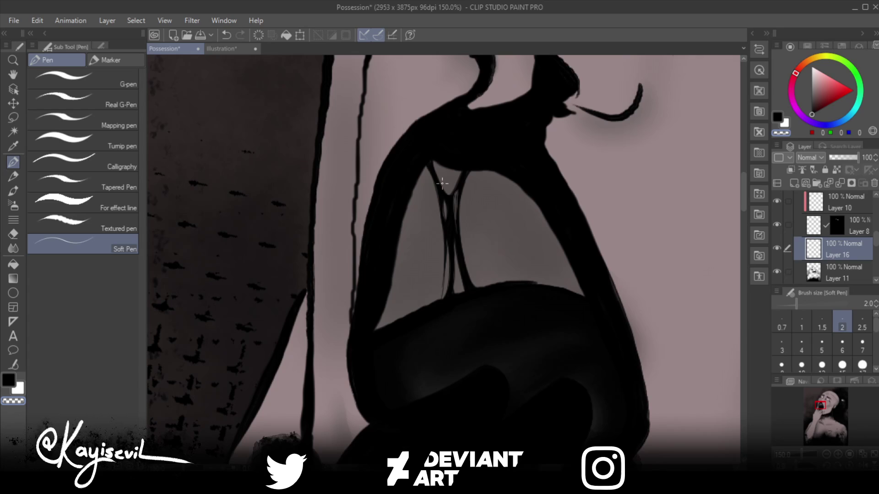
key("bracketright")
key("bracketright")
key("bracketright")
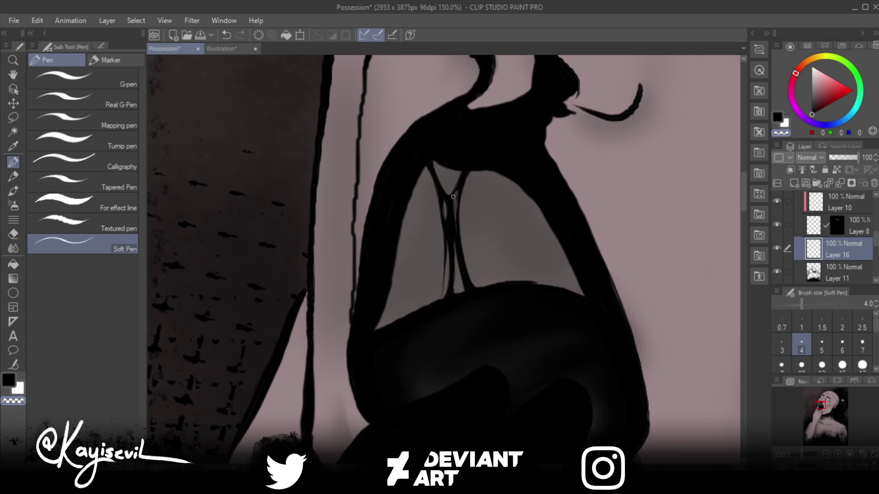
left_click_drag(457, 192, 454, 213)
Step: Add another layer and draw a long white saliva strand from the upper lip across the tongue, forking at its upper end
left_click(795, 183)
key("x")
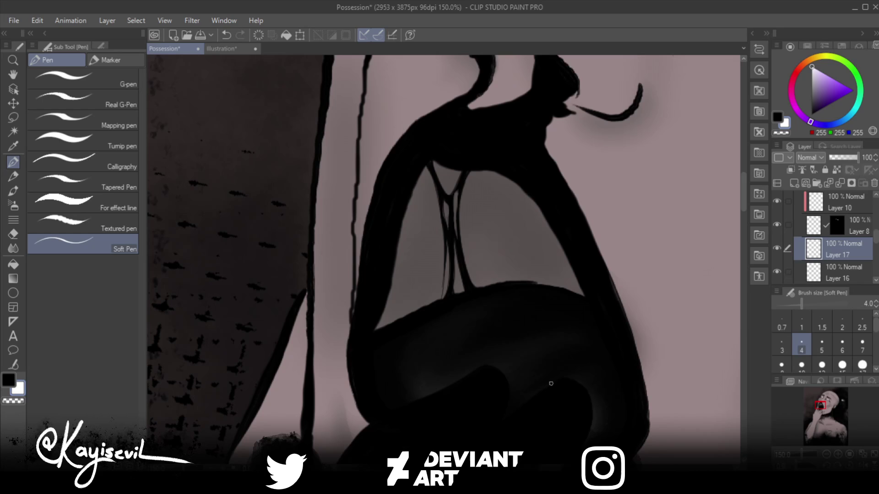
scroll(552, 385, "down", 1)
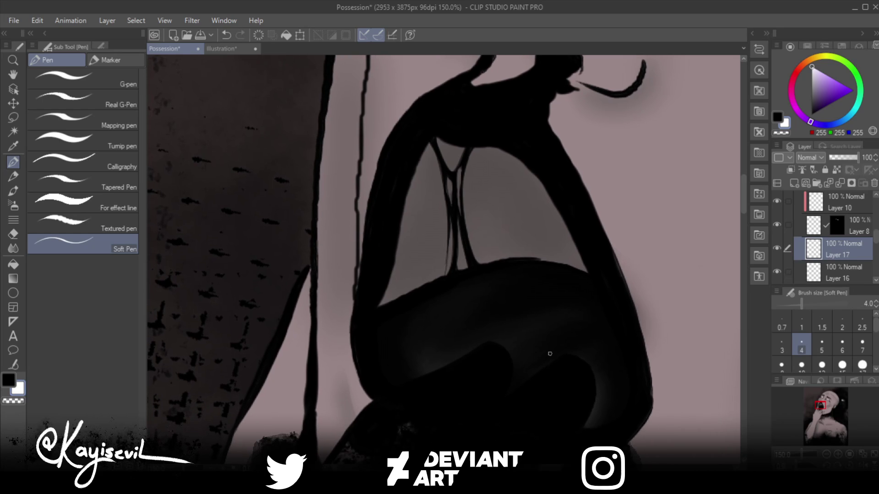
mouse_move(581, 430)
left_mouse_down()
mouse_move(592, 372)
mouse_move(564, 315)
left_mouse_up()
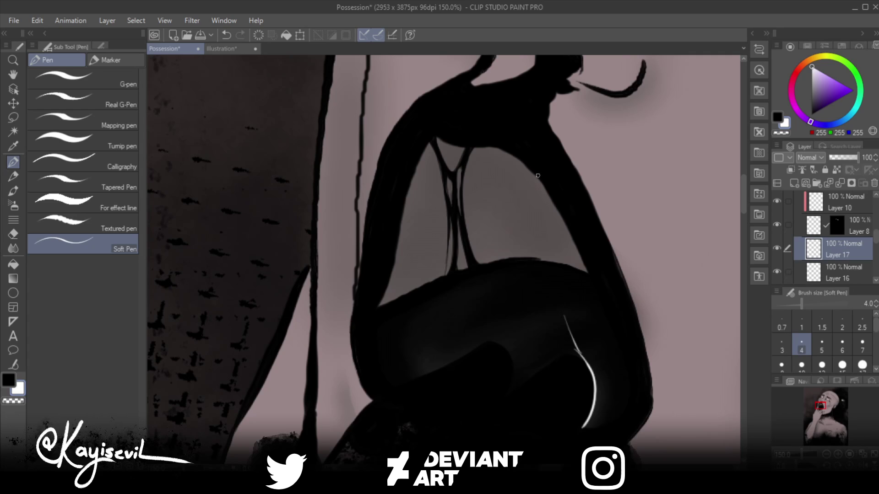
mouse_move(538, 176)
left_mouse_down()
mouse_move(536, 213)
mouse_move(558, 310)
left_mouse_up()
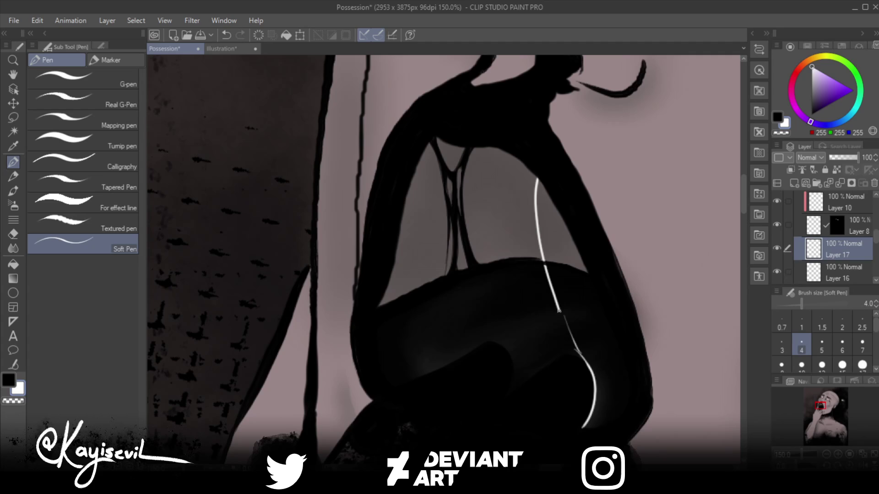
left_click_drag(574, 352, 561, 316)
left_click_drag(510, 154, 536, 220)
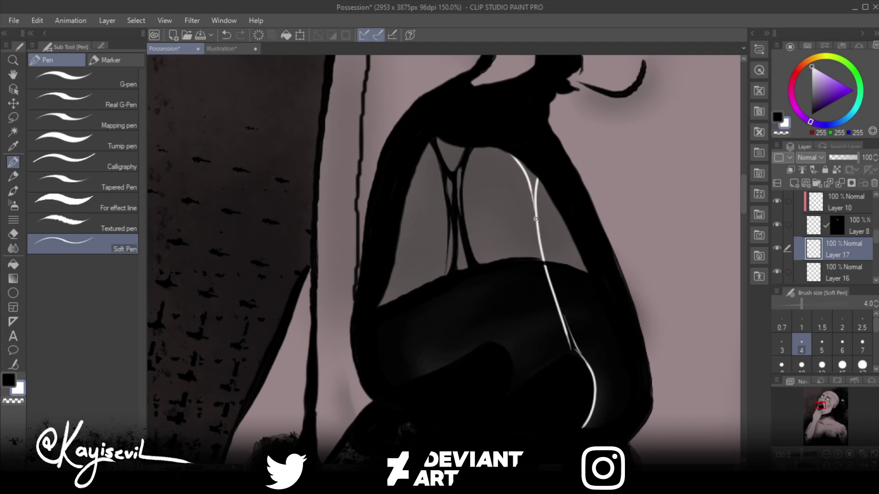
left_click_drag(522, 168, 536, 225)
left_click_drag(530, 179, 535, 208)
Step: Branch the white strand's lower end into fine lines spreading over the tongue, and add a small highlight at the black strands' junction
mouse_move(546, 266)
left_mouse_down()
mouse_move(564, 338)
mouse_move(554, 370)
left_mouse_up()
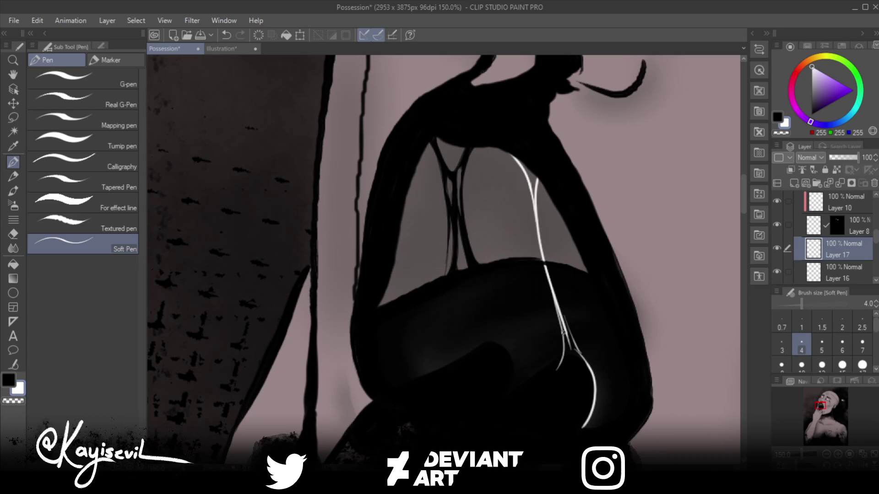
mouse_move(563, 328)
left_mouse_down()
mouse_move(560, 368)
mouse_move(569, 356)
mouse_move(580, 361)
left_mouse_up()
mouse_move(559, 319)
left_mouse_down()
mouse_move(552, 363)
mouse_move(565, 345)
mouse_move(545, 367)
left_mouse_up()
mouse_move(554, 301)
left_mouse_down()
mouse_move(563, 342)
mouse_move(550, 369)
left_mouse_up()
left_click_drag(562, 340, 540, 370)
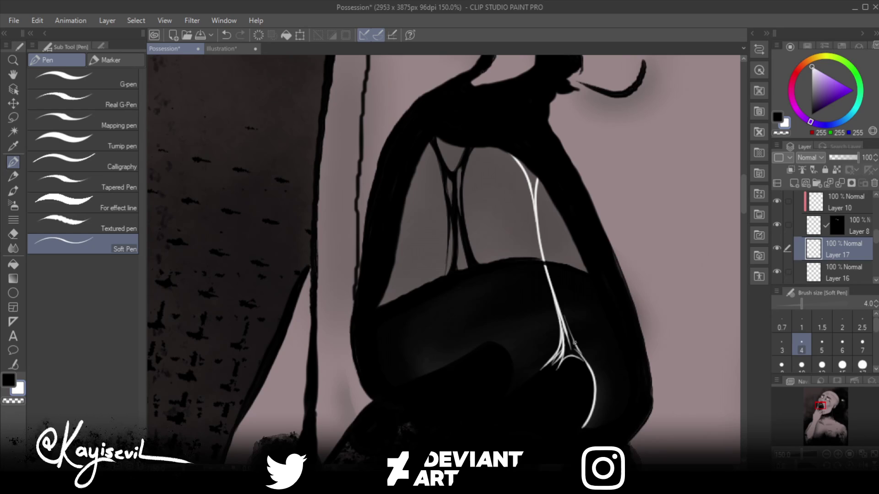
left_click_drag(560, 315, 590, 365)
left_click_drag(563, 323, 588, 360)
mouse_move(559, 315)
left_mouse_down()
mouse_move(559, 342)
mouse_move(561, 318)
mouse_move(564, 332)
mouse_move(553, 360)
left_mouse_up()
left_click_drag(453, 177, 447, 171)
left_click_drag(442, 100, 441, 107)
left_click_drag(443, 94, 435, 110)
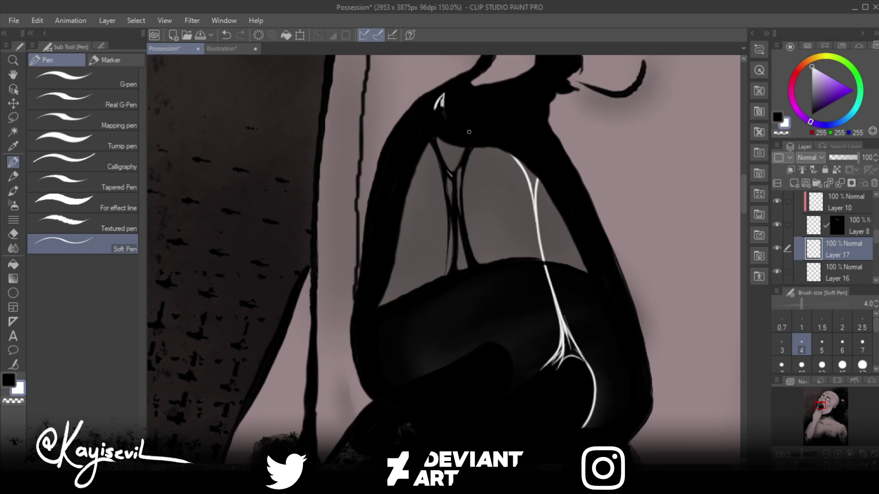
key("ctrl+z")
key("ctrl+z")
key("ctrl+z")
key("ctrl+z")
Step: Add a new layer above Layer 1 and draw a white crescent highlight on the upper lip's left end
scroll(824, 238, "up", 5)
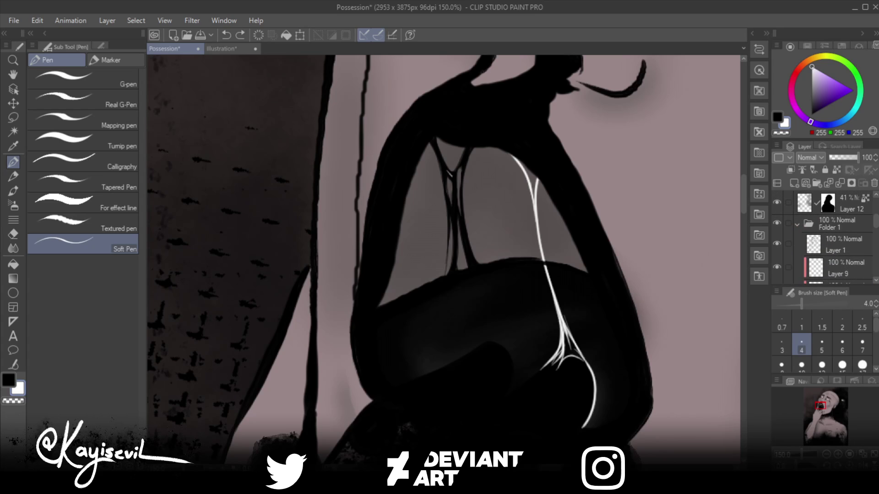
left_click(843, 244)
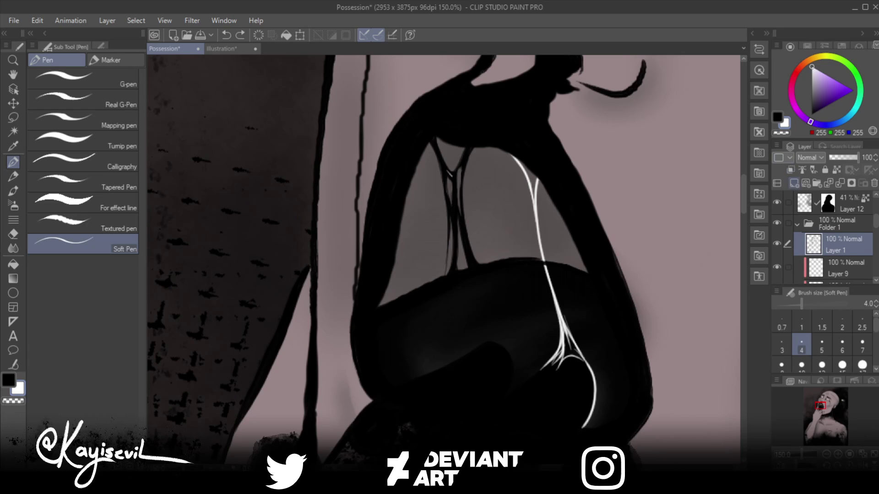
left_click(794, 183)
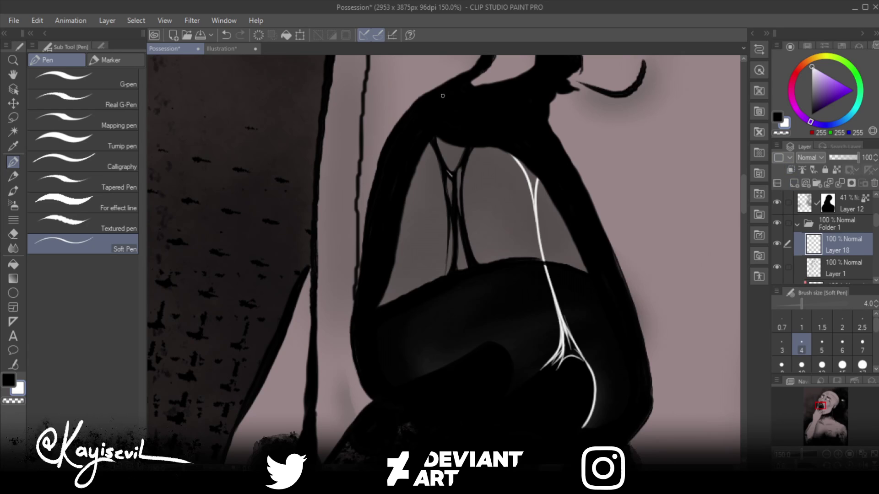
mouse_move(441, 98)
left_mouse_down()
mouse_move(439, 115)
mouse_move(454, 134)
left_mouse_up()
mouse_move(442, 95)
left_mouse_down()
mouse_move(432, 118)
mouse_move(457, 136)
mouse_move(440, 116)
mouse_move(452, 131)
left_mouse_up()
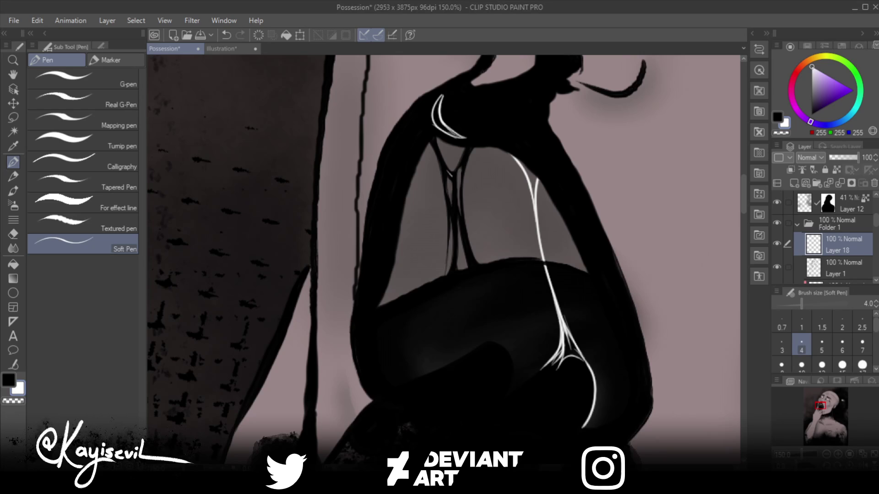
mouse_move(442, 94)
left_mouse_down()
mouse_move(435, 124)
mouse_move(456, 136)
left_mouse_up()
left_click_drag(437, 105, 452, 136)
Step: Draw thin white highlights along both sides of the lips and short ones at the mouth's lower corners
left_click_drag(413, 111, 382, 172)
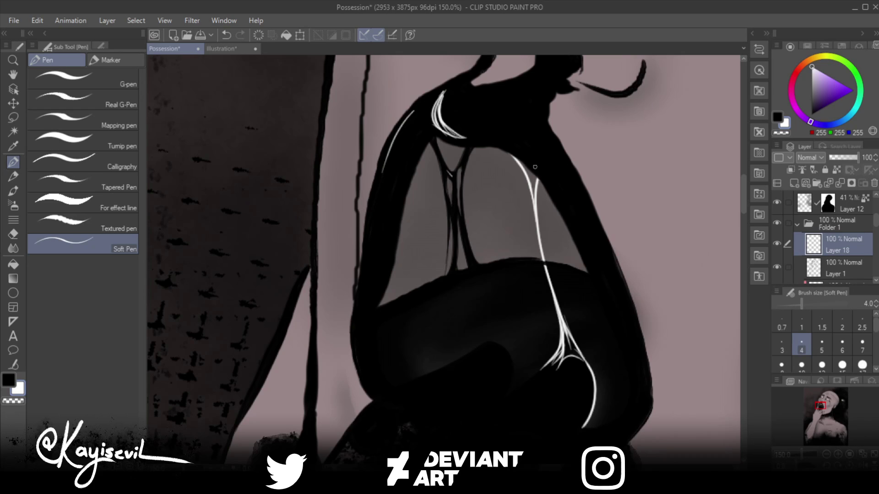
left_click_drag(534, 166, 594, 267)
left_click_drag(369, 383, 381, 368)
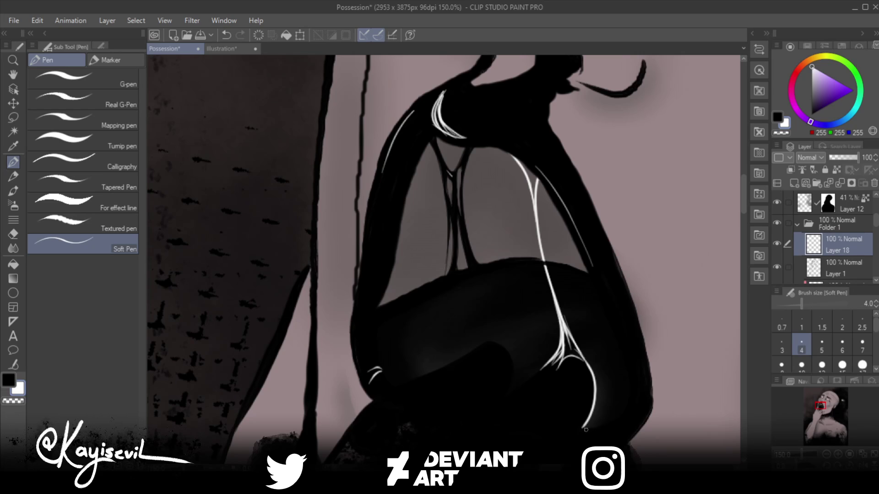
left_click_drag(584, 429, 605, 436)
Step: Compare the mouth's saliva strands and lip highlights close up and against the whole figure
scroll(368, 331, "down", 6)
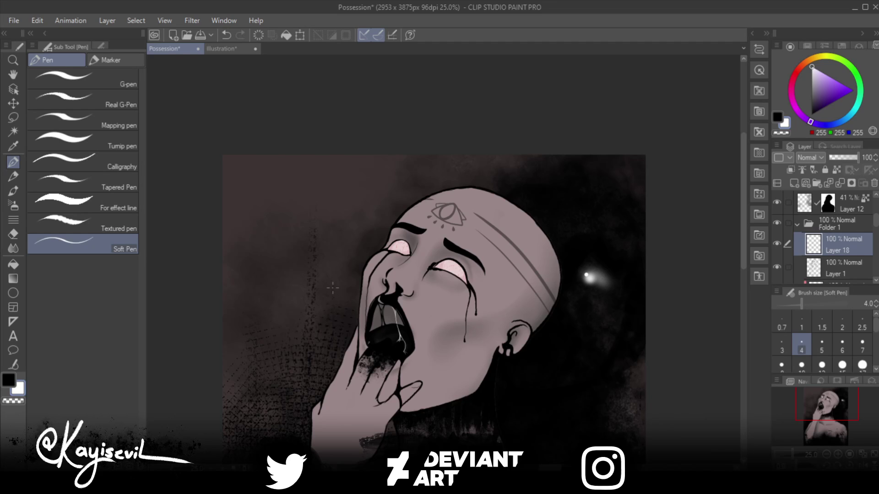
scroll(339, 294, "up", 4)
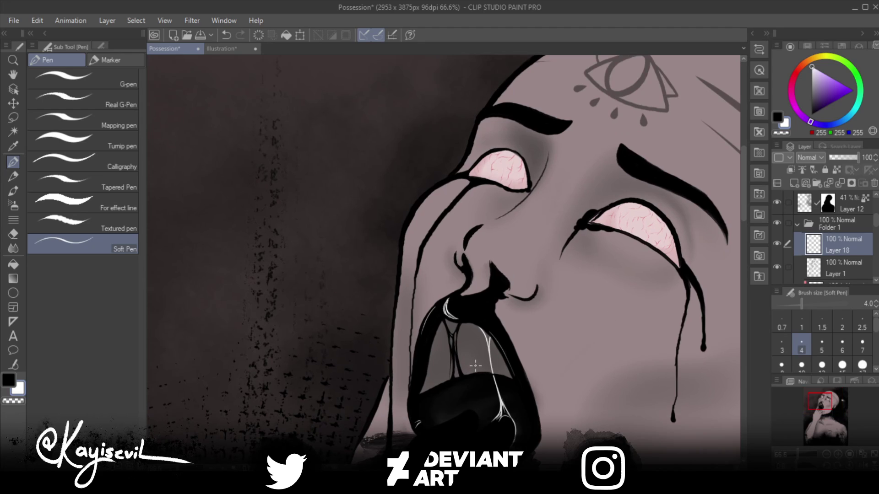
left_click_drag(492, 388, 482, 239)
scroll(482, 238, "up", 3)
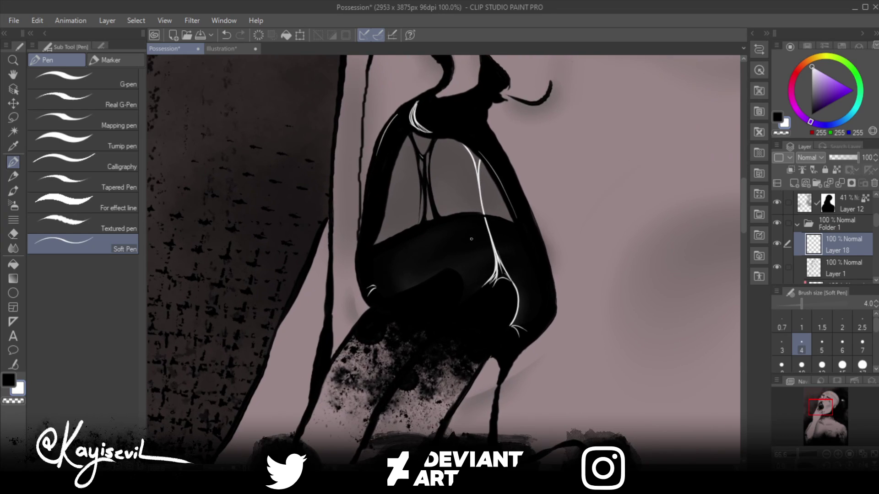
scroll(483, 238, "up", 1)
left_click_drag(482, 239, 467, 329)
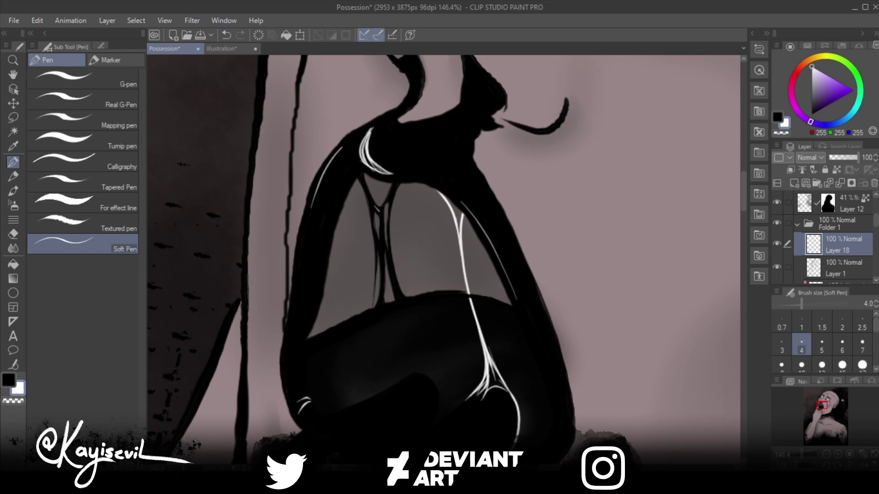
Step: Switch the Soft Pen to the transparent colour, keep Layer 18 active and review the whole illustration
left_click(844, 269)
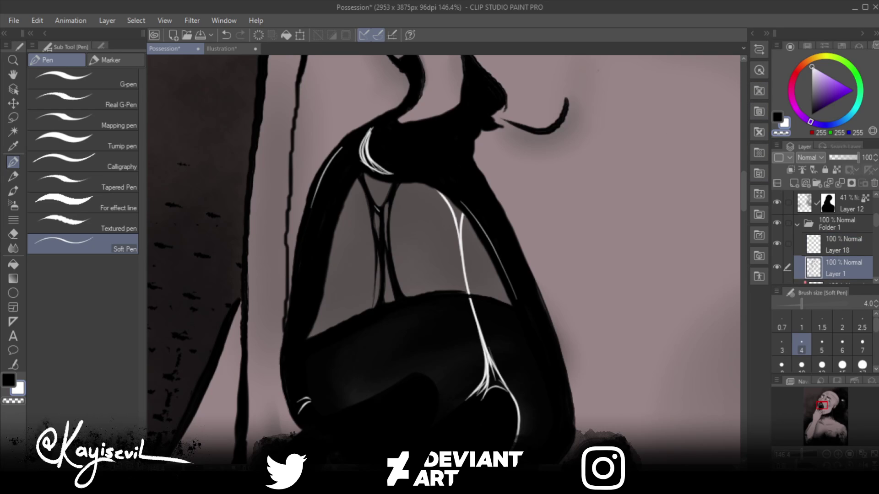
key("c")
left_click(843, 245)
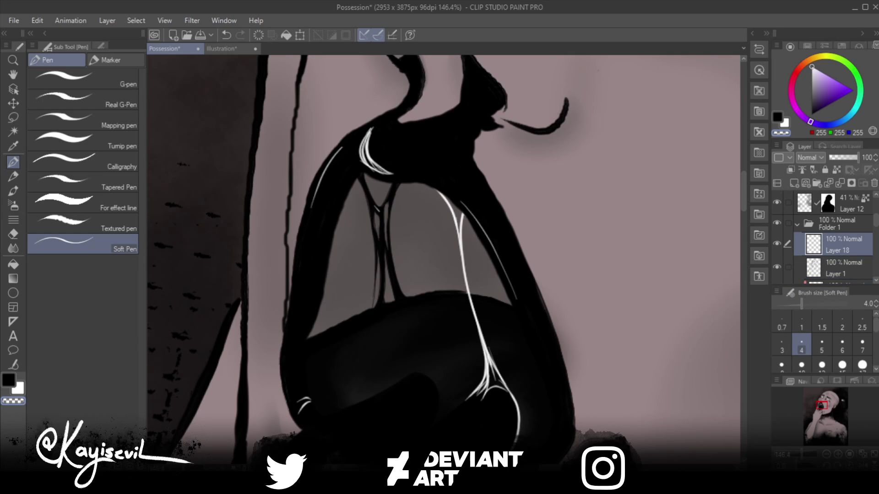
scroll(216, 201, "down", 8)
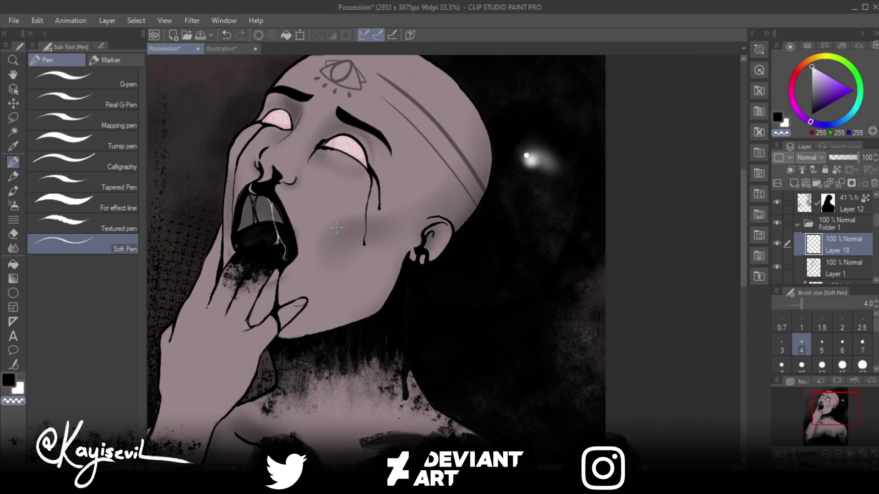
left_click_drag(336, 227, 486, 292)
scroll(486, 314, "down", 4)
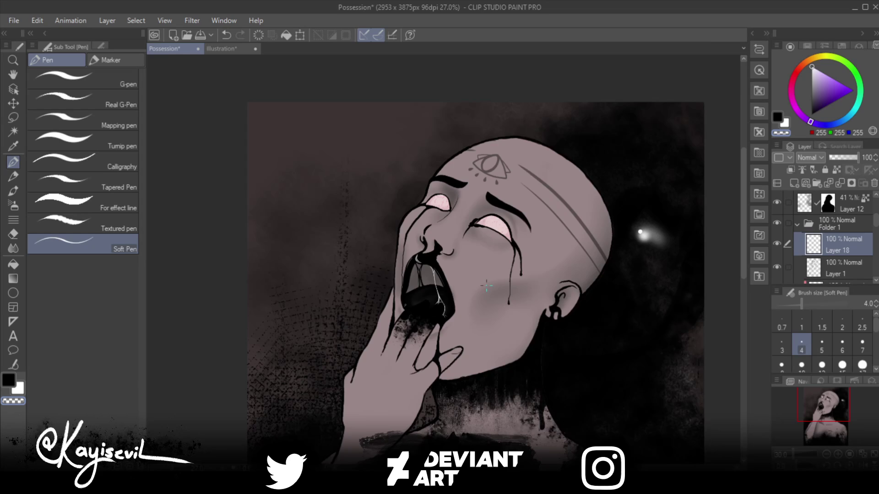
left_click_drag(485, 314, 473, 268)
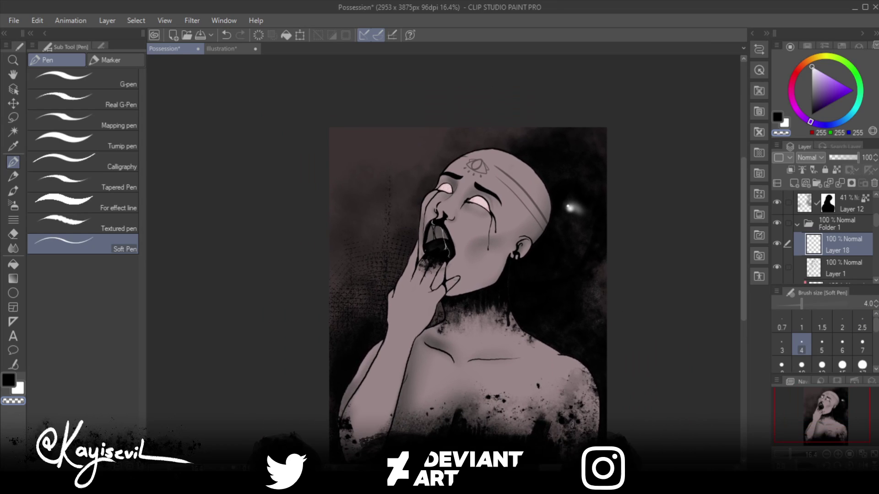
Step: Look through the layer stack from Folder 1 down to Layer 3 to identify what the layers contain
scroll(824, 236, "down", 3)
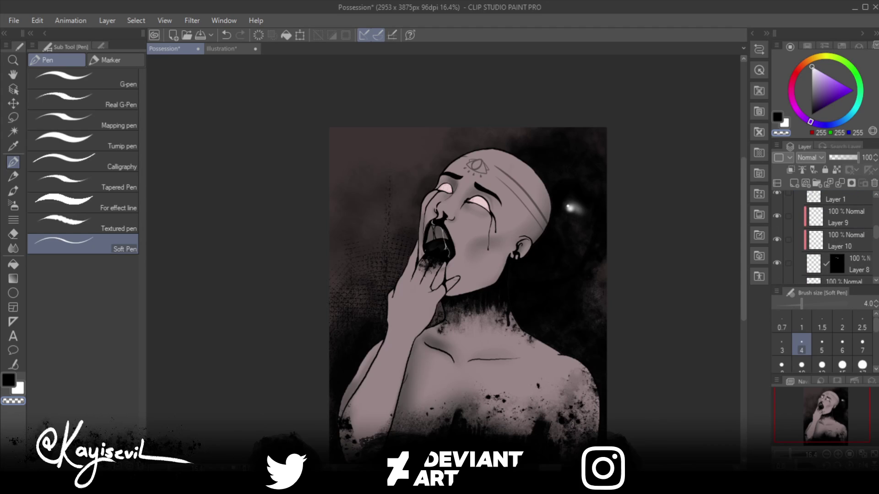
scroll(824, 236, "down", 3)
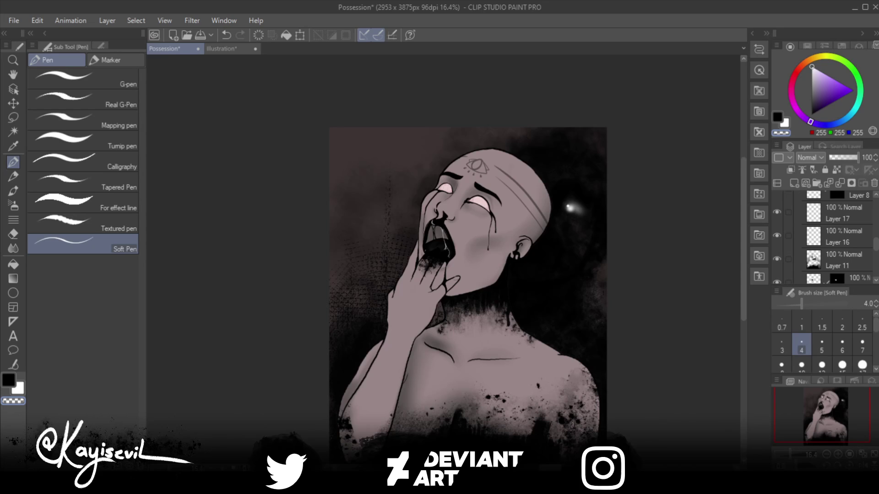
scroll(824, 236, "down", 2)
scroll(824, 236, "down", 1)
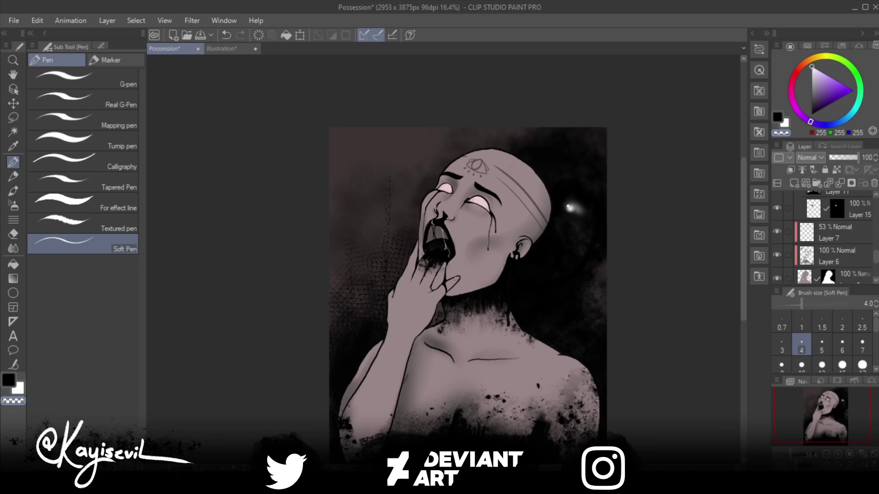
scroll(824, 235, "down", 2)
scroll(824, 236, "up", 1)
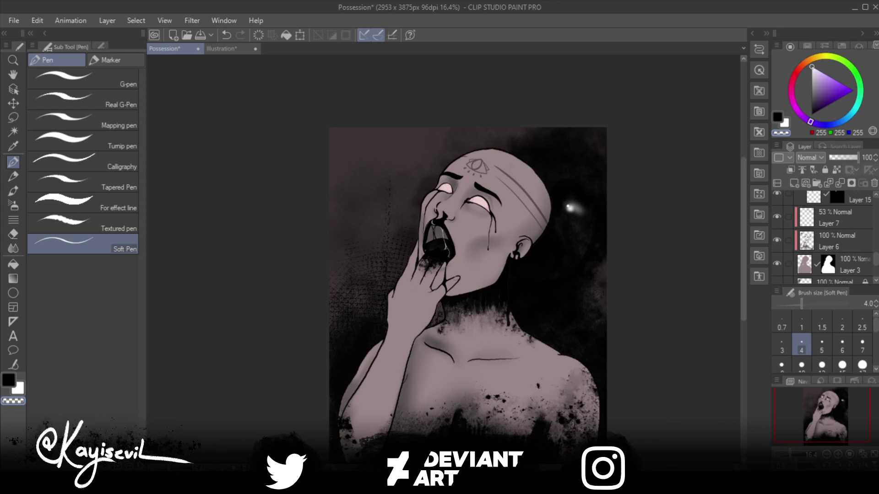
scroll(824, 235, "up", 4)
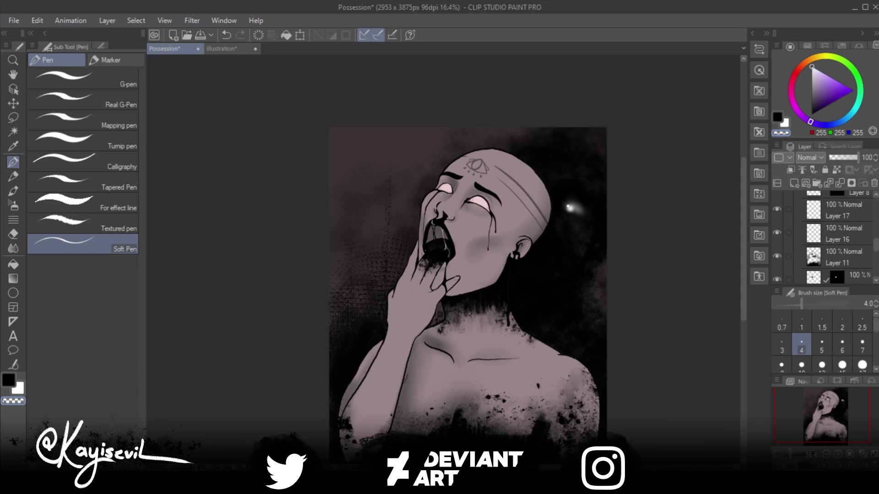
scroll(824, 236, "up", 1)
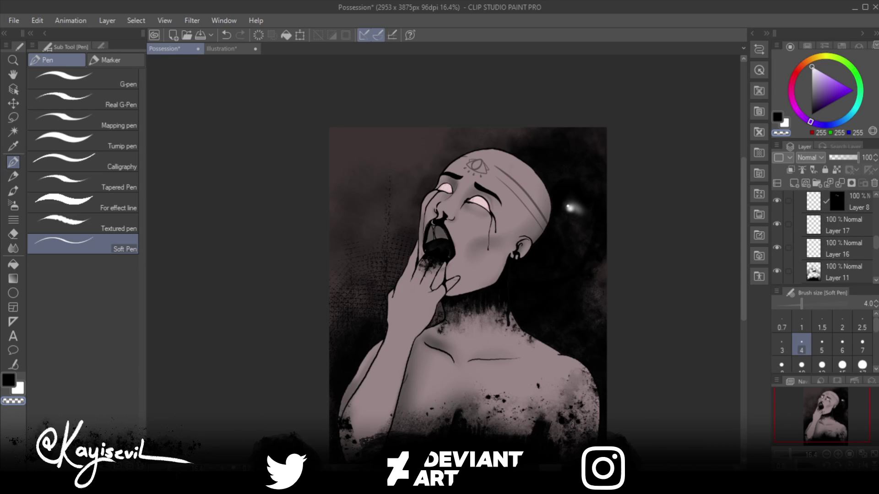
scroll(838, 236, "up", 2)
scroll(838, 236, "up", 1)
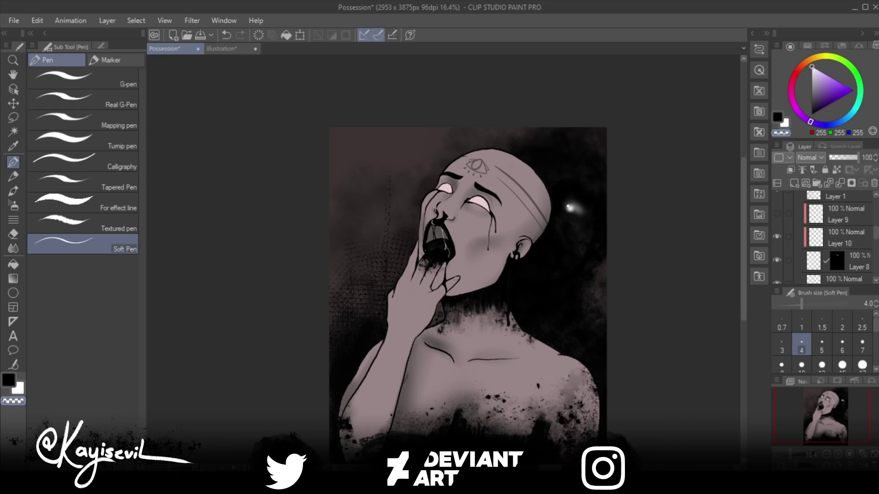
scroll(838, 236, "up", 1)
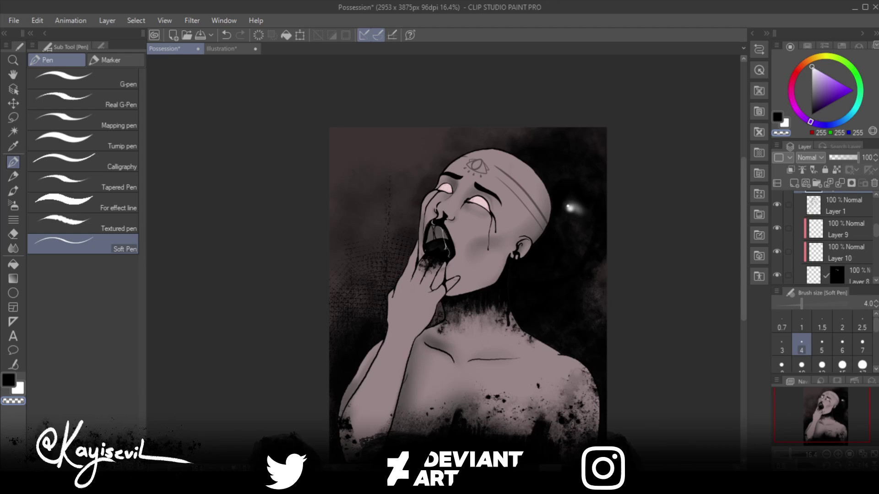
Step: Toggle individual layers such as Layer 10 off and on and check the rest of the stack up to Layer 14
left_click(777, 251)
left_click(777, 252)
scroll(824, 238, "down", 3)
scroll(824, 238, "up", 6)
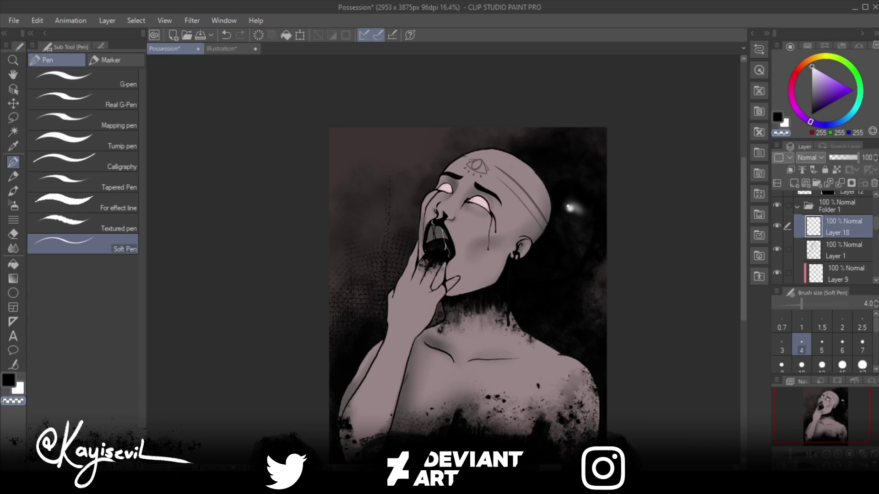
scroll(828, 235, "up", 3)
scroll(829, 235, "down", 1)
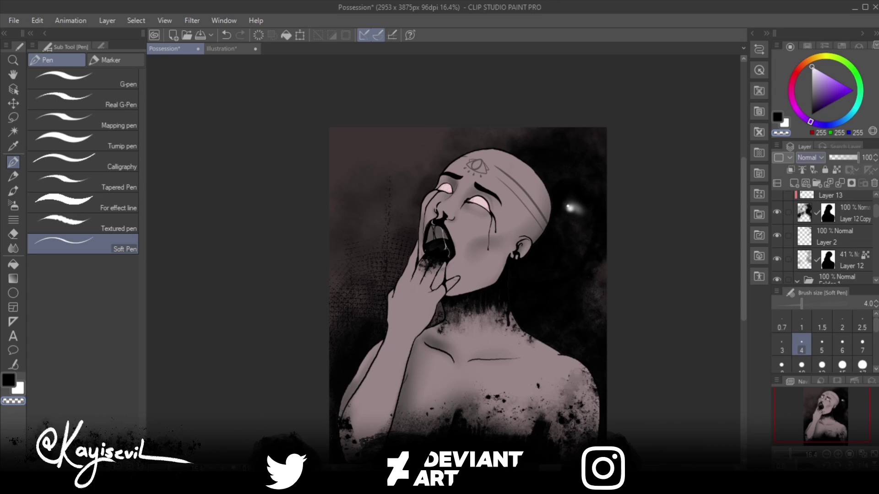
scroll(828, 236, "up", 1)
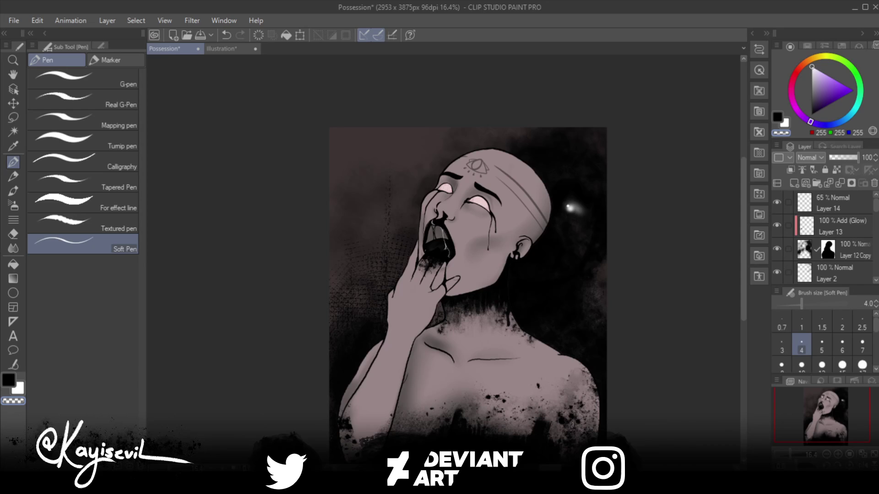
scroll(825, 238, "down", 8)
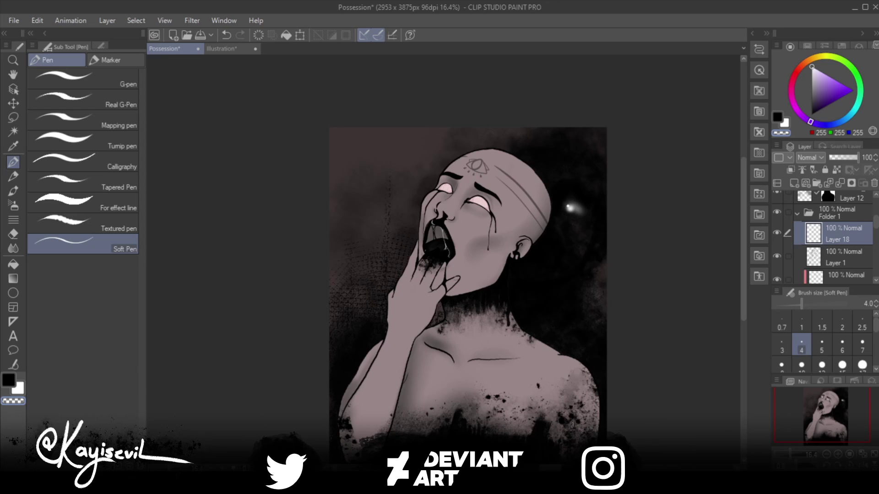
scroll(833, 238, "down", 5)
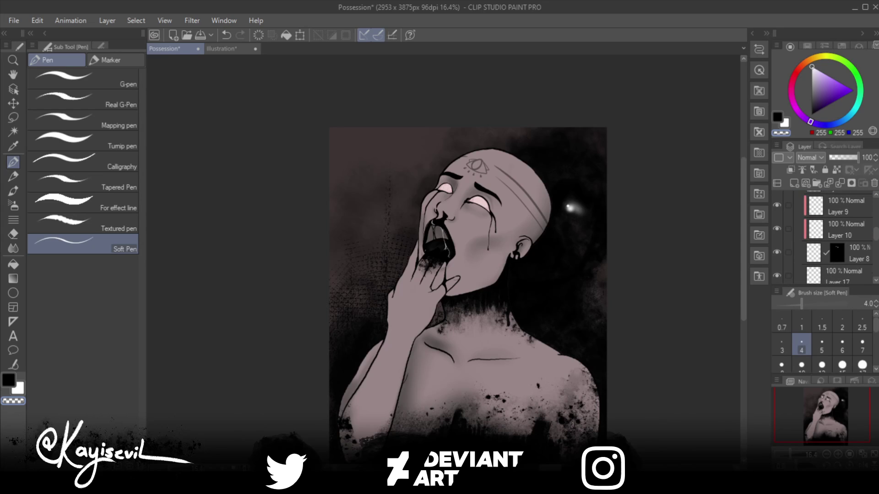
scroll(834, 238, "down", 1)
mouse_move(777, 237)
left_mouse_down()
mouse_move(777, 214)
mouse_move(777, 238)
left_mouse_up()
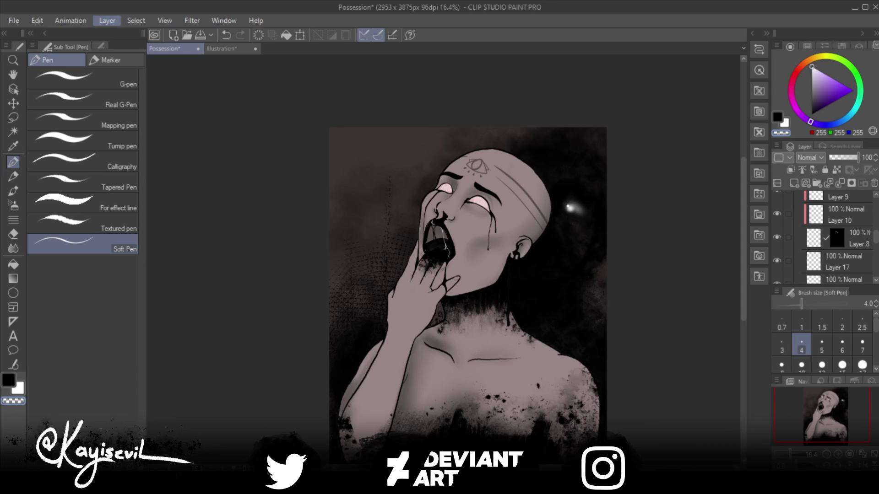
Step: Add a Hue/Saturation correction layer above Layer 18 in Folder 1 and intensify the eyes to a stronger pinkish red
left_click(256, 68)
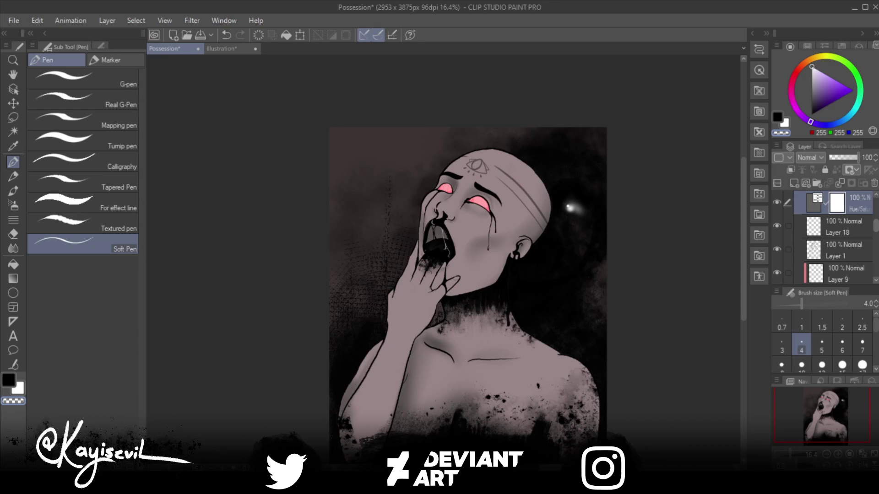
left_click_drag(876, 226, 876, 218)
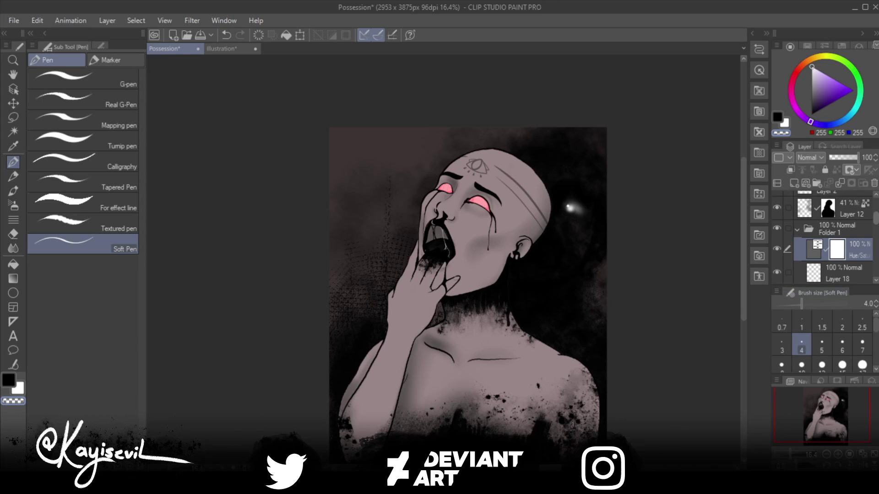
scroll(833, 236, "down", 3)
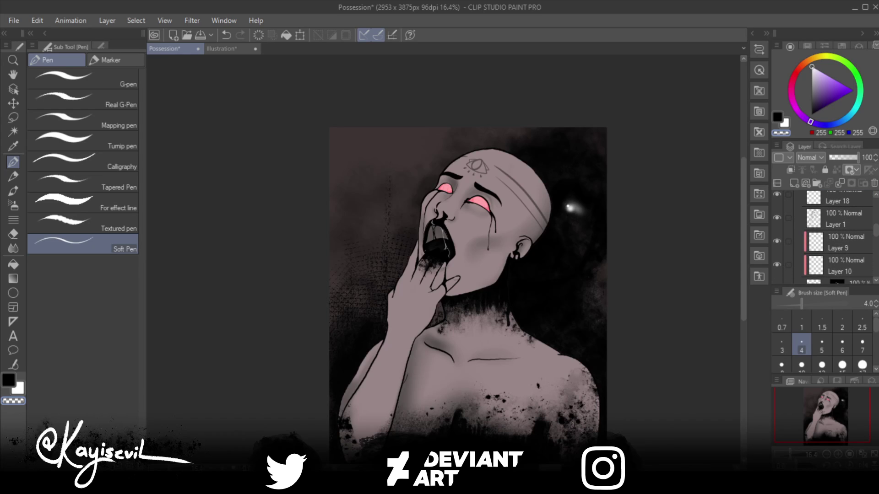
Step: Identify and activate Layer 9, and set up the Blend tool at brush size 60 for the eyes
left_click(777, 241)
left_click(777, 241)
left_click(845, 242)
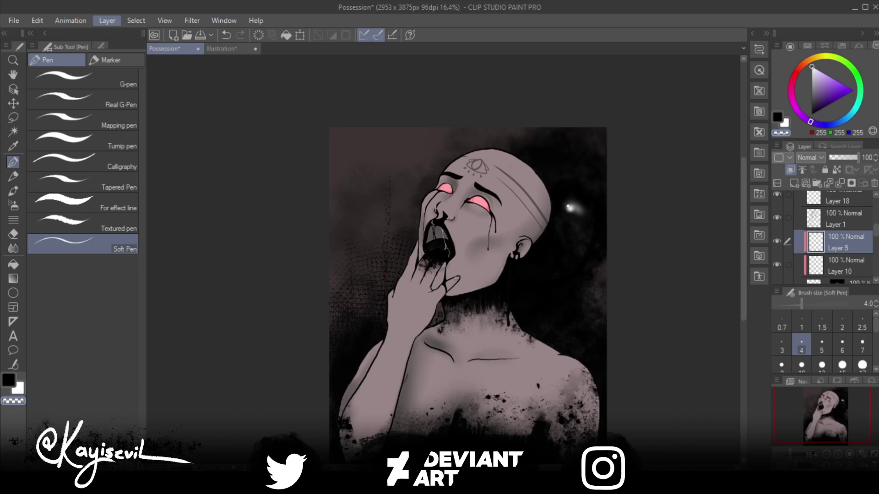
left_click(13, 248)
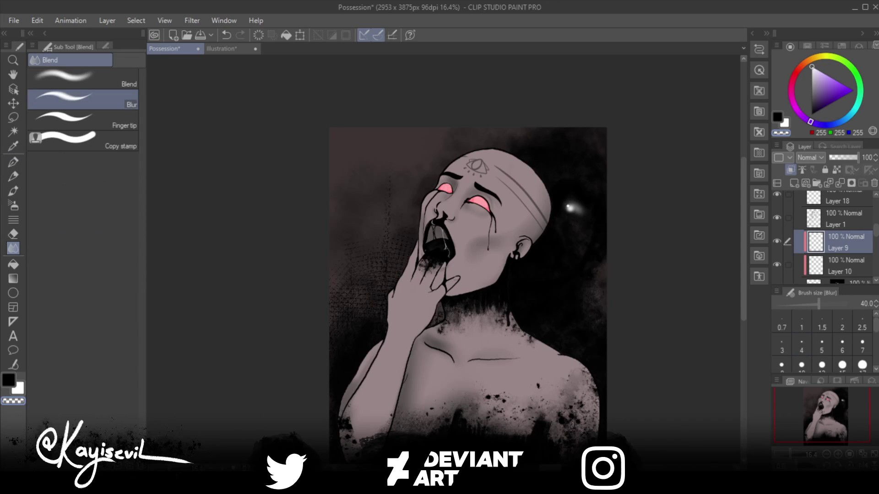
left_click(83, 79)
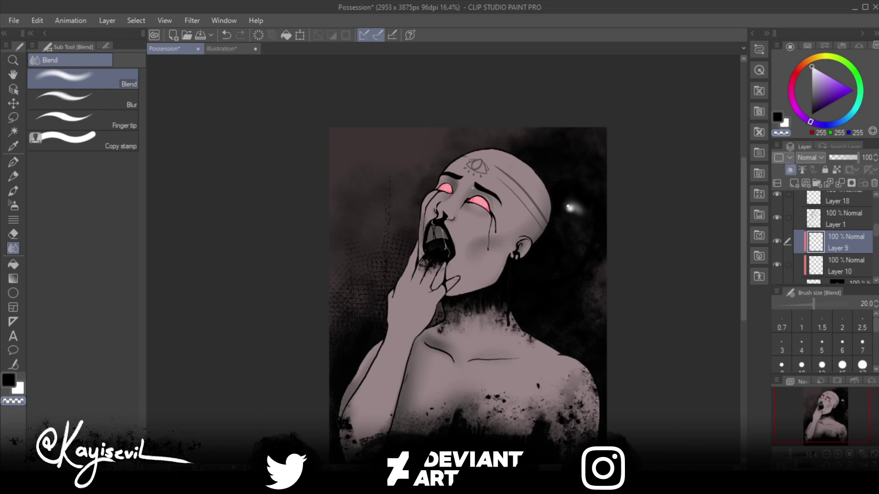
scroll(451, 210, "up", 5)
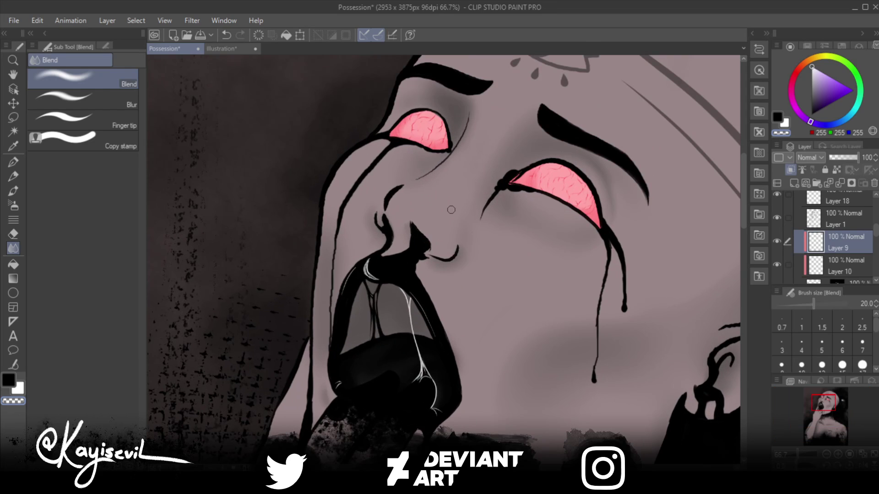
left_click_drag(454, 178, 447, 267)
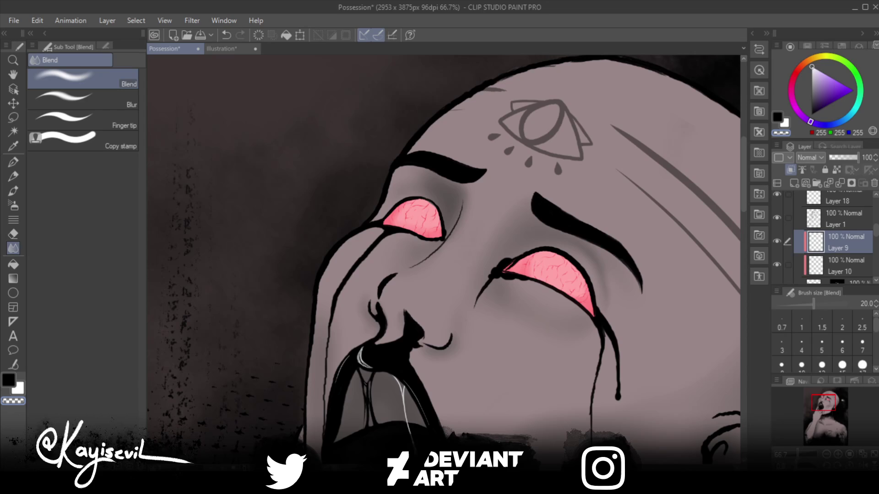
key("bracketright")
key("bracketright")
key("bracketright")
key("bracketright")
key("bracketright")
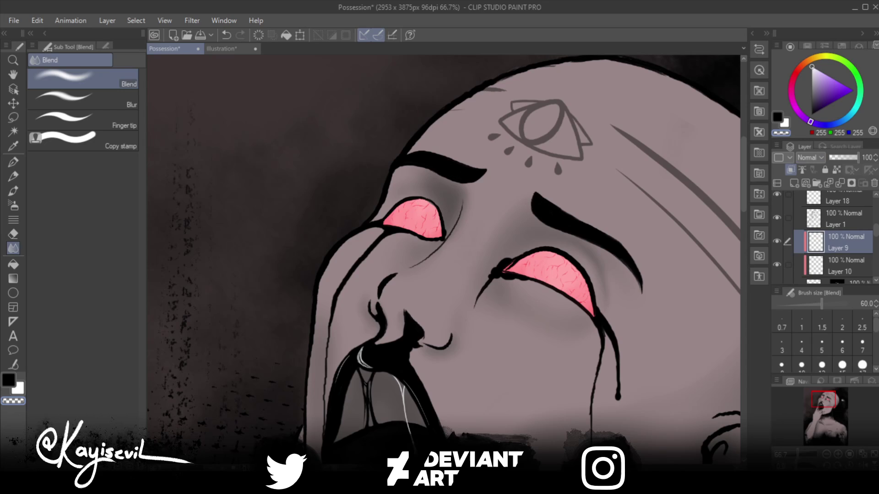
Step: Set Layer 9's blending mode to Color dodge and check the eyes against the whole head
left_click(806, 182)
scroll(810, 157, "down", 1)
left_click(811, 192)
key("Down")
key("Down")
key("Down")
key("Down")
key("Down")
key("Down")
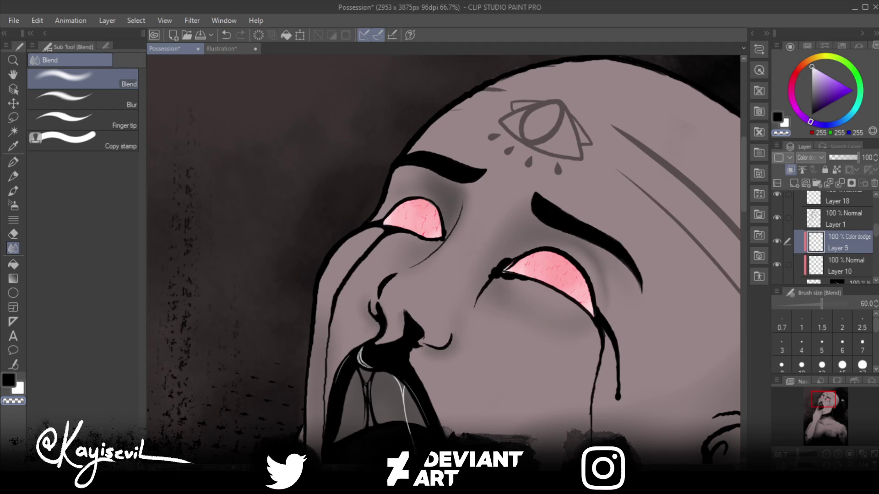
scroll(217, 267, "down", 3)
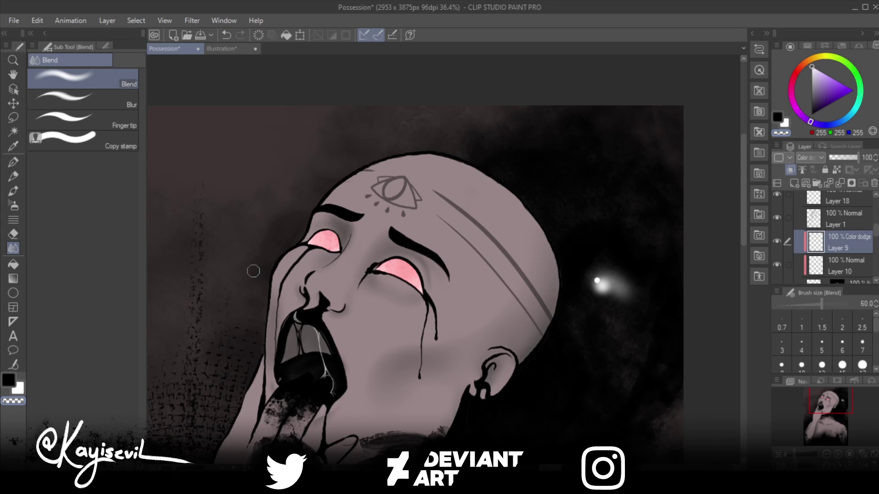
left_click_drag(253, 271, 343, 253)
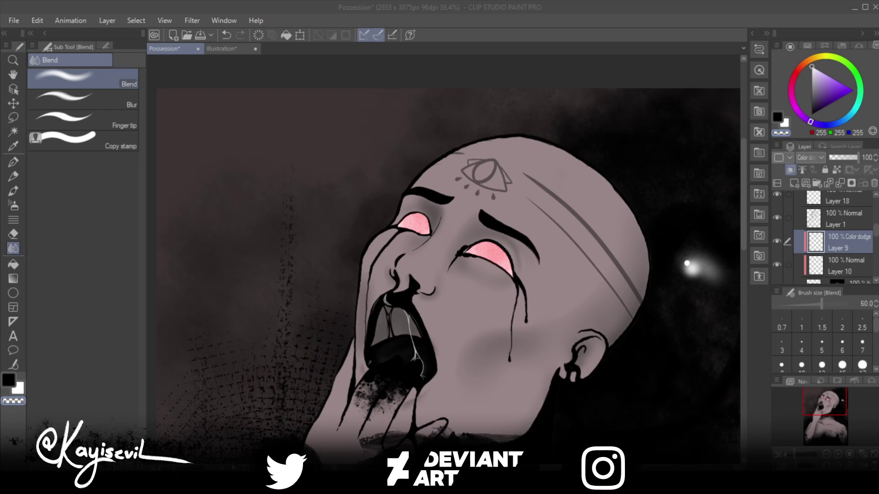
Step: Try Glow dodge and Hard light on Layer 9, comparing the eyes with the layer hidden, and settle on Normal blending
left_click(810, 157)
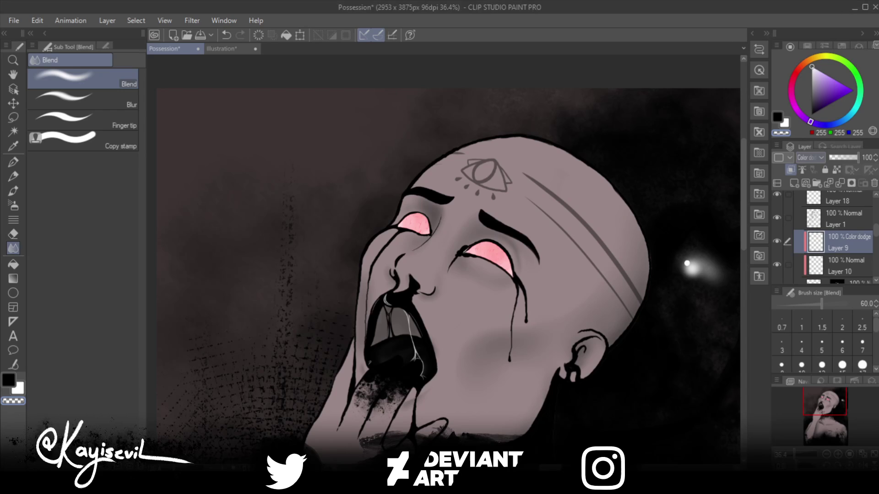
key("Down")
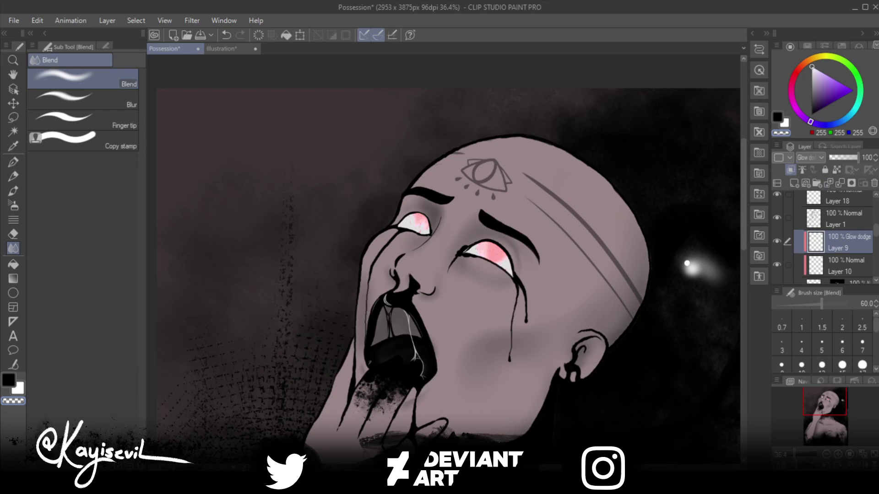
scroll(809, 158, "down", 2)
left_click(801, 344)
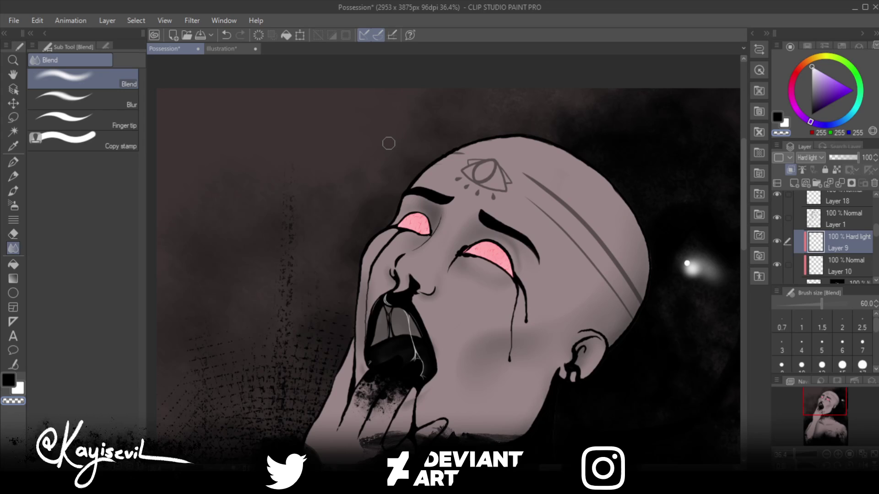
left_click(777, 241)
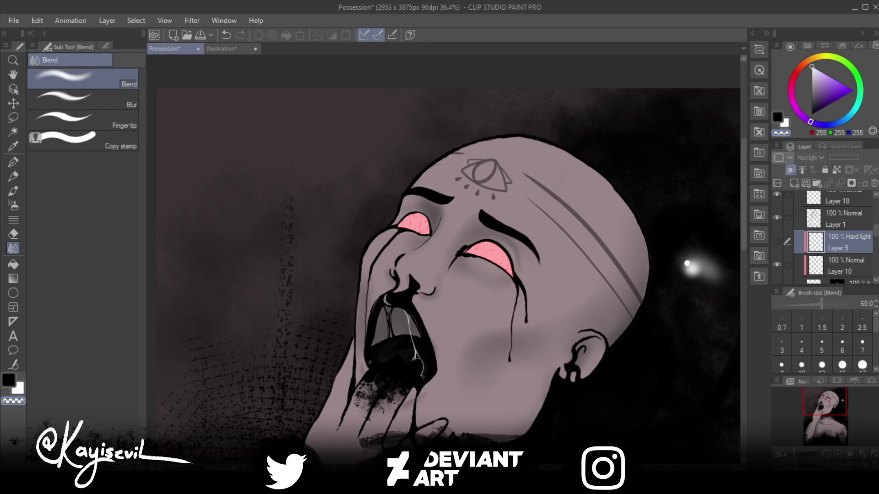
left_click(777, 241)
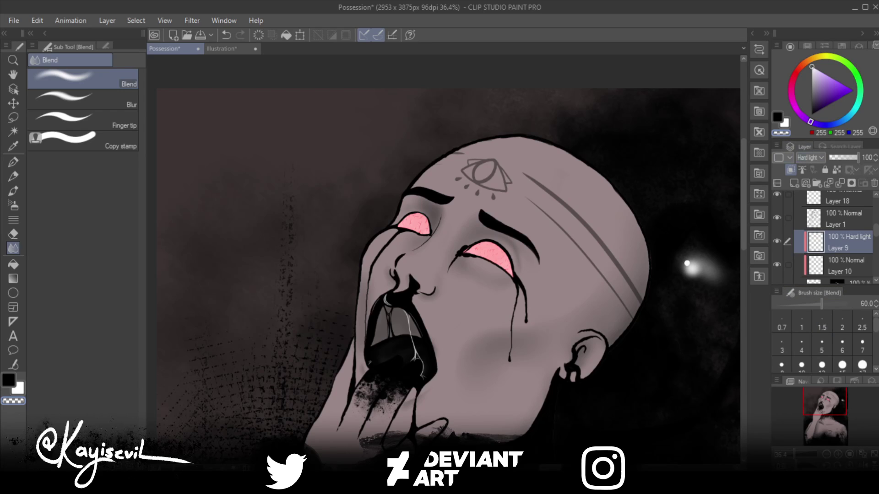
left_click(806, 181)
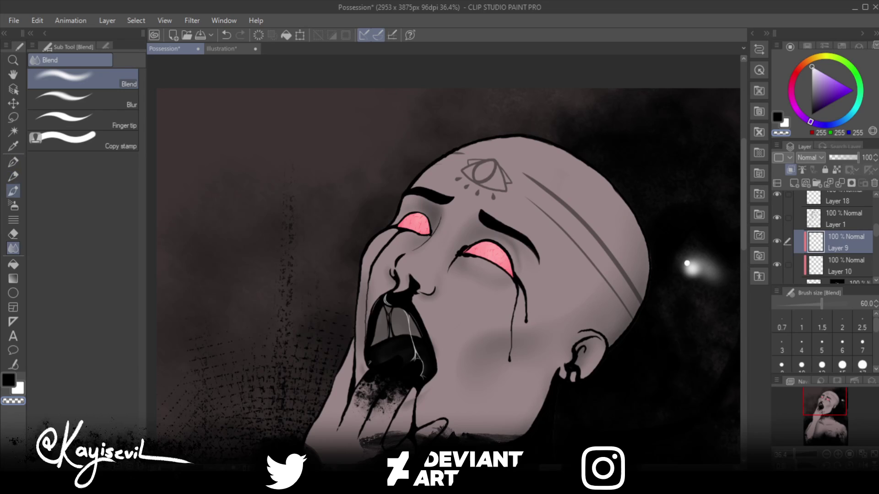
Step: Shade the edges of both eyes on Layer 9 with the Shadow airbrush at size 80 in dark red (133, 0, 1)
left_click(13, 205)
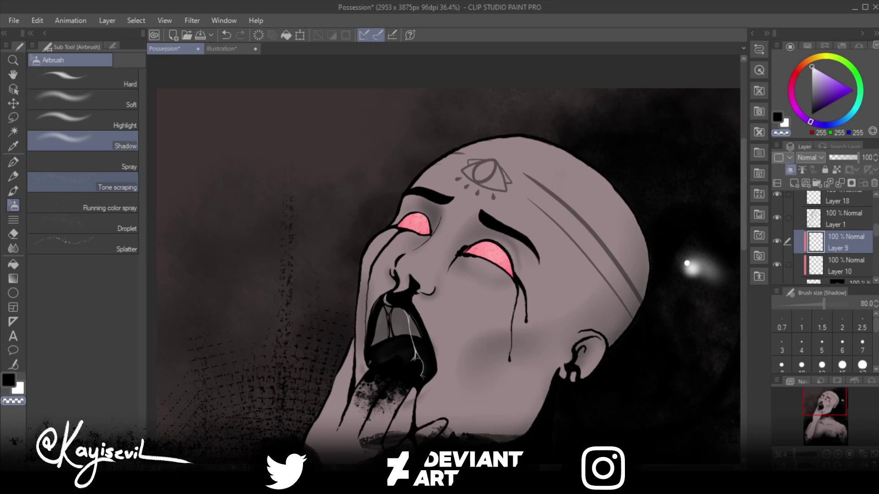
key("x")
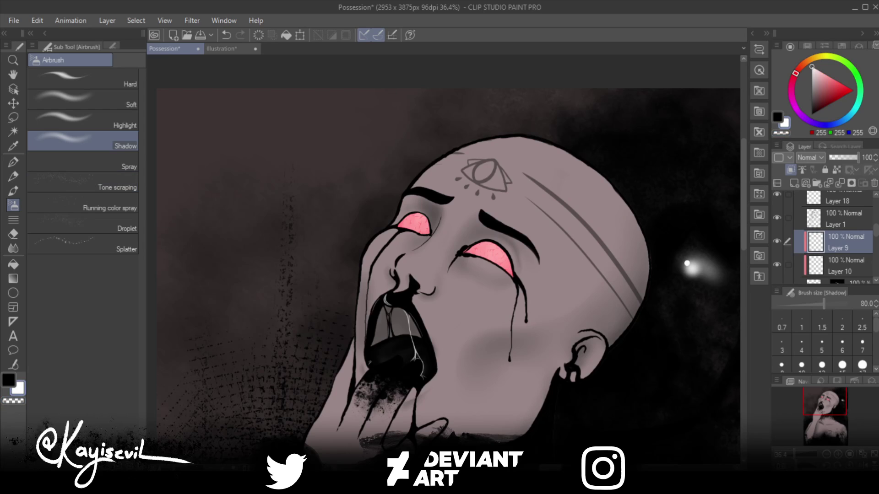
left_click_drag(839, 97, 833, 102)
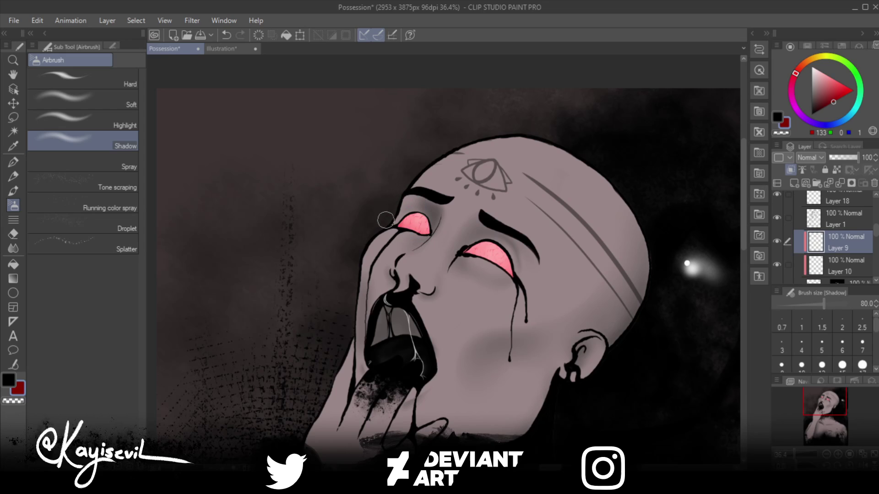
mouse_move(386, 221)
left_mouse_down()
mouse_move(435, 236)
mouse_move(371, 219)
left_mouse_up()
left_click_drag(460, 251, 511, 269)
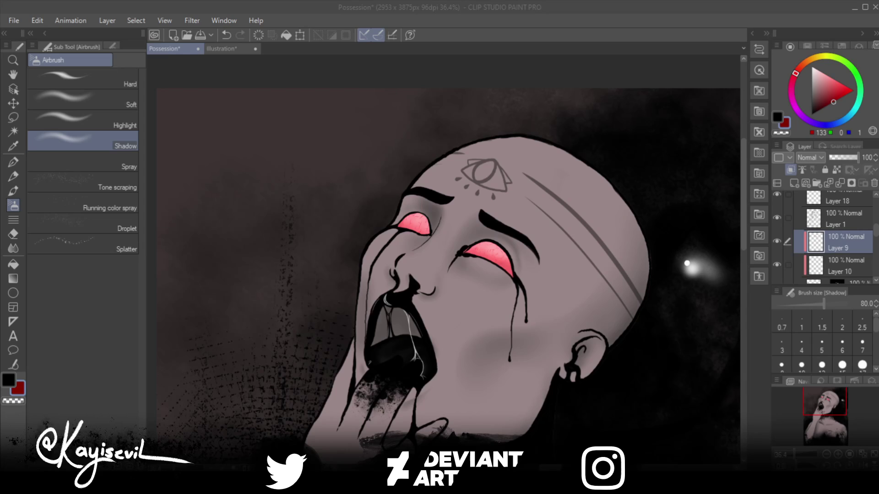
key("alt+Tab")
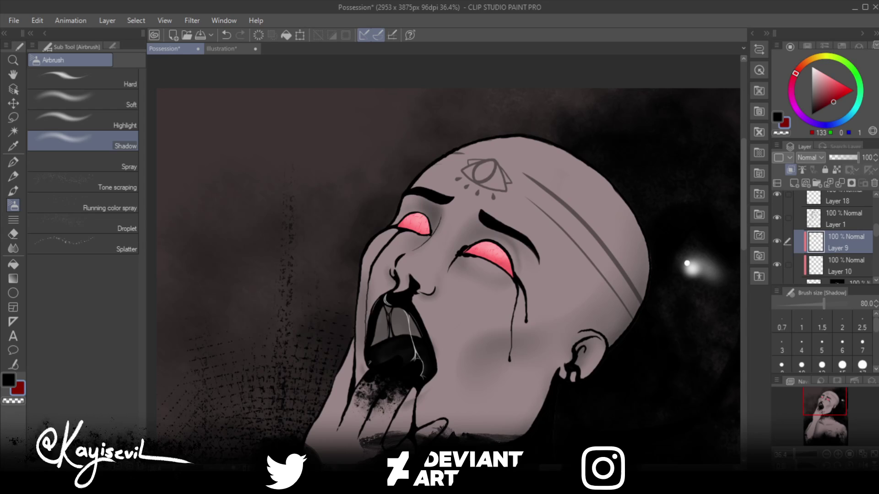
Step: Toggle Layer 10's visibility repeatedly to check what it contributes to the eyes
left_click_drag(876, 231, 876, 243)
scroll(838, 238, "up", 2)
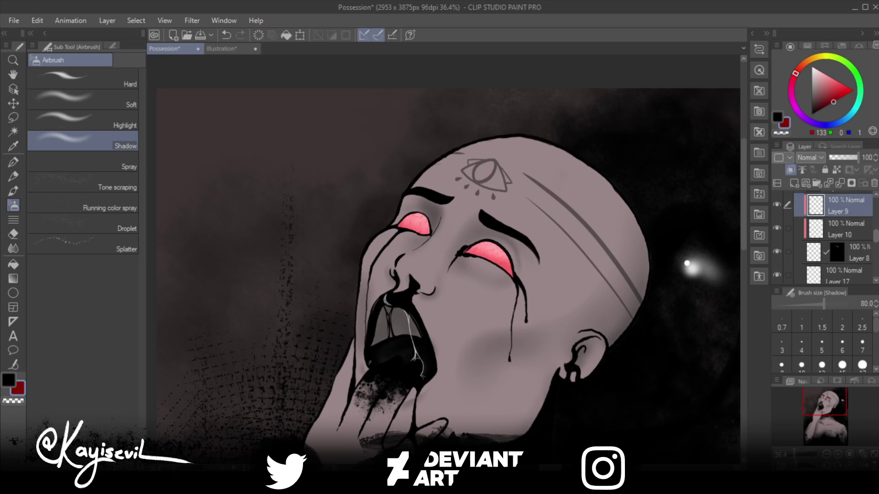
left_click(777, 229)
left_click(777, 228)
left_click(777, 229)
left_click(777, 228)
Step: Add Brightness/Contrast and Tone Curve correction layers above Layer 10 to brighten the eyes and strengthen their contrast
left_click(846, 229)
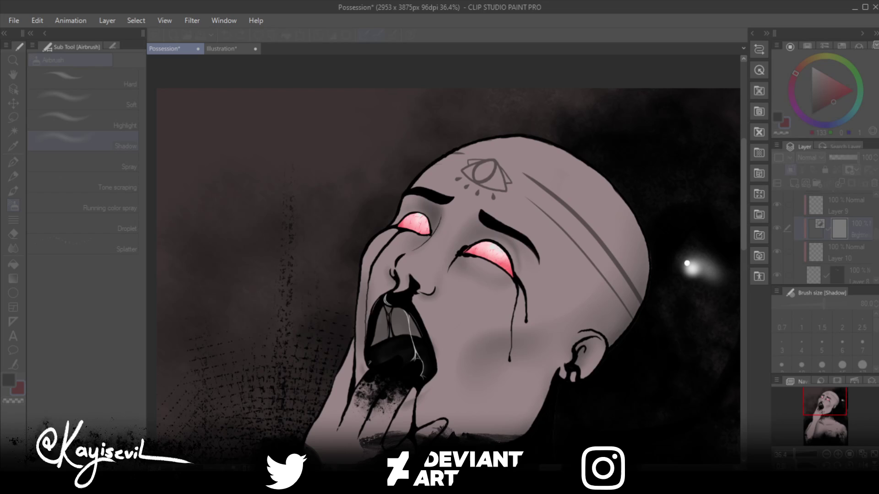
key("ctrl+z")
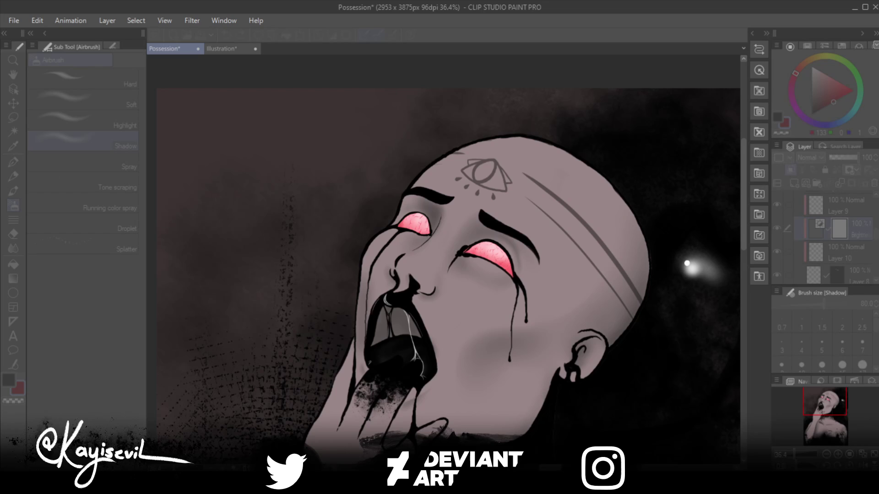
key("ctrl+z")
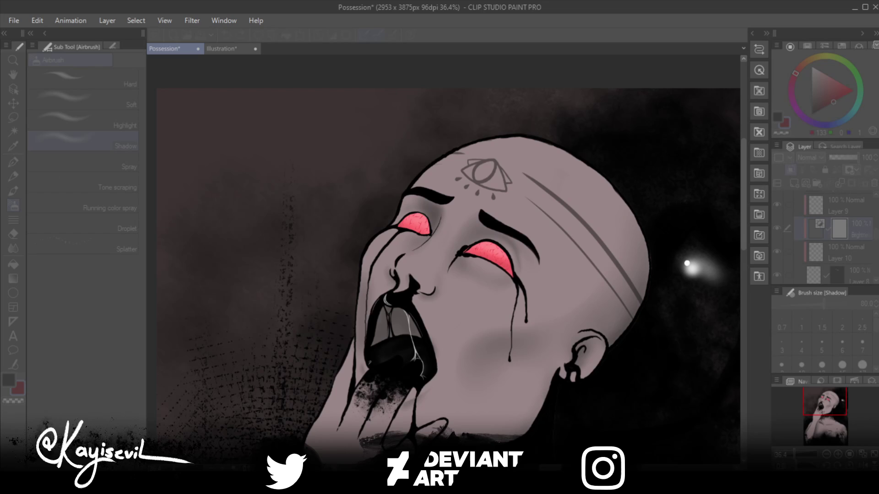
key("ctrl+y")
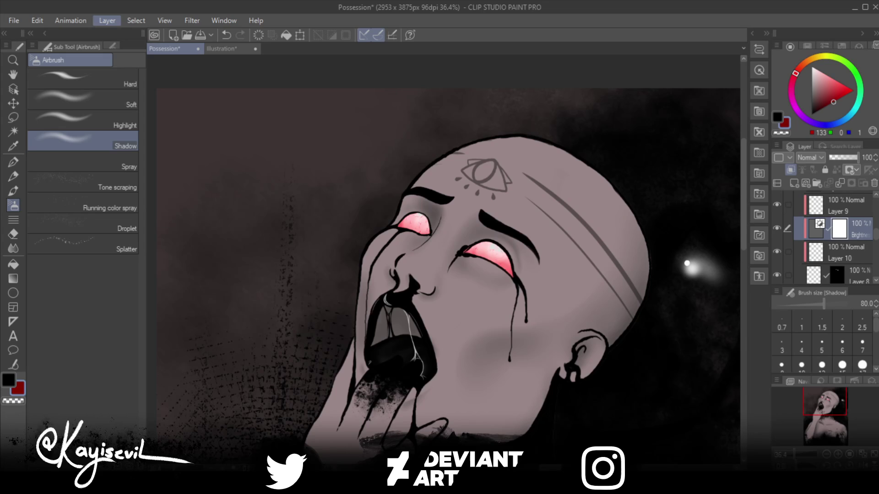
left_click(275, 124)
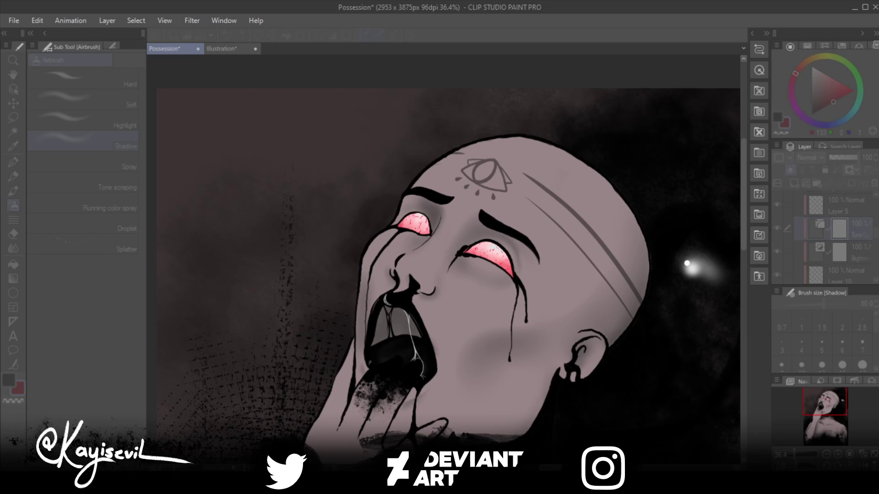
left_click(343, 120)
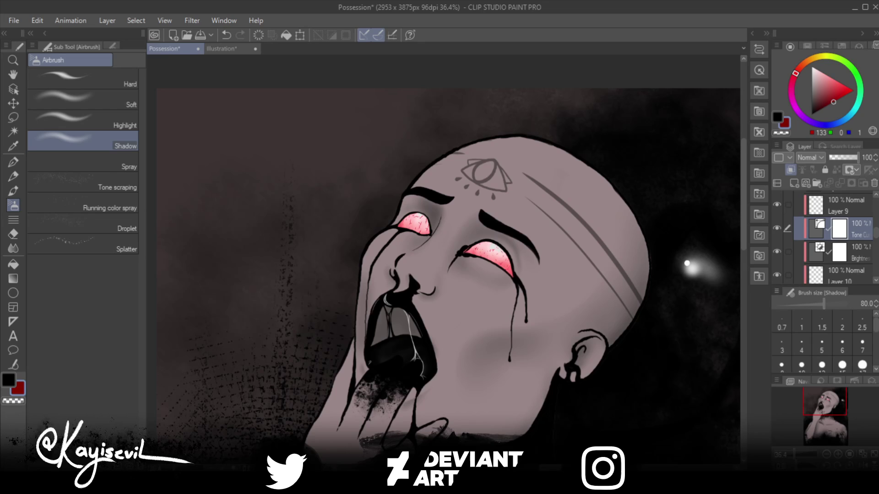
Step: Make Layer 10 active and examine the corrected eyes against the whole figure and in close-up
left_click(842, 275)
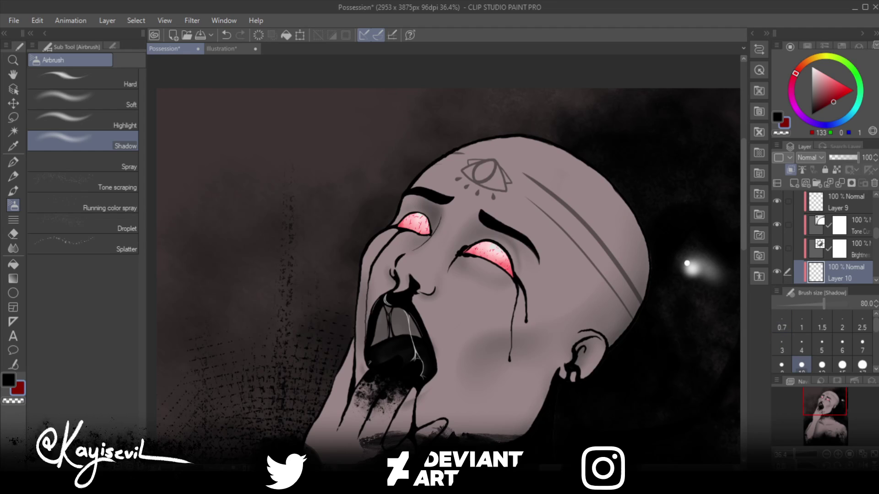
scroll(473, 214, "down", 4)
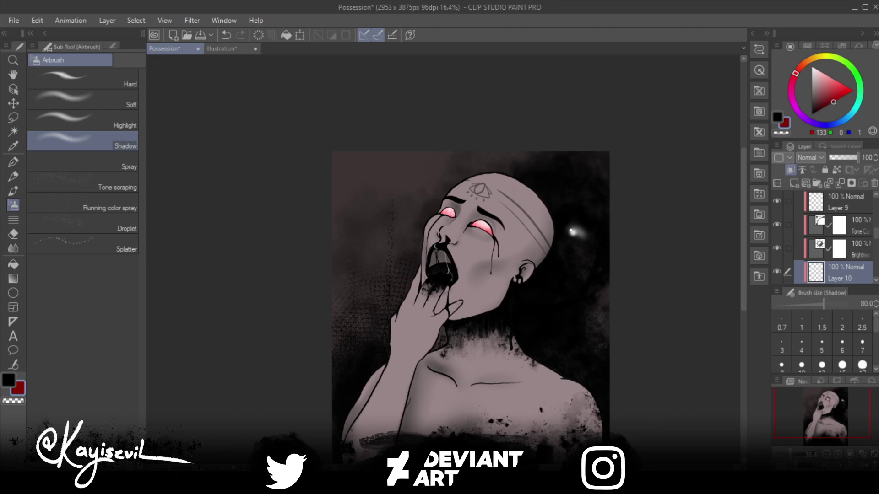
mouse_move(480, 258)
left_mouse_down()
mouse_move(503, 142)
mouse_move(461, 188)
left_mouse_up()
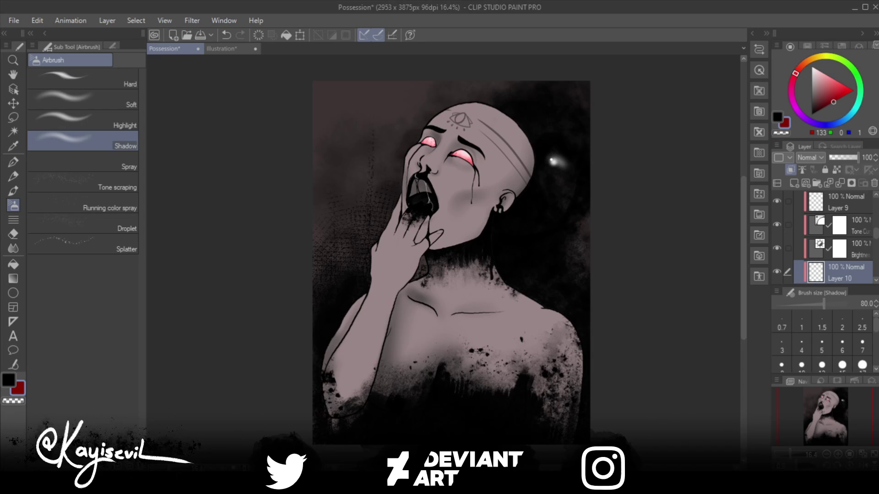
scroll(421, 167, "up", 3)
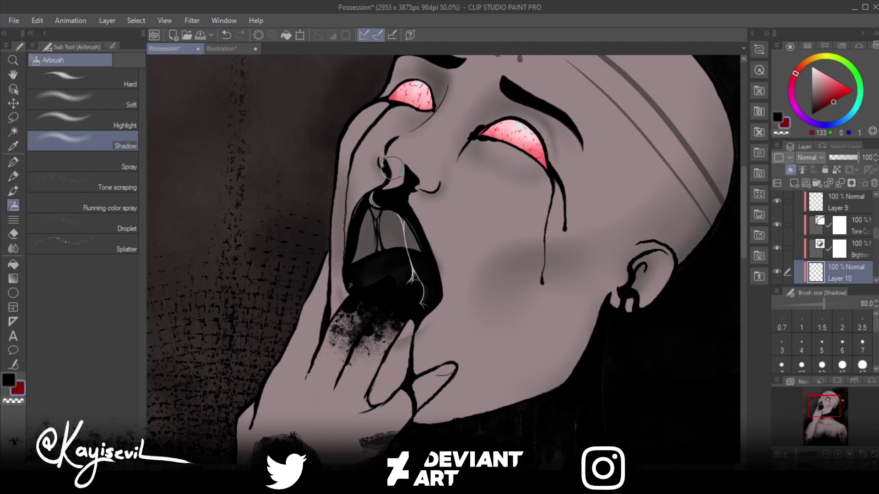
scroll(392, 168, "up", 2)
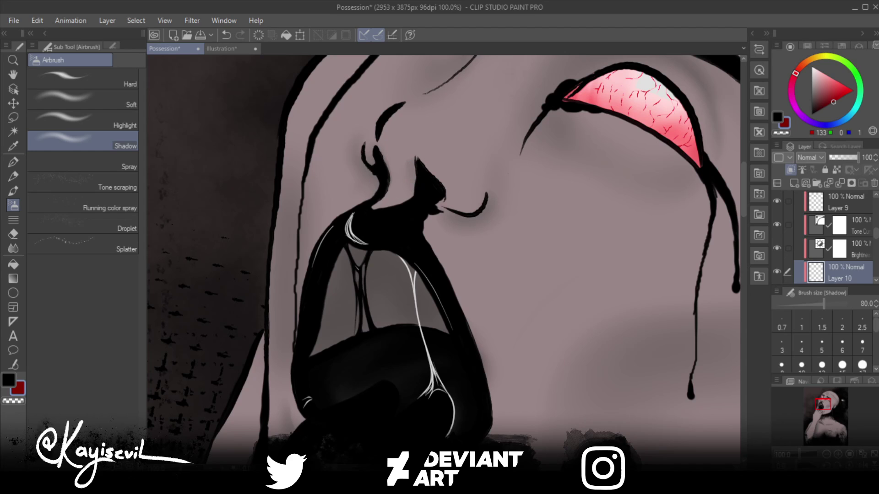
mouse_move(407, 75)
left_mouse_down()
mouse_move(378, 264)
mouse_move(334, 293)
left_mouse_up()
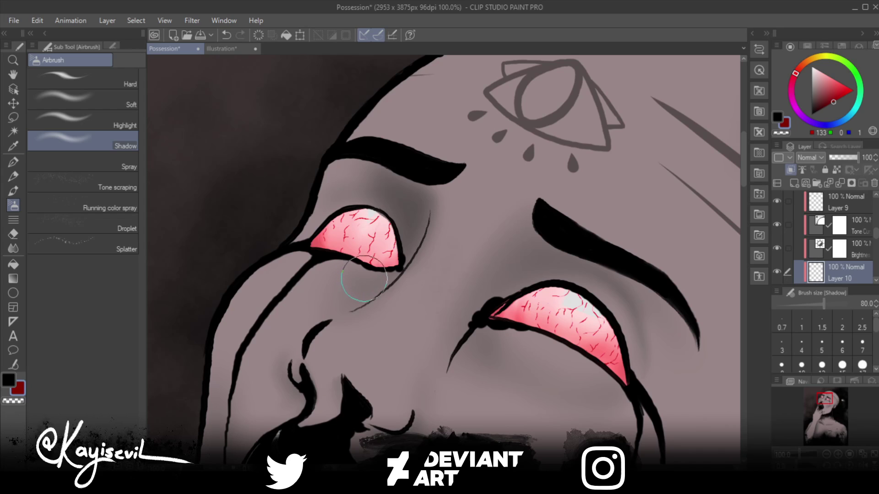
scroll(375, 293, "up", 1)
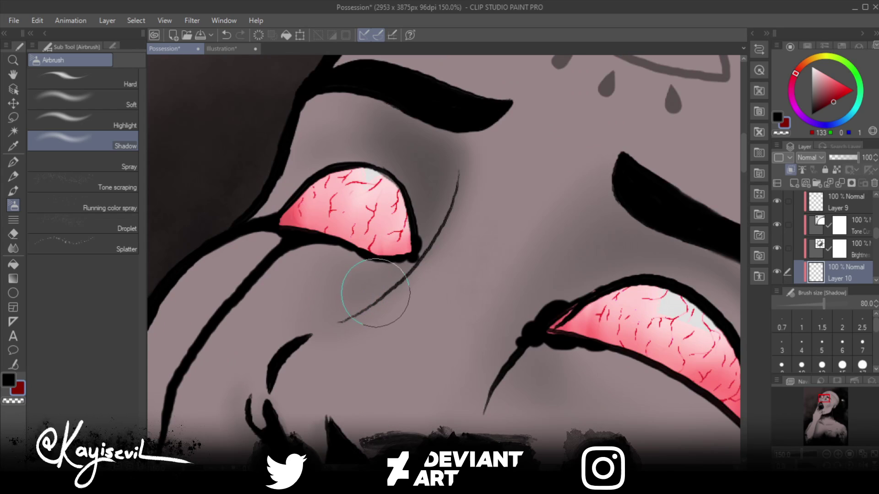
scroll(375, 293, "up", 1)
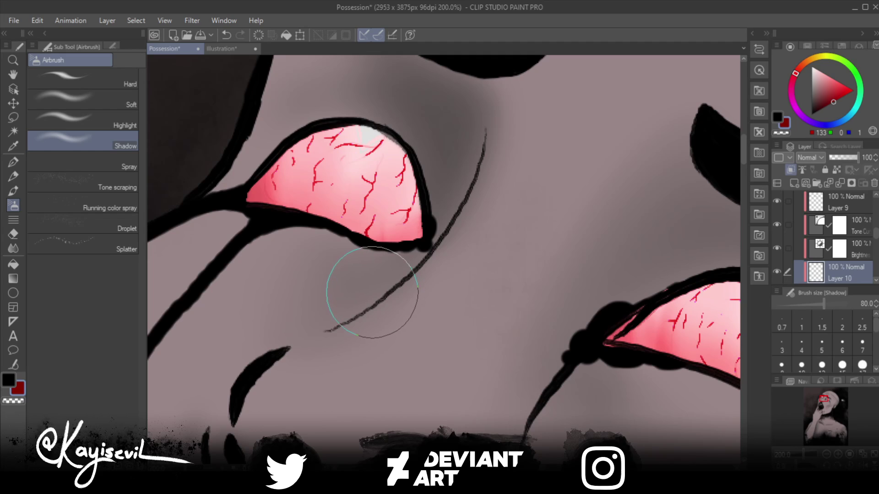
left_click_drag(278, 211, 324, 293)
Step: Check Layer 9 by toggling its visibility and add a new raster layer directly above it
left_click(12, 162)
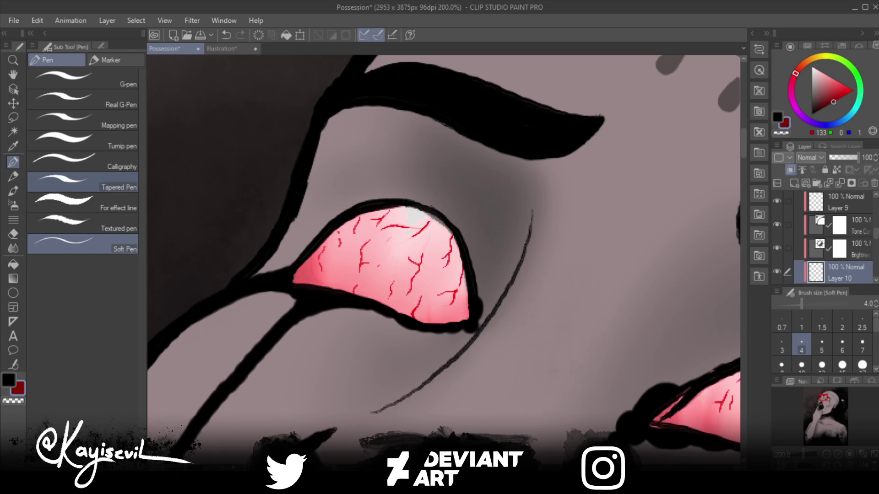
scroll(833, 236, "up", 2)
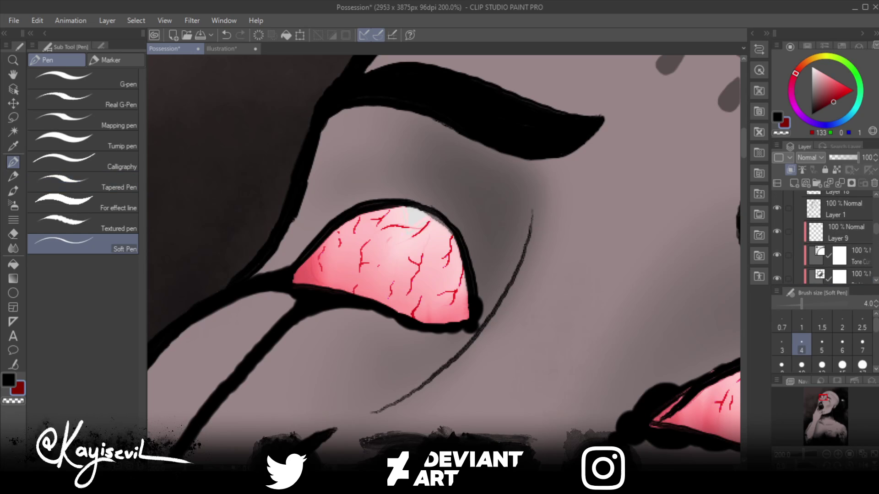
left_click(777, 231)
left_click(777, 232)
left_click(845, 233)
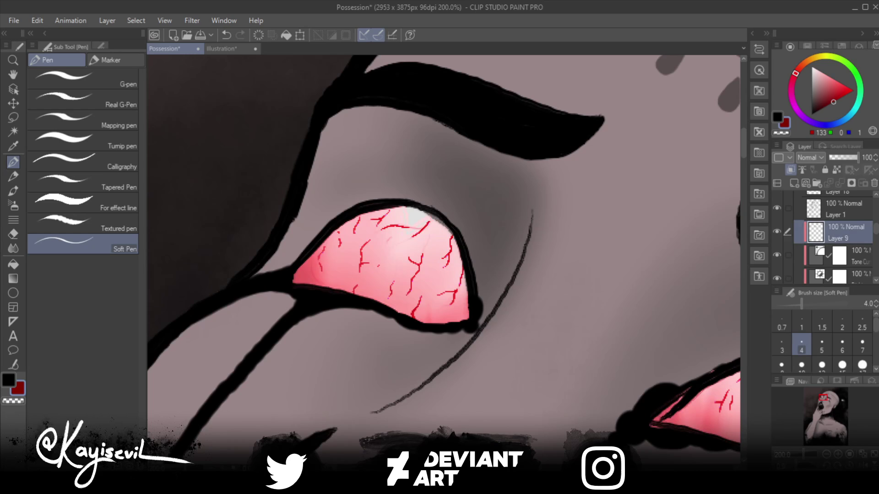
left_click(794, 183)
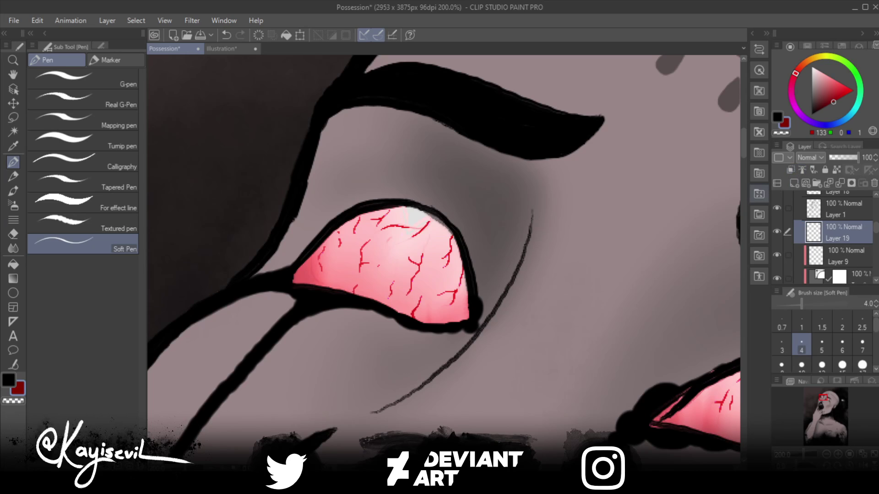
Step: Choose the Splatter airbrush with black as the drawing colour and clip Layer 19 to the layer below
key("x")
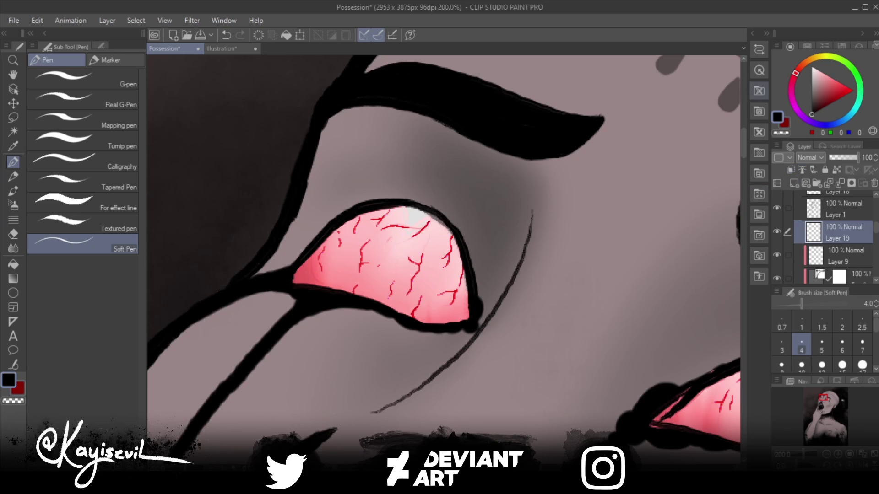
left_click(13, 205)
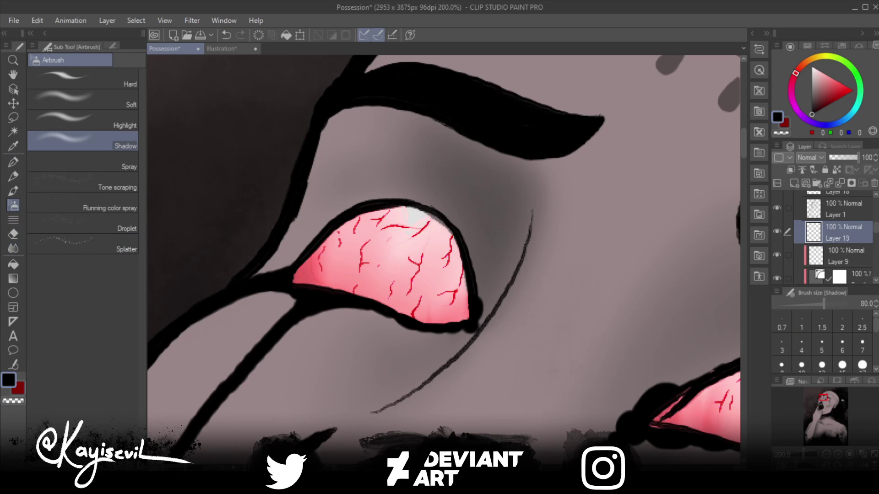
left_click(83, 244)
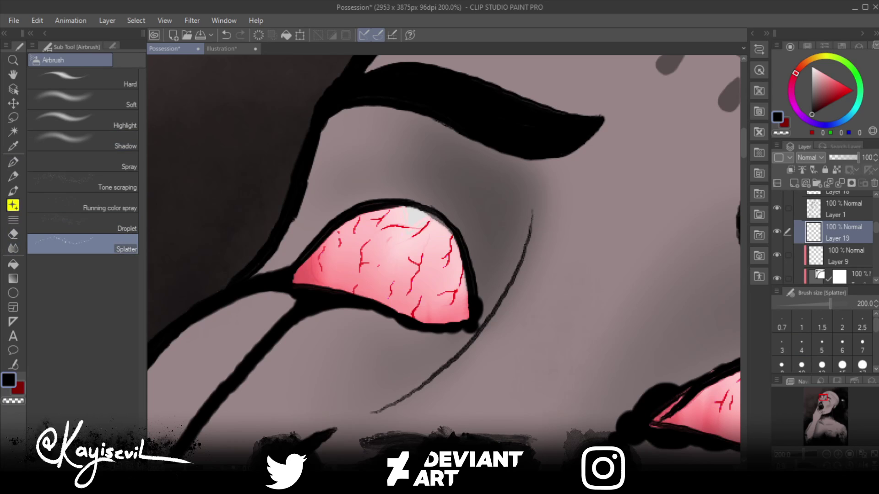
left_click(791, 169)
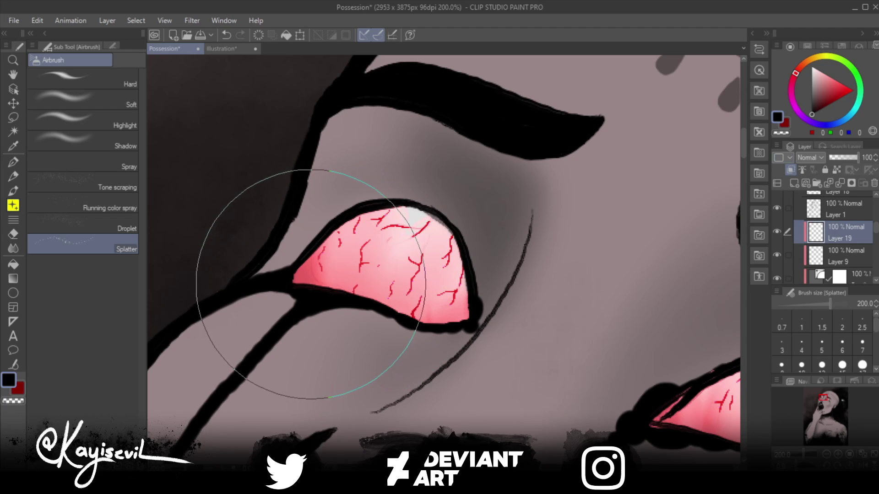
Step: Set the Splatter brush's thickness to 23 and its angle to 102.2
left_click(112, 46)
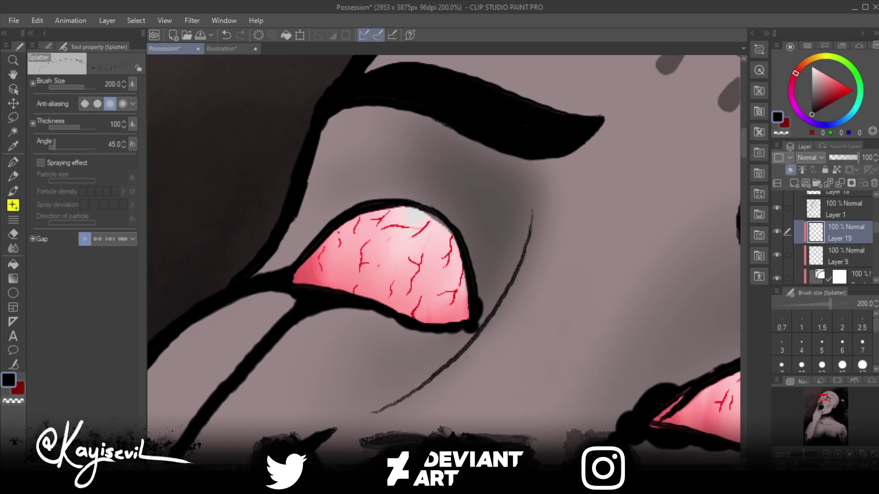
left_click_drag(80, 125, 69, 125)
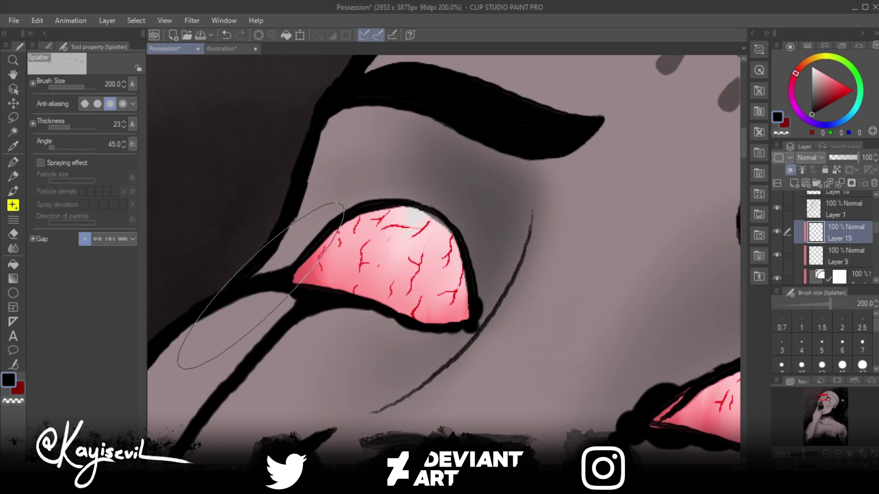
left_click_drag(53, 147, 62, 147)
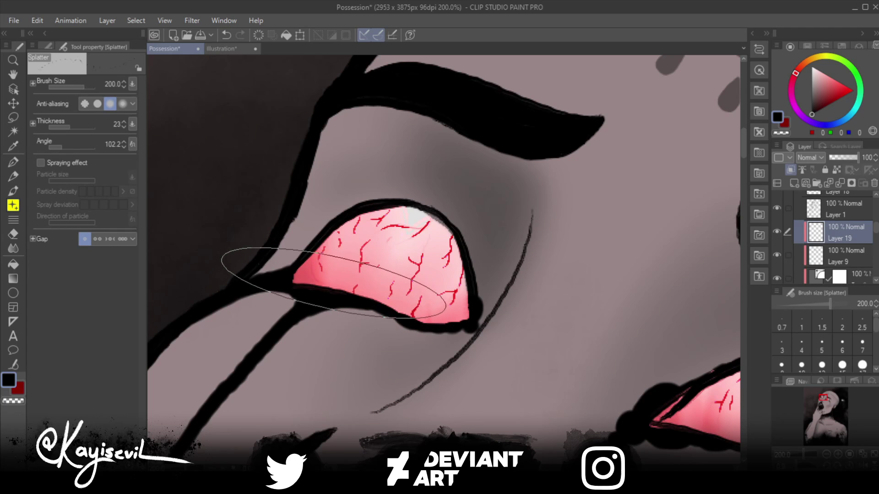
Step: Try black splatter strokes over the narrow corner of the bloodshot eye and undo them
left_click_drag(334, 279, 326, 282)
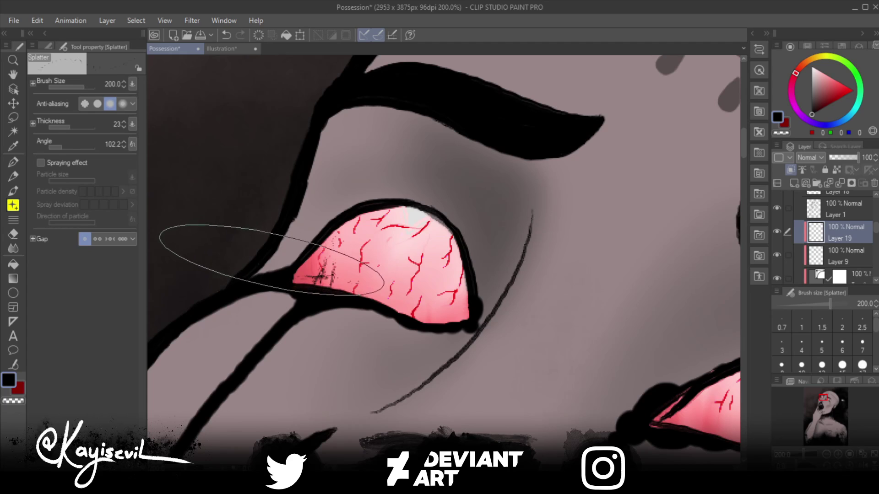
key("ctrl+z")
key("ctrl+z")
key("ctrl+z")
key("ctrl+z")
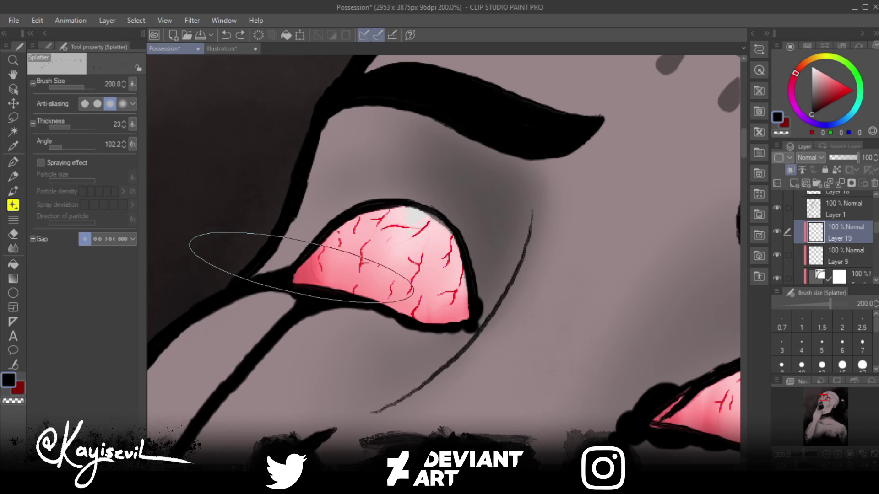
Step: Set the Splatter brush's thickness to 120
mouse_move(70, 128)
left_mouse_down()
mouse_move(96, 127)
mouse_move(85, 127)
left_mouse_up()
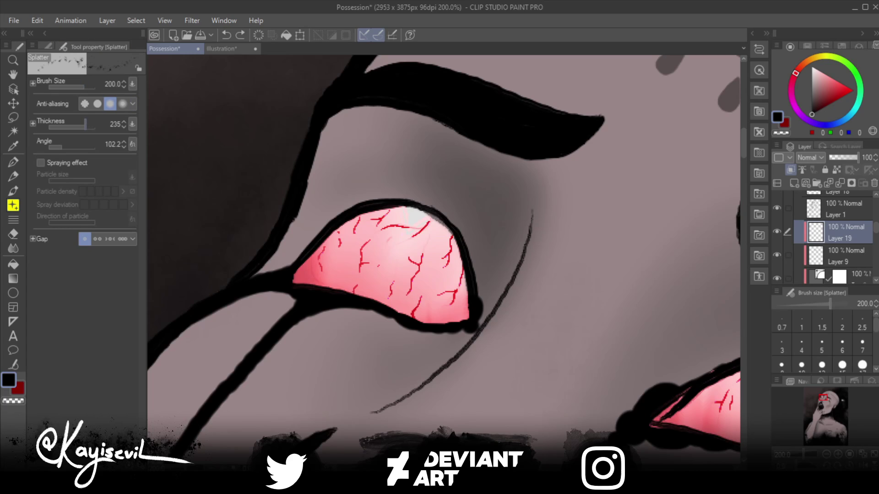
mouse_move(85, 125)
left_mouse_down()
mouse_move(71, 125)
mouse_move(81, 125)
left_mouse_up()
left_click(124, 122)
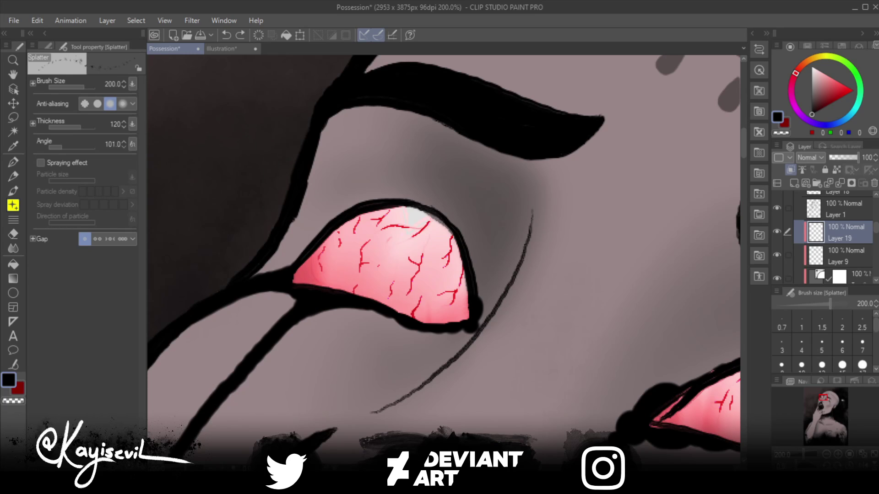
Step: Set the Splatter brush's angle to 100 and spray black splatter along the lower edge of the smaller bloodshot eye
left_click(124, 147)
left_click(48, 46)
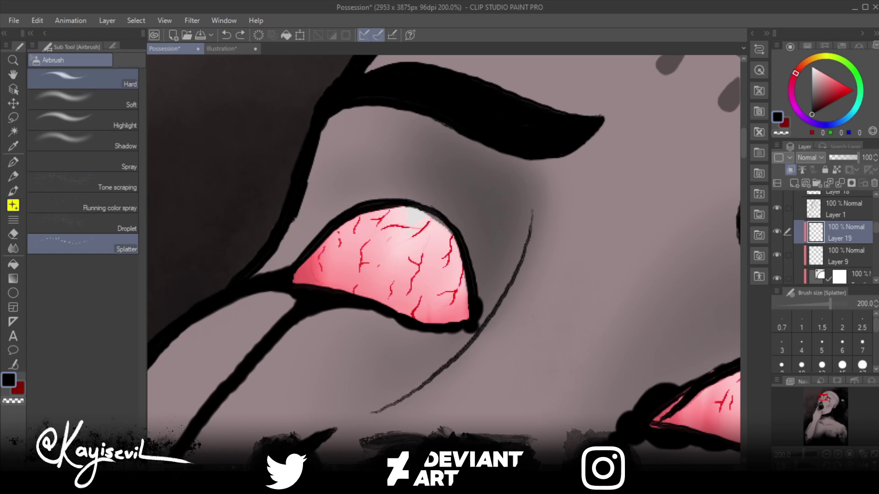
left_click(111, 45)
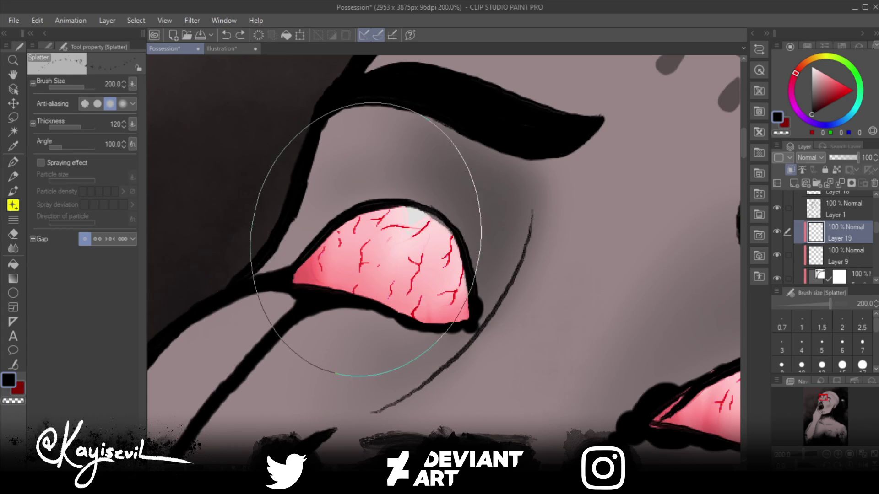
mouse_move(314, 271)
left_mouse_down()
mouse_move(342, 297)
mouse_move(320, 276)
mouse_move(321, 256)
mouse_move(415, 300)
mouse_move(413, 281)
mouse_move(415, 312)
mouse_move(441, 322)
mouse_move(391, 318)
mouse_move(319, 285)
mouse_move(403, 308)
mouse_move(329, 281)
mouse_move(393, 299)
left_mouse_up()
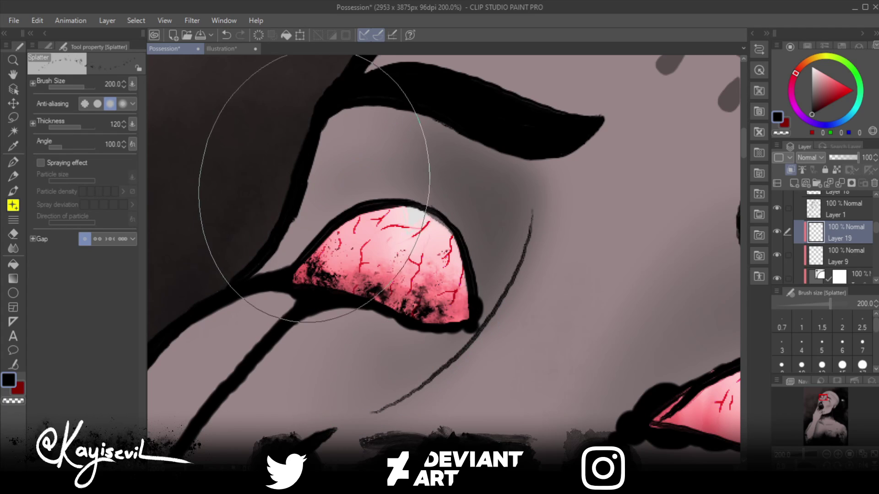
Step: Add black splatter over the middle of the smaller eye with the brush at size 120 and at size 600
key("[")
key("[")
key("[")
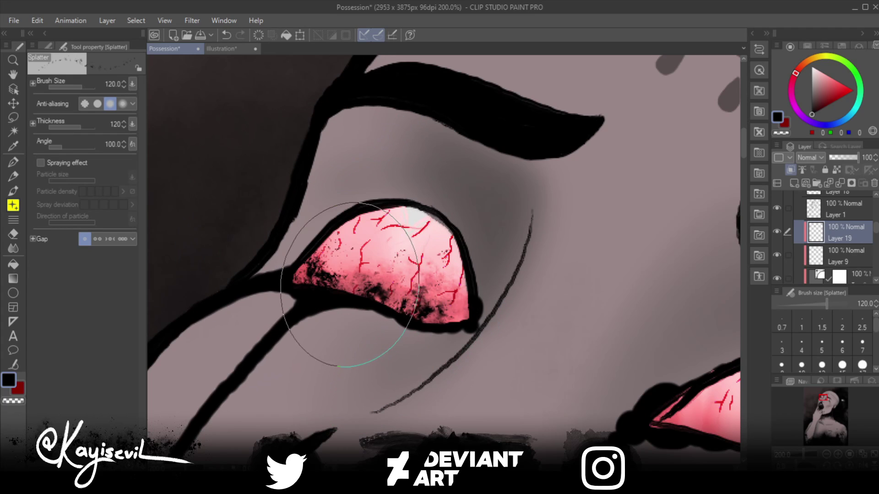
left_click(371, 250)
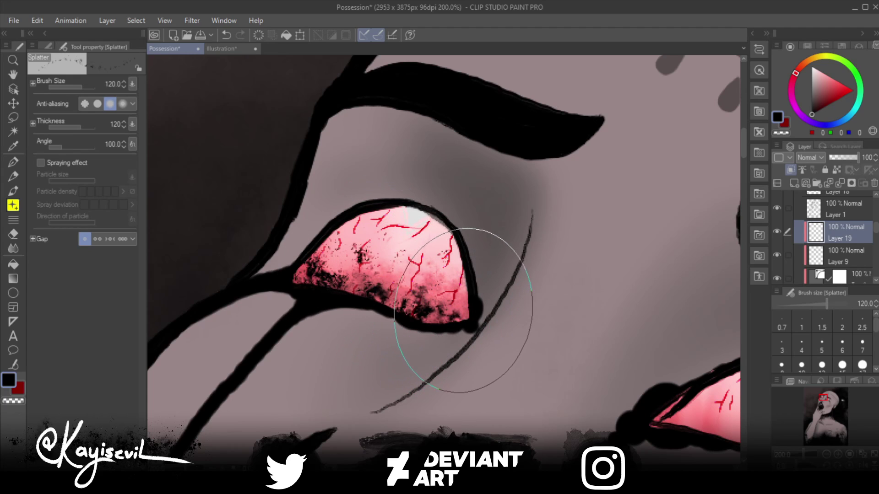
key("bracketright")
key("bracketright")
key("bracketright")
key("bracketright")
key("bracketright")
key("bracketright")
key("bracketright")
key("bracketright")
key("bracketright")
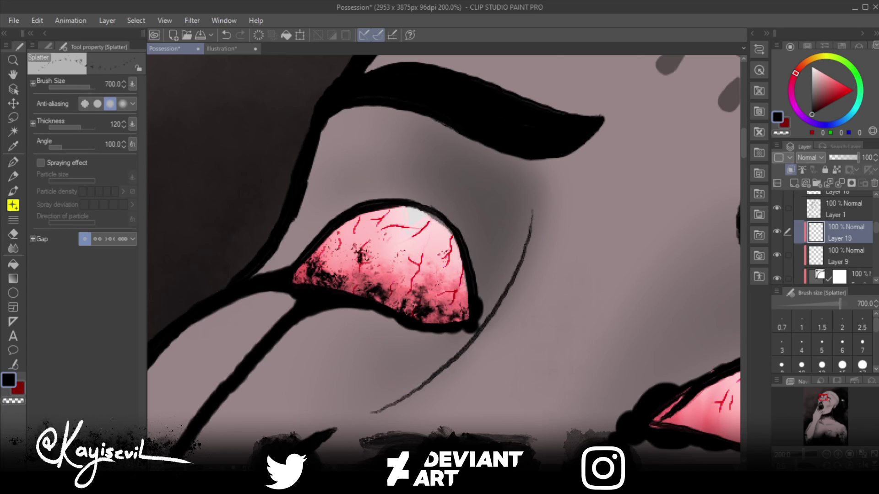
key("bracketleft")
left_click(343, 243)
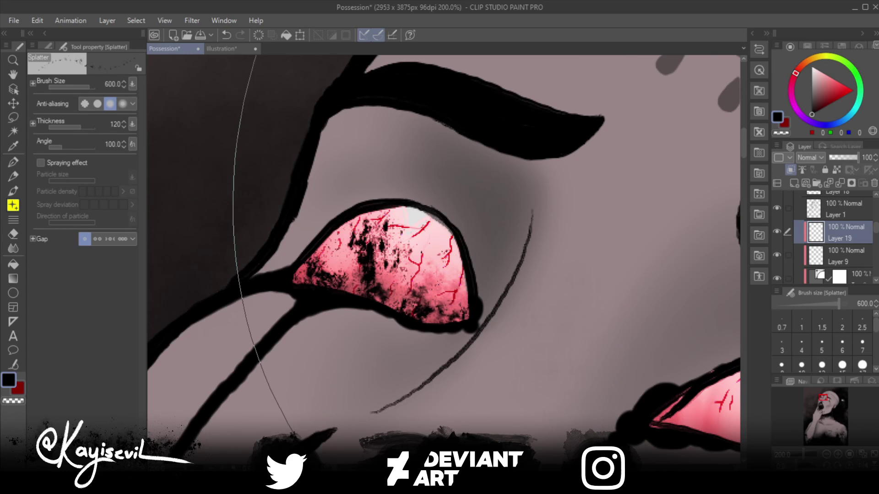
Step: Try Layer 19 at 67% opacity and return it to 100%
mouse_move(858, 157)
left_mouse_down()
mouse_move(838, 157)
mouse_move(850, 157)
left_mouse_up()
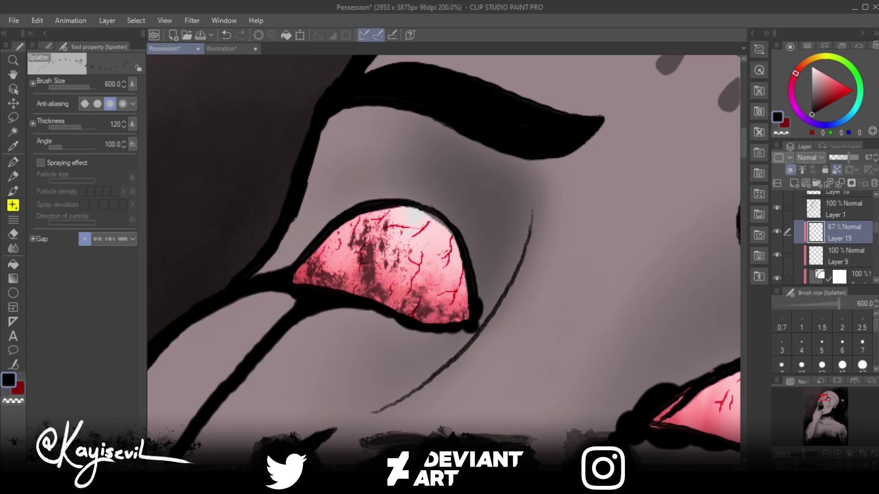
left_click_drag(849, 158, 859, 158)
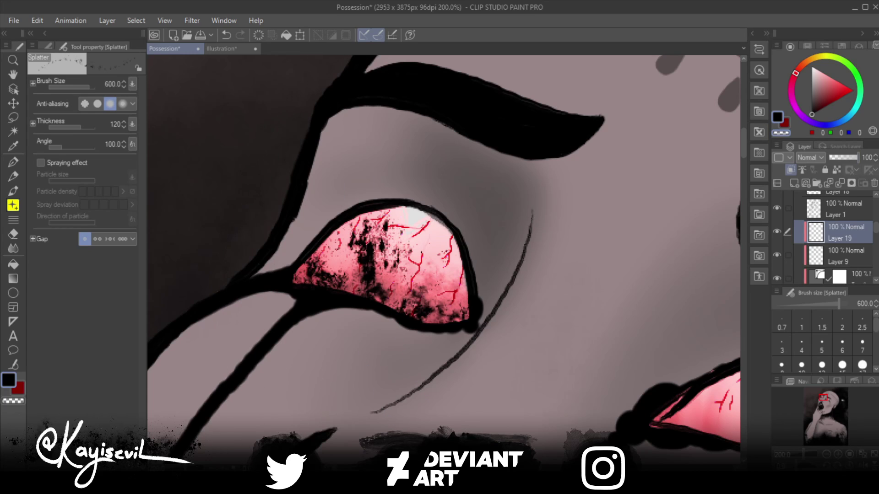
Step: Thin out the splatter in the middle of the smaller eye using transparent colour, reducing the Splatter brush from size 150 to 80
key("c")
key("bracketright")
key("bracketleft")
key("bracketleft")
key("bracketleft")
key("bracketleft")
key("bracketleft")
key("bracketleft")
key("bracketleft")
key("bracketleft")
key("bracketleft")
key("bracketleft")
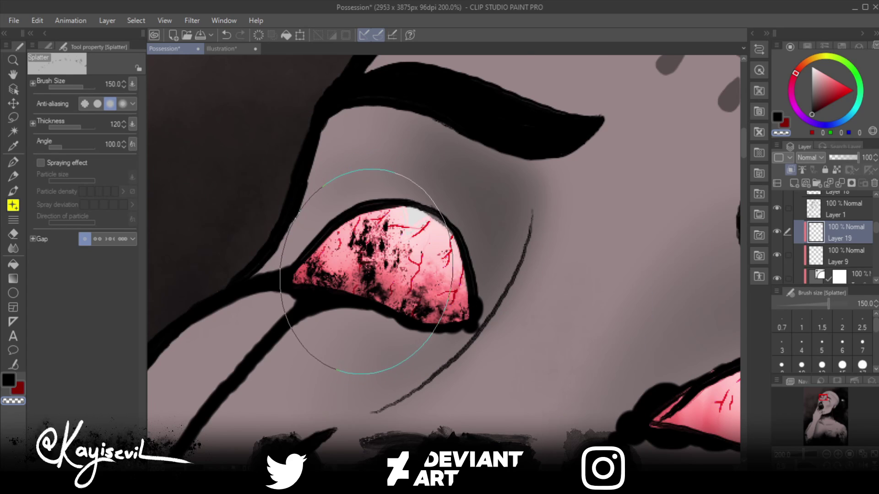
key("bracketleft")
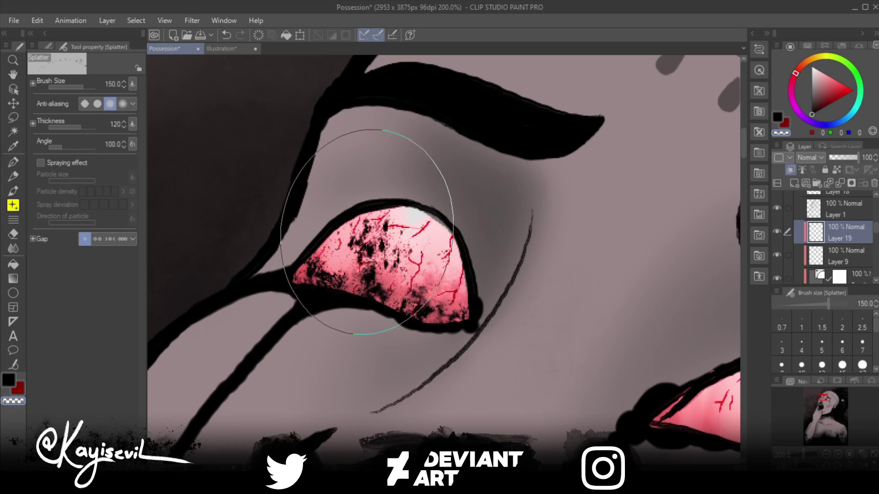
key("bracketleft")
key("bracketleft")
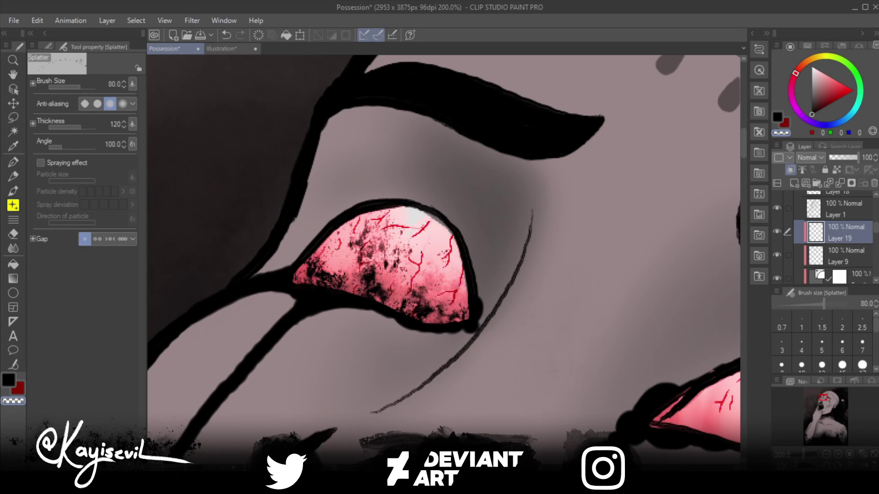
Step: Switch back to black and add finer splatter along the smaller eye's lower edge and both corners at brush size 50
left_click(777, 117)
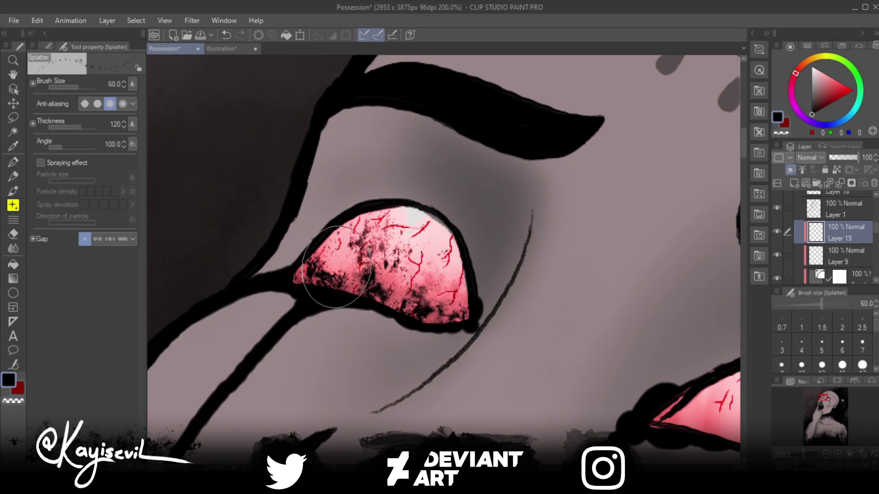
key("bracketleft")
key("bracketleft")
key("bracketleft")
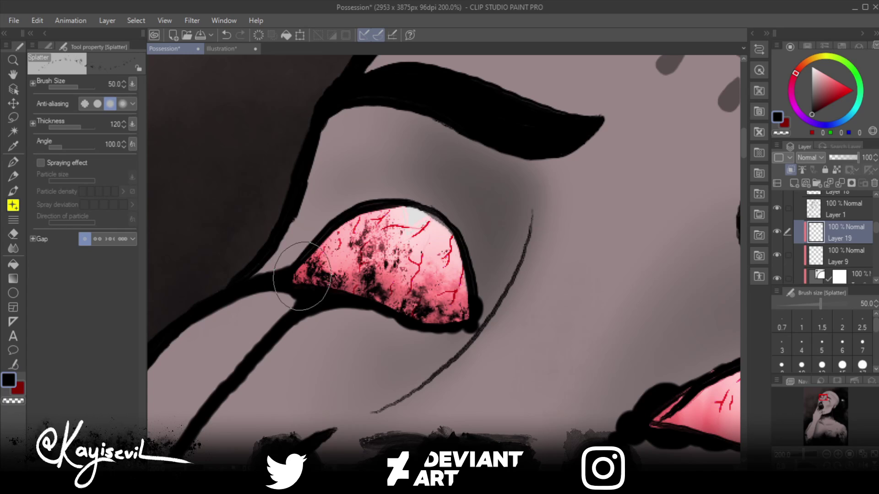
mouse_move(330, 289)
left_mouse_down()
mouse_move(368, 284)
mouse_move(394, 303)
mouse_move(386, 286)
mouse_move(445, 312)
left_mouse_up()
mouse_move(392, 283)
left_mouse_down()
mouse_move(452, 314)
mouse_move(466, 266)
mouse_move(449, 314)
mouse_move(429, 316)
mouse_move(465, 296)
left_mouse_up()
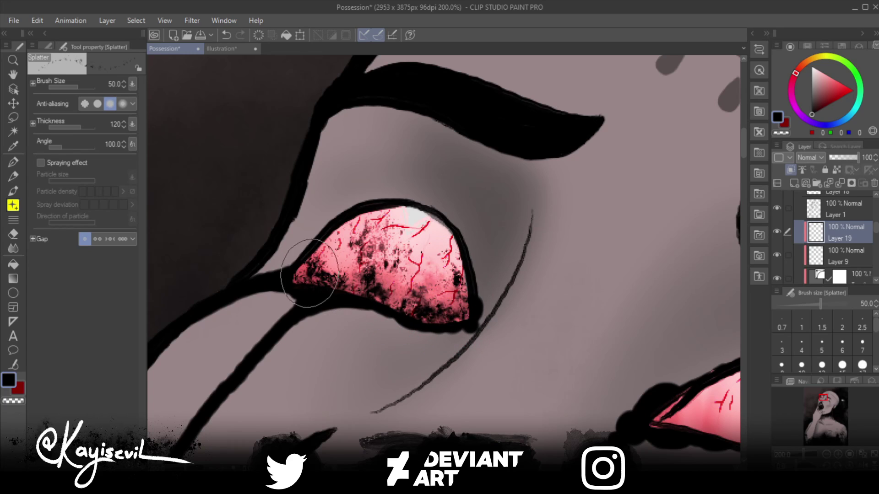
left_click_drag(300, 279, 380, 292)
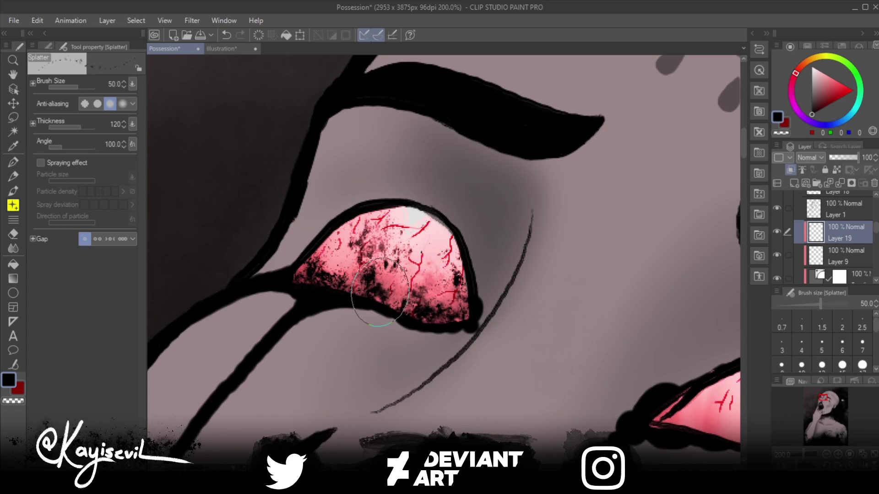
Step: Spray black splatter along the lower edge of the larger bloodshot eye at brush size 50
scroll(380, 292, "down", 9)
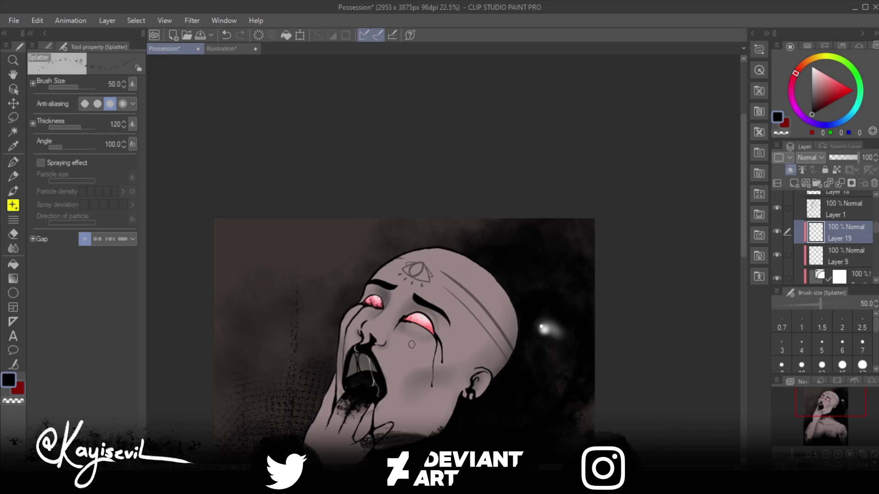
scroll(412, 345, "up", 6)
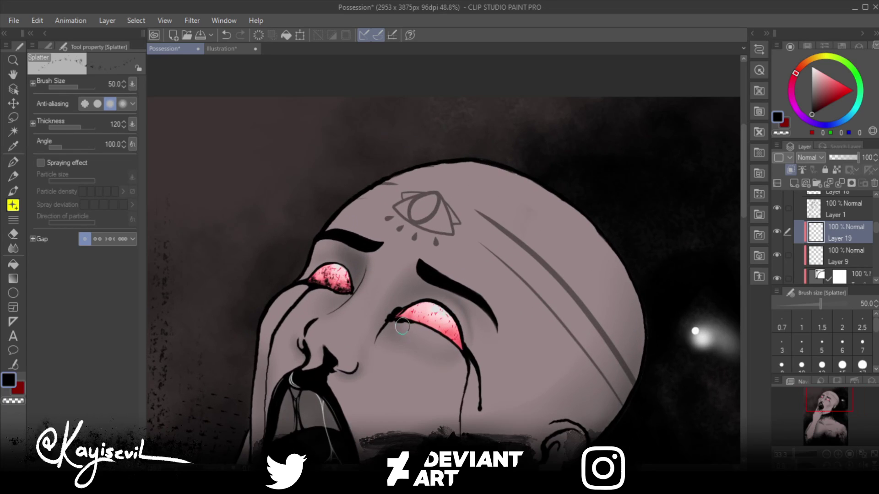
scroll(401, 329, "up", 3)
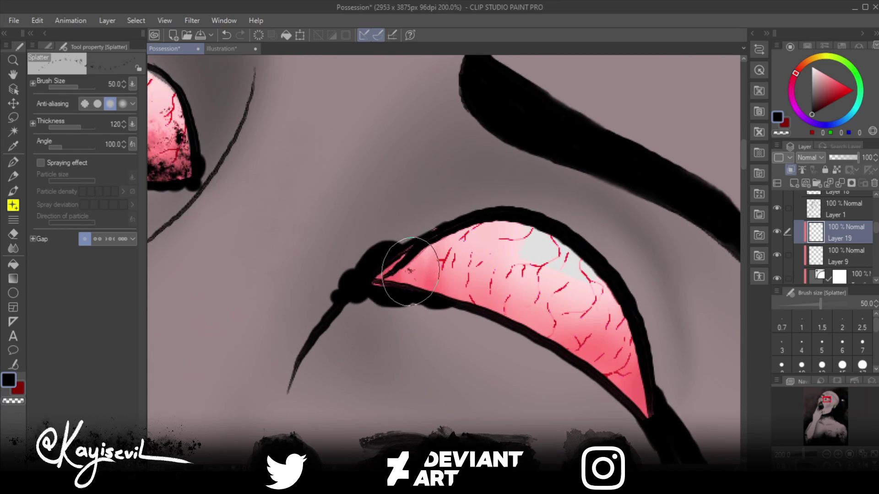
mouse_move(418, 275)
left_mouse_down()
mouse_move(442, 288)
mouse_move(431, 262)
mouse_move(442, 248)
mouse_move(461, 299)
mouse_move(464, 284)
mouse_move(458, 296)
mouse_move(495, 287)
mouse_move(465, 302)
mouse_move(529, 327)
mouse_move(615, 406)
mouse_move(576, 360)
mouse_move(498, 317)
mouse_move(572, 351)
mouse_move(639, 348)
mouse_move(609, 366)
mouse_move(630, 380)
mouse_move(635, 417)
mouse_move(635, 366)
mouse_move(453, 272)
mouse_move(399, 274)
mouse_move(571, 324)
mouse_move(628, 400)
mouse_move(470, 308)
mouse_move(394, 285)
mouse_move(544, 340)
mouse_move(491, 323)
left_mouse_up()
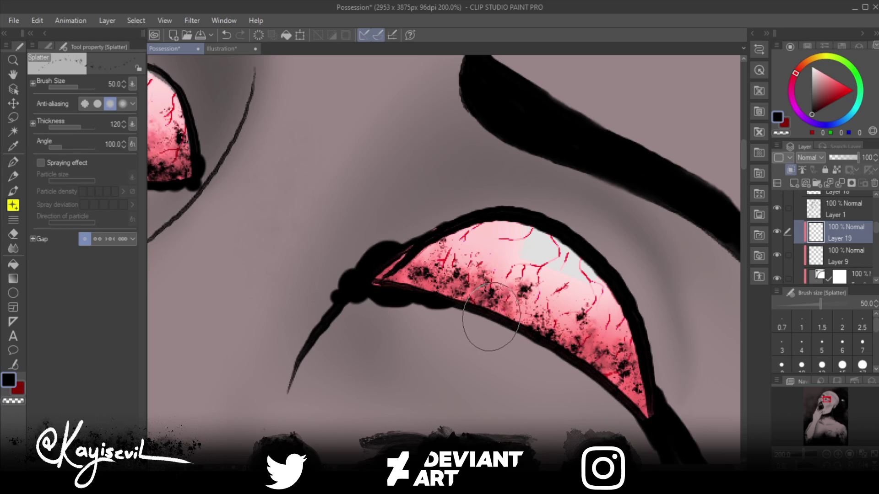
Step: Build up black splatter over the inner corner of the larger eye with brush sizes 150, 120 and 200
key("bracketright")
key("bracketright")
key("bracketright")
key("bracketright")
key("bracketright")
key("bracketright")
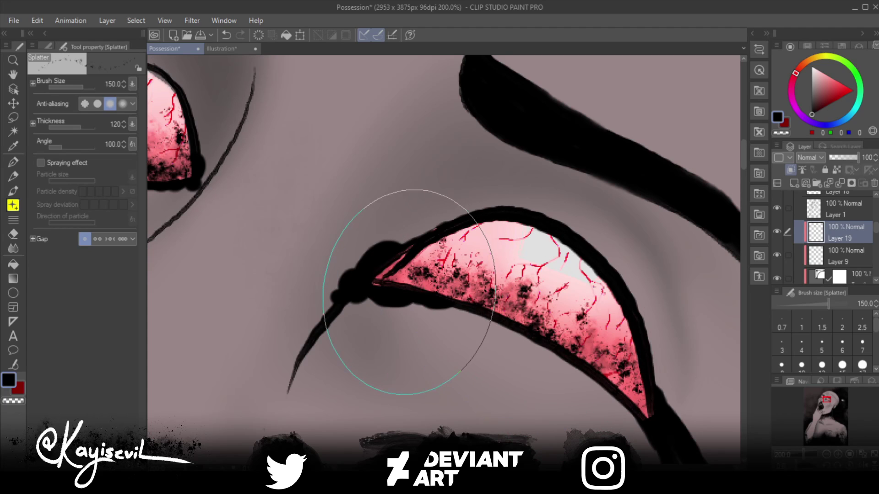
left_click_drag(394, 281, 379, 281)
key("bracketleft")
key("bracketleft")
key("bracketright")
key("bracketright")
key("bracketright")
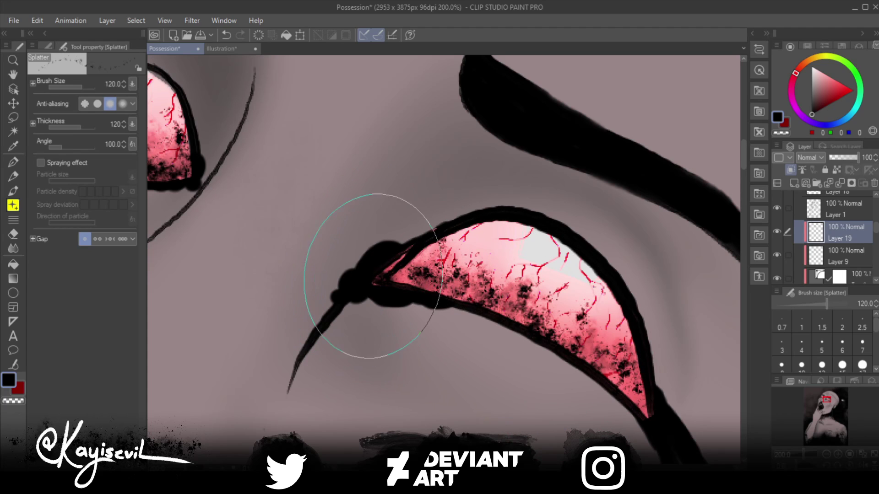
key("bracketright")
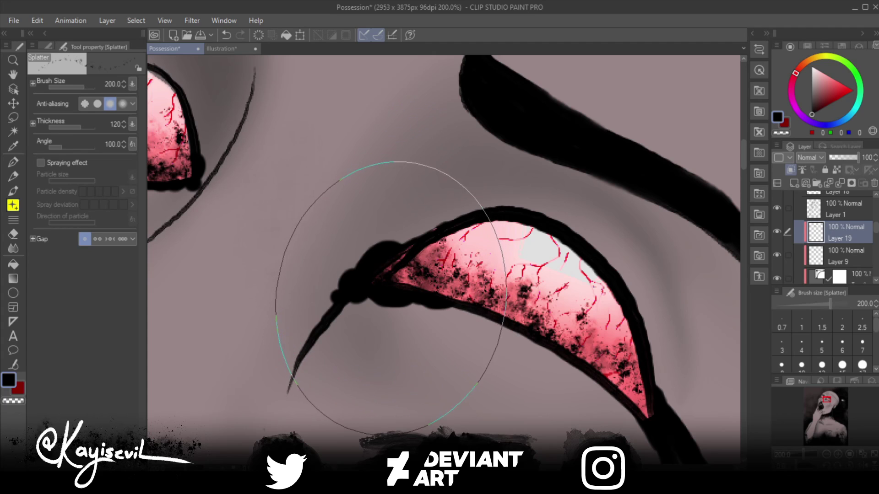
left_click(423, 300)
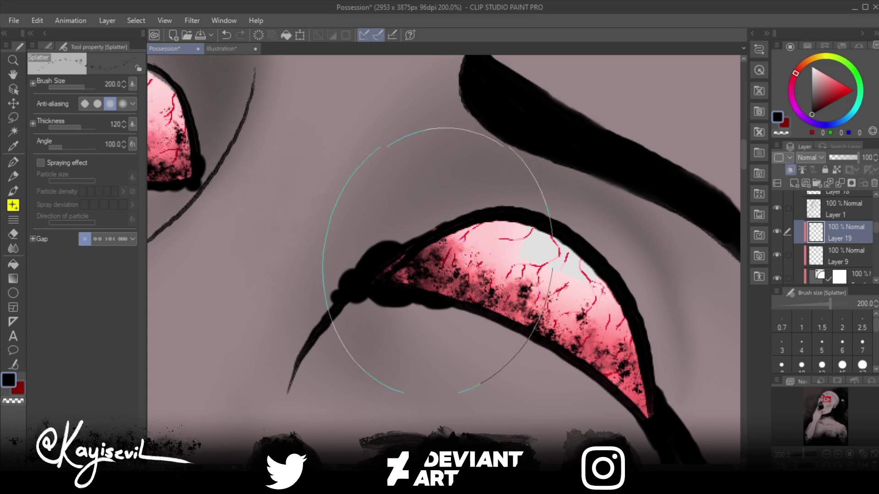
left_click(438, 263)
left_click(440, 266)
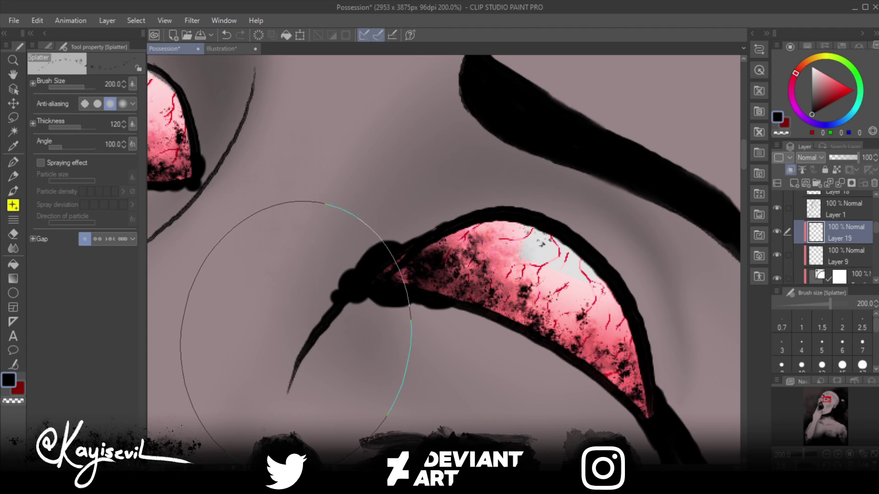
Step: Select Layer 11 and add a new raster layer directly above it
scroll(293, 312, "down", 5)
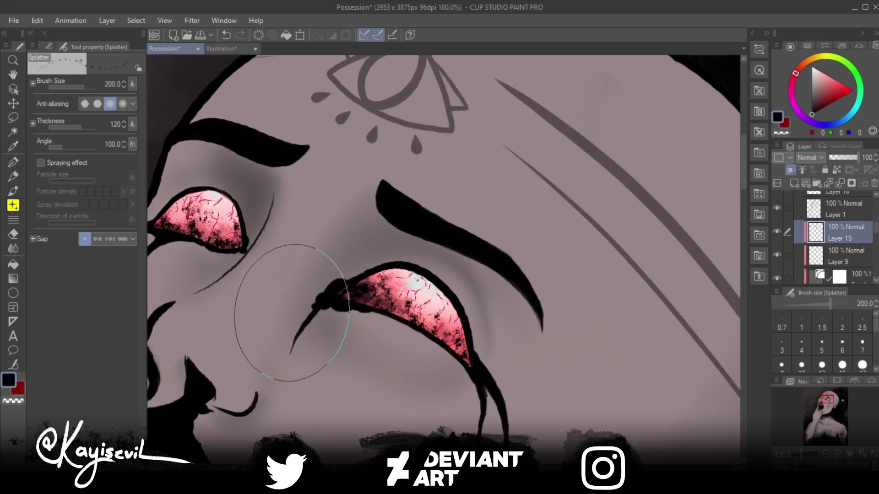
left_click_drag(276, 308, 415, 247)
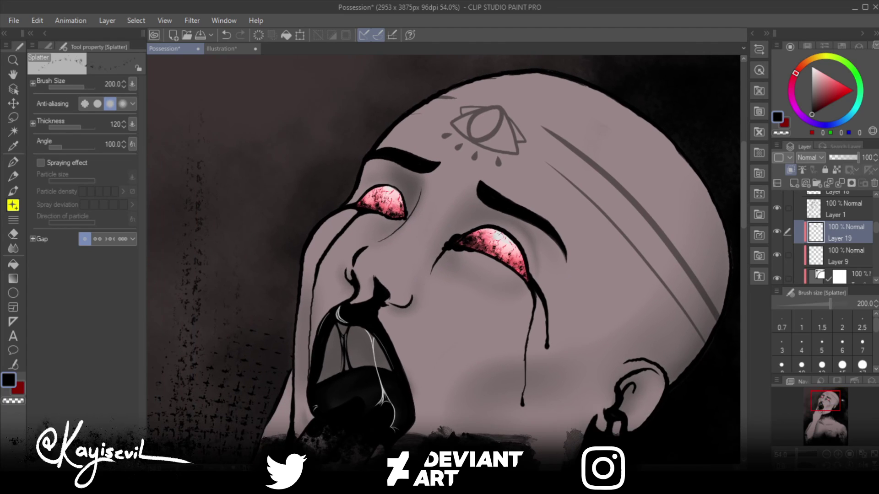
scroll(415, 248, "down", 1)
scroll(416, 247, "down", 1)
mouse_move(416, 282)
left_mouse_down()
mouse_move(356, 208)
mouse_move(354, 218)
left_mouse_up()
left_click_drag(421, 304, 423, 315)
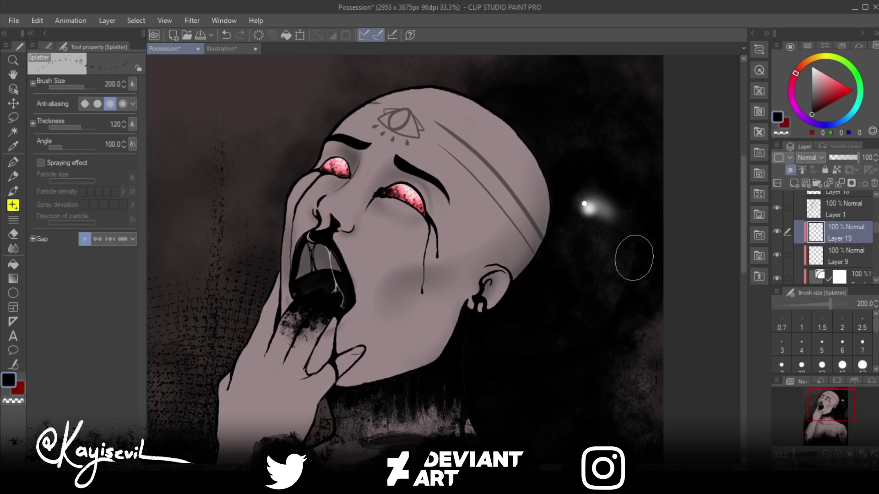
scroll(838, 235, "up", 1)
scroll(838, 235, "down", 5)
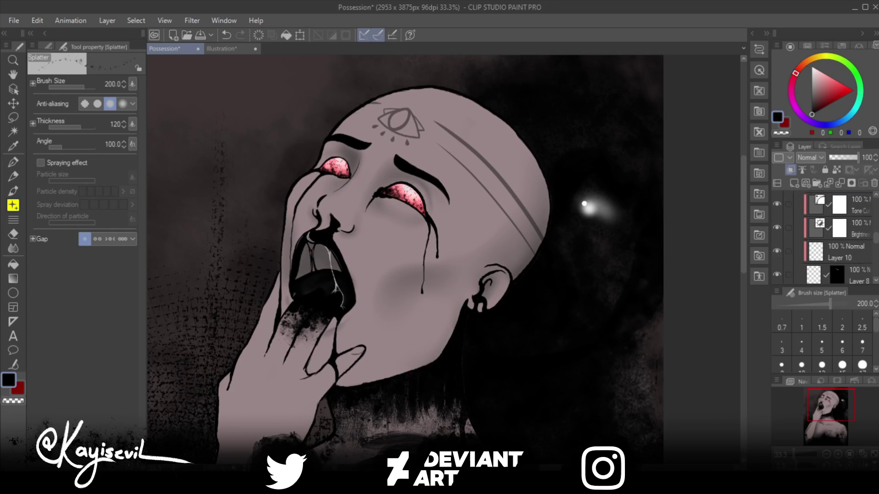
left_click(843, 256)
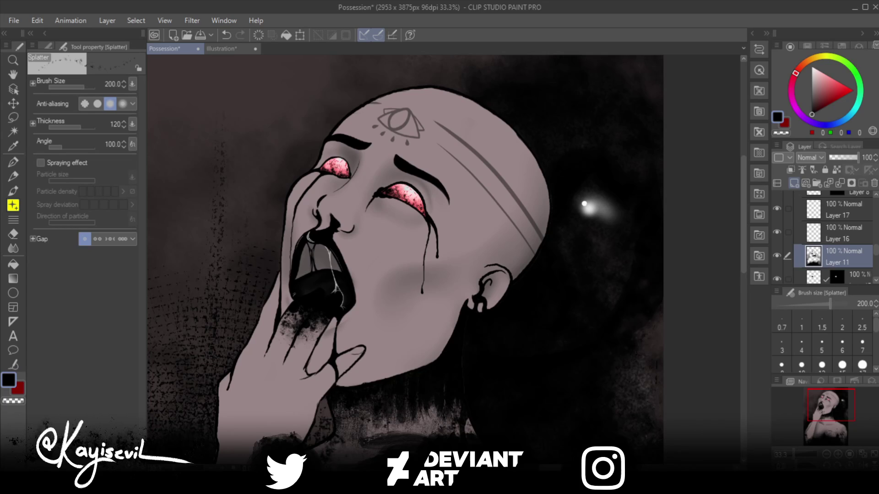
left_click(795, 184)
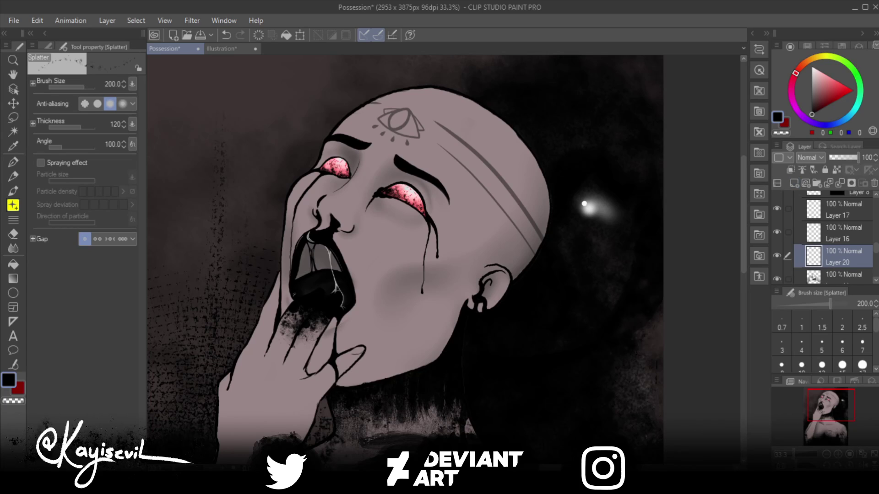
Step: Hide the masked dark background layer, Layer 12 Copy
scroll(833, 237, "up", 10)
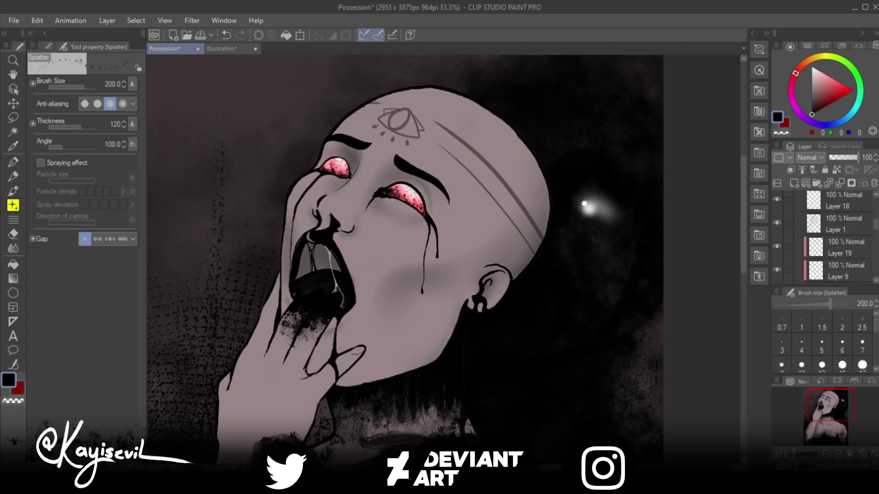
scroll(833, 238, "up", 3)
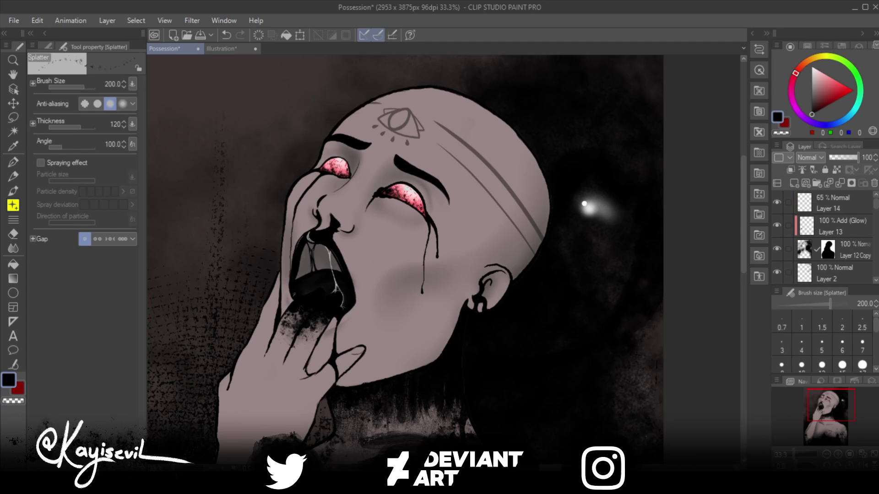
left_click(777, 249)
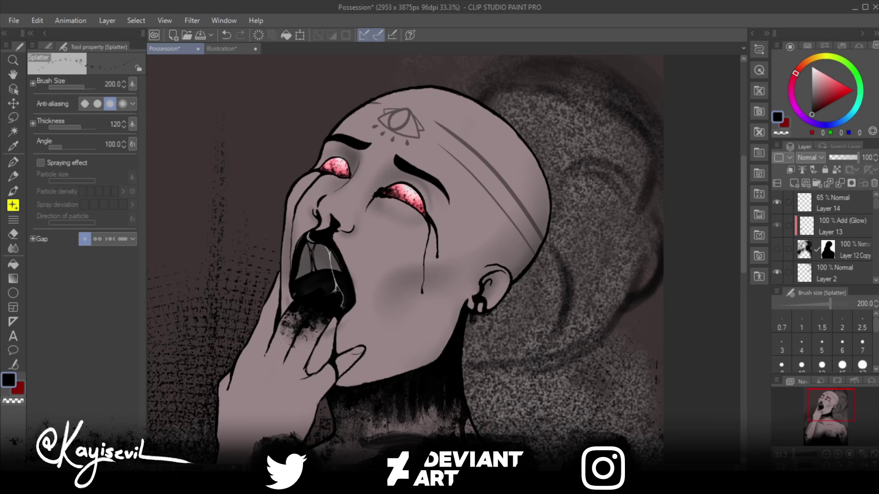
scroll(834, 238, "down", 5)
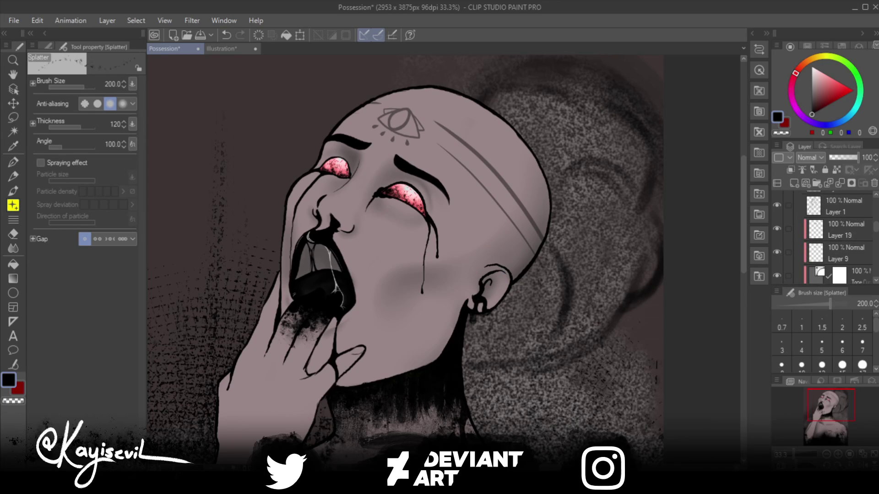
Step: Move Layer 20 up the stack to directly above Layer 18, beneath the hue/saturation correction layer in Folder 1
scroll(833, 238, "down", 3)
left_click(837, 253)
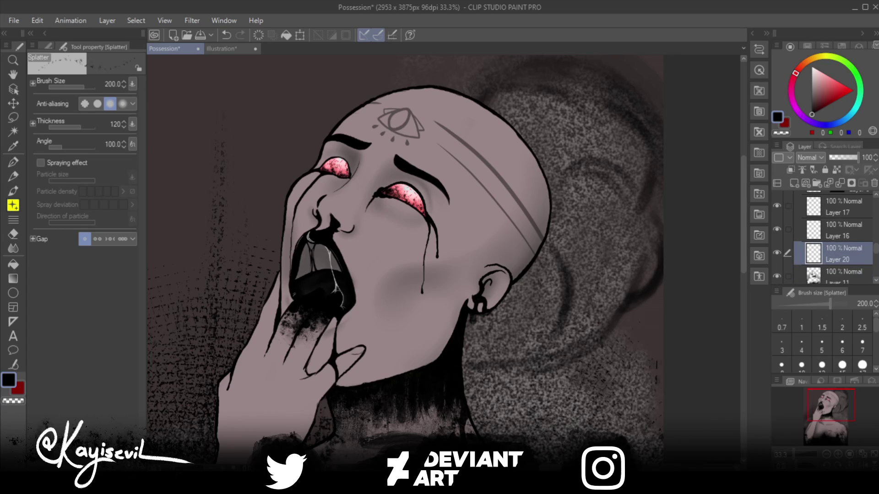
scroll(834, 238, "down", 3)
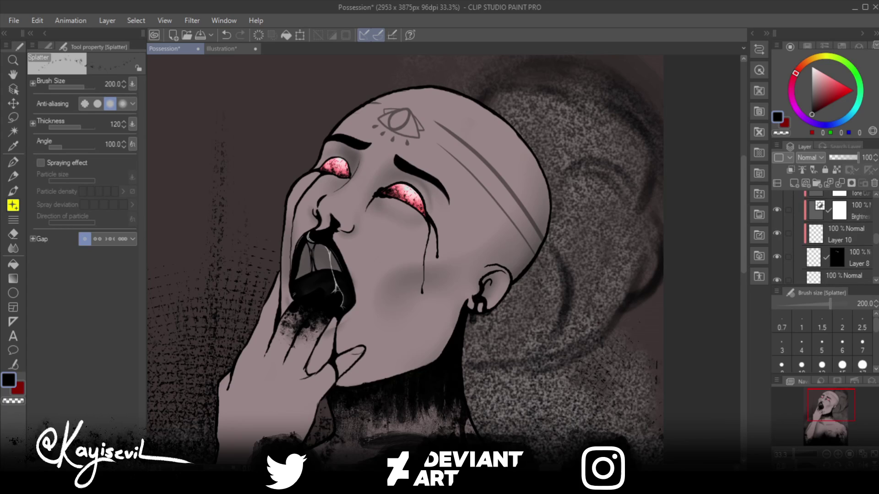
scroll(833, 238, "down", 8)
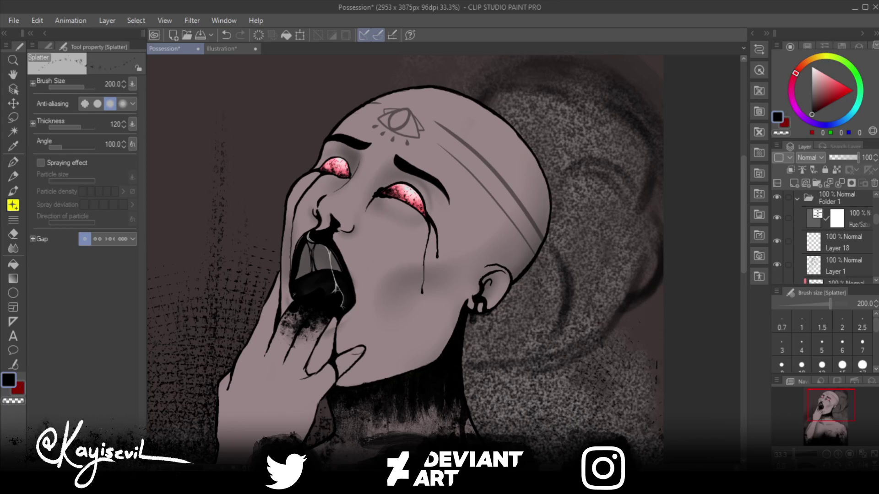
scroll(833, 238, "up", 8)
scroll(833, 238, "up", 3)
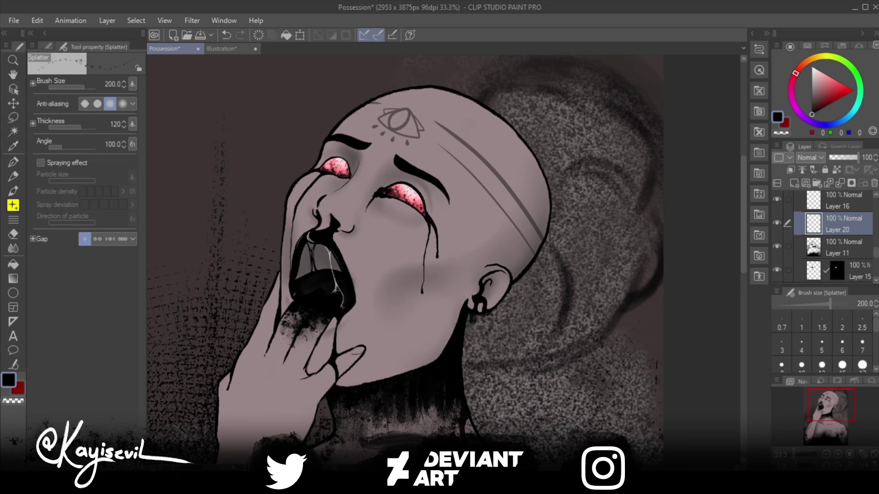
left_click_drag(837, 224, 840, 201)
scroll(824, 238, "down", 2)
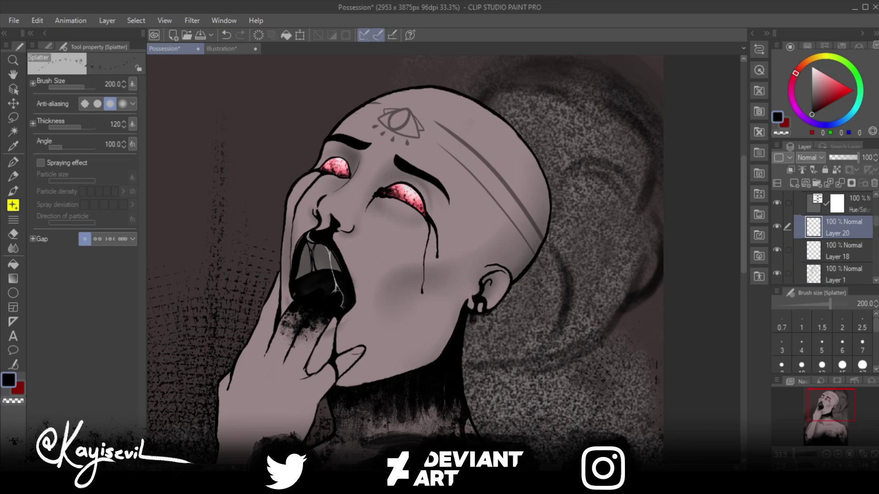
Step: With a white Soft Pen at brush size 2, draw curved highlights on the black blobs at the larger eye's inner corner
left_click_drag(812, 109, 812, 66)
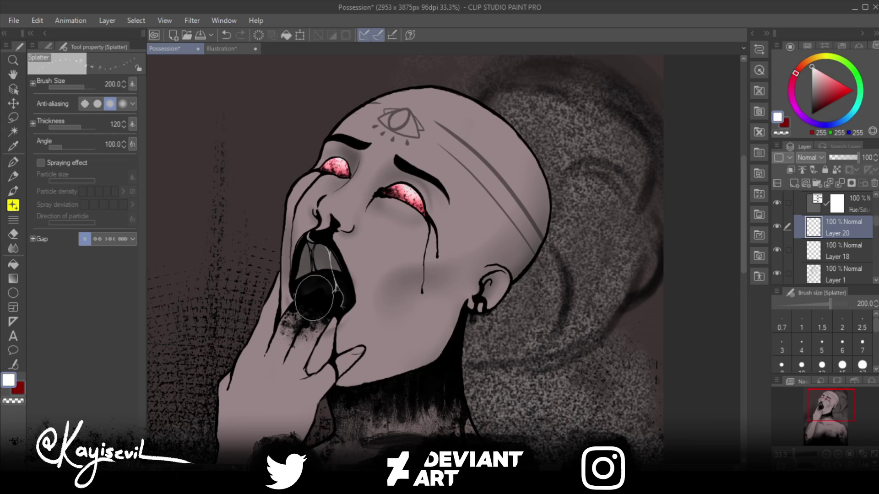
left_click(12, 162)
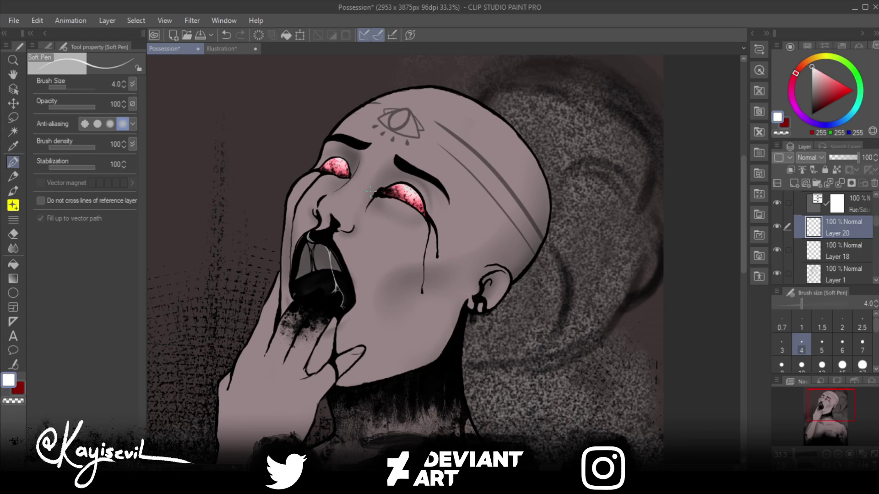
scroll(371, 192, "up", 8)
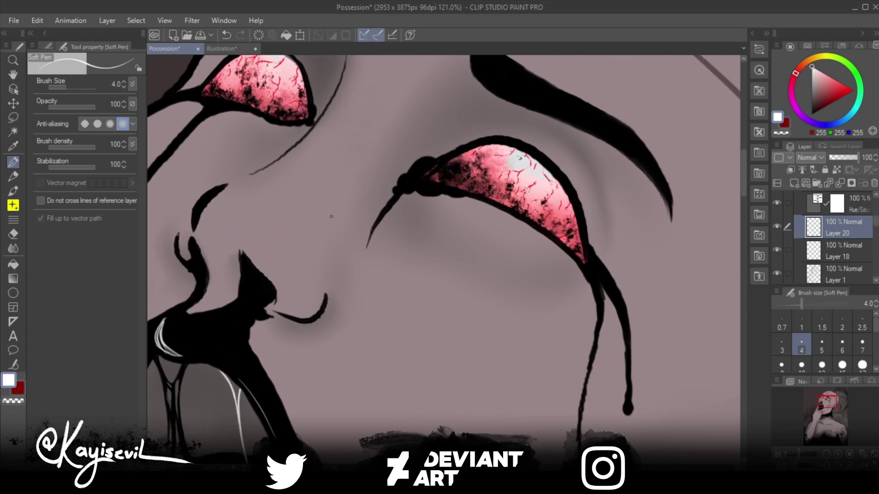
scroll(335, 221, "up", 2)
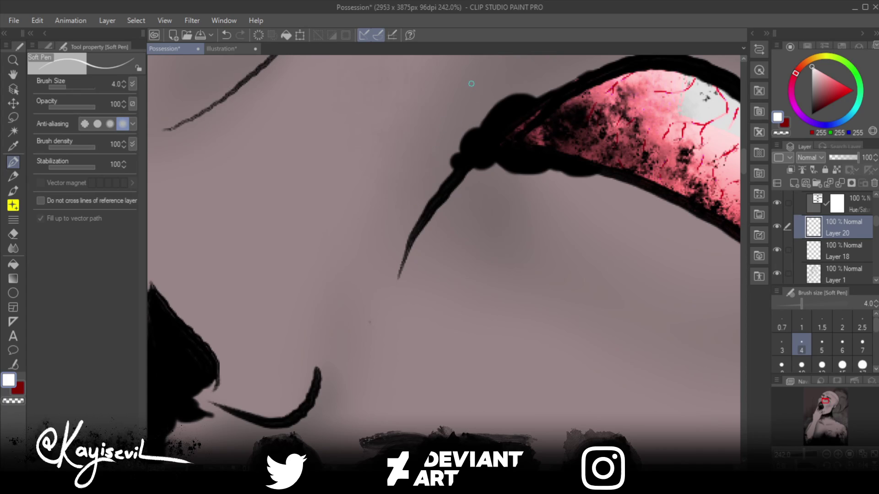
key("bracketleft")
key("bracketleft")
key("bracketleft")
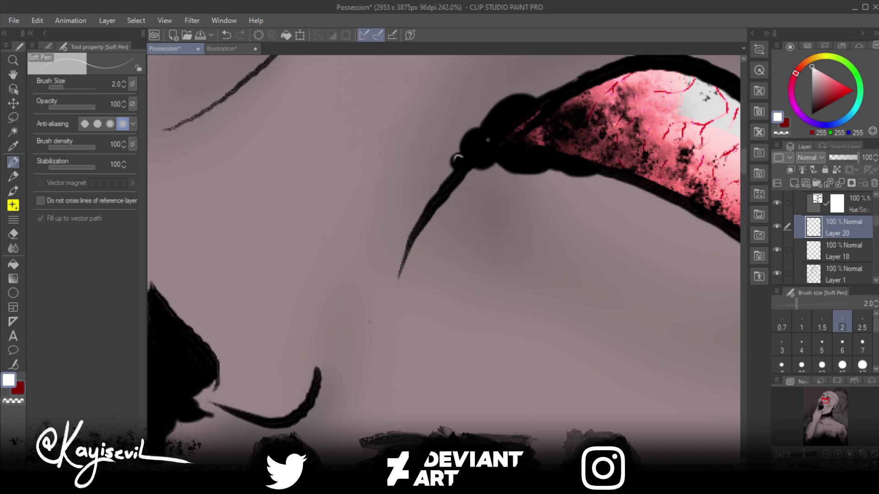
mouse_move(488, 140)
left_mouse_down()
mouse_move(471, 129)
mouse_move(463, 151)
left_mouse_up()
mouse_move(532, 107)
left_mouse_down()
mouse_move(522, 97)
mouse_move(496, 113)
left_mouse_up()
mouse_move(538, 156)
left_mouse_down()
mouse_move(512, 141)
mouse_move(485, 148)
left_mouse_up()
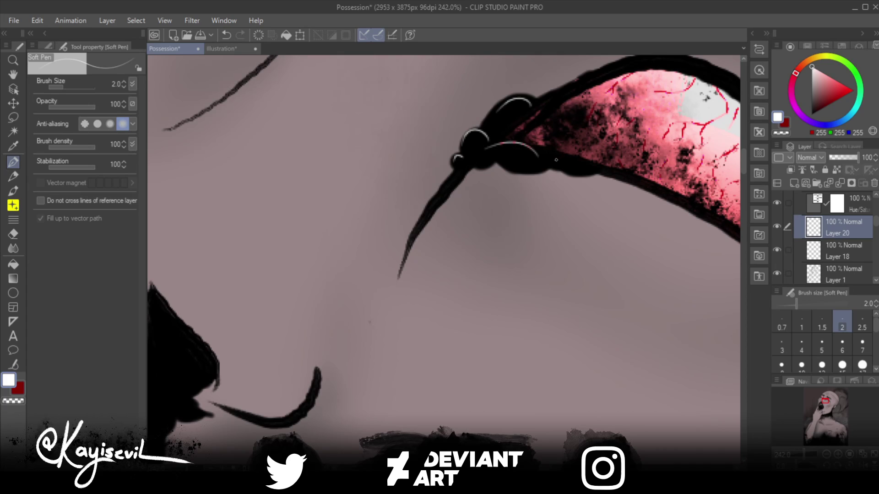
Step: Add small white accents to the black blobs along the larger eye's lower lid near the inner corner
mouse_move(563, 159)
left_mouse_down()
mouse_move(549, 162)
mouse_move(571, 158)
mouse_move(564, 170)
mouse_move(575, 174)
left_mouse_up()
left_click_drag(517, 168, 509, 165)
left_click_drag(476, 154, 486, 152)
Step: Draw thin white highlights along the smaller eye's inner corner and lower lid, and along the outer black line beside it
left_click_drag(293, 119, 490, 339)
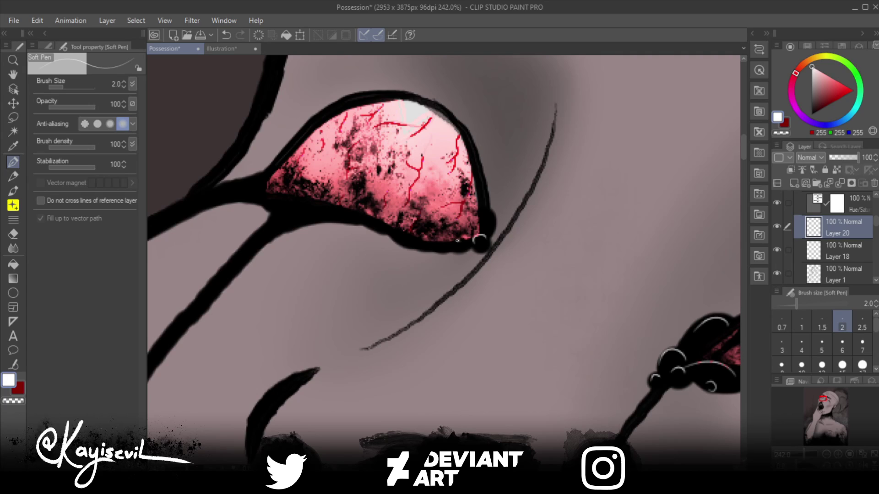
left_click_drag(457, 240, 455, 248)
left_click_drag(493, 216, 481, 214)
left_click_drag(388, 224, 370, 221)
left_click_drag(327, 206, 289, 210)
left_click_drag(188, 208, 351, 236)
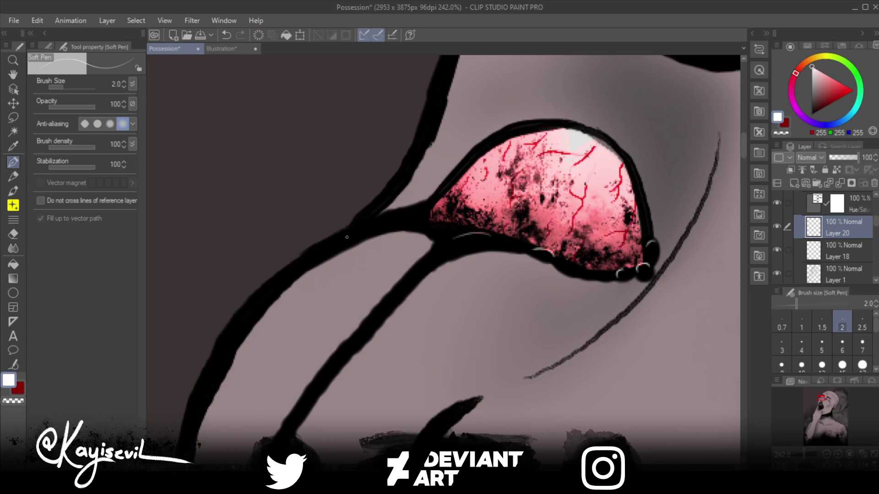
mouse_move(347, 237)
left_mouse_down()
mouse_move(304, 258)
mouse_move(246, 308)
left_mouse_up()
Step: Set the Soft Pen to brush size 5 and draw white highlights along the black drip running down from the smaller eye
key("bracketright")
key("bracketright")
key("bracketright")
key("bracketright")
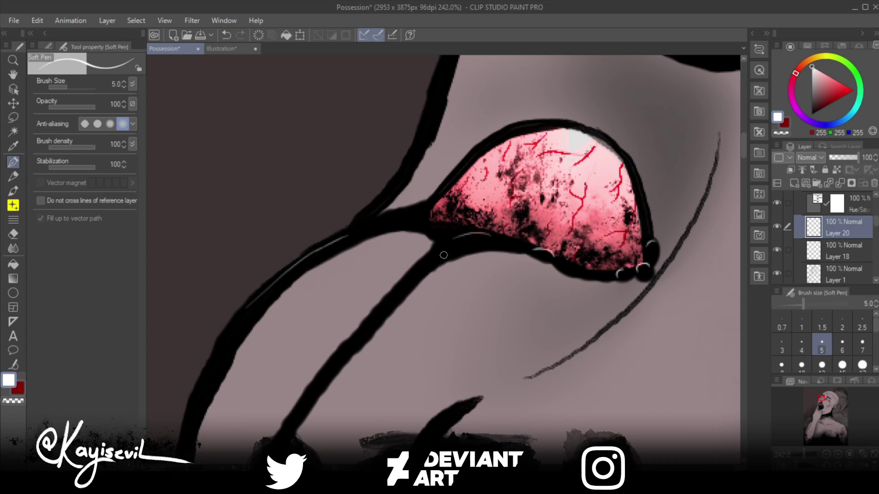
left_click_drag(443, 255, 414, 276)
left_click_drag(444, 250, 402, 293)
left_click_drag(419, 272, 364, 340)
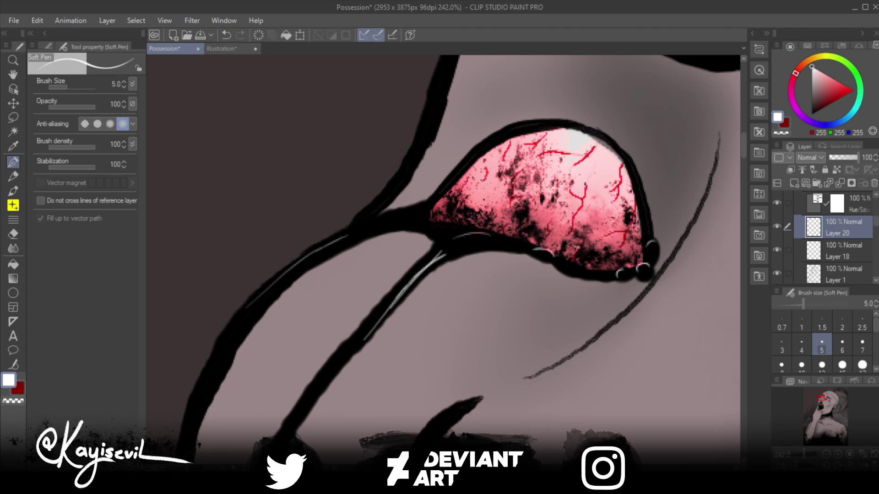
left_click_drag(275, 425, 397, 320)
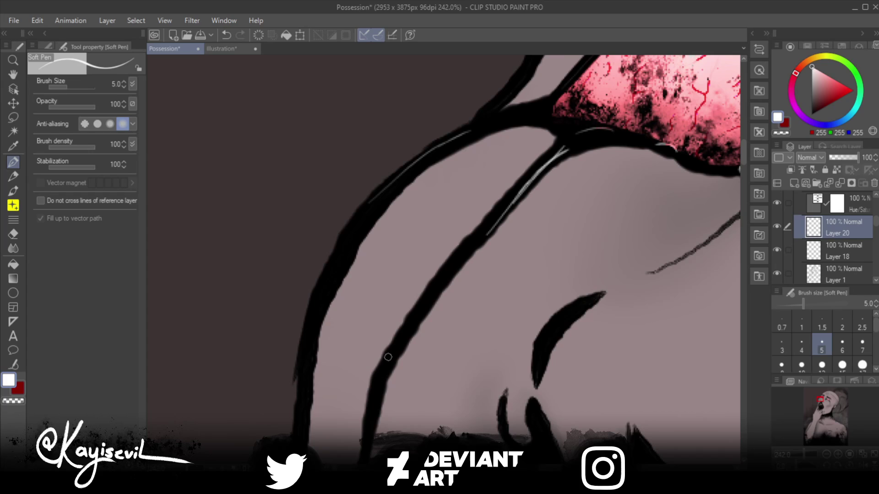
left_click_drag(398, 340, 369, 398)
left_click_drag(365, 439, 369, 394)
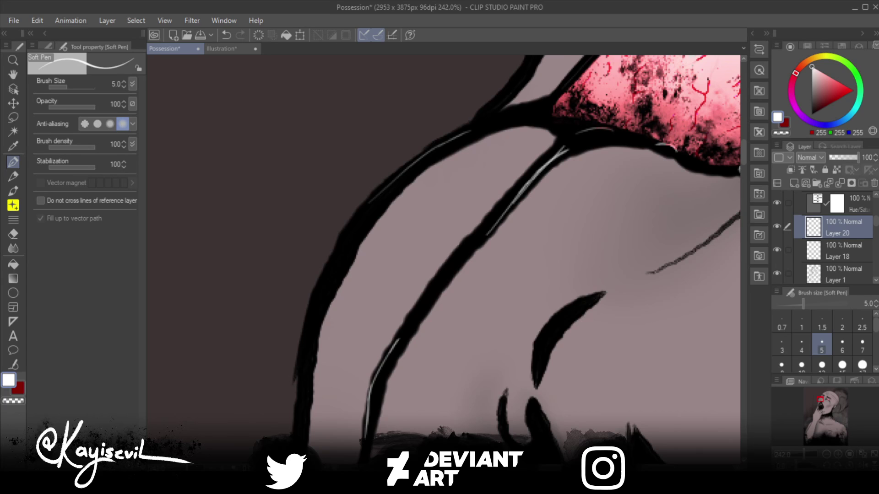
Step: Draw white highlights along the black drips that run from both nostrils to the upper lip
left_click_drag(527, 348, 443, 261)
scroll(347, 155, "down", 6)
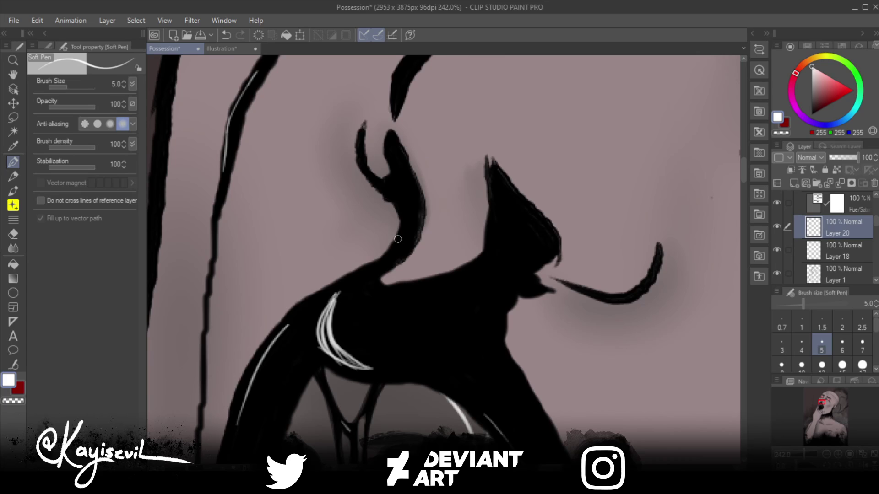
left_click_drag(403, 228, 366, 271)
mouse_move(487, 253)
left_mouse_down()
mouse_move(459, 280)
mouse_move(425, 291)
left_mouse_up()
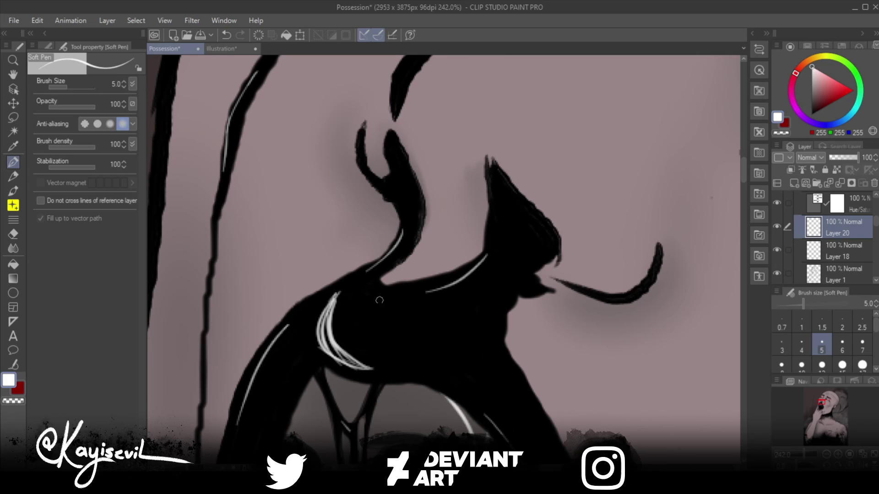
Step: Paint thicker white shine marks on the black upper lip below each nostril
left_click_drag(357, 298, 385, 306)
left_click_drag(357, 295, 393, 303)
left_click_drag(457, 319, 495, 353)
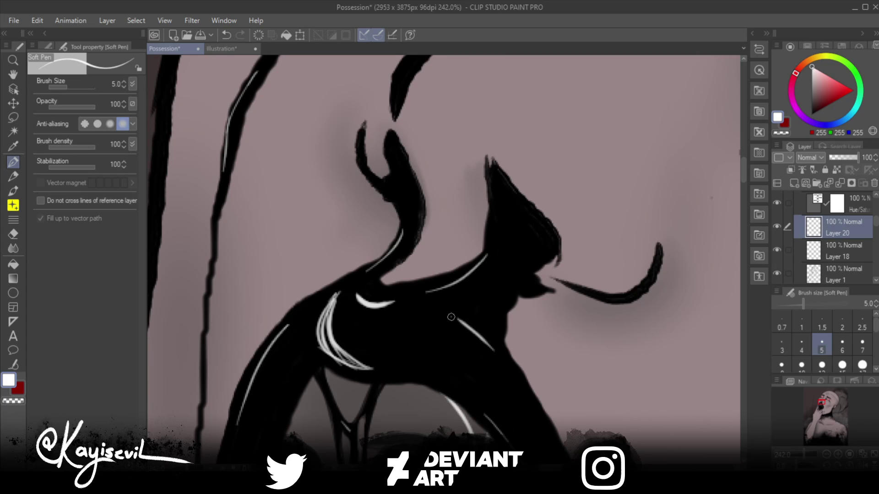
left_click_drag(457, 321, 492, 349)
left_click_drag(446, 318, 499, 350)
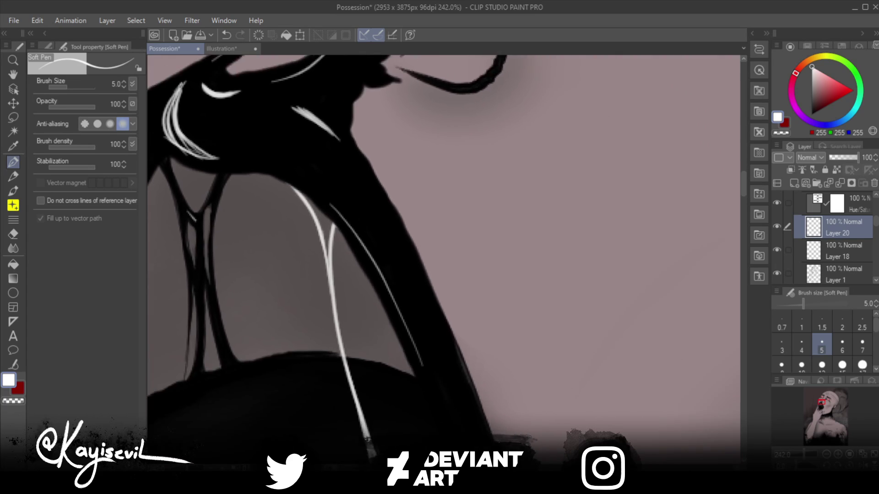
Step: Paint white highlight strokes on the black-covered fingers inside the mouth, at the knuckles and fingertips
left_click_drag(357, 274, 450, 241)
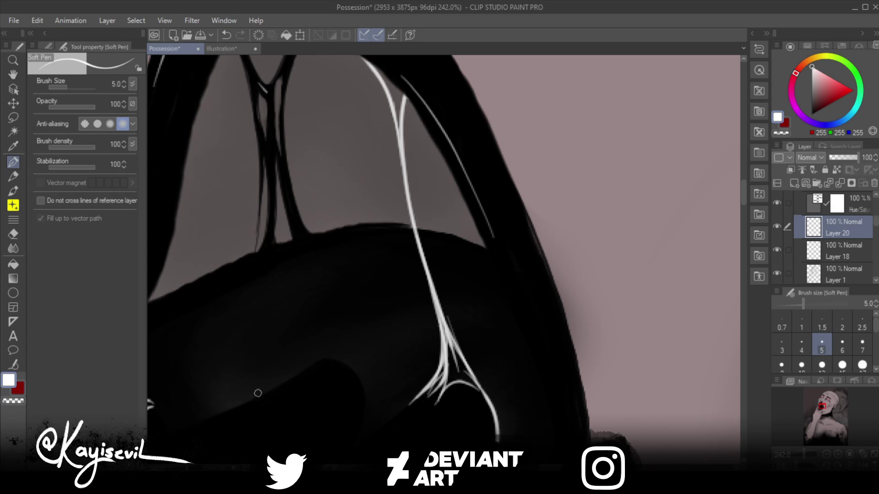
left_click_drag(254, 394, 388, 230)
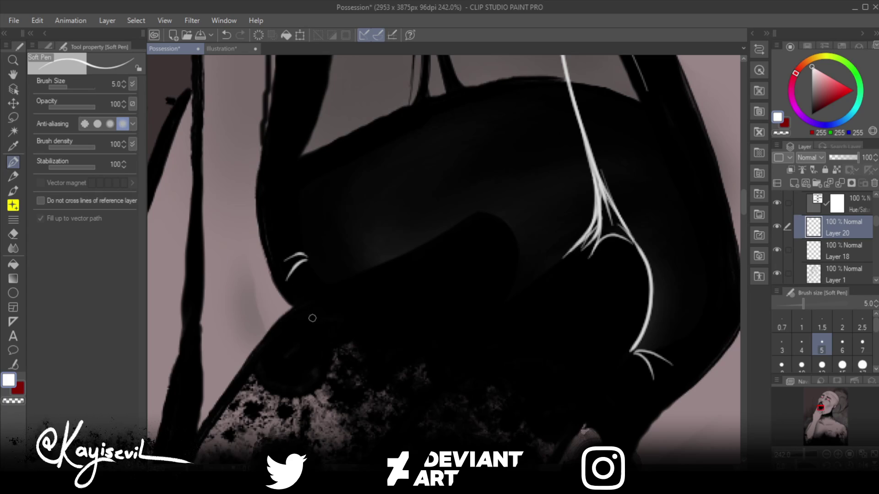
left_click_drag(298, 326, 377, 343)
left_click_drag(299, 321, 369, 326)
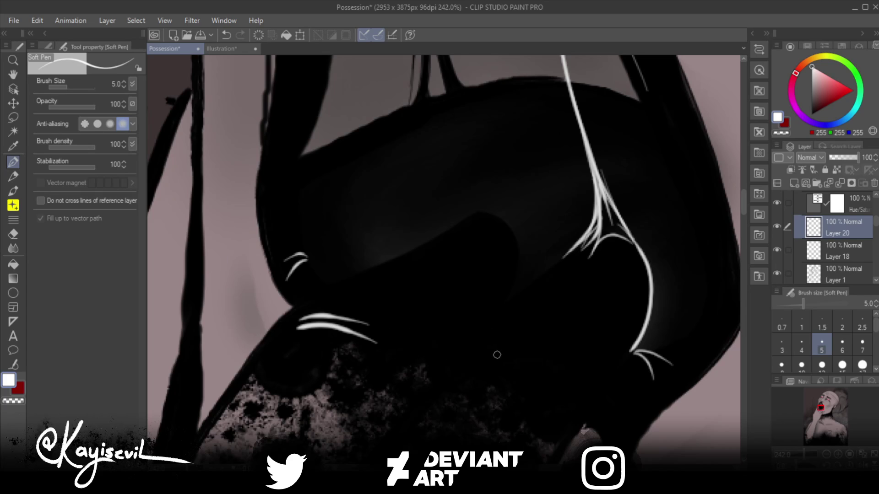
left_click_drag(488, 359, 545, 375)
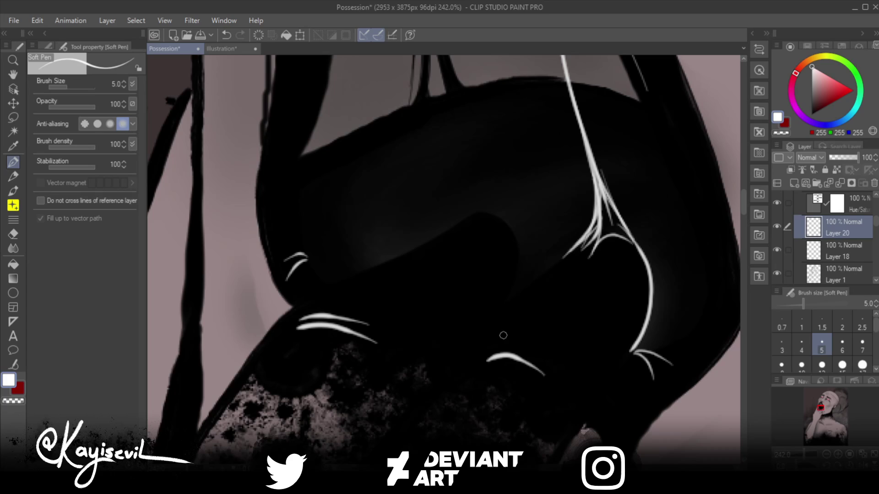
left_click_drag(508, 336, 549, 344)
left_click_drag(474, 222, 450, 240)
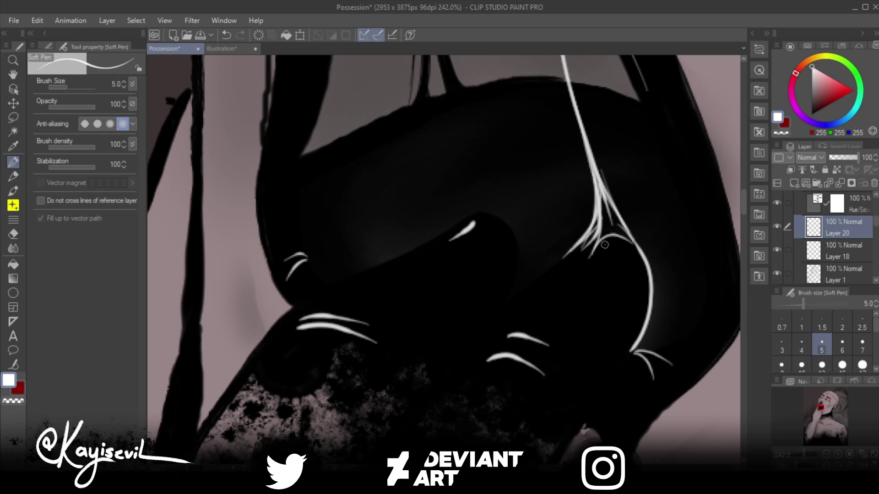
left_click_drag(604, 245, 575, 271)
Step: Add white highlights to the black drip below the mouth and to the black junction between the fingers, with small dots beneath
left_click_drag(540, 394, 369, 119)
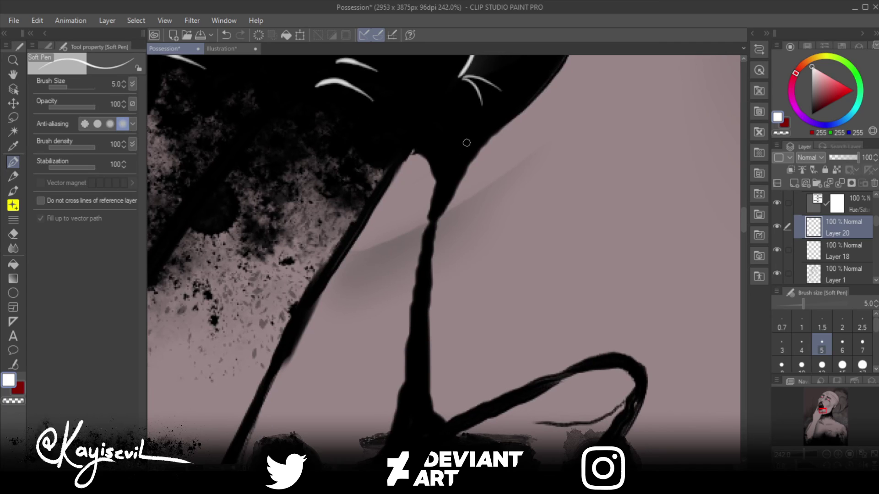
left_click_drag(471, 138, 450, 181)
left_click_drag(463, 138, 447, 188)
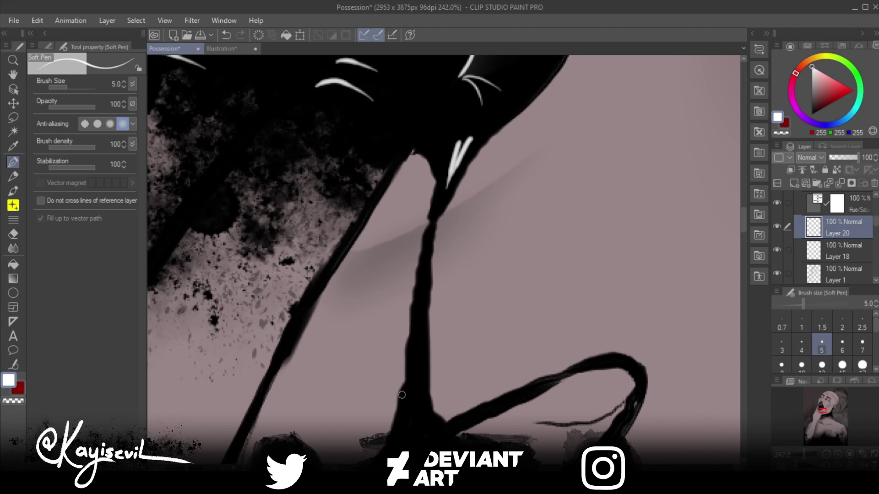
mouse_move(402, 394)
left_mouse_down()
mouse_move(439, 303)
mouse_move(452, 291)
mouse_move(437, 317)
mouse_move(466, 294)
mouse_move(439, 316)
mouse_move(438, 343)
mouse_move(471, 387)
left_mouse_up()
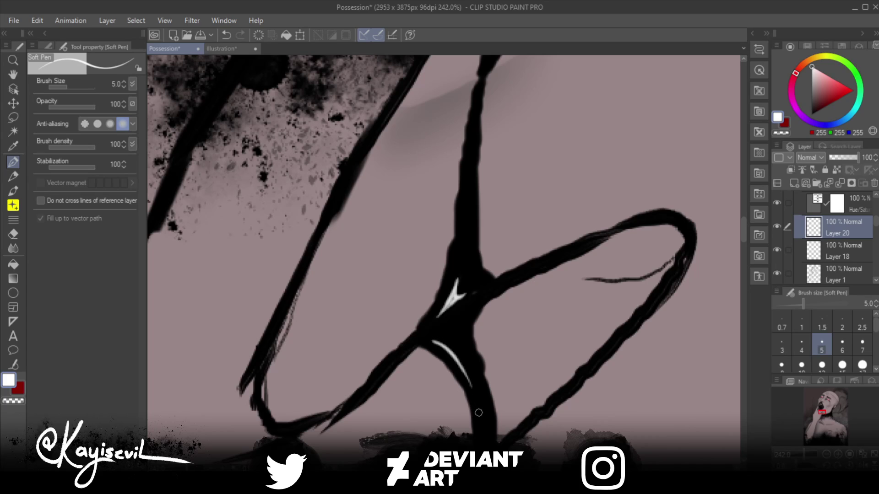
left_click(478, 413)
scroll(393, 351, "down", 5)
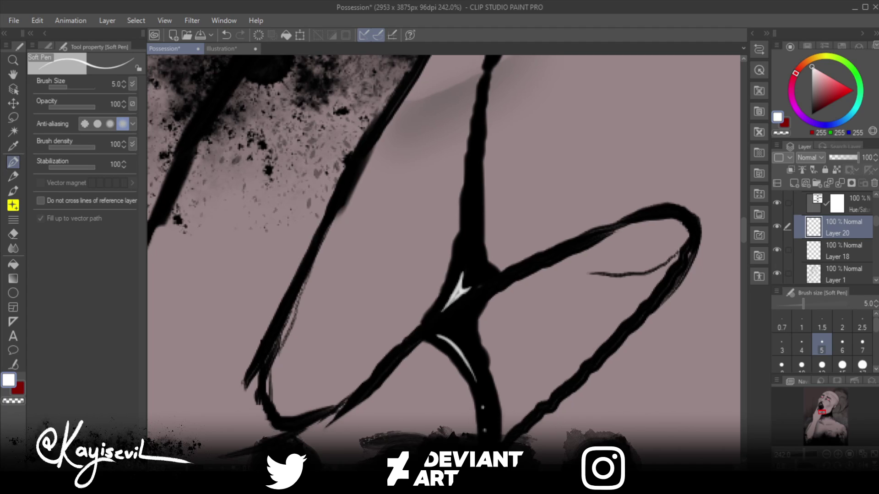
left_click_drag(491, 224, 355, 379)
scroll(396, 384, "up", 3)
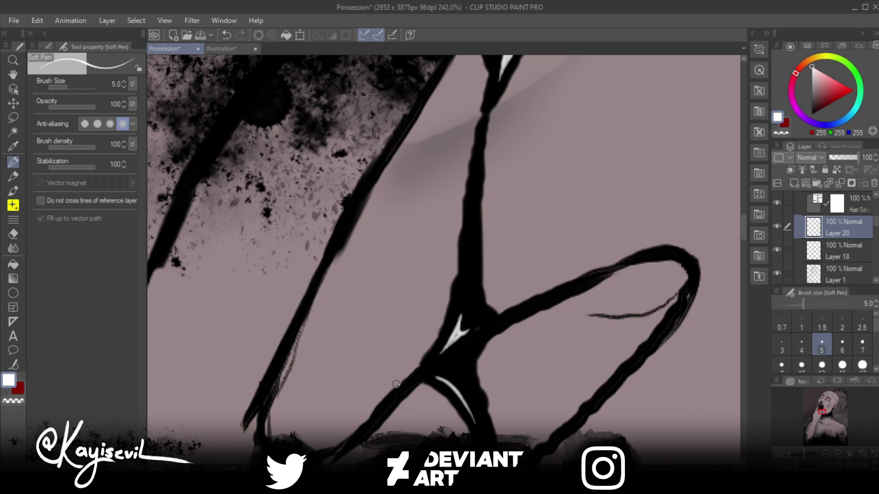
scroll(300, 236, "down", 10)
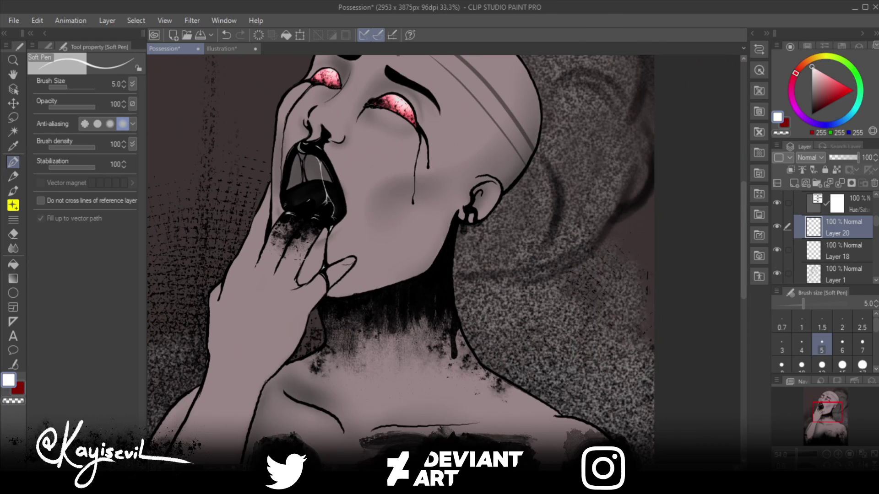
scroll(283, 238, "down", 2)
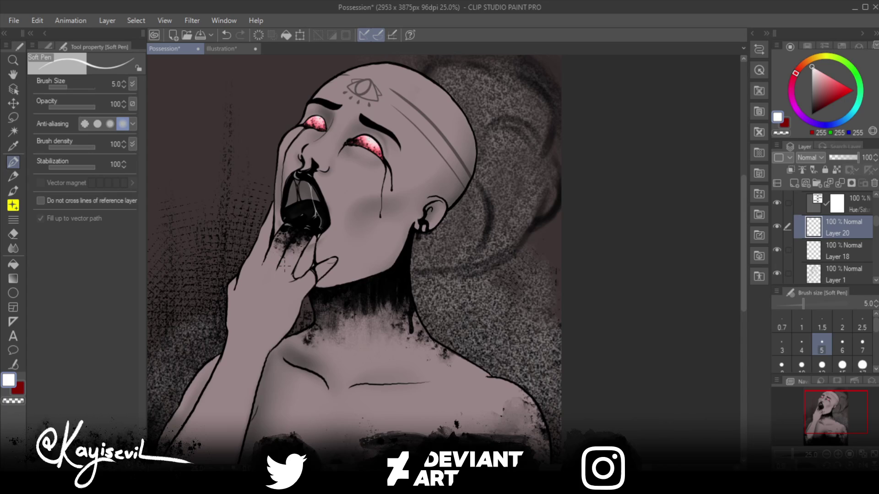
scroll(284, 265, "up", 1)
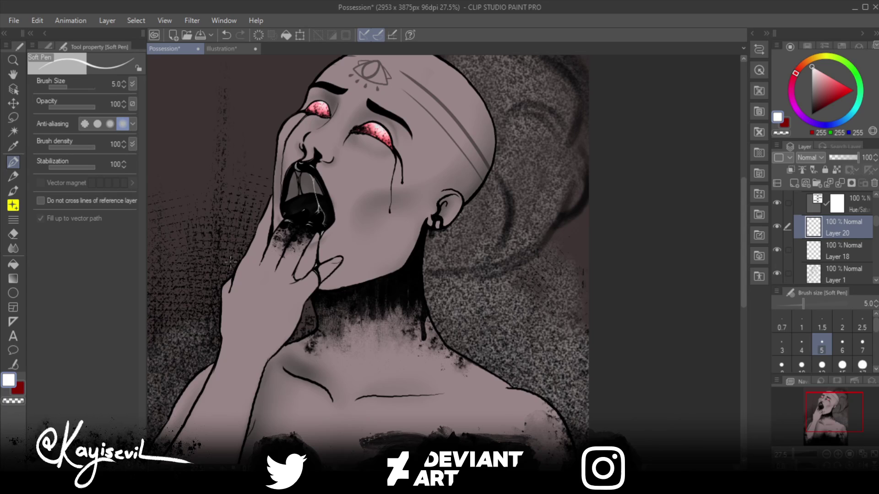
left_click_drag(308, 119, 351, 250)
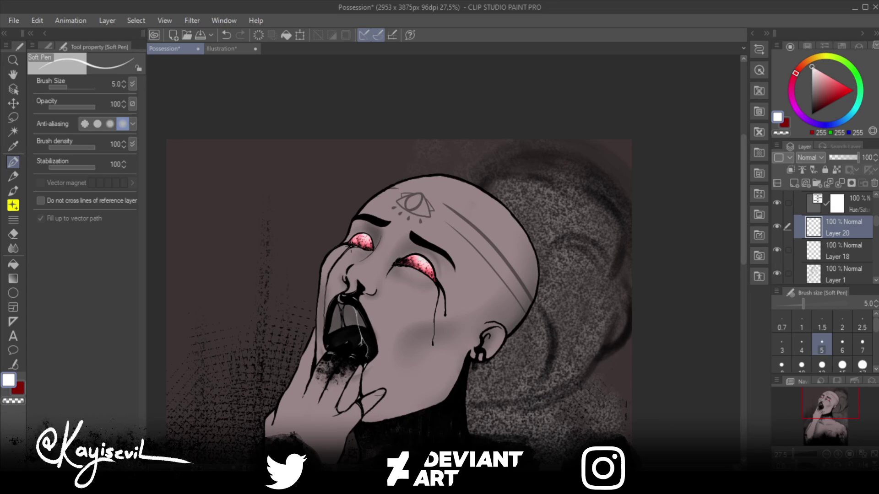
Step: Paint thicker white highlights on the black bubbles and lower rim of the eye farther from the ear
scroll(355, 238, "up", 8)
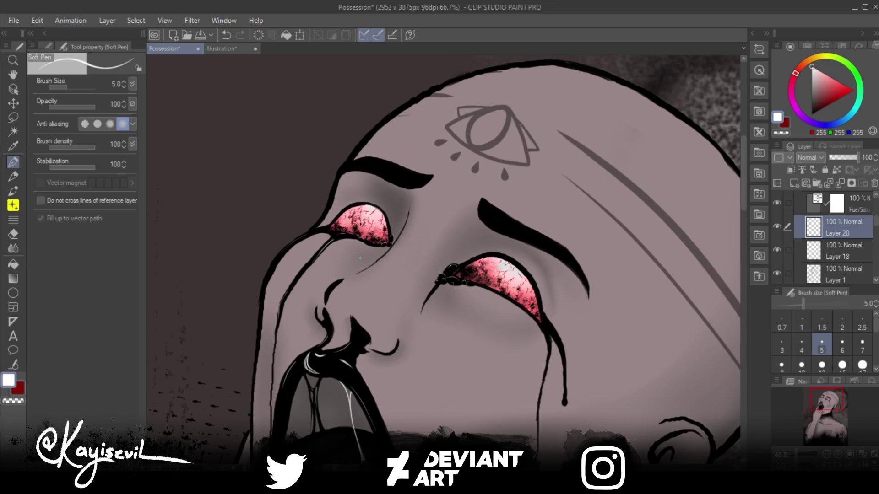
scroll(355, 238, "up", 1)
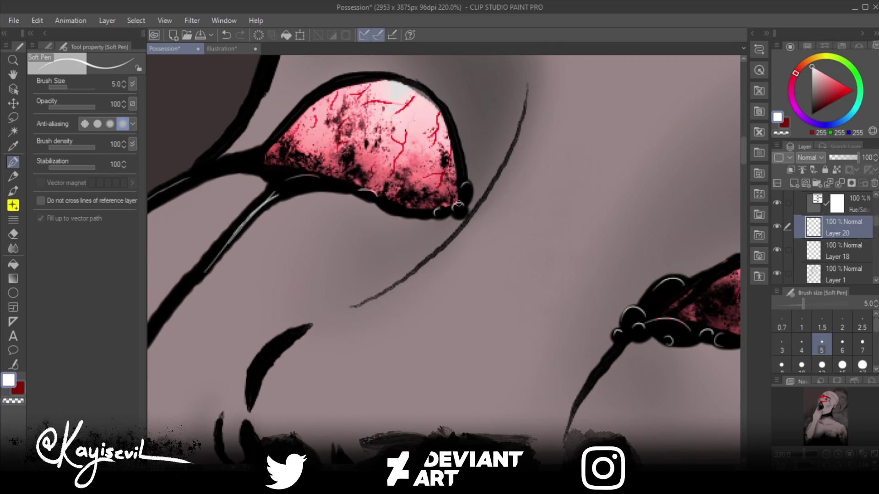
left_click(455, 206)
left_click_drag(465, 185, 465, 194)
mouse_move(369, 193)
left_mouse_down()
mouse_move(377, 194)
mouse_move(322, 176)
mouse_move(283, 178)
left_mouse_up()
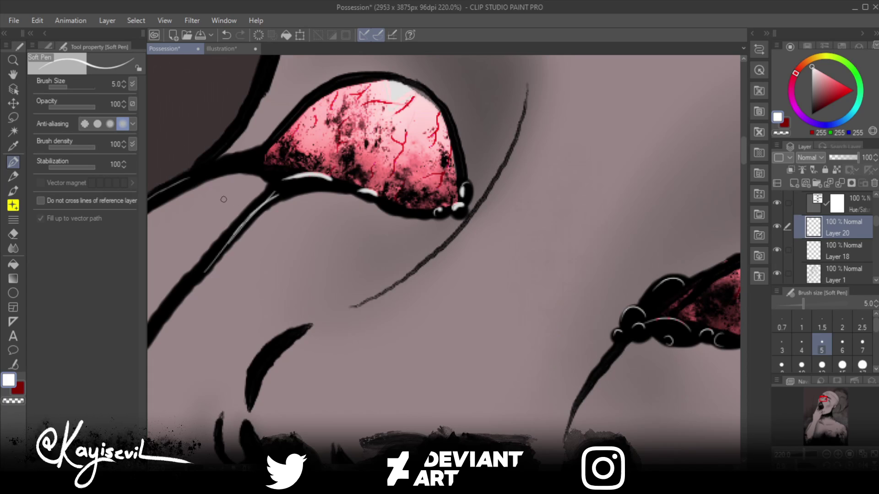
left_click_drag(262, 150, 275, 169)
Step: Thicken the white highlights on the black bubbles at the inner corner of the eye nearer the ear
mouse_move(499, 273)
left_mouse_down()
mouse_move(358, 246)
mouse_move(185, 244)
left_mouse_up()
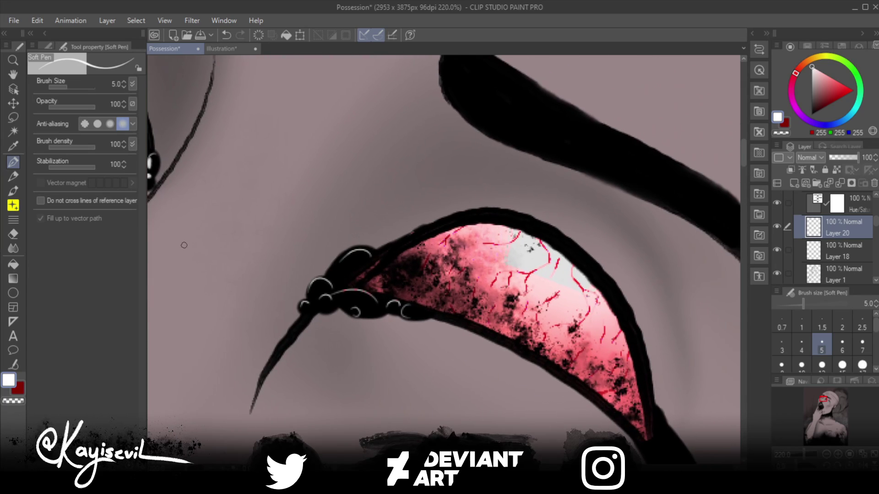
mouse_move(330, 287)
left_mouse_down()
mouse_move(300, 297)
mouse_move(326, 286)
left_mouse_up()
left_click_drag(324, 298, 302, 304)
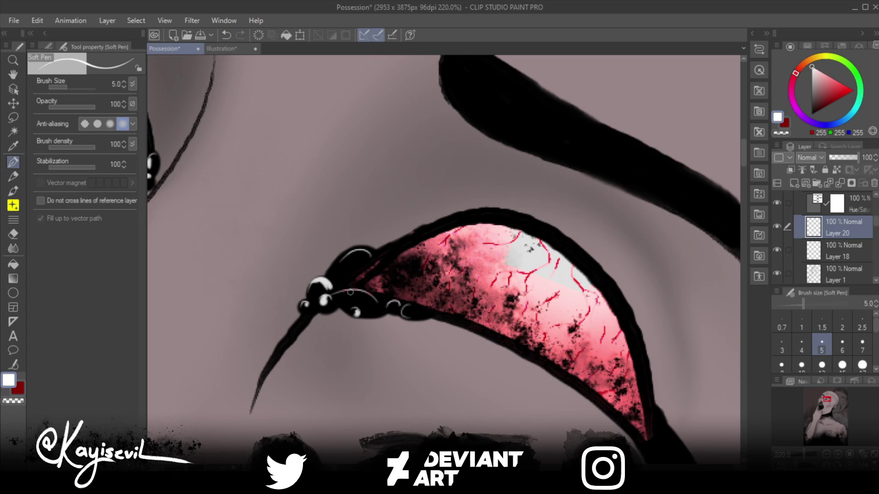
left_click_drag(353, 290, 342, 294)
left_click_drag(368, 254, 348, 256)
mouse_move(390, 310)
left_mouse_down()
mouse_move(399, 308)
mouse_move(395, 303)
mouse_move(418, 317)
left_mouse_up()
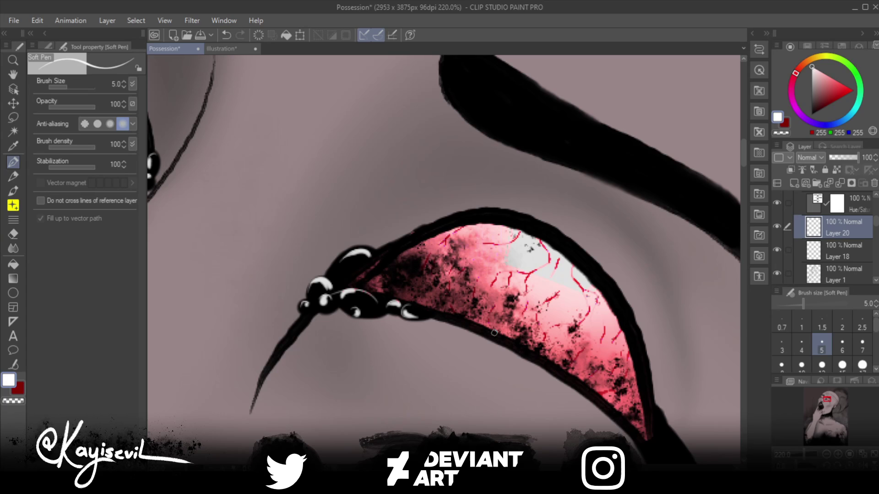
Step: Draw tapered white highlights on the two black tears flowing from the outer corner of the eye nearer the ear
left_click_drag(569, 381, 411, 161)
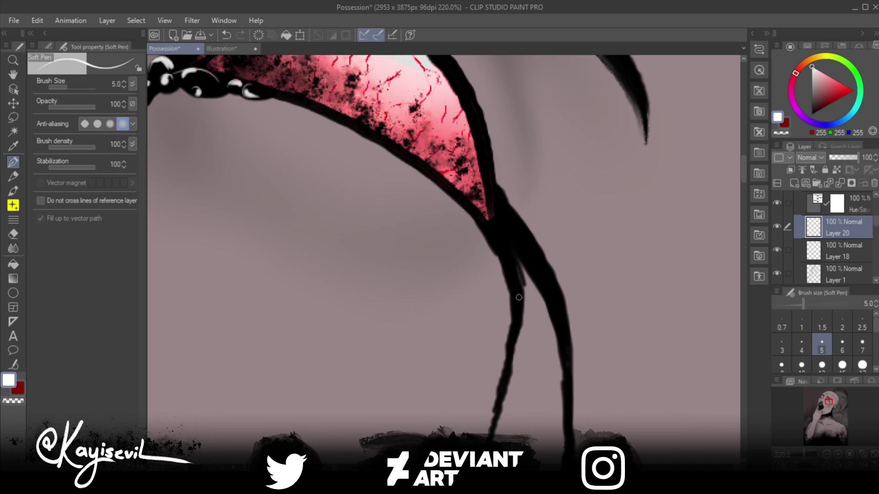
left_click_drag(520, 302, 487, 226)
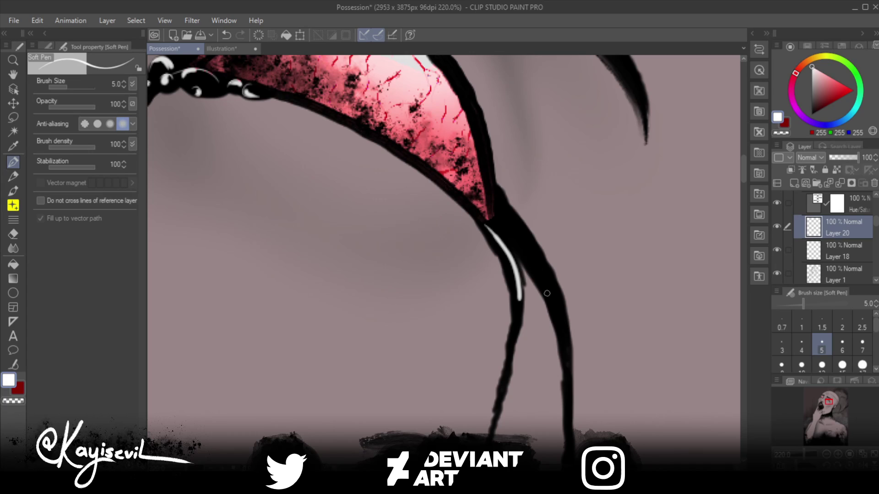
left_click_drag(542, 286, 565, 375)
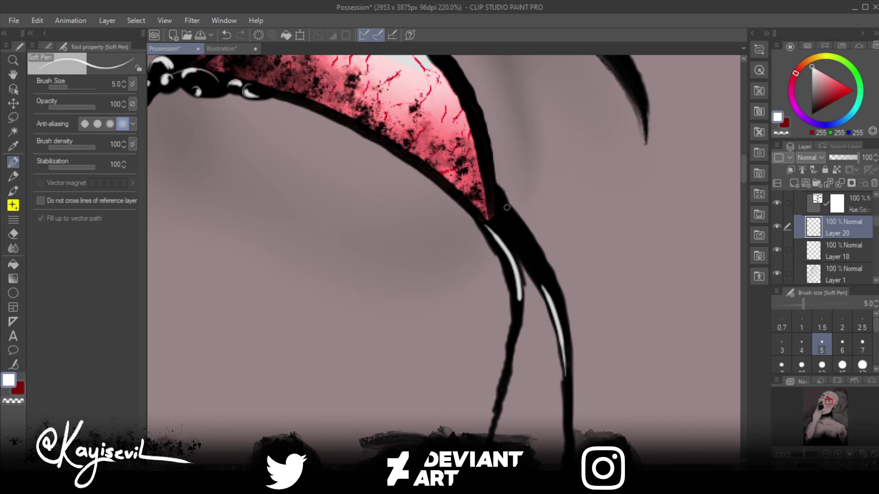
left_click_drag(504, 201, 531, 252)
left_click_drag(505, 207, 534, 247)
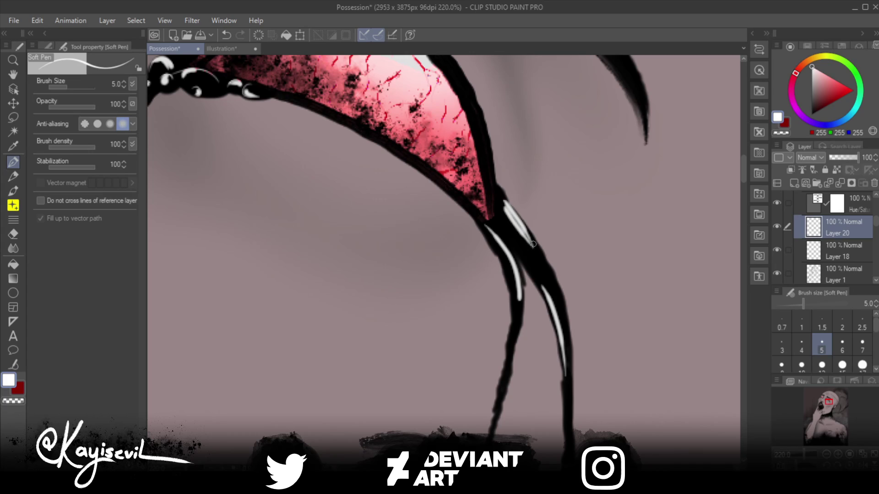
left_click_drag(503, 217, 520, 239)
Step: Add small white shine marks to the round drops at the ends of both black tears on the cheek
left_click_drag(297, 240, 417, 141)
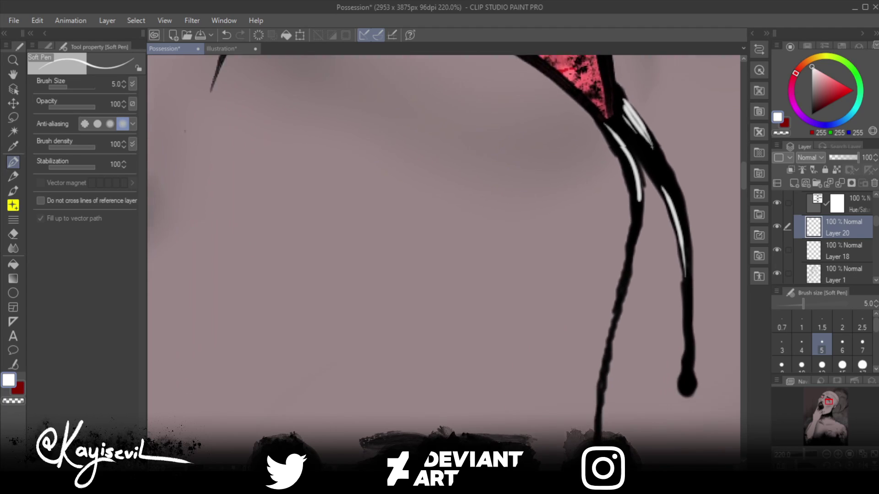
left_click_drag(685, 384, 640, 301)
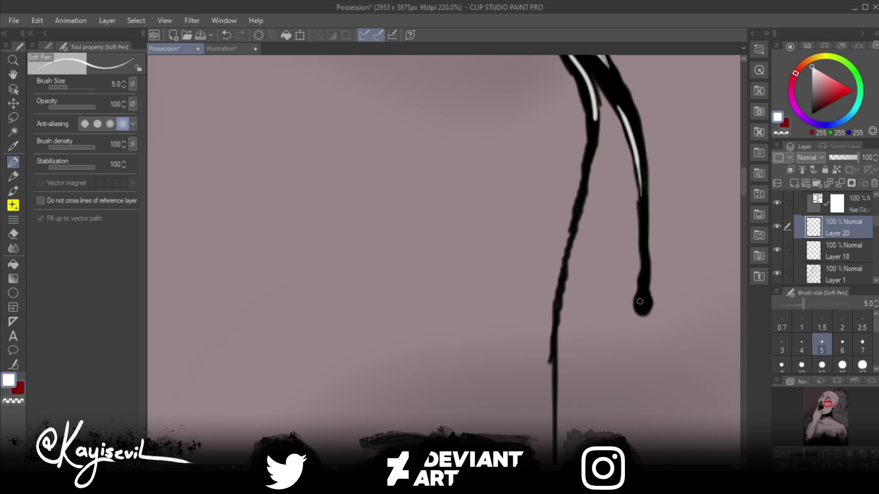
left_click_drag(643, 295, 646, 303)
scroll(507, 363, "down", 5)
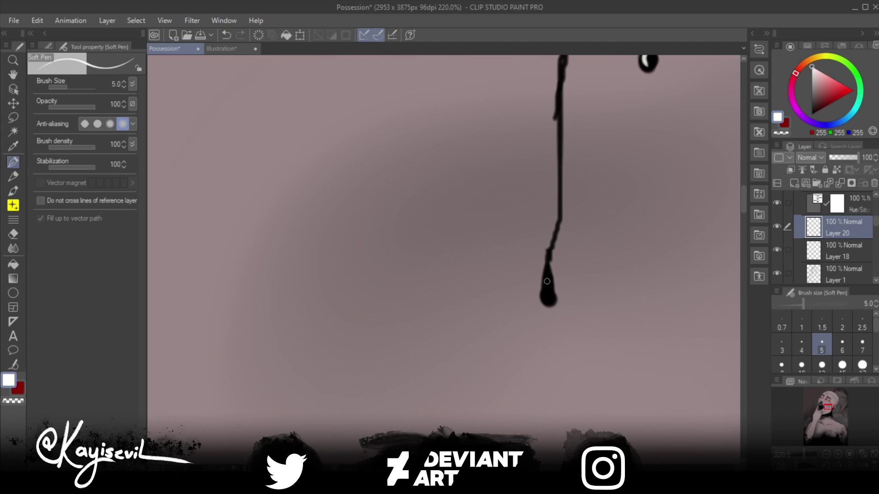
mouse_move(545, 277)
left_mouse_down()
mouse_move(545, 299)
mouse_move(552, 291)
left_mouse_up()
Step: Paint long white highlights down the black drip on the side of the neck and a short one in the earlobe ooze
scroll(455, 93, "down", 10)
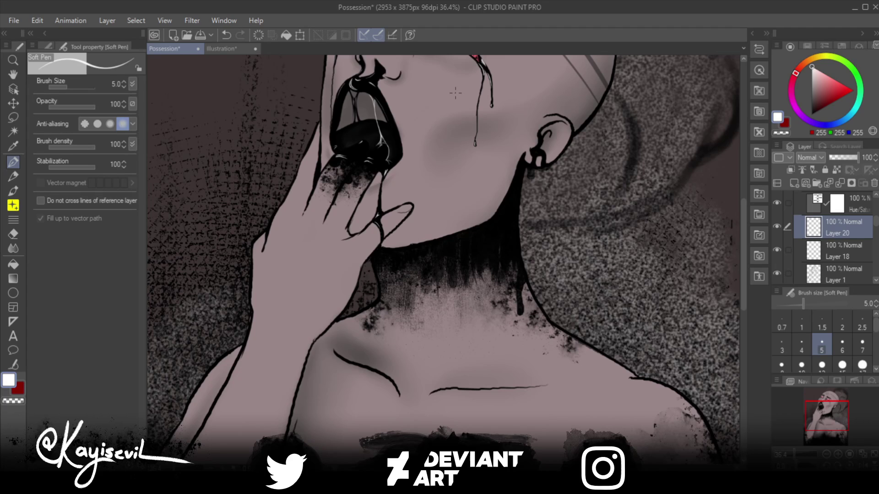
scroll(469, 80, "up", 3)
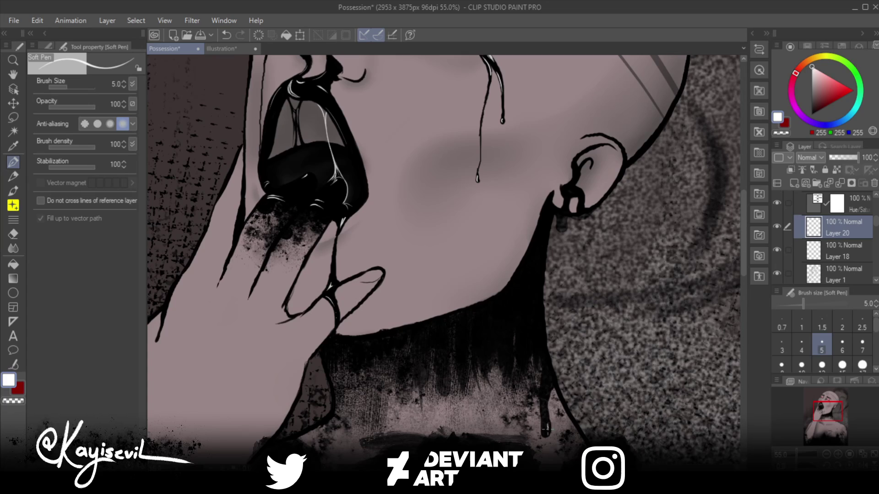
mouse_move(545, 426)
left_mouse_down()
mouse_move(547, 433)
mouse_move(542, 420)
left_mouse_up()
left_click_drag(542, 389, 540, 341)
mouse_move(552, 213)
left_mouse_down()
mouse_move(539, 291)
mouse_move(542, 368)
left_mouse_up()
left_click_drag(568, 196, 569, 212)
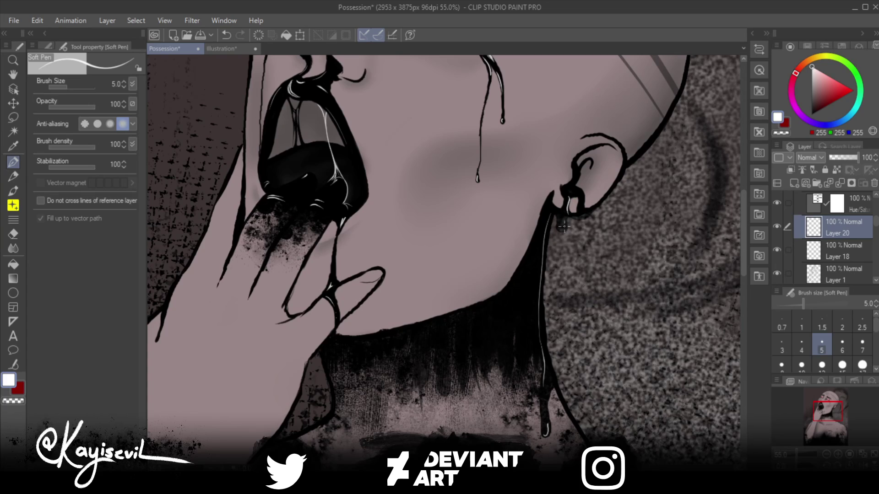
Step: Refine the ear ooze with small white shine marks and touch up the highlights at the lower end of the neck drip
mouse_move(559, 222)
left_mouse_down()
mouse_move(588, 217)
mouse_move(577, 219)
left_mouse_up()
key("ctrl+z")
mouse_move(575, 183)
left_mouse_down()
mouse_move(584, 196)
mouse_move(582, 187)
left_mouse_up()
left_click_drag(549, 386, 550, 362)
left_click_drag(545, 429, 546, 434)
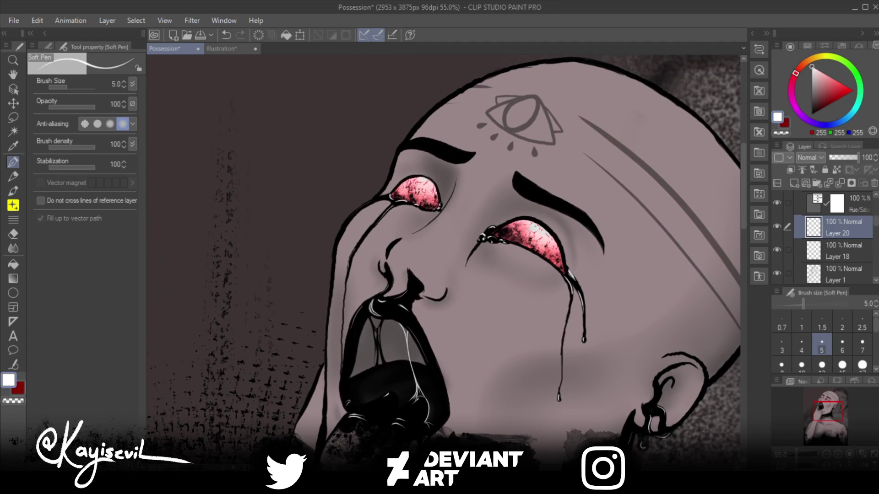
Step: Draw a thin white highlight along the black tear beside the far eye and touch up the shine on the ear ooze
left_click_drag(407, 388, 473, 353)
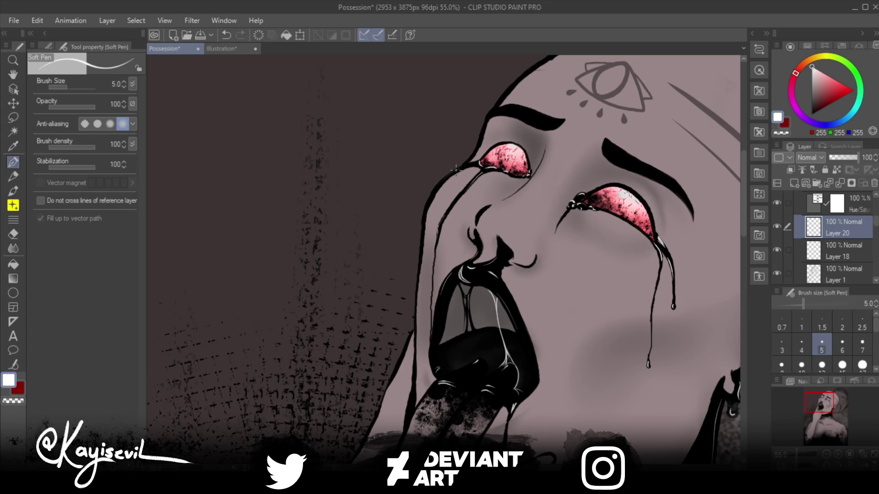
mouse_move(456, 169)
left_mouse_down()
mouse_move(431, 192)
mouse_move(435, 254)
left_mouse_up()
left_click_drag(367, 297, 147, 307)
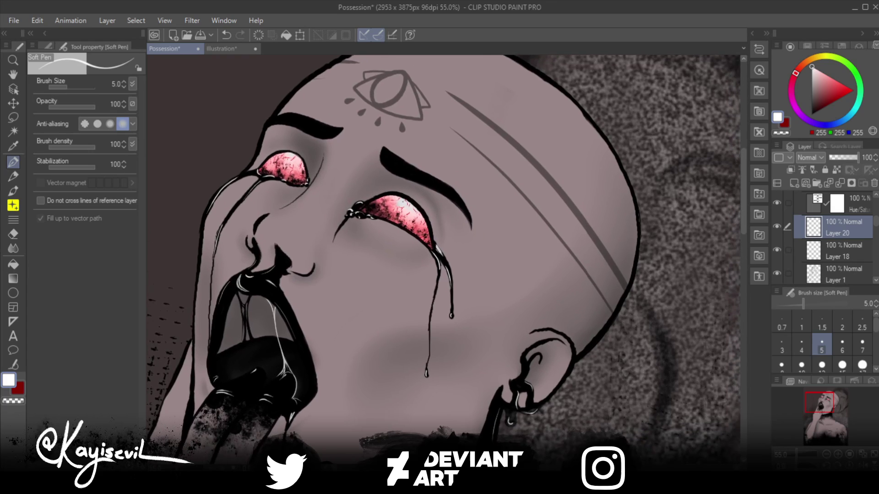
scroll(444, 259, "down", 2)
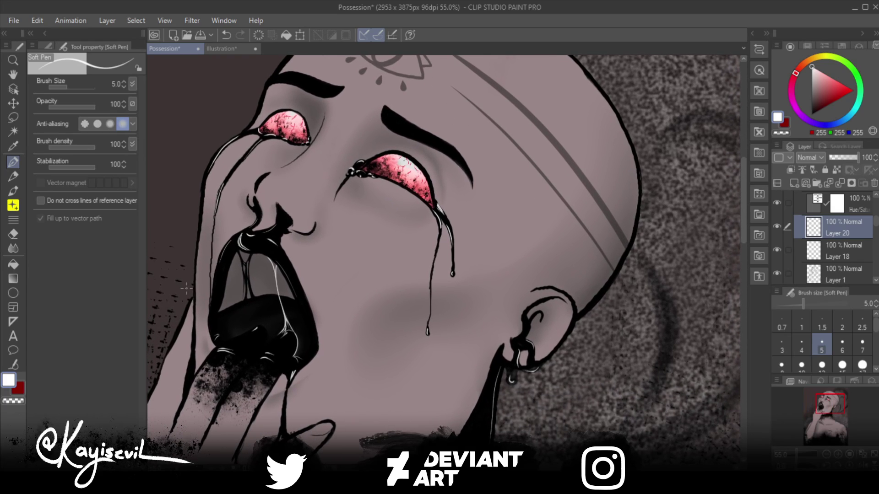
left_click_drag(521, 341, 518, 343)
left_click_drag(289, 365, 291, 372)
key("ctrl+z")
Step: Examine what Layer 12 Copy and Layer 14 contribute to the illustration by toggling their visibility
scroll(833, 238, "down", 5)
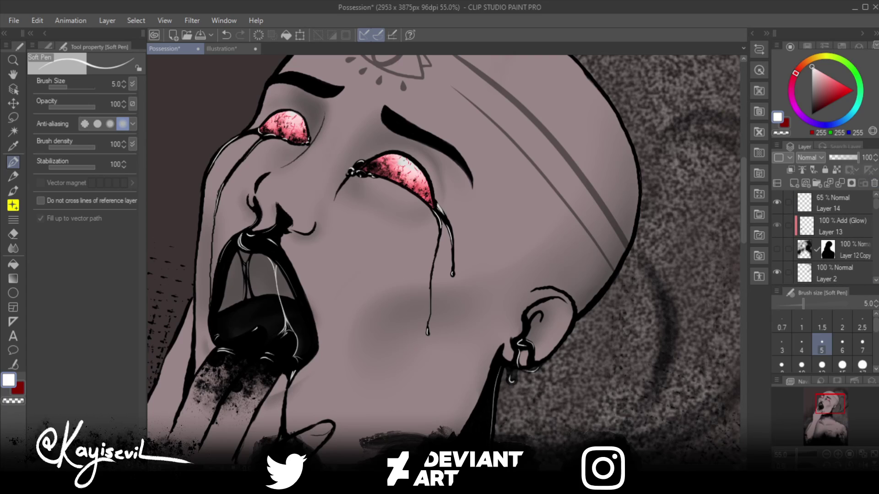
left_click(777, 249)
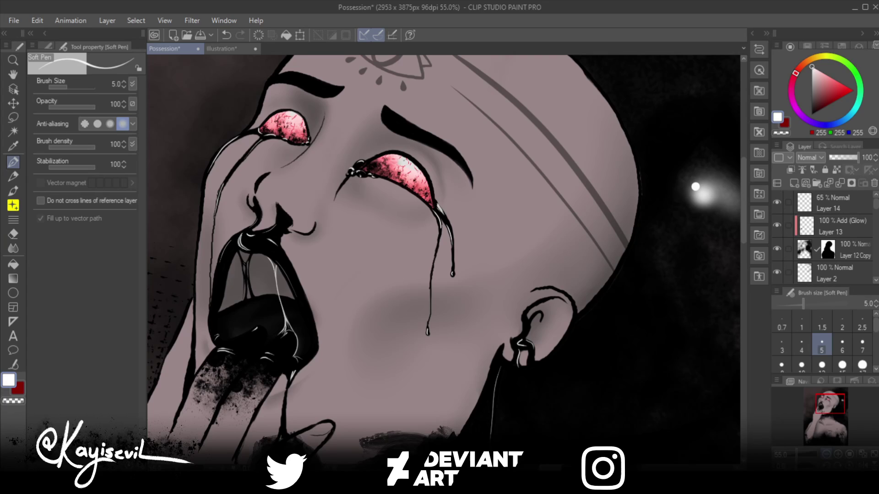
left_click(777, 248)
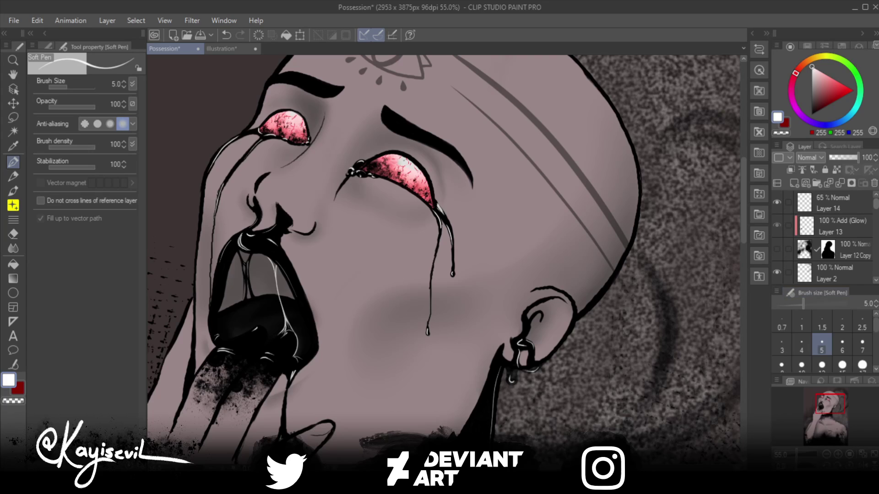
scroll(824, 238, "down", 3)
scroll(824, 238, "up", 3)
left_click(777, 202)
left_click(776, 202)
left_click(833, 203)
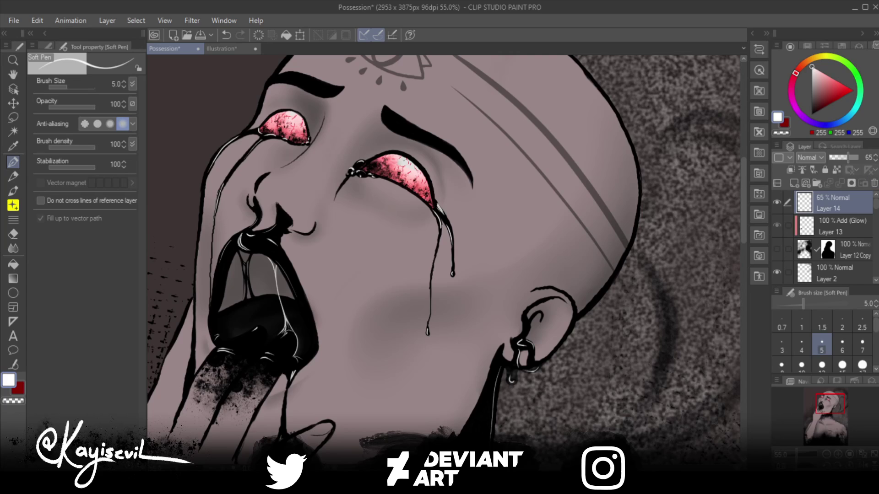
left_click(777, 202)
left_click(777, 202)
scroll(824, 238, "down", 1)
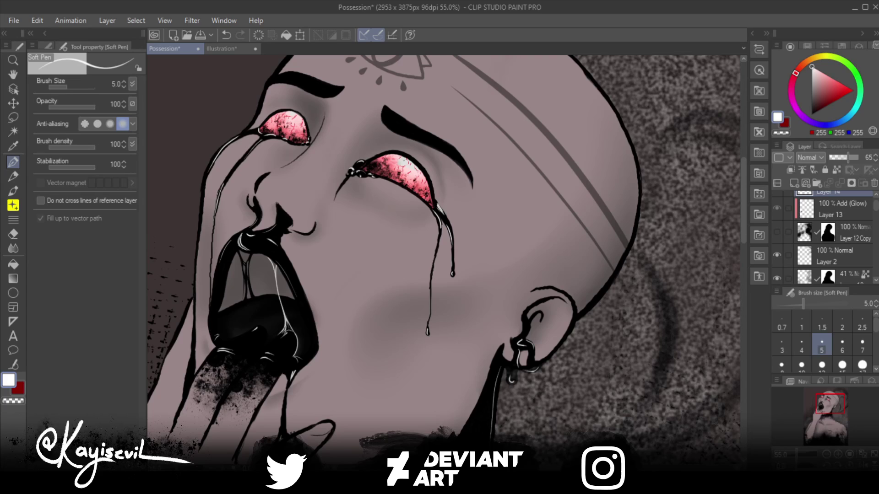
scroll(824, 238, "down", 1)
scroll(824, 238, "up", 1)
Step: Widen the layer list, toggle the visibility of the bottom photo layer 20201004_200857 (2), and show the whole illustration
left_click_drag(771, 257, 559, 252)
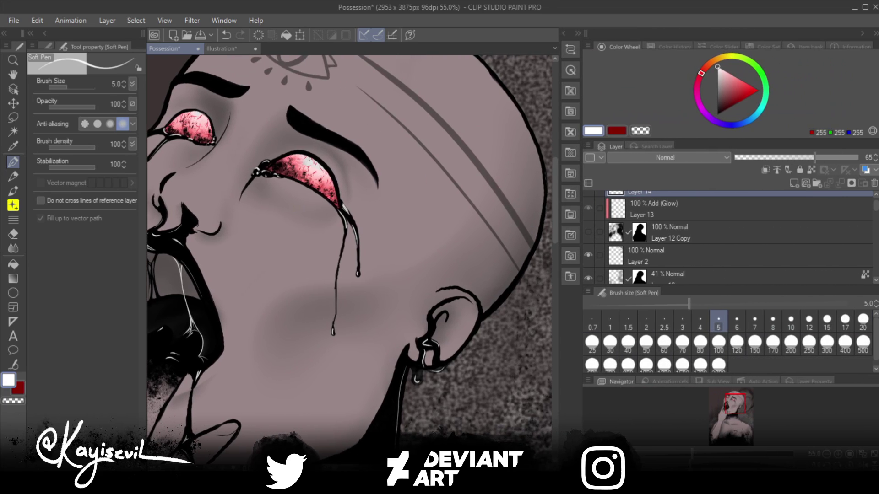
scroll(727, 237, "down", 10)
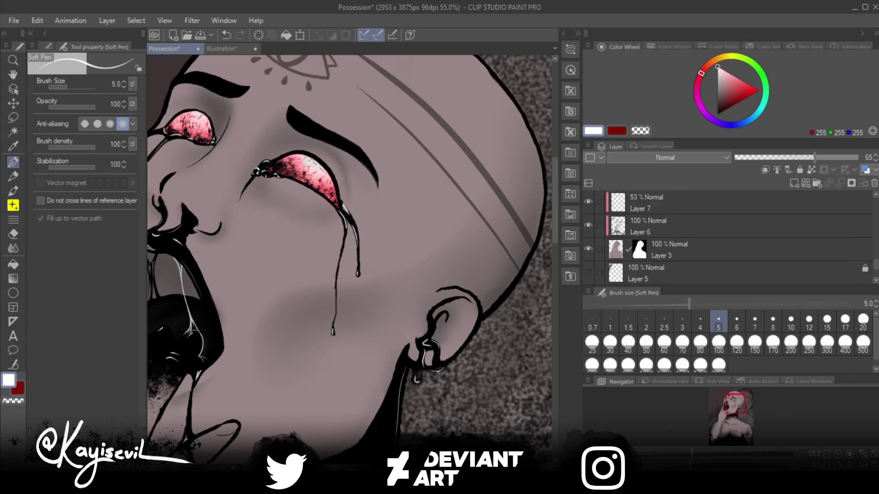
scroll(728, 238, "down", 2)
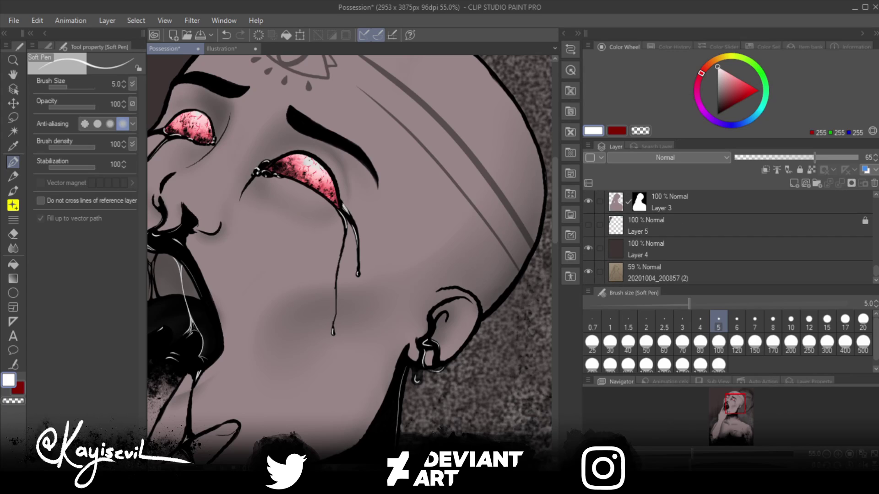
left_click(588, 272)
scroll(728, 237, "up", 2)
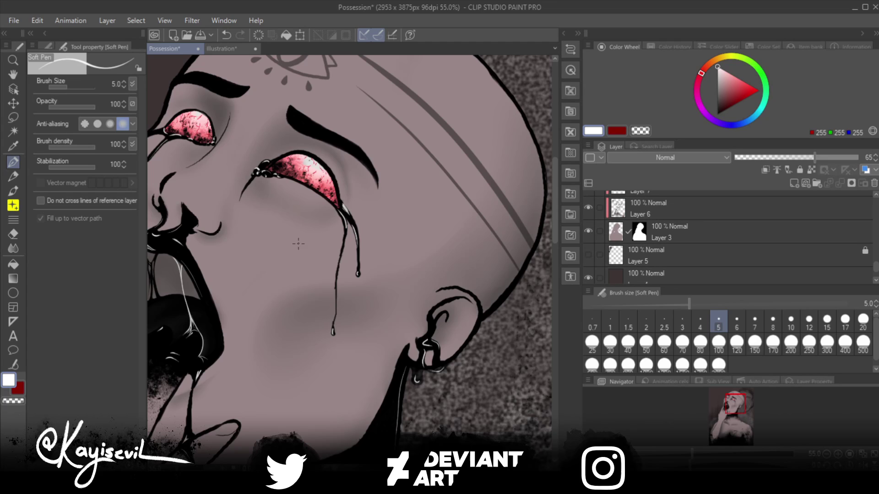
scroll(298, 243, "down", 5)
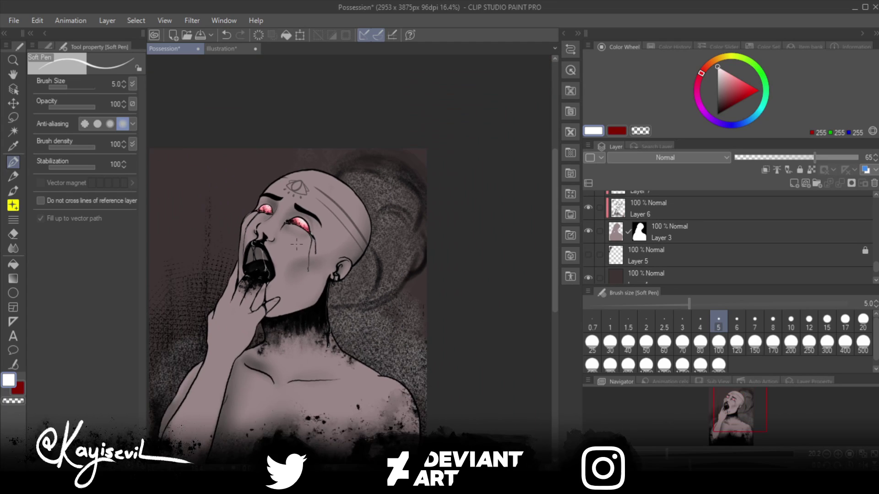
left_click_drag(298, 255, 383, 190)
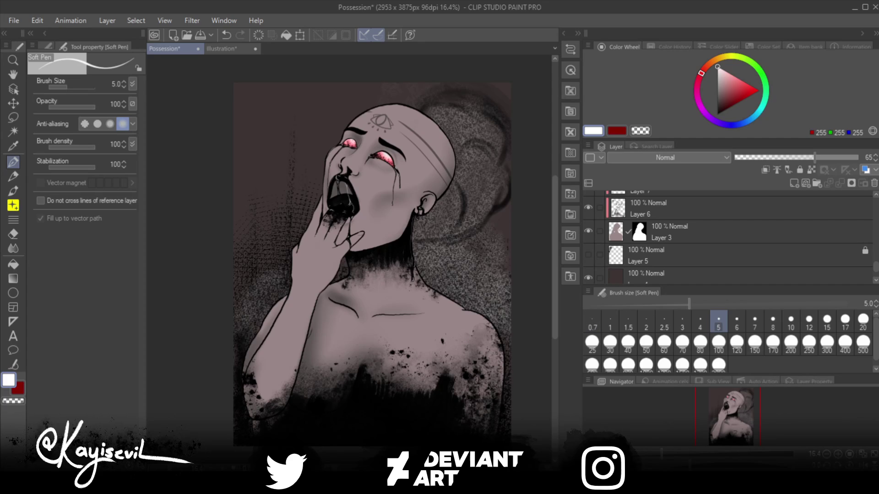
Step: Check the content of the locked Layer 5 and rename the layer as color swatches
left_click(588, 254)
left_click(588, 255)
left_click(678, 255)
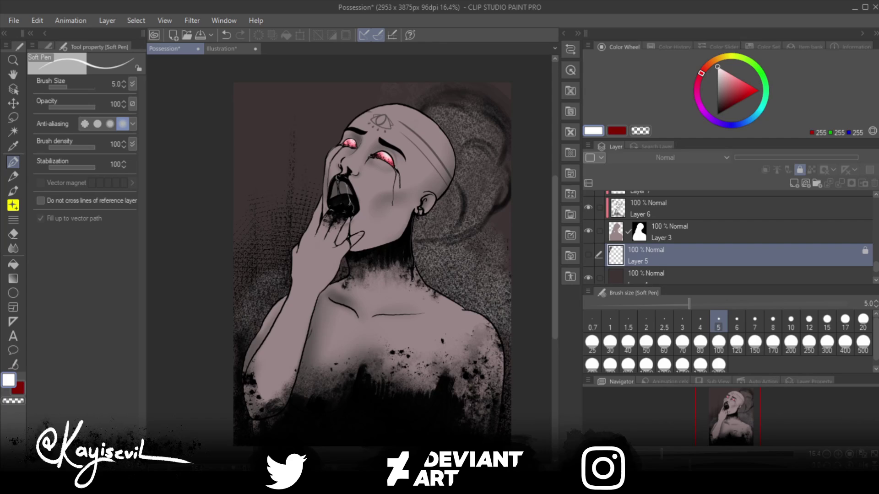
double_click(639, 261)
type("color swatches")
key("Return")
Step: Rename the masked Layer 3 as skin base
left_click(705, 233)
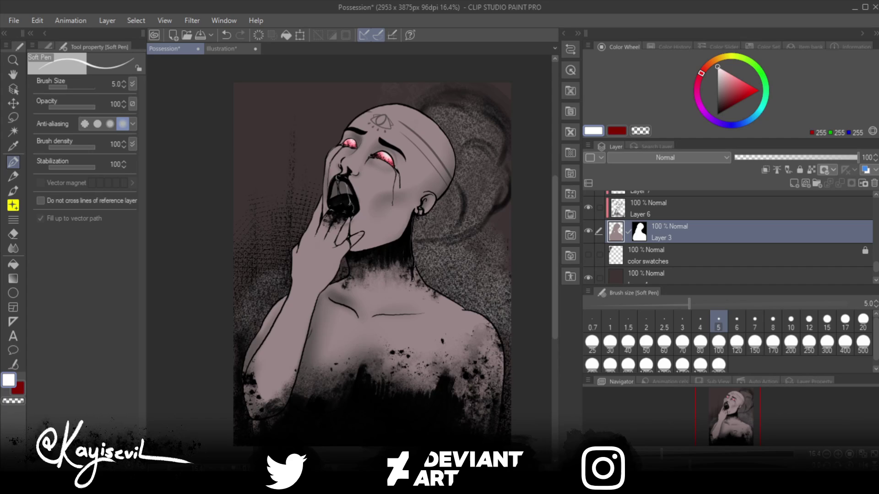
type("skin base")
key("Return")
Step: Check what Layer 6 contributes by toggling its visibility and rename the layer as contour
left_click(588, 207)
left_click(589, 207)
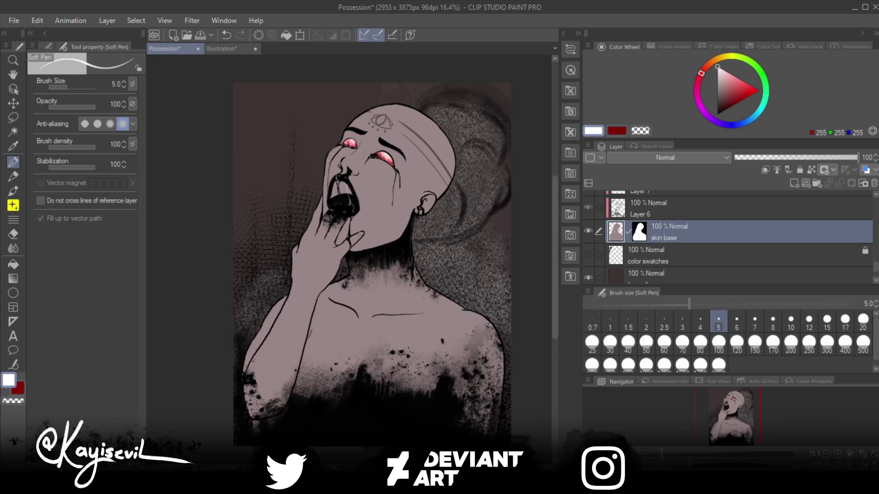
left_click(678, 209)
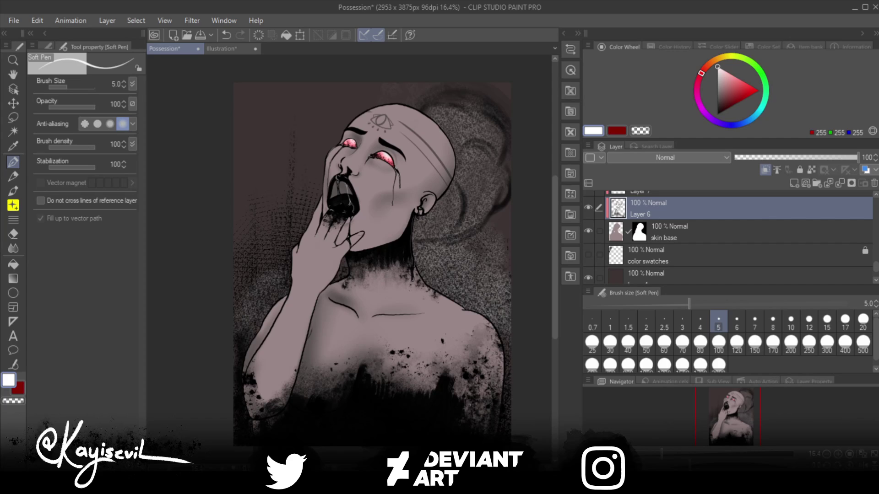
double_click(640, 215)
type("contour")
key("Return")
Step: Check what the 53% opacity Layer 7 contributes and rename the layer as tattoo
scroll(728, 237, "up", 4)
left_click(588, 244)
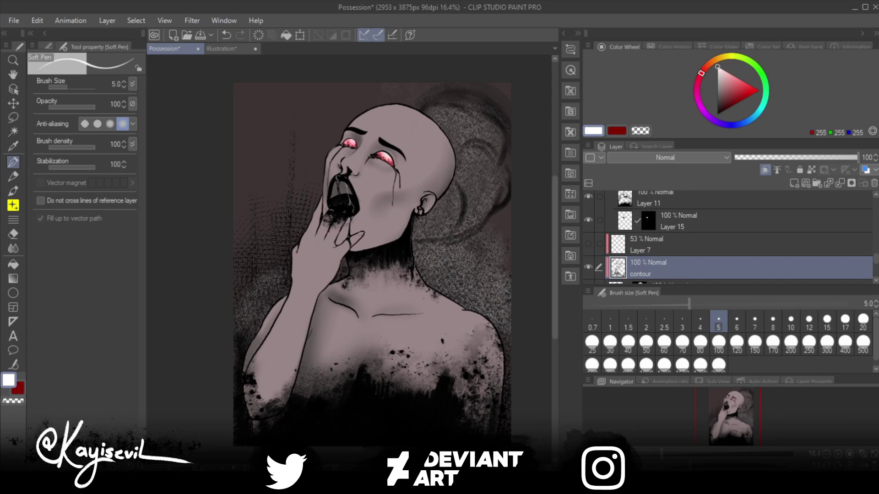
left_click(588, 243)
left_click(677, 244)
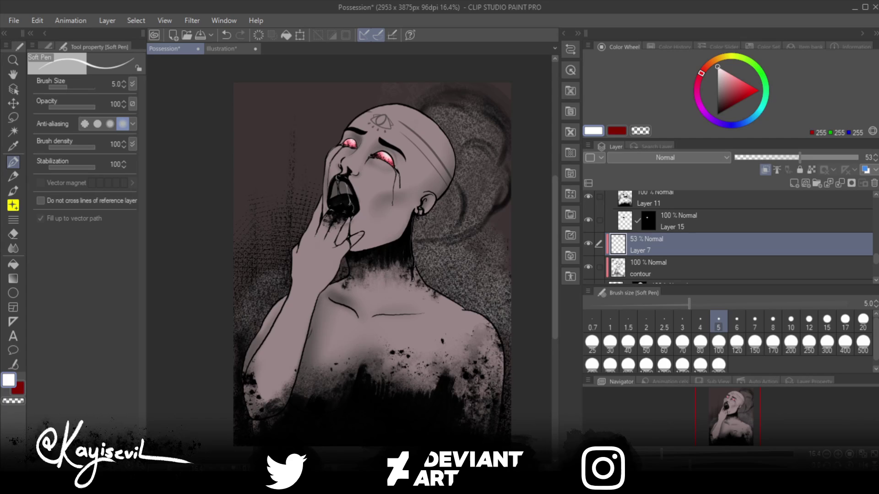
double_click(640, 251)
type("tattoo")
key("Return")
Step: Check the content of the masked Layer 15 and rename the layer as tounge
scroll(728, 237, "up", 2)
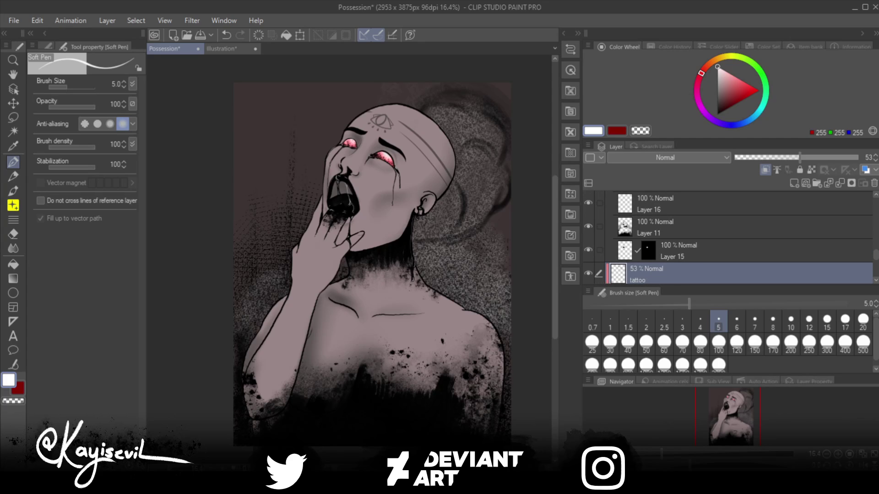
left_click(589, 250)
left_click(589, 250)
left_click(680, 251)
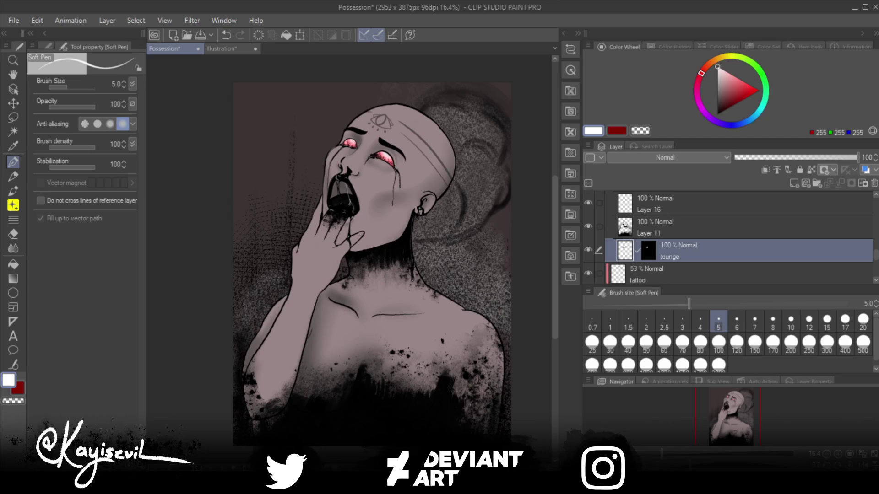
Step: Toggle the visibility of Layer 11 to identify its content and rename the layer as sludge
left_click(588, 226)
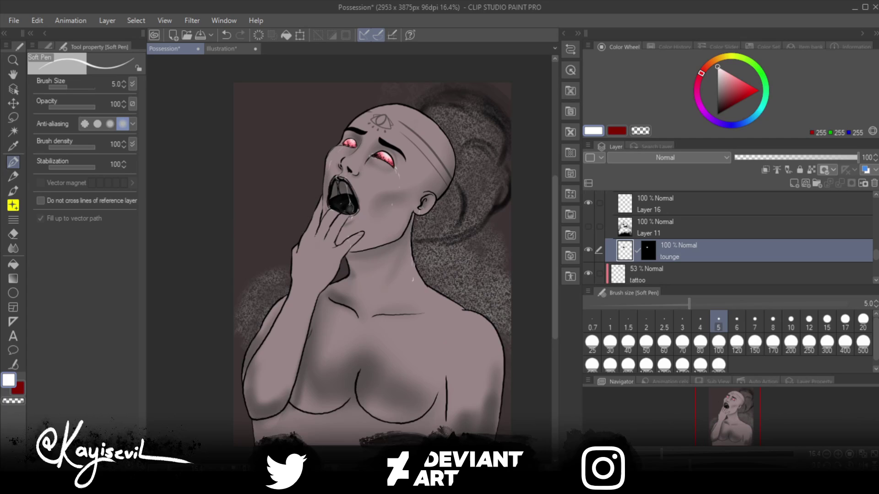
left_click(589, 227)
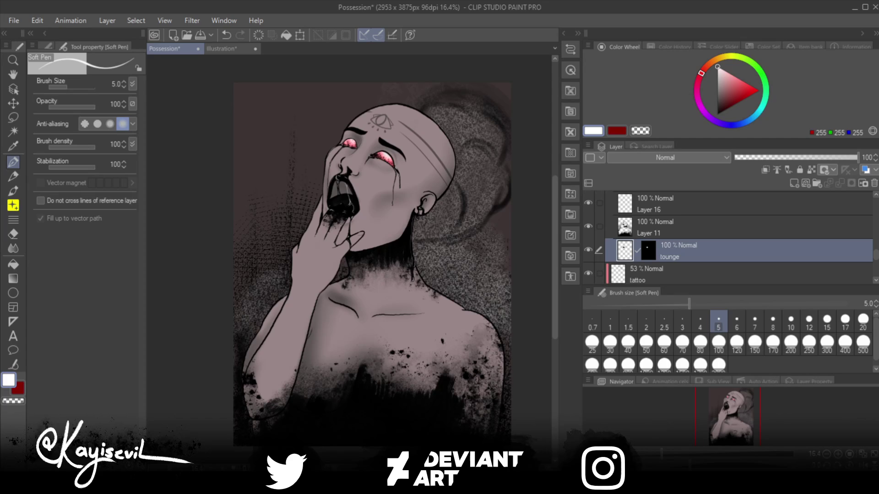
left_click(686, 228)
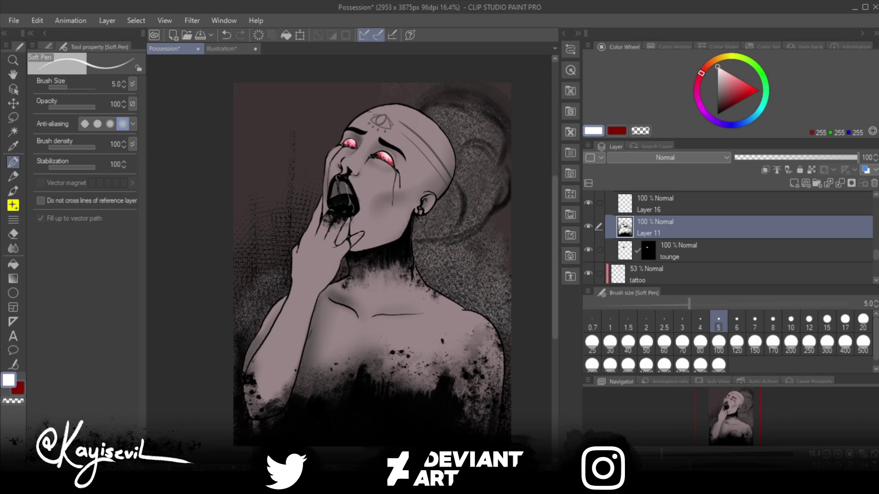
double_click(649, 234)
type("sludge")
key("Return")
Step: Check the content of Layer 16 above the sludge layer and rename it as mouth sludge
left_click(588, 203)
left_click(588, 202)
scroll(733, 238, "up", 2)
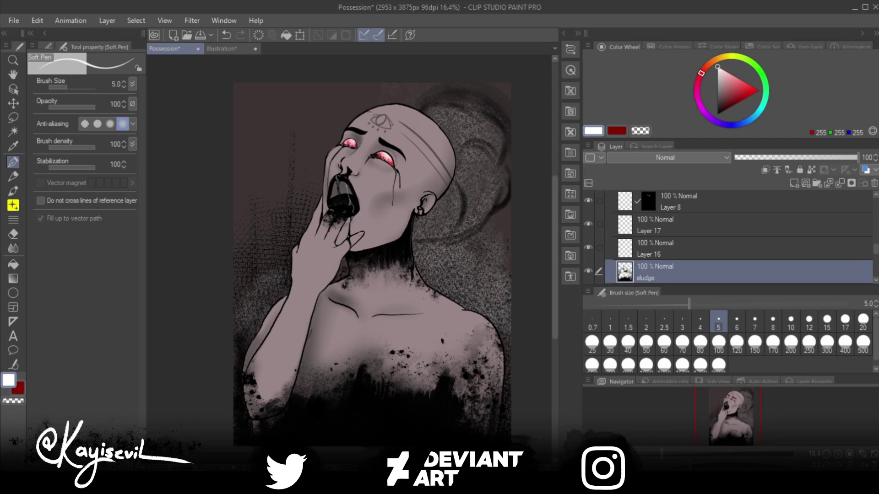
left_click(686, 249)
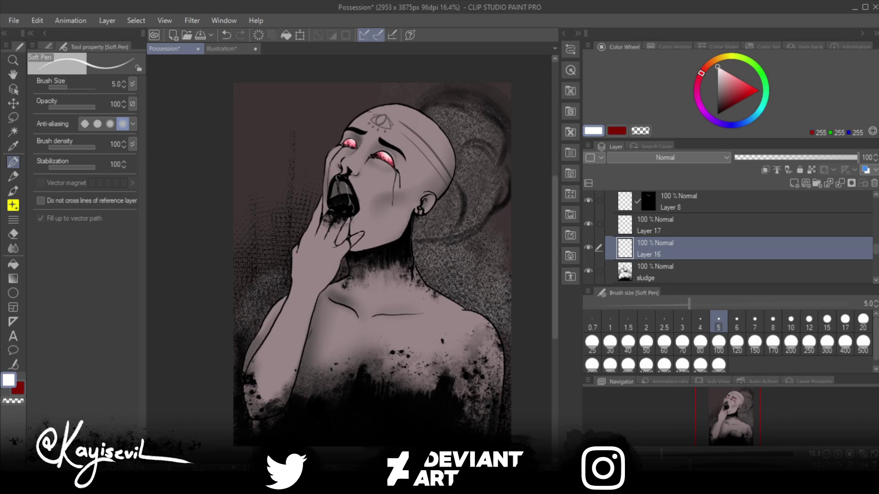
double_click(649, 254)
type("mouth sludge")
key("Return")
Step: Check the content of Layer 17 and merge it down into the mouth sludge layer
left_click(588, 224)
left_click(589, 224)
left_click(649, 230)
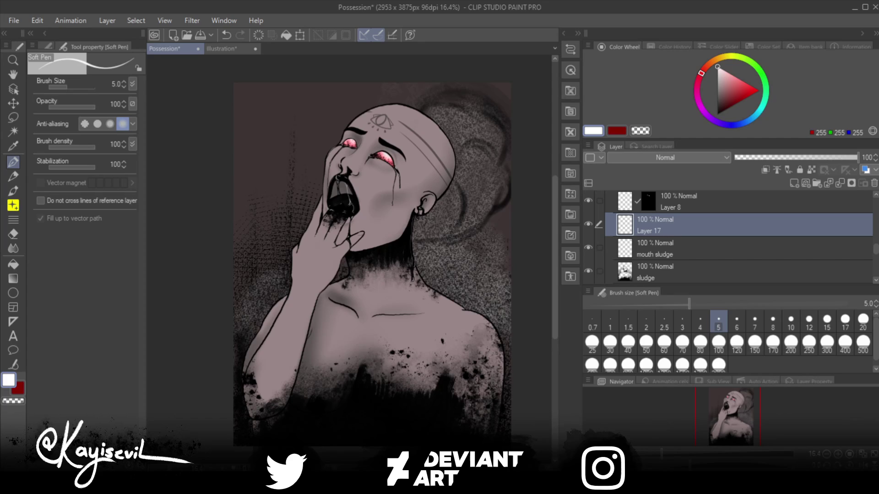
key("ctrl+e")
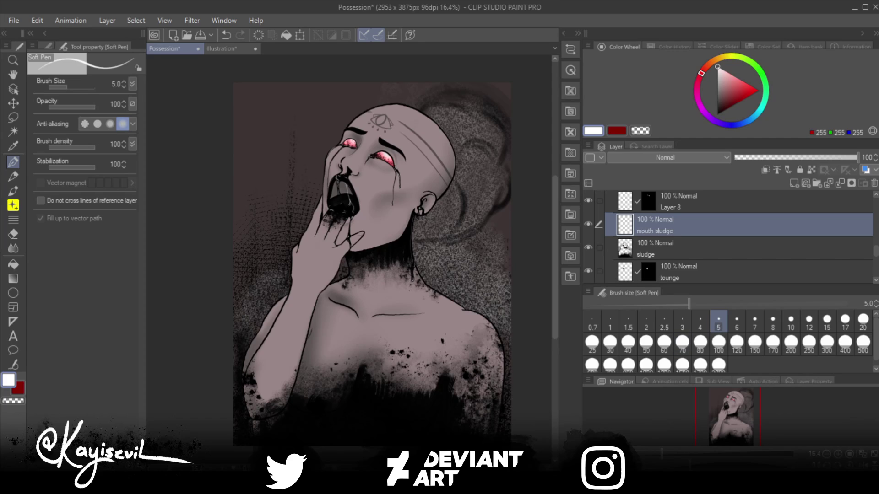
Step: Rename the masked Layer 8 as eyes
scroll(732, 237, "up", 2)
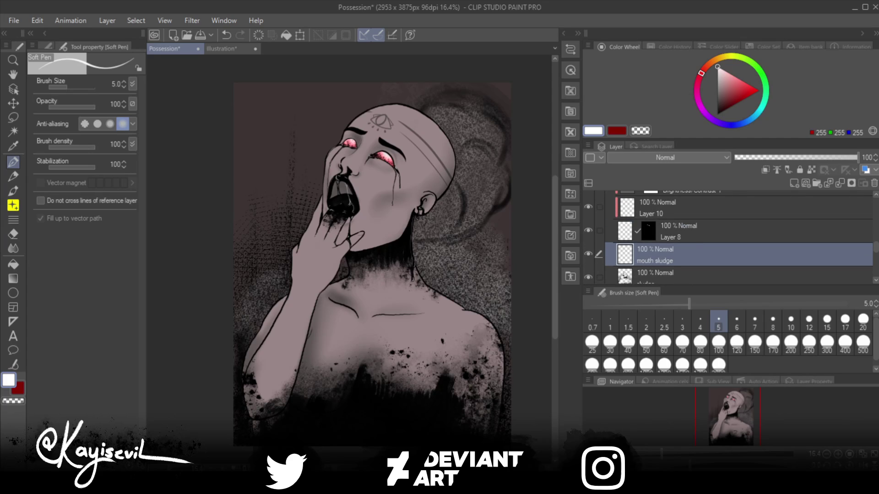
left_click(715, 232)
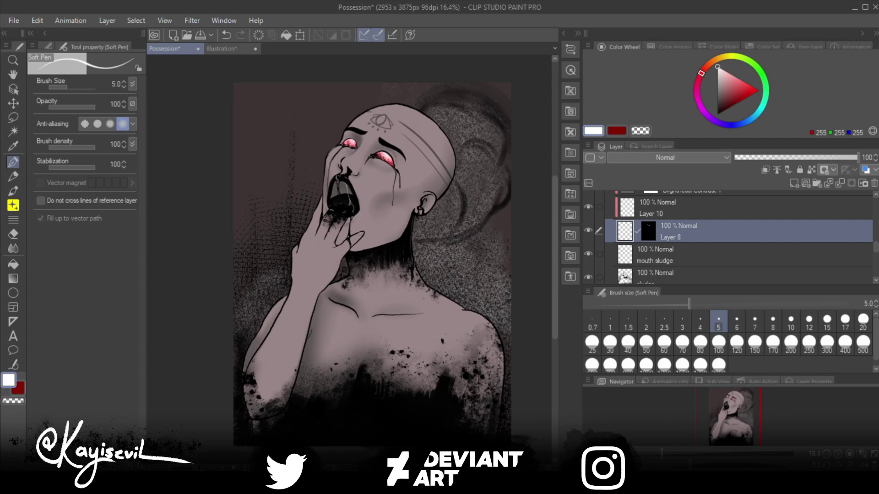
double_click(671, 238)
type("eyes")
key("Return")
Step: Examine what Layer 10 contributes to the face by toggling its visibility repeatedly, including in a closer view, and select the layer
scroll(733, 237, "up", 2)
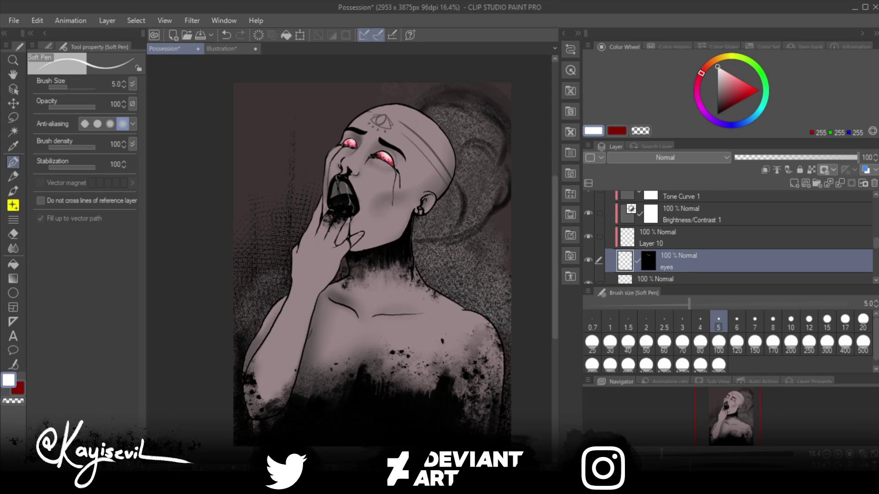
left_click(588, 237)
left_click(589, 237)
left_click(588, 237)
left_click(589, 237)
left_click(588, 237)
left_click(589, 237)
left_click(589, 237)
scroll(350, 209, "up", 4)
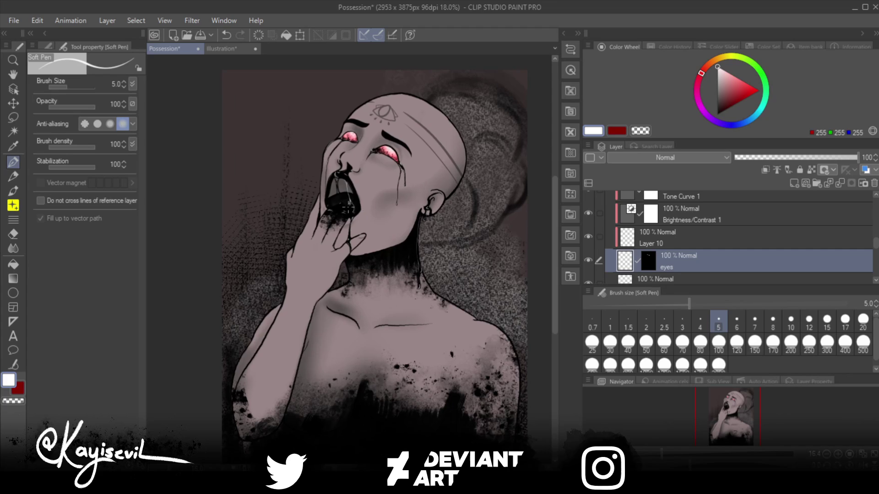
key("ctrl+plus")
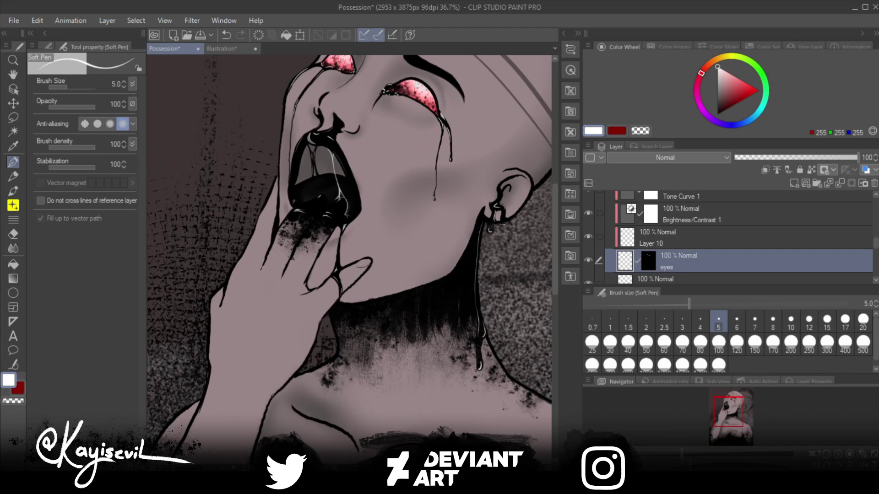
left_click(588, 236)
left_click(588, 237)
left_click(686, 237)
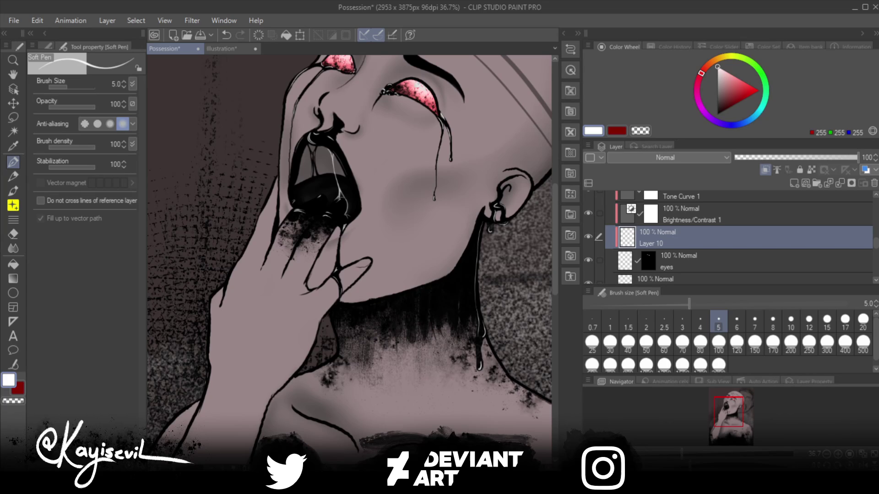
key("Return")
Step: Check the content of Layer 9 above the Tone Curve 1 layer and rename it as eye color
scroll(728, 238, "up", 3)
scroll(733, 238, "up", 1)
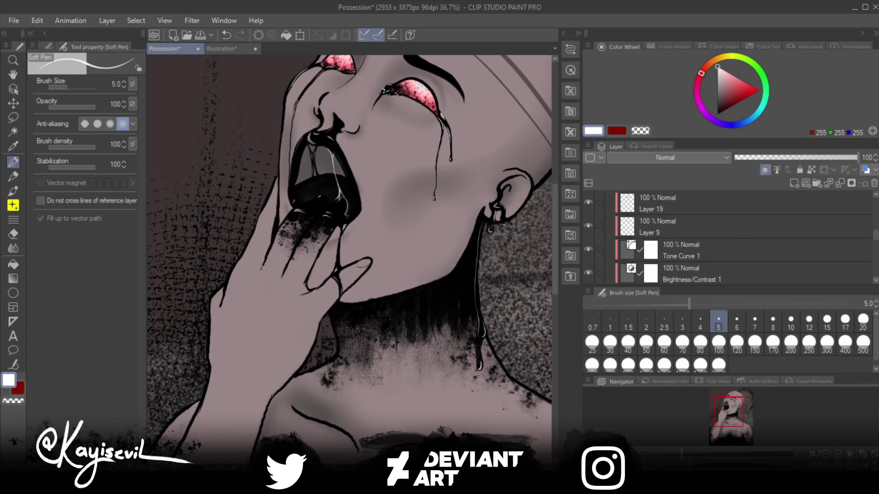
left_click(588, 225)
left_click(588, 226)
left_click(714, 227)
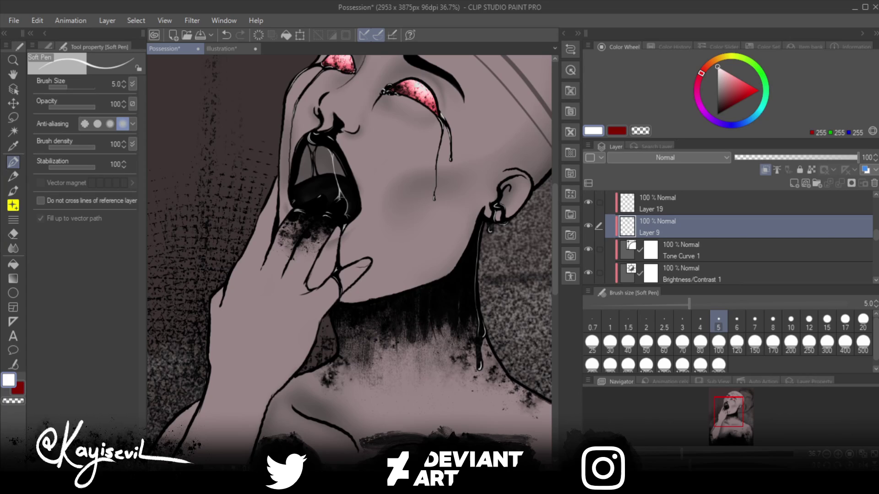
type("eye color")
key("Return")
Step: Toggle the visibility of Layer 19 to identify its content and rename the layer as eye sludge
left_click(588, 202)
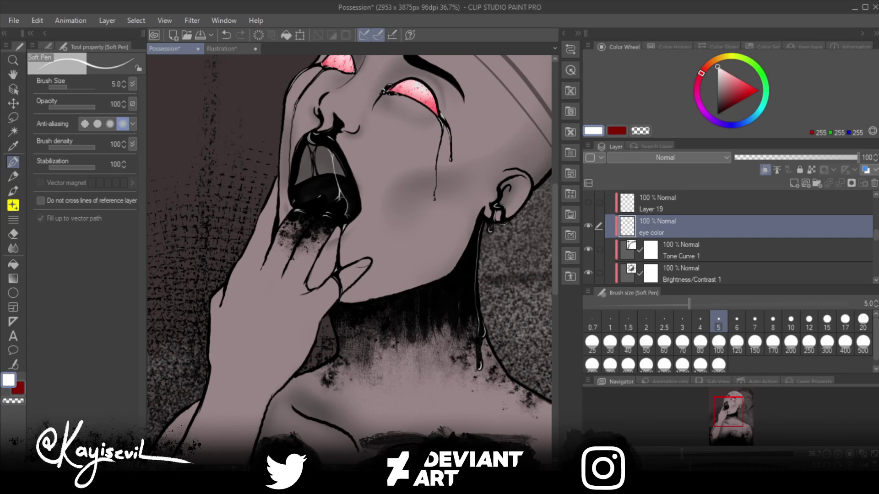
left_click(589, 202)
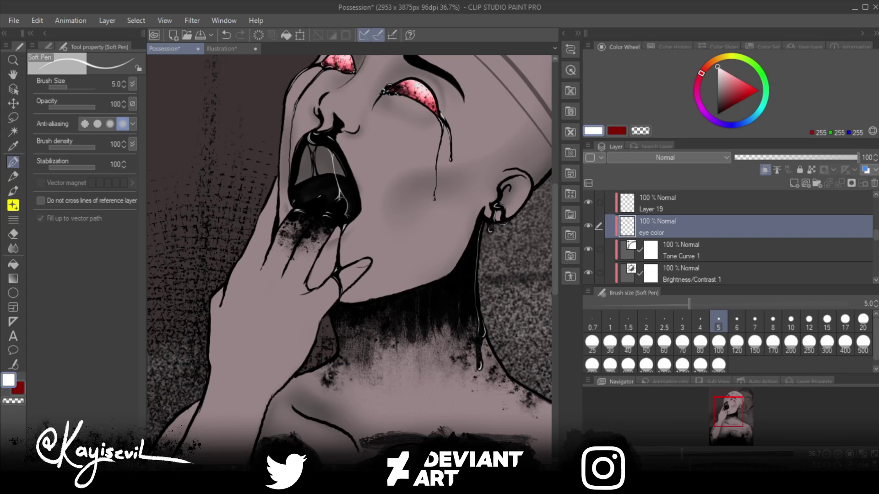
left_click(696, 203)
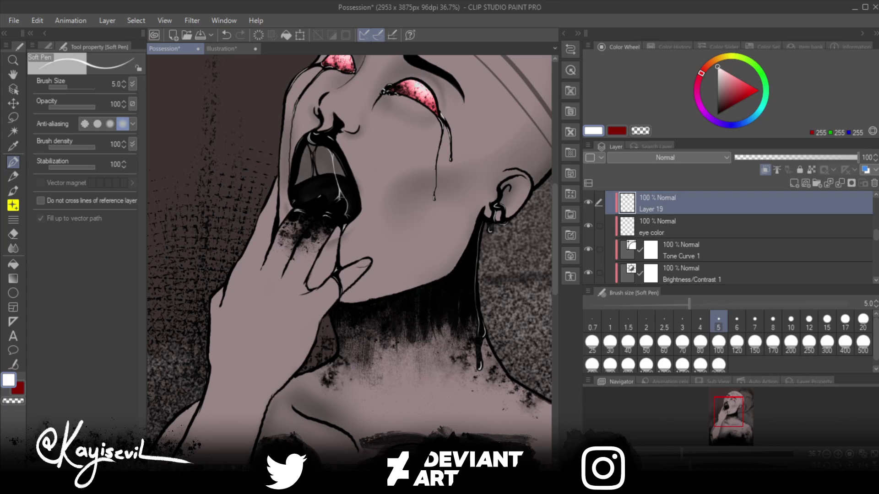
double_click(651, 209)
type("eye sludge")
key("Return")
Step: Toggle the visibility of Layer 1 to identify its content and rename the layer as line art
scroll(727, 238, "up", 5)
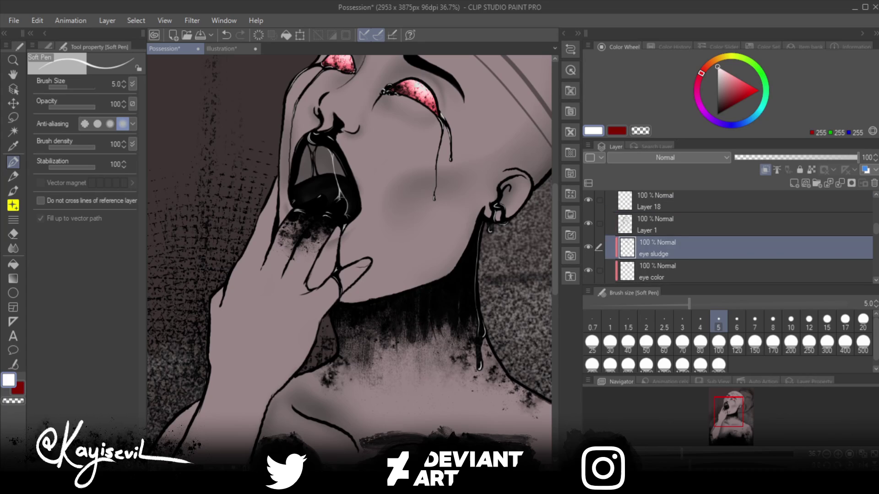
left_click(589, 253)
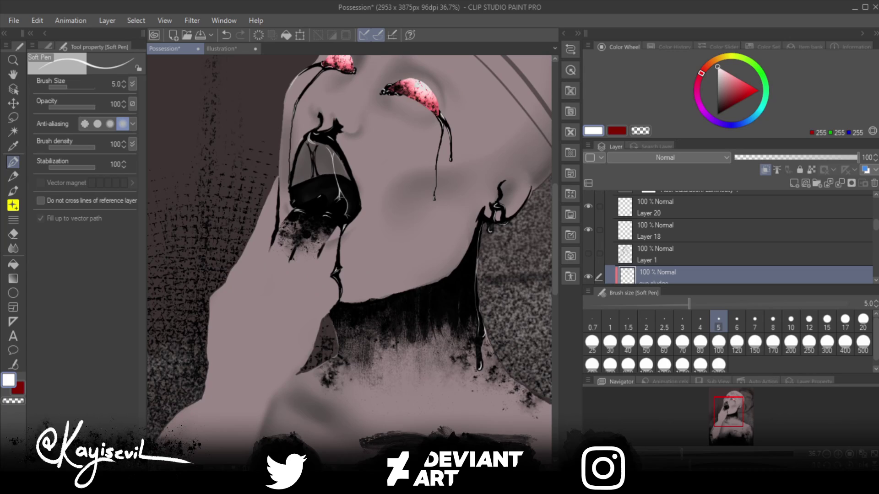
left_click(588, 253)
left_click(687, 254)
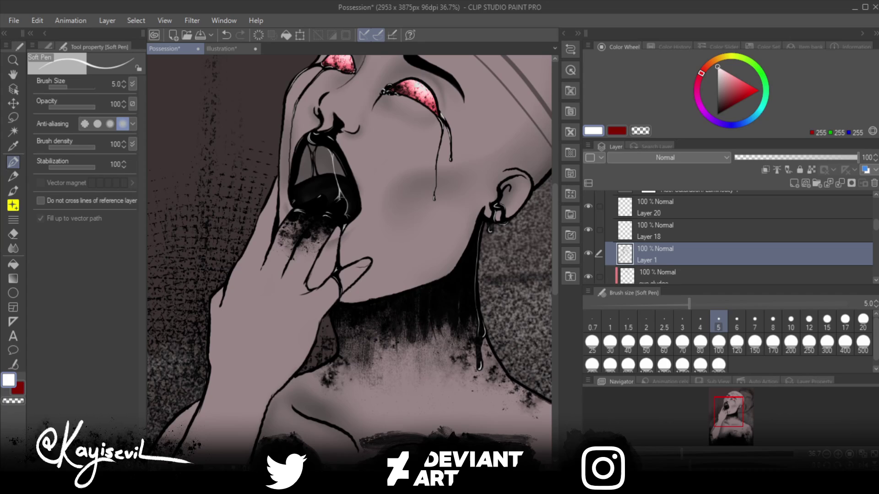
double_click(647, 260)
type("line art")
key("Return")
Step: Select Layer 18 and examine what it contributes by toggling its visibility
left_click(656, 232)
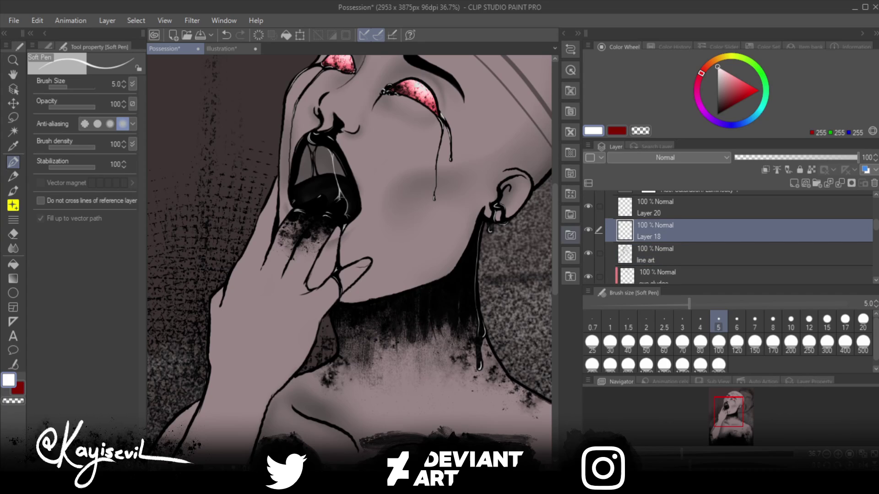
left_click(588, 231)
left_click(589, 229)
left_click(588, 230)
left_click(588, 230)
left_click(588, 230)
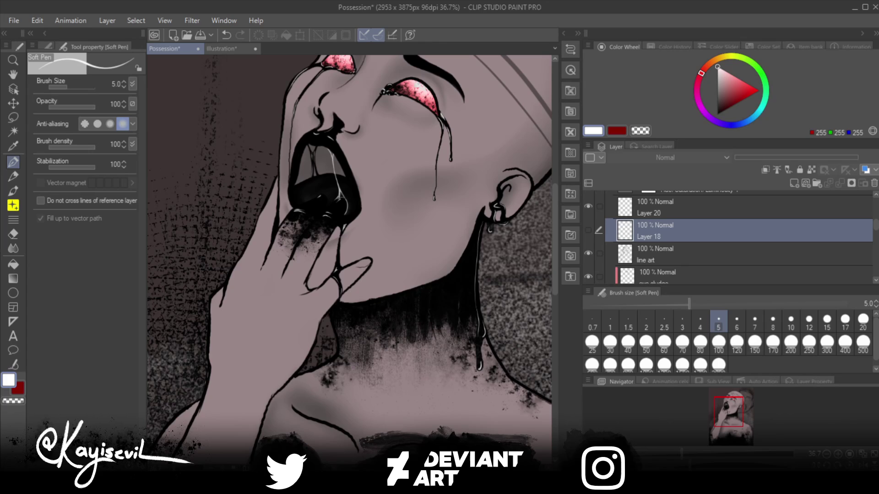
left_click(588, 230)
Step: Check the content of Layer 20 and merge it down into Layer 18
scroll(739, 236, "up", 3)
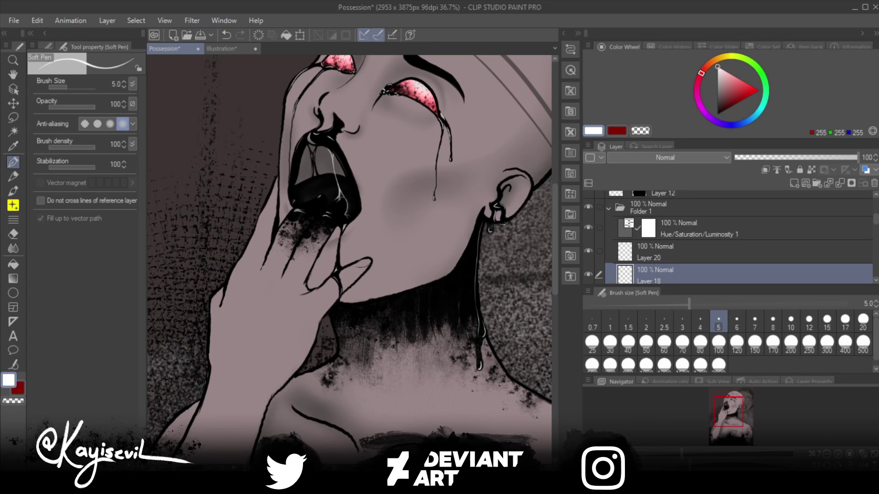
left_click(739, 253)
left_click(589, 251)
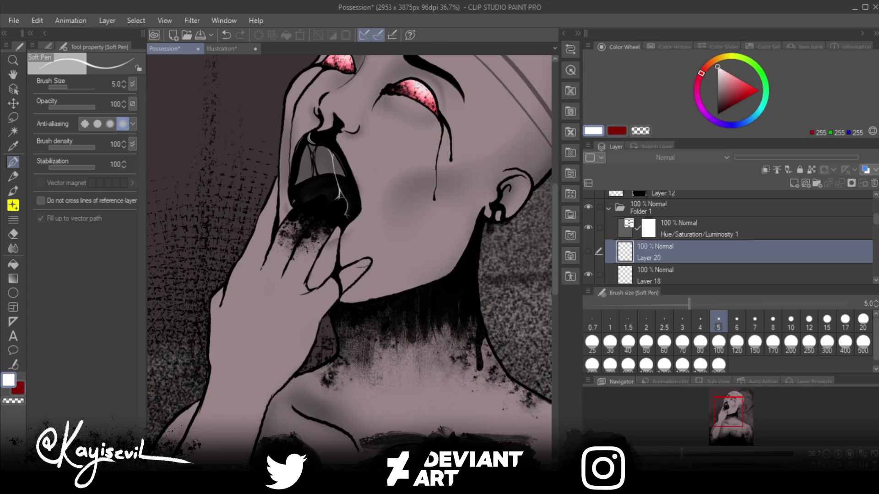
left_click(588, 251)
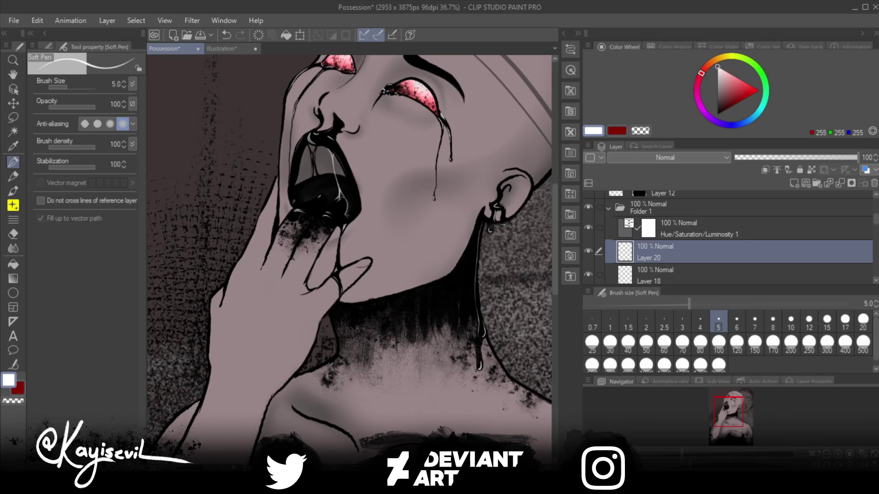
key("ctrl+e")
Step: Check the merged Layer 18 and rename it as sludge highlights/white sludge
scroll(701, 344, "down", 1)
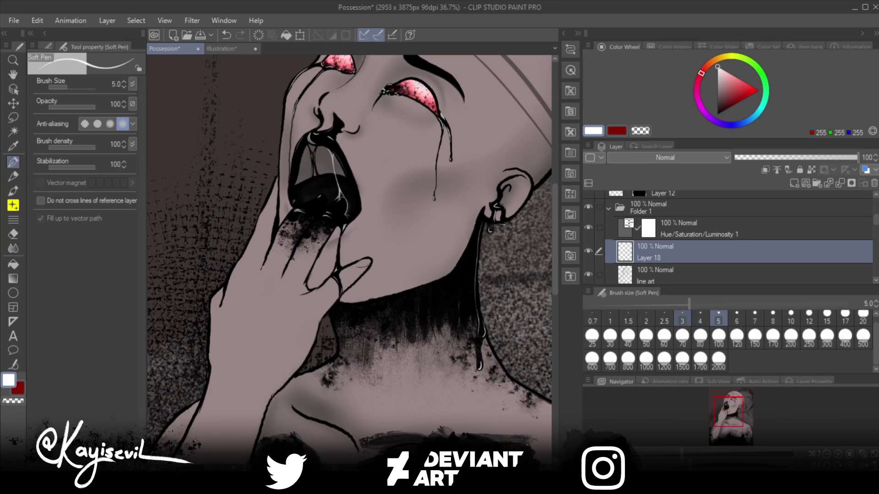
left_click(588, 251)
left_click(588, 251)
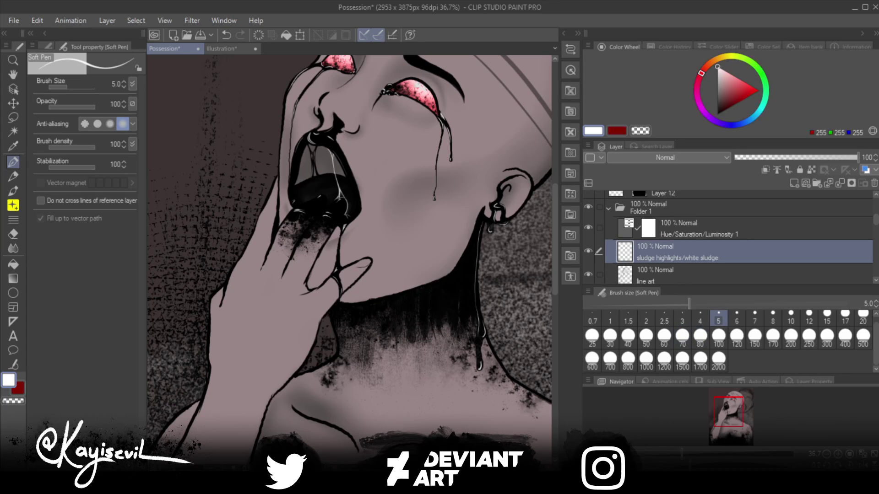
scroll(728, 236, "up", 3)
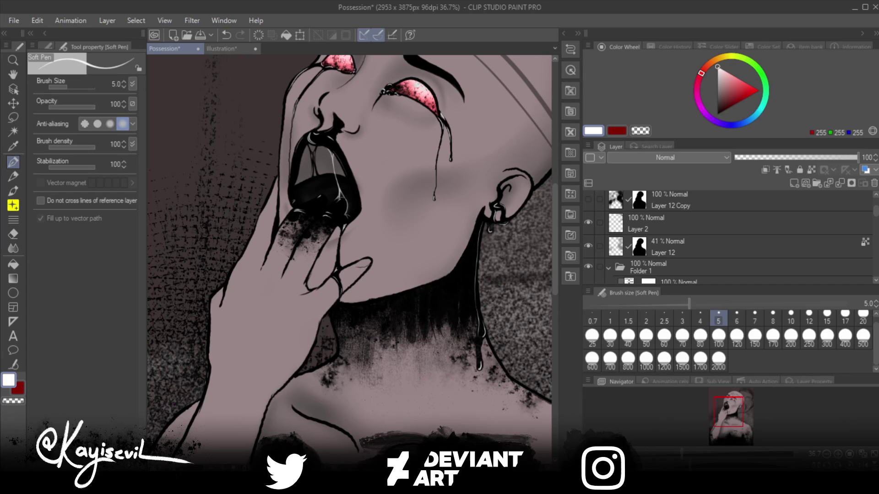
Step: Toggle the visibility of Layer 12 Copy to examine what it covers in the background and around the ear drip
left_click(588, 199)
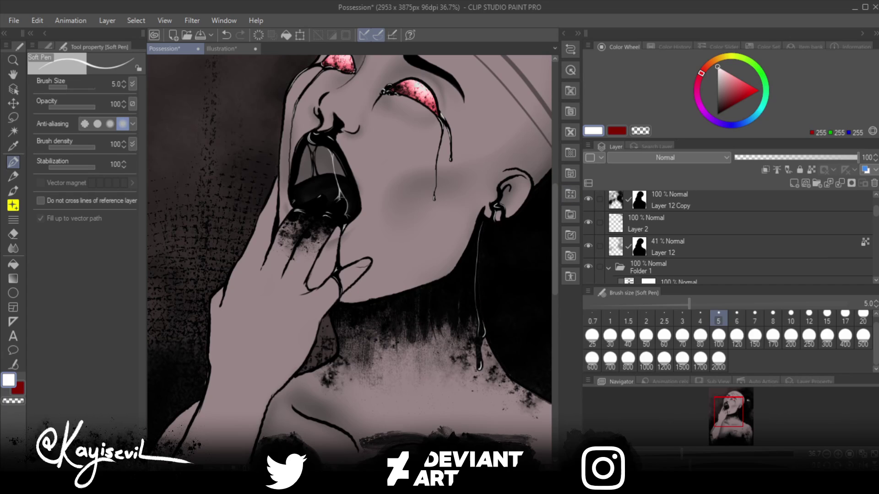
left_click(589, 198)
left_click(588, 199)
left_click(588, 198)
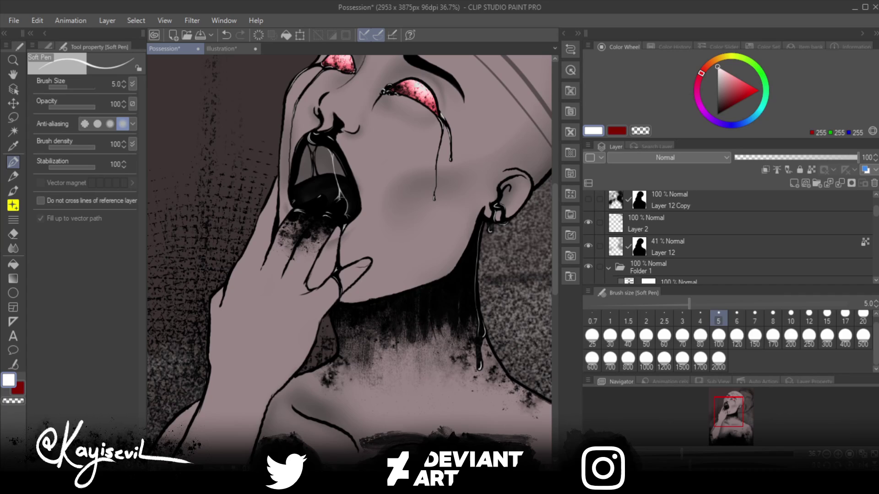
scroll(728, 237, "up", 1)
left_click(588, 214)
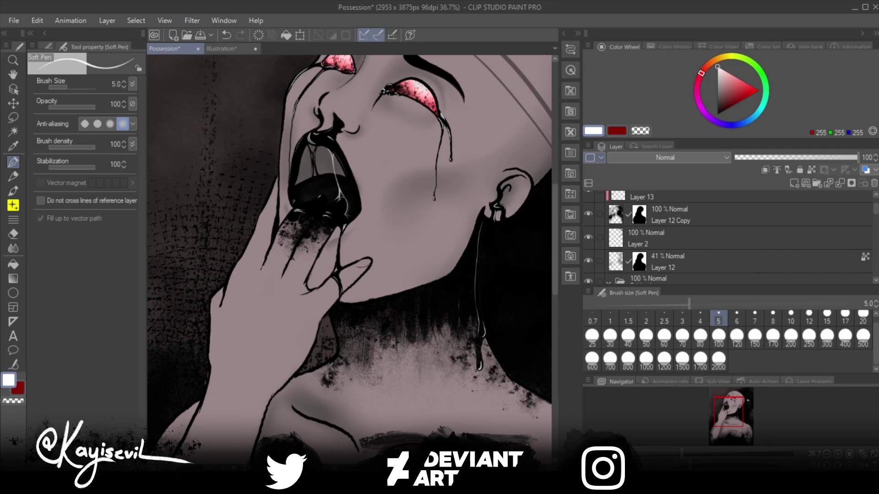
scroll(472, 219, "up", 5)
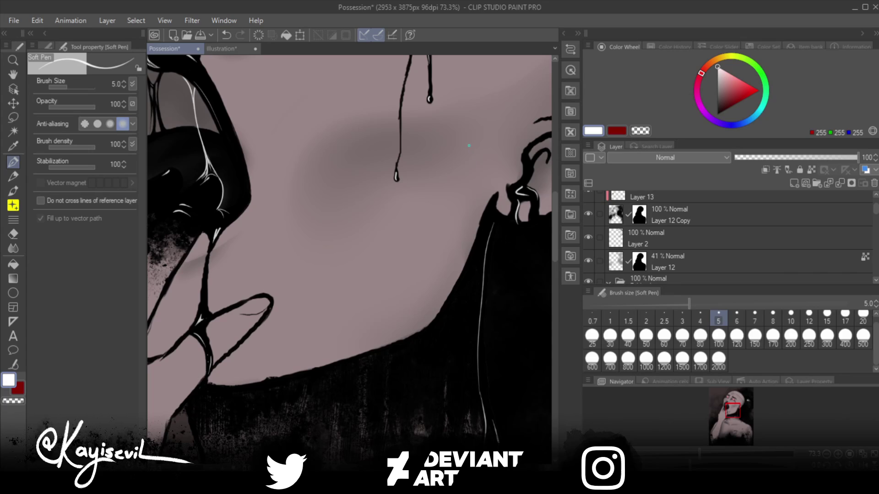
left_click_drag(520, 220, 449, 215)
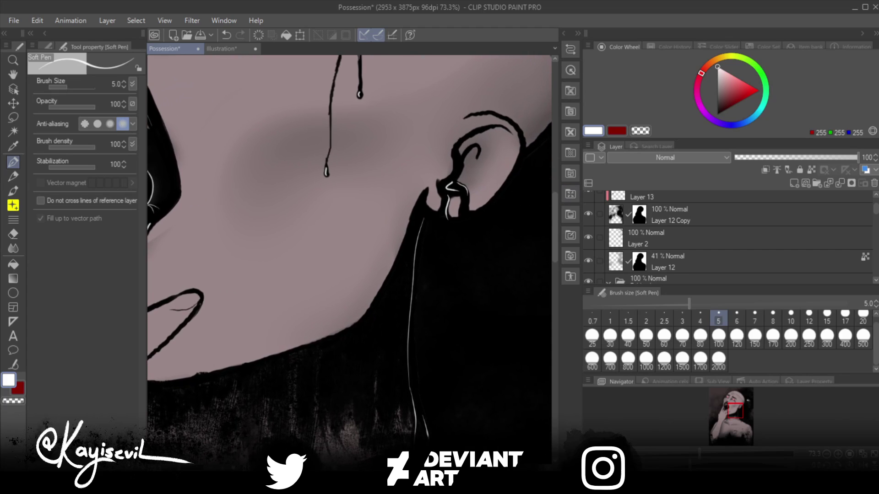
left_click(588, 214)
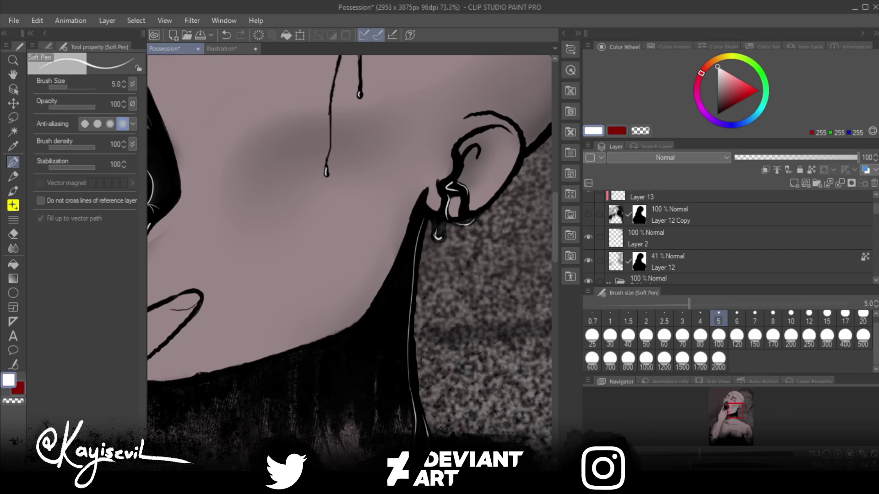
left_click_drag(437, 236, 437, 223)
key("ctrl+z")
Step: Select Layer 12 Copy and compare the artwork with the layer shown and hidden
left_click(714, 215)
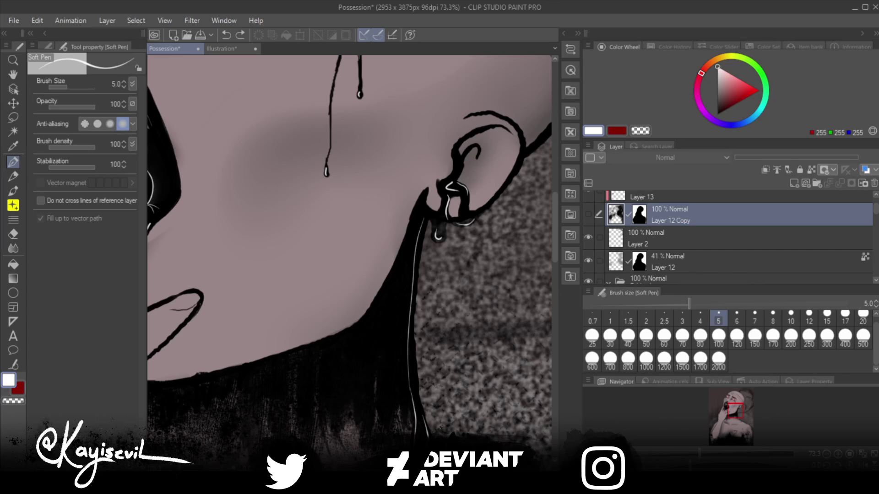
scroll(732, 237, "up", 2)
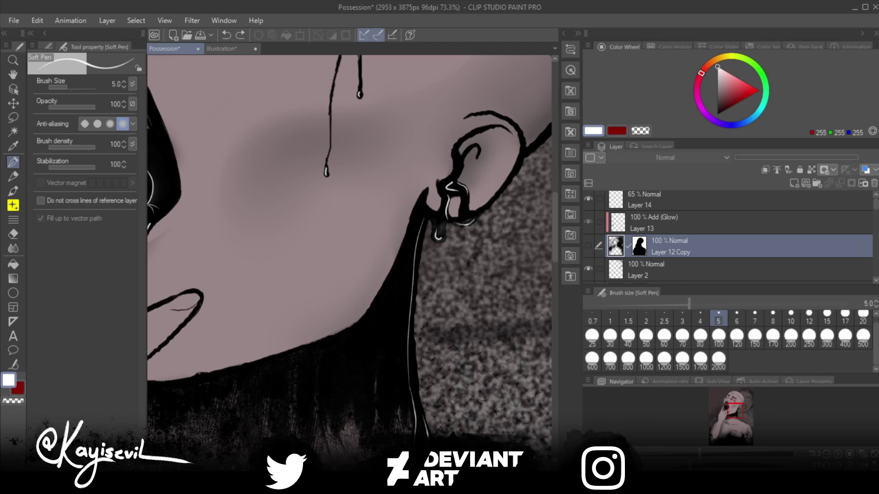
left_click(588, 245)
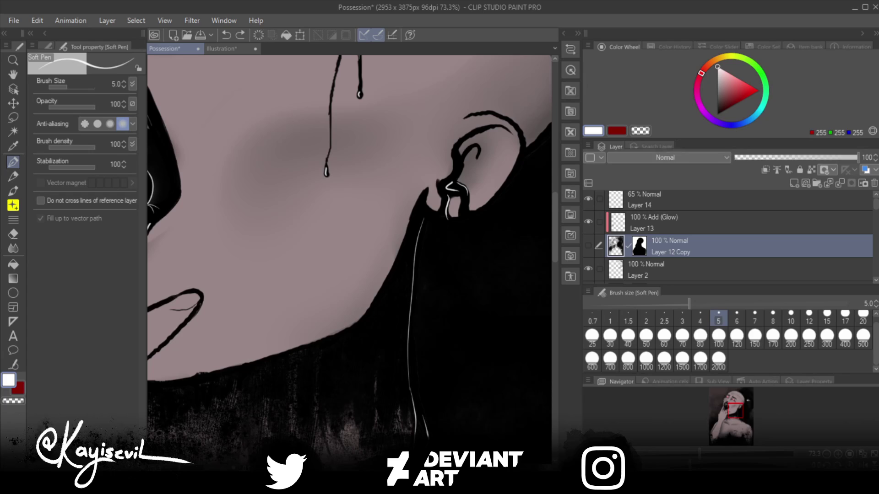
left_click(588, 245)
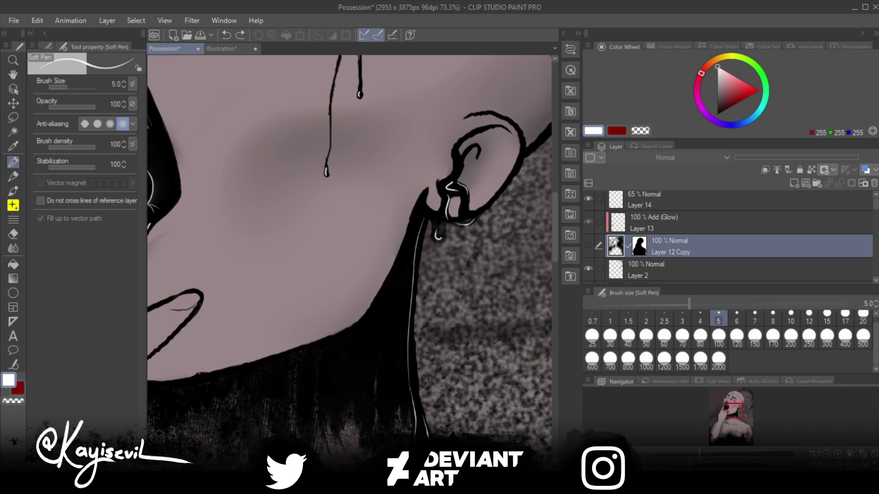
key("ctrl+0")
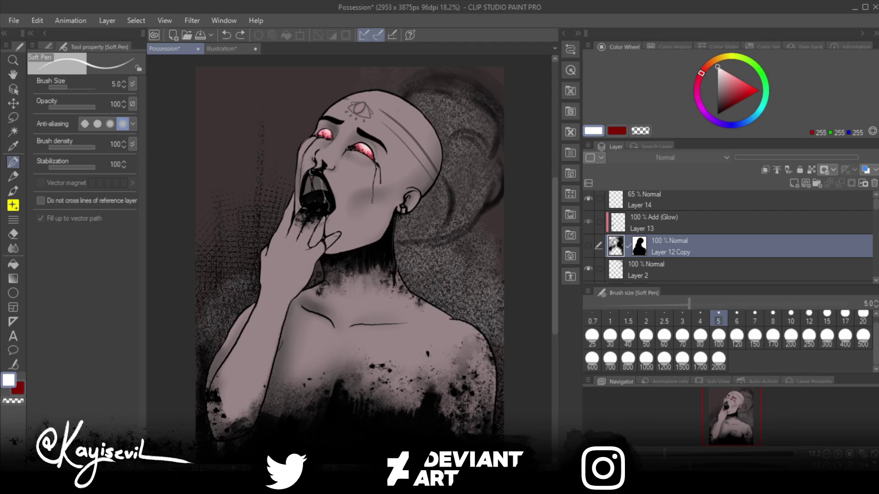
Step: Try to merge the hidden Layer 12 Copy with Layer 2
left_click(677, 270)
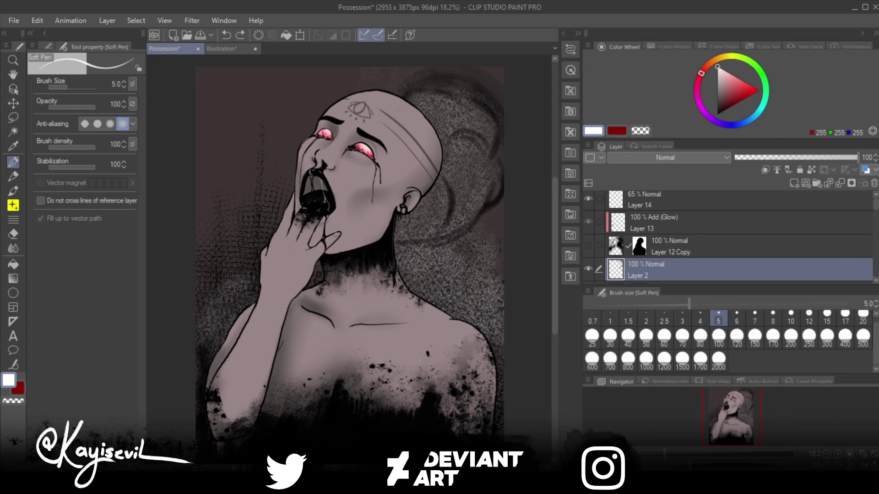
left_click(677, 246)
left_click(678, 270, "shift")
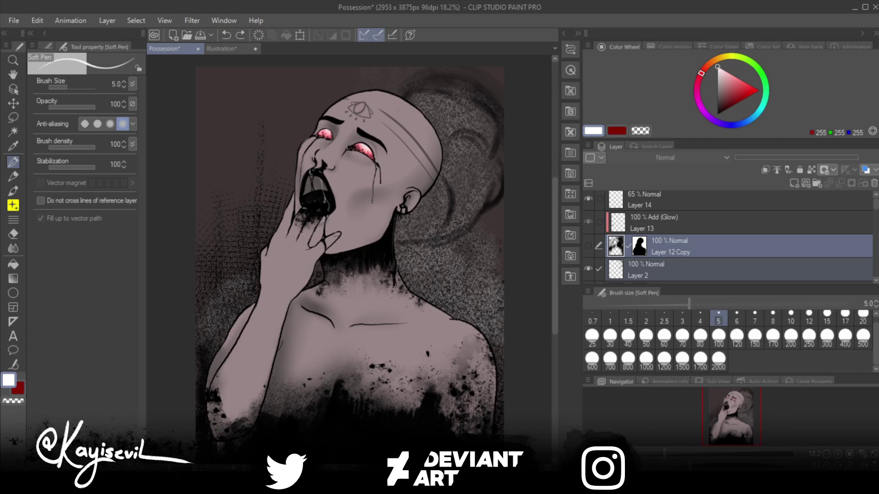
key("shift+alt+e")
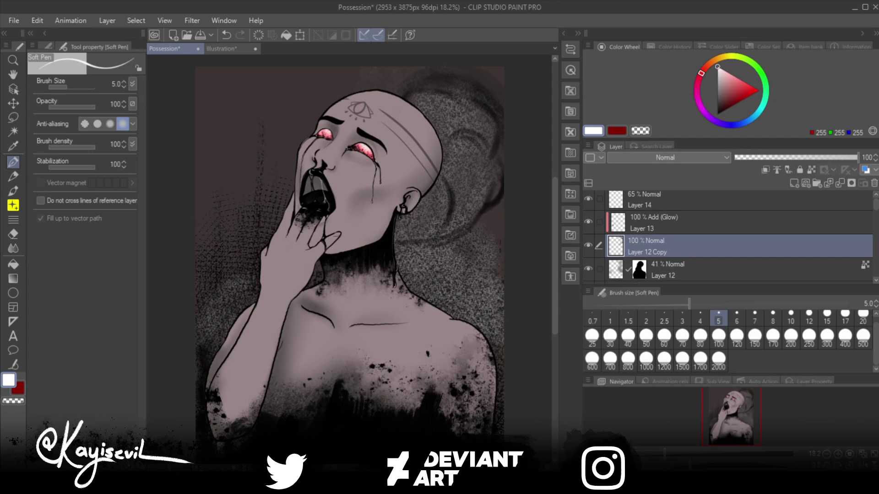
Step: Check the merged layer and Layer 12 by toggling their visibility, and undo the merge
scroll(733, 238, "down", 2)
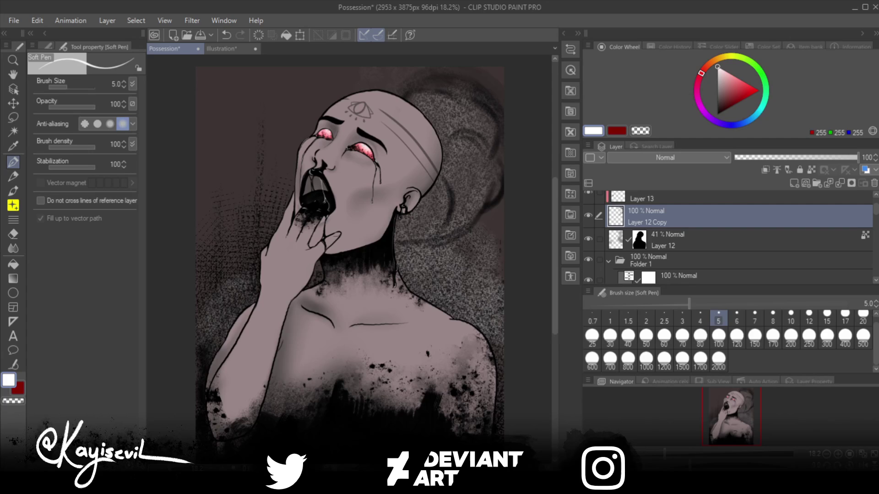
left_click(588, 238)
left_click(588, 239)
left_click(588, 216)
left_click(588, 239)
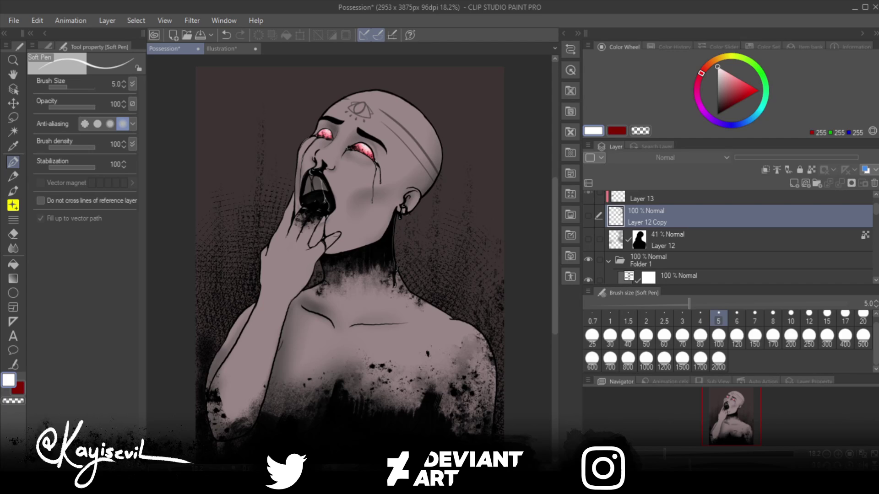
key("ctrl+z")
Step: Select Layer 2 and make Layer 12 Copy visible again
scroll(728, 237, "up", 1)
scroll(728, 237, "down", 2)
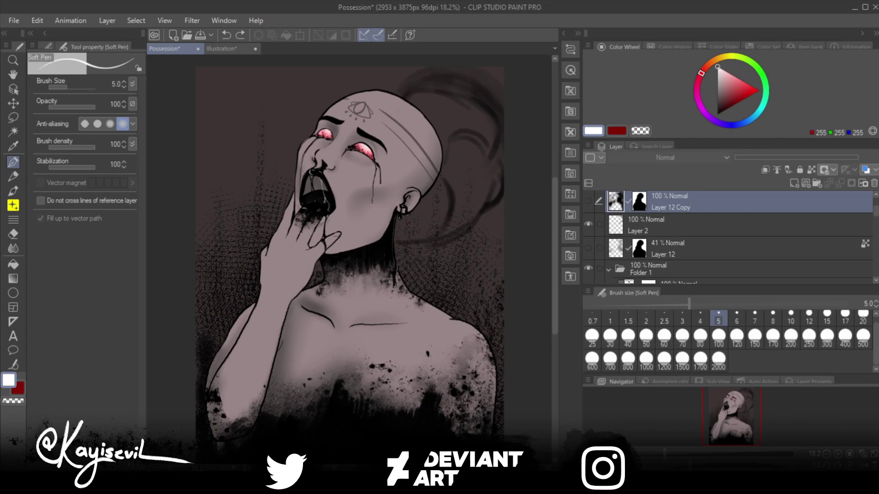
left_click(696, 248)
left_click(696, 225)
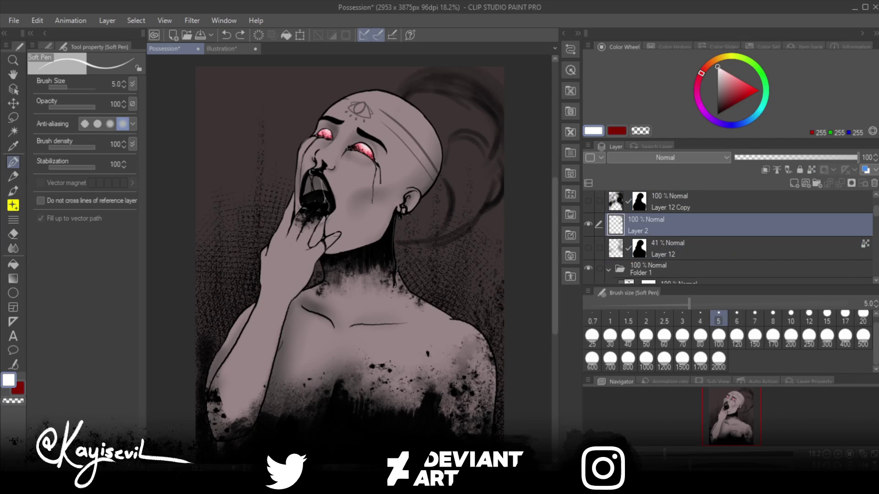
scroll(731, 233, "up", 1)
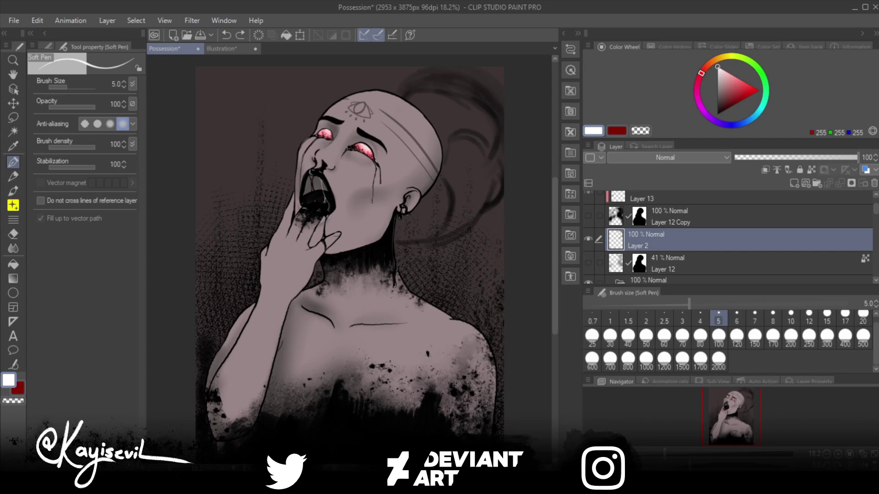
scroll(731, 235, "up", 2)
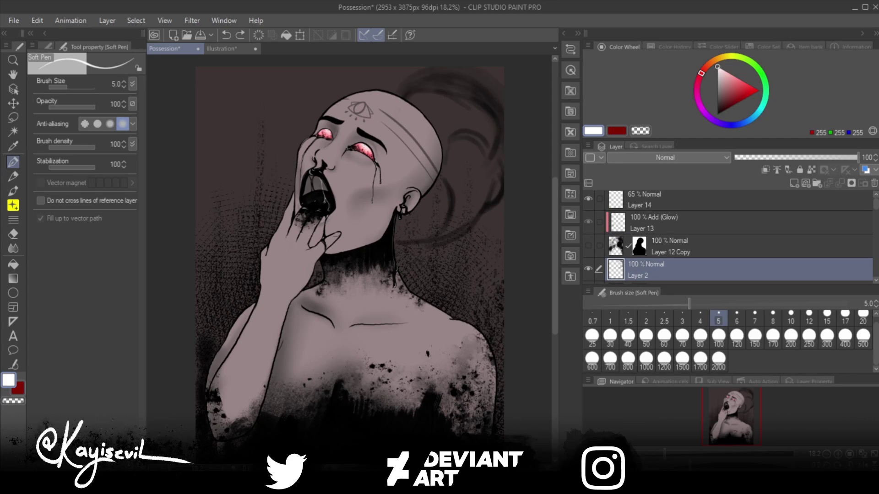
left_click_drag(687, 270, 687, 235)
left_click(588, 245)
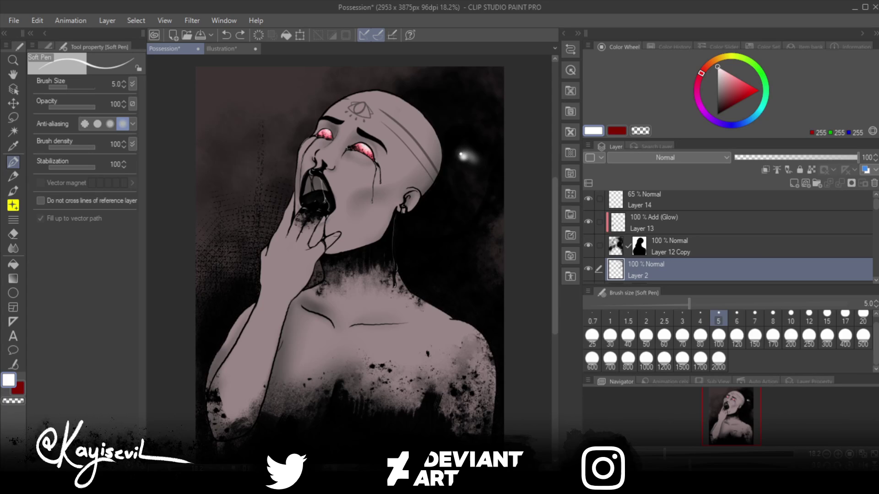
Step: Toggle the visibility of Layer 13 to identify its content and select the layer
left_click(588, 222)
left_click(589, 222)
left_click(588, 221)
left_click(589, 221)
left_click(687, 223)
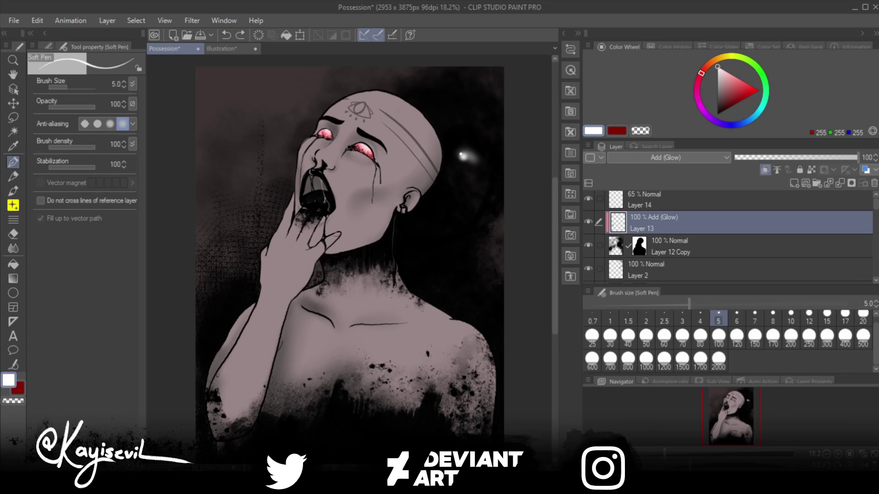
Step: Toggle Layer 12 to check its contribution, leave it visible and select it
scroll(732, 237, "down", 3)
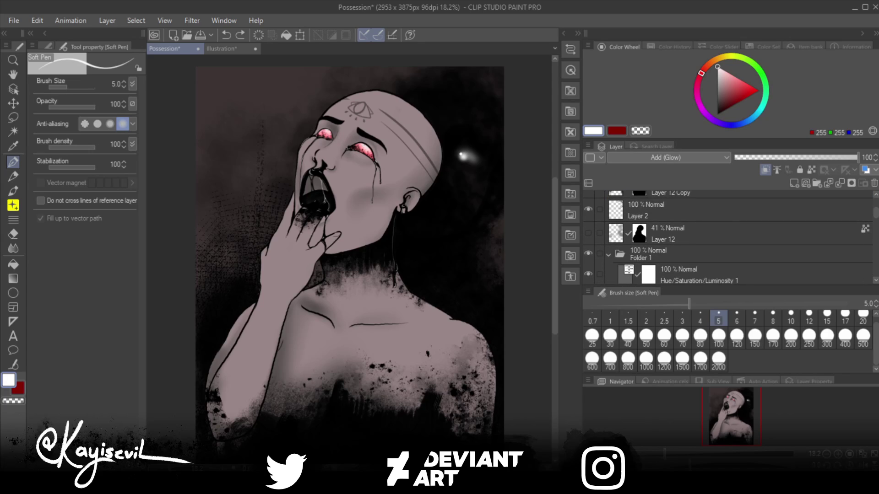
left_click(588, 233)
left_click(588, 234)
left_click(588, 233)
left_click(588, 233)
left_click(589, 233)
left_click(687, 234)
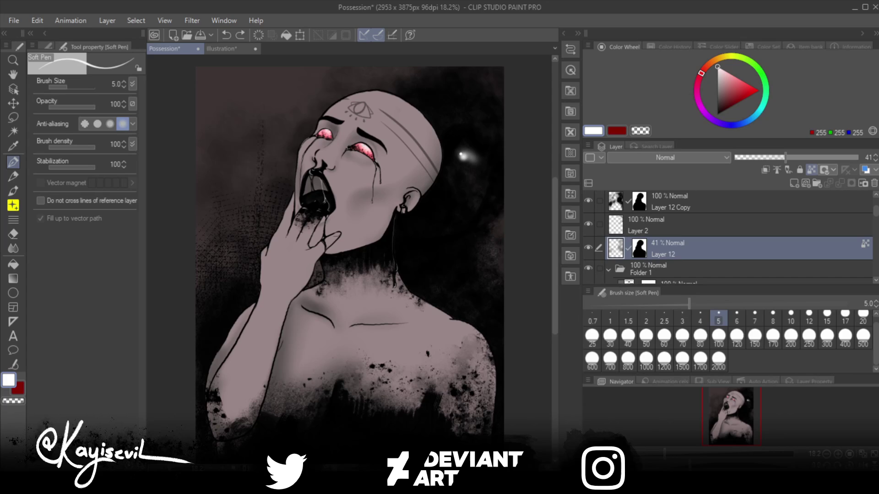
Step: Unlock the transparent pixels of Layer 12 and merge it with Layer 2 and Layer 12 Copy
scroll(728, 237, "up", 1)
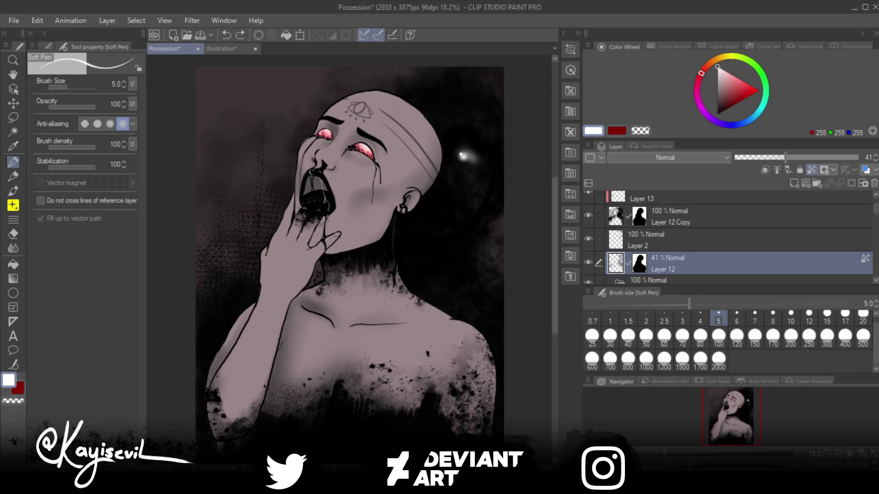
left_click(812, 170)
scroll(728, 237, "up", 1)
scroll(728, 237, "down", 1)
left_click(600, 239)
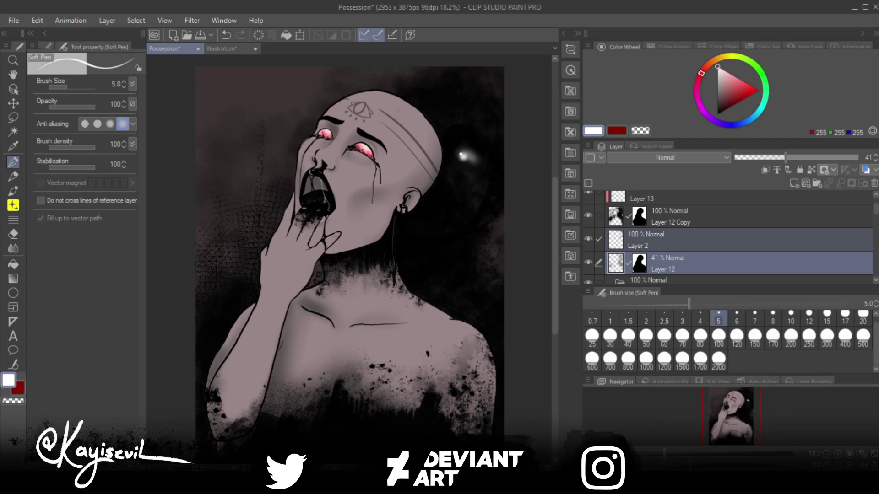
left_click(599, 216)
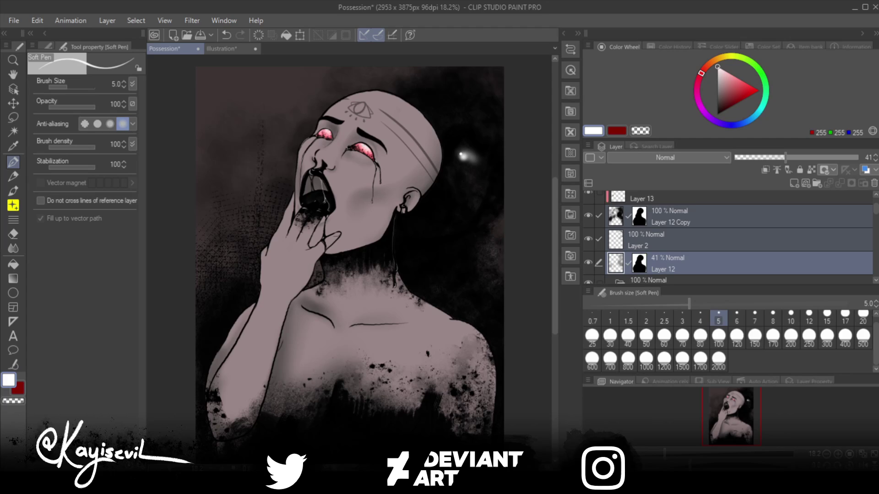
key("shift+alt+e")
key("bracketright")
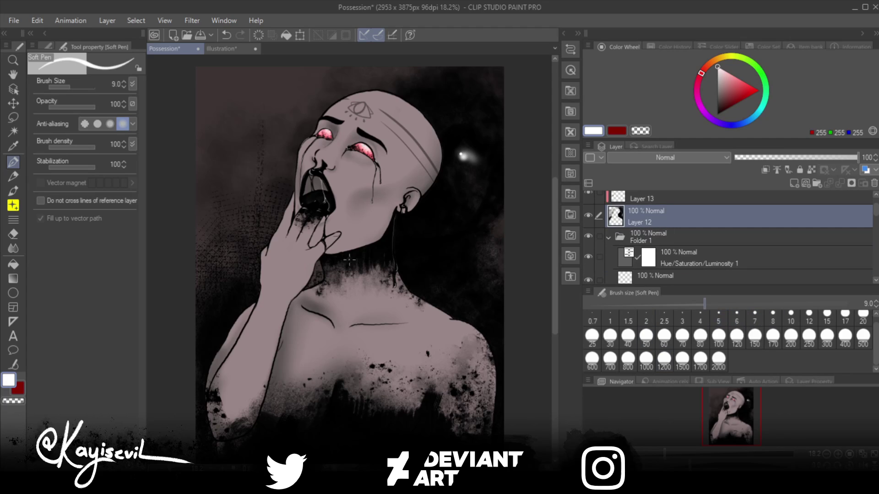
key("bracketleft")
key("bracketleft")
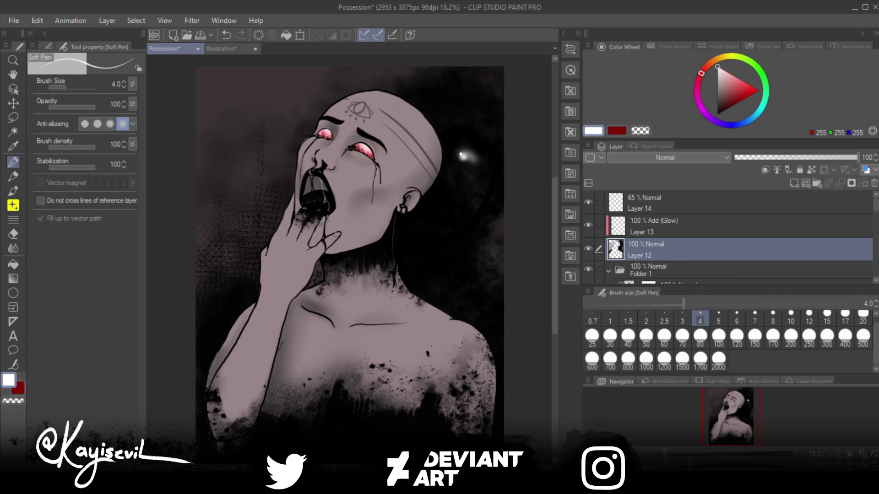
Step: Rename the merged Layer 12 as Demon and Layer 13 as demon eye
left_click(686, 226)
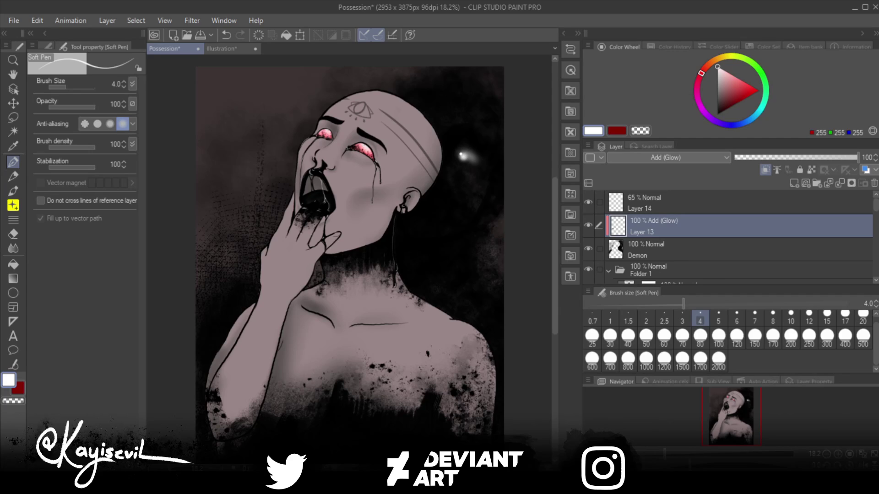
double_click(642, 233)
type("demon eye")
key("Return")
Step: Rename Layer 14 as blank
left_click(641, 209)
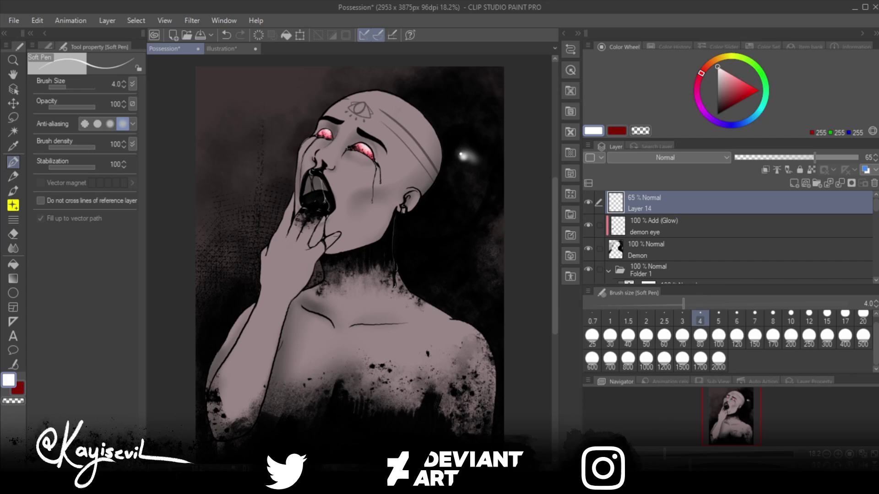
type("blank")
key("Return")
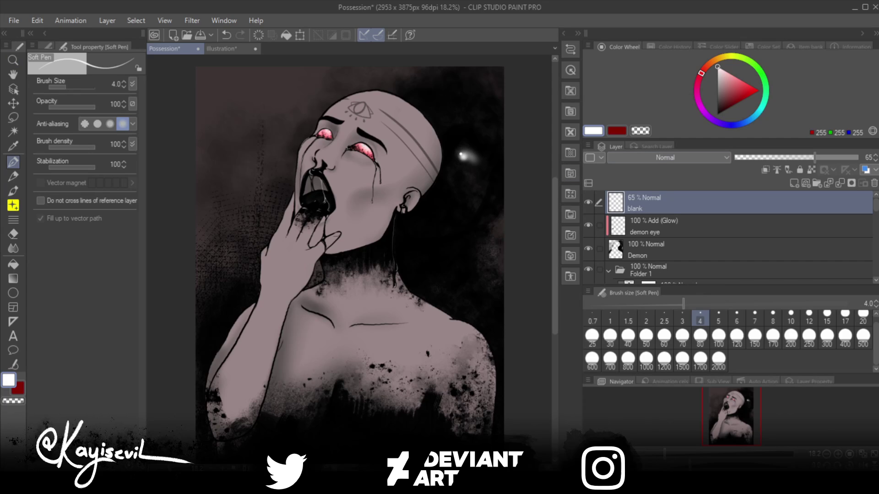
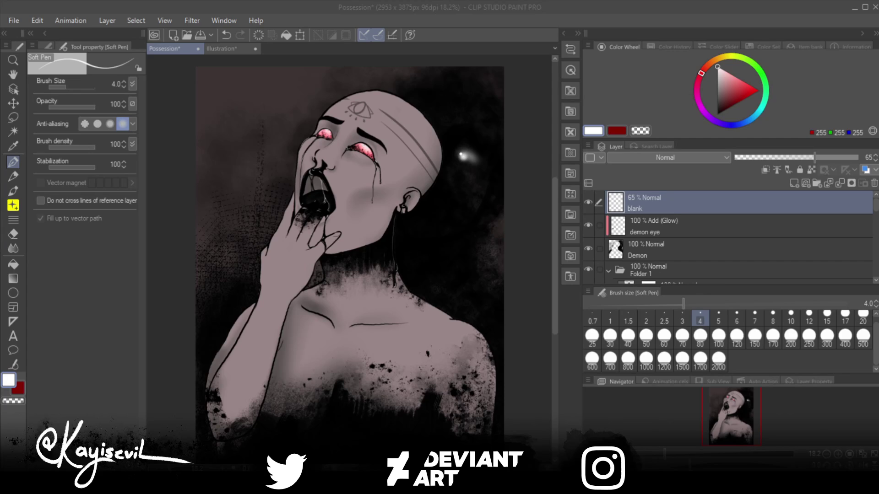
left_click(154, 383)
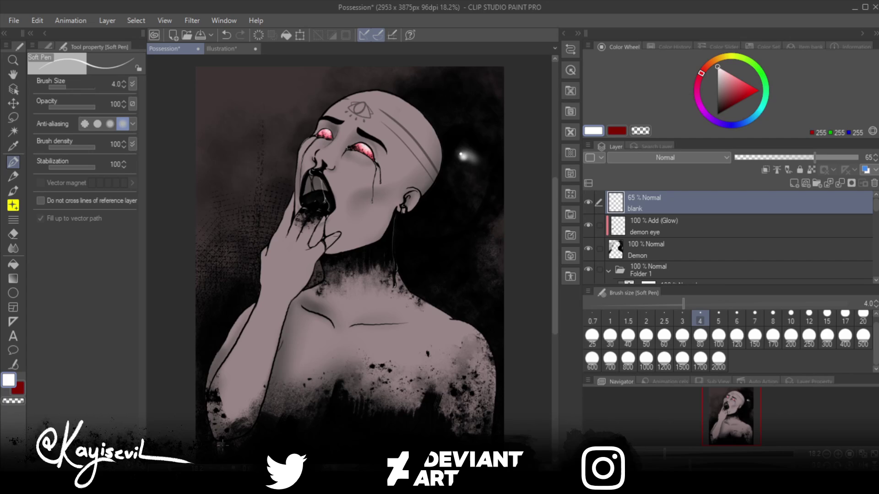
scroll(164, 348, "down", 1)
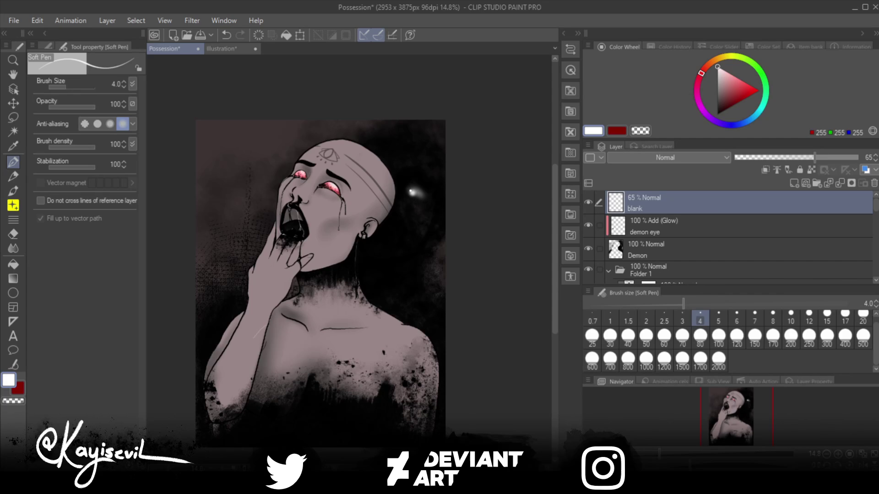
key("ctrl+z")
mouse_move(320, 257)
left_mouse_down()
mouse_move(337, 226)
mouse_move(367, 232)
mouse_move(357, 217)
left_mouse_up()
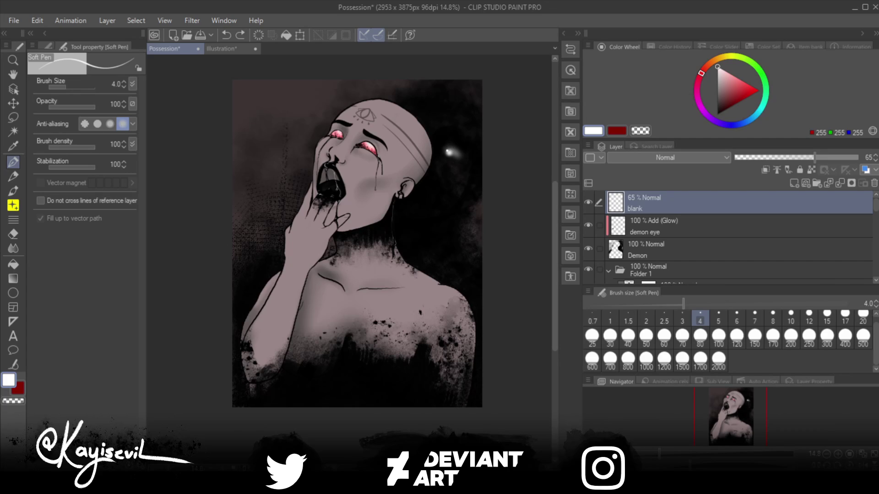
Step: Collapse Folder 1 and move the Demon and demon eye layers directly beneath it, with demon eye above Demon
scroll(732, 235, "down", 3)
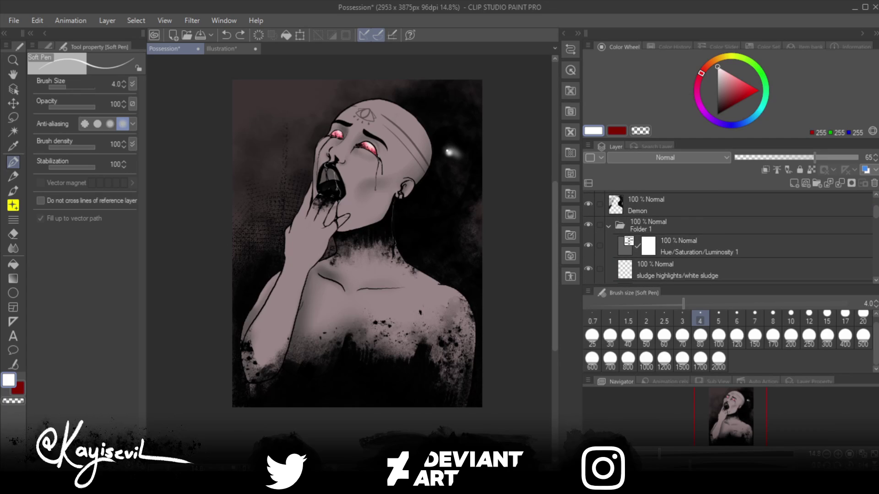
left_click(609, 227)
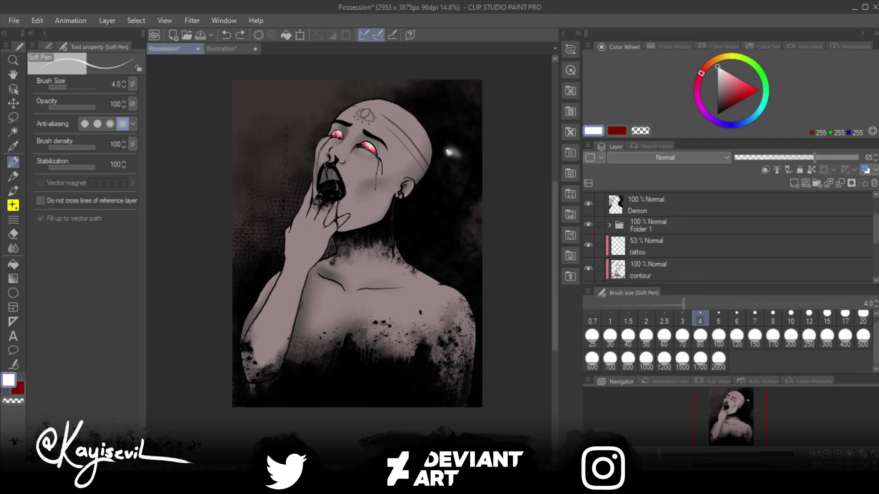
scroll(732, 236, "up", 3)
scroll(733, 235, "down", 3)
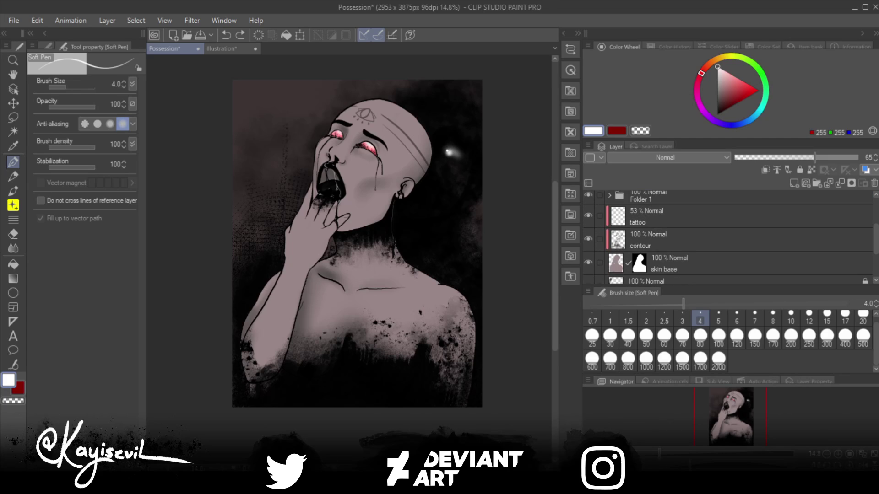
scroll(732, 236, "up", 2)
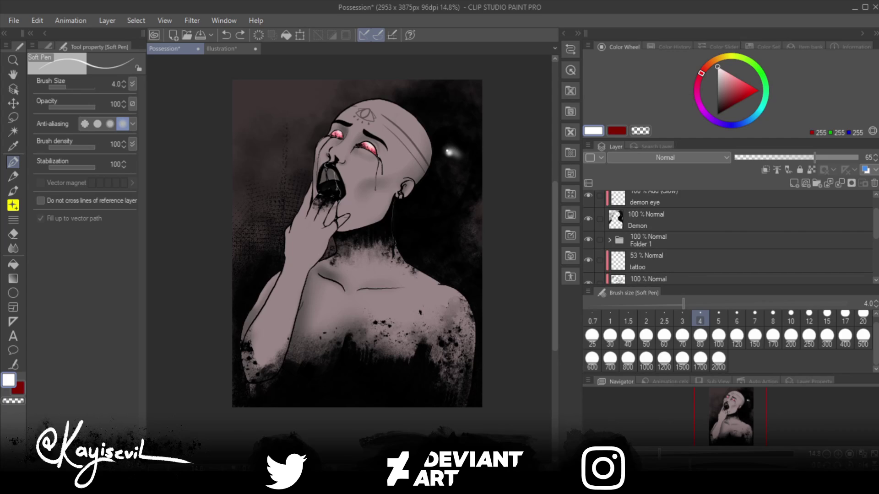
left_click_drag(646, 220, 646, 250)
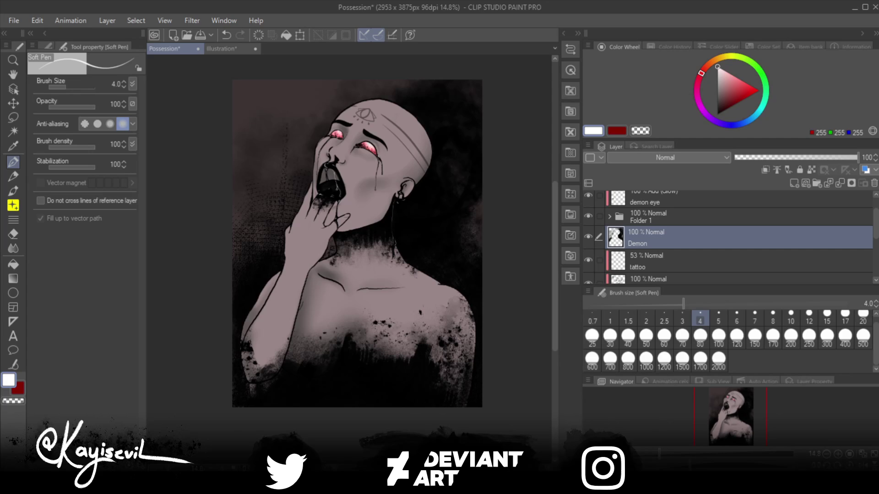
scroll(732, 235, "up", 1)
left_click_drag(650, 212, 650, 242)
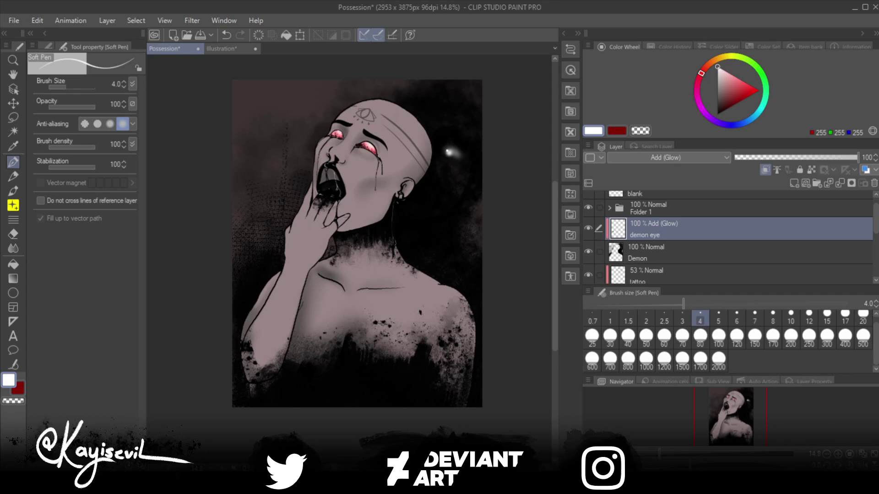
scroll(731, 238, "up", 1)
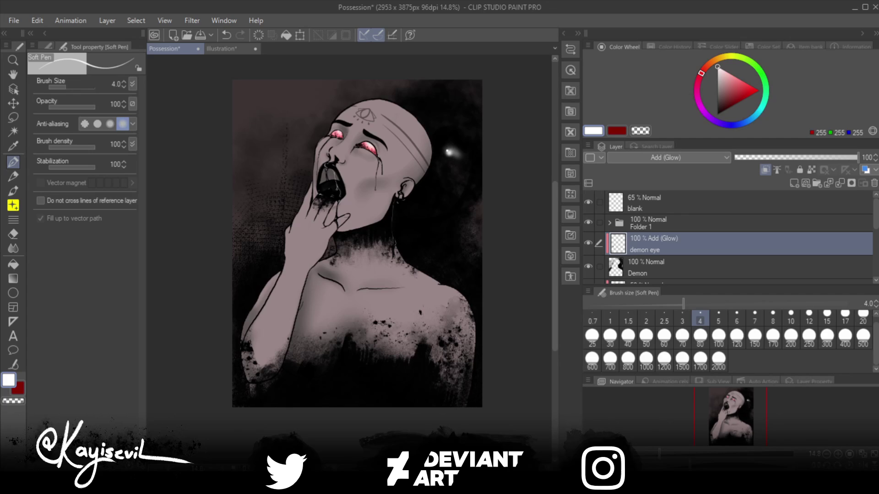
Step: Group the tattoo, contour and skin base layers into a new folder and collapse it
scroll(733, 236, "down", 5)
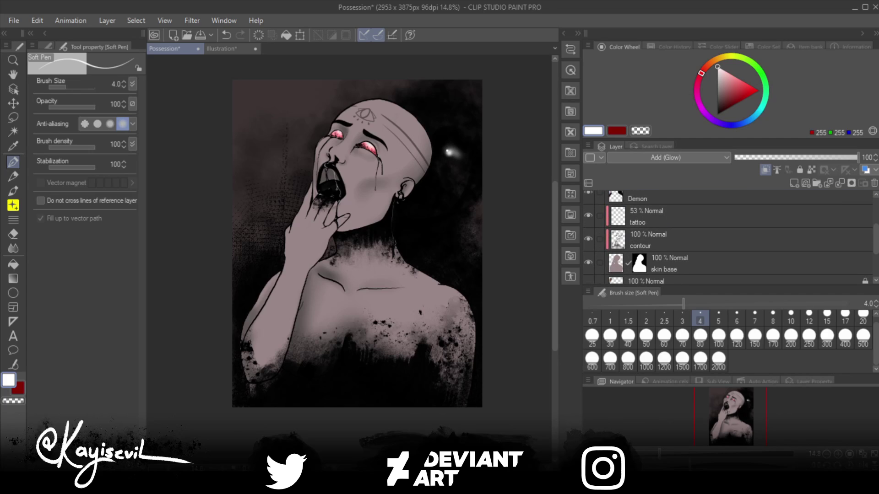
scroll(733, 236, "down", 2)
scroll(732, 236, "up", 2)
scroll(728, 236, "down", 3)
scroll(733, 236, "down", 1)
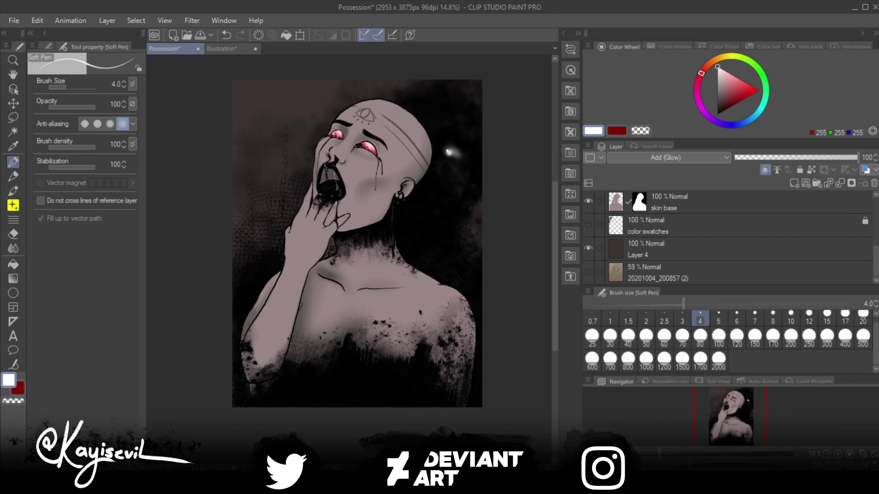
scroll(733, 236, "up", 6)
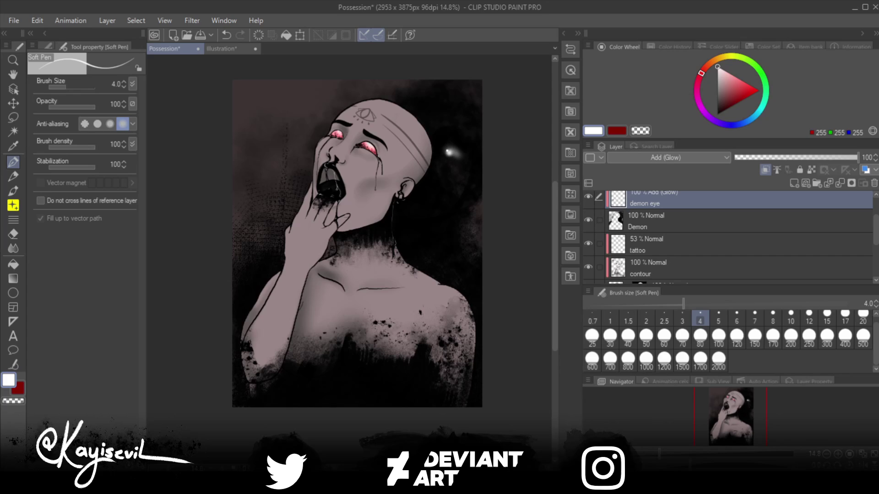
scroll(732, 236, "down", 3)
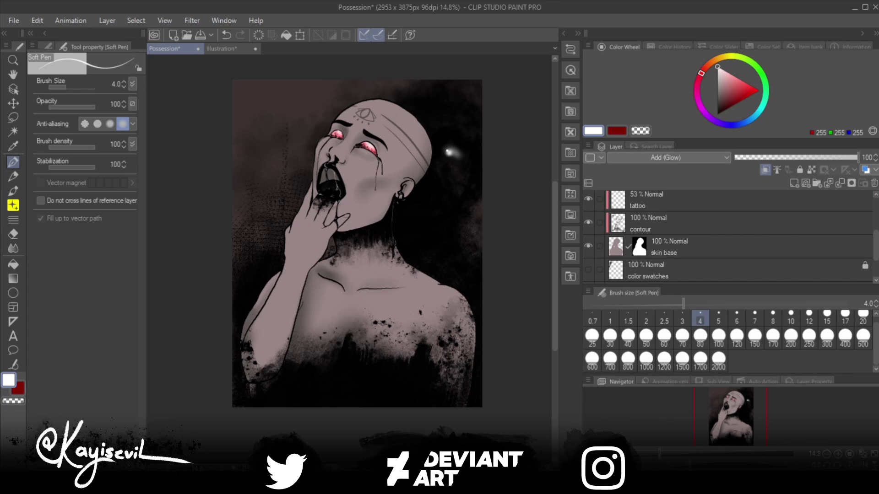
left_click(732, 247)
scroll(732, 236, "up", 3)
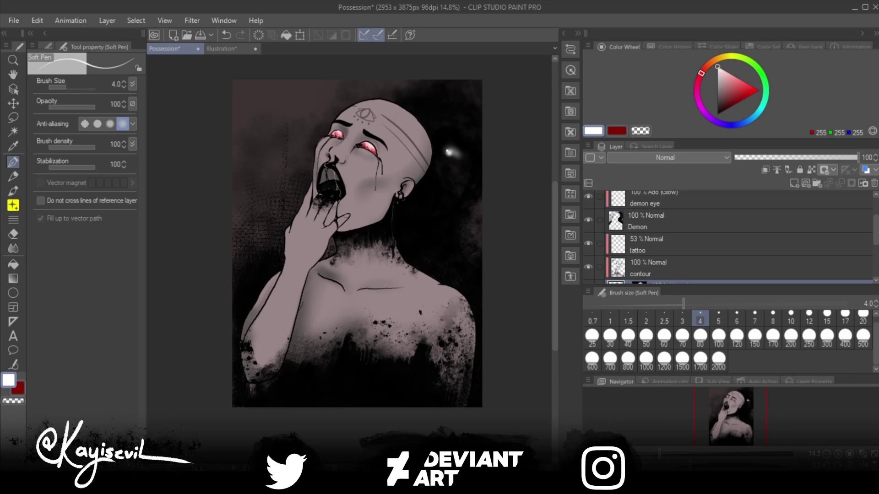
left_click(732, 245, "shift")
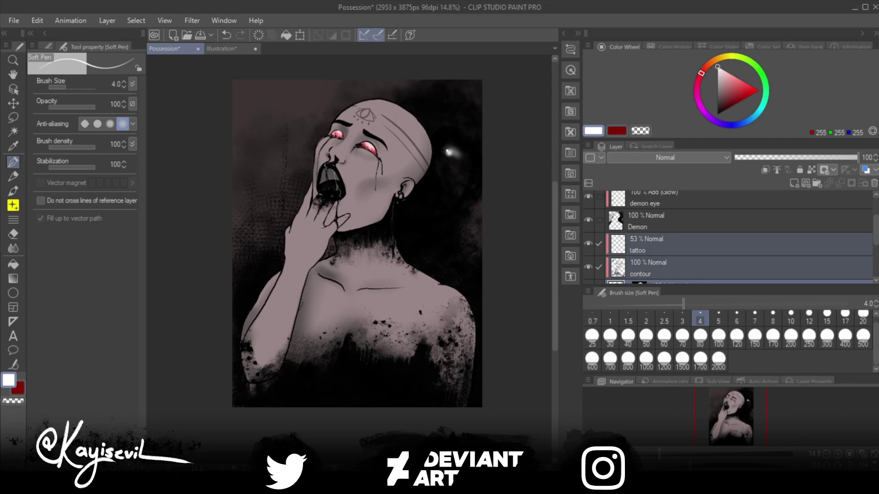
key("ctrl+g")
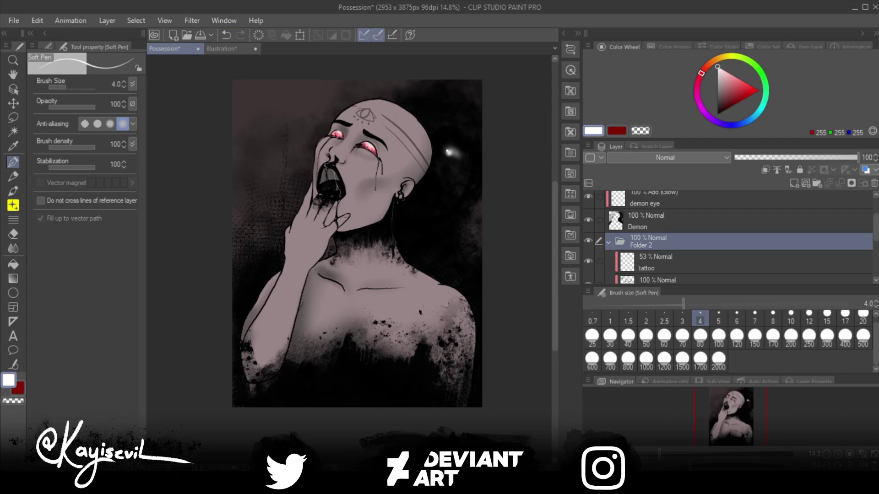
scroll(732, 236, "down", 3)
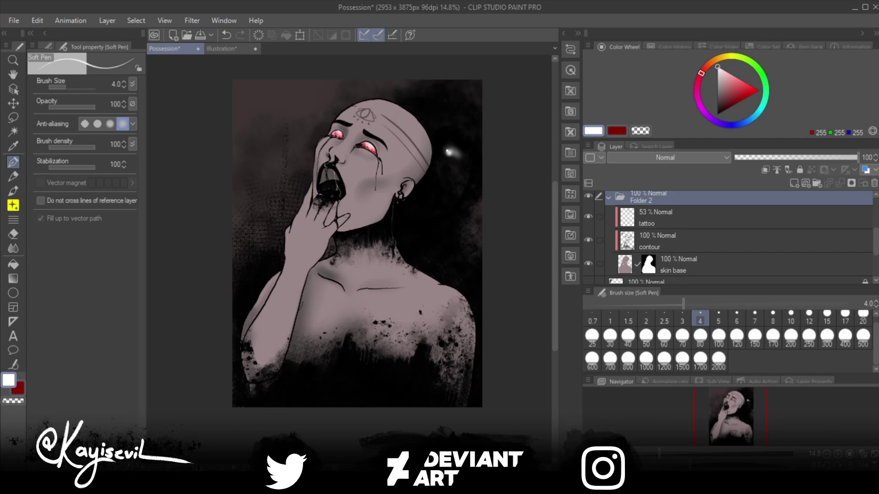
scroll(733, 236, "up", 2)
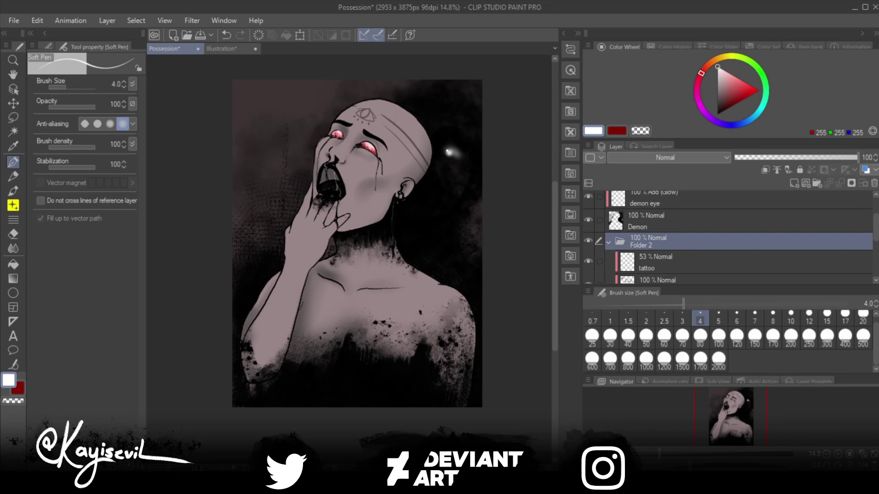
left_click(608, 242)
Step: Expand Folder 1, select the sludge highlights/white sludge layer and narrow the palette area to enlarge the canvas
scroll(732, 236, "up", 2)
scroll(733, 236, "down", 3)
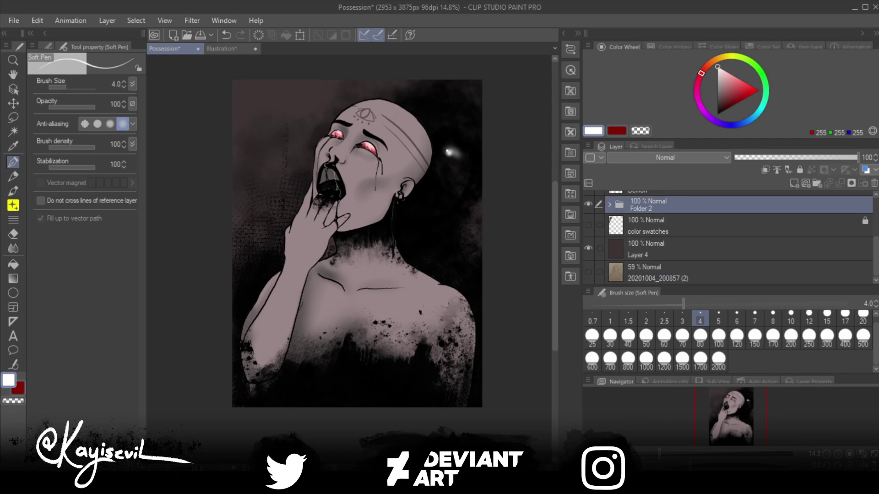
scroll(733, 236, "up", 4)
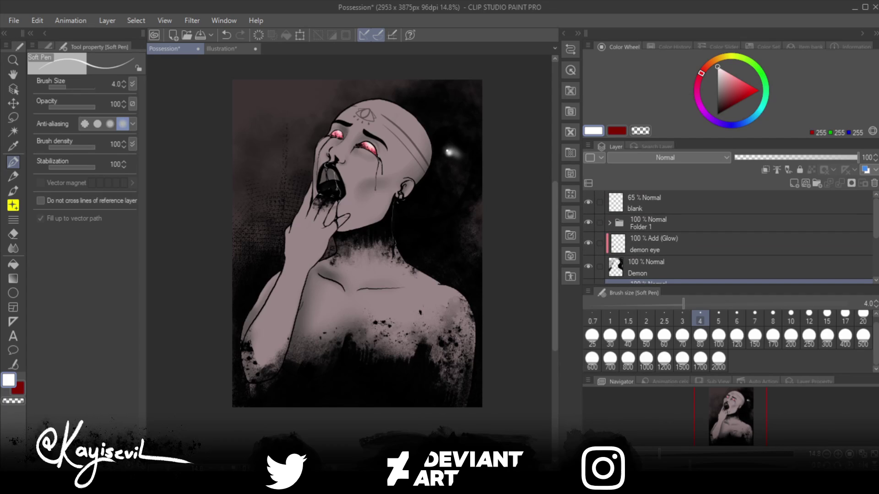
left_click(610, 223)
scroll(733, 235, "down", 2)
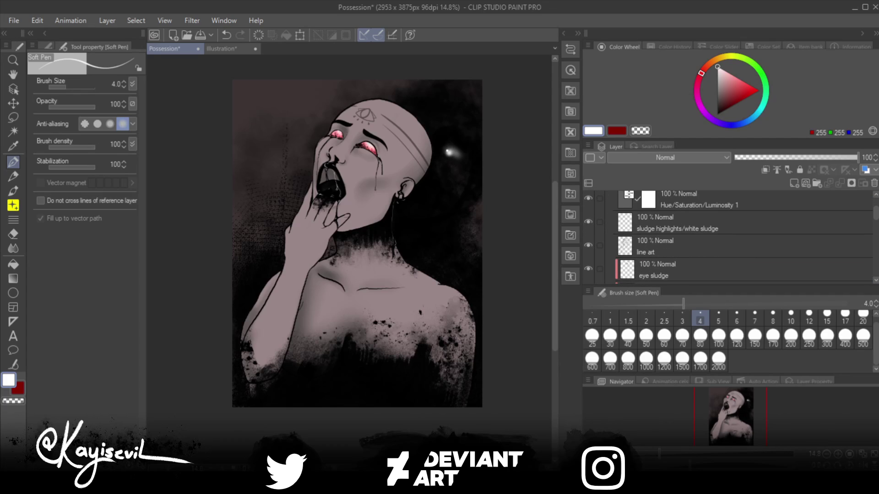
left_click(732, 223)
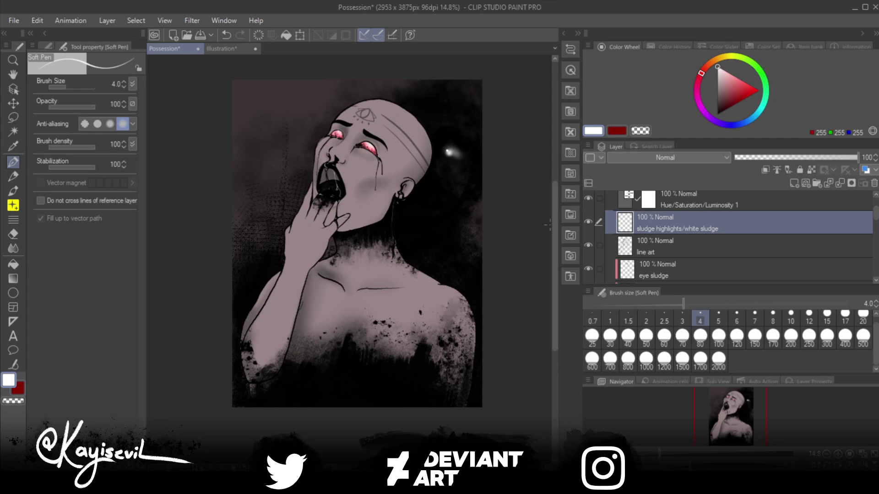
scroll(307, 222, "up", 4)
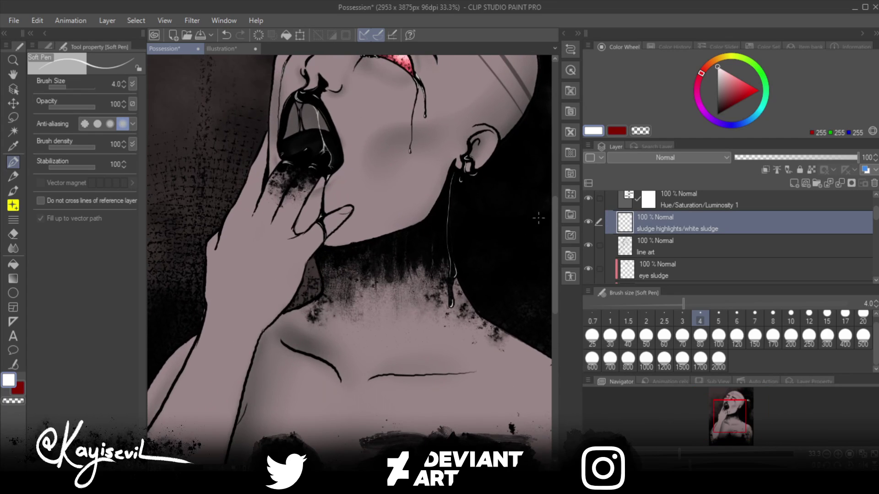
left_click_drag(329, 206, 290, 294)
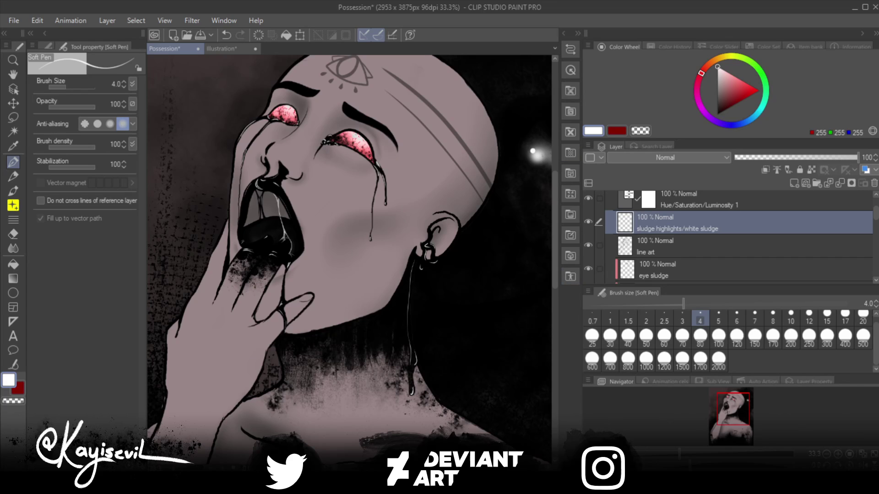
mouse_move(582, 276)
left_mouse_down()
mouse_move(742, 276)
mouse_move(714, 276)
left_mouse_up()
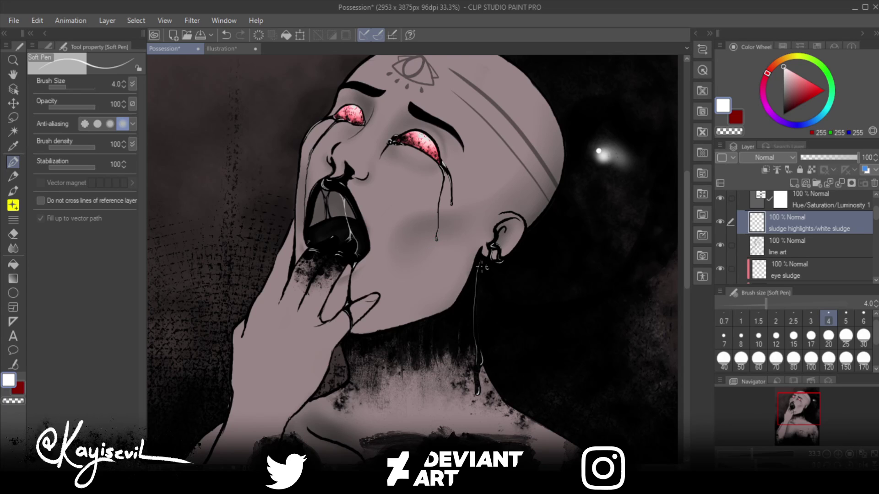
Step: Extend the white highlight on the sludge drop beneath the earlobe up to the ear with the 4 px Soft Pen
scroll(481, 267, "up", 5)
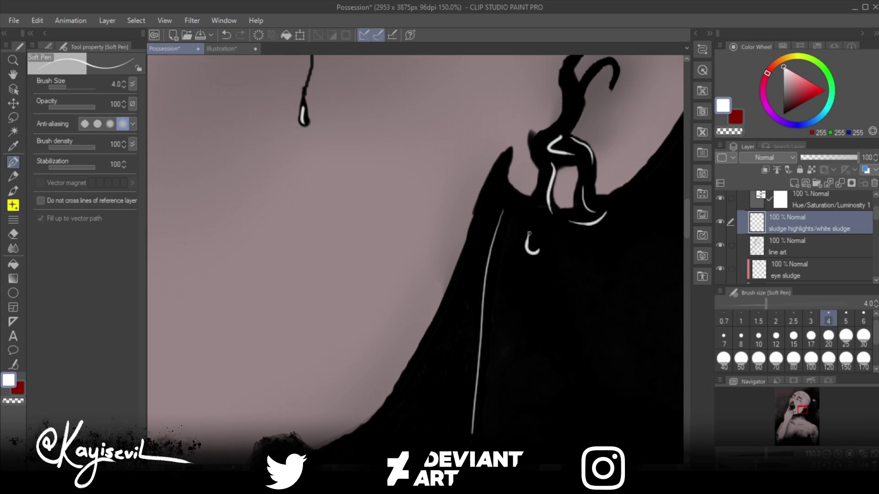
left_click_drag(526, 241, 530, 211)
left_click_drag(552, 214, 535, 210)
scroll(304, 236, "down", 5)
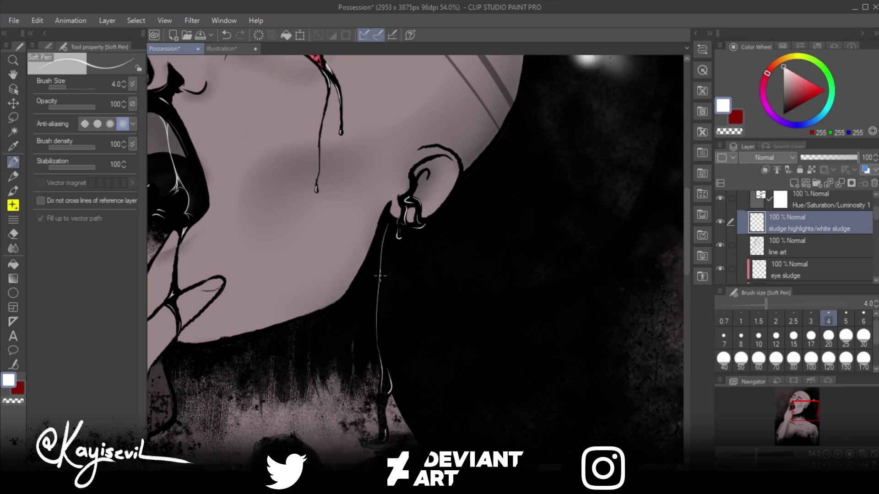
Step: Draw thin white sludge strands beside the long ear drip between jaw and neck, and undo the last one
left_click_drag(354, 271, 414, 276)
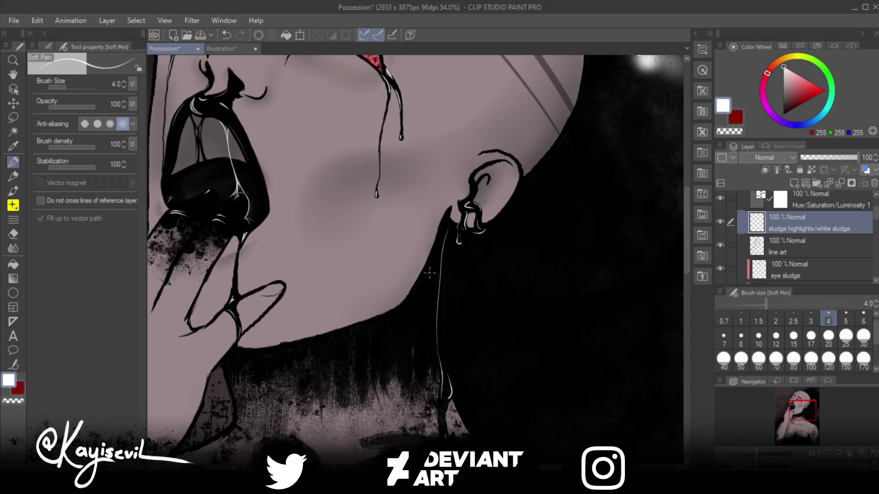
left_click_drag(418, 296, 417, 362)
left_click_drag(439, 243, 431, 344)
scroll(513, 262, "down", 4)
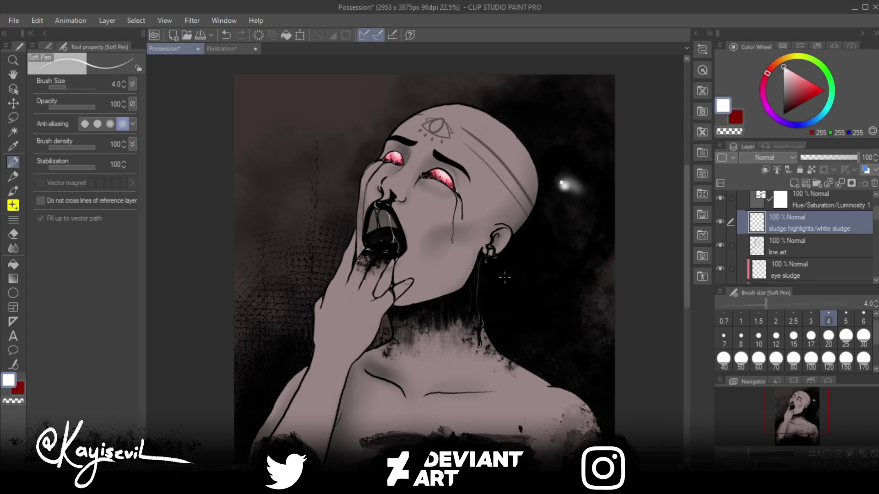
key("ctrl+z")
Step: Draw a thin white sludge strand from the upper lip to the tongue, across the mouth from the existing white strand
scroll(358, 241, "up", 5)
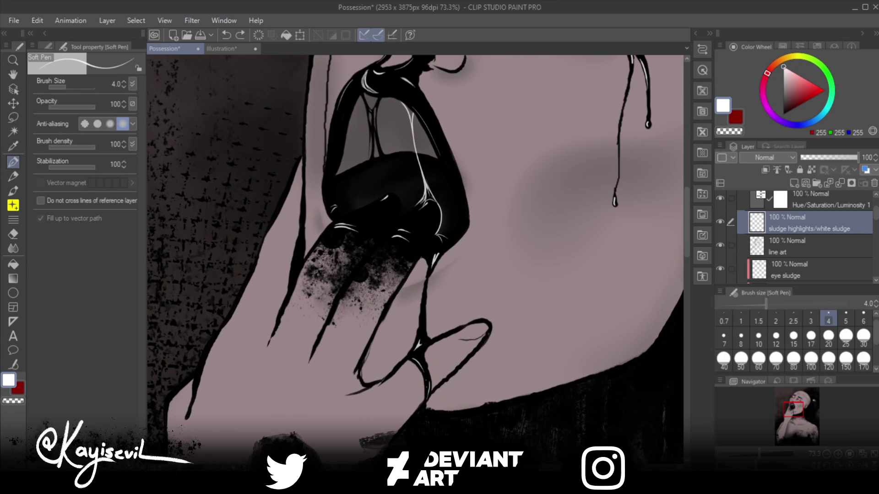
scroll(359, 241, "up", 1)
left_click_drag(362, 206, 489, 389)
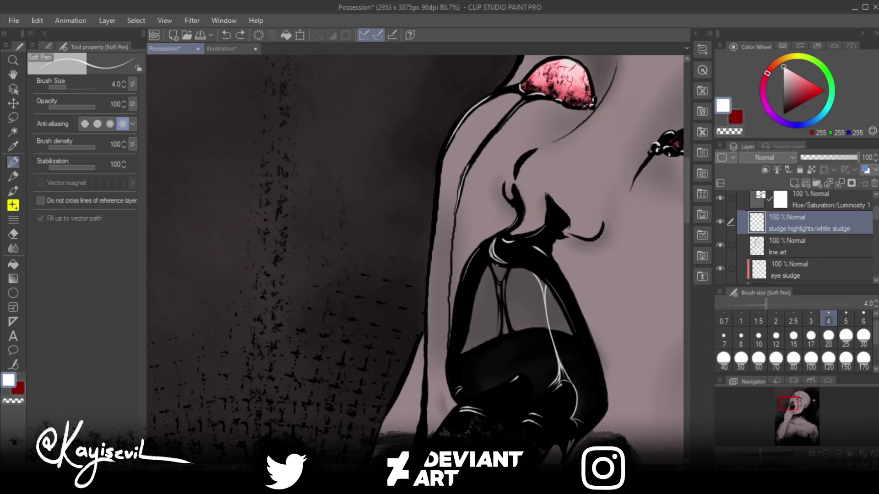
left_click_drag(491, 263, 481, 273)
mouse_move(484, 274)
left_mouse_down()
mouse_move(484, 373)
mouse_move(472, 401)
left_mouse_up()
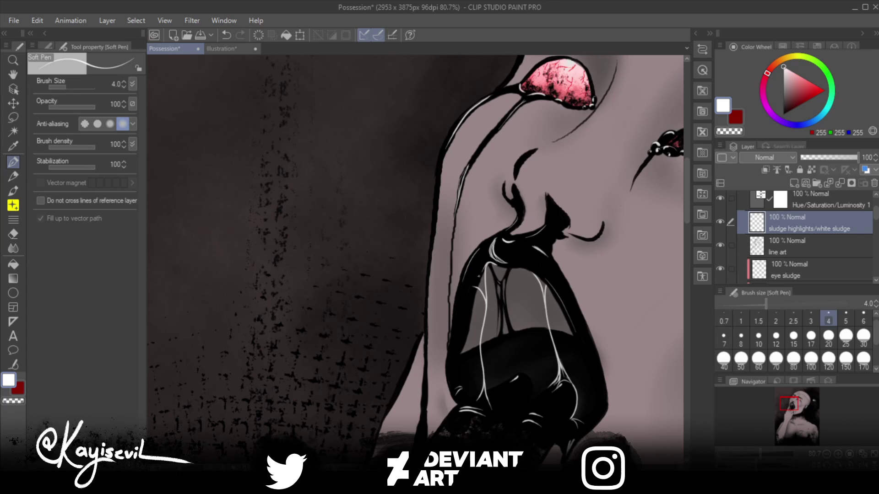
Step: Thicken the new white mouth strand and add branching highlights where it meets the lips, plus a small highlight beneath the older strand
left_click_drag(482, 274, 473, 288)
left_click_drag(479, 293, 484, 300)
left_click_drag(478, 370, 469, 397)
left_click_drag(484, 321, 485, 287)
left_click_drag(475, 393, 461, 406)
left_click_drag(465, 382, 456, 364)
left_click_drag(588, 406, 572, 418)
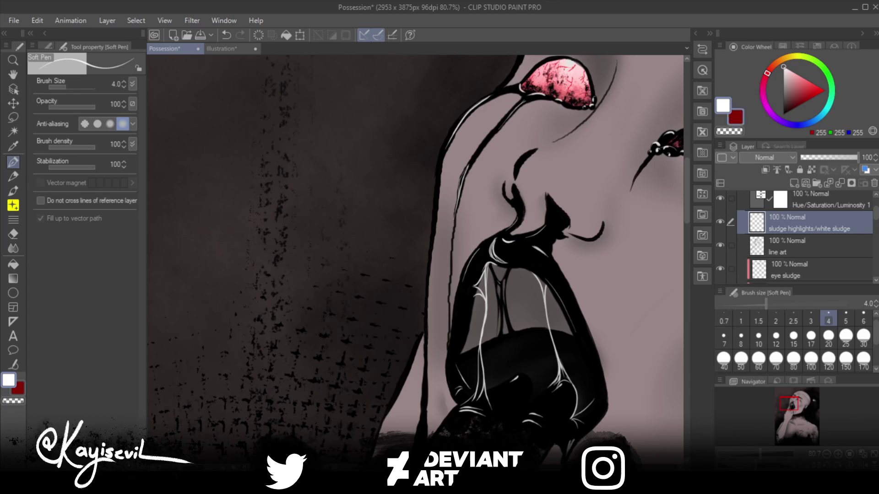
Step: Draw thin black sludge strands between the upper lip and tongue, on both sides of the newer white mouth strand
left_click(783, 115)
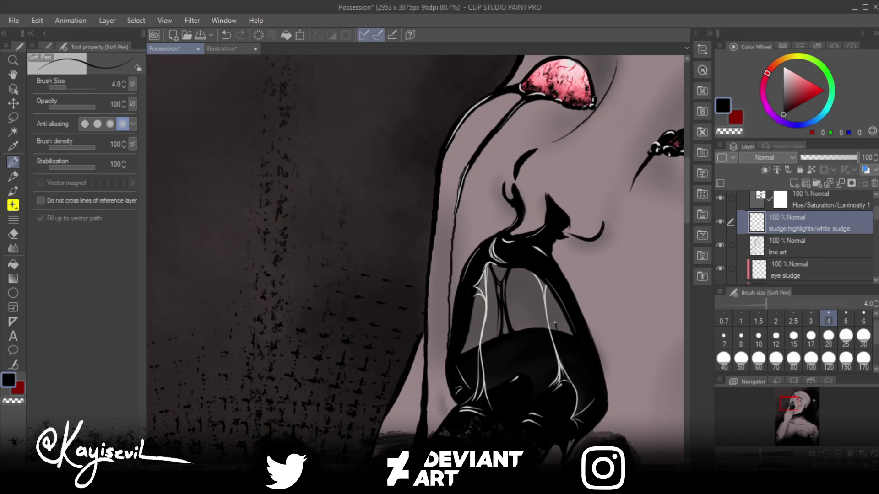
left_click_drag(554, 314, 554, 304)
left_click_drag(532, 335, 523, 257)
left_click_drag(530, 299, 531, 331)
Step: Add a thin white highlight along the longer new black strand, branching out over the tongue, and undo the last branch
left_click(736, 118)
left_click_drag(790, 90, 784, 67)
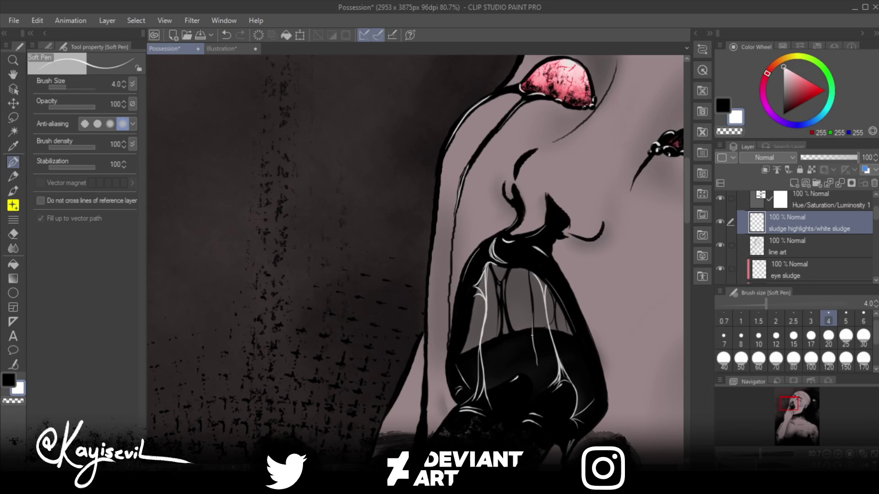
left_click_drag(532, 343, 524, 354)
left_click_drag(541, 353, 547, 362)
key("ctrl+z")
Step: Extend the upper end of the thin white highlight up to the upper lip, undoing the misplaced tries
left_click_drag(529, 281, 525, 271)
key("ctrl+z")
left_click_drag(525, 268, 528, 274)
key("ctrl+z")
scroll(507, 285, "up", 10)
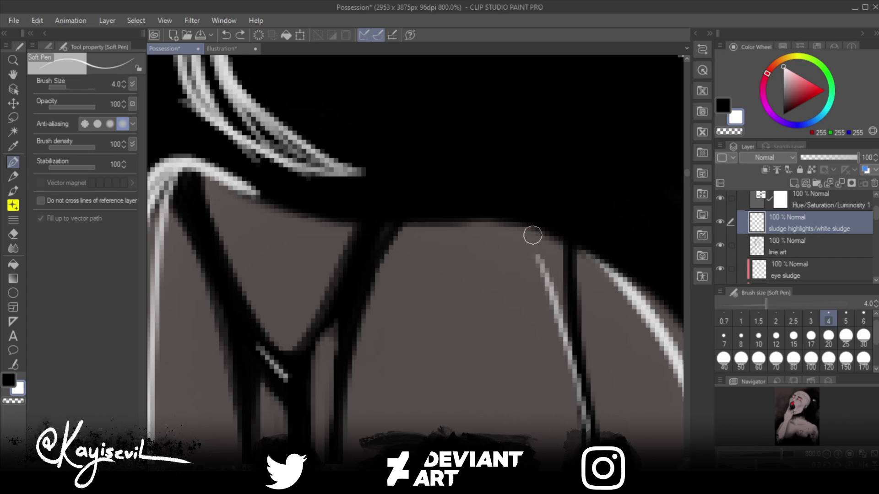
left_click_drag(532, 235, 538, 253)
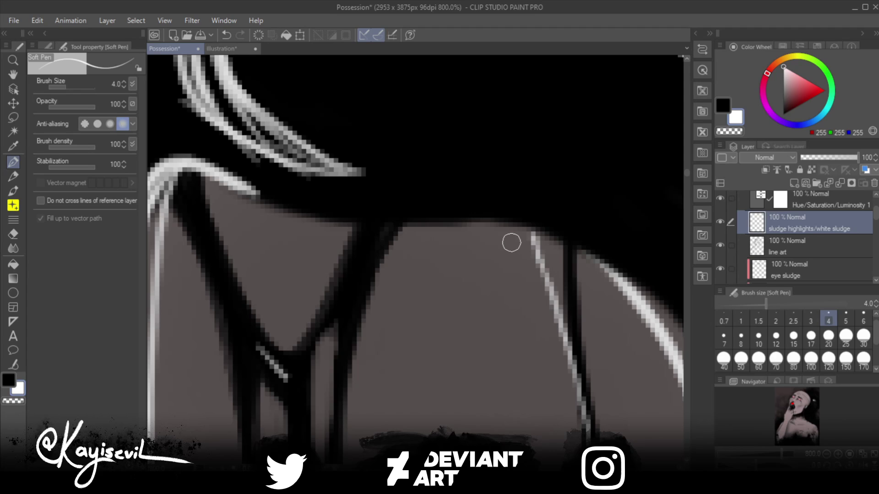
Step: Undo the last three white highlight strokes on the thin strand inside the mouth
scroll(512, 243, "down", 3)
scroll(506, 198, "down", 6)
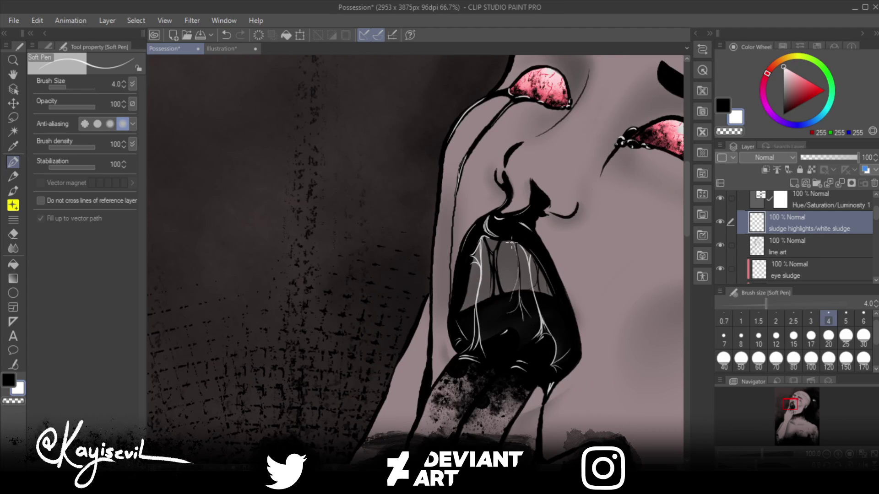
scroll(505, 199, "down", 2)
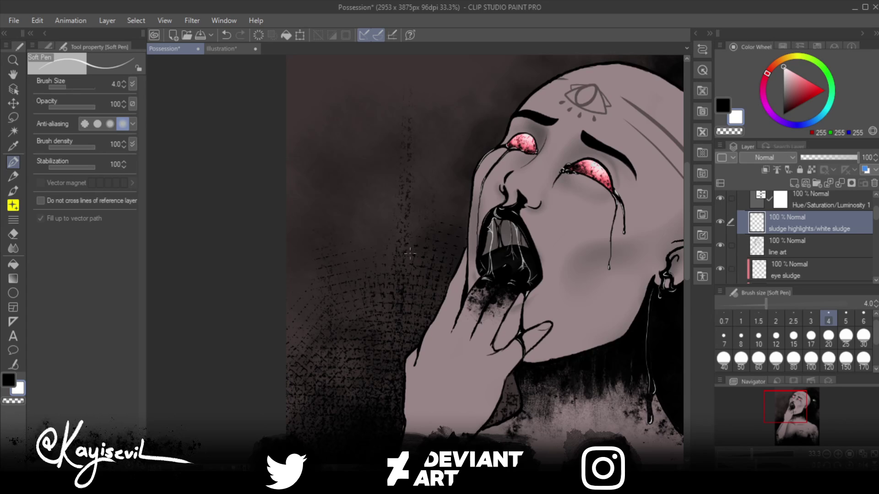
key("ctrl+z")
key("ctrl+z")
key("ctrl+z")
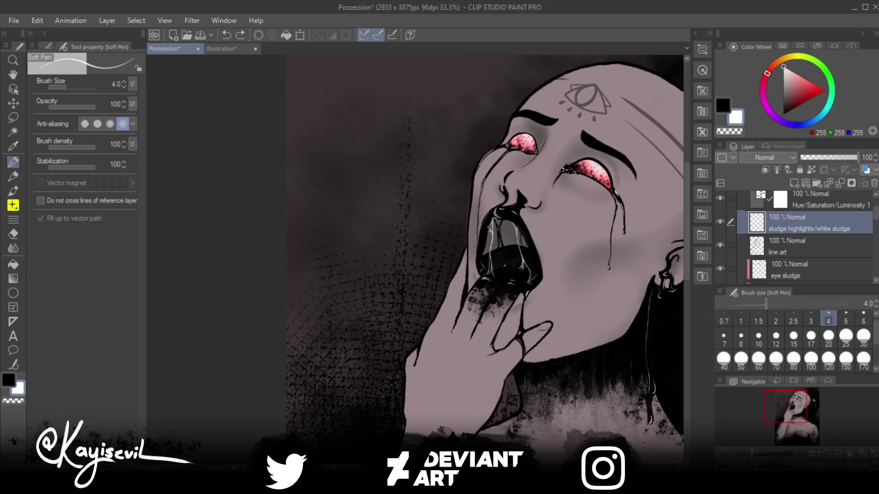
Step: Examine the whole illustration from the forehead to the shoulders, checking the mouth, eyes and ear sludge
mouse_move(419, 187)
left_mouse_down()
mouse_move(360, 202)
mouse_move(243, 307)
mouse_move(262, 283)
left_mouse_up()
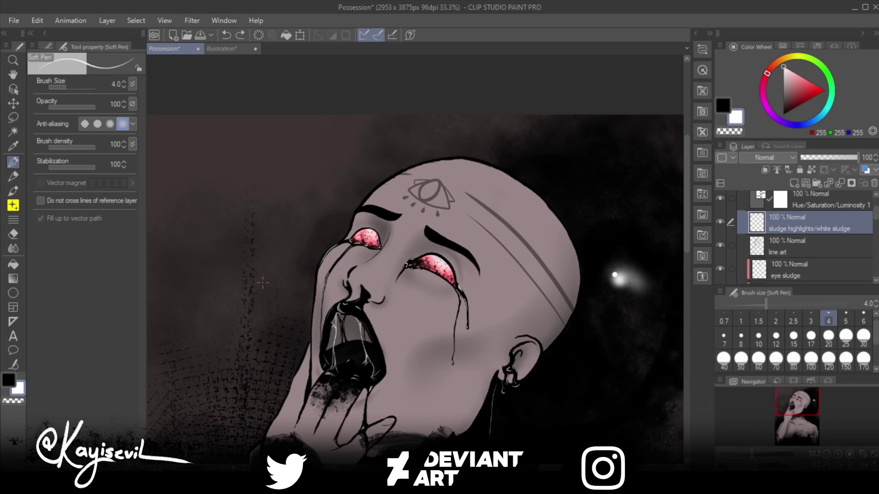
mouse_move(375, 366)
left_mouse_down()
mouse_move(488, 225)
mouse_move(469, 189)
mouse_move(424, 157)
mouse_move(406, 128)
left_mouse_up()
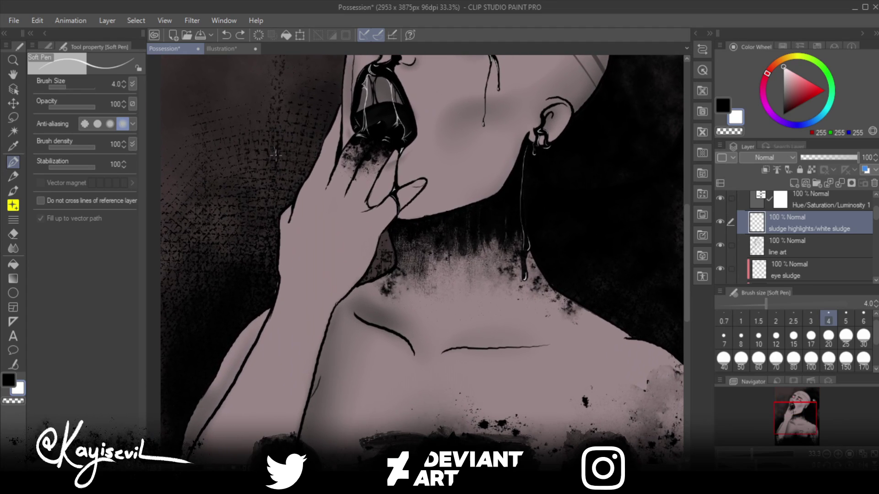
left_click_drag(274, 147, 282, 205)
key("ctrl+z")
scroll(423, 260, "up", 4)
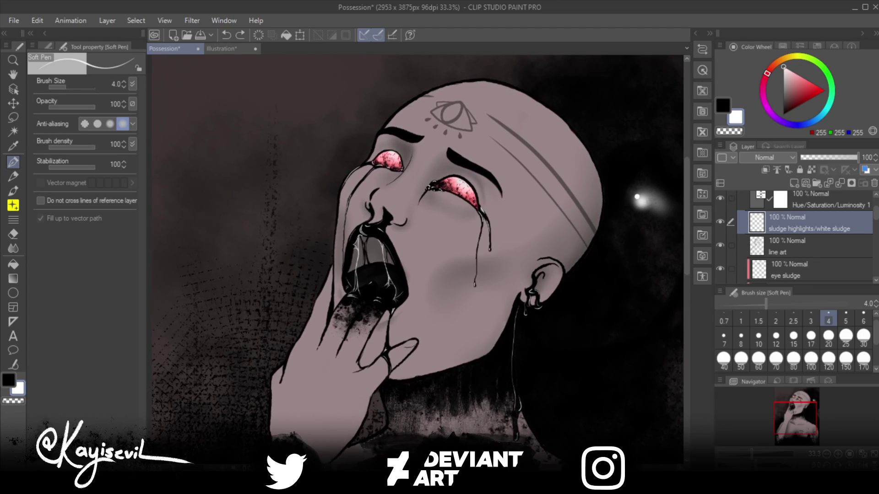
left_click_drag(269, 268, 281, 285)
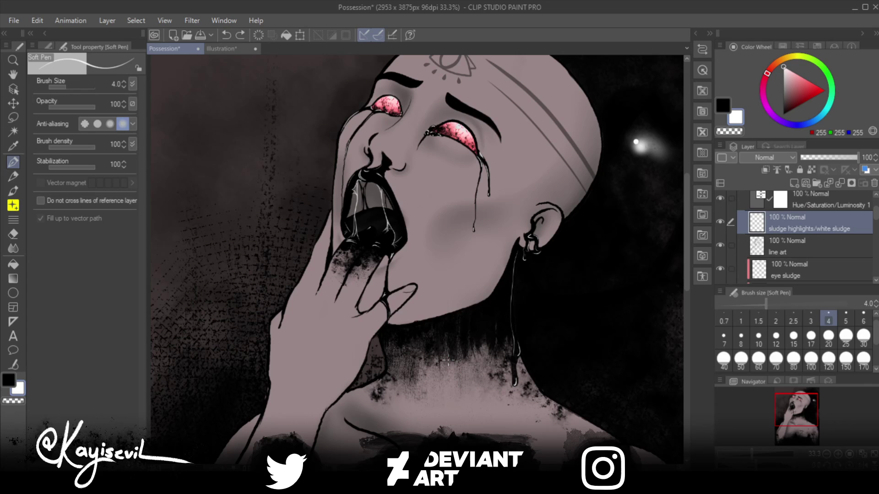
scroll(316, 327, "down", 2)
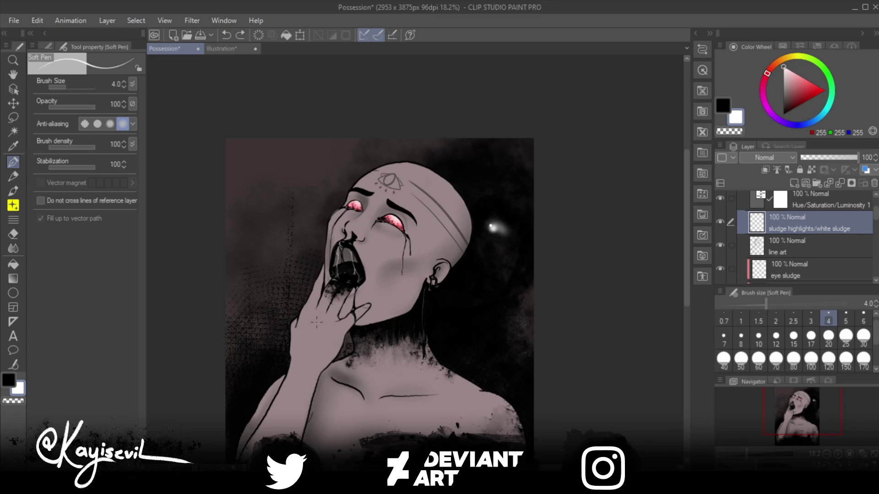
left_click_drag(341, 274, 355, 276)
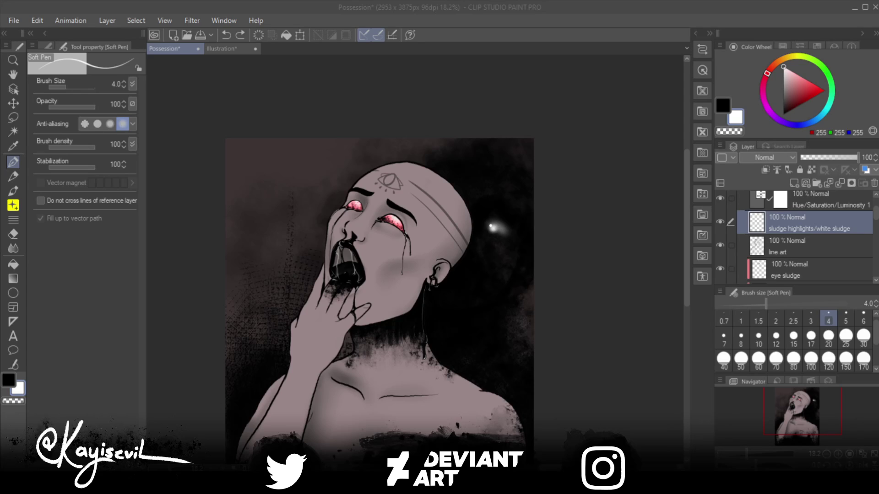
Step: Expand Folder 2 in the layer list and select its contour layer
left_click_drag(876, 214, 876, 265)
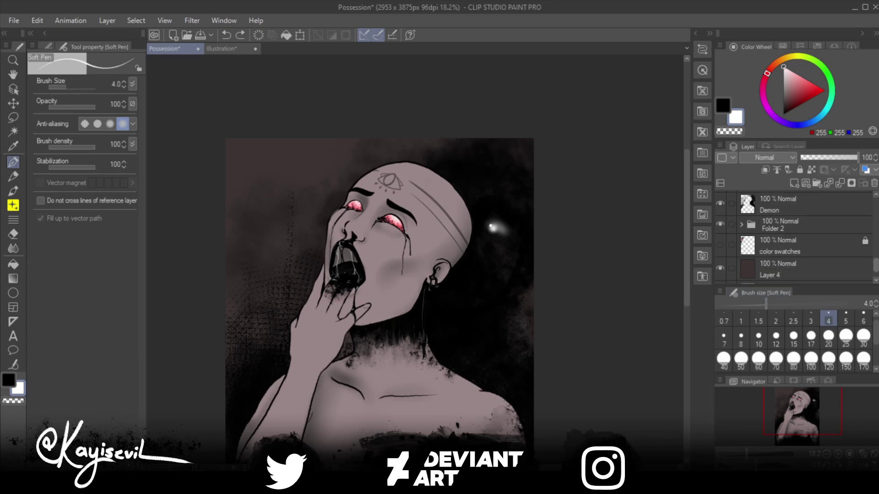
scroll(795, 238, "down", 1)
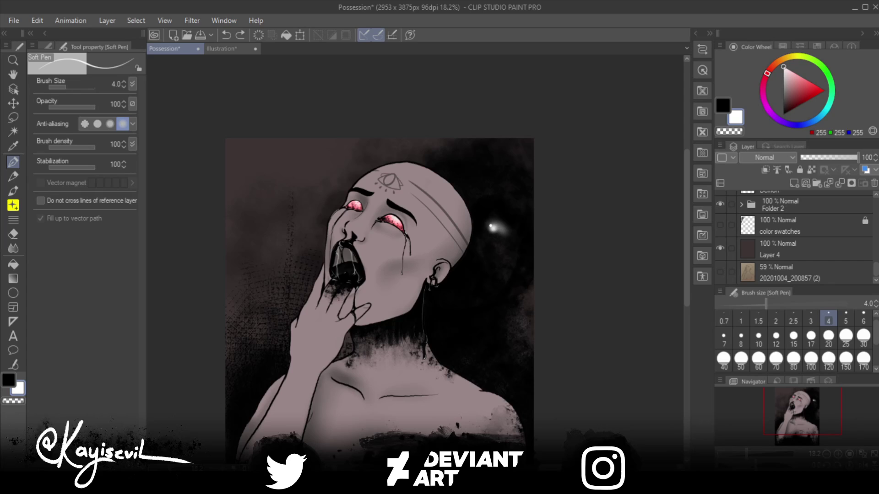
left_click(741, 205)
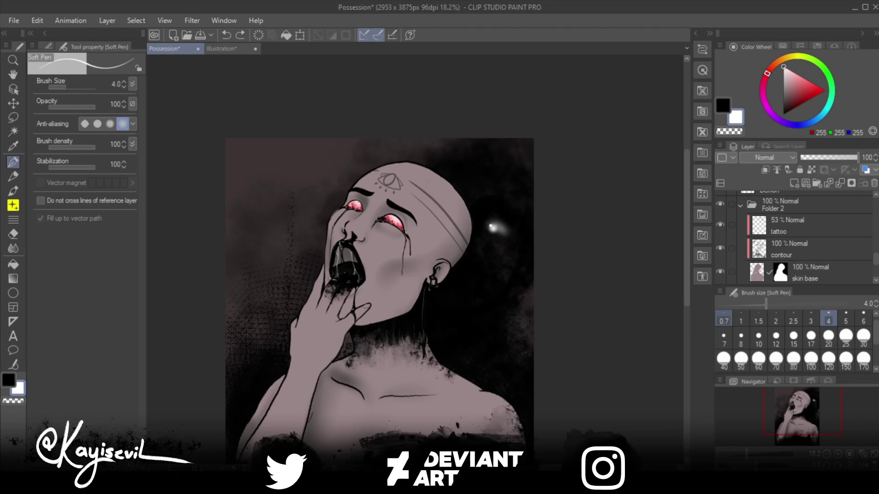
left_click_drag(403, 284, 464, 209)
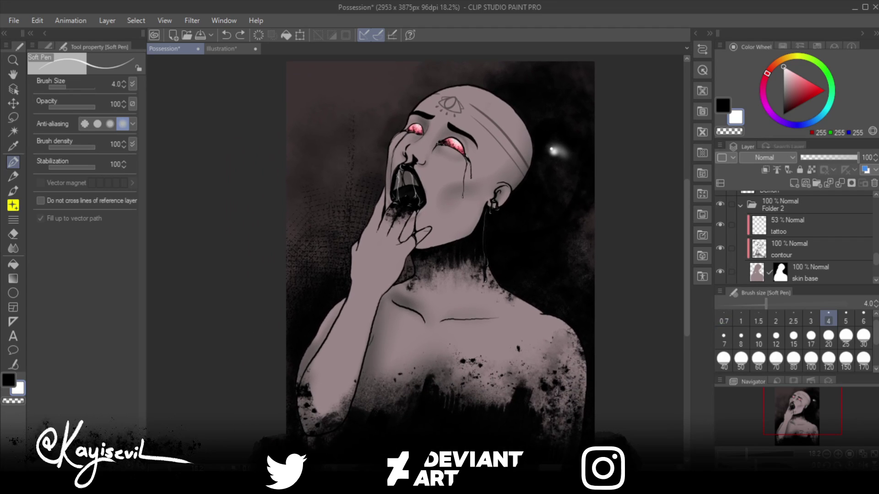
left_click_drag(241, 262, 242, 261)
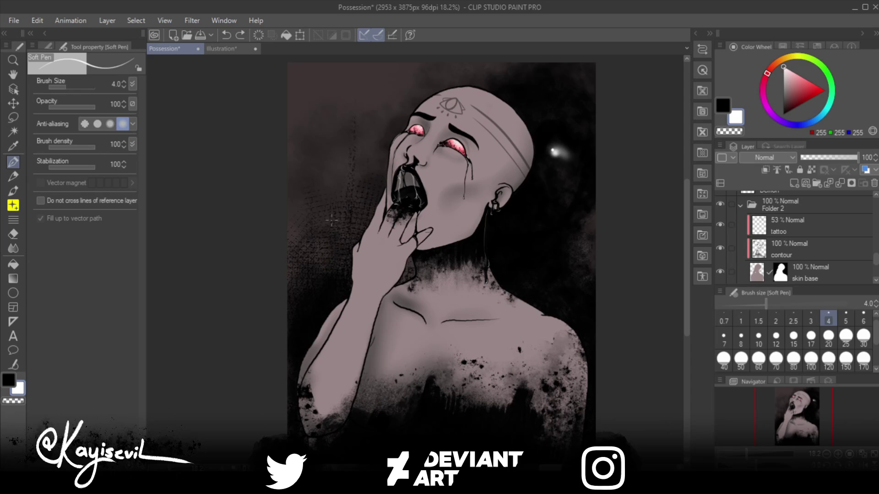
left_click(804, 250)
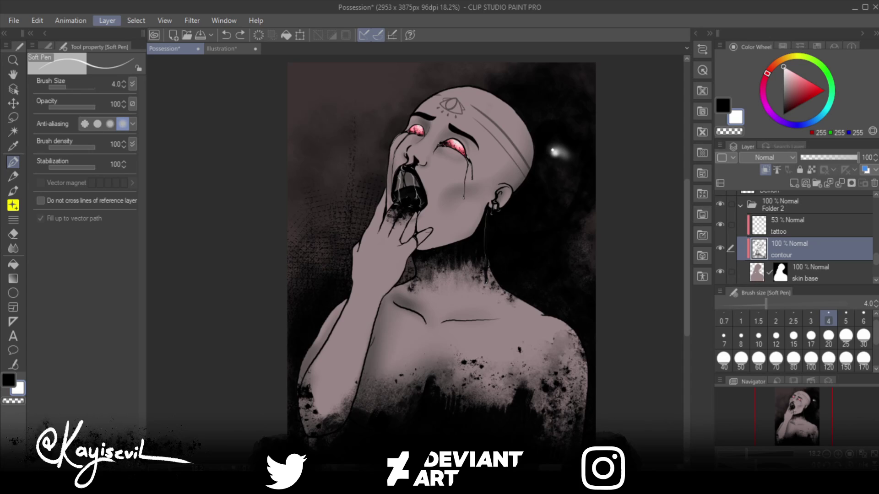
Step: Darken the body shading by duplicating the contour layer and merging the copy down into the original
left_click(257, 54)
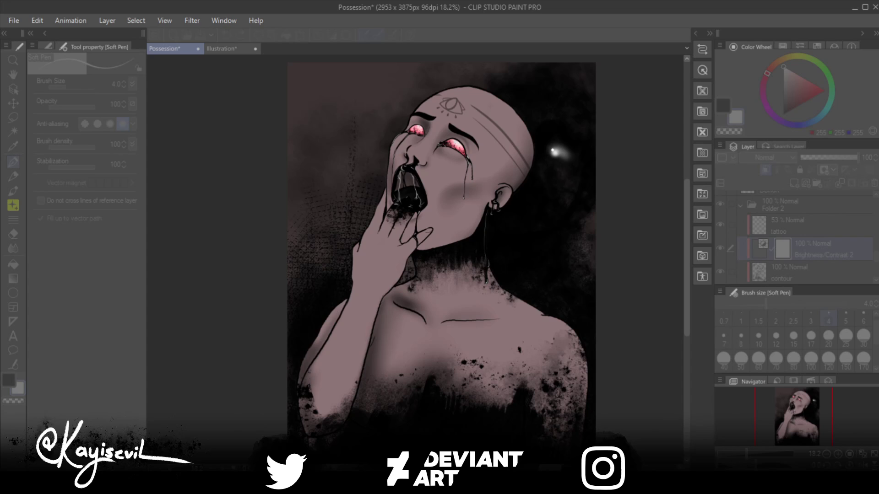
left_click(305, 265)
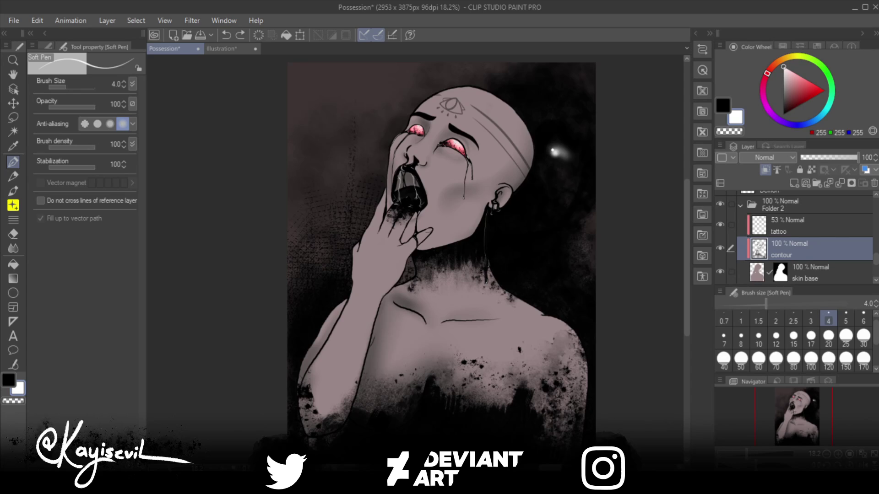
key("ctrl+v")
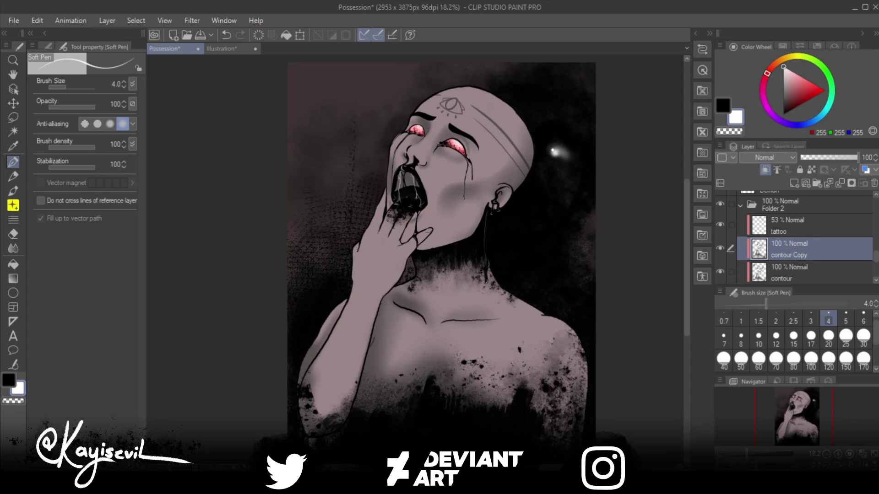
key("ctrl+e")
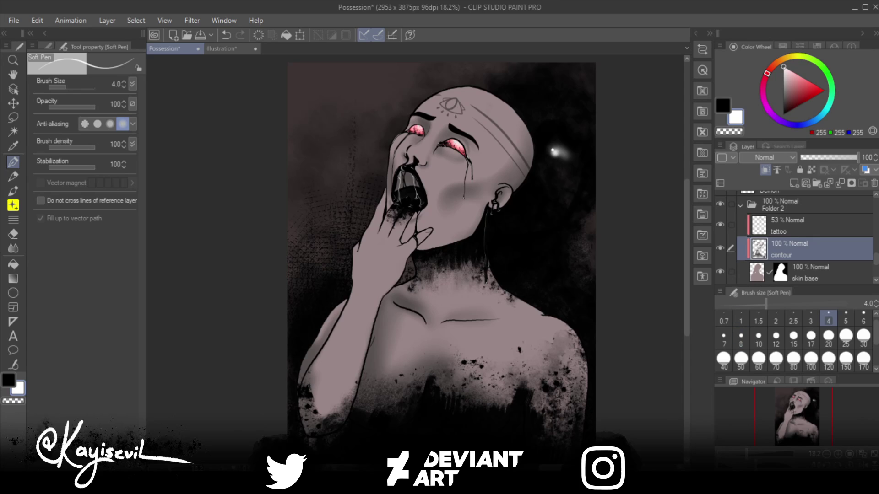
Step: Set up the Blend tool at brush size 100 on the contour layer, ready for the cheek and mouth area
left_click(14, 247)
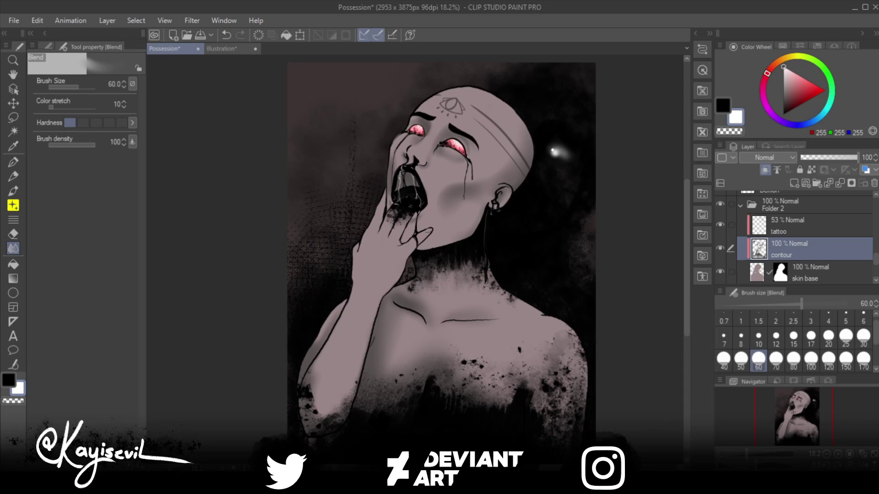
left_click(47, 46)
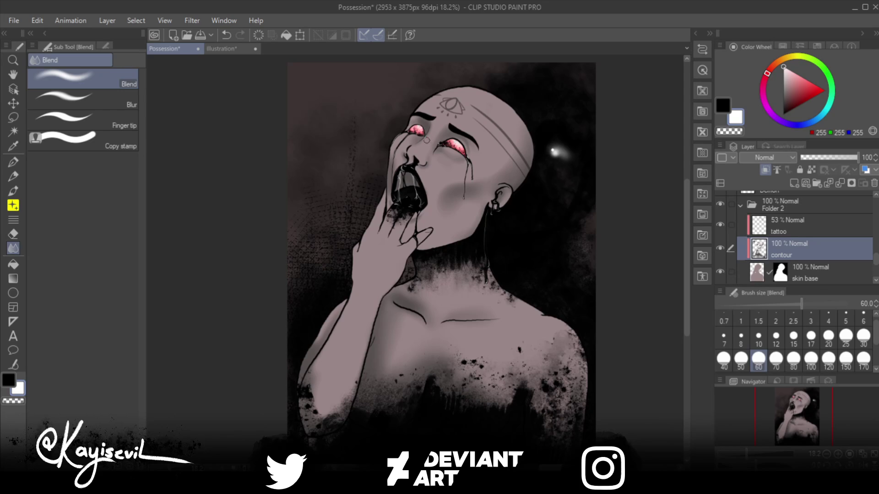
key("bracketleft")
key("bracketright")
key("bracketright")
key("bracketright")
key("bracketright")
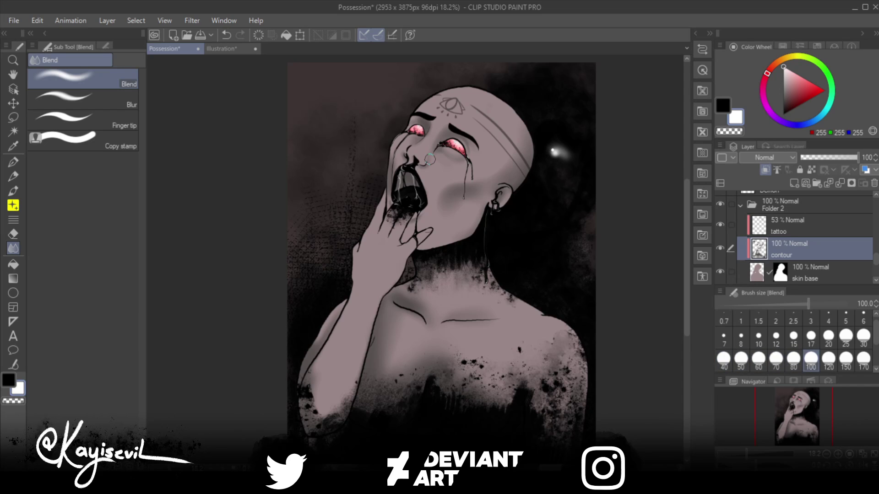
scroll(431, 161, "up", 5)
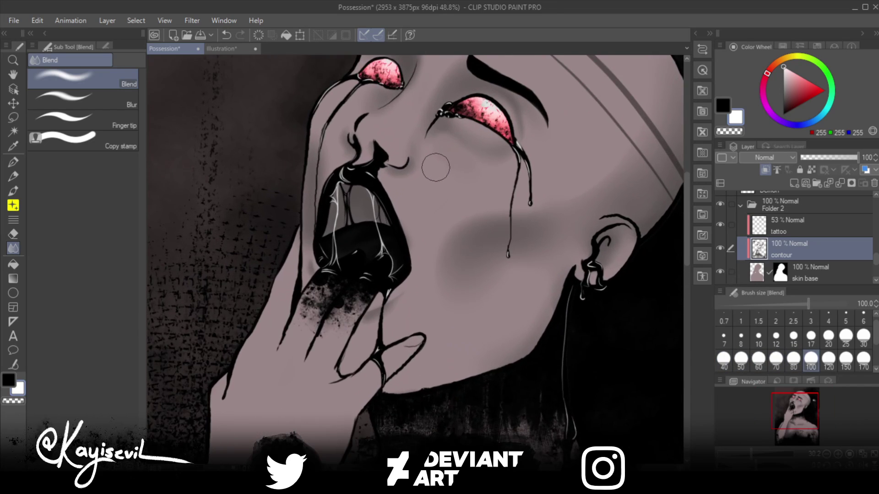
scroll(435, 167, "up", 1)
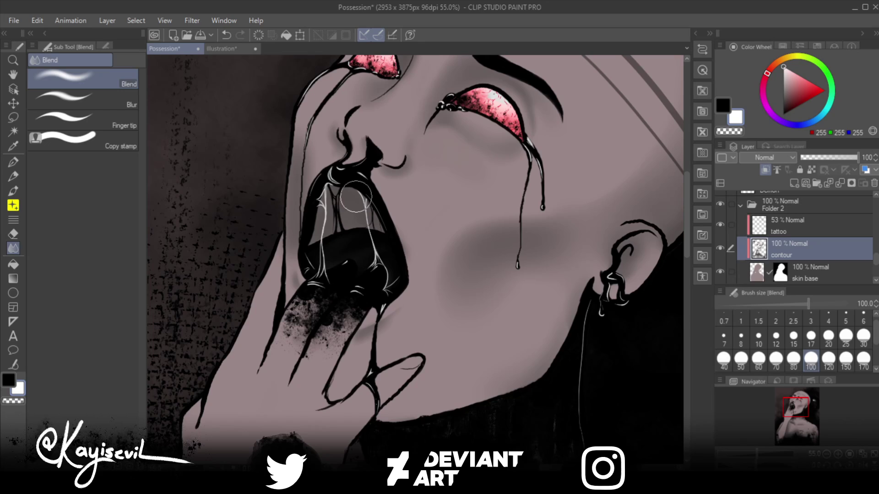
Step: On the sludge layer, draw a black drip with a rounded end below the inner eye corner and fill it with the Soft Pen at size 10
scroll(797, 236, "up", 4)
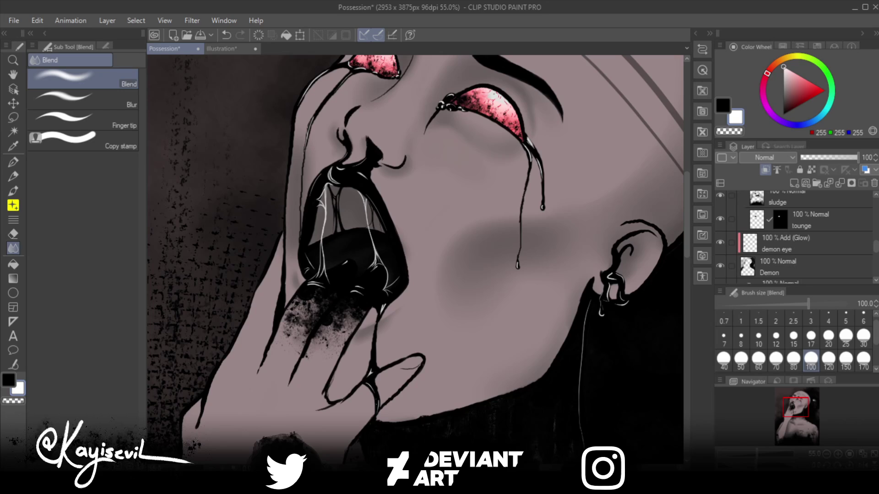
left_click(799, 201)
key("x")
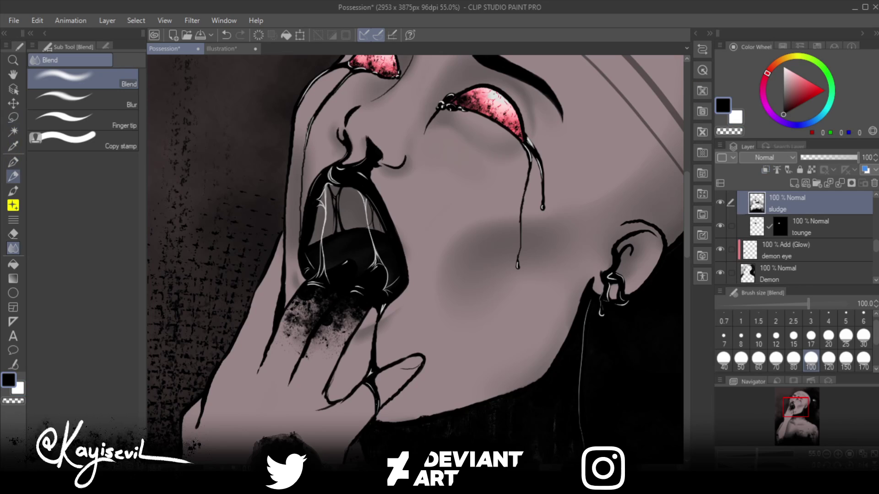
left_click(14, 161)
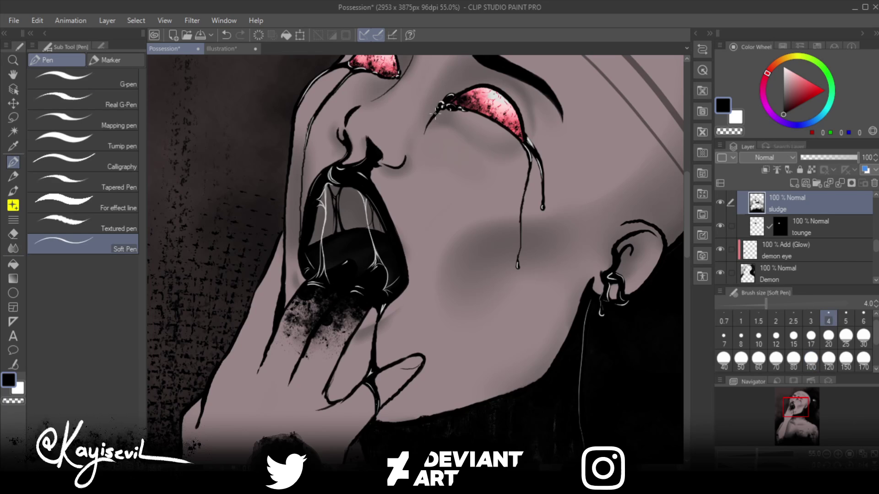
left_click_drag(435, 112, 423, 136)
left_click(759, 341)
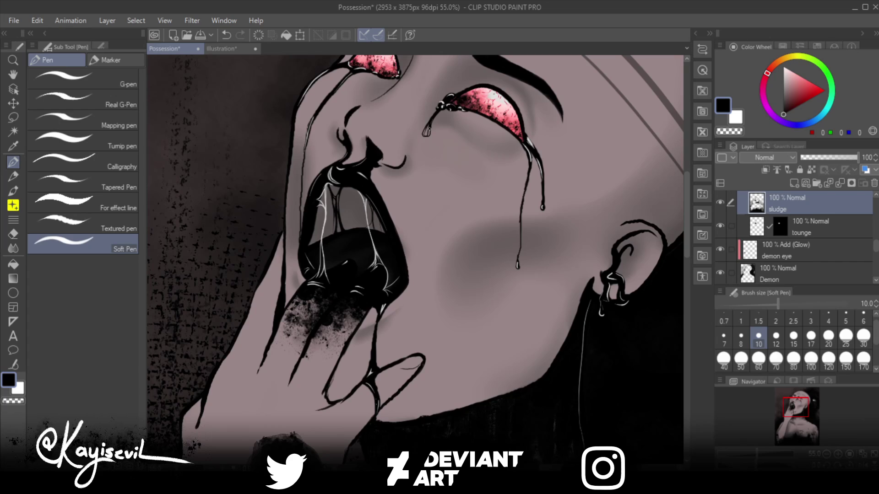
left_click_drag(428, 131, 428, 137)
left_click_drag(425, 132, 430, 124)
Step: Make the sludge highlights/white sludge layer active and switch the drawing colour to white
scroll(797, 239, "up", 1)
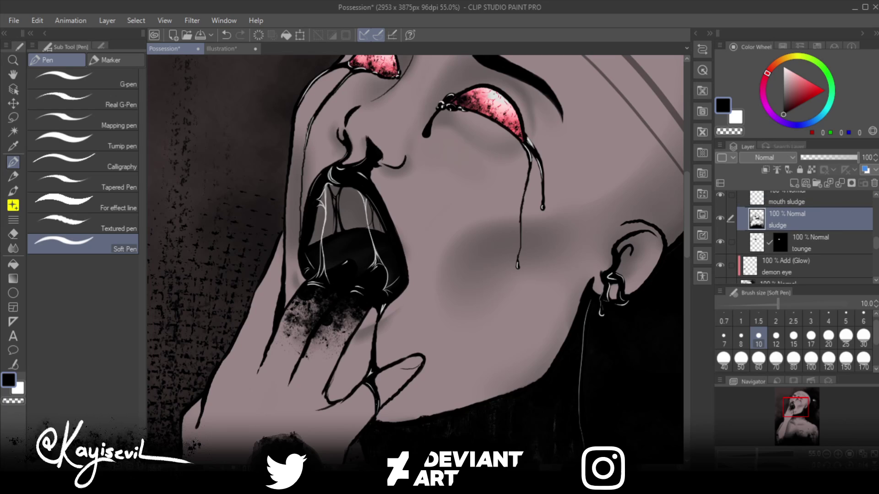
scroll(806, 238, "up", 3)
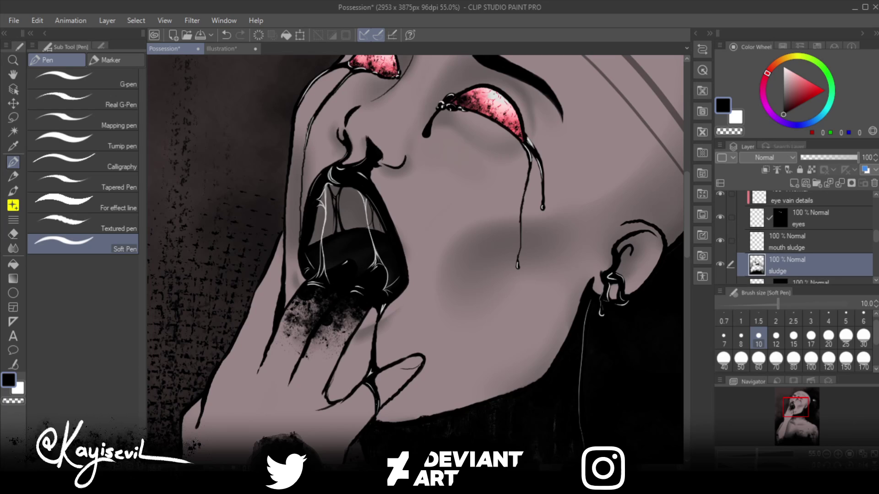
scroll(806, 238, "up", 3)
scroll(806, 238, "up", 5)
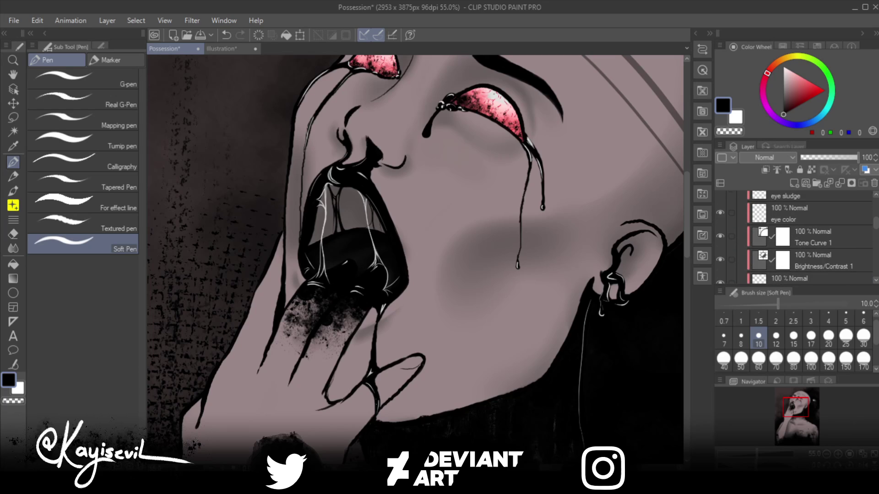
scroll(805, 238, "up", 3)
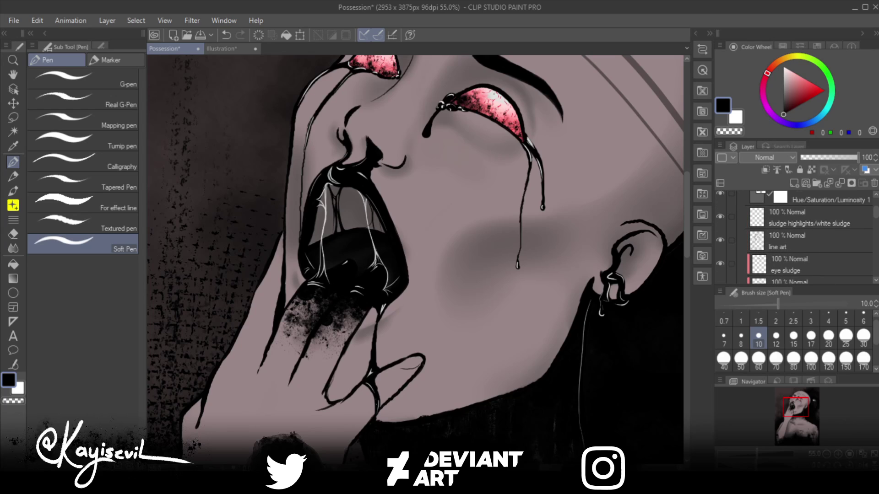
left_click(809, 218)
key("x")
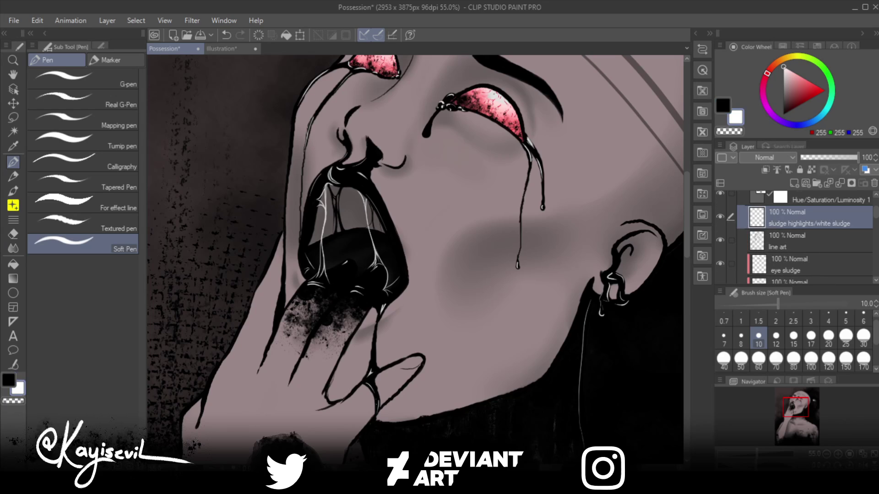
left_click(427, 129)
left_click(425, 131)
left_click_drag(436, 111, 425, 134)
key("ctrl+z")
key("ctrl+z")
key("ctrl+z")
Step: Draw a tapered white highlight along one edge of the new eye drip, curving around its rounded lower end
left_click_drag(424, 134, 429, 135)
scroll(425, 133, "up", 5)
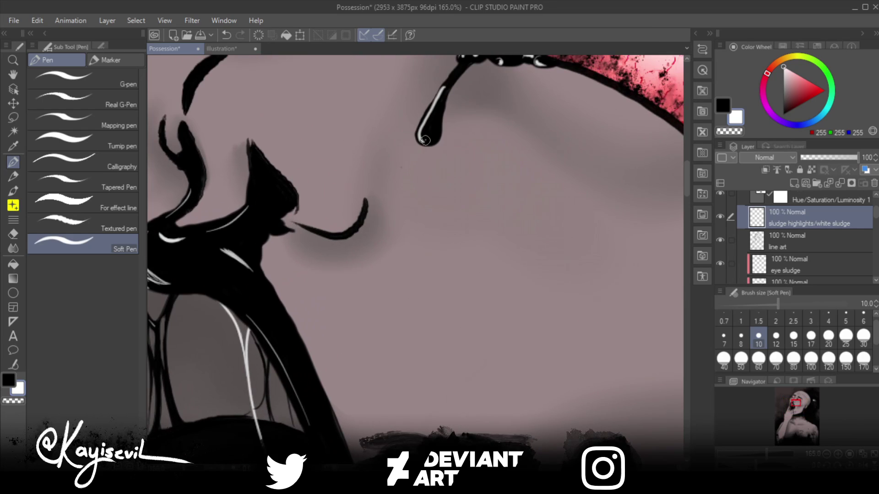
left_click_drag(423, 137, 433, 104)
mouse_move(421, 137)
left_mouse_down()
mouse_move(423, 127)
mouse_move(423, 138)
left_mouse_up()
left_click(730, 131)
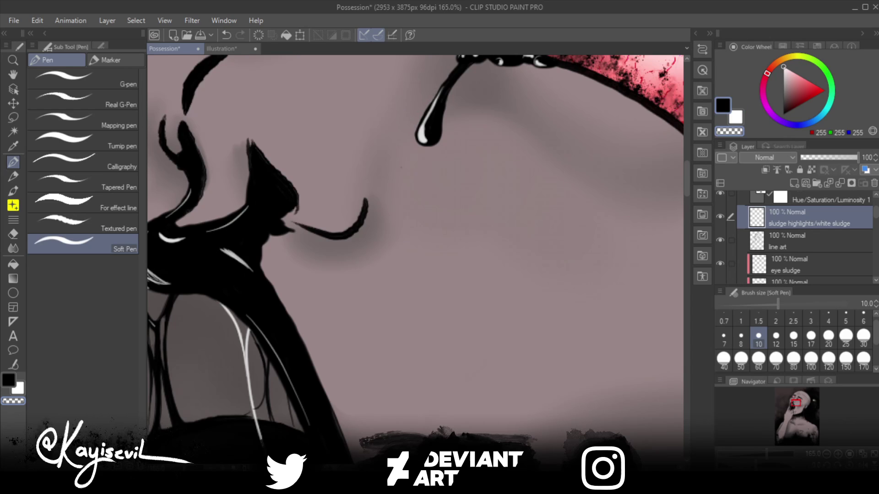
key("c")
key("x")
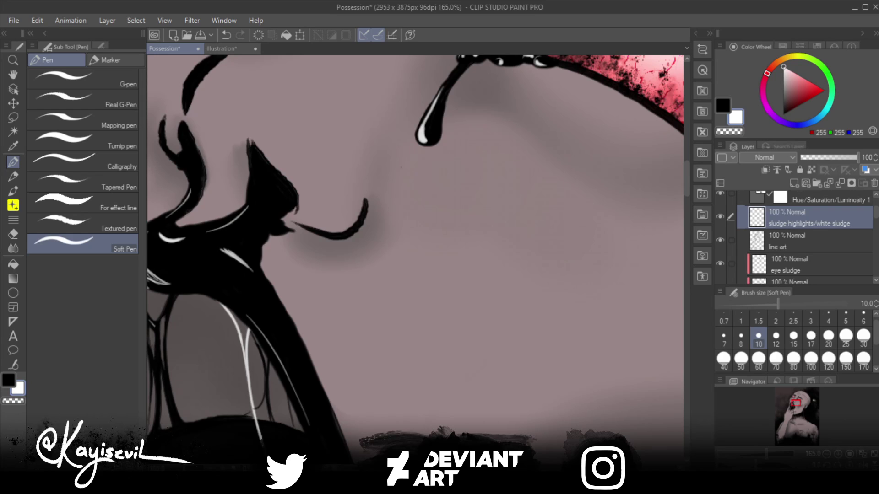
scroll(806, 228, "down", 1)
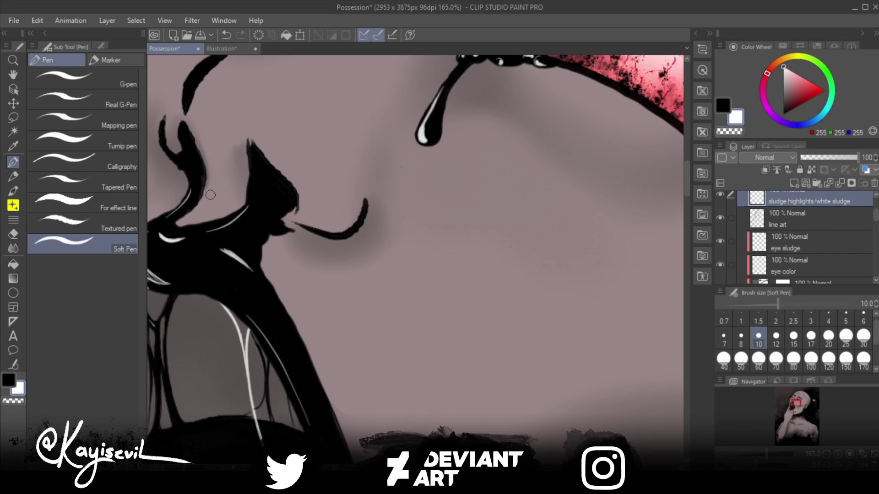
scroll(299, 222, "down", 6)
scroll(295, 243, "down", 1)
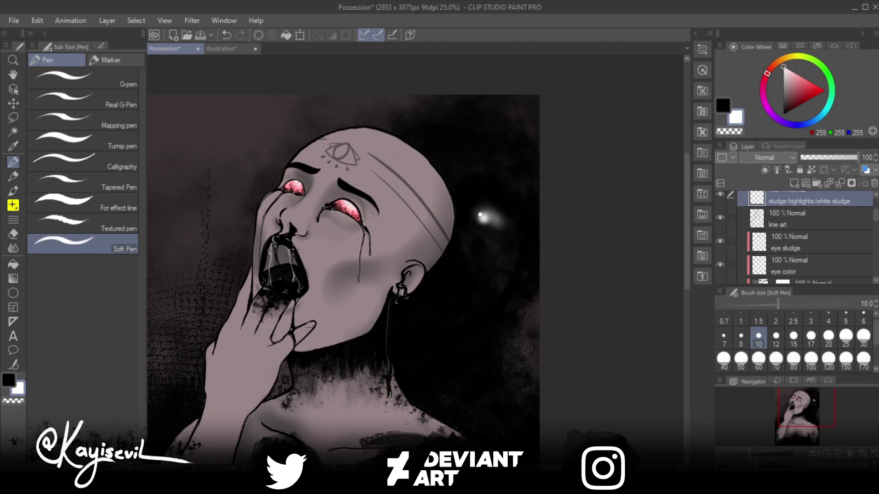
Step: Make the contour layer in Folder 2 the active layer
left_click_drag(282, 254, 404, 226)
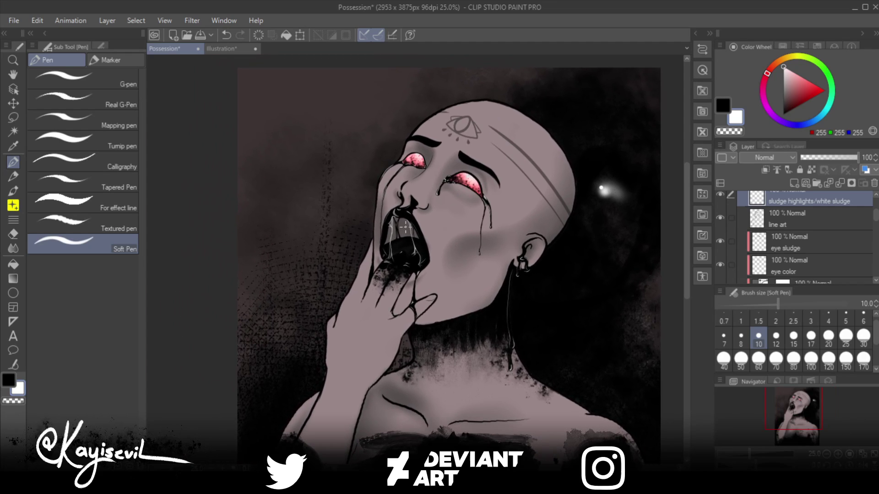
left_click_drag(397, 230, 397, 239)
scroll(806, 238, "down", 3)
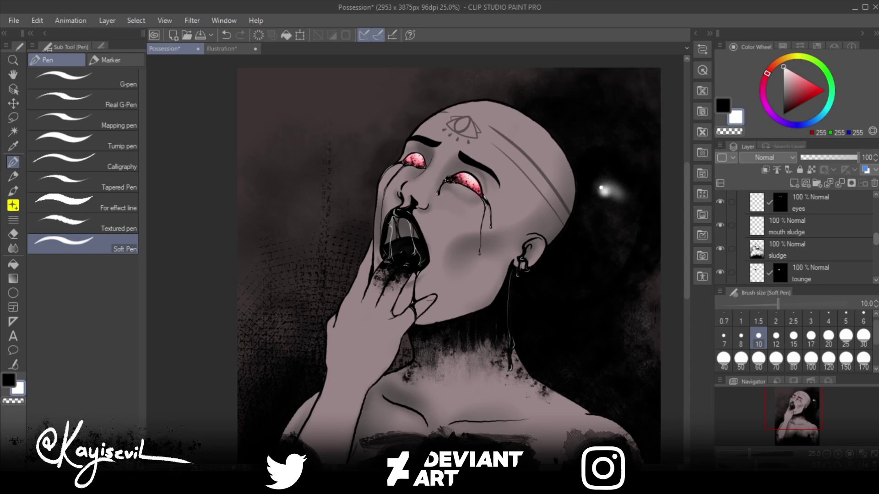
scroll(806, 238, "down", 3)
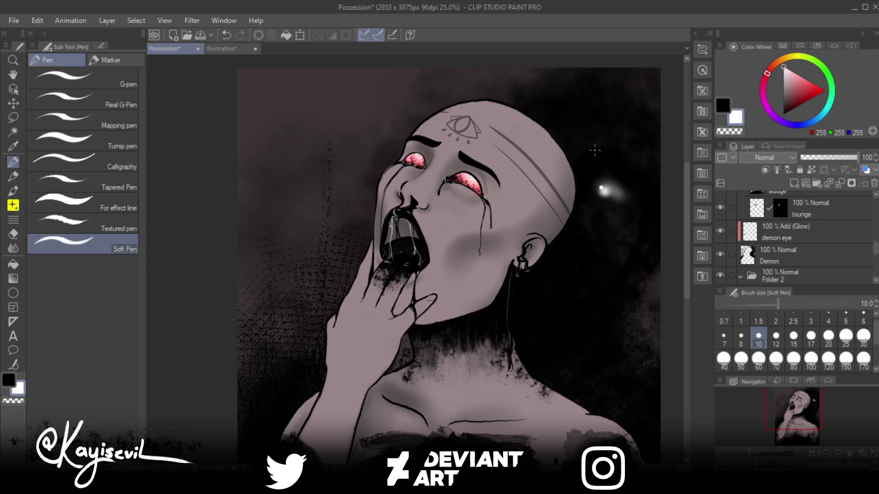
scroll(794, 238, "down", 5)
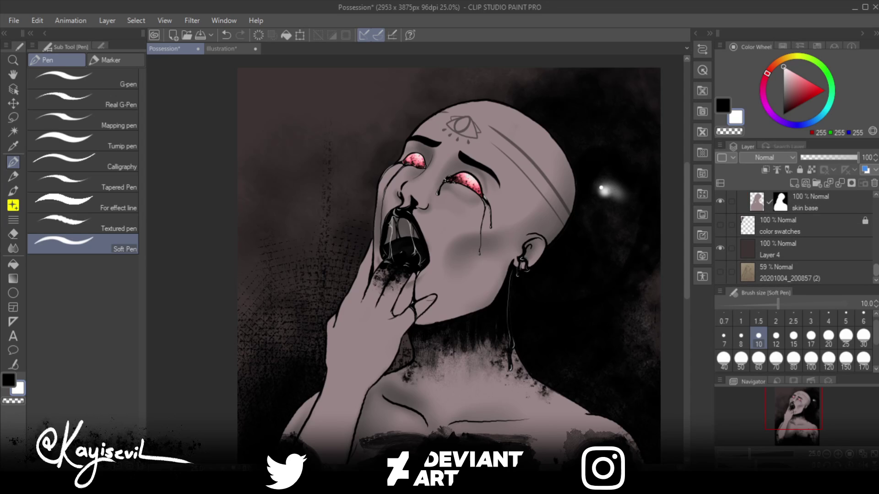
scroll(794, 238, "up", 1)
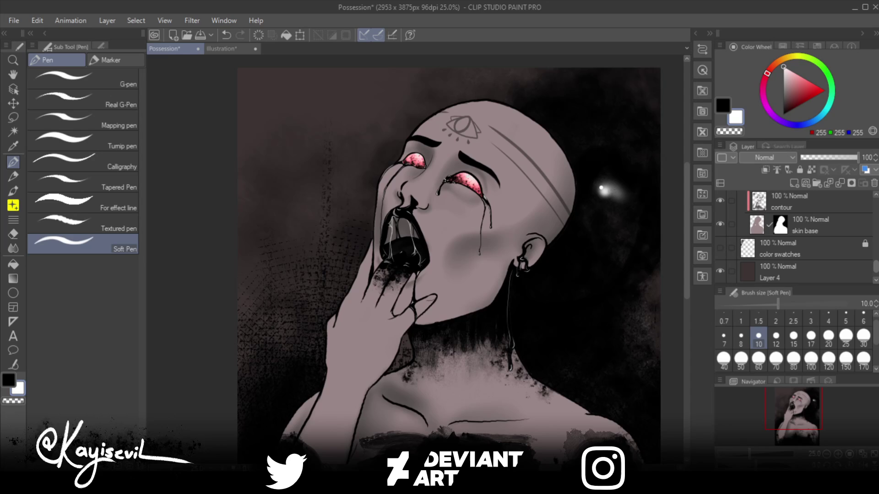
scroll(794, 238, "up", 3)
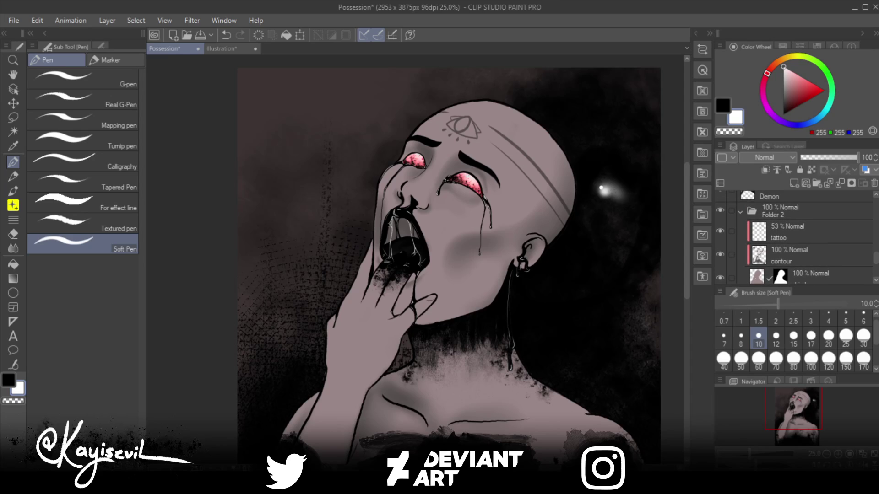
left_click(805, 255)
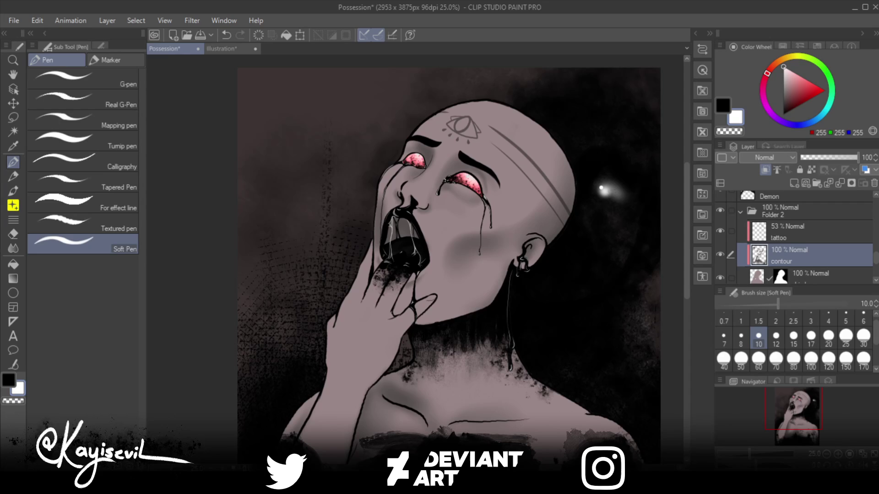
Step: Add a new layer directly above the contour layer and set up the Highlight airbrush at brush size 170
left_click(13, 191)
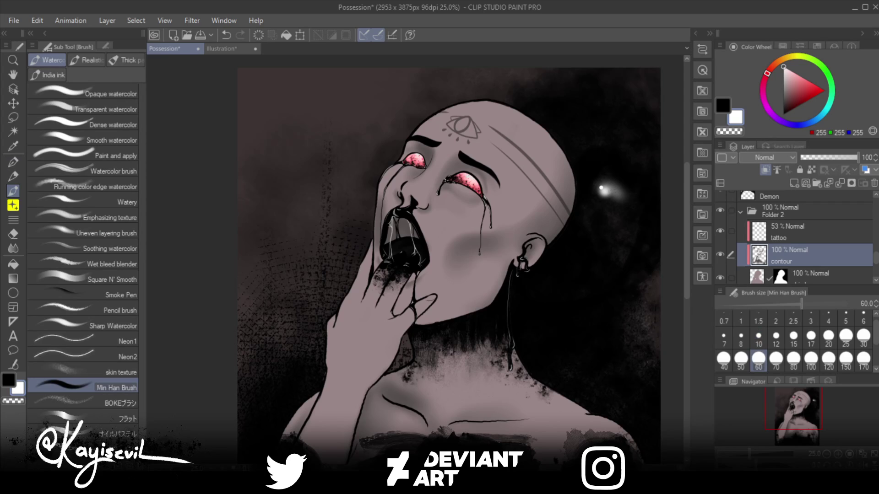
key("b")
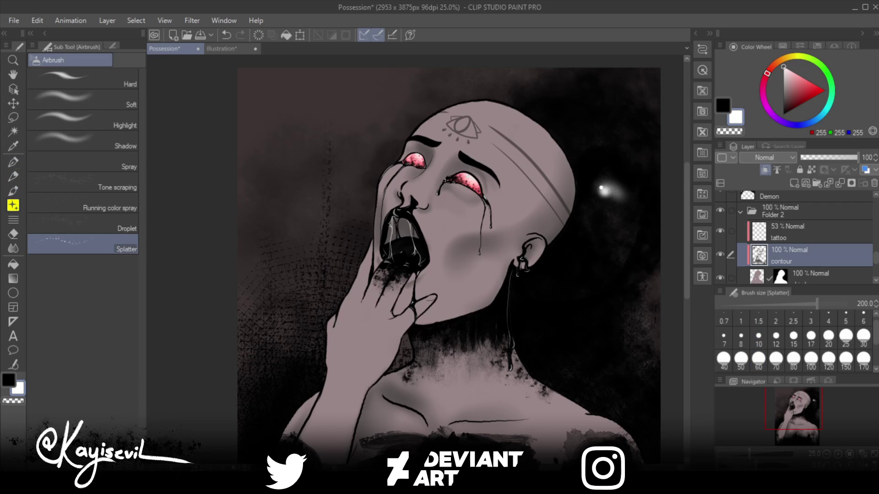
left_click(83, 120)
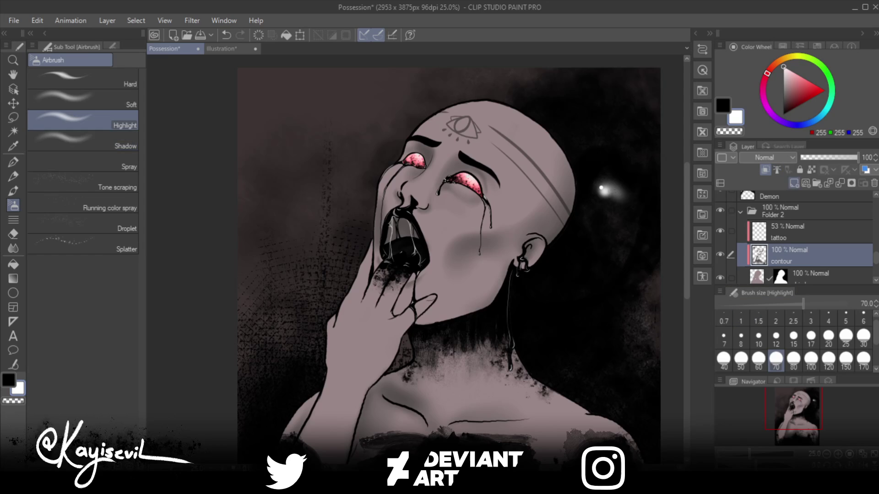
key("ctrl+shift+n")
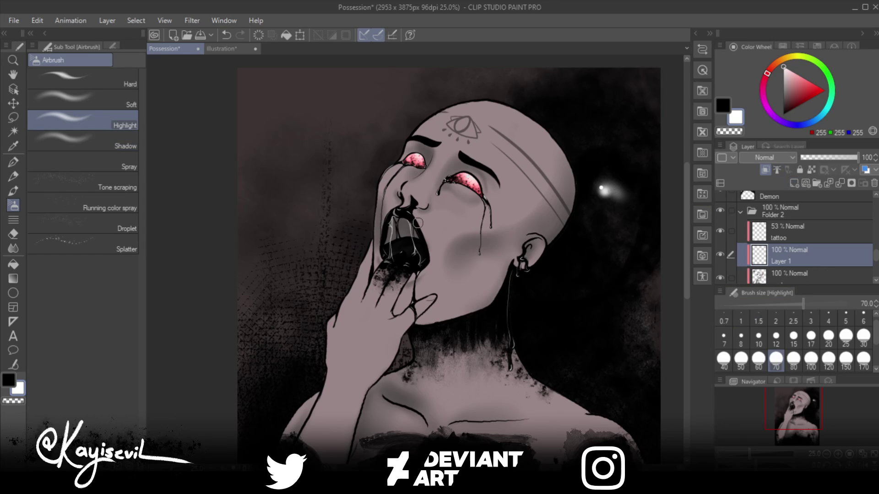
key("bracketright")
key("bracketright")
key("bracketright")
key("bracketright")
key("bracketright")
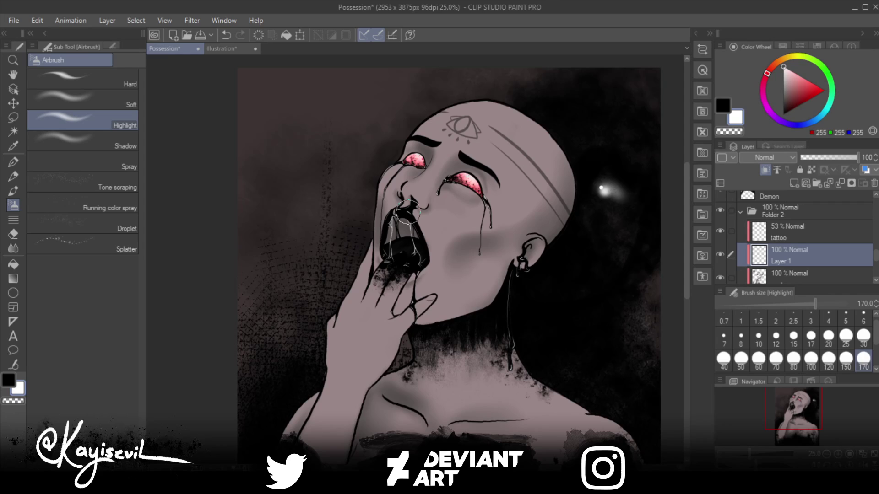
Step: Set the drawing colour to a light salmon, RGB 255, 180, 159
left_click(771, 68)
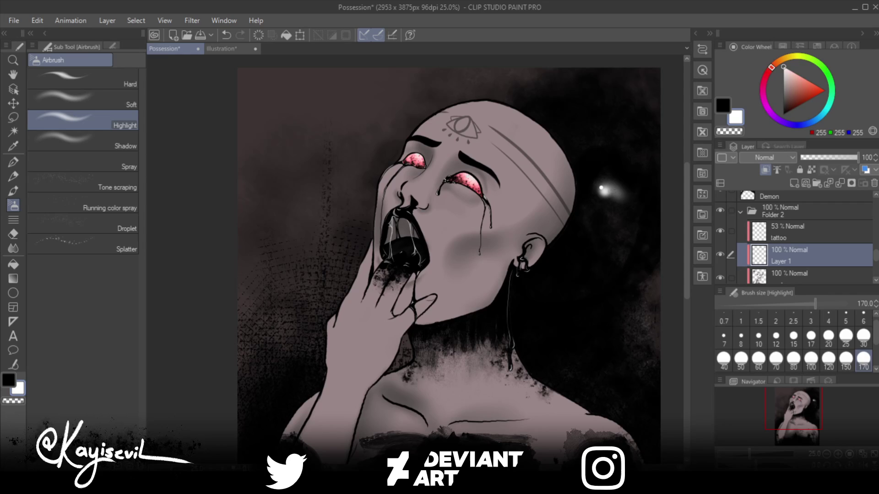
left_click_drag(801, 76, 796, 74)
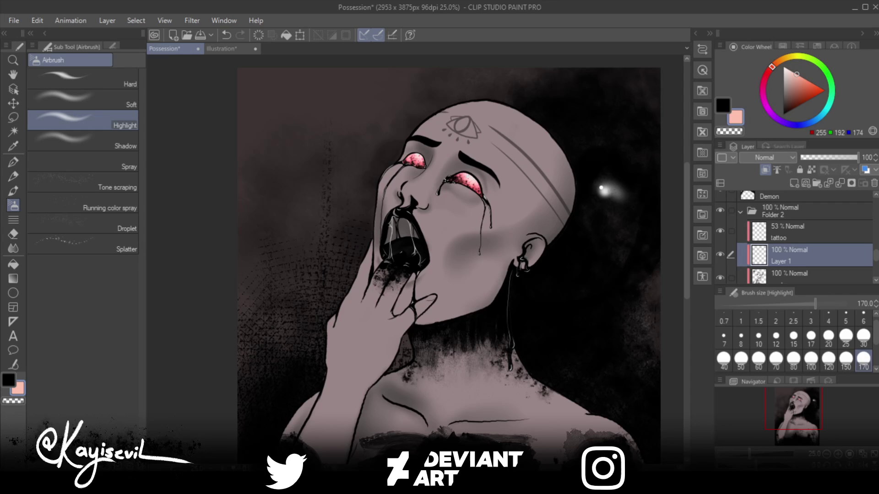
left_click(808, 91)
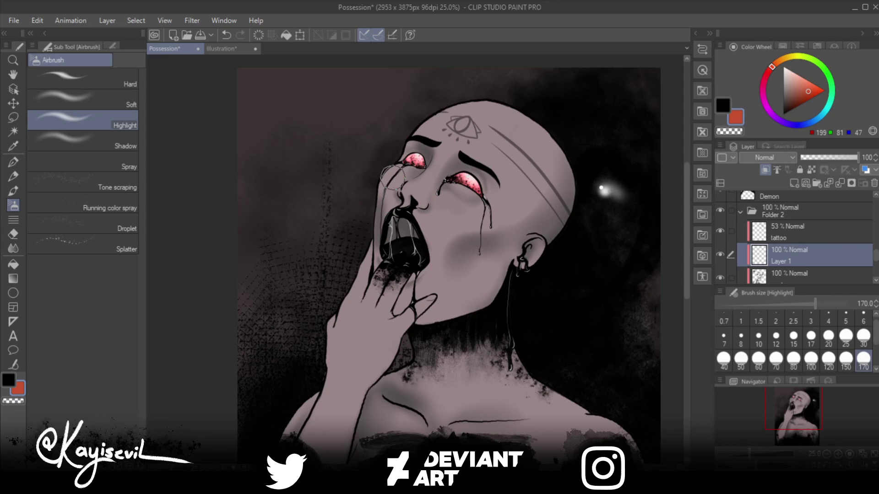
left_click_drag(793, 81, 799, 75)
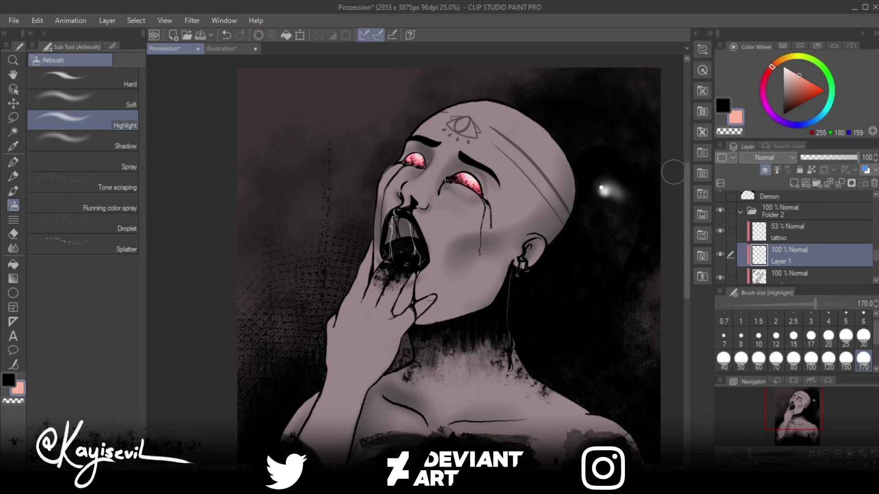
Step: Switch to the Soft airbrush and, after undoing a small test stroke on the cheek, enlarge the brush to size 300
left_click(82, 98)
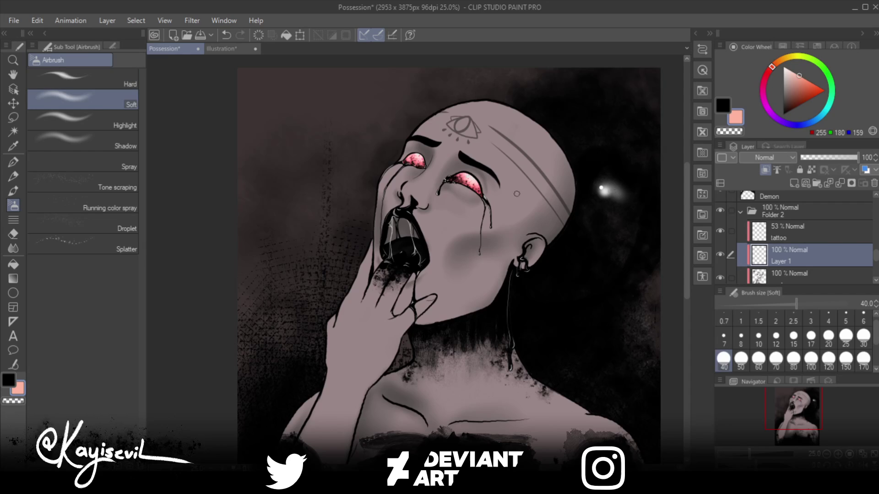
left_click_drag(521, 188, 469, 223)
key("ctrl+z")
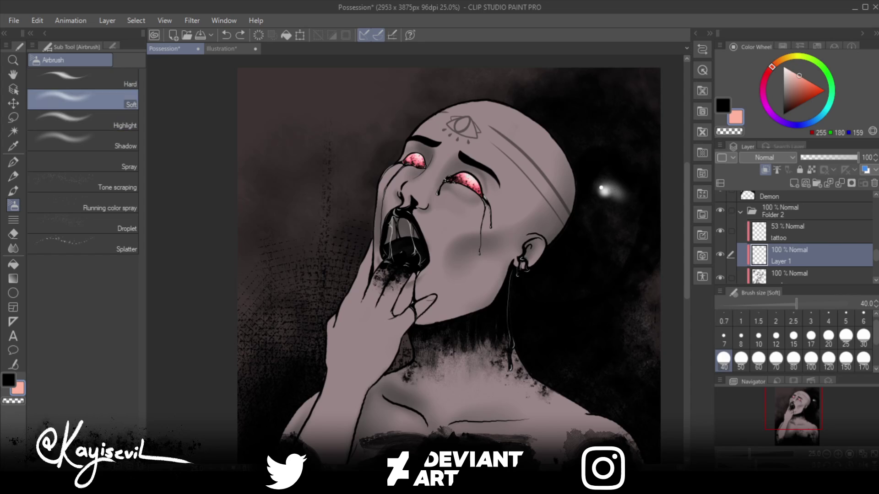
key("bracketright")
key("bracketright")
key("bracketright")
key("bracketright")
key("bracketright")
key("bracketright")
key("bracketright")
key("bracketright")
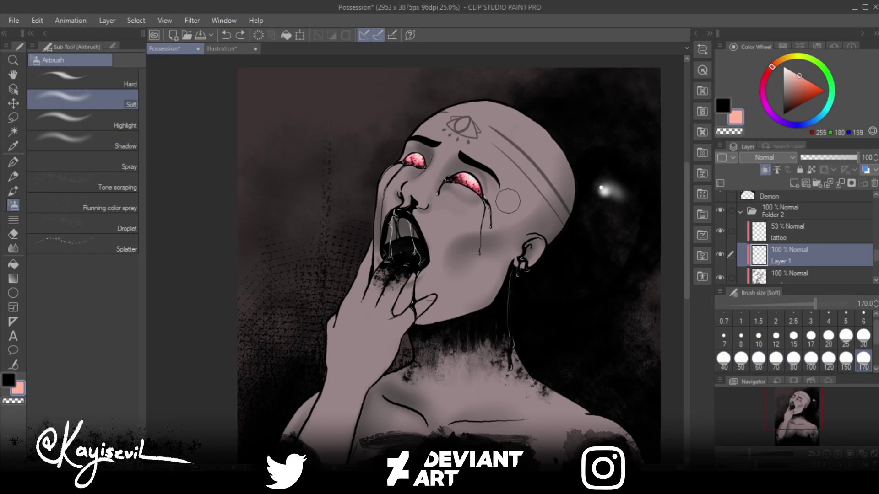
key("bracketright")
key("bracketright")
key("bracketright")
Step: Try soft cheek strokes below the eye in light salmon and in red-orange RGB 255, 85, 37, undoing each one
left_click_drag(509, 209, 488, 222)
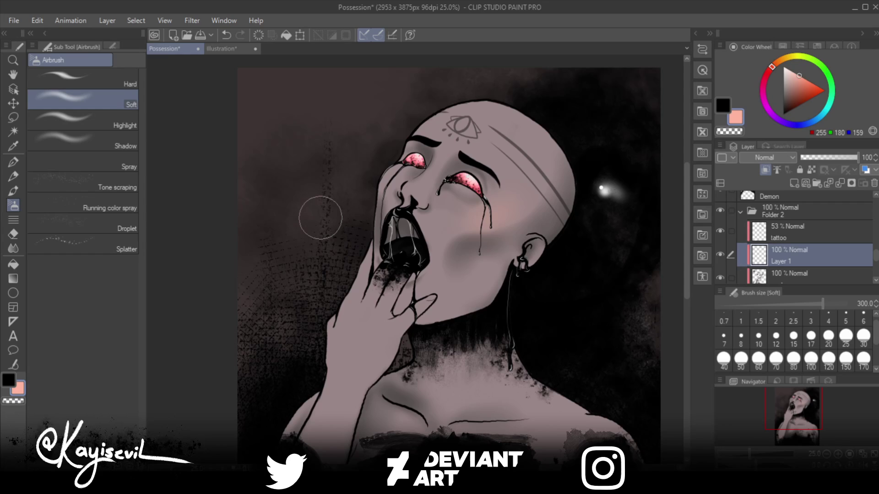
key("ctrl+z")
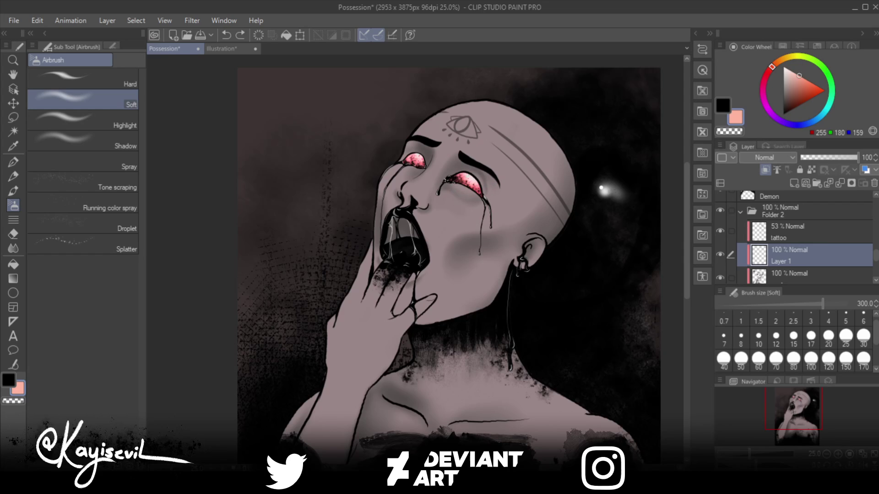
left_click_drag(799, 75, 819, 87)
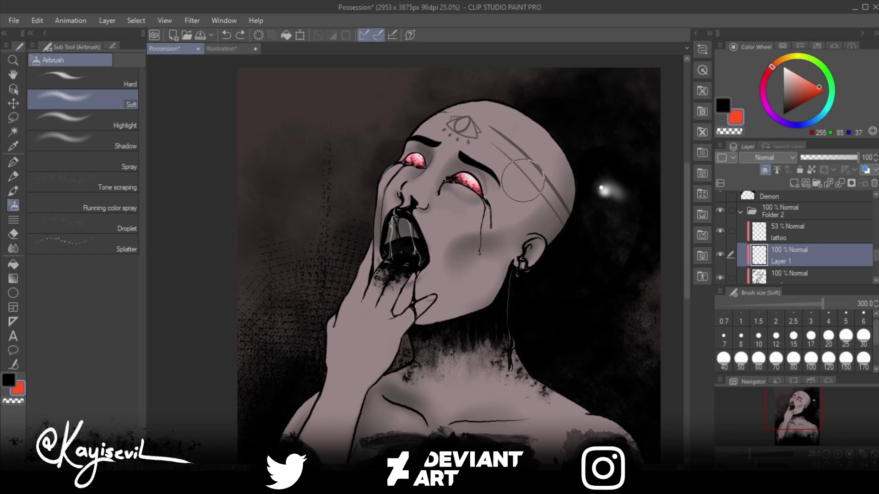
left_click_drag(522, 181, 481, 215)
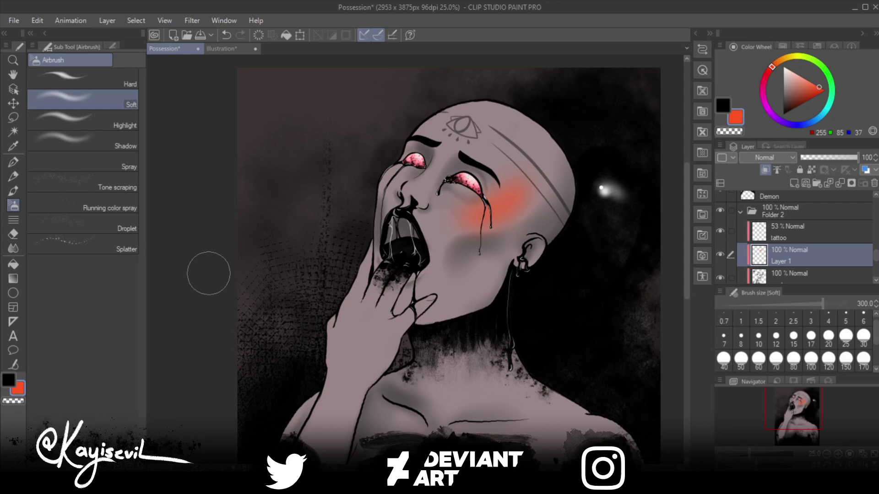
key("ctrl+z")
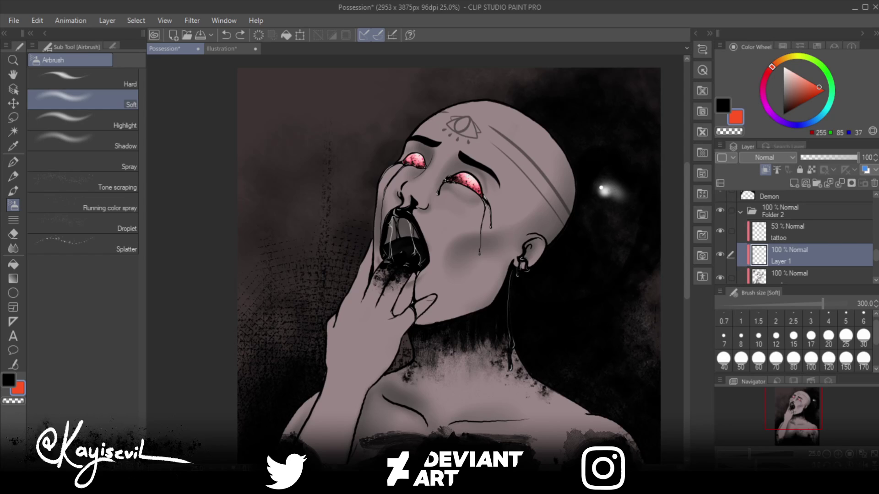
Step: Set the new layer's blending mode to Add (Glow) and airbrush the near cheek below the eye in coral, RGB 255, 108, 87
left_click(768, 157)
left_click_drag(521, 187, 474, 217)
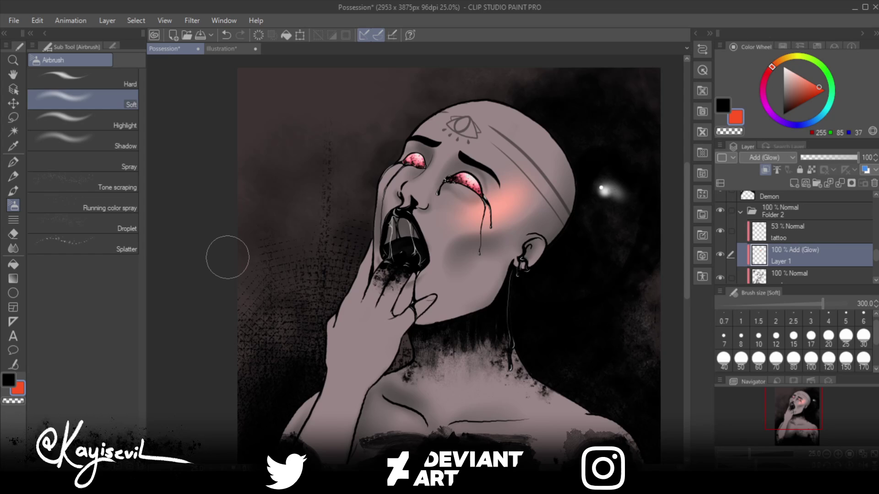
key("ctrl+z")
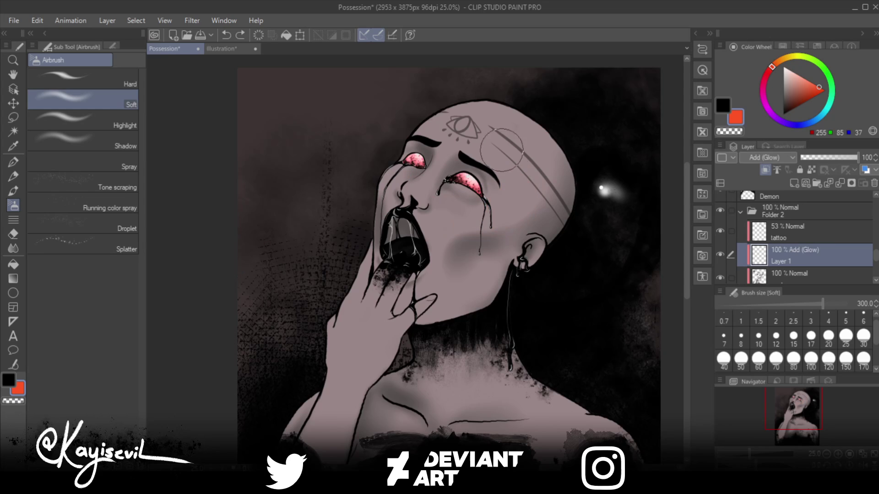
left_click_drag(771, 66, 769, 70)
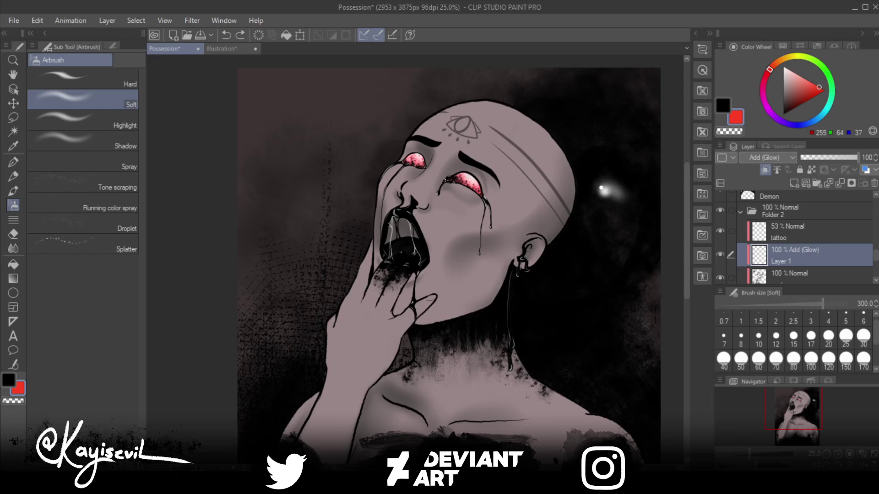
left_click_drag(819, 87, 811, 82)
left_click_drag(519, 195, 487, 209)
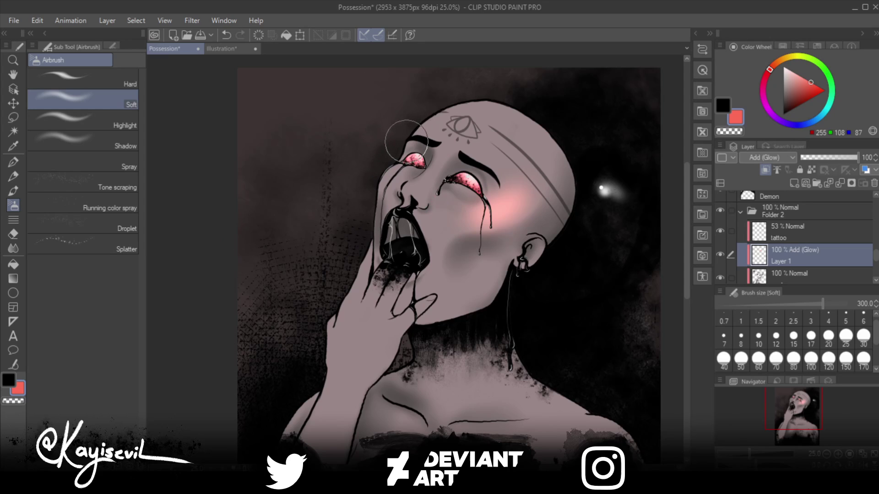
Step: Airbrush the coral glow onto the far cheek edge and the forehead around the eye tattoo, reducing the brush to size 120 for the brow area
left_click_drag(407, 141, 362, 169)
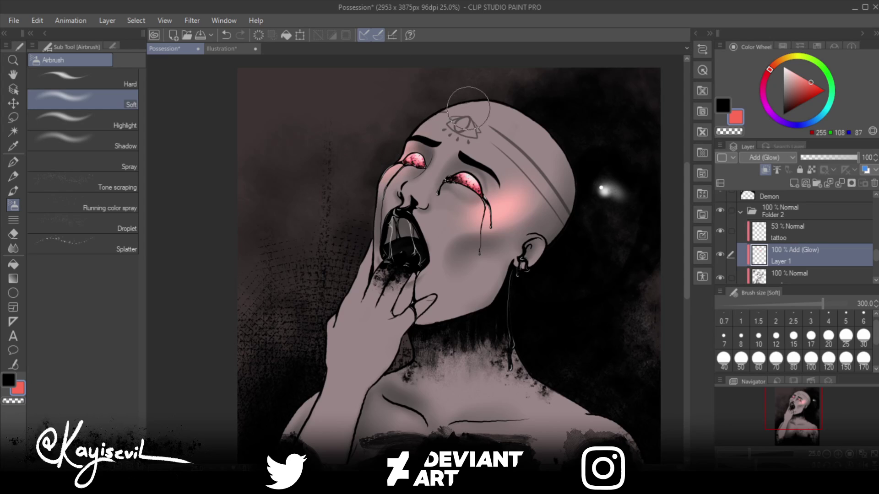
mouse_move(487, 113)
left_mouse_down()
mouse_move(435, 134)
mouse_move(450, 122)
mouse_move(443, 130)
mouse_move(463, 136)
mouse_move(492, 124)
left_mouse_up()
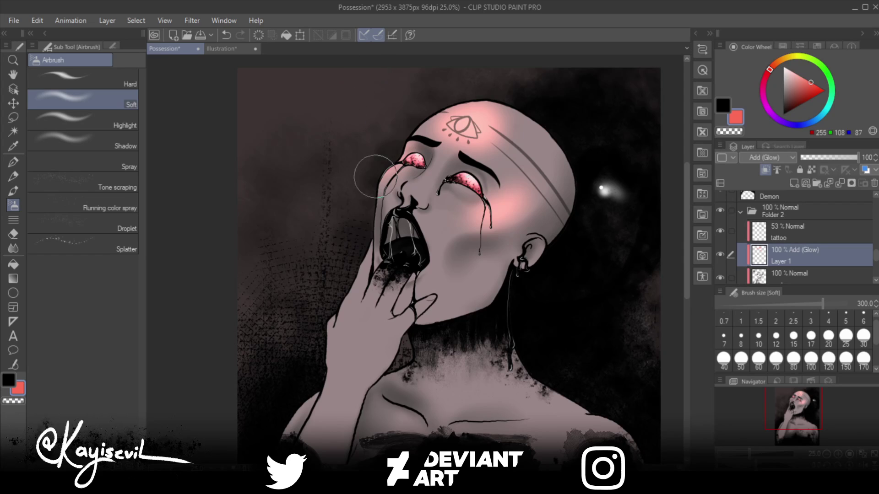
key("bracketleft")
key("bracketleft")
key("bracketleft")
key("bracketleft")
key("bracketleft")
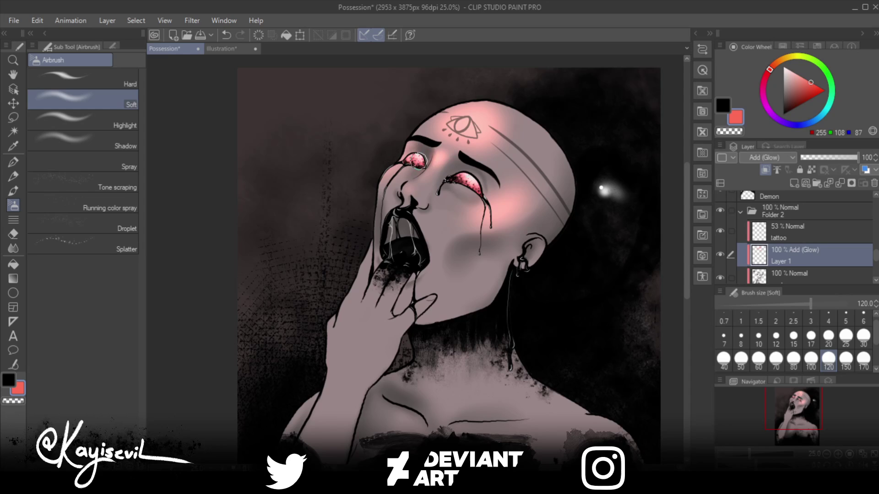
Step: Airbrush the coral glow onto the nose, using brush size 200 and reducing it to 50 for finer areas
key("bracketright")
key("bracketright")
key("bracketright")
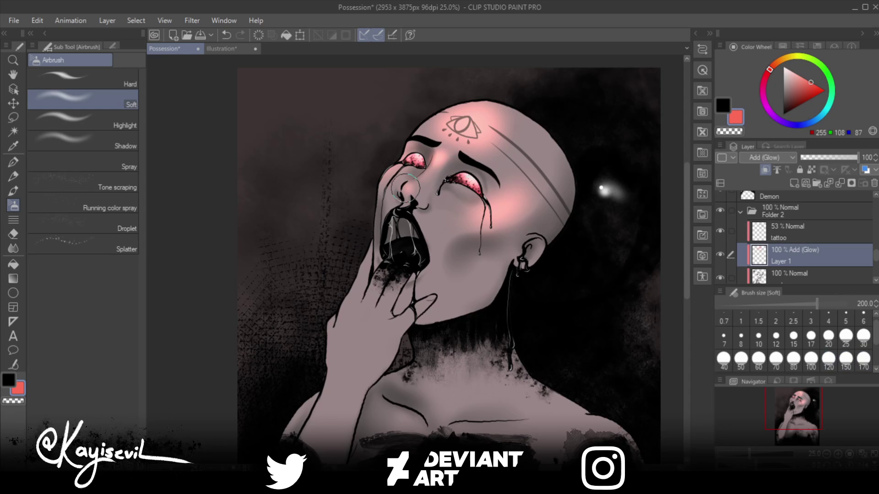
key("bracketleft")
key("bracketleft")
key("bracketleft")
key("bracketleft")
key("bracketleft")
key("bracketleft")
key("bracketleft")
key("bracketleft")
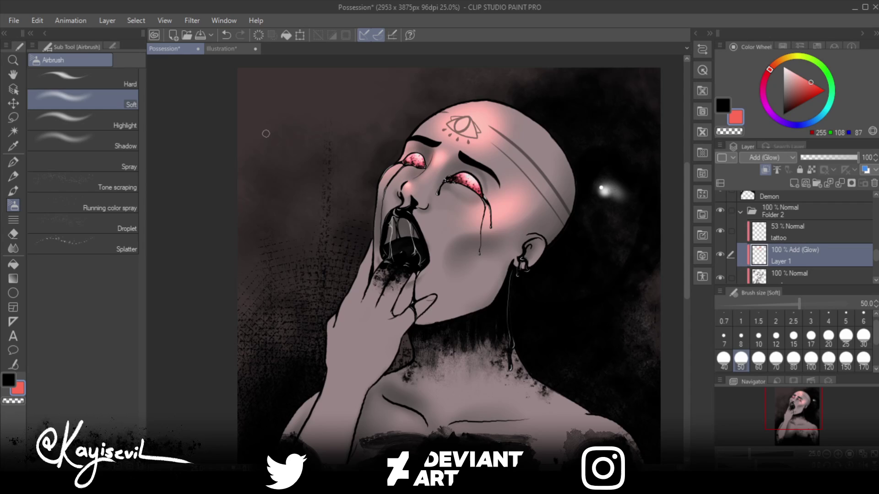
Step: Set the Soft airbrush to size 80 and undo the last two strokes
key("bracketright")
key("bracketright")
key("bracketright")
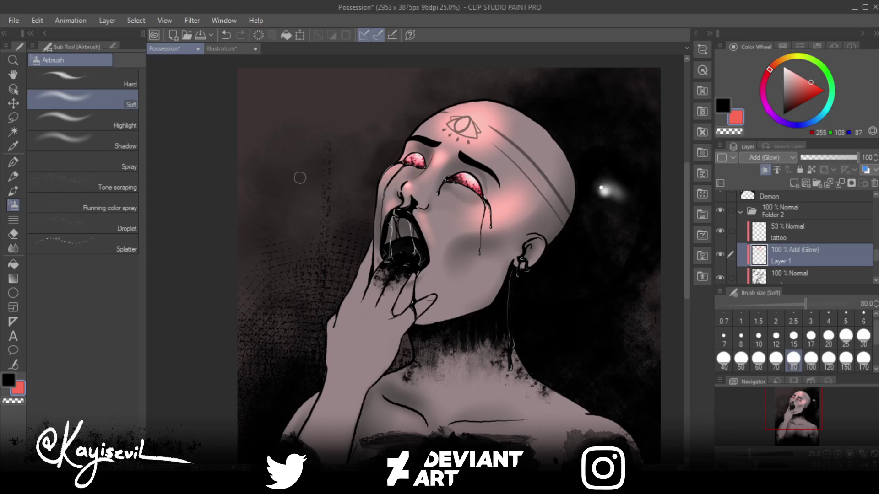
key("ctrl+z")
key("ctrl+z")
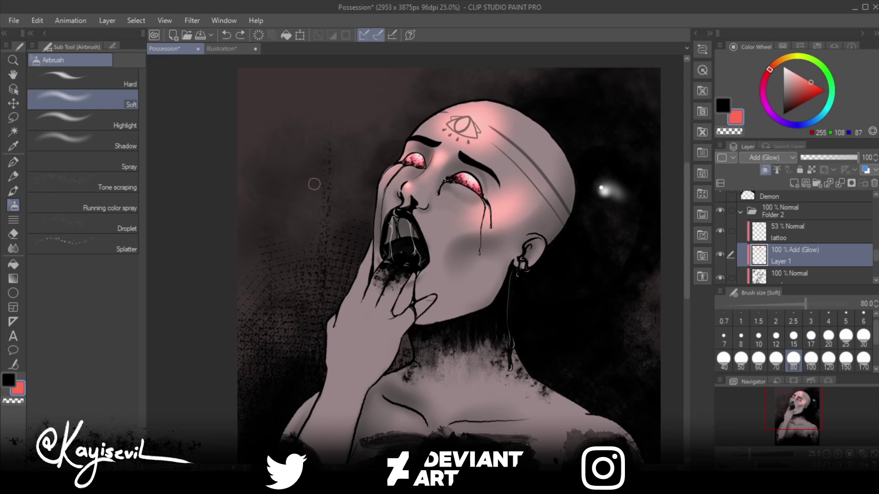
Step: Airbrush the coral glow onto the lower cheek near the jaw with the Soft airbrush at size 300
key("bracketright")
key("bracketright")
key("bracketright")
key("bracketright")
key("bracketright")
key("bracketright")
key("bracketright")
key("bracketright")
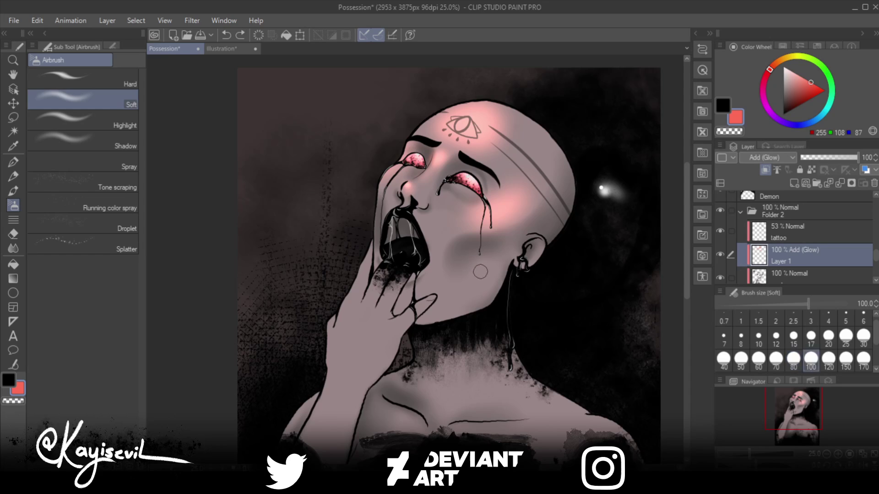
key("bracketleft")
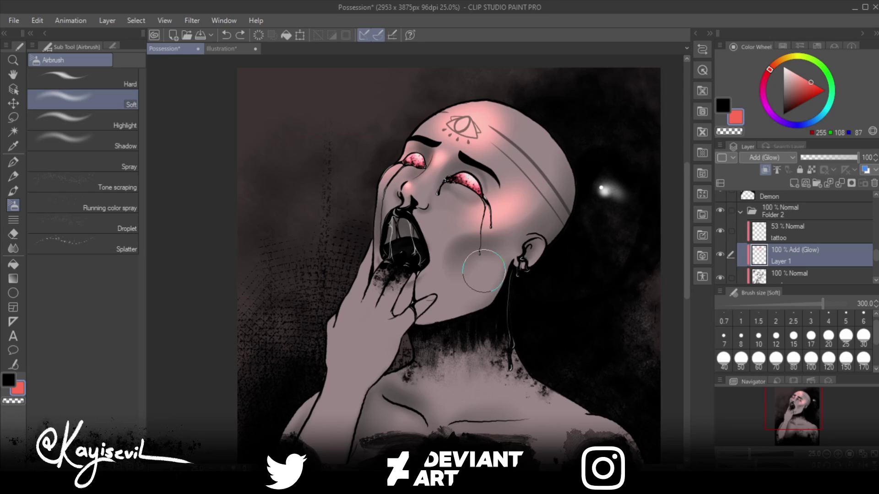
left_click_drag(484, 273, 466, 291)
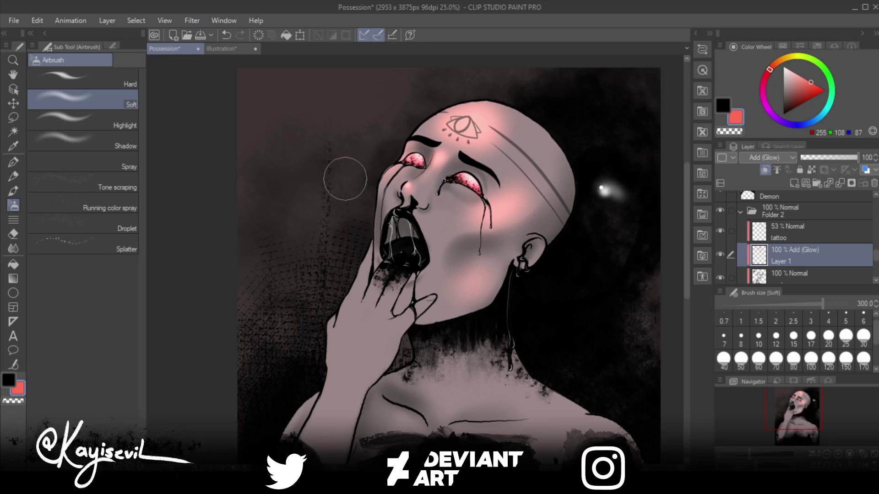
Step: Add small coral glow spots to the outer finger and the hand's knuckles with the Soft airbrush at size 80
key("bracketleft")
key("bracketleft")
key("bracketleft")
key("bracketleft")
key("bracketleft")
key("bracketleft")
key("bracketleft")
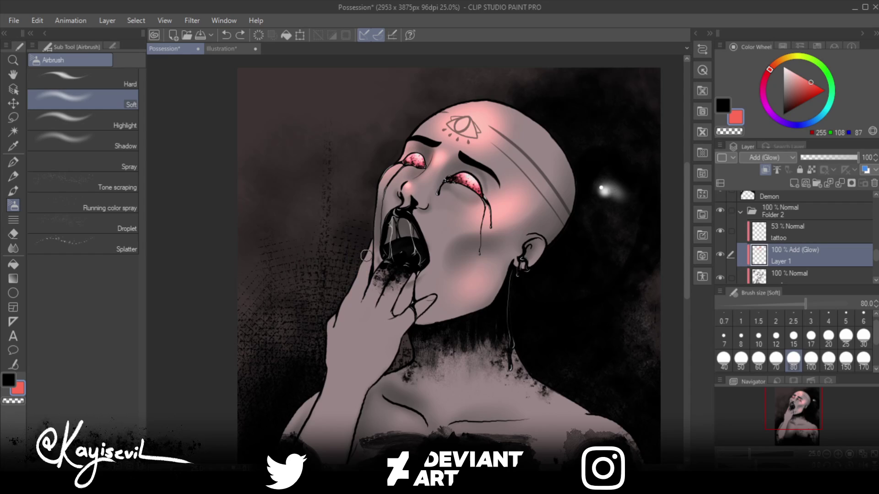
left_click_drag(368, 257, 370, 244)
left_click(347, 298)
left_click(364, 311)
left_click(378, 313)
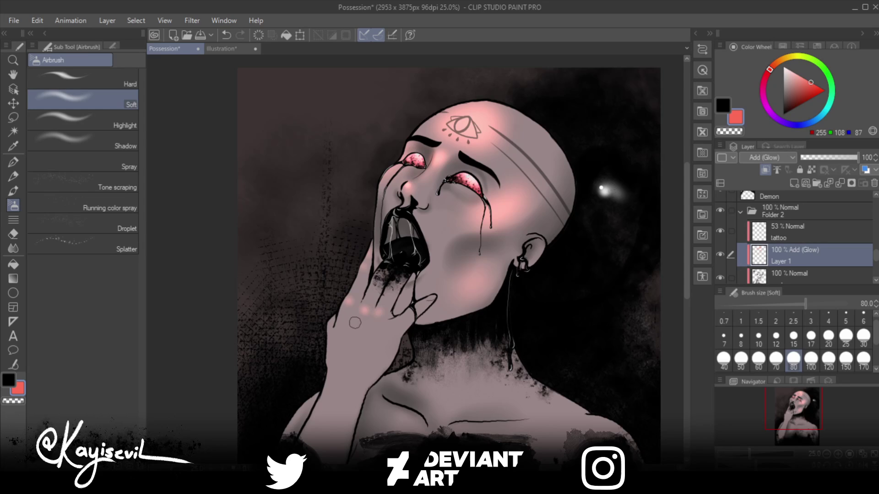
left_click(390, 326)
Step: Airbrush a narrow coral highlight down the back of the hand below the first knuckle at brush size 60
key("bracketleft")
key("bracketleft")
key("bracketleft")
key("bracketleft")
key("bracketleft")
key("bracketleft")
key("bracketleft")
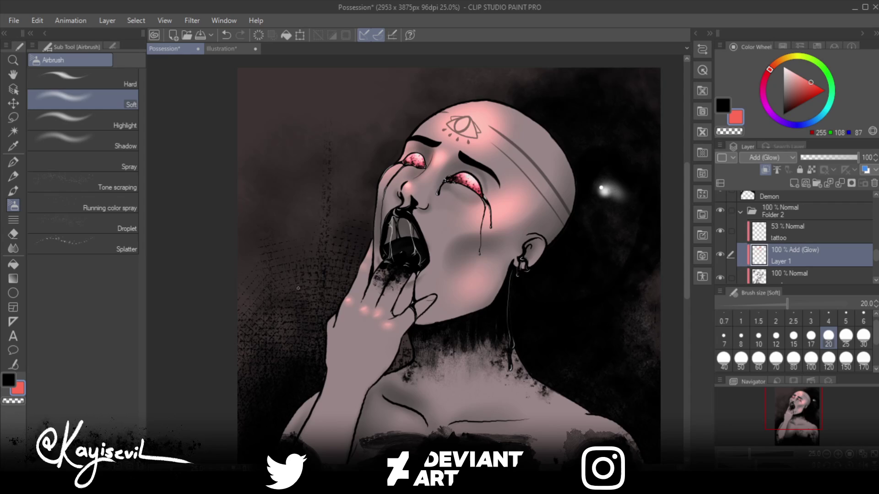
key("bracketright")
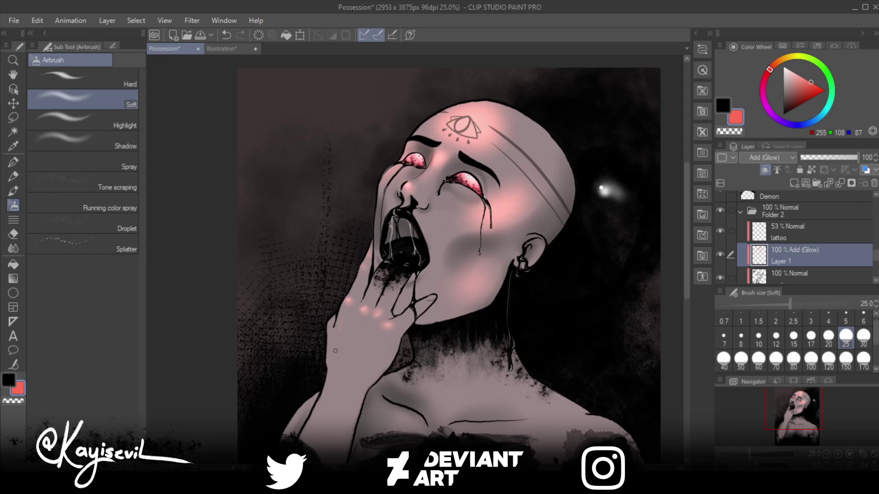
key("bracketright")
key("bracketright")
key("bracketright")
key("bracketright")
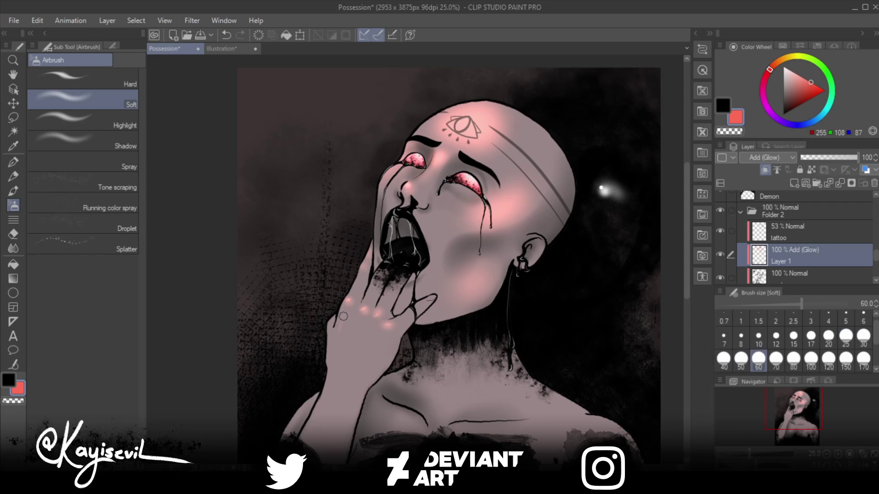
left_click_drag(343, 316, 340, 339)
Step: Widen the coral glow on the back of the hand and extend it toward the wrist at brush size 120
key("bracketright")
key("bracketright")
key("bracketright")
key("bracketright")
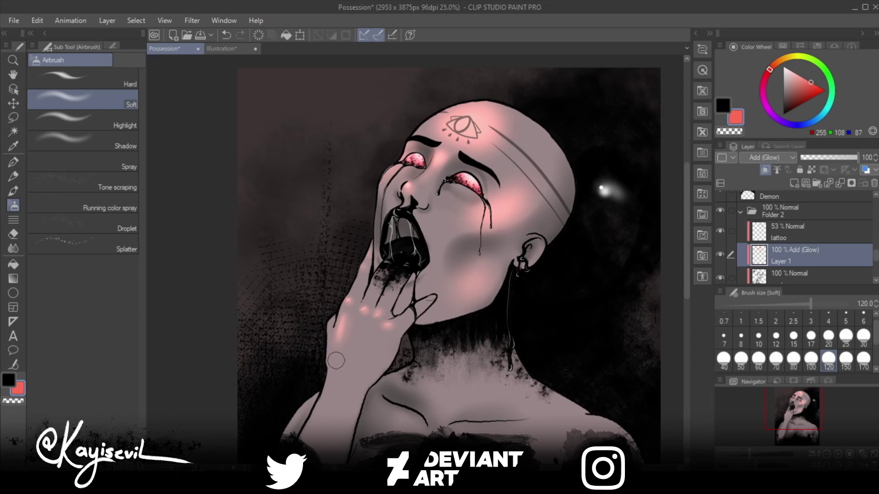
left_click_drag(356, 323, 337, 365)
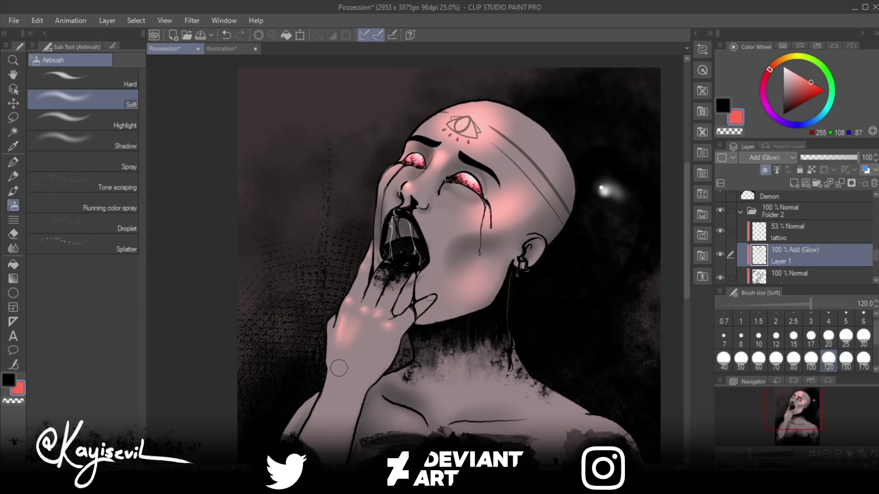
mouse_move(328, 396)
left_mouse_down()
mouse_move(328, 319)
mouse_move(320, 335)
left_mouse_up()
left_click_drag(379, 343, 359, 372)
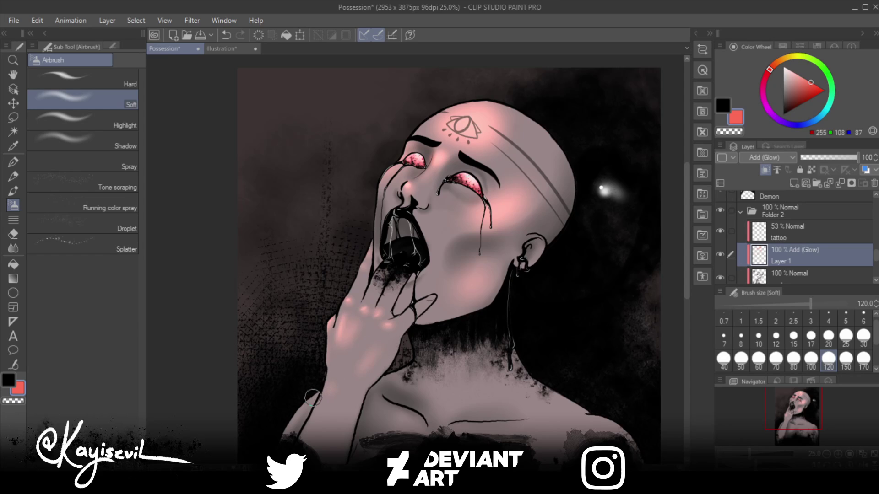
Step: Spread a broad coral glow over the temple and scalp, enlarging the Soft airbrush to sizes 400, 600 and 700
key("bracketleft")
key("bracketleft")
key("bracketleft")
key("bracketleft")
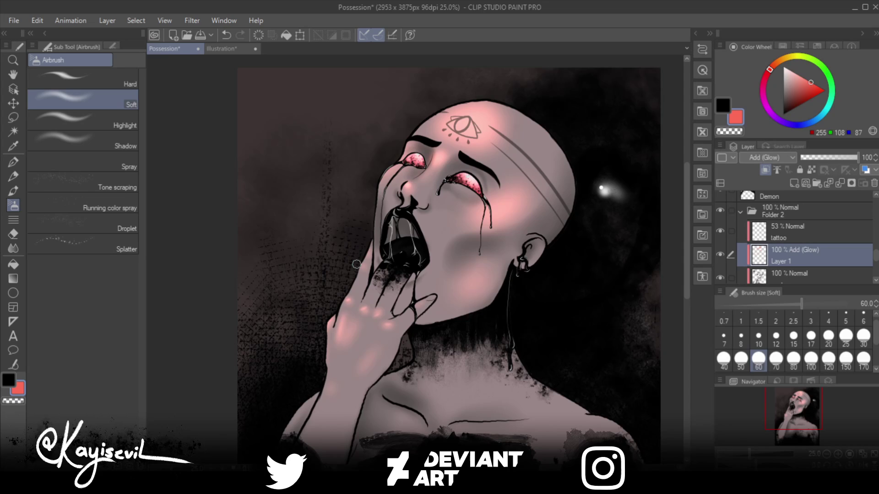
key("bracketright")
key("bracketright")
key("bracketright")
key("bracketright")
key("bracketright")
key("bracketright")
key("bracketright")
key("bracketright")
key("bracketright")
key("bracketright")
key("bracketright")
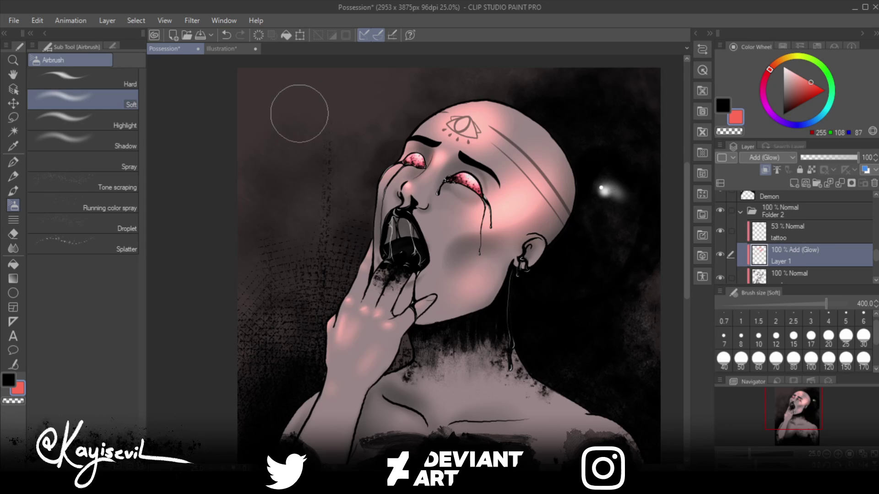
key("]")
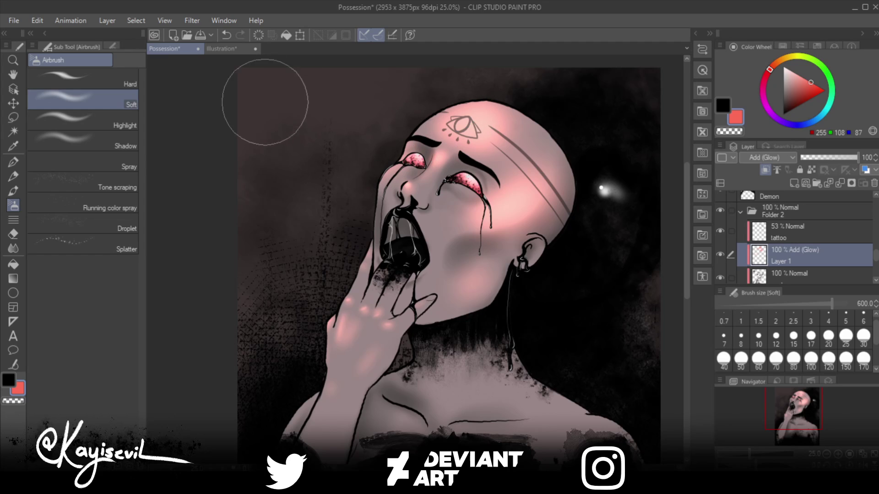
key("bracketright")
key("bracketright")
key("bracketright")
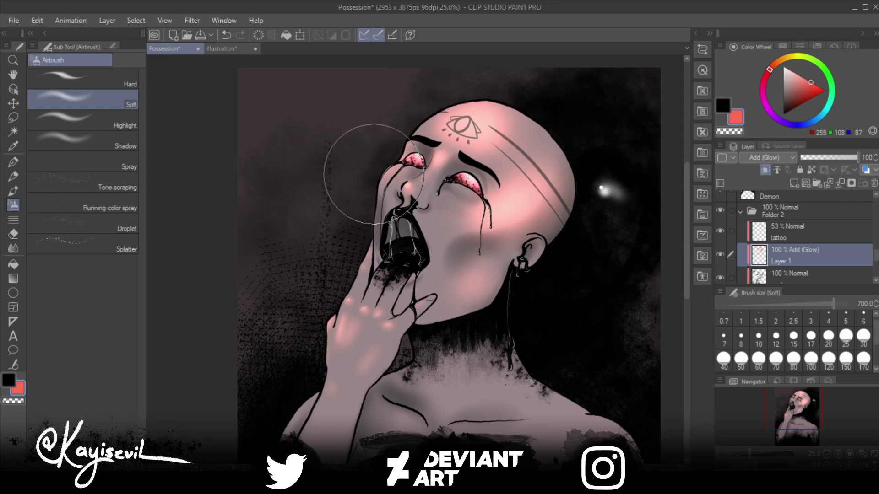
Step: Set the Soft airbrush's brush density to 82
left_click(112, 45)
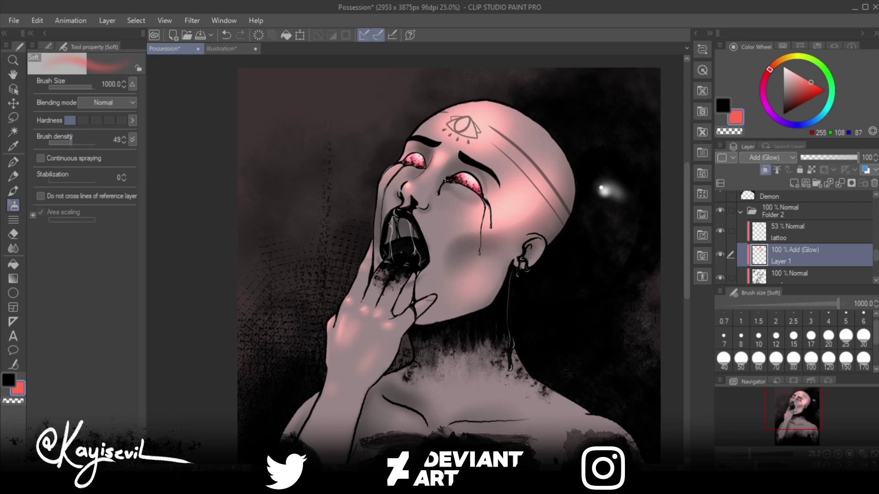
left_click_drag(71, 140, 60, 139)
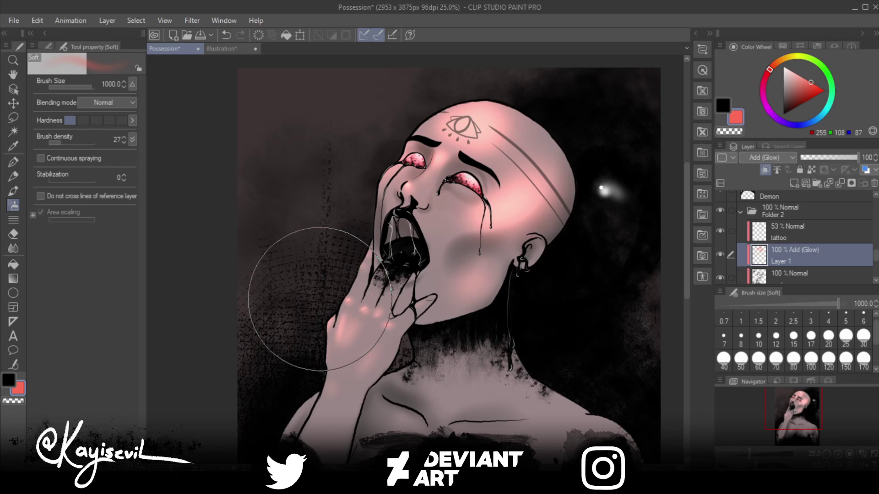
left_click_drag(61, 143, 73, 142)
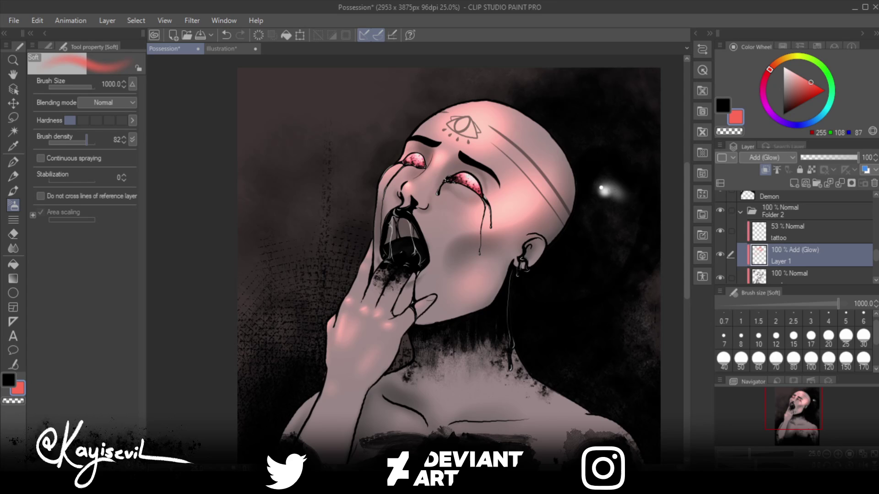
Step: Airbrush coral glow below the inner ends of both collarbones and along the neck-to-shoulder slope at brush size 170
mouse_move(371, 311)
left_mouse_down()
mouse_move(330, 249)
mouse_move(325, 186)
left_mouse_up()
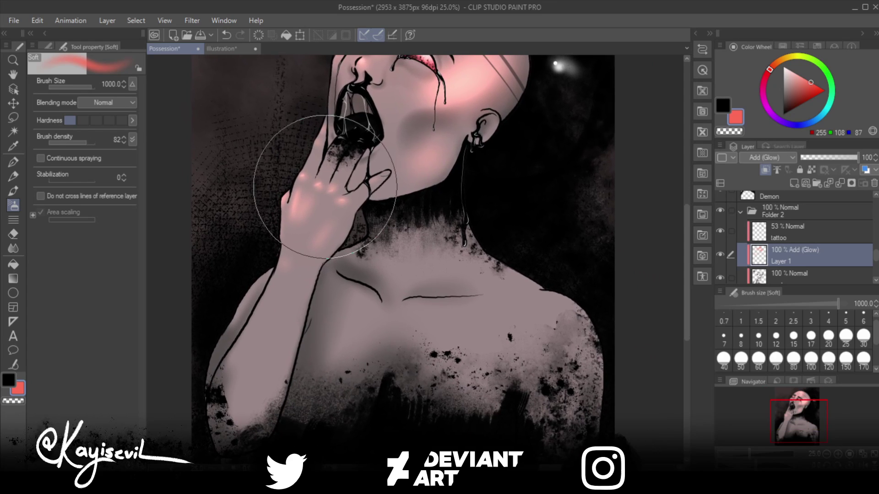
key("bracketleft")
key("bracketleft")
key("bracketleft")
key("bracketleft")
key("bracketleft")
key("bracketleft")
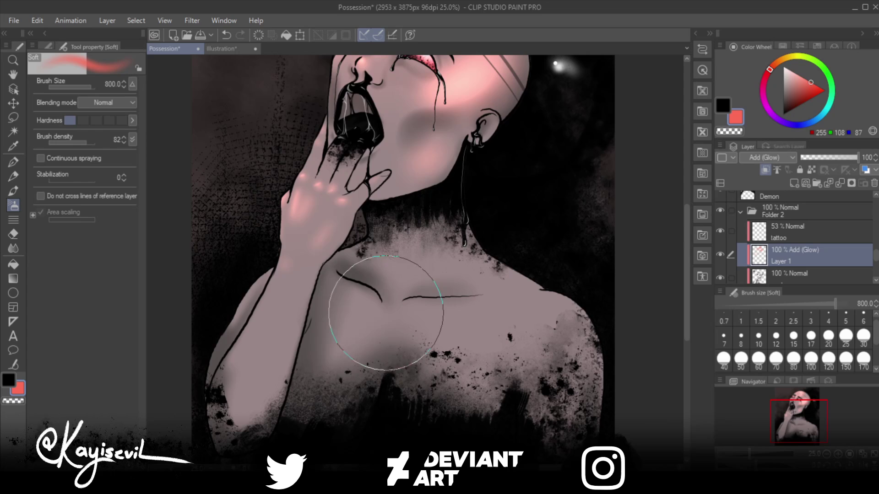
key("bracketleft")
key("bracketleft")
key("bracketleft")
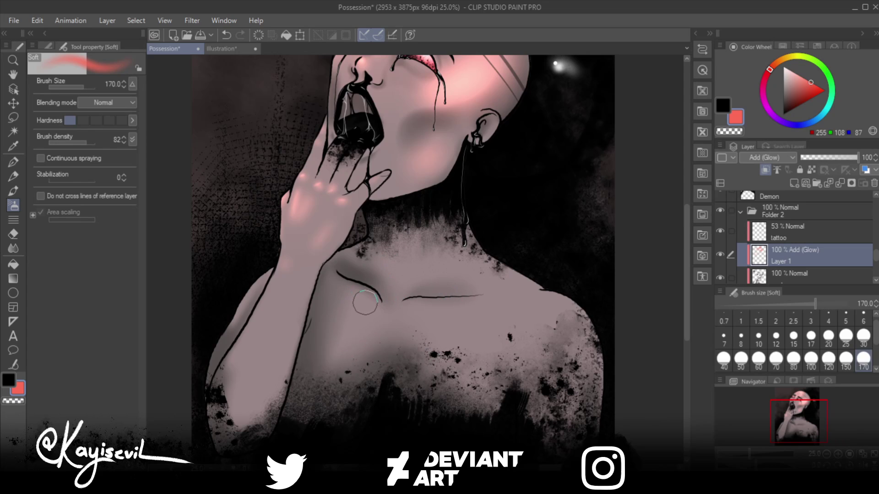
left_click(367, 300)
left_click(415, 302)
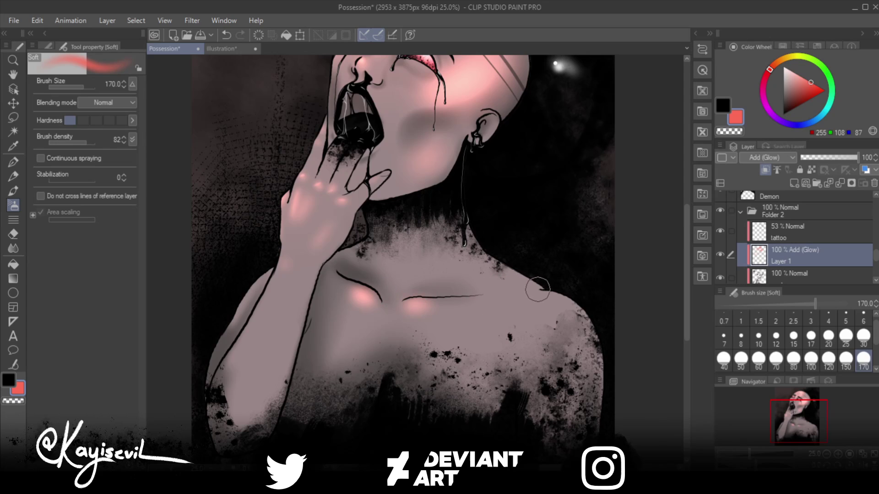
left_click_drag(542, 293, 482, 262)
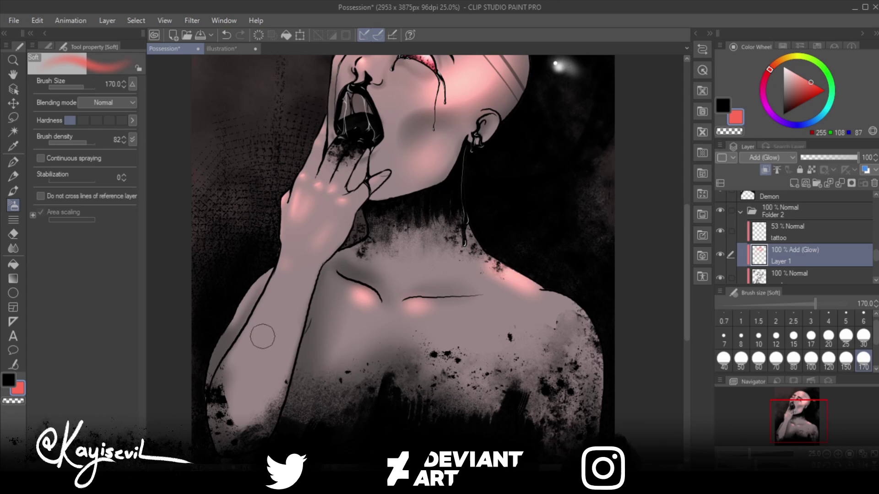
Step: Airbrush coral glow along the raised forearm, the upper arm behind it and the outer edge of the opposite shoulder
mouse_move(279, 288)
left_mouse_down()
mouse_move(250, 382)
mouse_move(229, 403)
left_mouse_up()
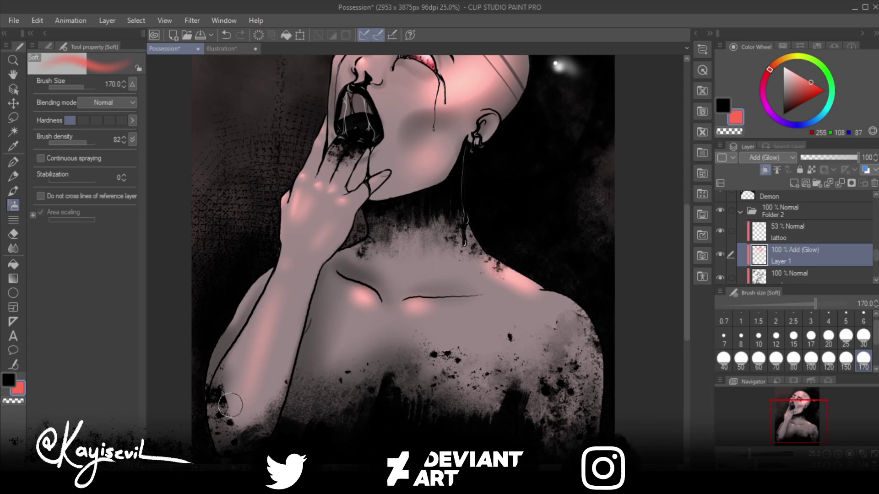
left_click_drag(255, 335, 235, 412)
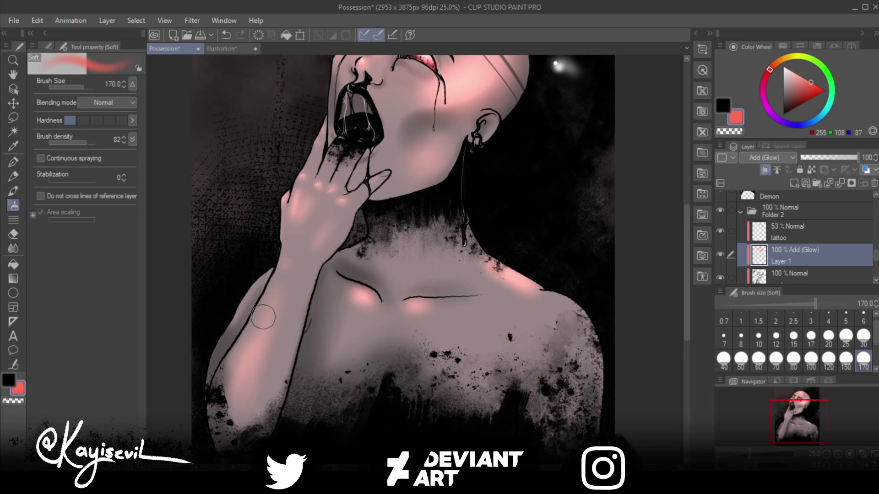
left_click_drag(261, 310, 256, 391)
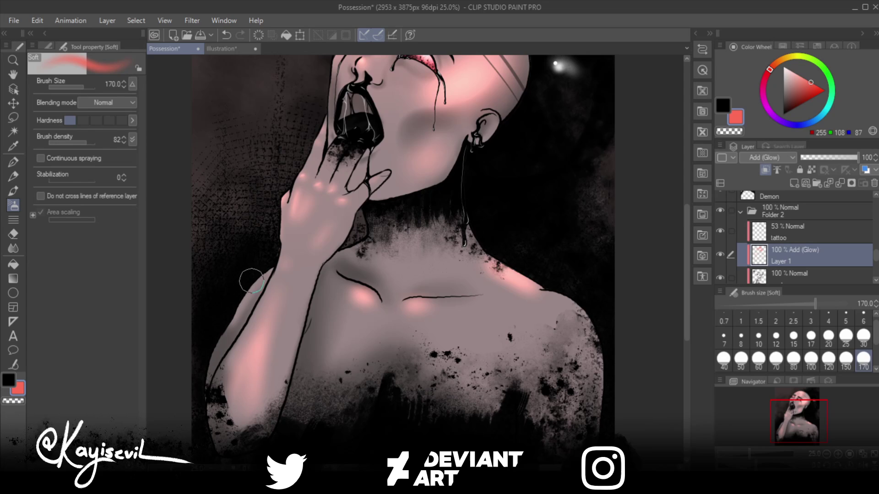
left_click_drag(260, 272, 236, 311)
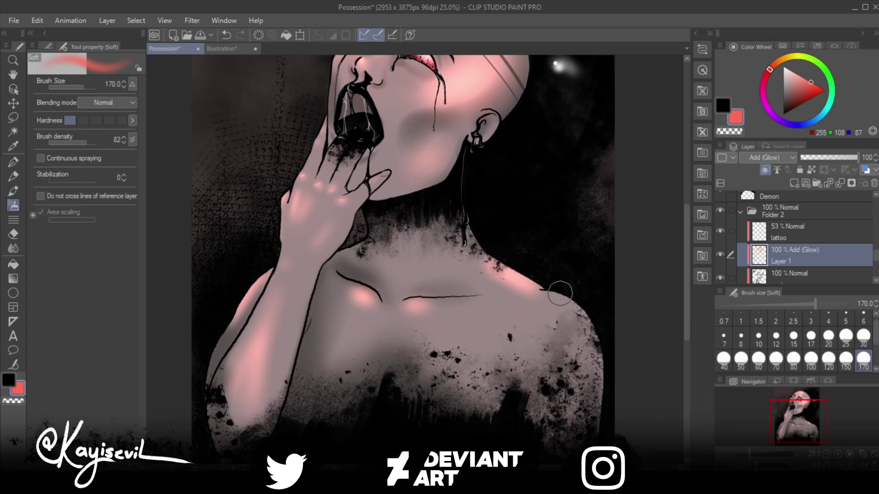
left_click_drag(586, 313, 588, 338)
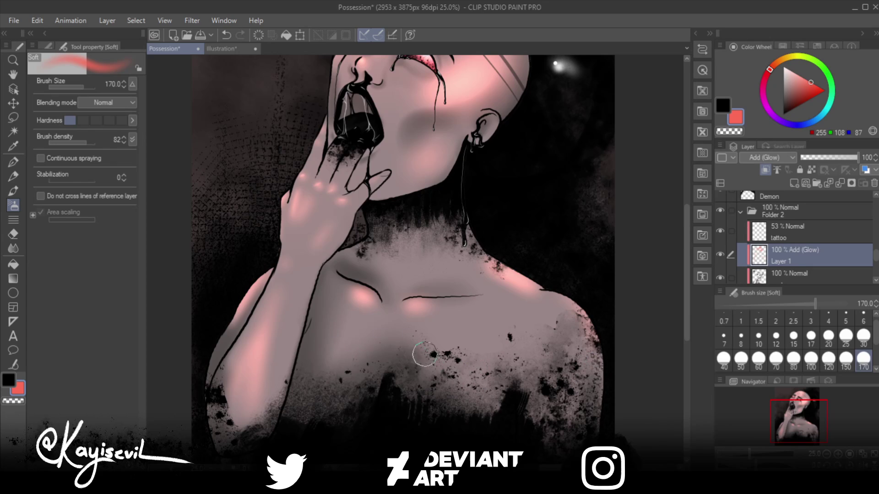
Step: Try airbrushing a broad coral glow over the middle of the chest with a much larger Soft airbrush
key("bracketright")
key("bracketright")
key("bracketright")
key("bracketright")
key("bracketright")
key("bracketright")
key("bracketright")
key("bracketright")
key("bracketright")
key("bracketright")
key("bracketleft")
key("bracketleft")
key("bracketleft")
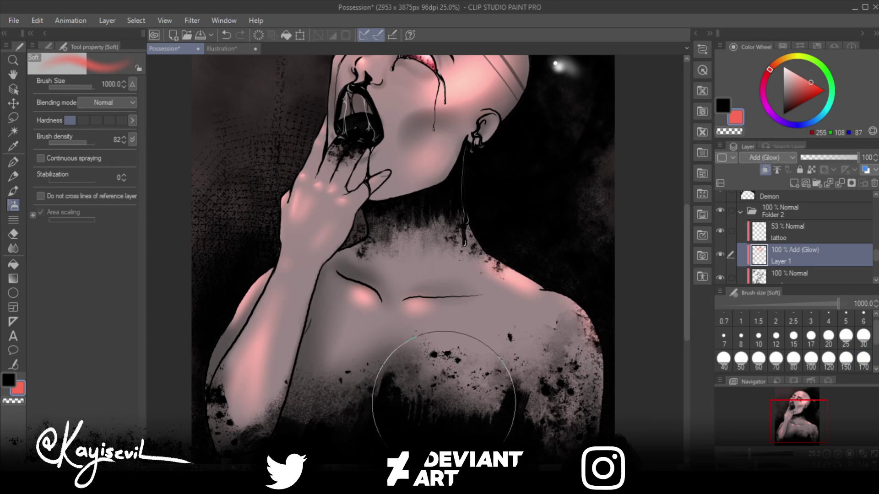
key("bracketright")
left_click_drag(444, 390, 441, 344)
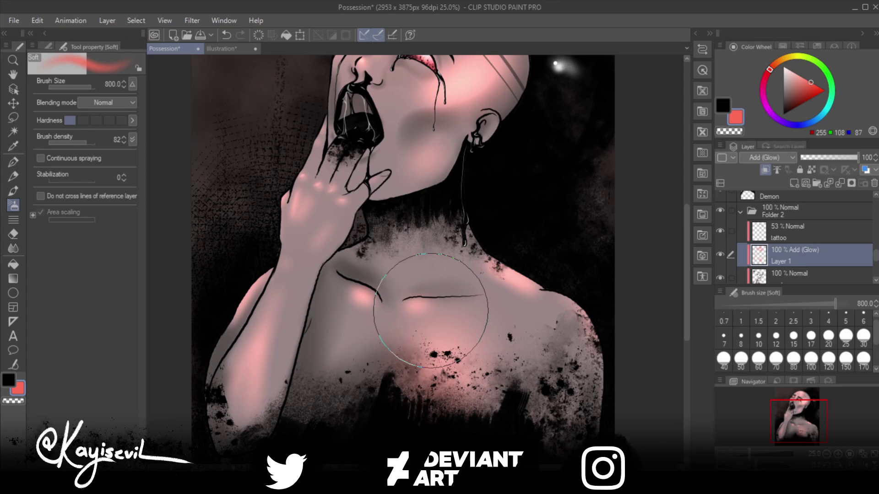
key("ctrl+z")
Step: Airbrush a softer coral glow onto the middle of the chest and beside the forearm at brush size 500
key("bracketleft")
key("bracketleft")
key("bracketleft")
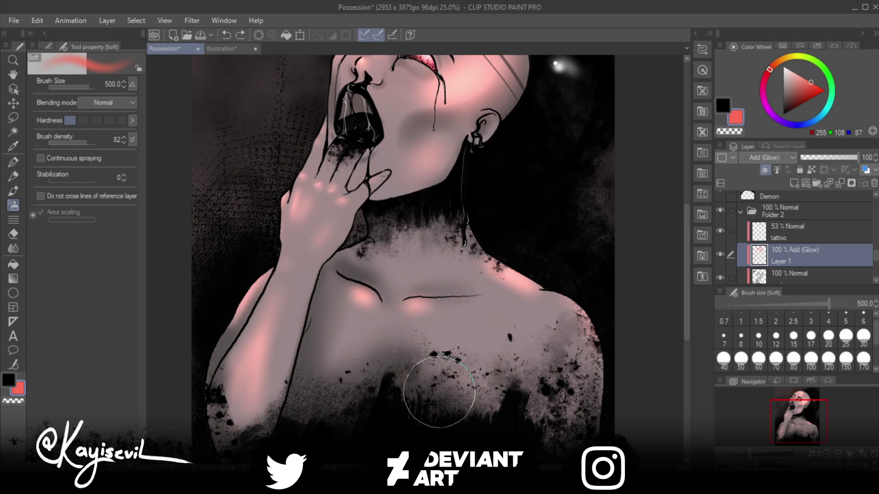
left_click_drag(439, 397, 441, 366)
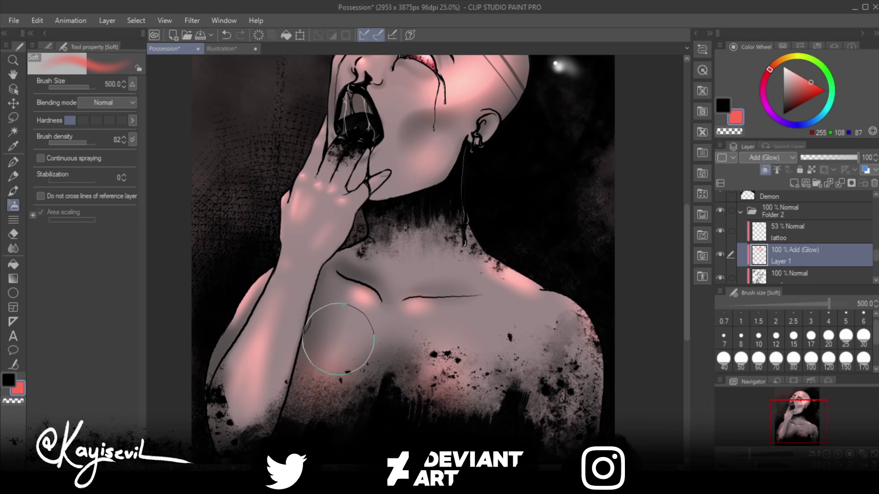
Step: Build up the coral highlight on the chest beside the forearm, reducing the brush to 170, 100 and 70
key("bracketleft")
key("bracketleft")
key("bracketleft")
key("bracketleft")
key("bracketleft")
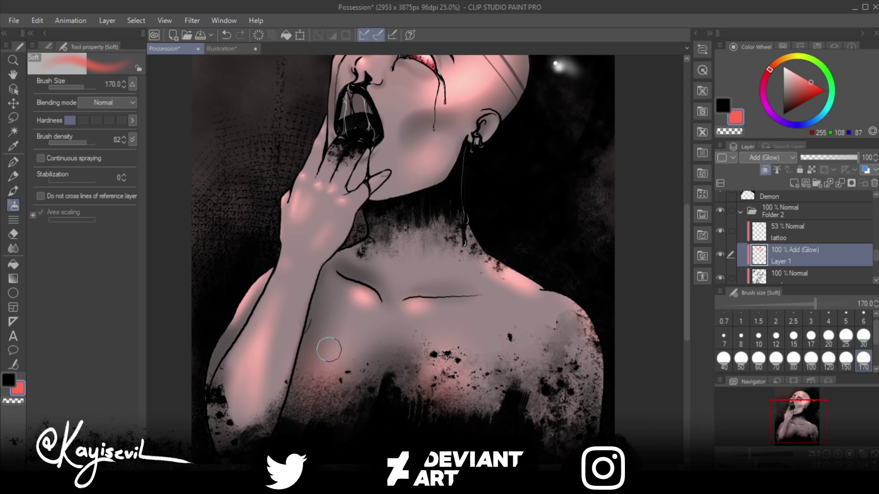
key("bracketleft")
key("bracketleft")
key("bracketleft")
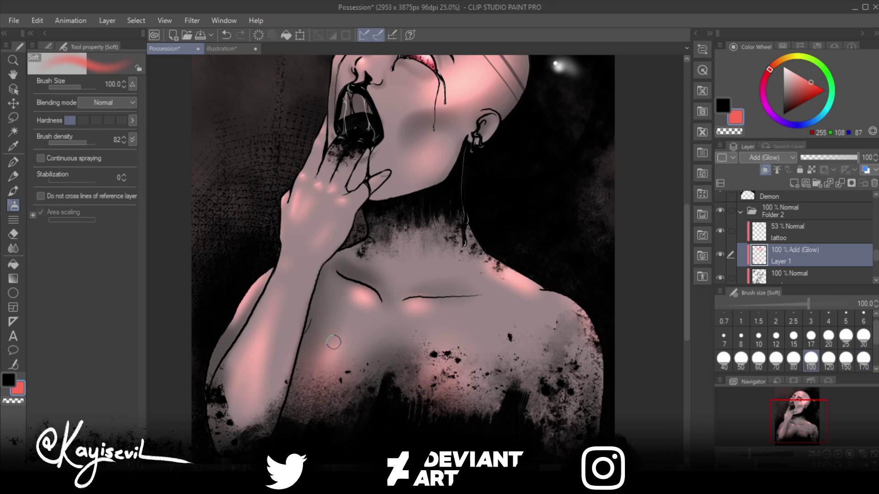
key("bracketleft")
key("bracketleft")
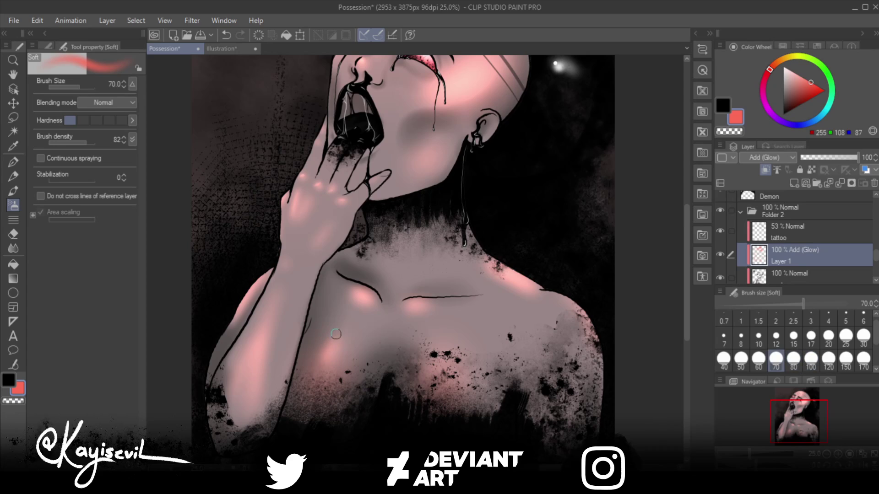
Step: Refine the chest highlight beside the forearm at brush size 50 and airbrush coral in the middle of the chest at 150
key("bracketleft")
key("bracketleft")
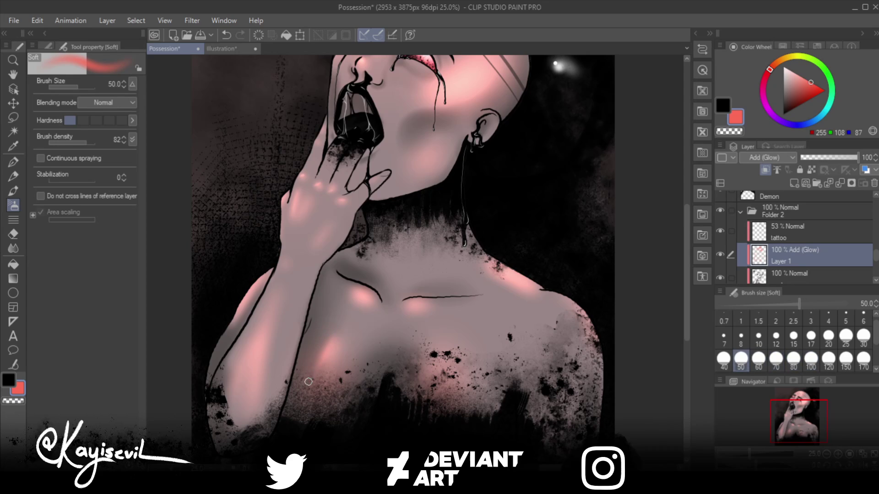
key("bracketright")
key("bracketright")
key("bracketright")
key("bracketright")
key("bracketright")
key("bracketright")
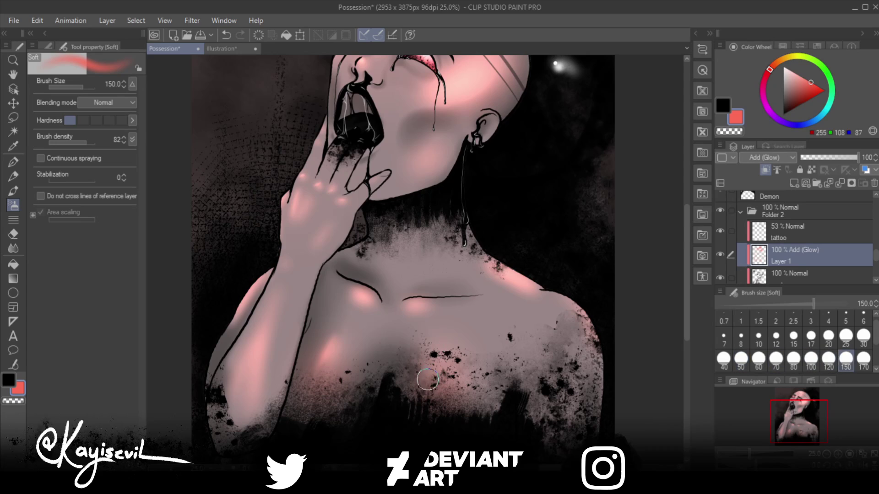
left_click_drag(427, 381, 447, 332)
Step: Sharpen the coral highlight in the middle of the chest into a thin streak, reducing the brush to 120, 70, 50 and 30
key("bracketleft")
key("bracketleft")
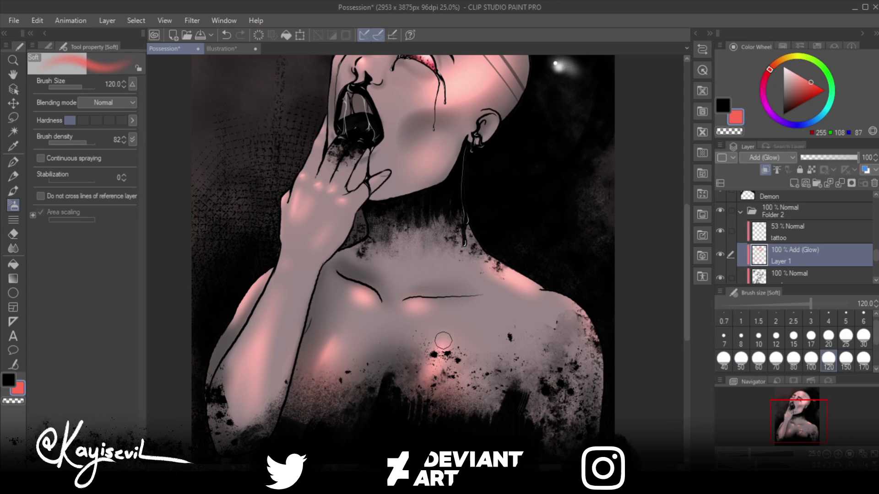
key("bracketleft")
key("bracketleft")
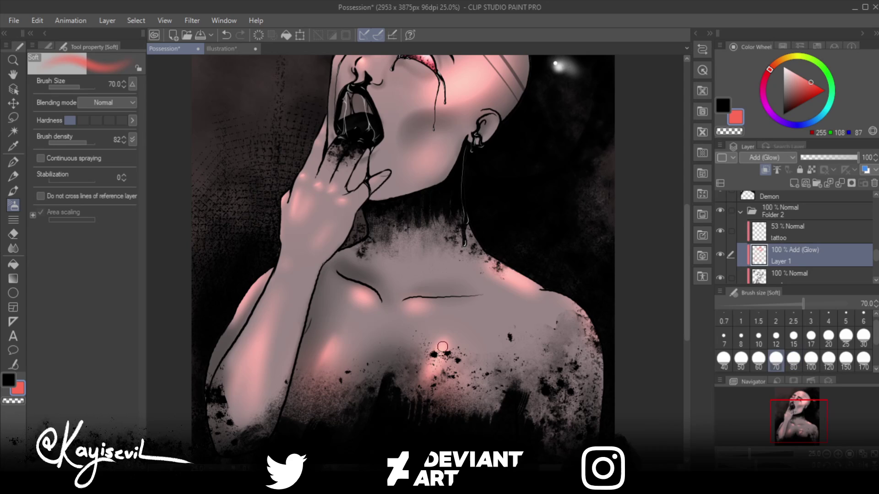
key("bracketleft")
key("bracketleft")
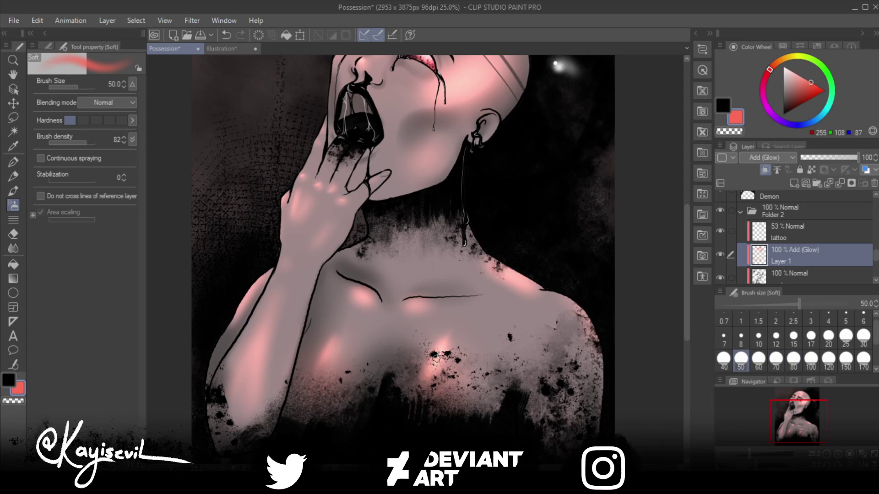
key("bracketleft")
key("bracketleft")
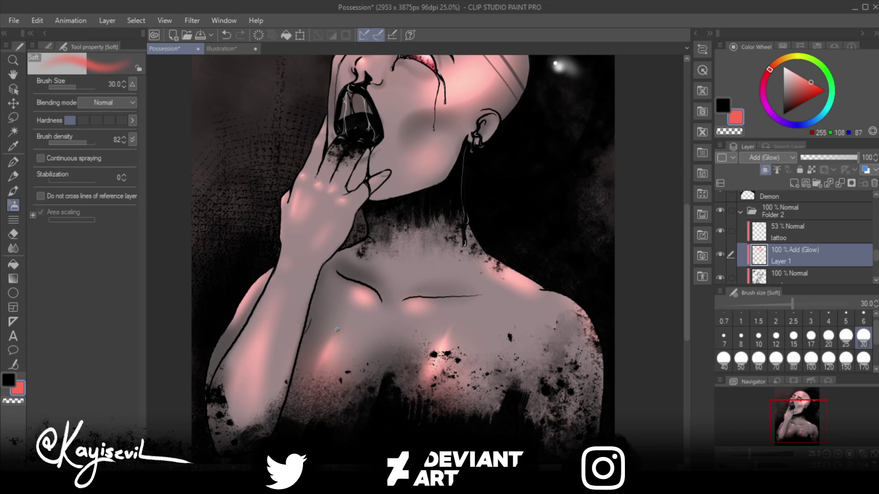
Step: Airbrush a thin coral streak on the chest beside the forearm at size 30 and broaden its glow with sizes 80, 300 and 400
left_click_drag(337, 329, 317, 372)
key("bracketright")
key("bracketright")
key("bracketright")
key("bracketright")
key("bracketright")
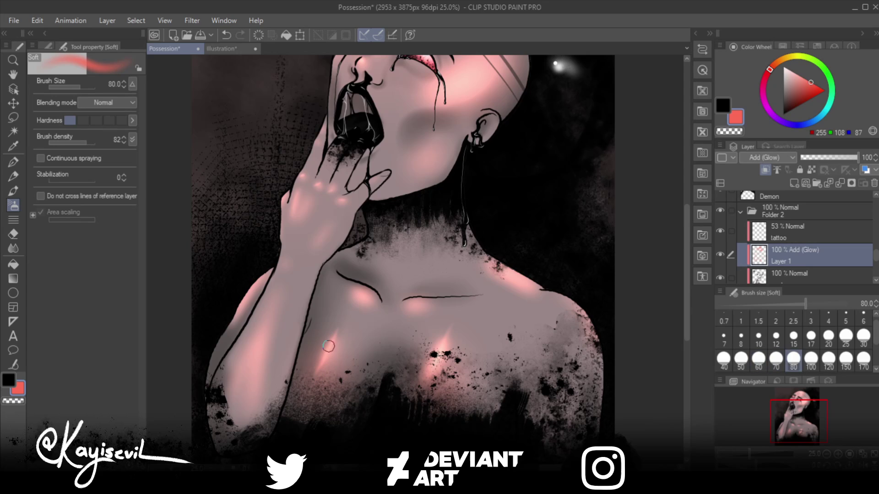
key("bracketright")
key("bracketright")
left_click_drag(329, 344, 301, 402)
key("bracketright")
key("bracketright")
key("bracketright")
key("bracketright")
key("bracketright")
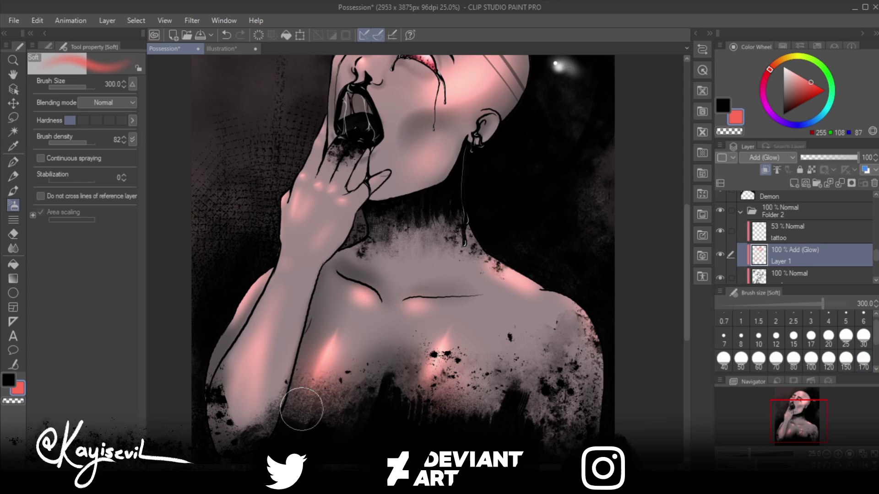
key("bracketright")
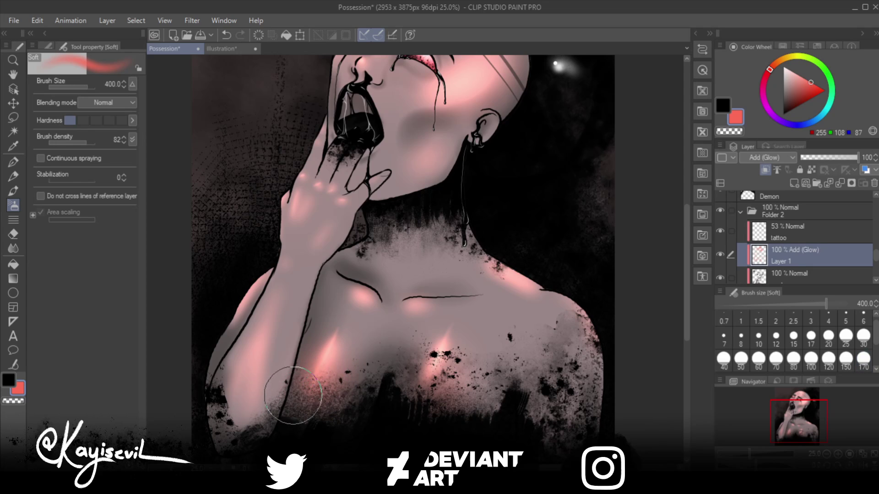
Step: Airbrush tighter coral highlights directly beneath both collarbone lines at brush sizes 60 and 50
key("bracketleft")
key("bracketleft")
key("bracketleft")
key("bracketleft")
key("bracketleft")
key("bracketleft")
key("bracketleft")
key("bracketleft")
key("bracketleft")
key("bracketleft")
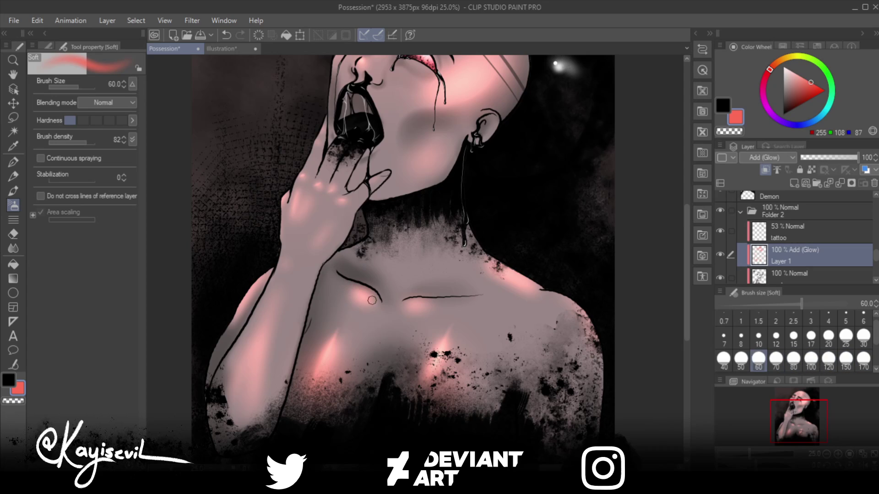
key("bracketleft")
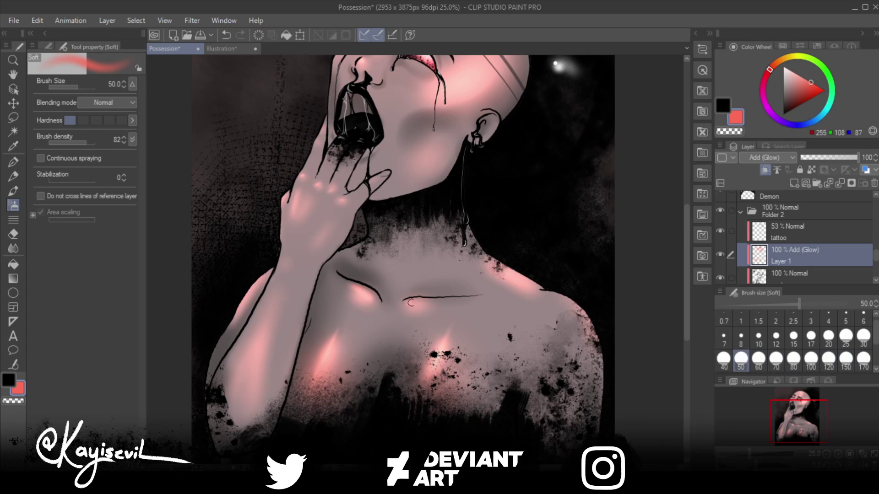
left_click_drag(411, 302, 451, 303)
key("ctrl+z")
left_click_drag(404, 304, 439, 302)
Step: Airbrush a faint coral wash across the whole chest at brush density 29 and brush size 1000
key("bracketright")
key("bracketright")
key("bracketright")
key("bracketright")
key("bracketright")
key("bracketright")
key("bracketright")
key("bracketright")
key("bracketright")
key("bracketright")
key("bracketright")
key("bracketright")
key("bracketright")
key("bracketright")
key("bracketright")
key("bracketright")
key("bracketright")
key("bracketright")
key("bracketright")
key("bracketright")
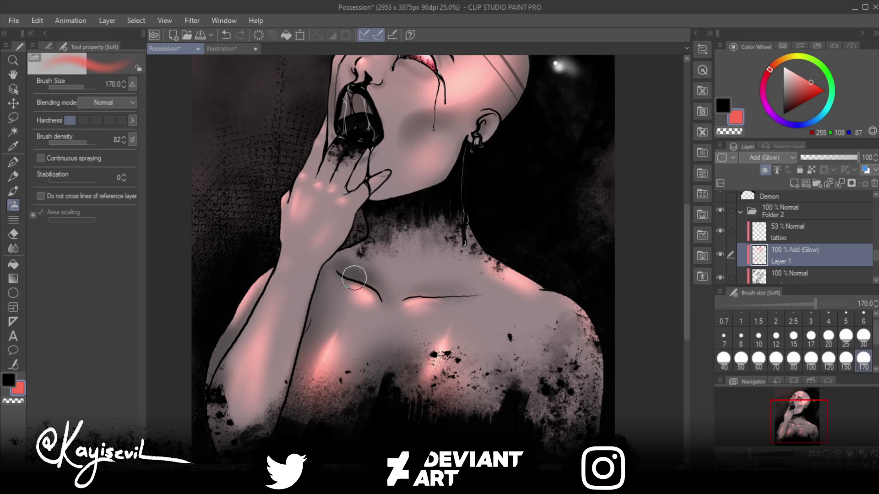
left_click_drag(86, 141, 63, 140)
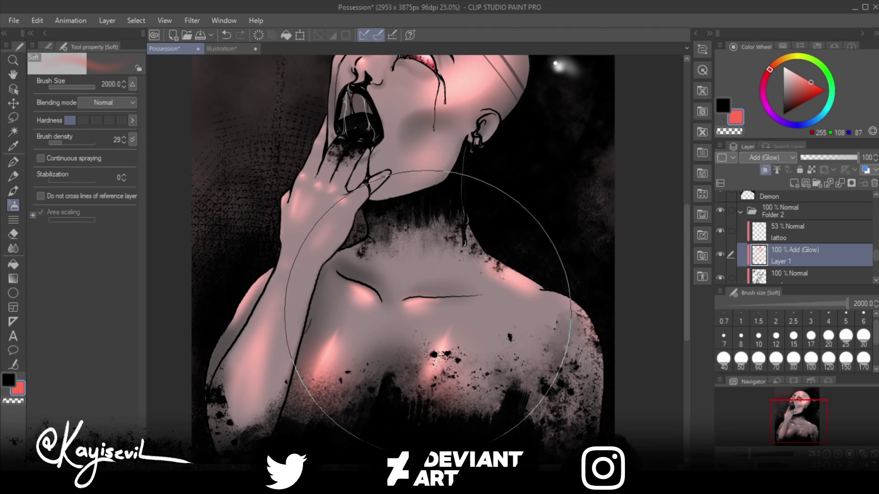
key("bracketleft")
key("bracketleft")
key("bracketleft")
key("bracketleft")
key("bracketleft")
key("bracketleft")
key("bracketright")
key("bracketright")
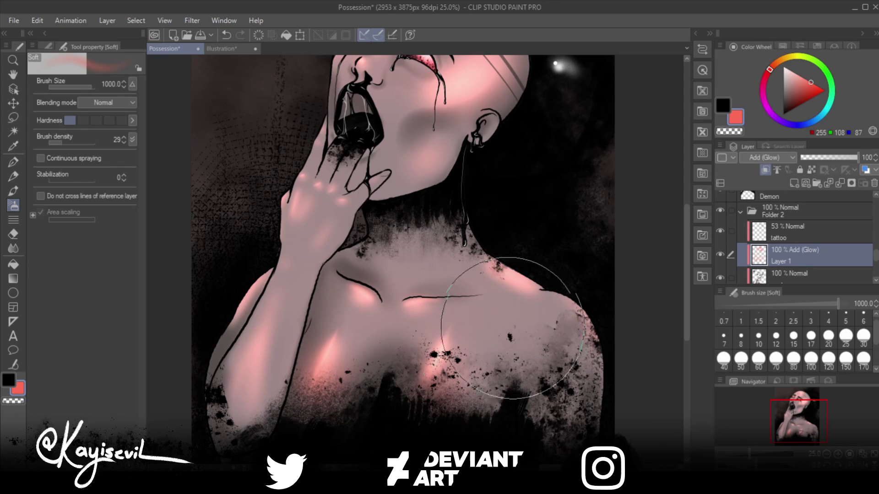
left_click_drag(514, 330, 373, 328)
Step: Reduce the Soft airbrush to size 50 and set its brush density to 82
key("bracketleft")
key("bracketleft")
key("bracketleft")
key("bracketleft")
key("bracketleft")
key("bracketleft")
key("bracketleft")
key("bracketleft")
key("bracketleft")
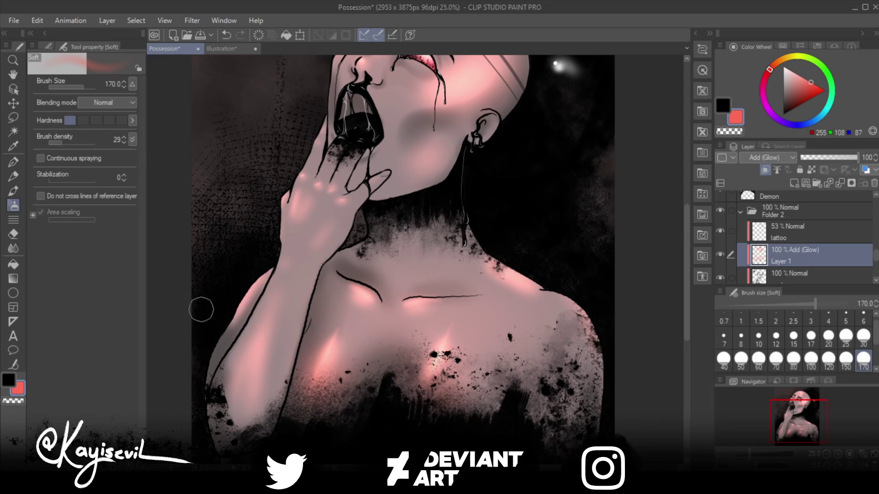
key("bracketleft")
key("bracketleft")
key("bracketleft")
key("bracketleft")
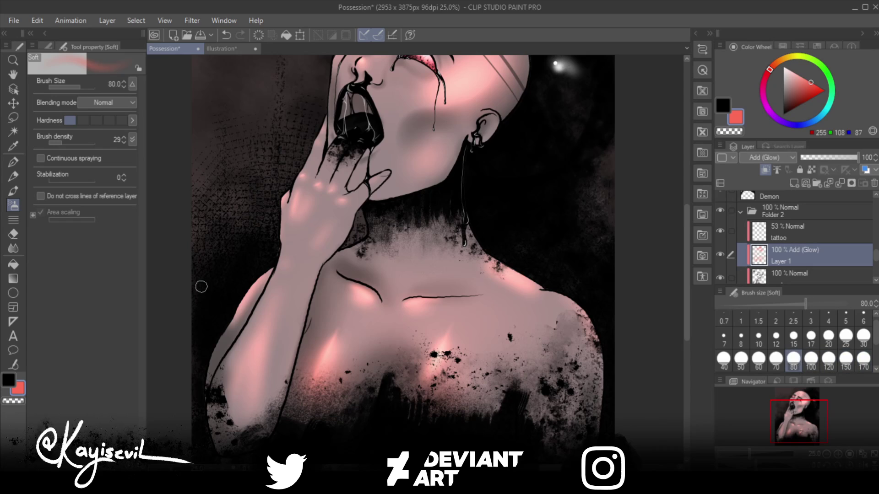
key("bracketleft")
key("bracketleft")
key("bracketleft")
left_click_drag(60, 140, 87, 139)
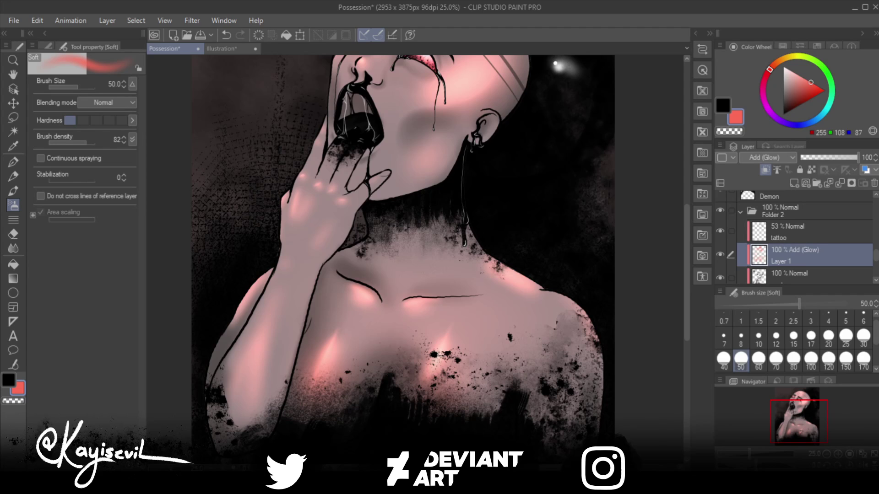
Step: Airbrush coral highlights between the ear's upper rim lines and along the inside of its back edge at brush size 30
left_click_drag(412, 114, 427, 261)
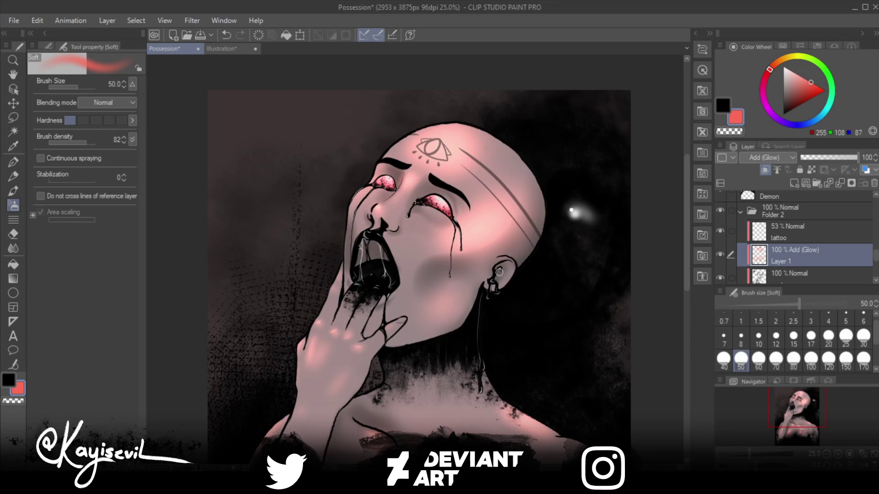
scroll(499, 272, "up", 8)
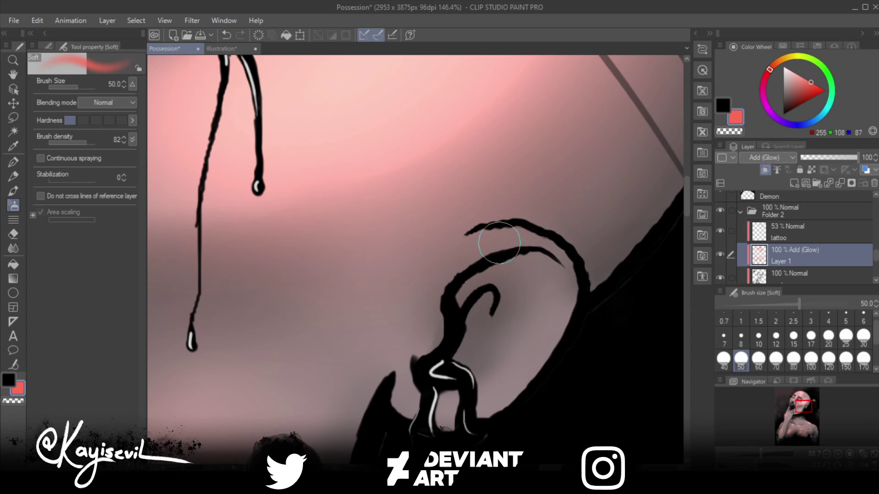
scroll(485, 244, "up", 2)
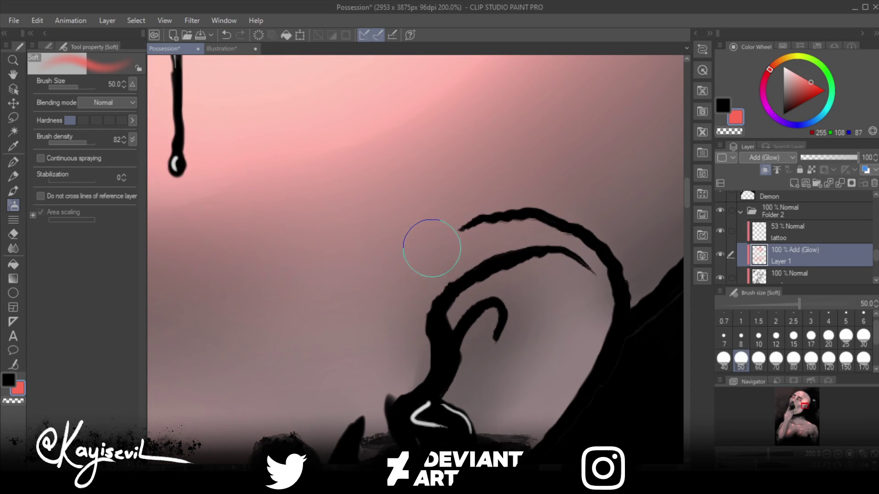
left_click_drag(447, 269, 383, 251)
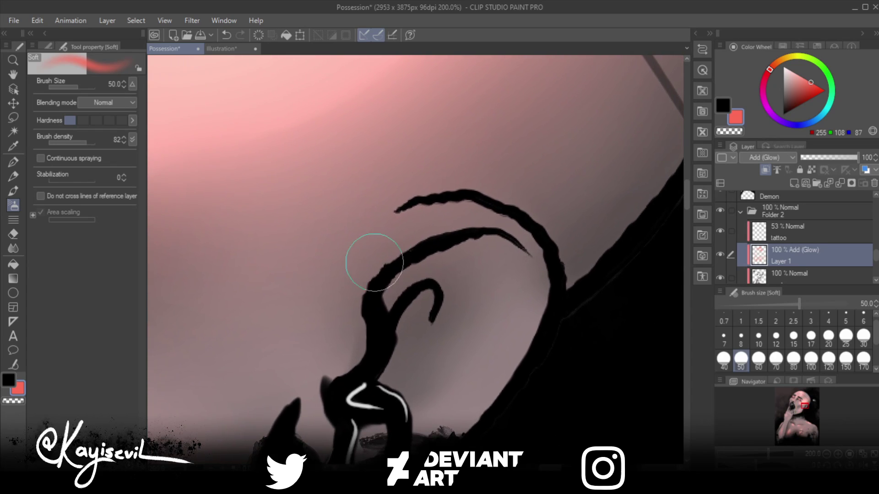
key("bracketleft")
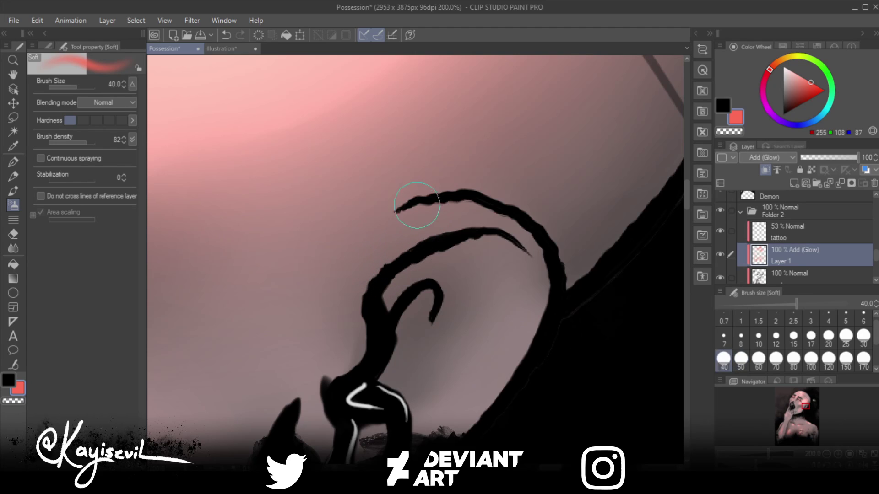
key("bracketleft")
key("bracketleft")
key("bracketleft")
key("bracketleft")
key("bracketleft")
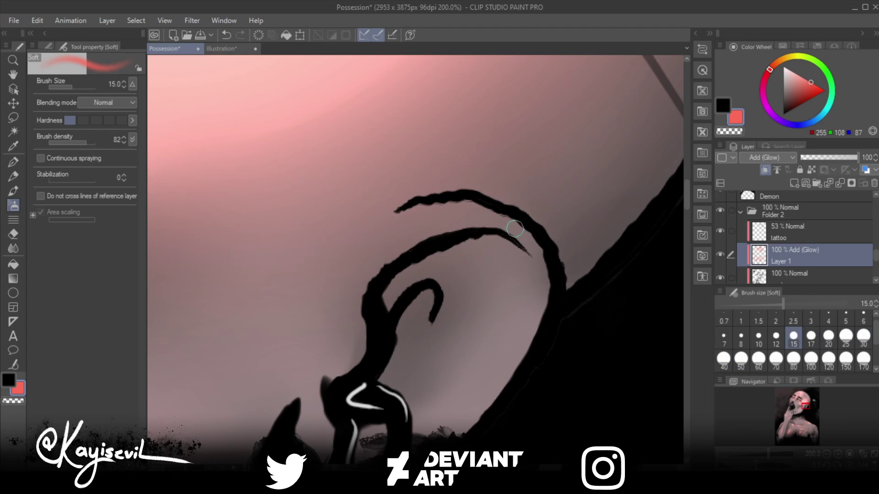
key("bracketright")
key("bracketright")
key("bracketright")
key("bracketright")
left_click_drag(402, 227, 520, 229)
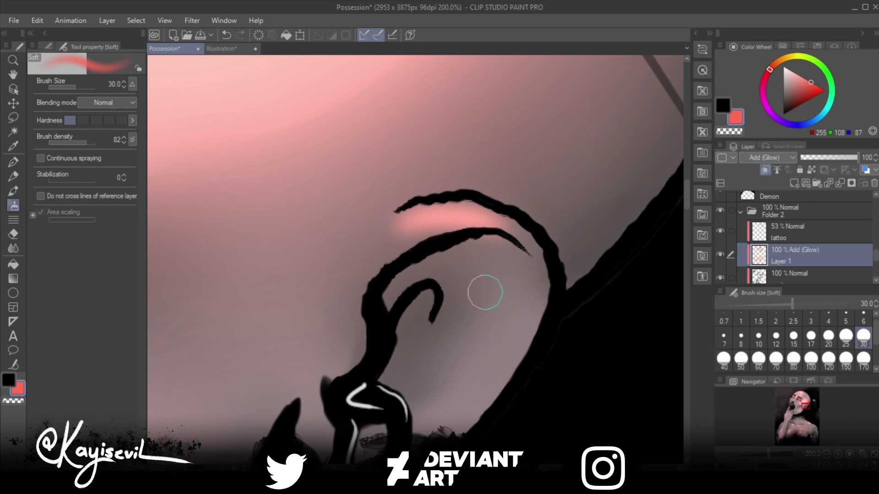
mouse_move(525, 279)
left_mouse_down()
mouse_move(528, 299)
mouse_move(476, 385)
left_mouse_up()
Step: Brighten the core of the highlight under the ear's upper rim with brush sizes 10 and 6
key("bracketleft")
key("bracketleft")
key("bracketleft")
key("bracketleft")
key("bracketleft")
key("bracketleft")
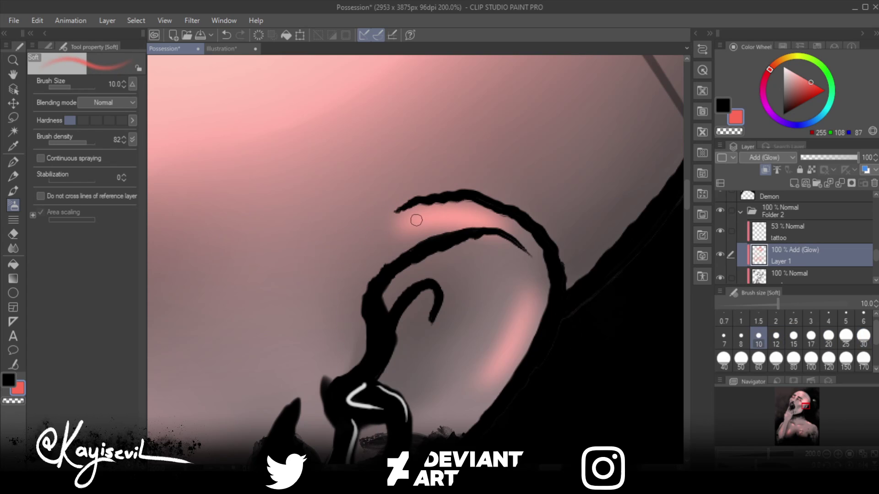
left_click_drag(416, 221, 481, 213)
key("bracketleft")
key("bracketleft")
key("bracketleft")
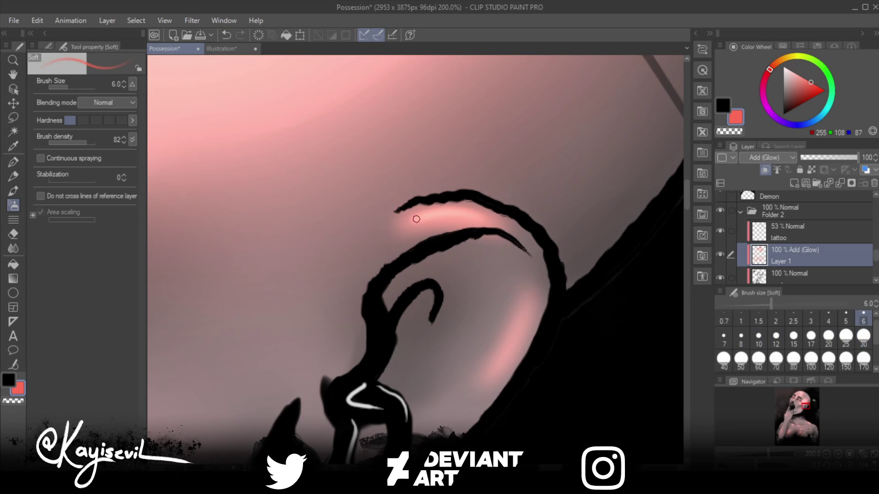
left_click_drag(416, 219, 458, 213)
Step: Build up the coral highlight along the inside of the ear's back edge at brush sizes 17 and 25
key("bracketright")
key("bracketright")
key("bracketright")
key("bracketright")
key("bracketright")
key("bracketright")
left_click_drag(526, 280, 496, 372)
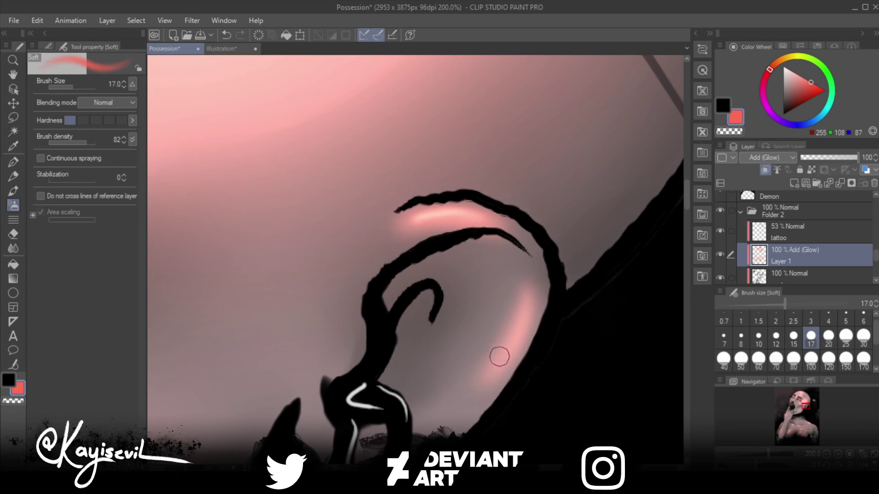
key("bracketright")
key("bracketright")
mouse_move(535, 285)
left_mouse_down()
mouse_move(532, 320)
mouse_move(498, 375)
left_mouse_up()
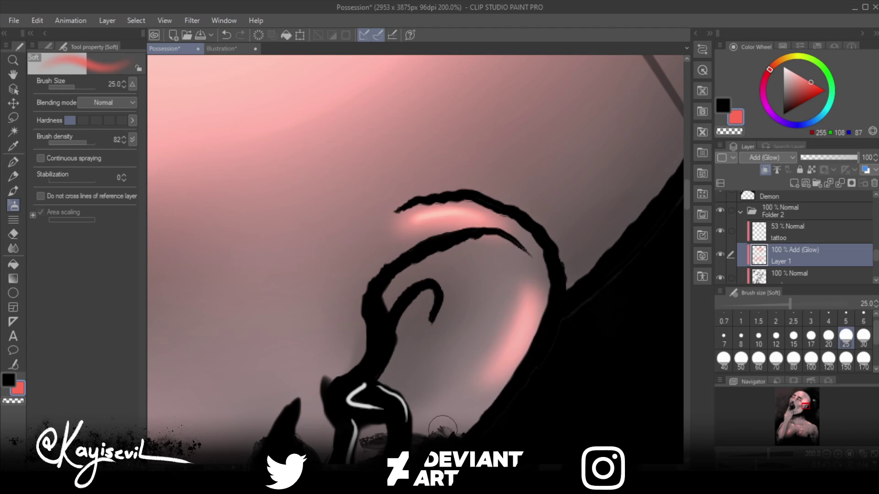
Step: Add a thin bright core to the highlight along the ear's back edge, reducing the brush to 17, 6 and 4
key("bracketleft")
key("bracketleft")
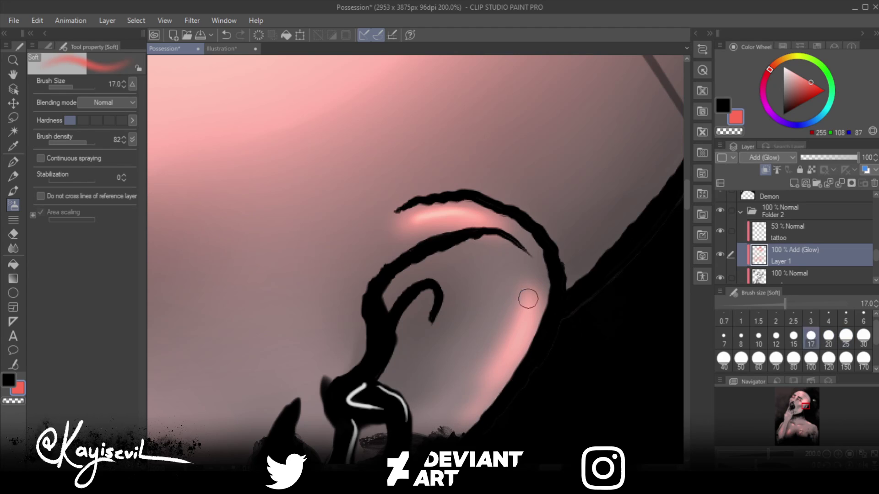
key("bracketleft")
key("bracketleft")
key("bracketleft")
left_click_drag(527, 290, 500, 388)
key("bracketleft")
key("bracketleft")
key("bracketleft")
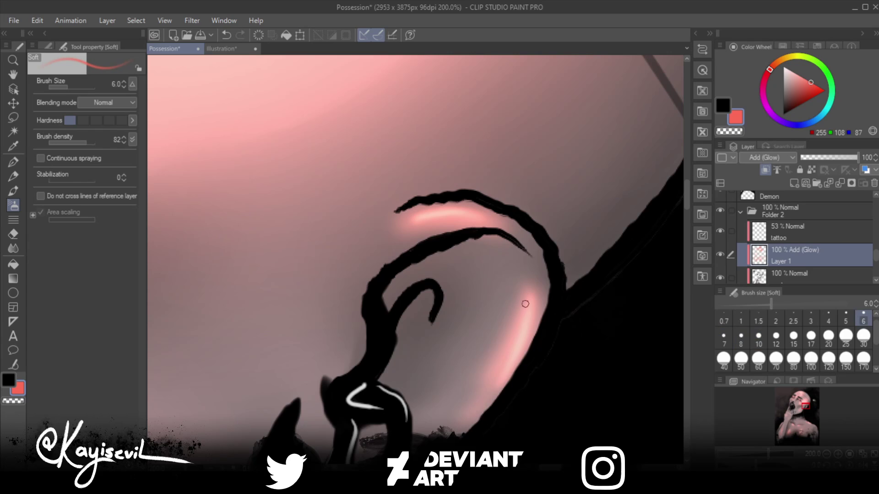
key("bracketleft")
key("bracketleft")
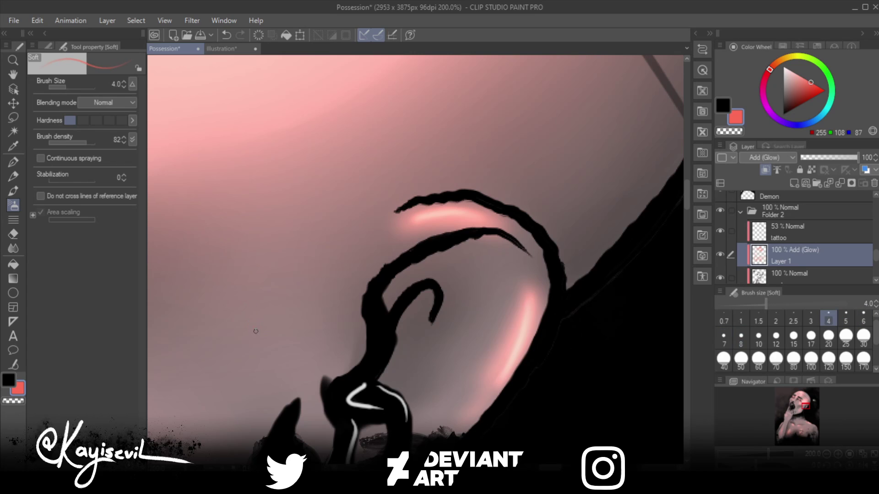
scroll(256, 331, "down", 8)
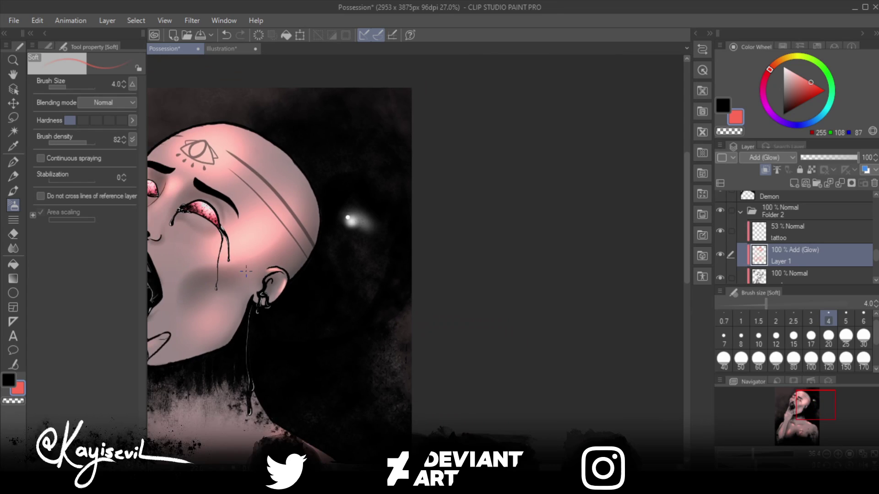
scroll(246, 272, "down", 3)
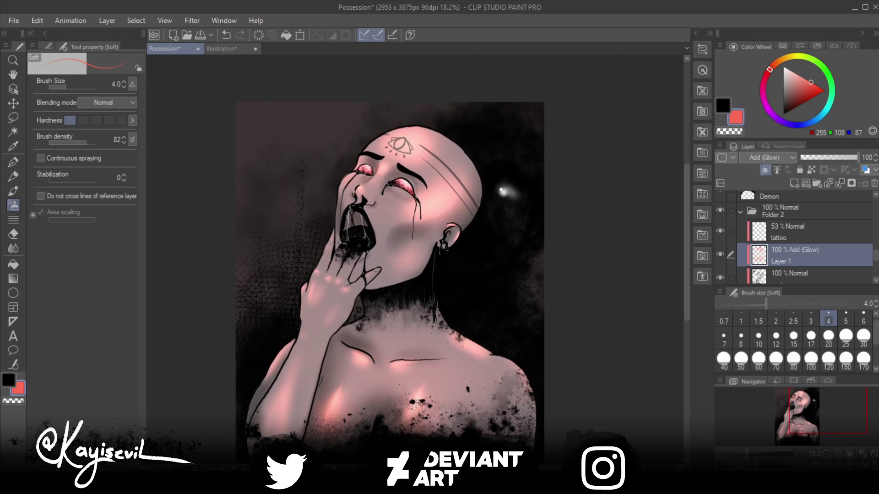
scroll(420, 270, "down", 2)
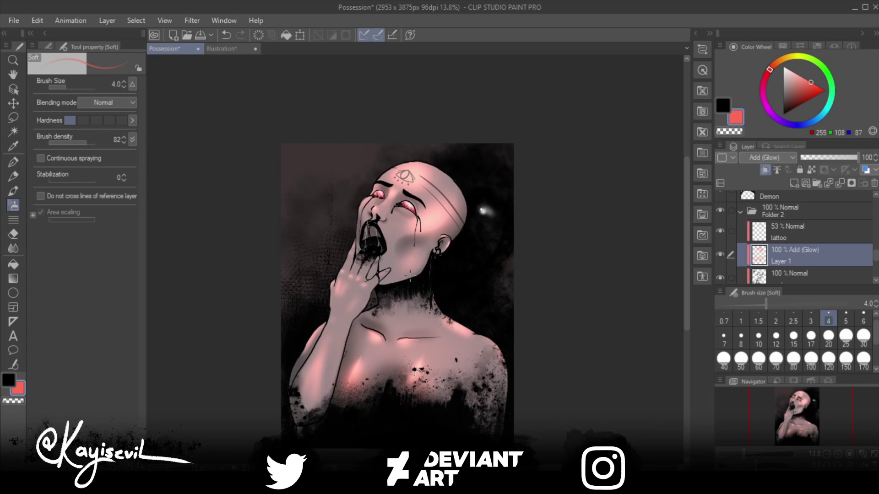
left_click_drag(412, 284, 440, 235)
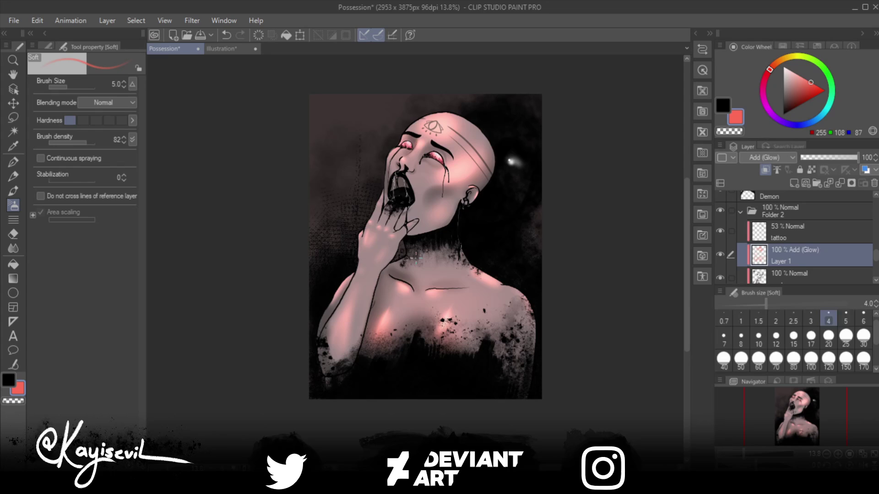
Step: Try a broad coral glow over the speckled shoulder with the soft airbrush at brush size 700
left_click(724, 360)
key("bracketright")
key("bracketright")
key("bracketright")
key("bracketright")
key("bracketright")
key("bracketright")
key("bracketright")
key("bracketright")
key("bracketright")
key("bracketright")
key("bracketright")
key("bracketright")
key("bracketright")
key("bracketright")
key("bracketright")
key("bracketright")
key("bracketright")
key("bracketright")
key("bracketright")
key("bracketright")
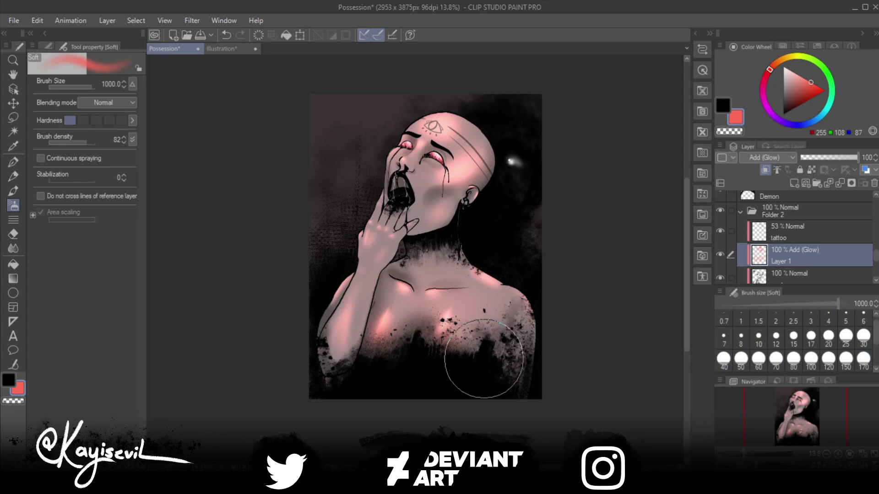
key("bracketleft")
key("bracketleft")
key("bracketleft")
key("bracketleft")
key("bracketleft")
key("bracketleft")
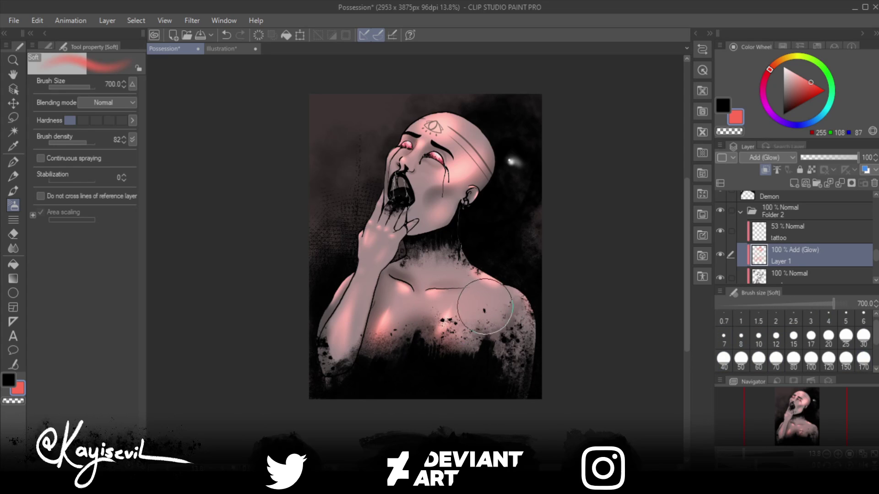
mouse_move(515, 307)
left_mouse_down()
mouse_move(534, 304)
mouse_move(485, 324)
left_mouse_up()
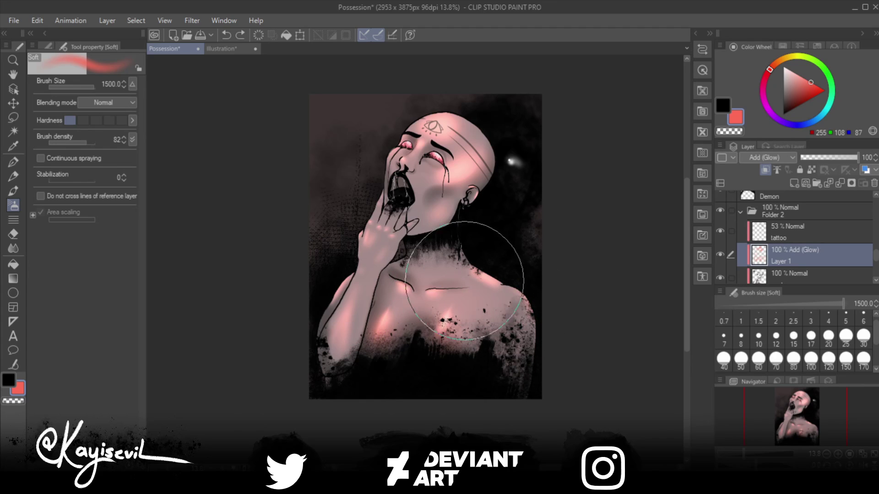
Step: Lower the airbrush density to 21 and glaze a faint coral glow over the speckled shoulder, reducing the brush from 1500 to 500
left_click_drag(86, 140, 58, 140)
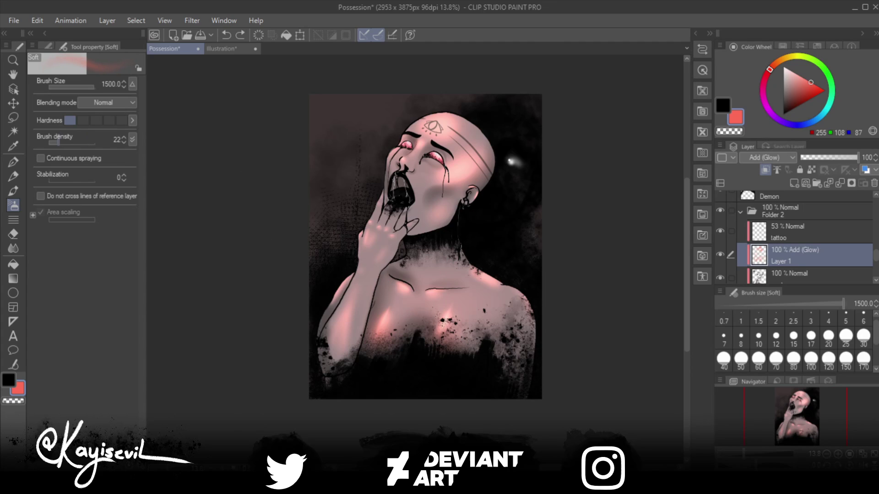
left_click_drag(512, 290, 500, 316)
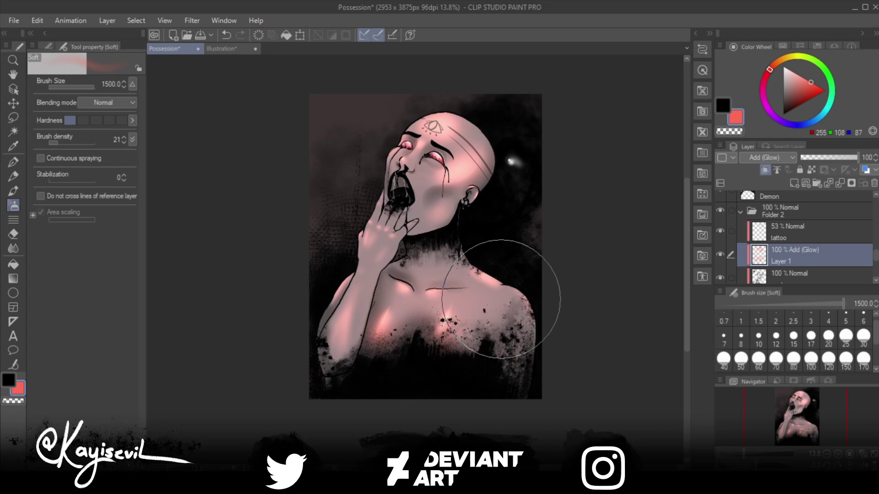
key("bracketleft")
key("bracketleft")
key("bracketleft")
key("bracketleft")
key("bracketleft")
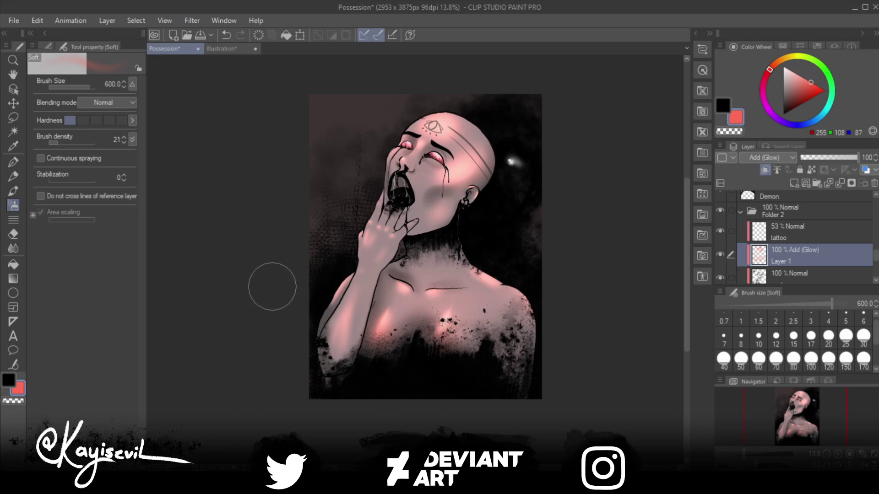
key("bracketleft")
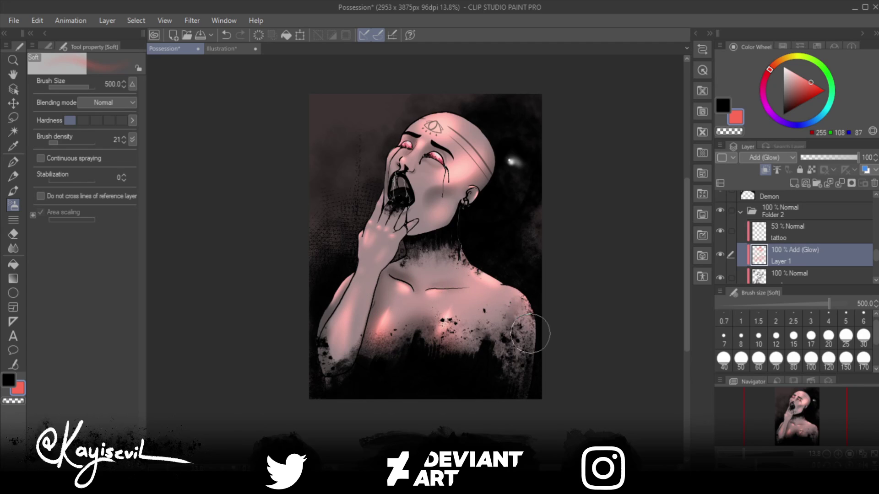
Step: Glaze a soft coral glow on the lower forearm at brush sizes 400 and 250, undoing one stroke before repainting
key("bracketleft")
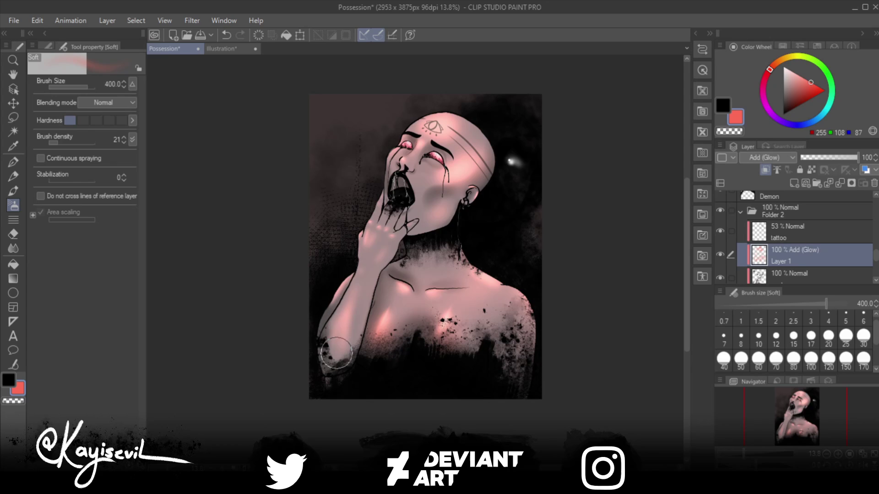
key("bracketleft")
key("bracketleft")
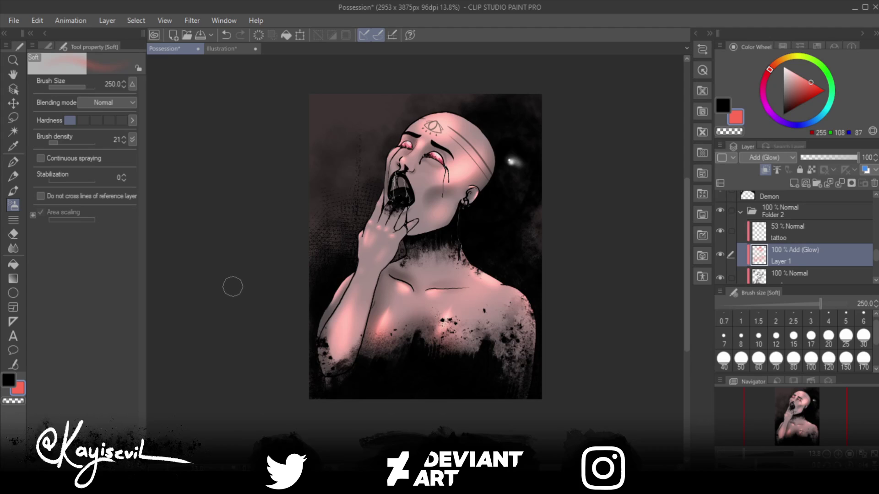
key("ctrl+z")
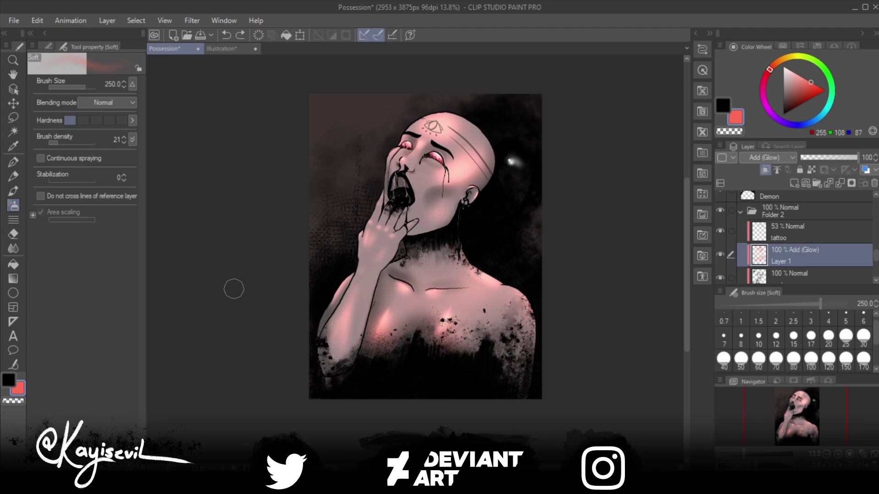
left_click_drag(338, 344, 345, 320)
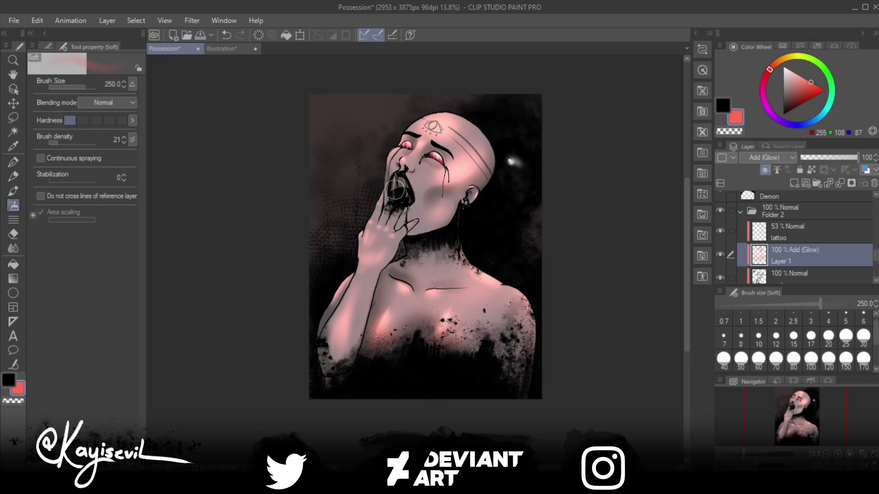
Step: Reduce the soft airbrush to size 80 and down to 60 for smaller highlights on the face
key("bracketright")
key("bracketright")
key("bracketleft")
key("bracketleft")
key("bracketleft")
key("bracketleft")
key("bracketleft")
key("bracketleft")
key("bracketleft")
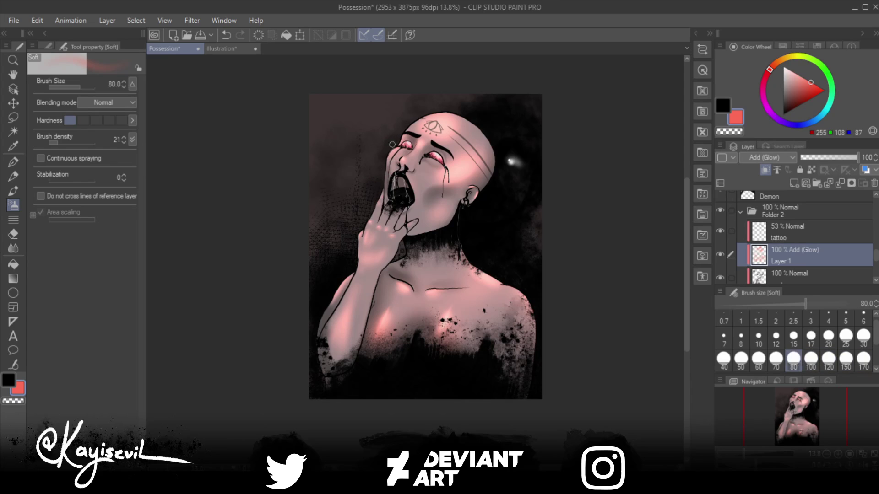
key("bracketleft")
key("bracketleft")
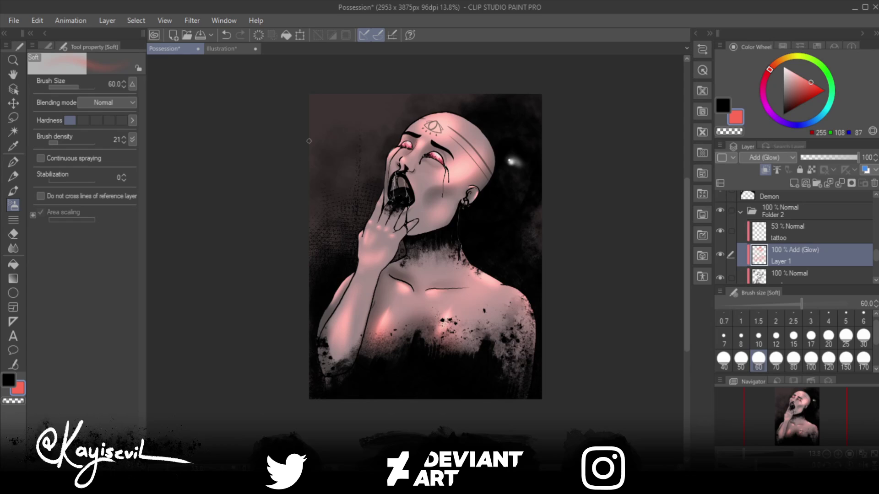
Step: Inspect the mouth up close, hiding and reshowing the sludge and contour layers to see what each covers
left_click(786, 232)
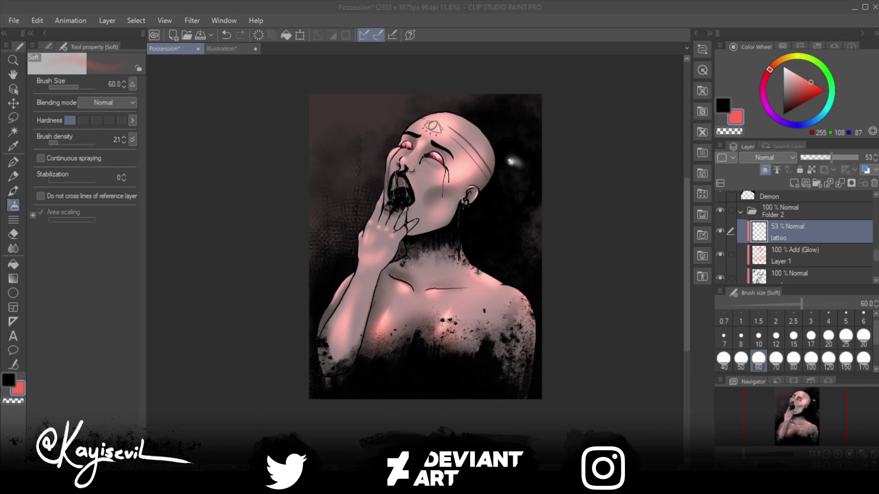
scroll(410, 191, "up", 8)
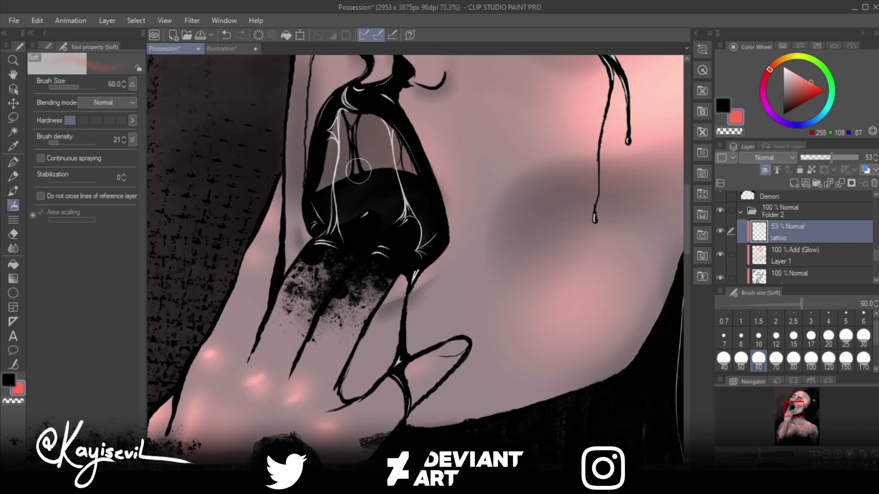
mouse_move(358, 173)
left_mouse_down()
mouse_move(378, 253)
mouse_move(430, 340)
mouse_move(434, 319)
left_mouse_up()
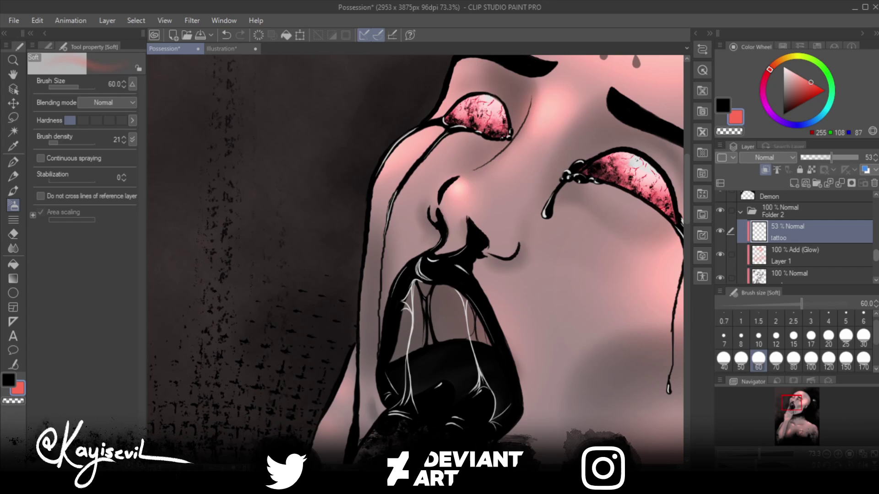
scroll(797, 237, "up", 3)
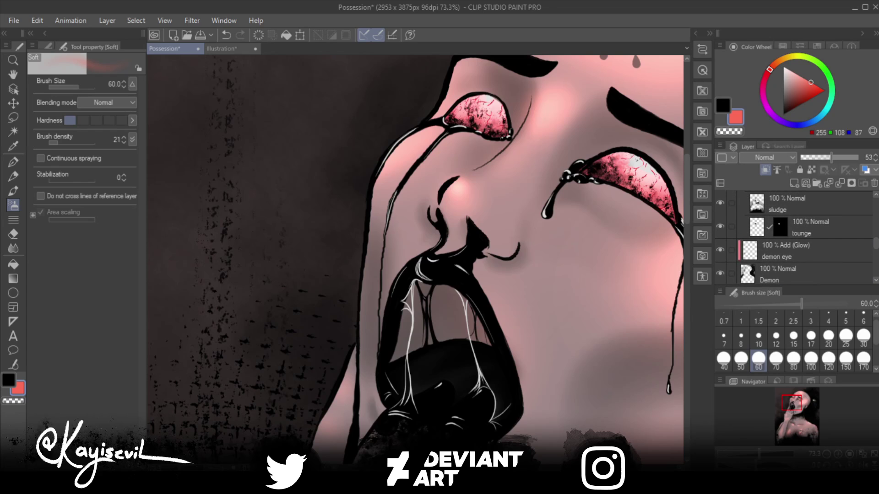
left_click(720, 203)
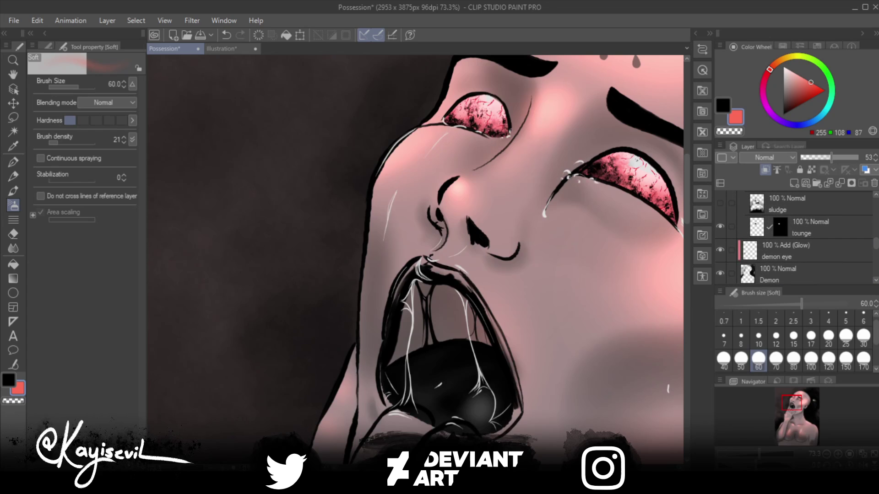
left_click(720, 203)
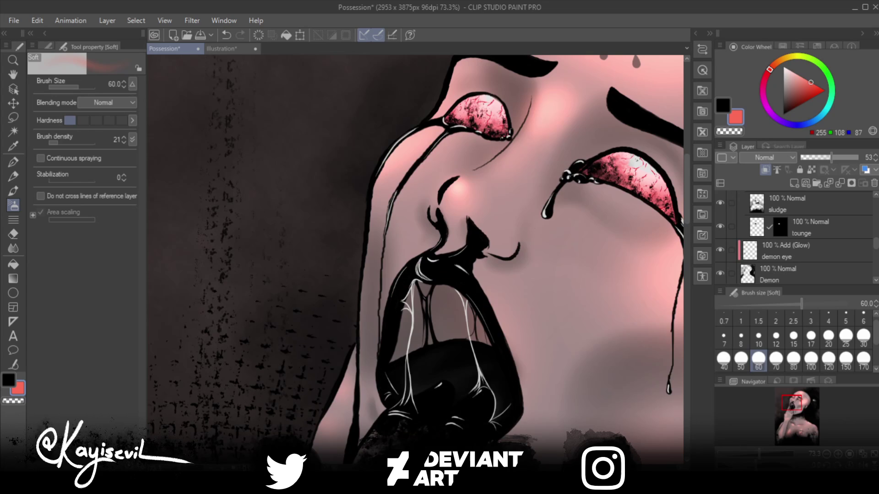
scroll(796, 236, "down", 3)
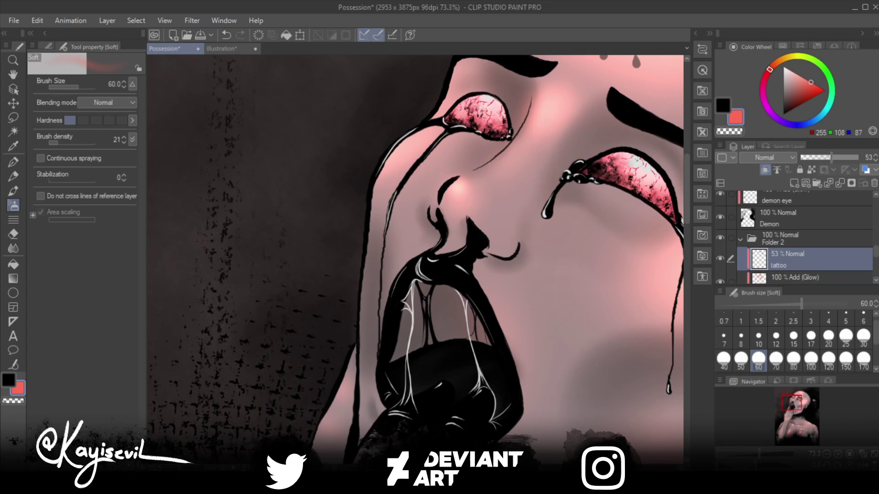
scroll(797, 237, "down", 3)
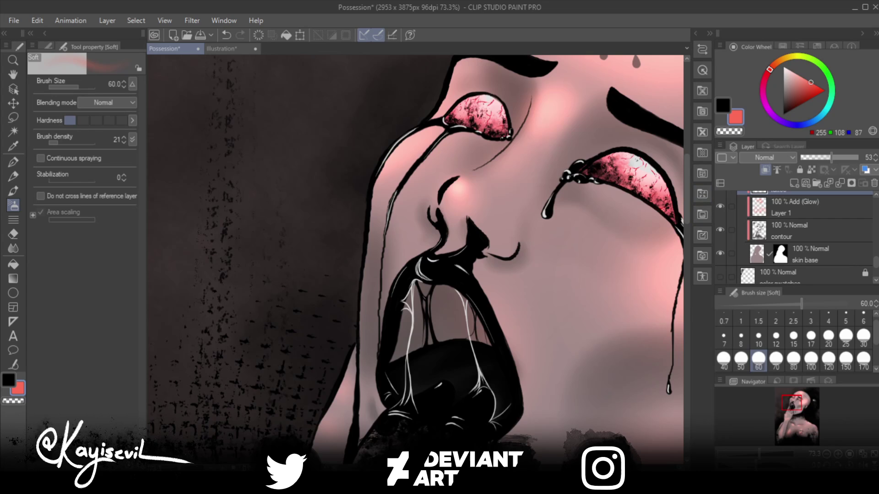
left_click(720, 230)
left_click(720, 230)
Step: On the Add (Glow) layer Layer 1, lasso the inner area of the open mouth behind the saliva strands
left_click(806, 207)
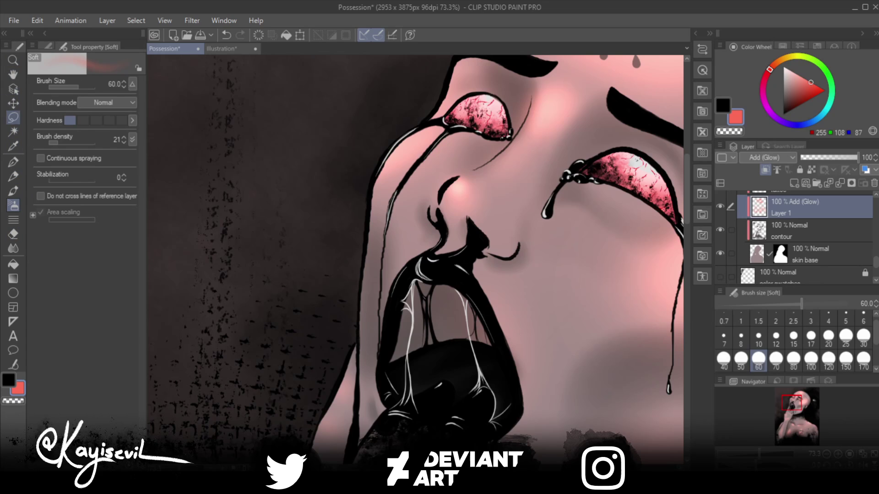
left_click(13, 117)
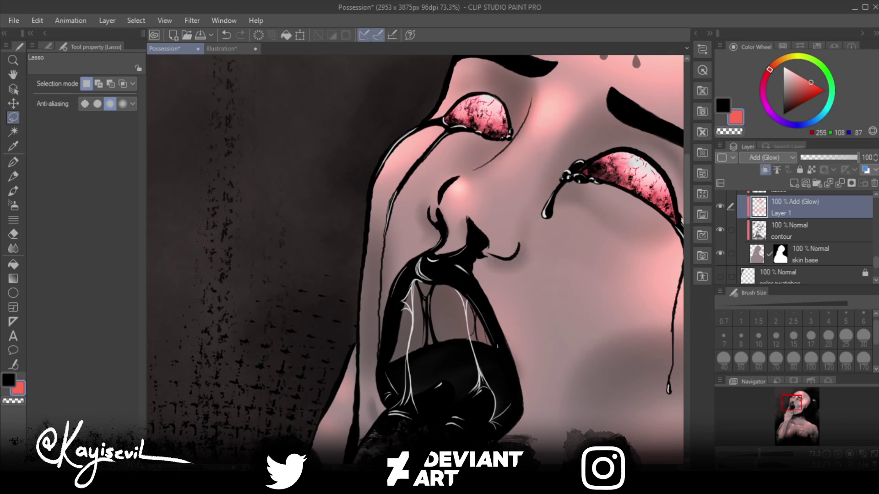
mouse_move(497, 347)
left_mouse_down()
mouse_move(464, 287)
mouse_move(437, 282)
mouse_move(412, 297)
mouse_move(405, 336)
mouse_move(438, 366)
mouse_move(481, 371)
mouse_move(497, 351)
left_mouse_up()
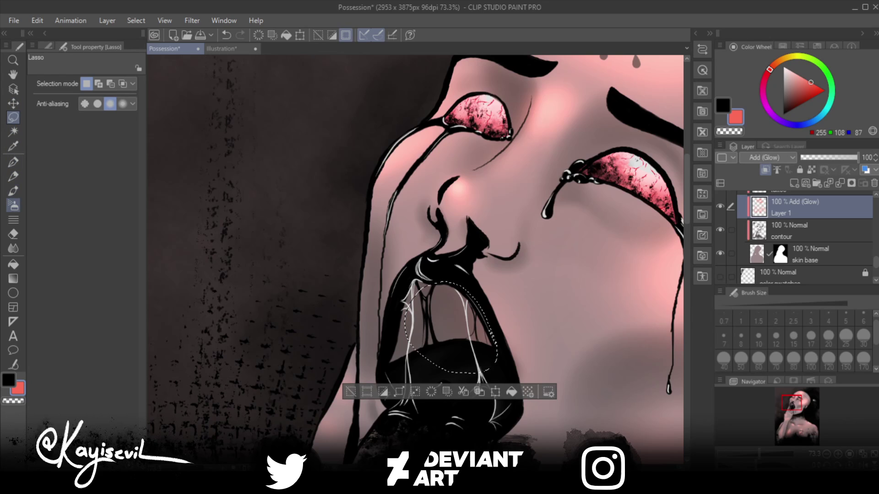
Step: Airbrush a soft coral glow inside the mouth selection with the brush enlarged to about 250 to 300
left_click(13, 205)
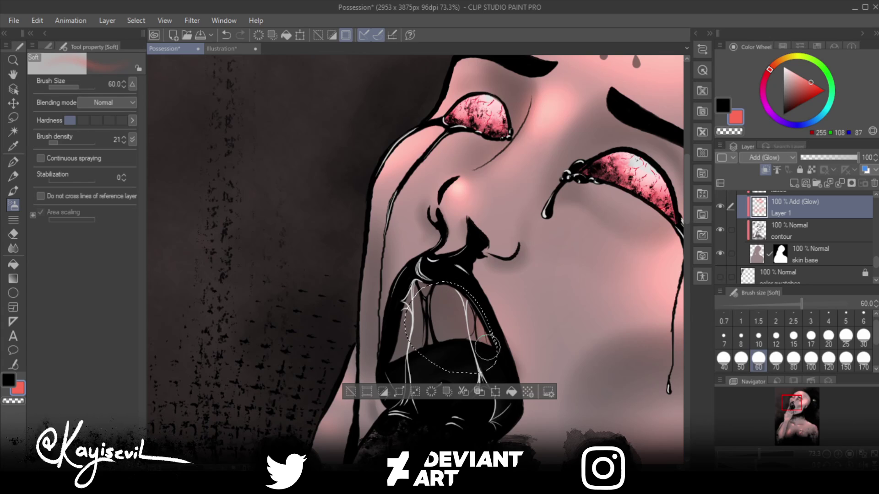
key("bracketright")
key("bracketright")
key("bracketright")
key("bracketright")
key("bracketright")
key("bracketright")
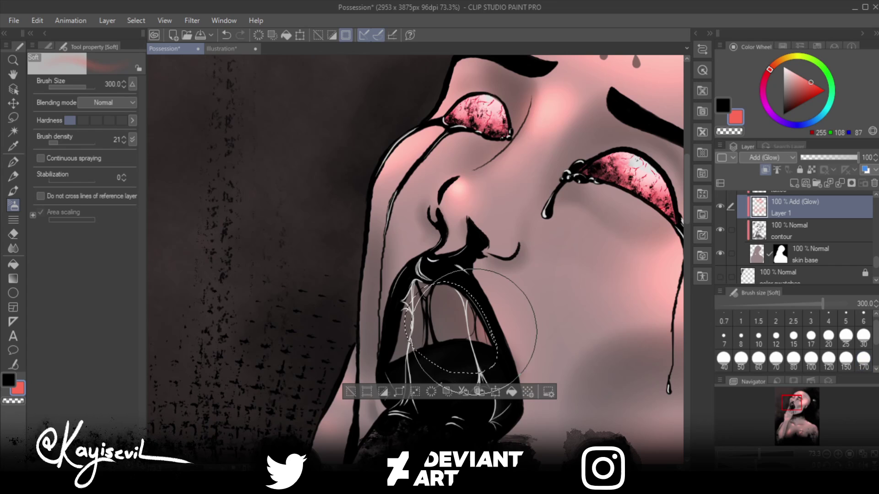
key("bracketright")
key("bracketright")
mouse_move(485, 326)
left_mouse_down()
mouse_move(473, 287)
mouse_move(506, 349)
mouse_move(438, 275)
mouse_move(402, 270)
mouse_move(448, 269)
mouse_move(466, 281)
mouse_move(501, 339)
mouse_move(488, 333)
mouse_move(461, 289)
mouse_move(481, 309)
mouse_move(504, 363)
mouse_move(446, 267)
mouse_move(467, 285)
mouse_move(497, 350)
mouse_move(455, 350)
mouse_move(464, 379)
left_mouse_up()
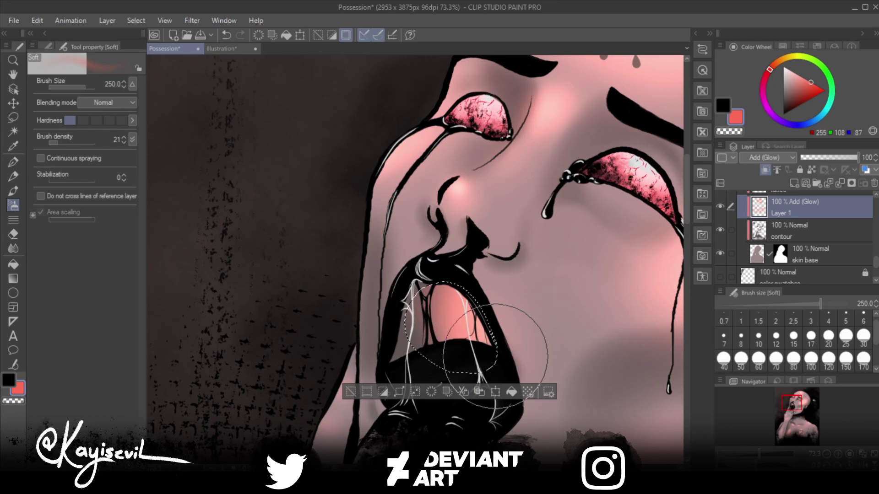
Step: Build up the coral glow along the back edge of the mouth's interior at brush sizes 80, 50 and 30
key("bracketleft")
key("bracketleft")
key("bracketleft")
key("bracketleft")
key("bracketleft")
key("bracketleft")
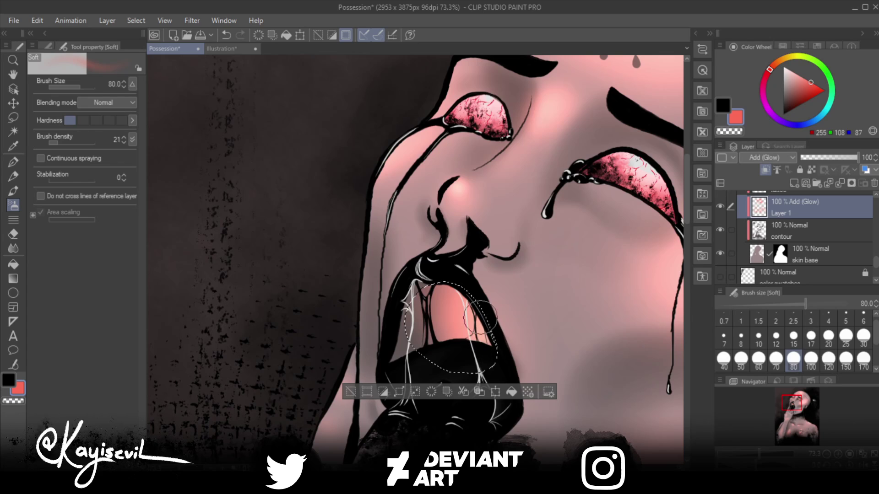
key("bracketleft")
key("bracketleft")
key("bracketleft")
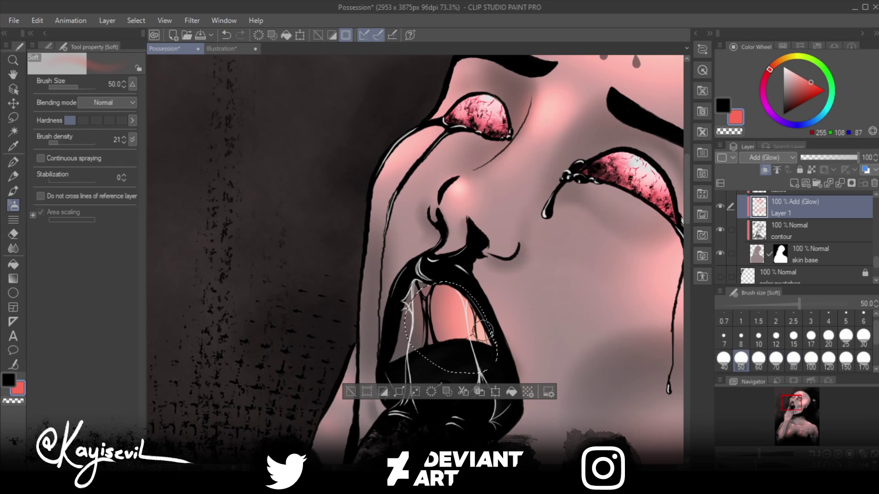
key("bracketleft")
key("bracketleft")
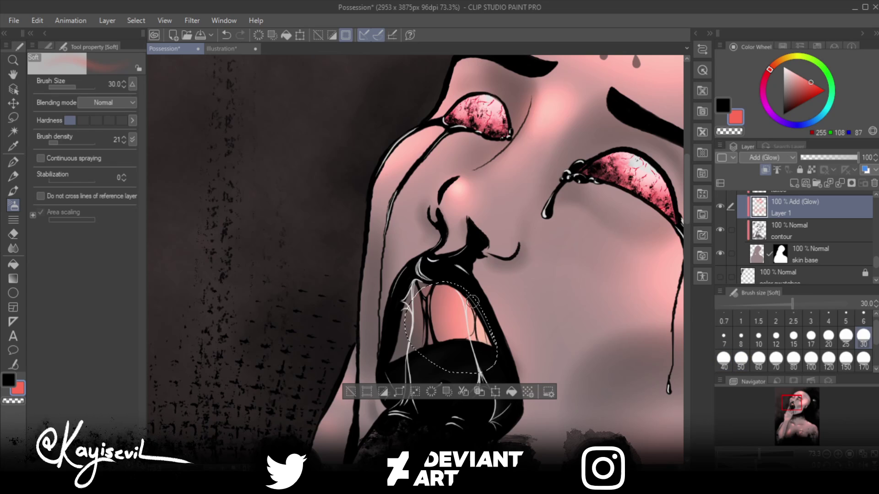
Step: Brighten the lower part of the mouth's interior glow at brush sizes 60 and 30, and clear the selection
key("bracketright")
key("bracketright")
key("bracketright")
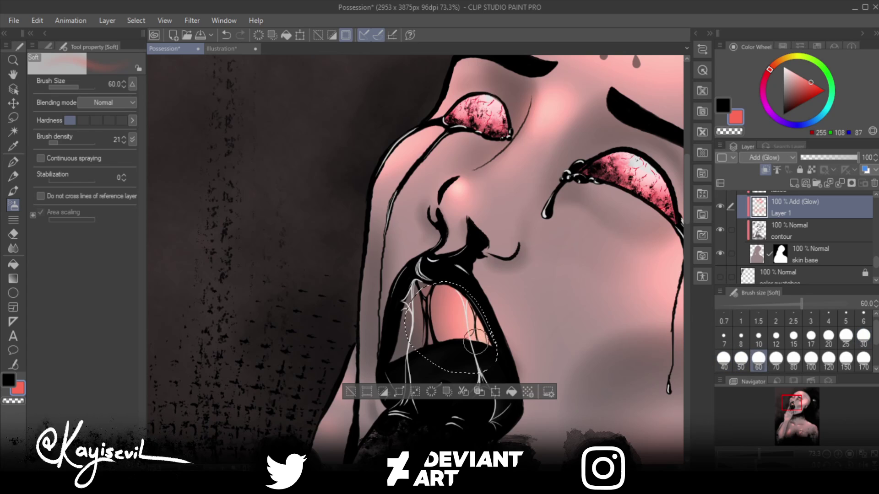
key("bracketleft")
key("bracketleft")
key("bracketleft")
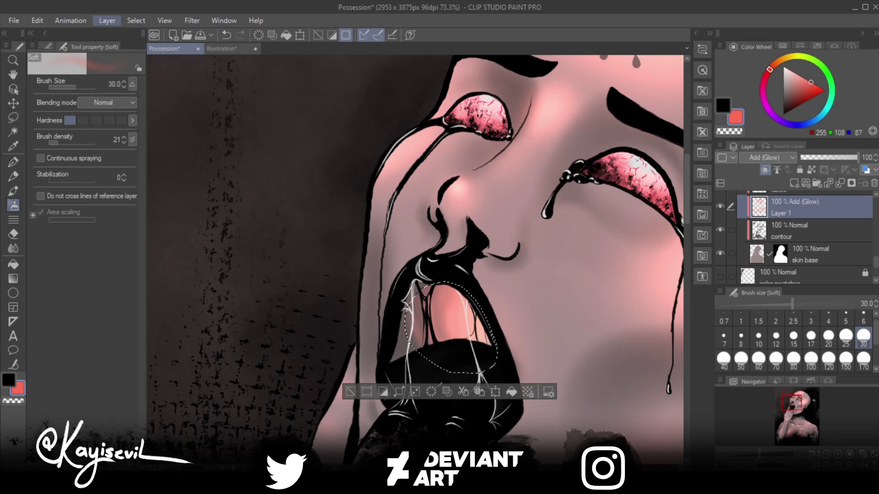
key("ctrl+d")
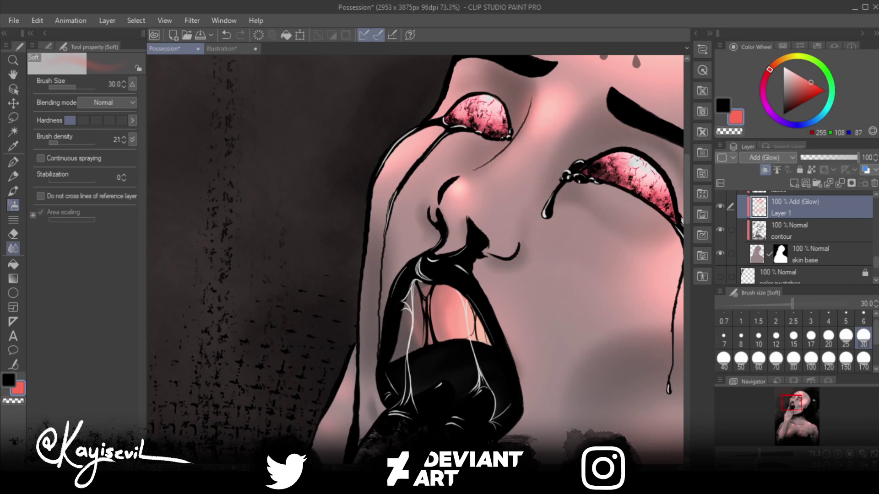
Step: Soften the coral glow inside the mouth on Layer 1 with the Blend tool at brush sizes 30 and 40
left_click(14, 248)
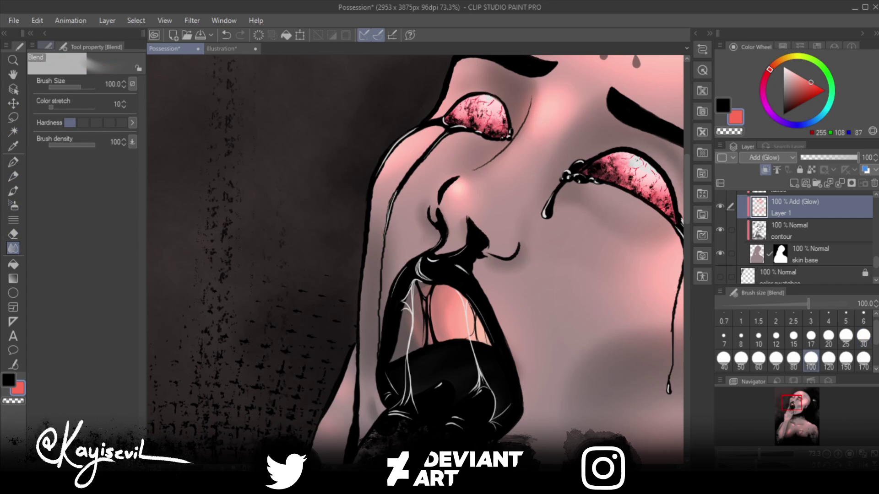
left_click(48, 46)
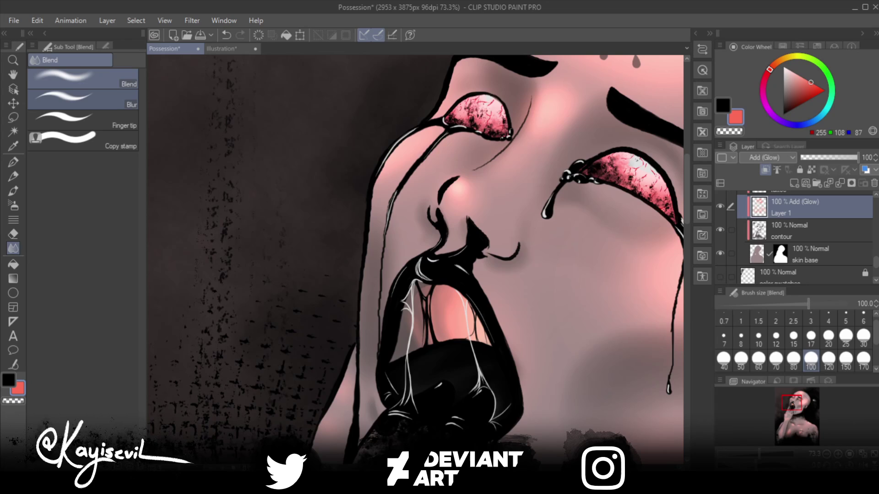
key("bracketleft")
key("bracketleft")
key("bracketleft")
key("bracketleft")
key("bracketleft")
key("bracketleft")
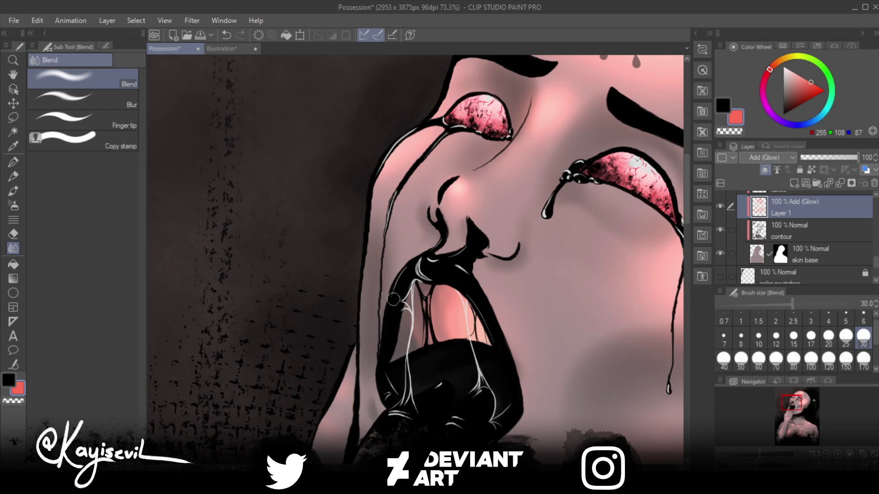
key("bracketright")
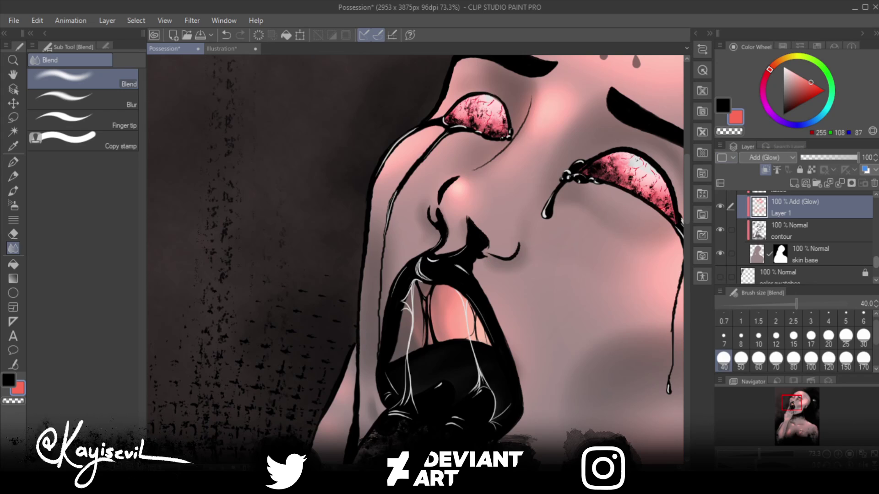
Step: Look through the layer stack for the mouth layers and collapse Folder 2
scroll(876, 262, "up", 3)
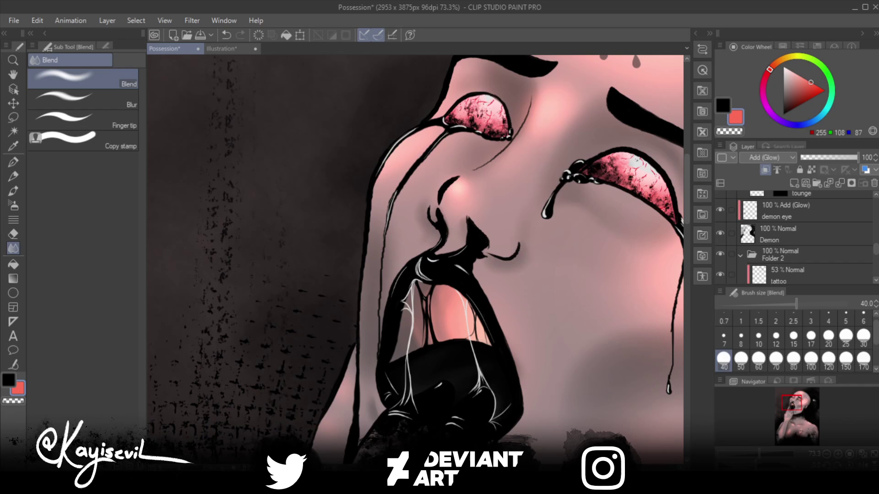
scroll(797, 239, "down", 5)
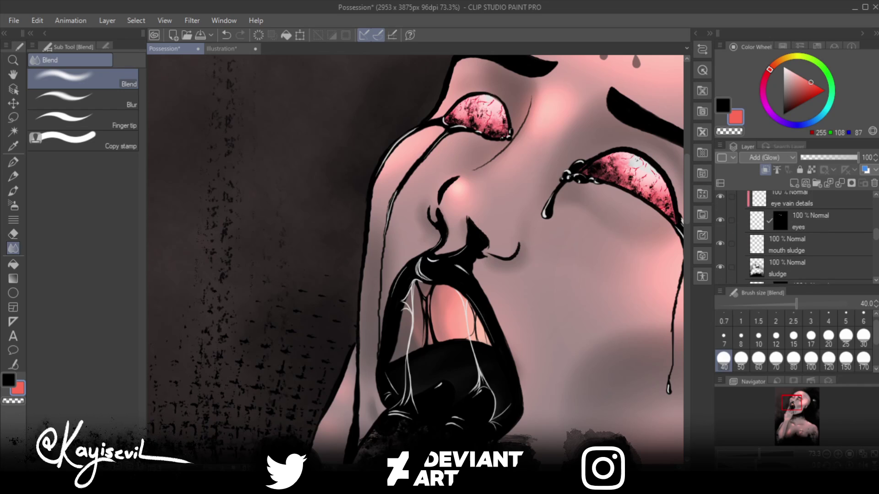
scroll(796, 238, "down", 6)
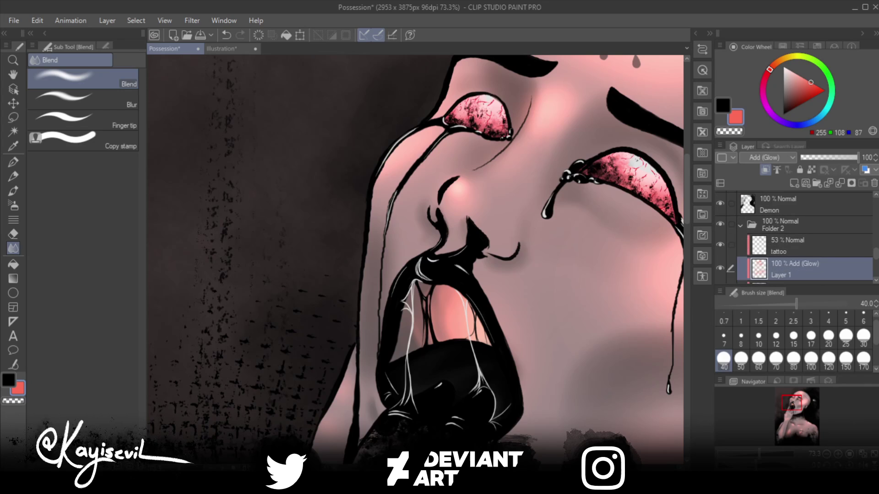
scroll(796, 238, "down", 2)
scroll(796, 238, "up", 1)
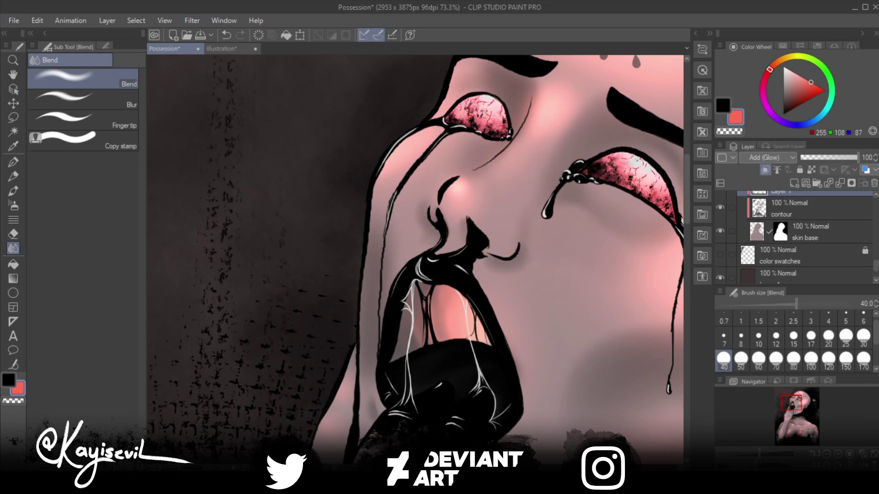
scroll(796, 238, "up", 4)
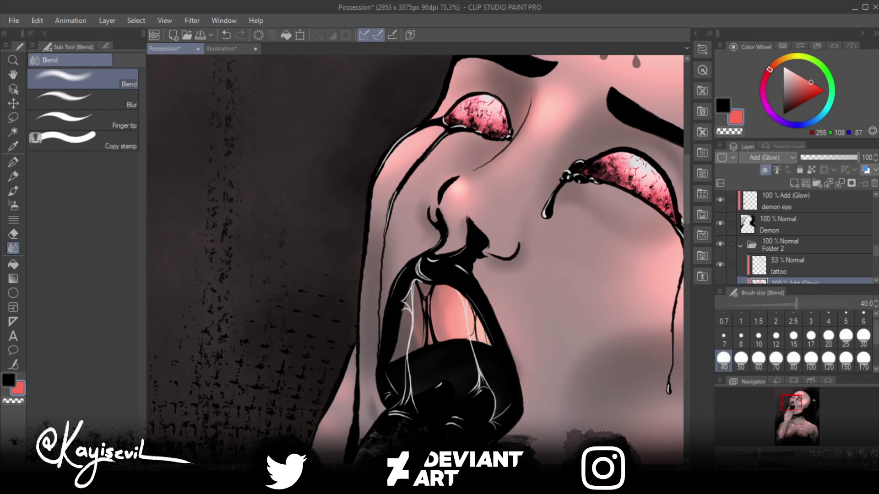
left_click(741, 245)
scroll(797, 238, "up", 1)
scroll(797, 238, "down", 2)
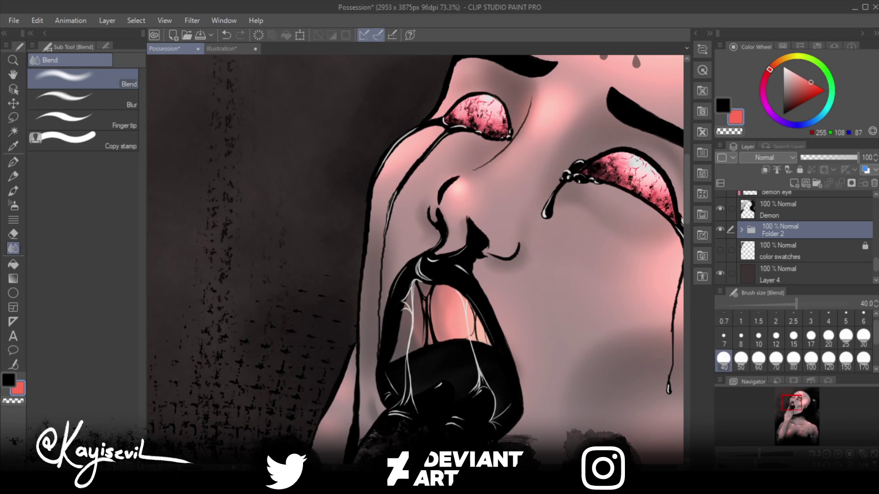
Step: Find the tounge layer beneath the sludge layer and make it the active layer
scroll(796, 238, "up", 10)
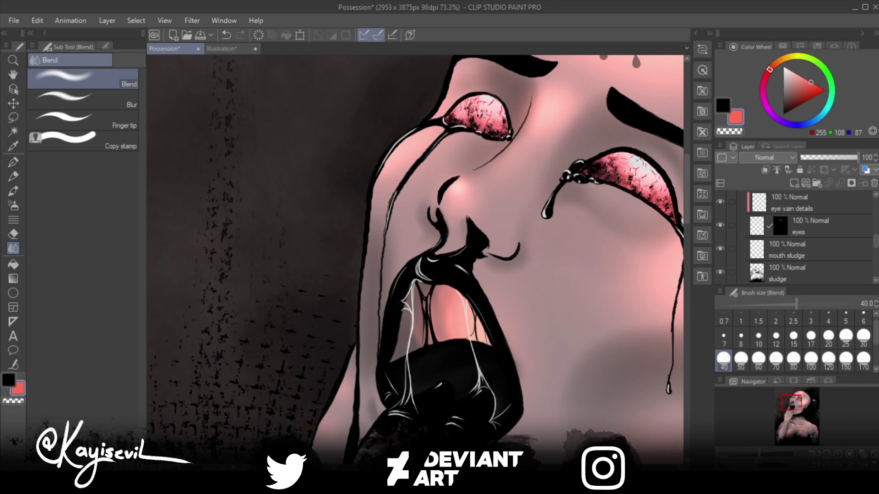
scroll(796, 238, "up", 5)
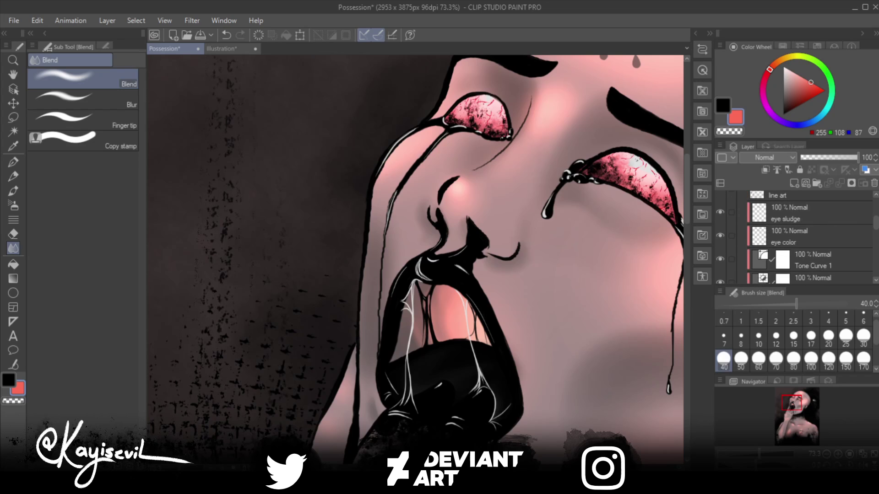
scroll(805, 238, "up", 6)
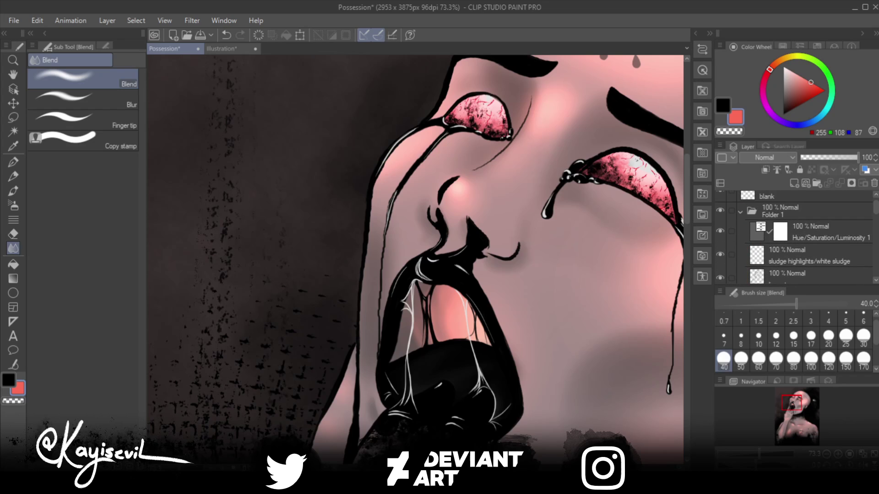
scroll(805, 239, "down", 2)
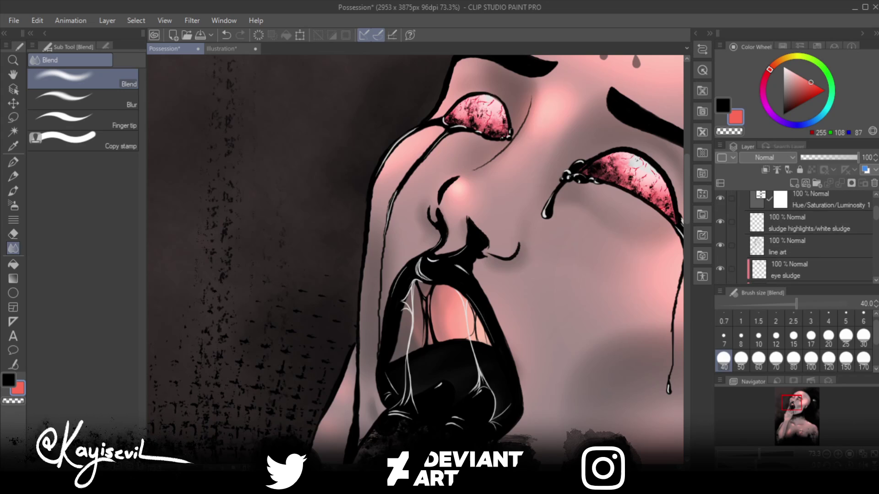
scroll(808, 237, "down", 1)
scroll(808, 237, "down", 1)
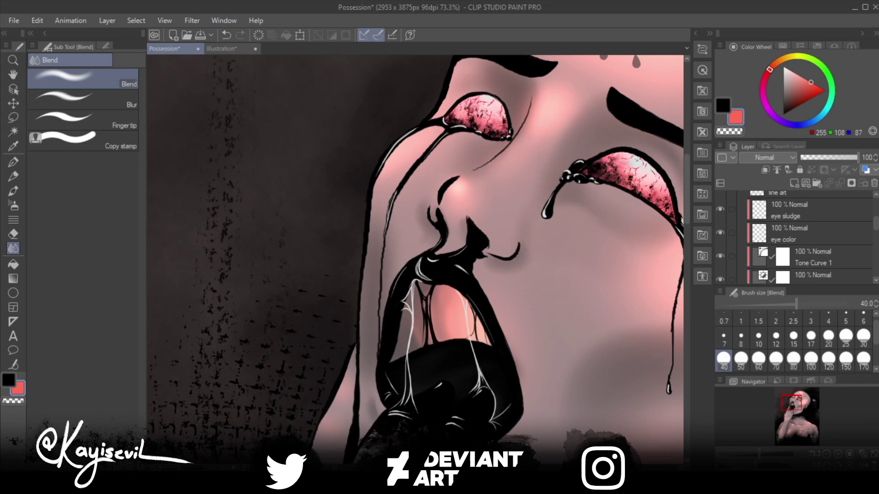
scroll(808, 238, "down", 5)
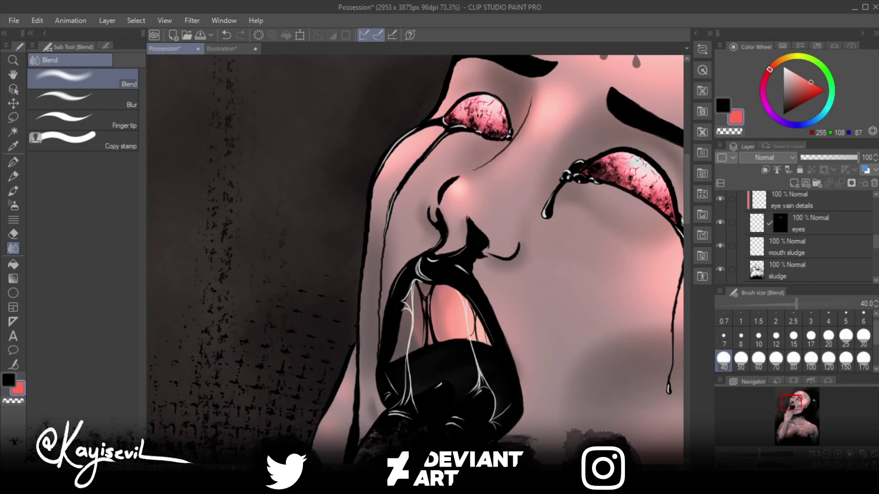
scroll(808, 237, "down", 2)
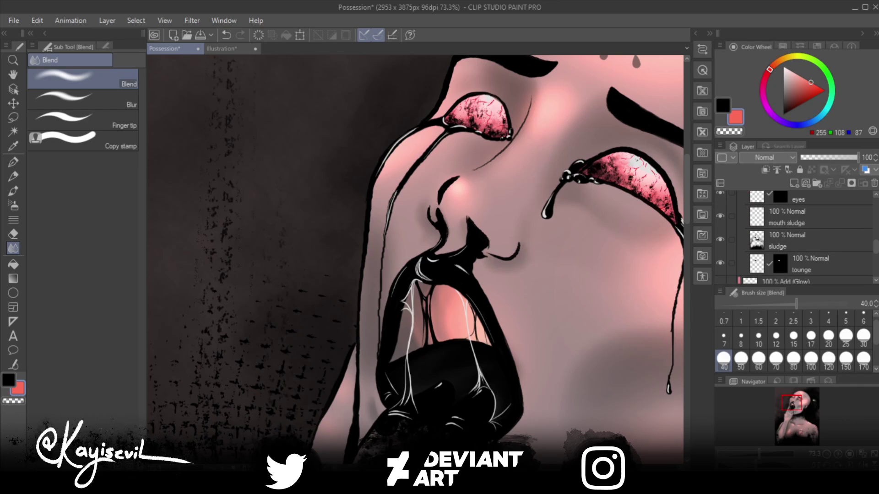
left_click(802, 264)
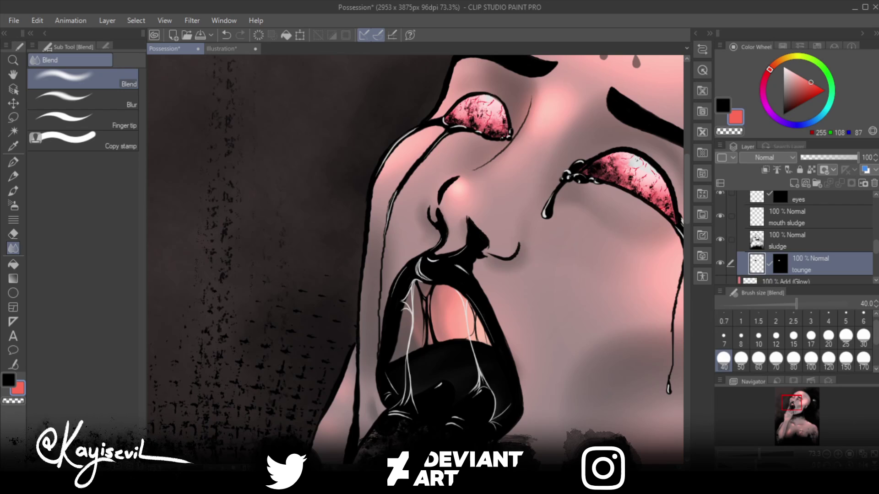
Step: Paint a thin white highlight along the tongue's upper edge with the Highlight airbrush at sizes 25 and 17
left_click_drag(811, 82, 784, 67)
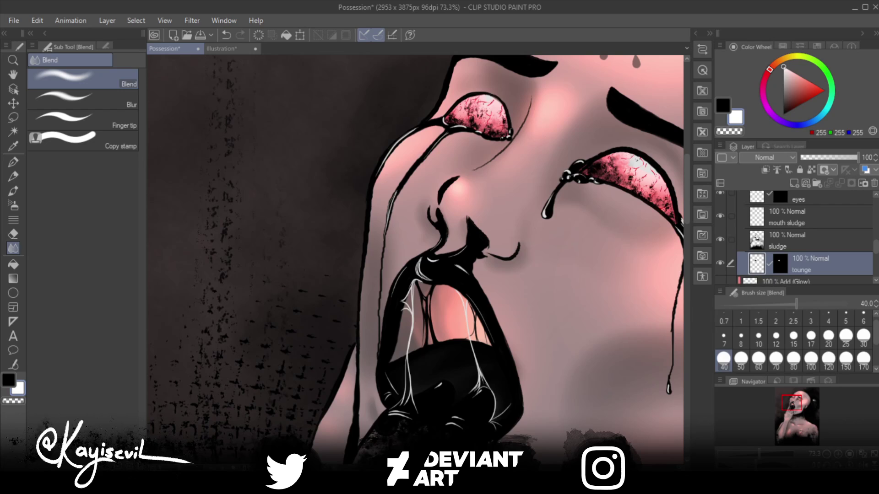
key("bracketleft")
key("bracketleft")
key("bracketleft")
key("bracketleft")
key("bracketleft")
key("bracketleft")
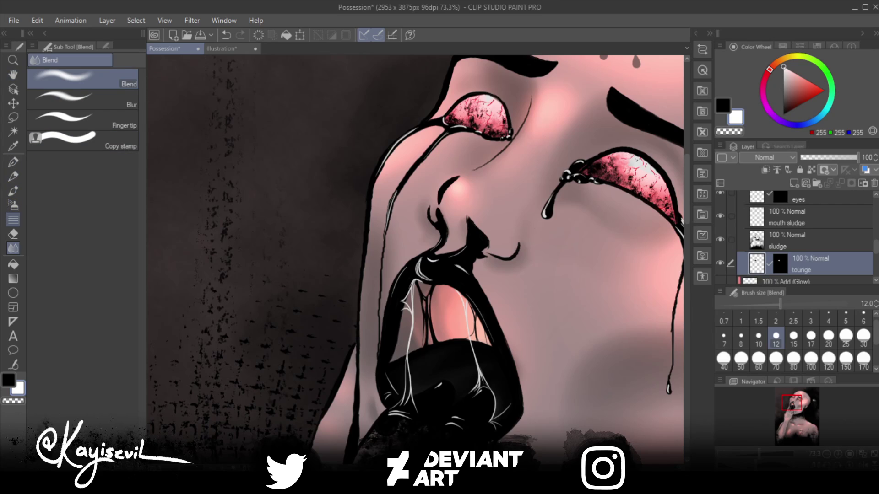
left_click(13, 205)
left_click(83, 120)
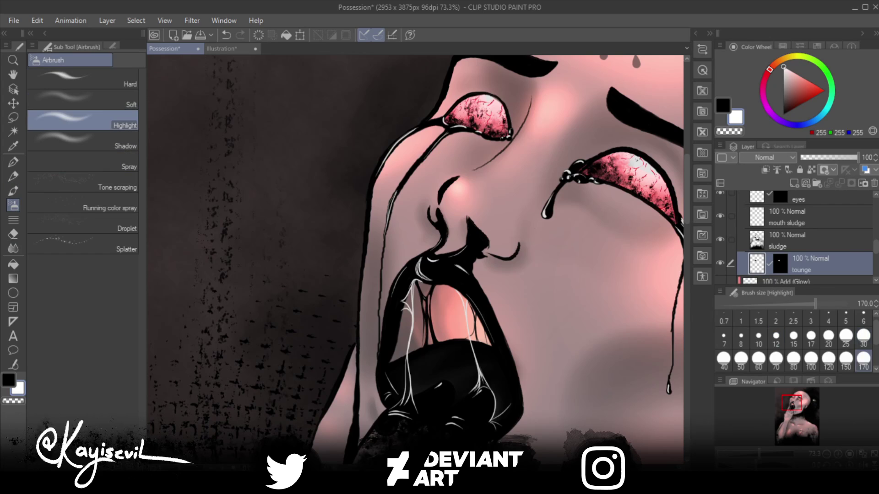
key("bracketleft")
key("bracketleft")
key("bracketleft")
key("bracketleft")
key("bracketleft")
key("bracketleft")
key("bracketleft")
key("bracketleft")
key("bracketleft")
key("bracketleft")
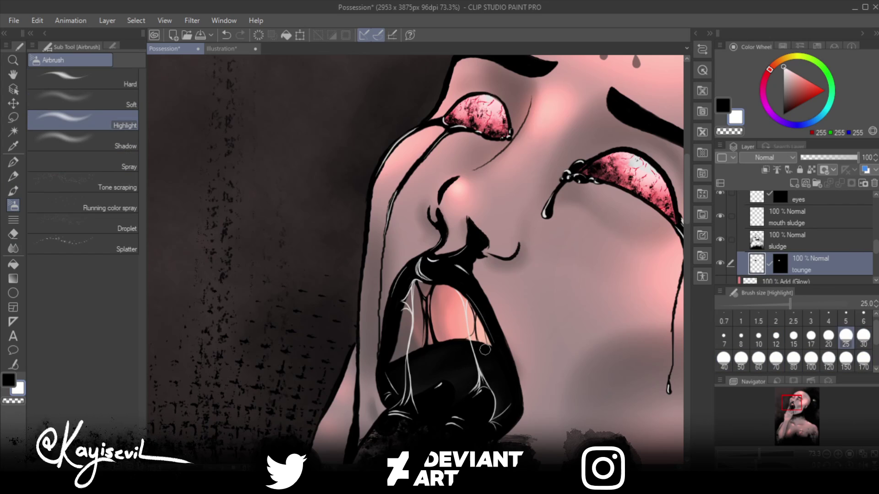
key("bracketleft")
key("bracketleft")
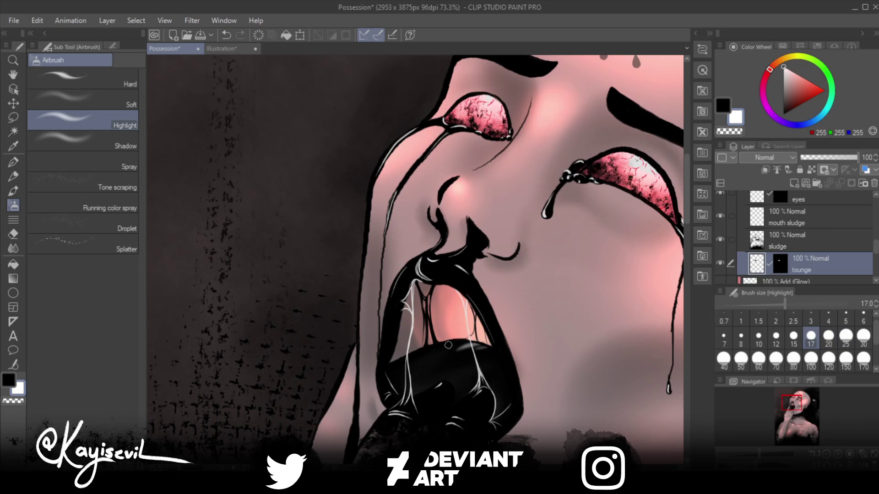
Step: Widen the white highlight streaks across the top of the tongue at brush sizes 40 and 30
key("bracketright")
key("bracketright")
key("bracketright")
key("bracketright")
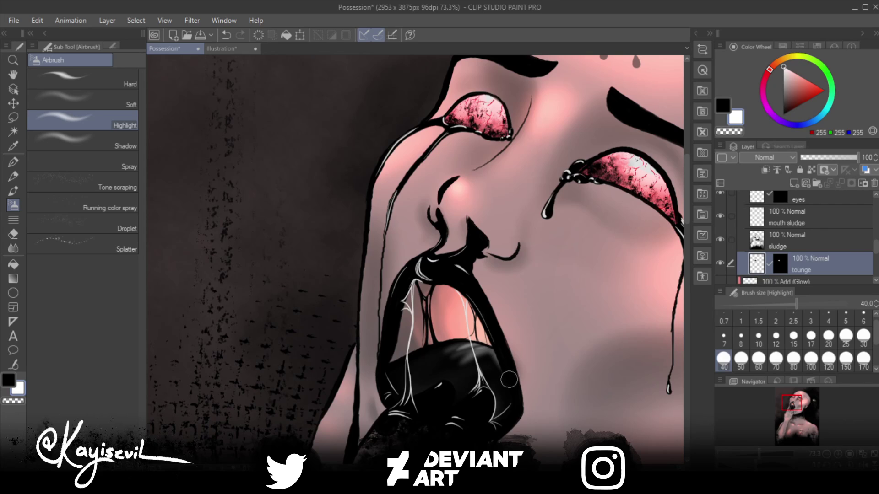
key("bracketleft")
key("bracketleft")
key("bracketleft")
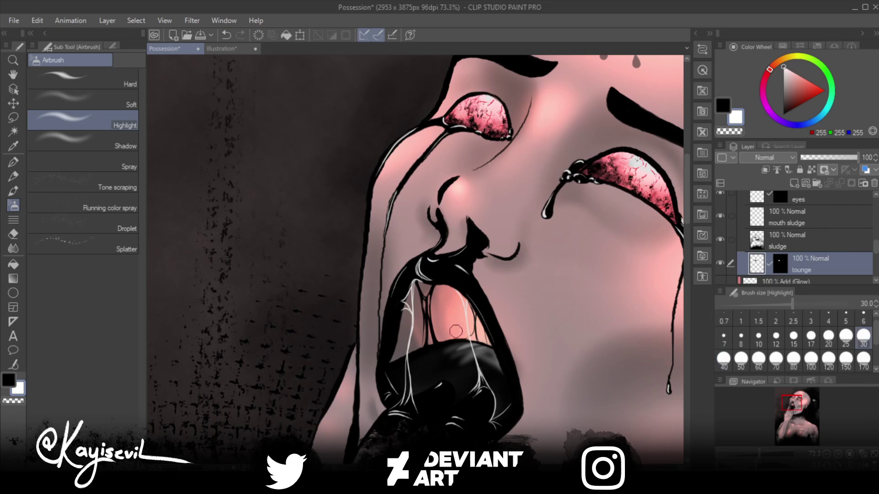
Step: Brighten the tongue with one broad, soft white highlight stroke at brush size 100
key("bracketright")
key("bracketright")
key("bracketright")
key("bracketright")
key("bracketright")
key("bracketright")
key("bracketright")
key("bracketright")
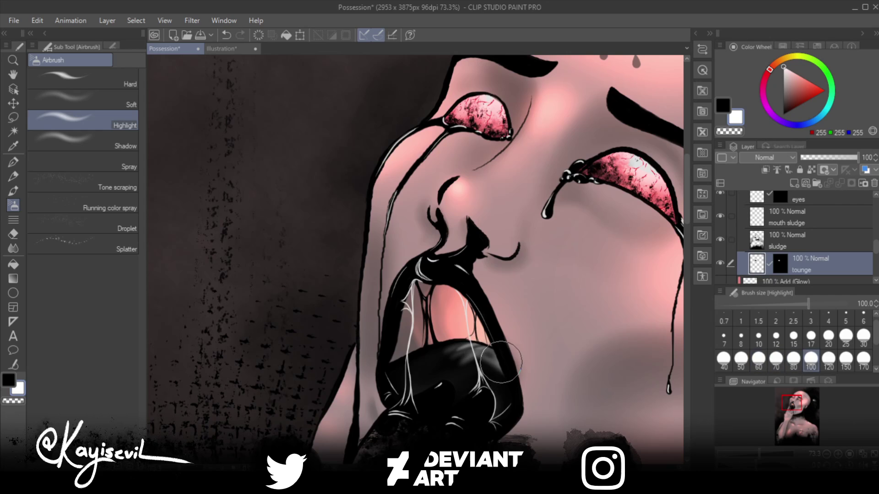
mouse_move(475, 348)
left_mouse_down()
mouse_move(433, 362)
mouse_move(477, 350)
mouse_move(510, 398)
left_mouse_up()
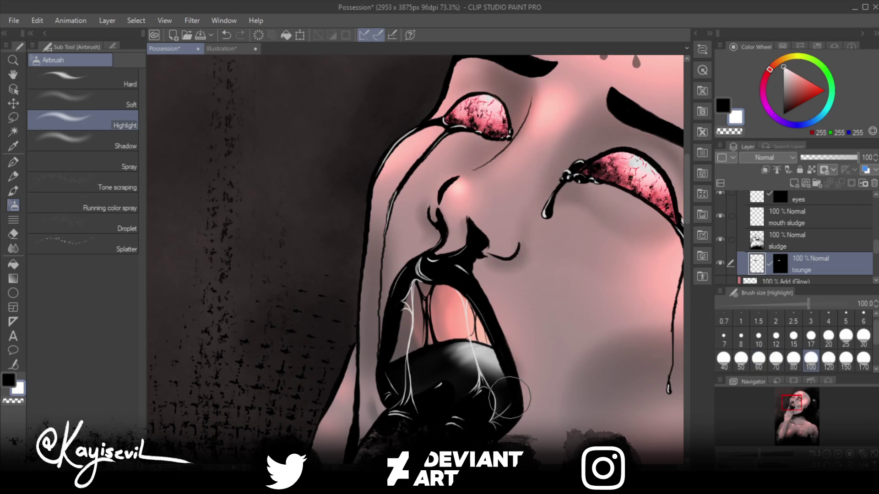
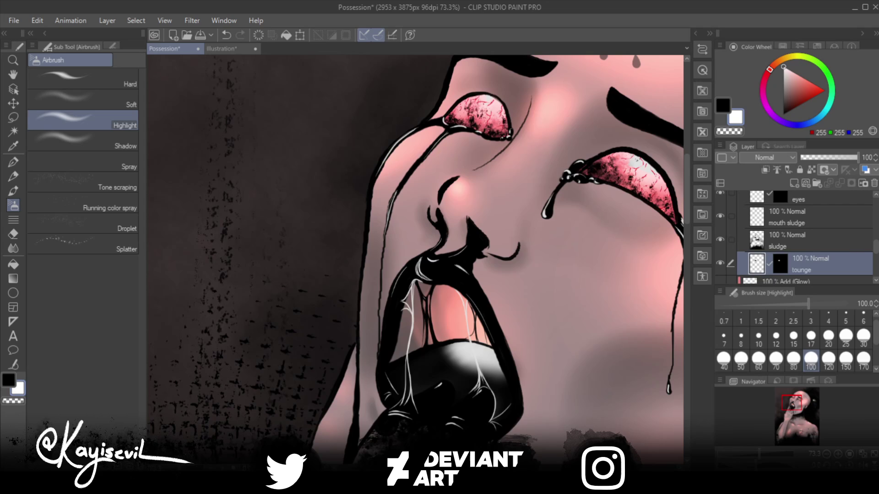
Step: Draw thin white highlight strokes on the black sludge below the mouth, using the size 6 Soft Pen on the sludge highlights/white sludge layer
scroll(806, 236, "up", 3)
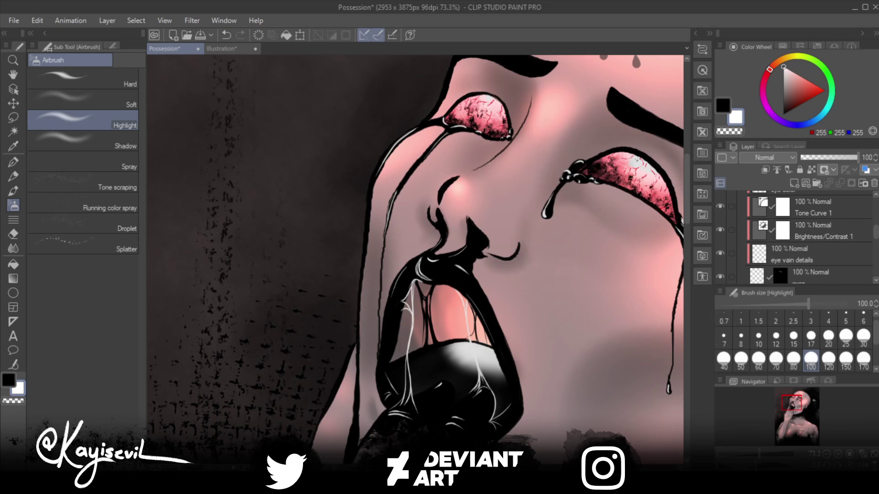
scroll(805, 235, "up", 3)
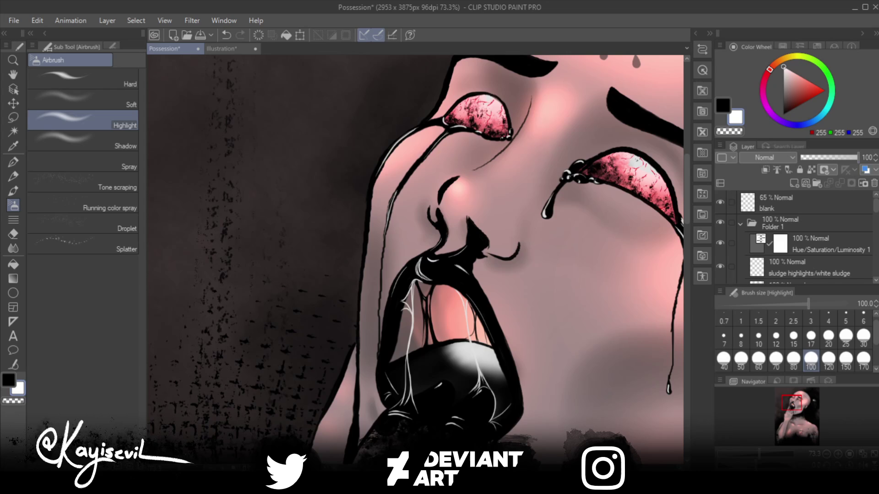
left_click(810, 267)
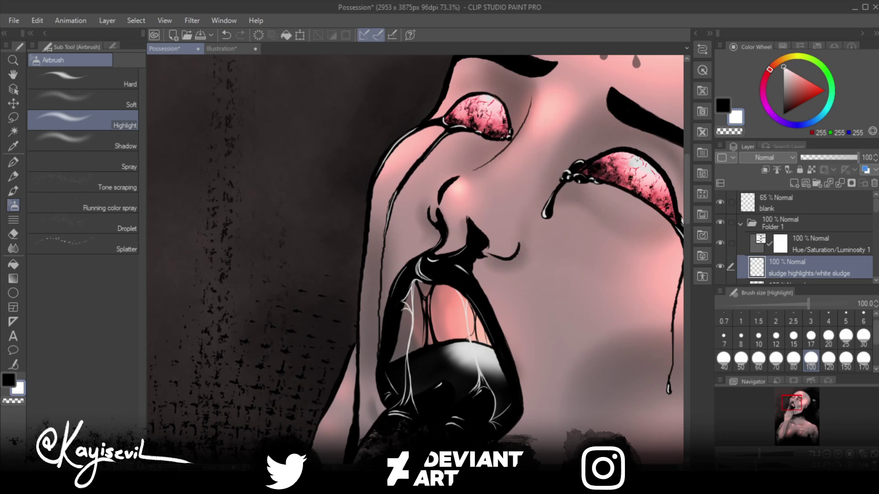
key("bracketleft")
key("bracketleft")
key("bracketleft")
key("bracketleft")
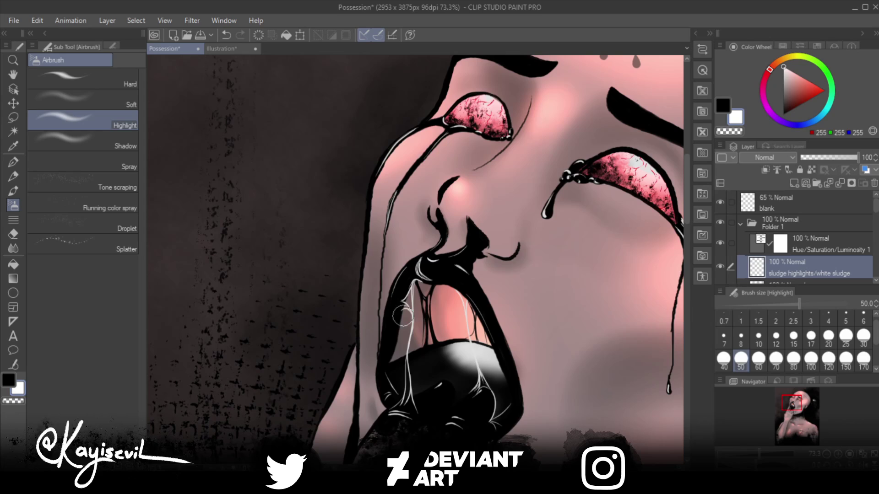
key("p")
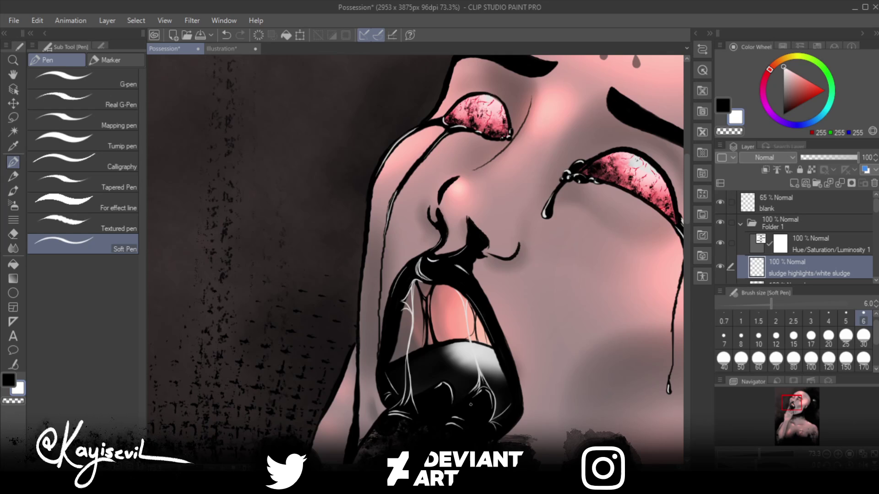
key("ctrl+z")
left_click_drag(488, 393, 492, 414)
key("ctrl+z")
left_click_drag(484, 390, 491, 407)
scroll(369, 312, "down", 6)
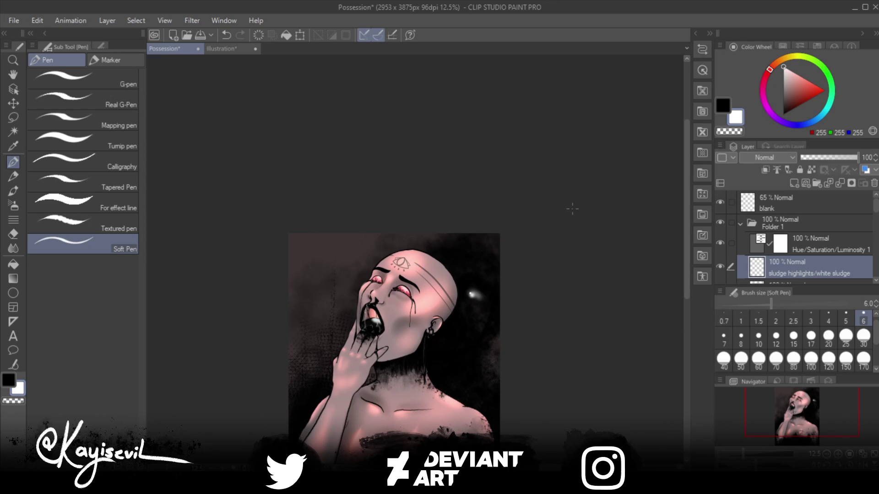
Step: Blend the white highlight on the tounge layer with the Blend tool at brush size 70
key("j")
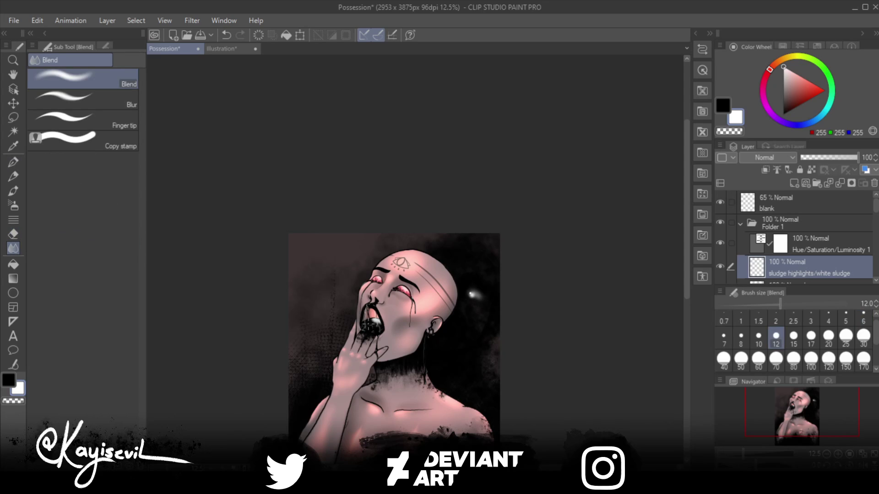
key("bracketright")
key("bracketright")
key("bracketright")
key("bracketright")
key("bracketright")
key("bracketright")
key("bracketright")
key("bracketright")
key("bracketright")
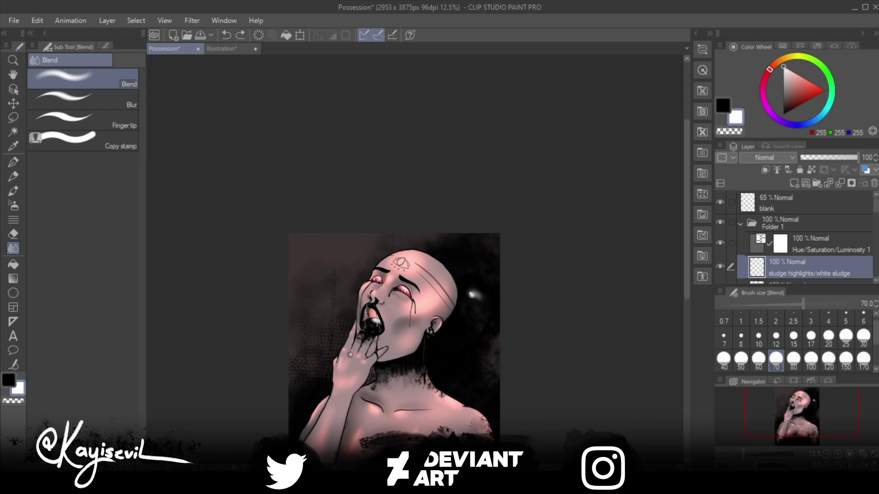
left_click_drag(875, 206, 875, 219)
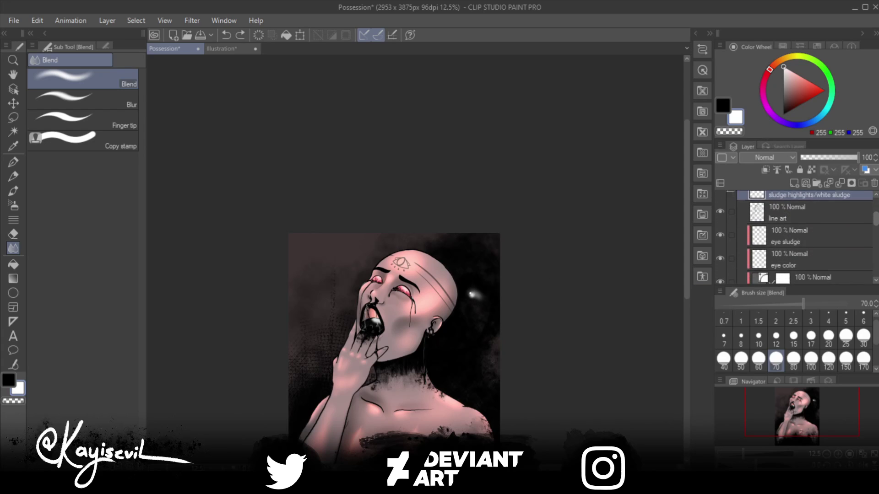
scroll(805, 235, "down", 4)
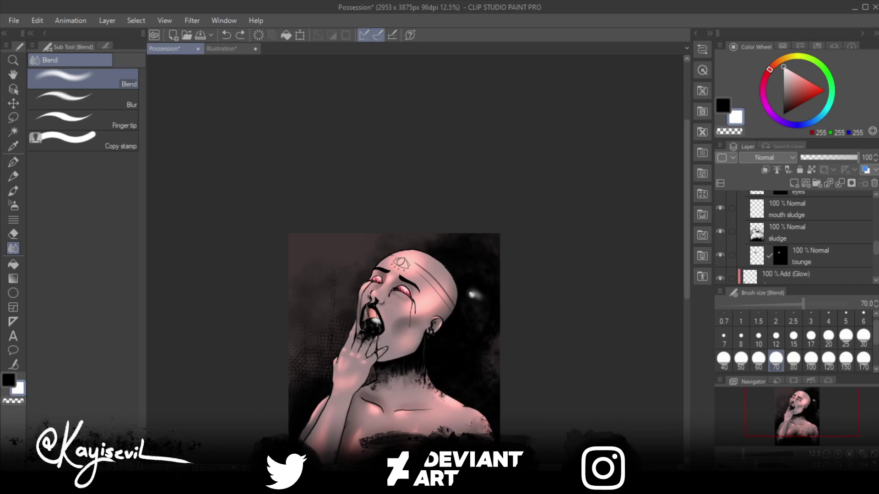
left_click(810, 257)
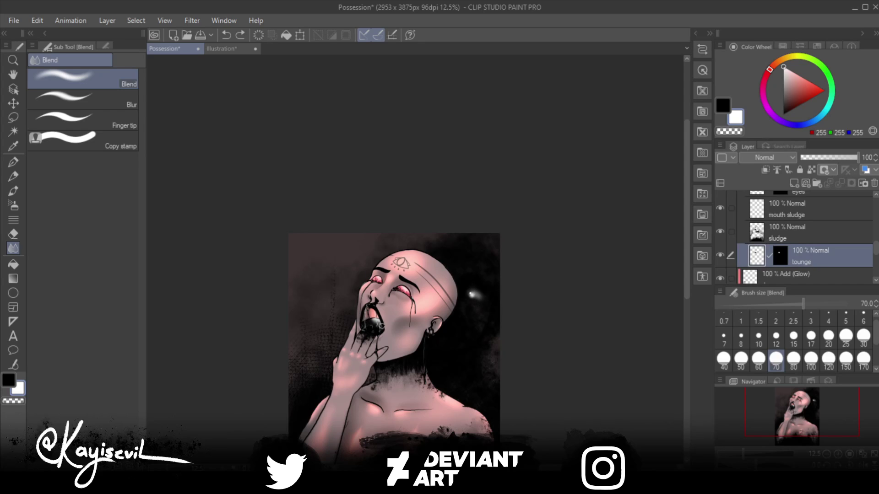
left_click_drag(371, 322, 384, 329)
Step: Soften the tongue highlight using the Blur tool at brush size 80
left_click(83, 99)
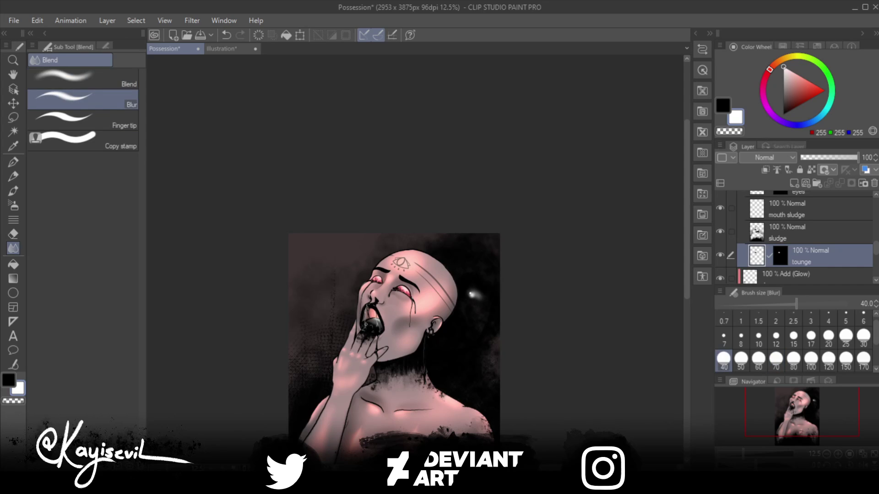
key("bracketright")
key("bracketright")
key("bracketright")
key("bracketright")
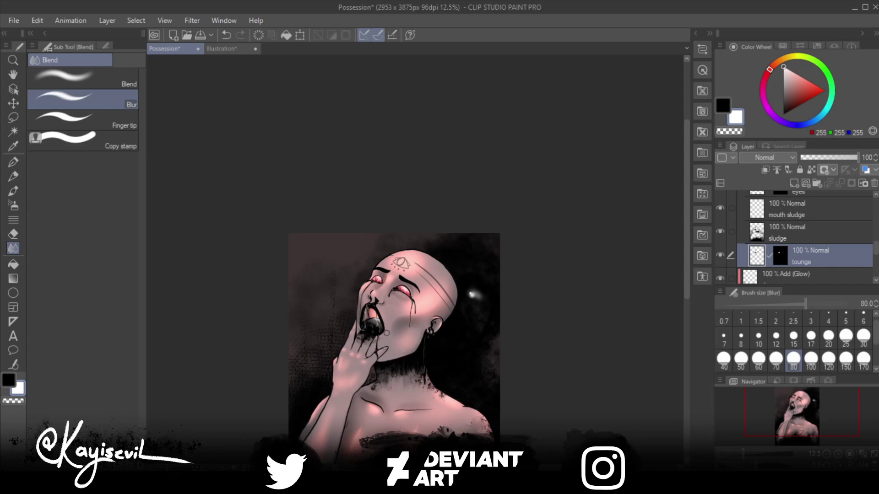
mouse_move(387, 334)
left_mouse_down()
mouse_move(358, 318)
mouse_move(383, 331)
mouse_move(367, 318)
mouse_move(385, 324)
mouse_move(354, 316)
mouse_move(364, 338)
mouse_move(369, 322)
left_mouse_up()
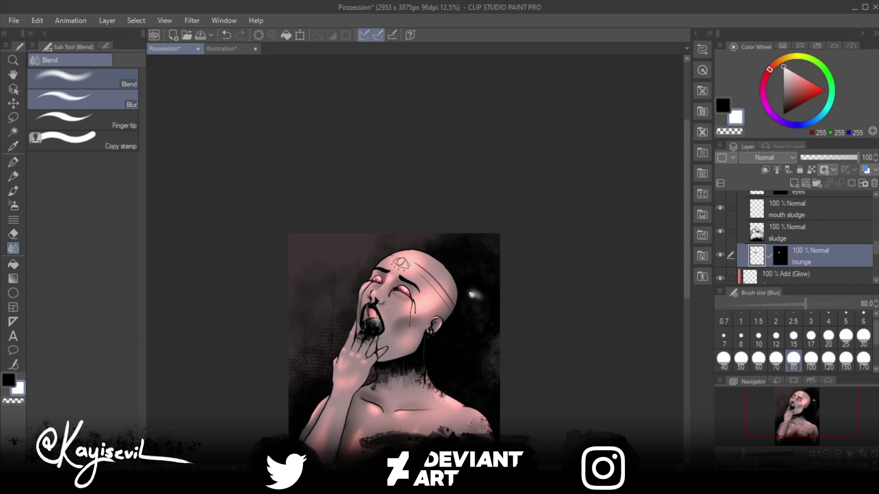
Step: Try to smooth the tongue's edge with the Blend tool at size 170, and undo the stroke
left_click(83, 78)
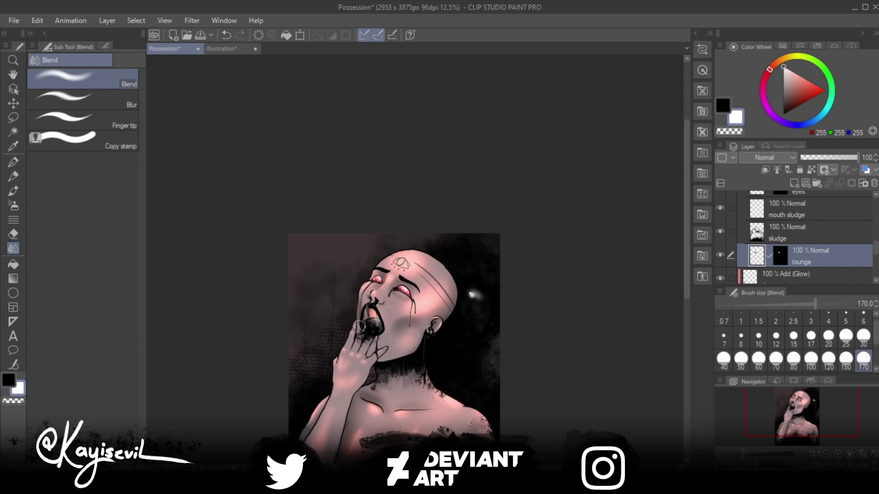
left_click_drag(358, 326, 366, 330)
key("ctrl+z")
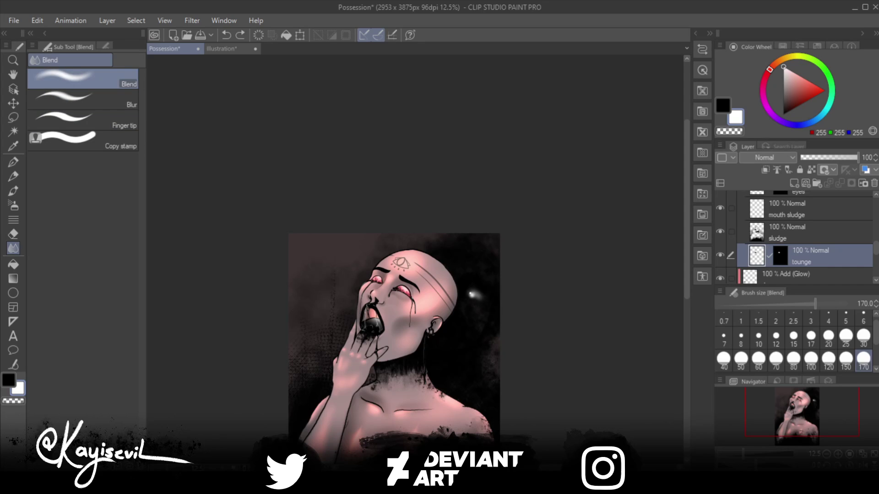
key("bracketleft")
key("bracketleft")
Step: Blur the remaining hard edges of the tongue shading with the size 80 Blur brush
left_click(83, 98)
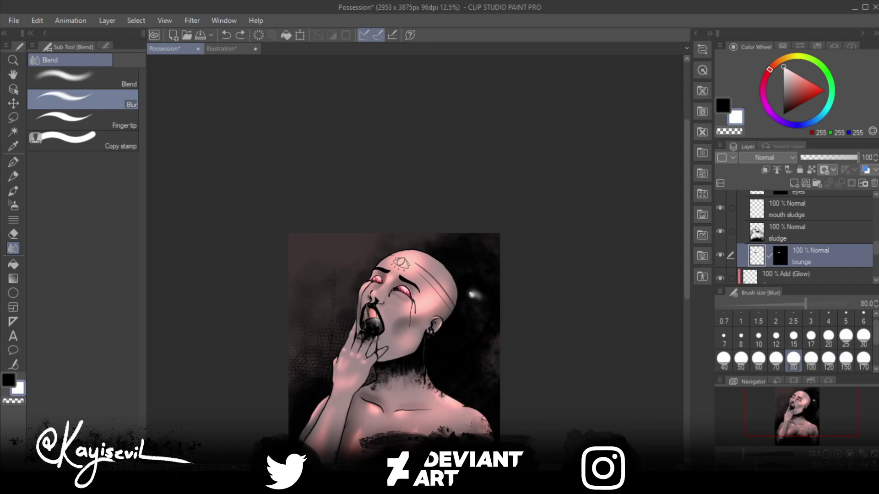
mouse_move(373, 322)
left_mouse_down()
mouse_move(368, 334)
mouse_move(364, 320)
mouse_move(375, 327)
mouse_move(367, 322)
left_mouse_up()
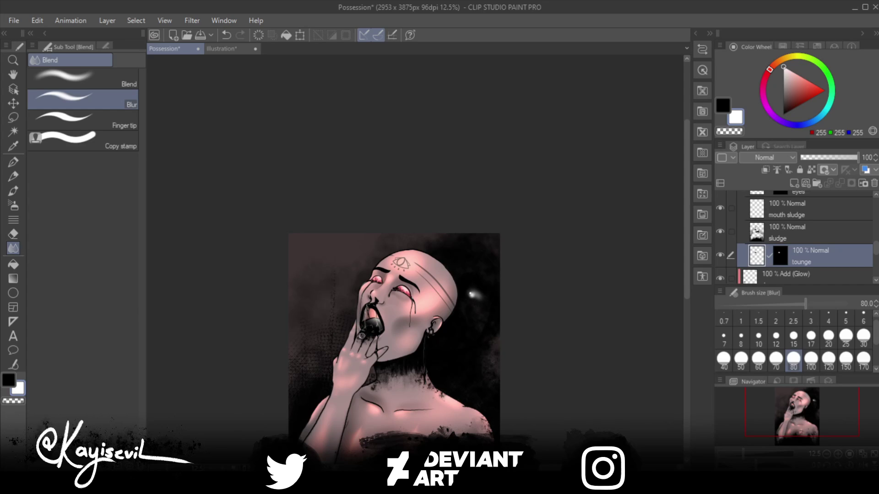
mouse_move(382, 330)
left_mouse_down()
mouse_move(371, 330)
mouse_move(381, 330)
left_mouse_up()
left_click_drag(394, 321, 393, 318)
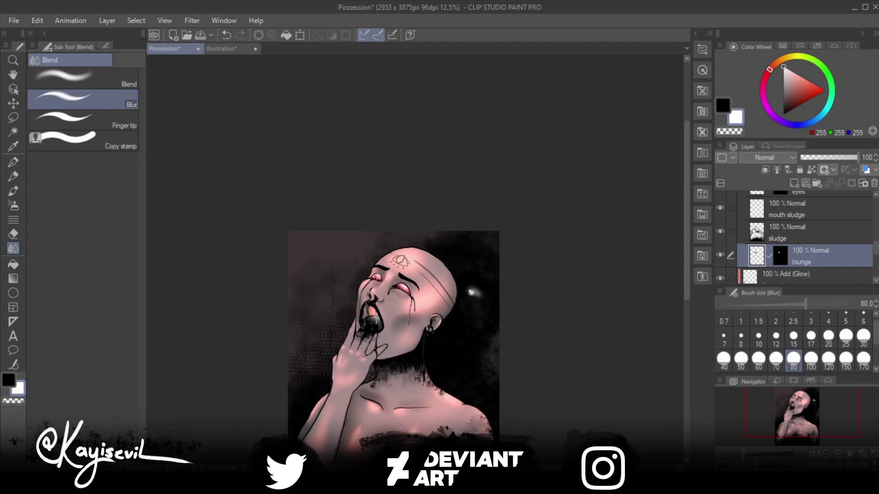
left_click_drag(390, 378, 402, 279)
scroll(402, 278, "up", 2)
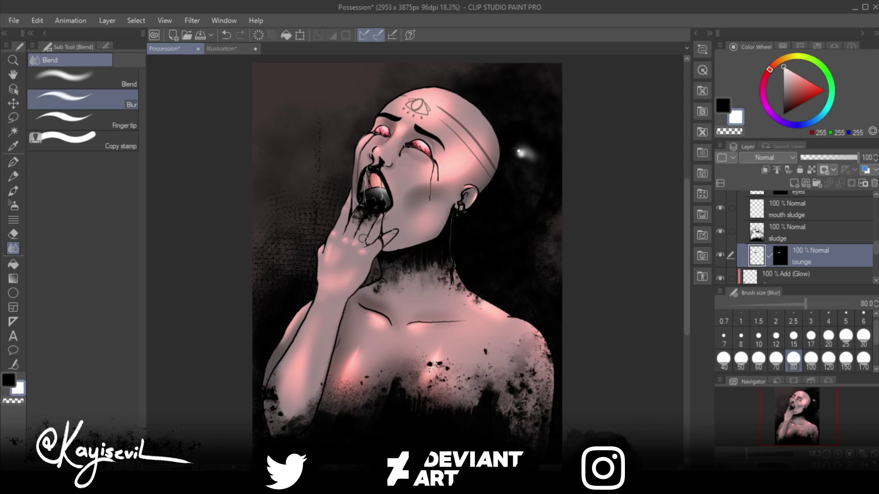
mouse_move(397, 243)
left_mouse_down()
mouse_move(415, 252)
mouse_move(417, 234)
left_mouse_up()
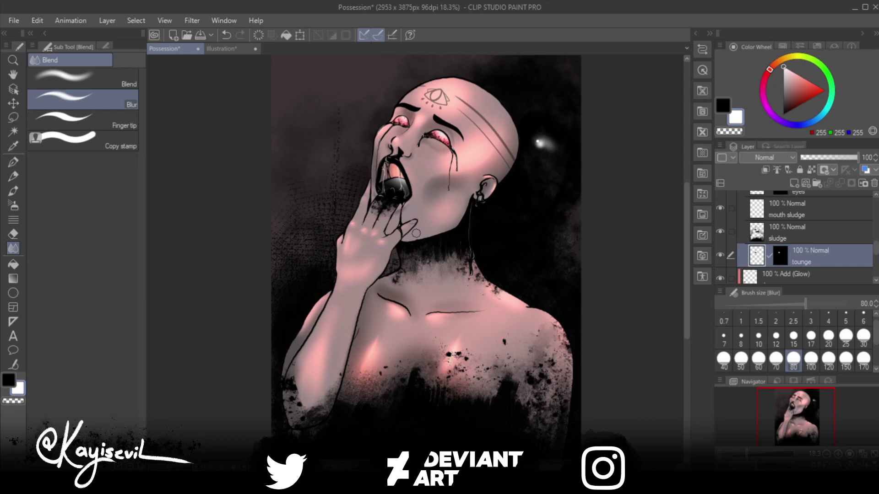
Step: Locate Folder 2 in the layer stack and expand it to reach the tattoo layer
scroll(796, 236, "down", 2)
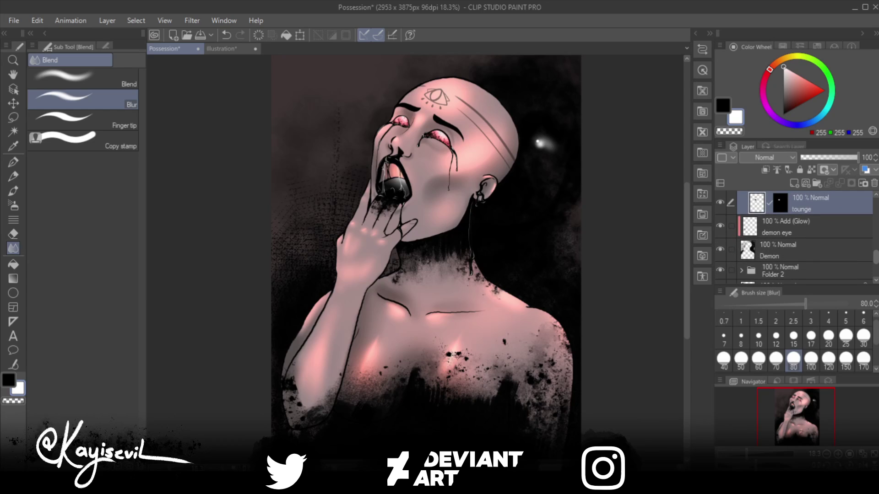
scroll(797, 235, "down", 2)
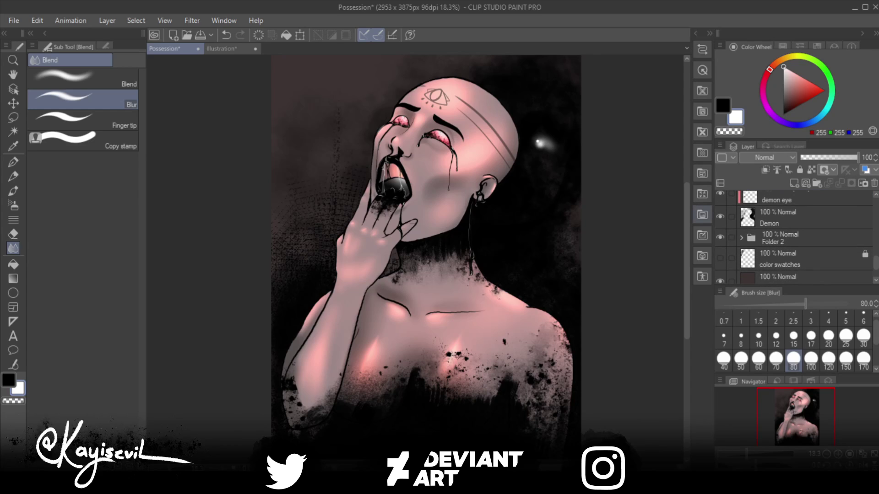
scroll(796, 236, "down", 2)
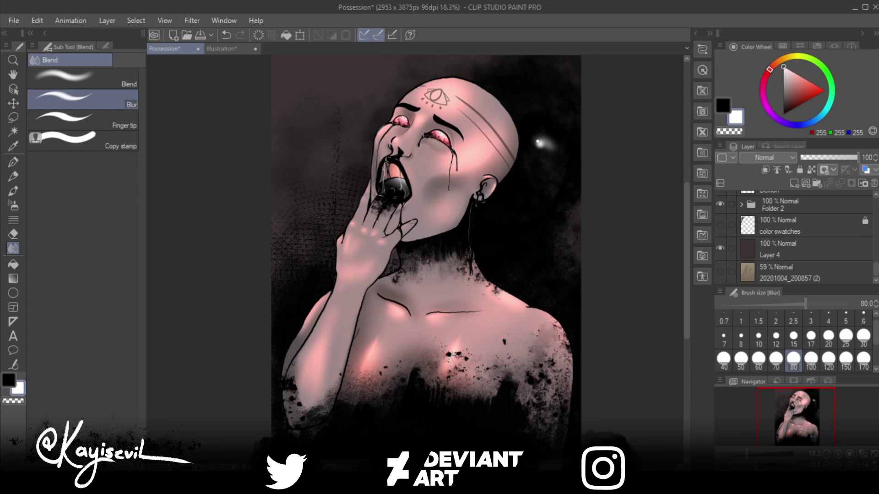
scroll(797, 236, "up", 5)
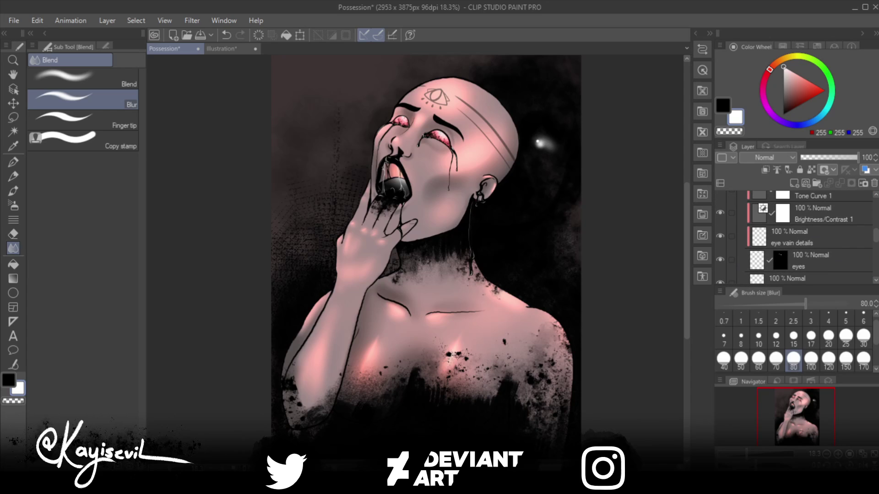
scroll(797, 235, "up", 5)
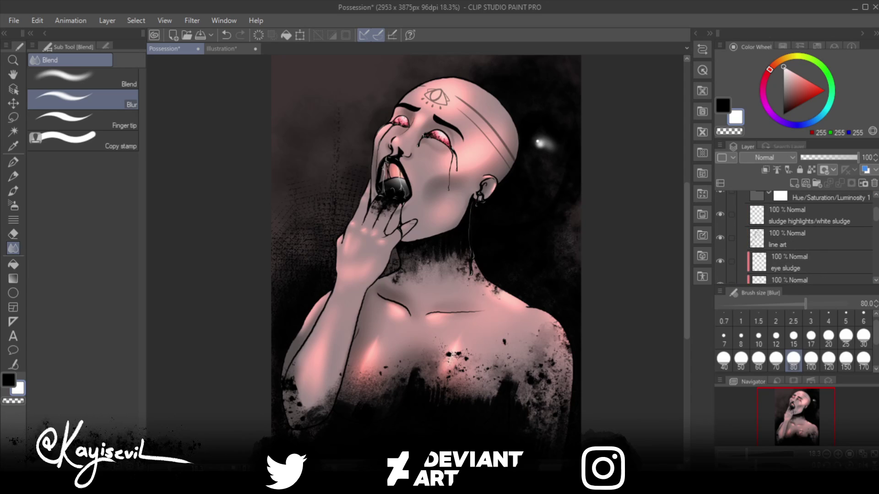
scroll(796, 236, "up", 2)
scroll(796, 236, "down", 4)
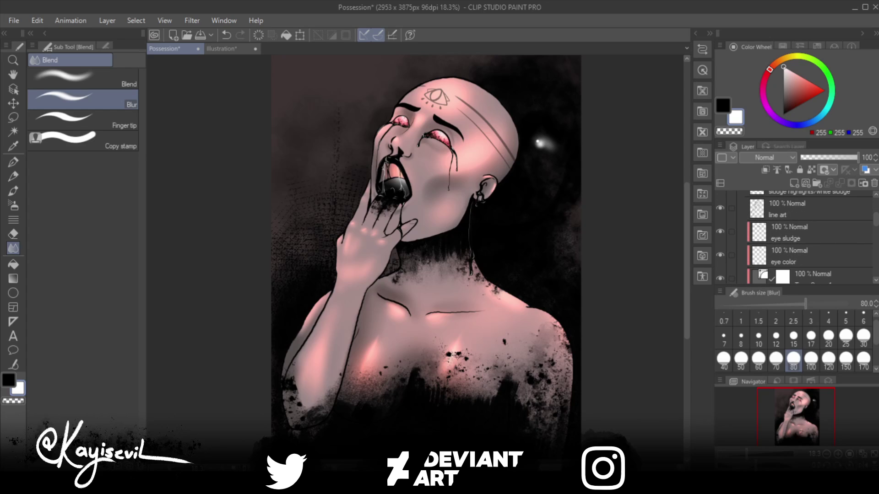
scroll(796, 236, "up", 4)
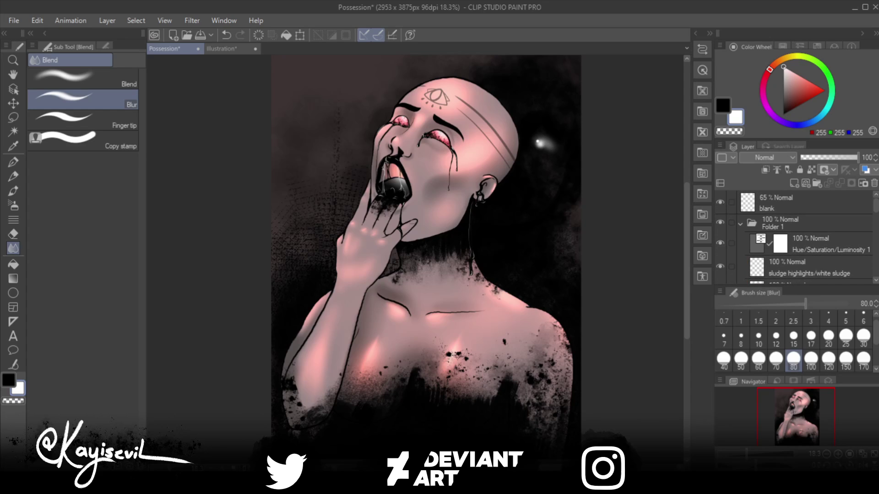
scroll(796, 236, "down", 6)
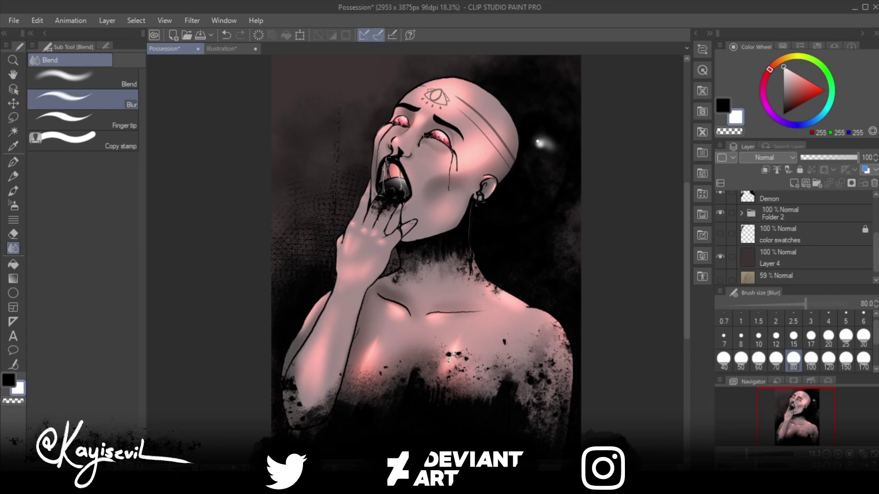
left_click(742, 214)
scroll(751, 229, "down", 3)
scroll(751, 229, "up", 2)
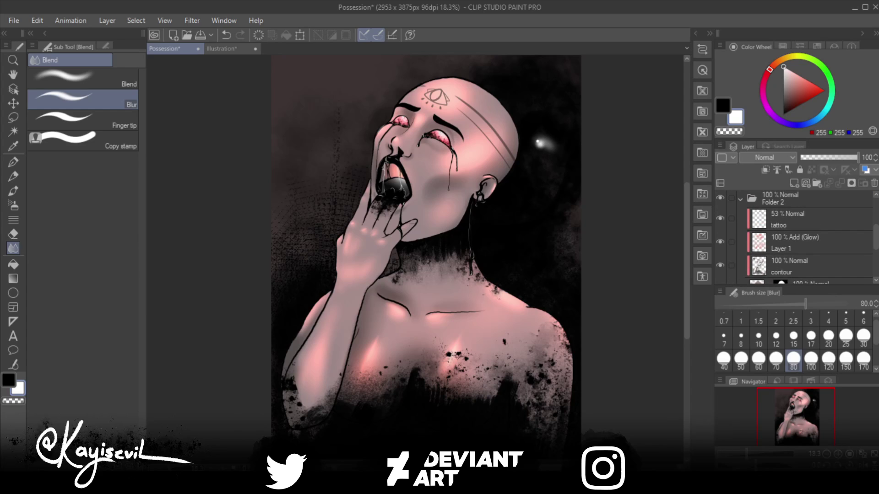
Step: Add a new layer directly above the tattoo layer and set its blending mode to Add (Glow)
left_click(797, 219)
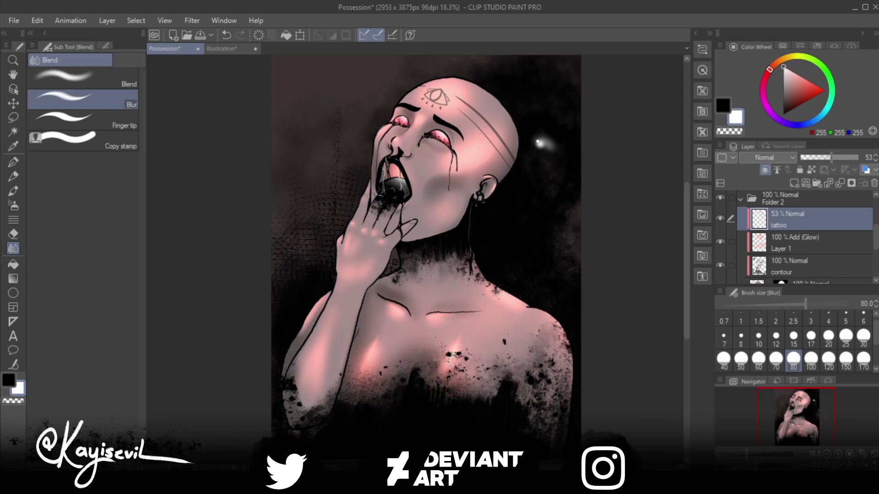
left_click(795, 183)
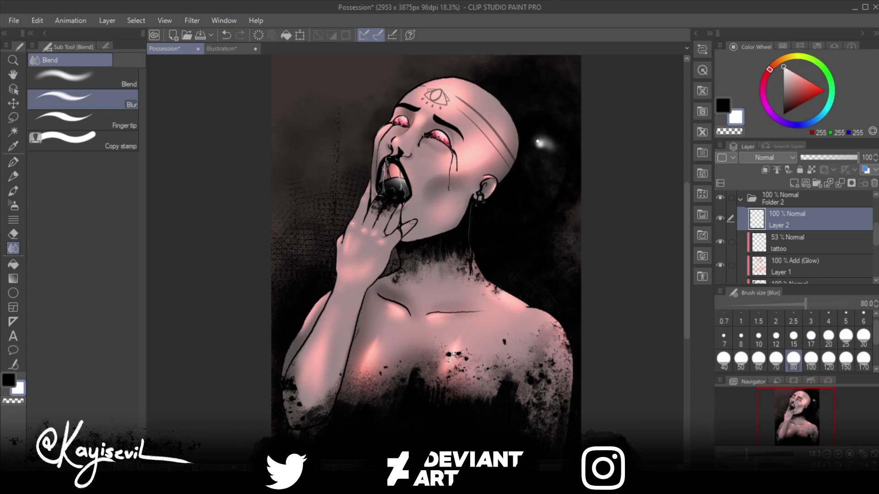
left_click(766, 271)
Step: Choose the Highlight airbrush at size 17, sample the skin tone beside the forehead tattoo and deepen it to RGB 226, 123, 99
scroll(437, 94, "up", 5)
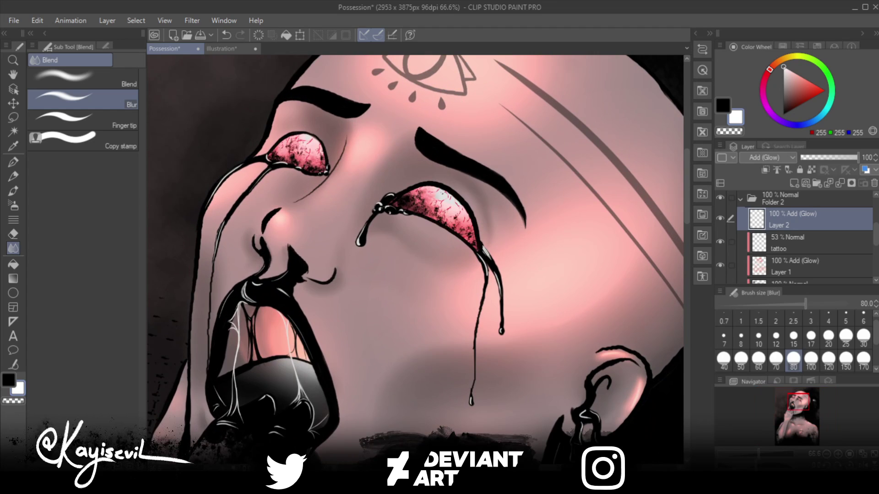
mouse_move(440, 81)
left_mouse_down()
mouse_move(398, 222)
mouse_move(381, 203)
left_mouse_up()
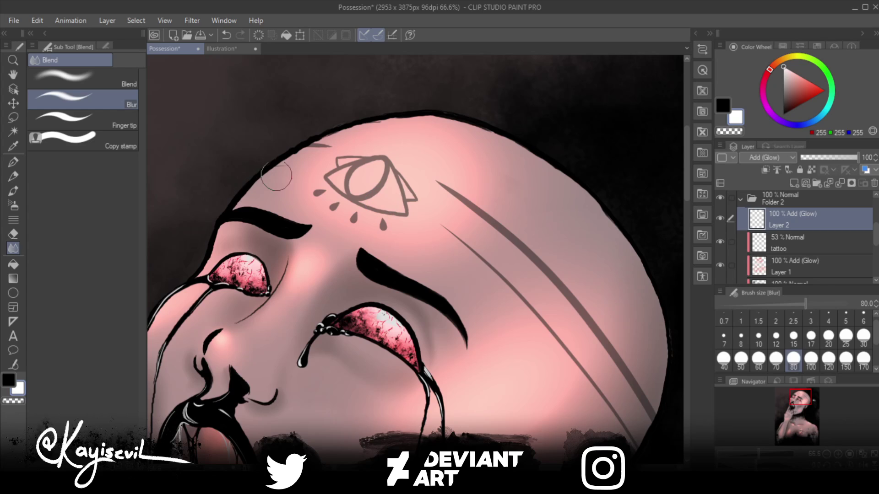
key("bracketleft")
key("bracketleft")
key("bracketleft")
key("bracketleft")
key("bracketleft")
key("bracketleft")
key("bracketleft")
key("bracketleft")
key("bracketleft")
key("bracketleft")
key("bracketleft")
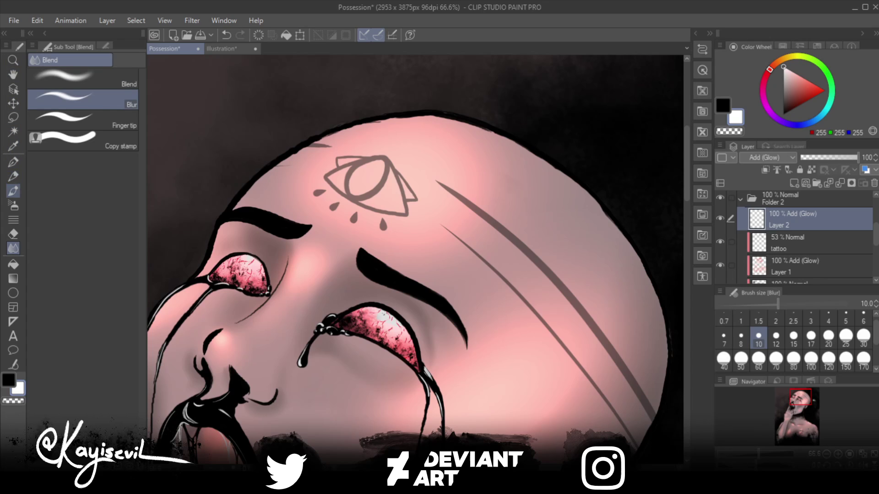
left_click(13, 191)
left_click(13, 206)
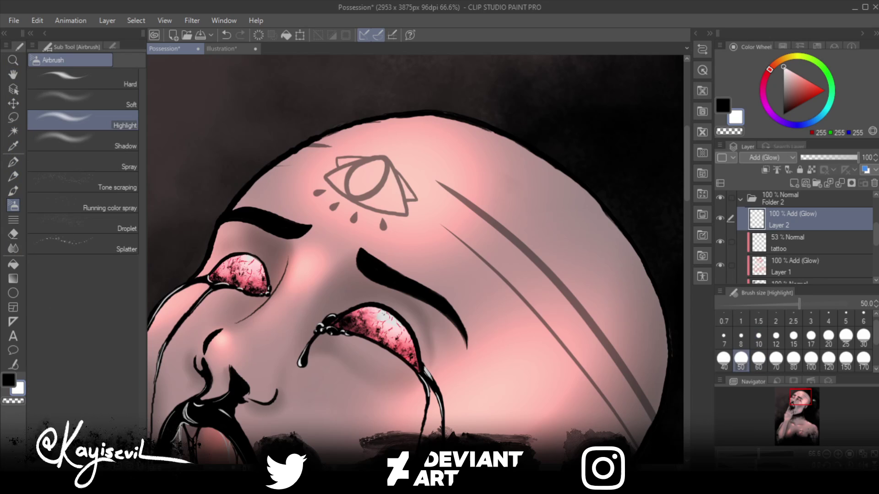
key("bracketleft")
key("bracketleft")
key("bracketleft")
key("bracketleft")
key("bracketleft")
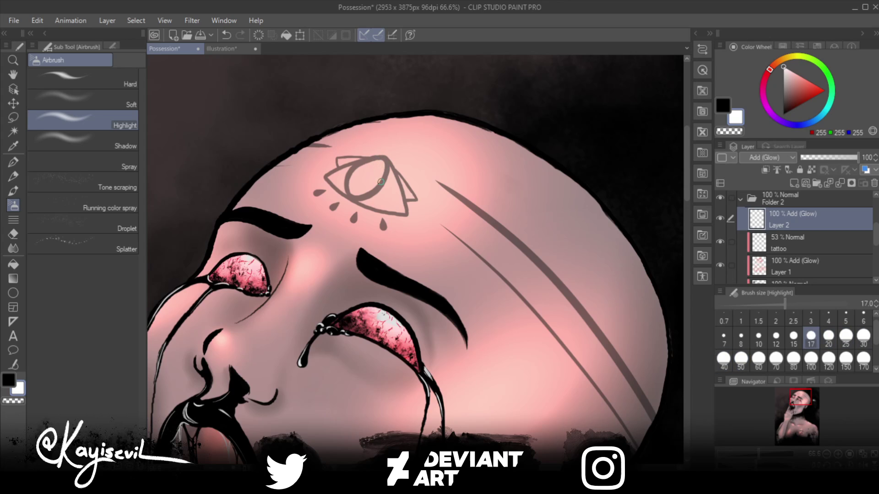
left_click(13, 146)
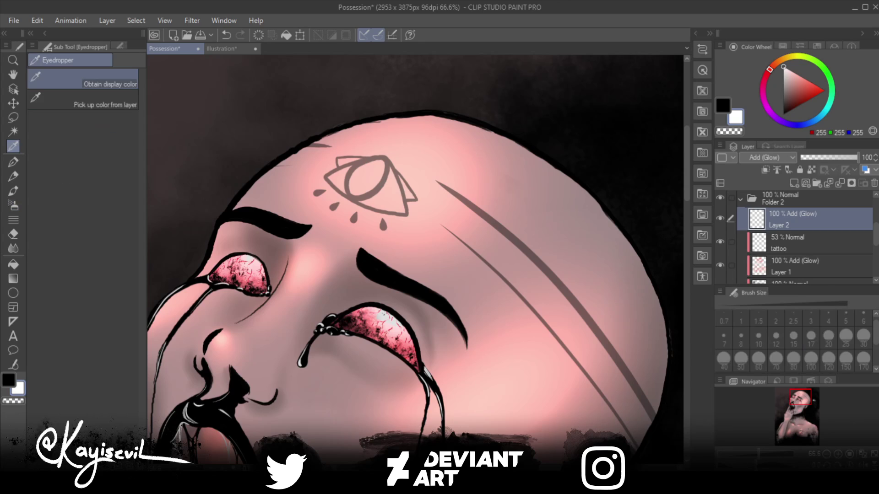
left_click(414, 171)
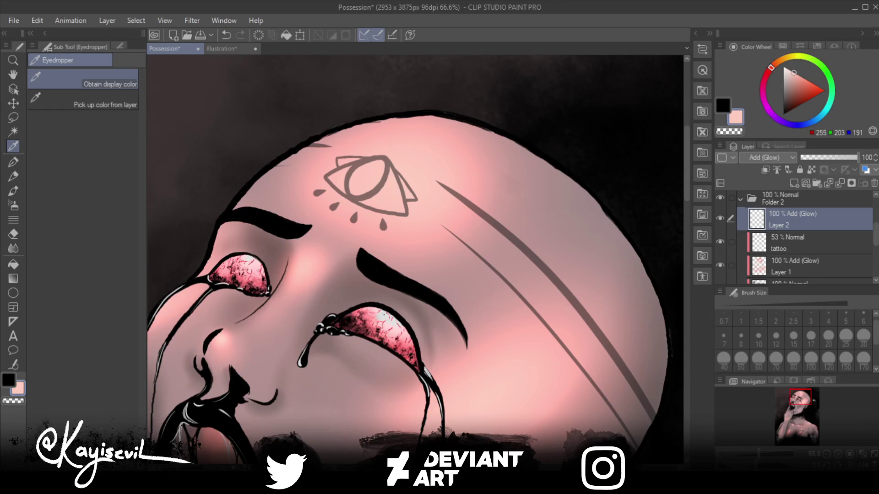
left_click_drag(795, 73, 805, 83)
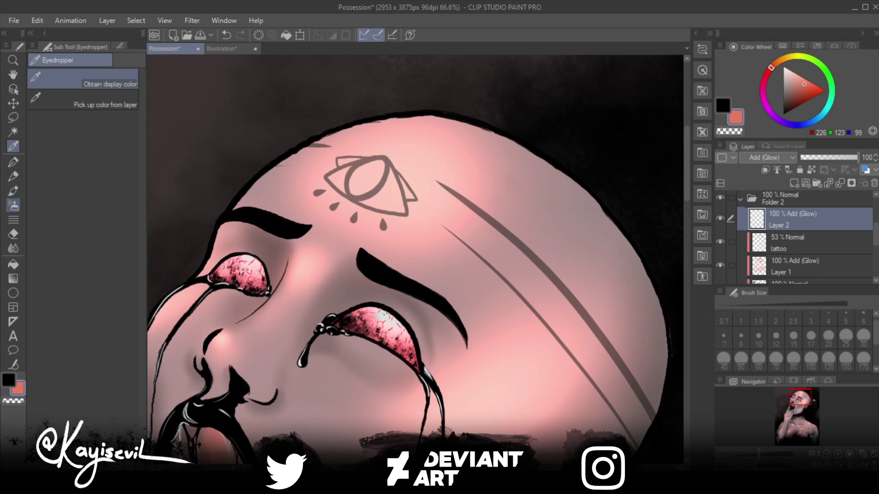
Step: Try a glow stroke on the eye tattoo with the Soft airbrush at size 30, and undo it
left_click(13, 205)
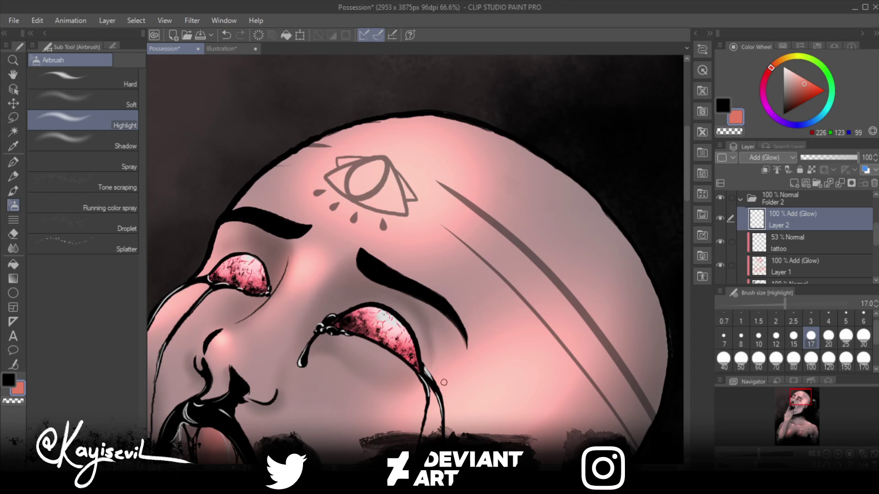
left_click(83, 99)
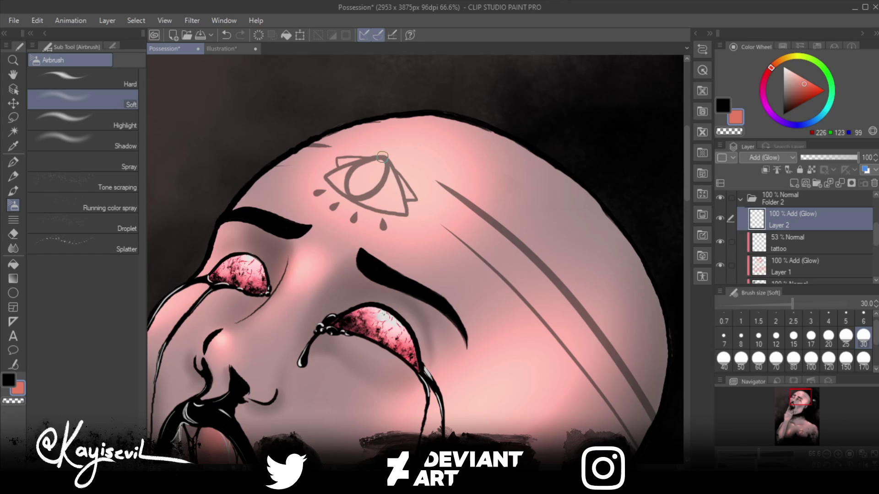
left_click_drag(385, 161, 376, 188)
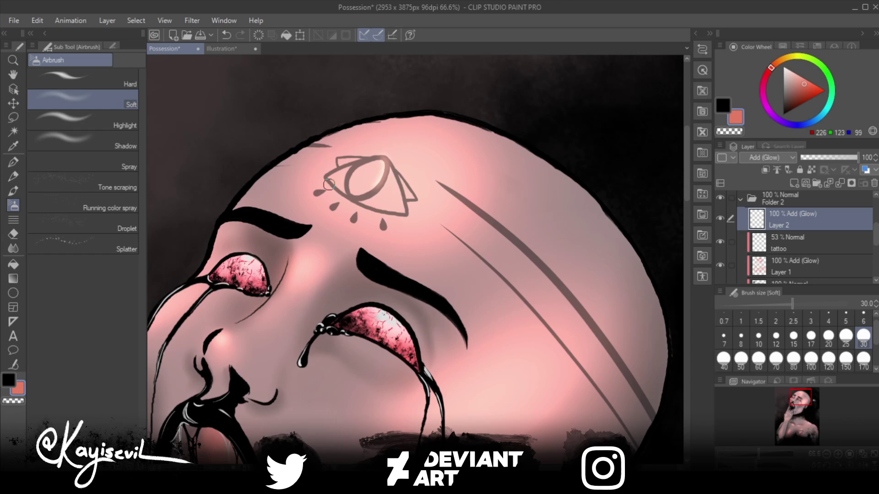
key("ctrl+z")
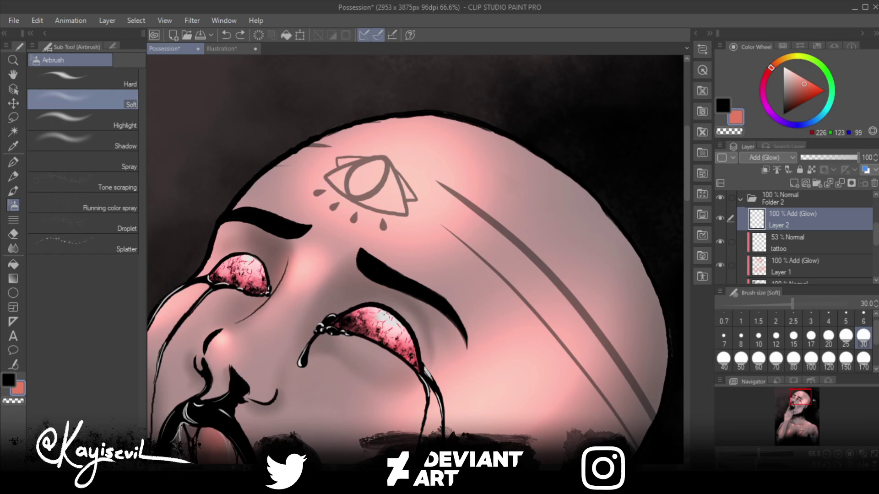
Step: Trace glowing highlights along the eye tattoo's iris and lid outlines with the Soft Pen at size 8
left_click(13, 162)
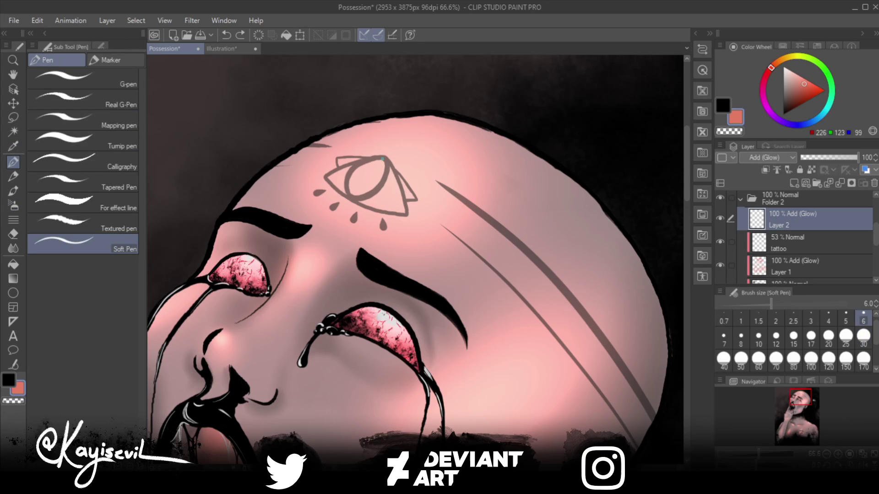
left_click_drag(386, 164, 381, 185)
key("ctrl+z")
key("bracketright")
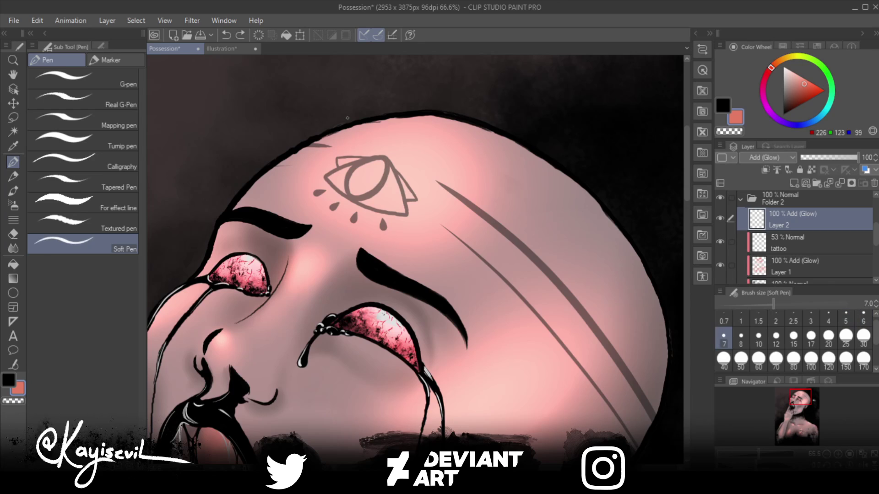
key("bracketright")
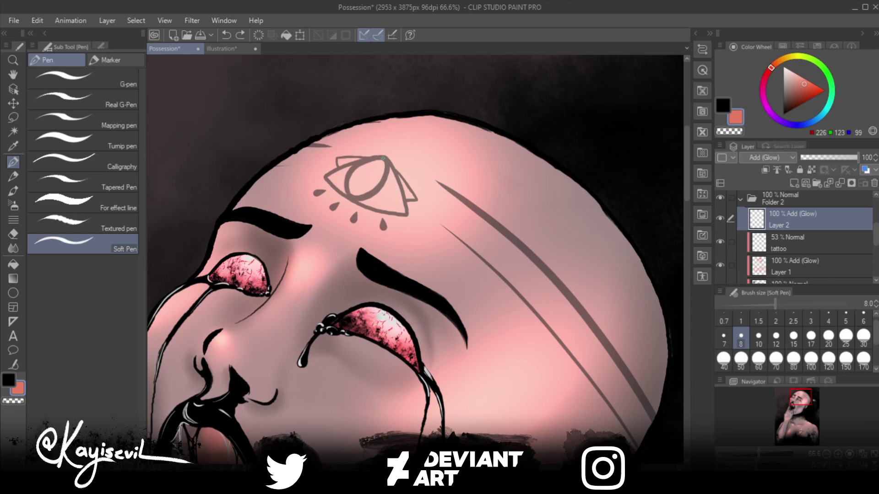
mouse_move(383, 157)
left_mouse_down()
mouse_move(388, 173)
mouse_move(369, 197)
left_mouse_up()
mouse_move(357, 163)
left_mouse_down()
mouse_move(347, 176)
mouse_move(353, 198)
mouse_move(334, 186)
mouse_move(366, 205)
left_mouse_up()
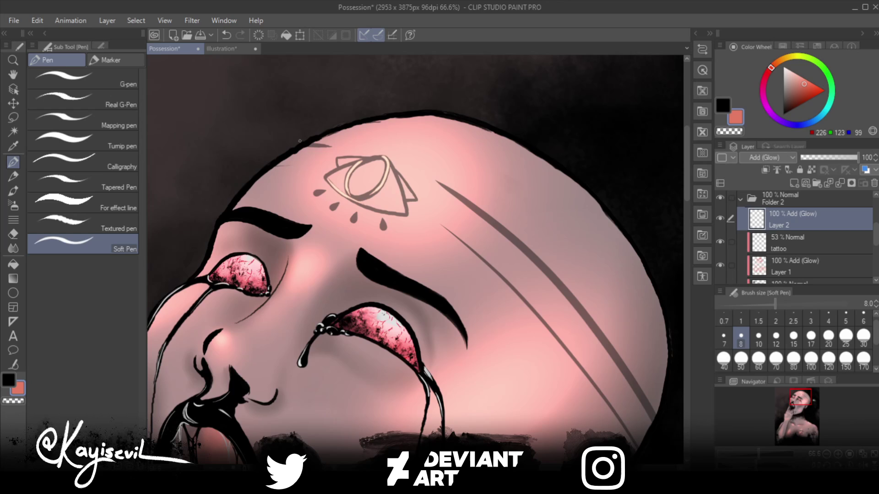
Step: Clip the glow layer to the layer below and highlight the short tattoo lines at the forehead's edge
left_click(765, 170)
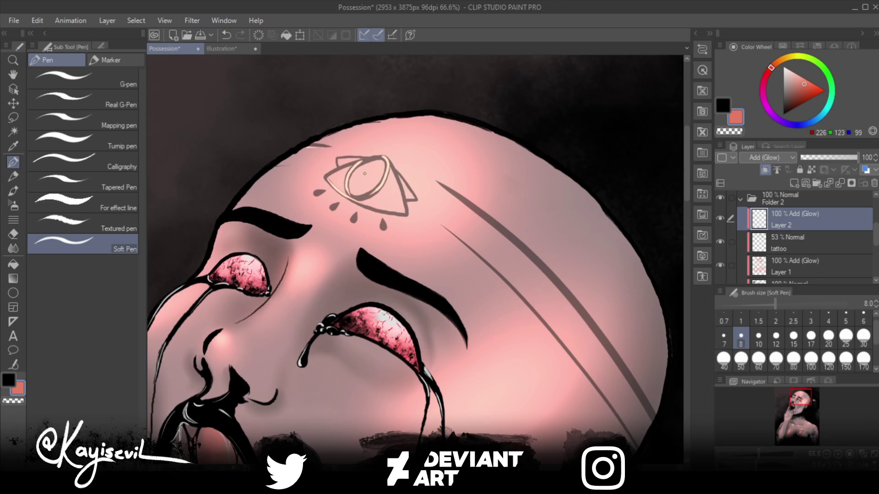
left_click_drag(274, 168, 294, 166)
Step: Try to highlight the thicker stripe tattoo across the head with the Soft Pen at sizes 8 and 12, and undo the strokes
mouse_move(658, 426)
left_mouse_down()
mouse_move(636, 388)
mouse_move(508, 250)
left_mouse_up()
key("ctrl+z")
left_click_drag(658, 425, 527, 255)
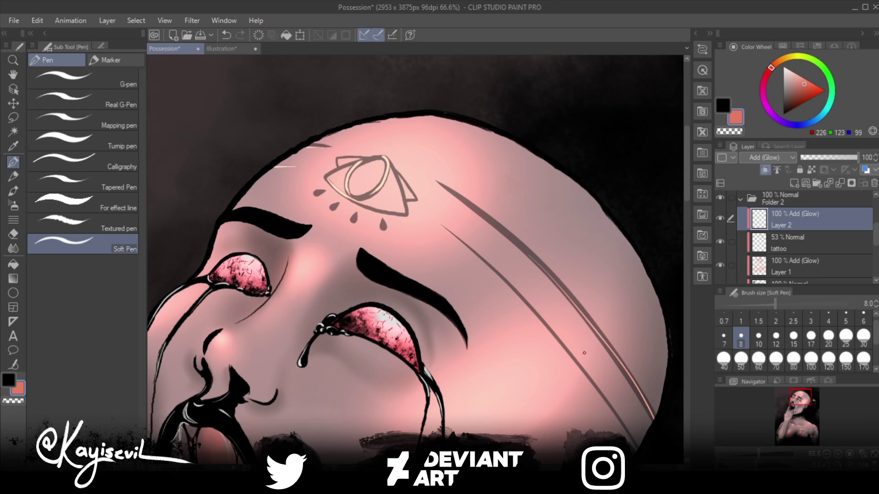
key("ctrl+z")
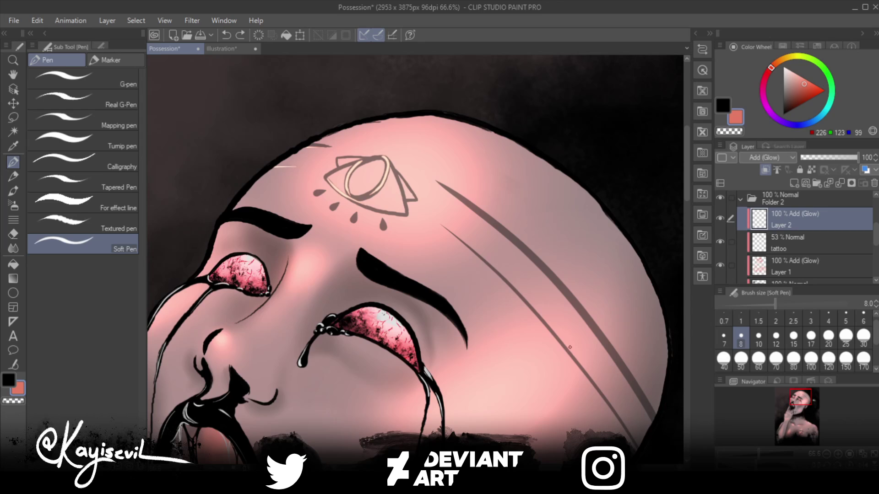
key("bracketright")
key("bracketright")
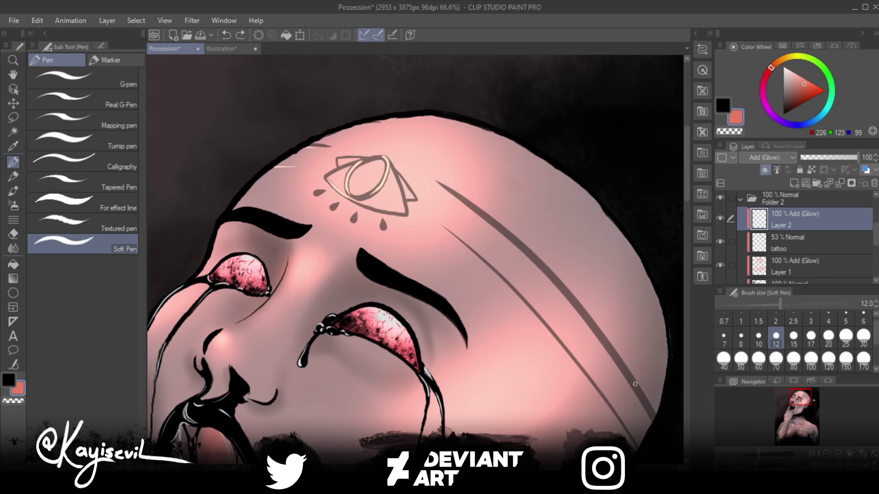
left_click_drag(656, 416, 532, 253)
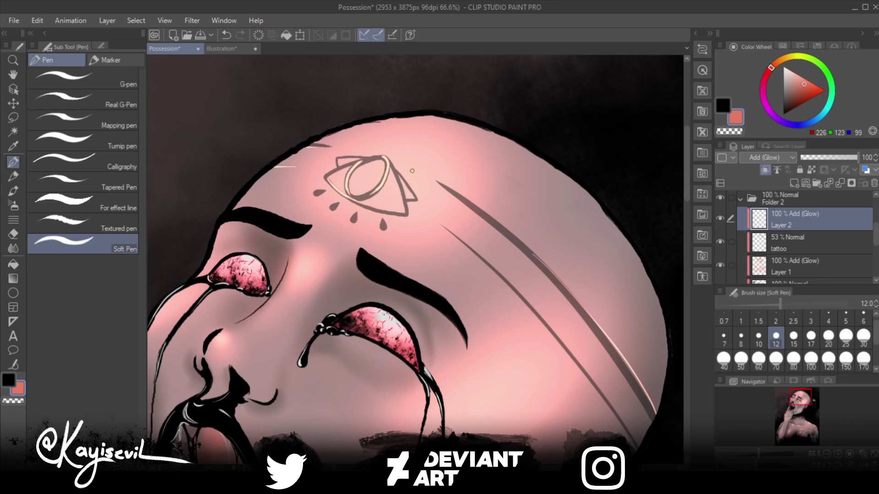
key("ctrl+z")
Step: Paint a full-length highlight along both long stripe tattoos on the head with the Soft Pen at size 25
key("bracketright")
key("bracketright")
key("bracketright")
key("bracketright")
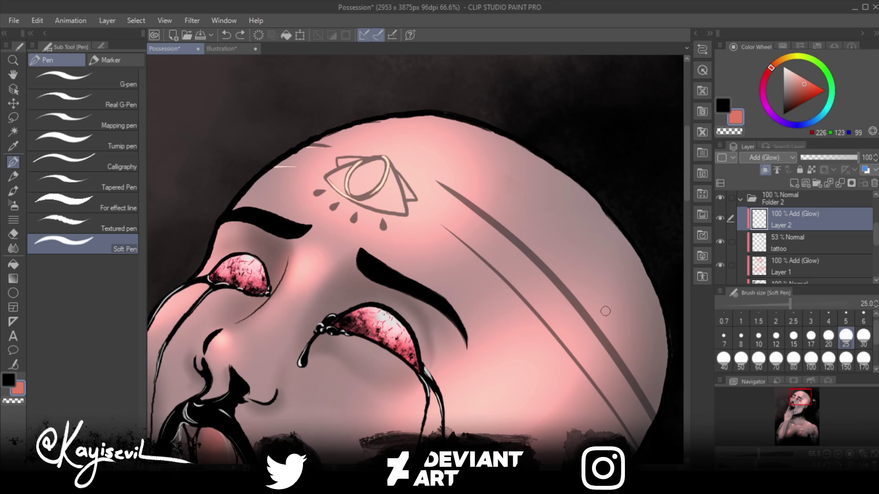
mouse_move(655, 410)
left_mouse_down()
mouse_move(630, 367)
mouse_move(505, 230)
left_mouse_up()
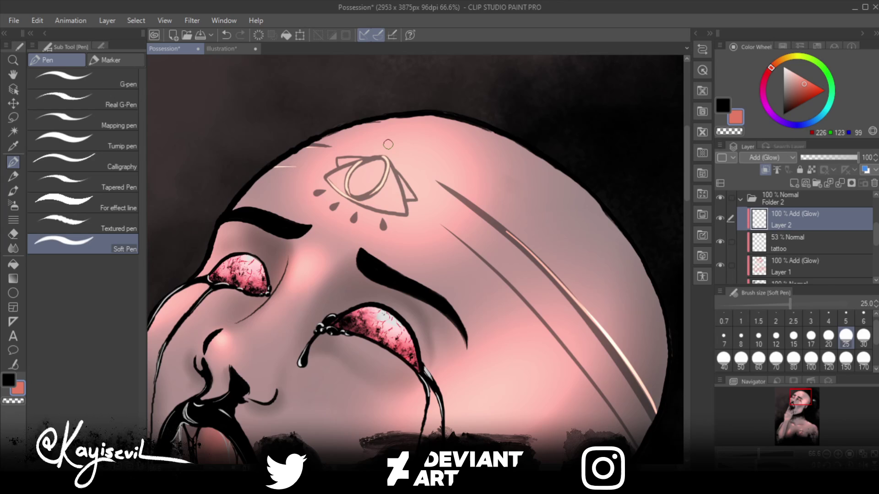
key("ctrl+z")
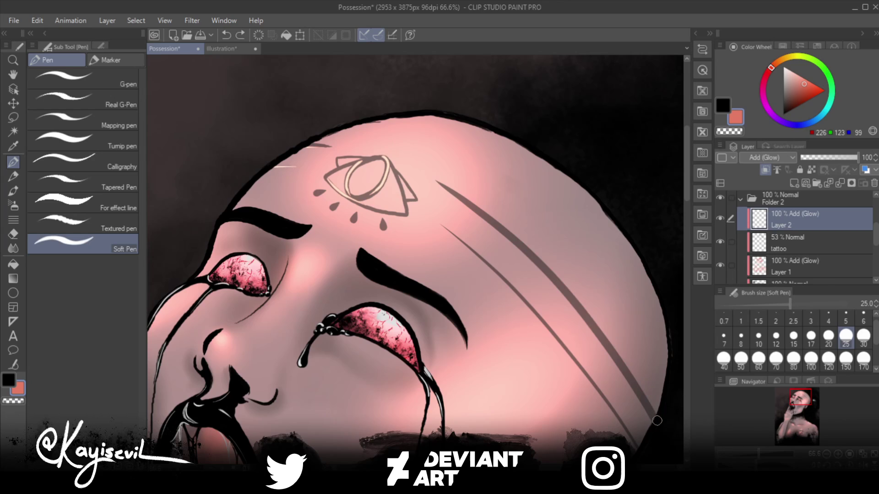
mouse_move(656, 417)
left_mouse_down()
mouse_move(625, 364)
mouse_move(438, 184)
left_mouse_up()
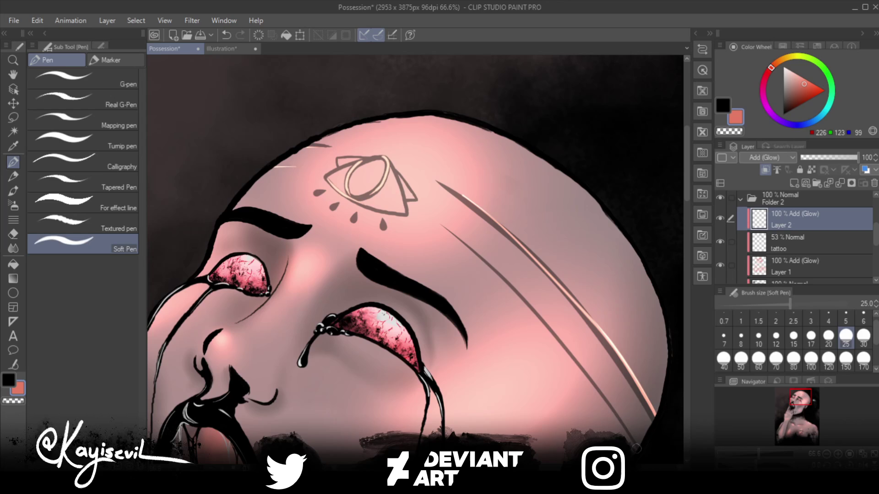
left_click_drag(638, 437, 439, 218)
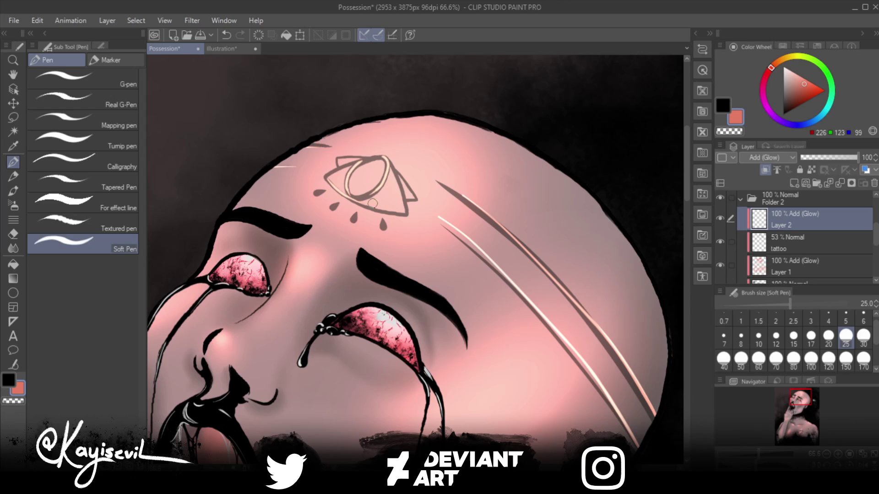
Step: Highlight the teardrop marks beneath the eye tattoo with the Soft Pen at size 12
key("bracketleft")
key("bracketleft")
key("bracketleft")
key("bracketleft")
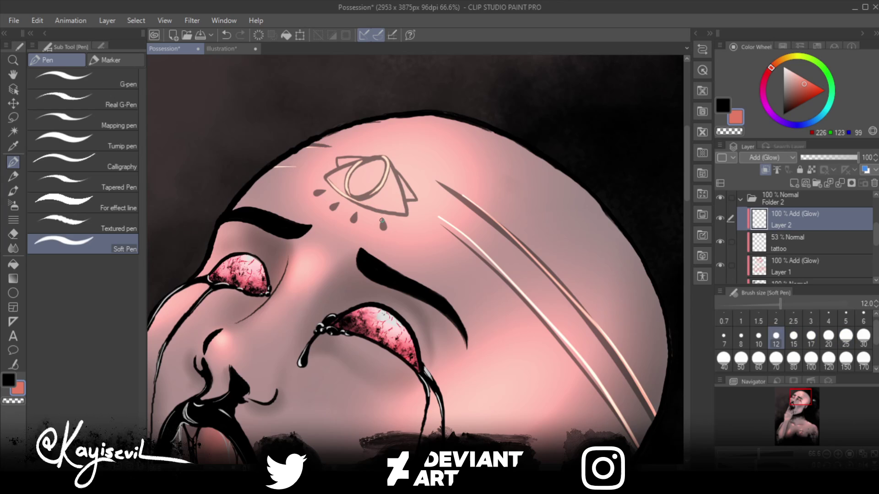
left_click_drag(382, 219, 383, 228)
key("ctrl+z")
left_click_drag(383, 224, 383, 227)
mouse_move(333, 207)
left_mouse_down()
mouse_move(345, 190)
mouse_move(318, 192)
left_mouse_up()
Step: Add a soft glow inside the eye tattoo's iris with the Soft airbrush at size 50, and check the whole figure
left_click(13, 205)
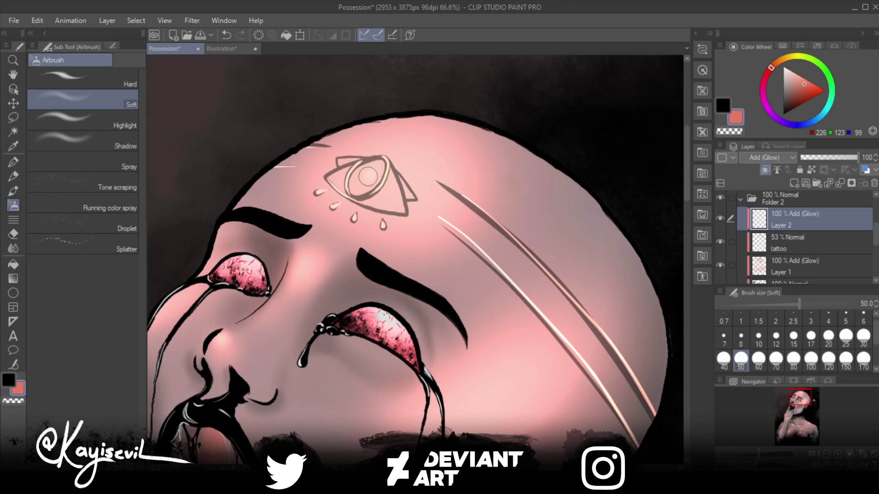
mouse_move(367, 175)
left_mouse_down()
mouse_move(374, 168)
mouse_move(361, 181)
mouse_move(372, 168)
mouse_move(334, 185)
left_mouse_up()
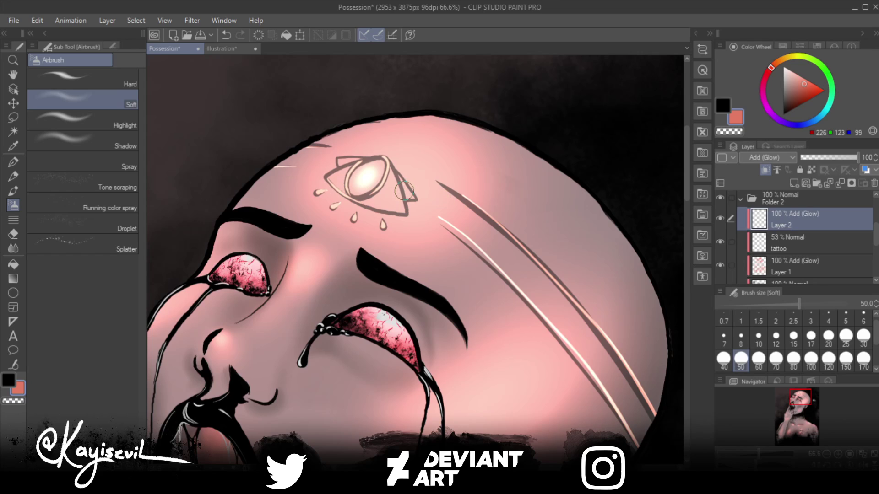
scroll(396, 195, "down", 4)
scroll(396, 196, "down", 3)
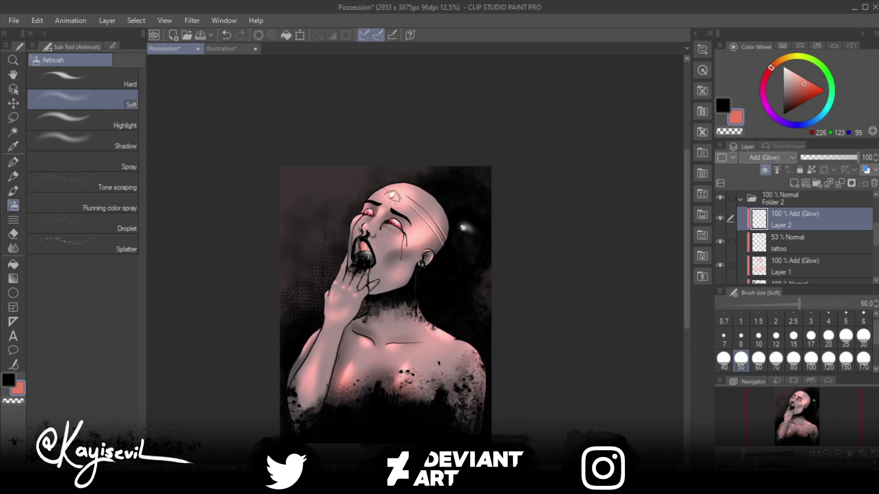
left_click_drag(386, 305, 422, 251)
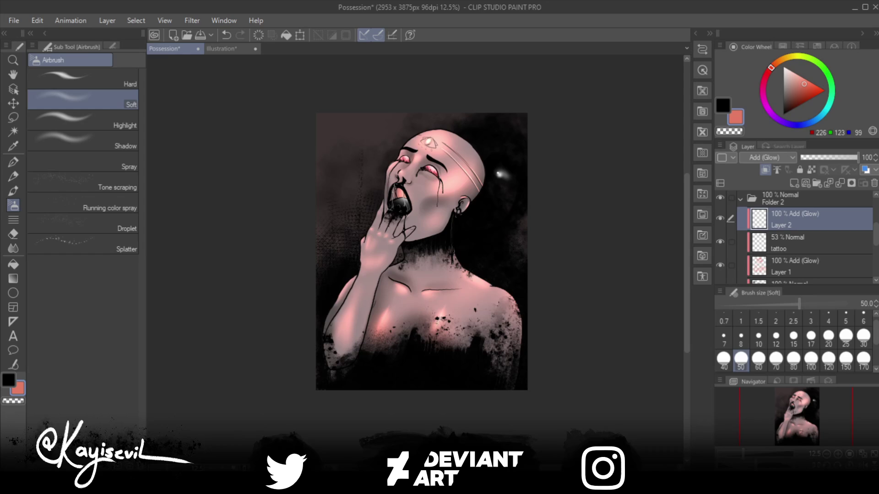